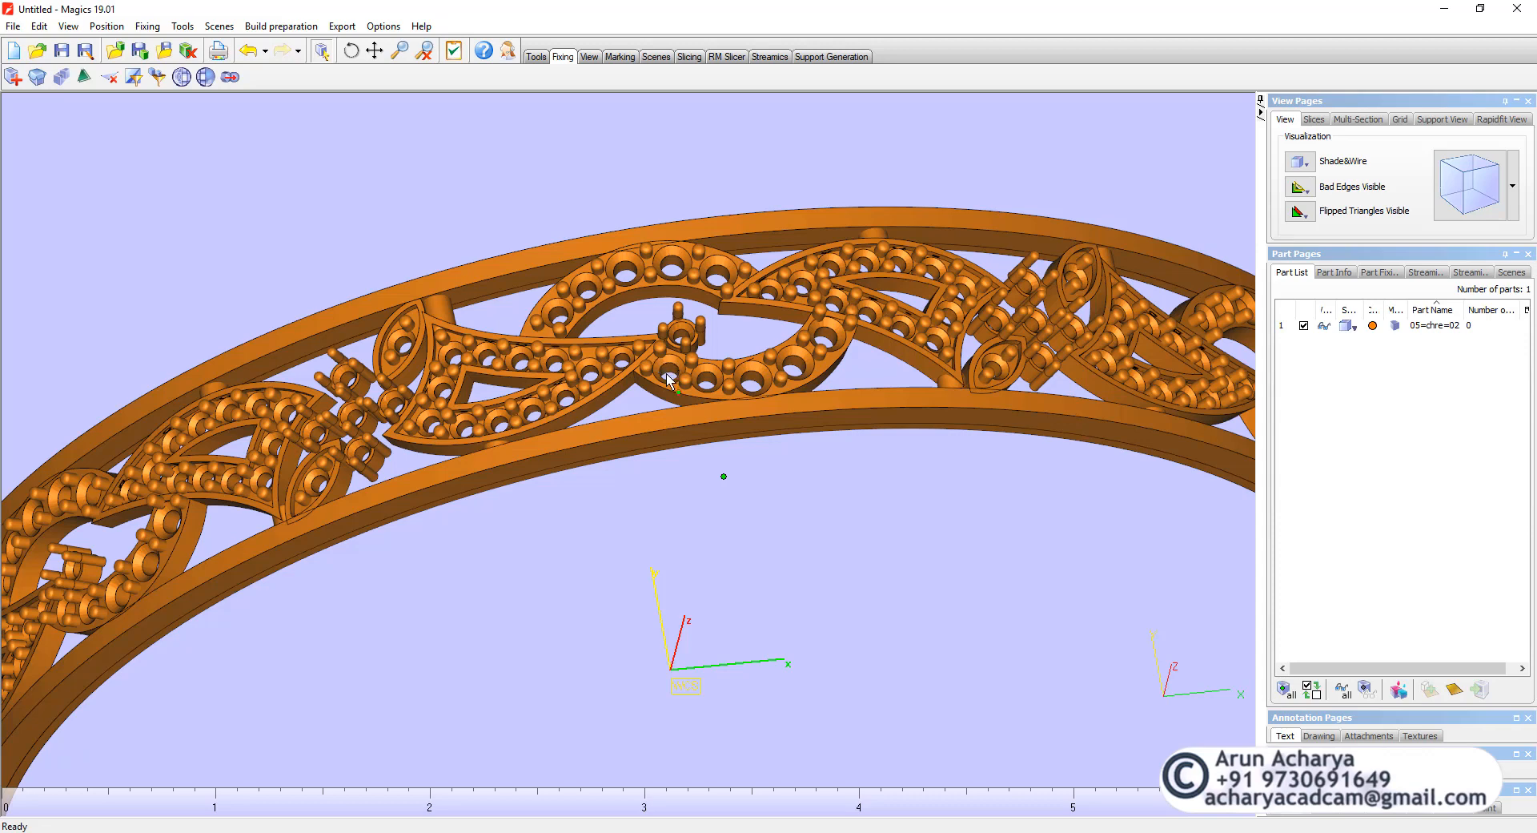
- Unload the bangle part 05=chre=02 and discard its changes
mouse_move(649, 398)
right_down()
mouse_move(738, 412)
mouse_move(647, 400)
mouse_move(640, 384)
right_up()
scroll(640, 384, down, 3)
right_drag(663, 471, 645, 424)
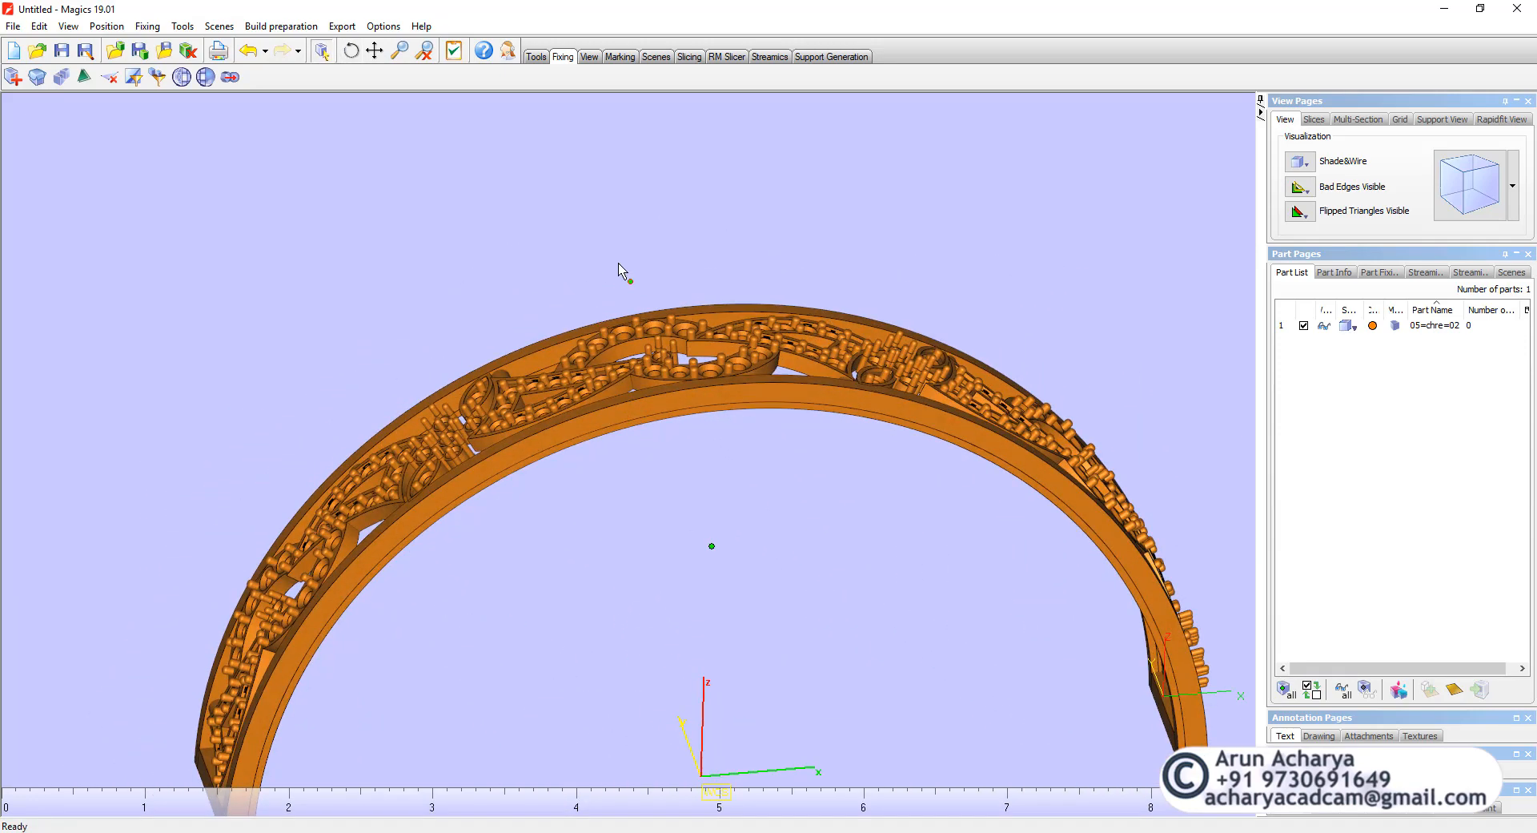
click(188, 50)
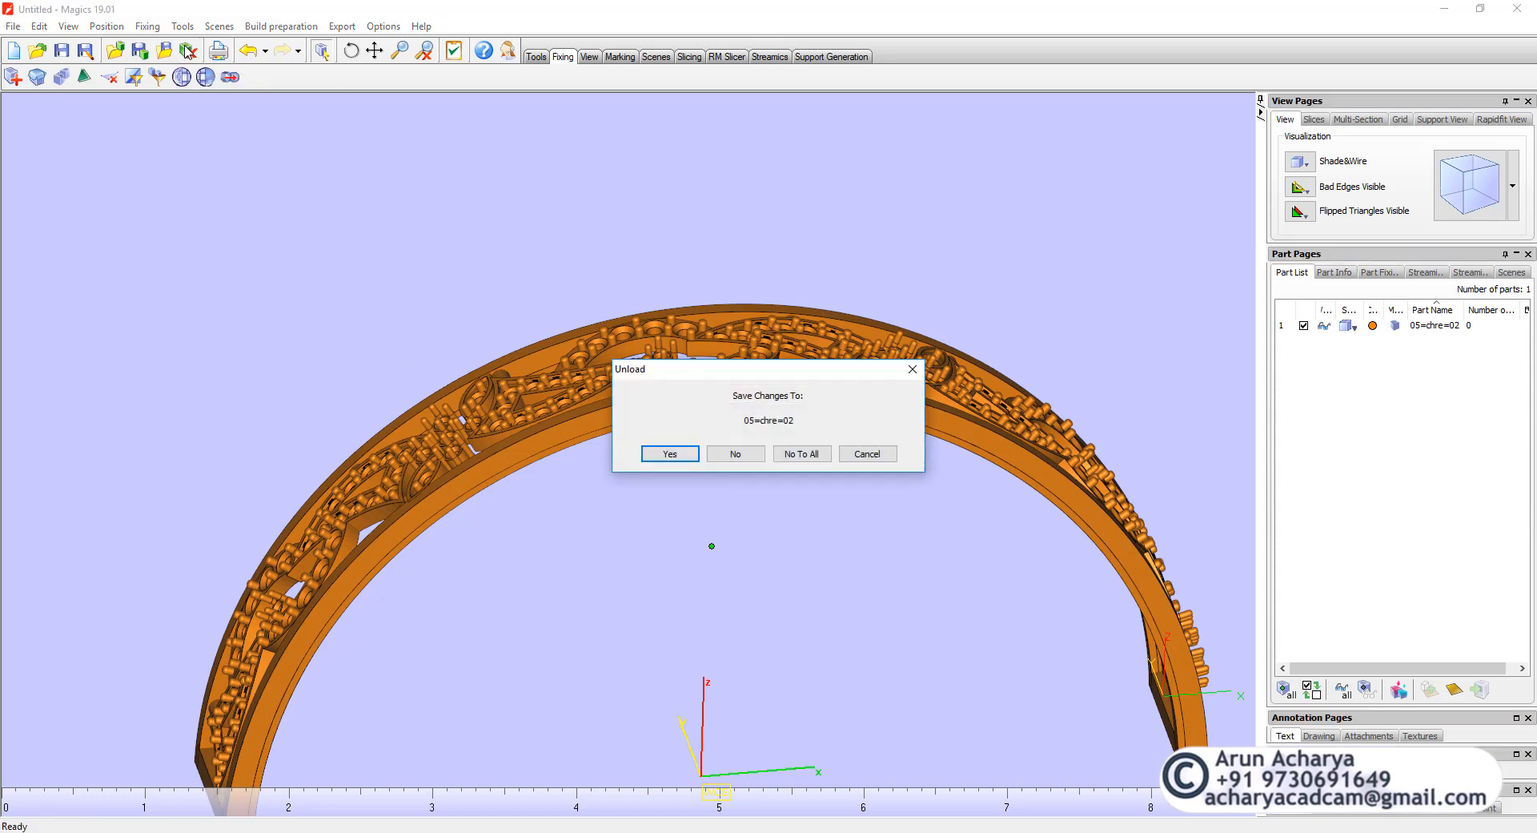
click(805, 454)
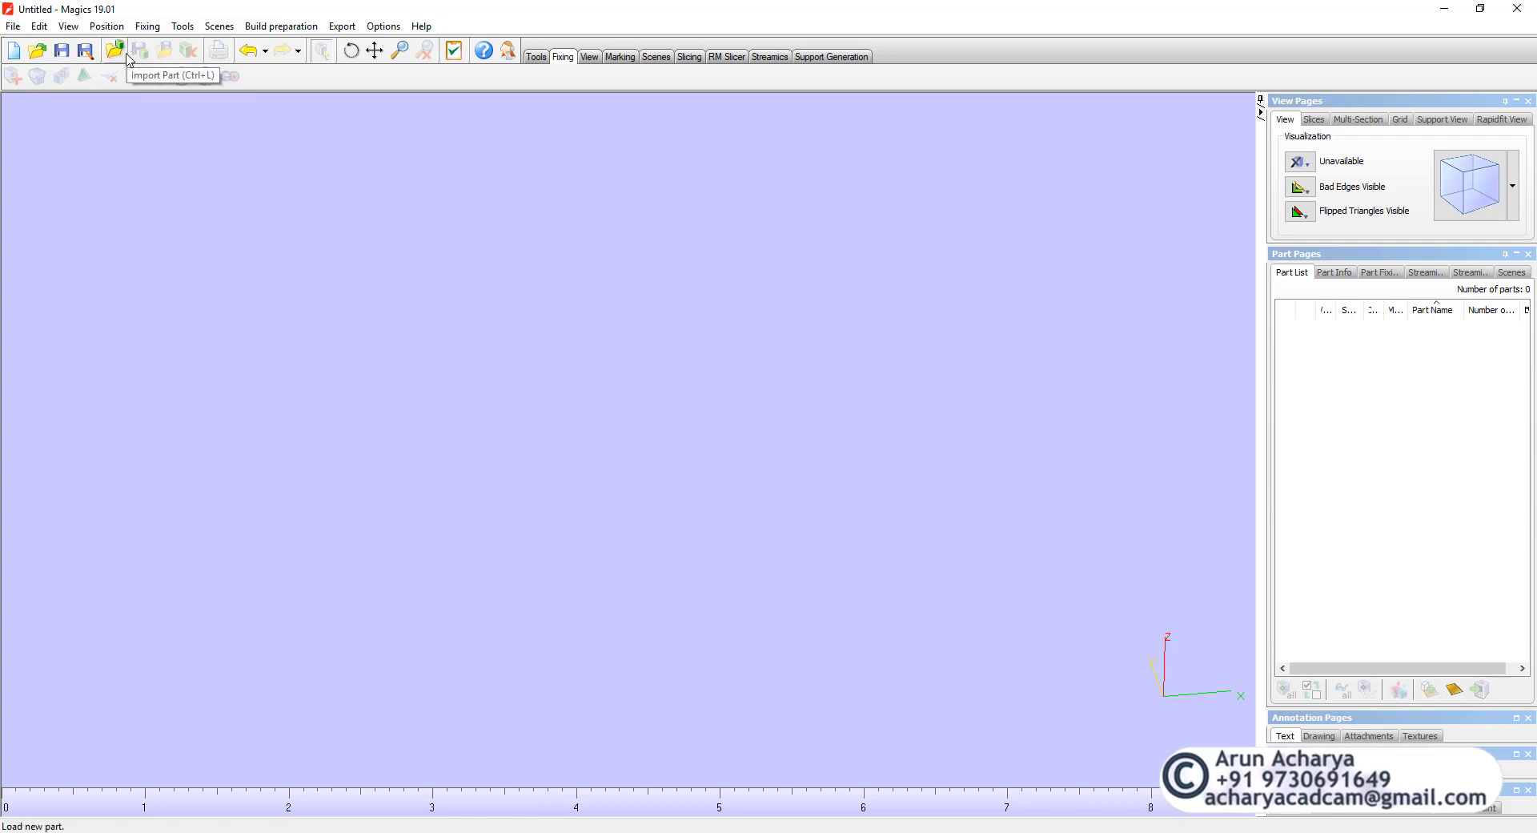
- Import the part 05=chre=01.stl with As Is placement
click(13, 27)
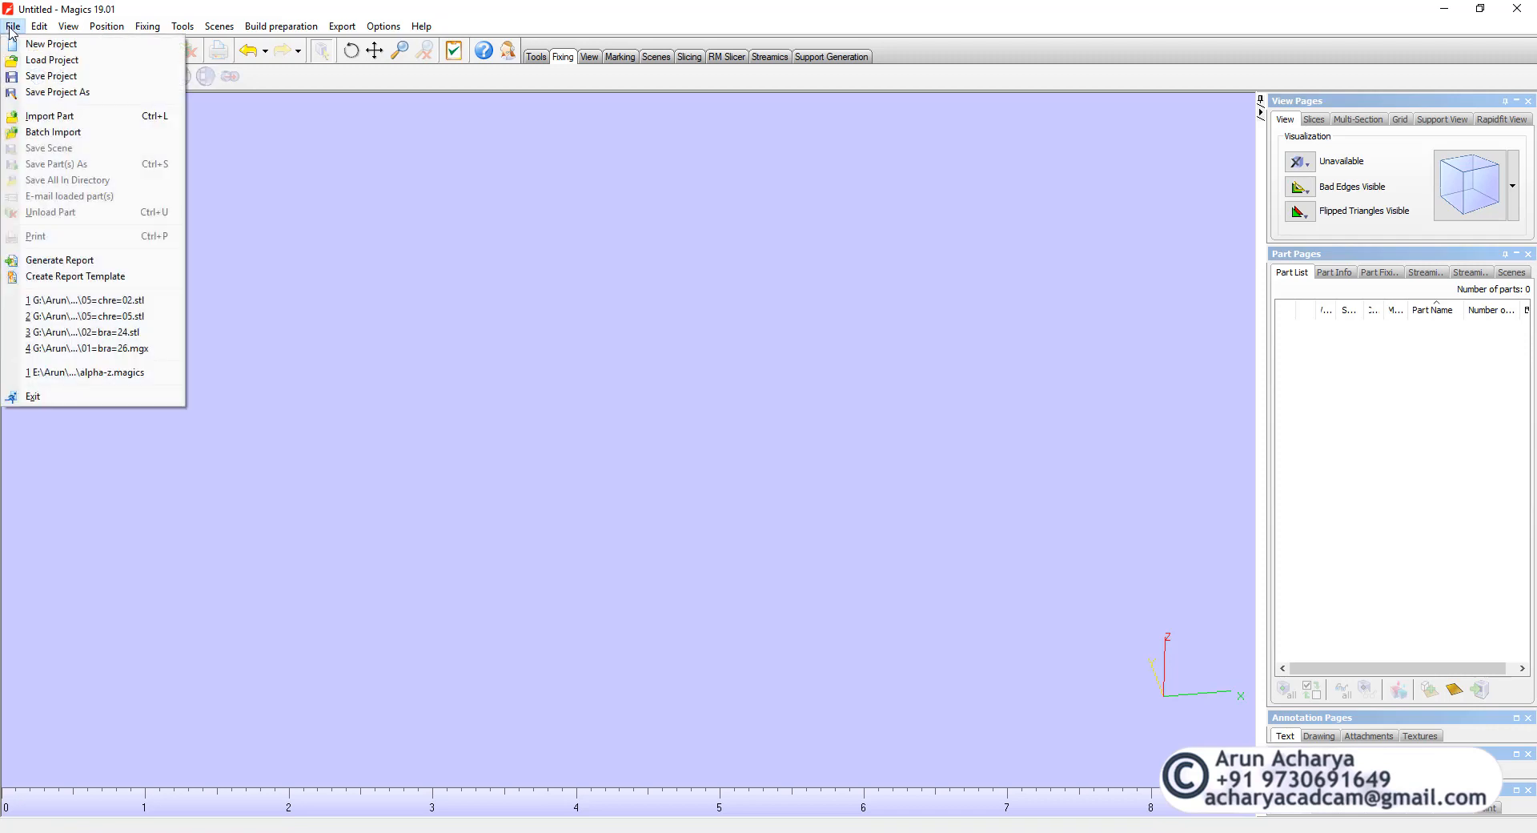
click(53, 118)
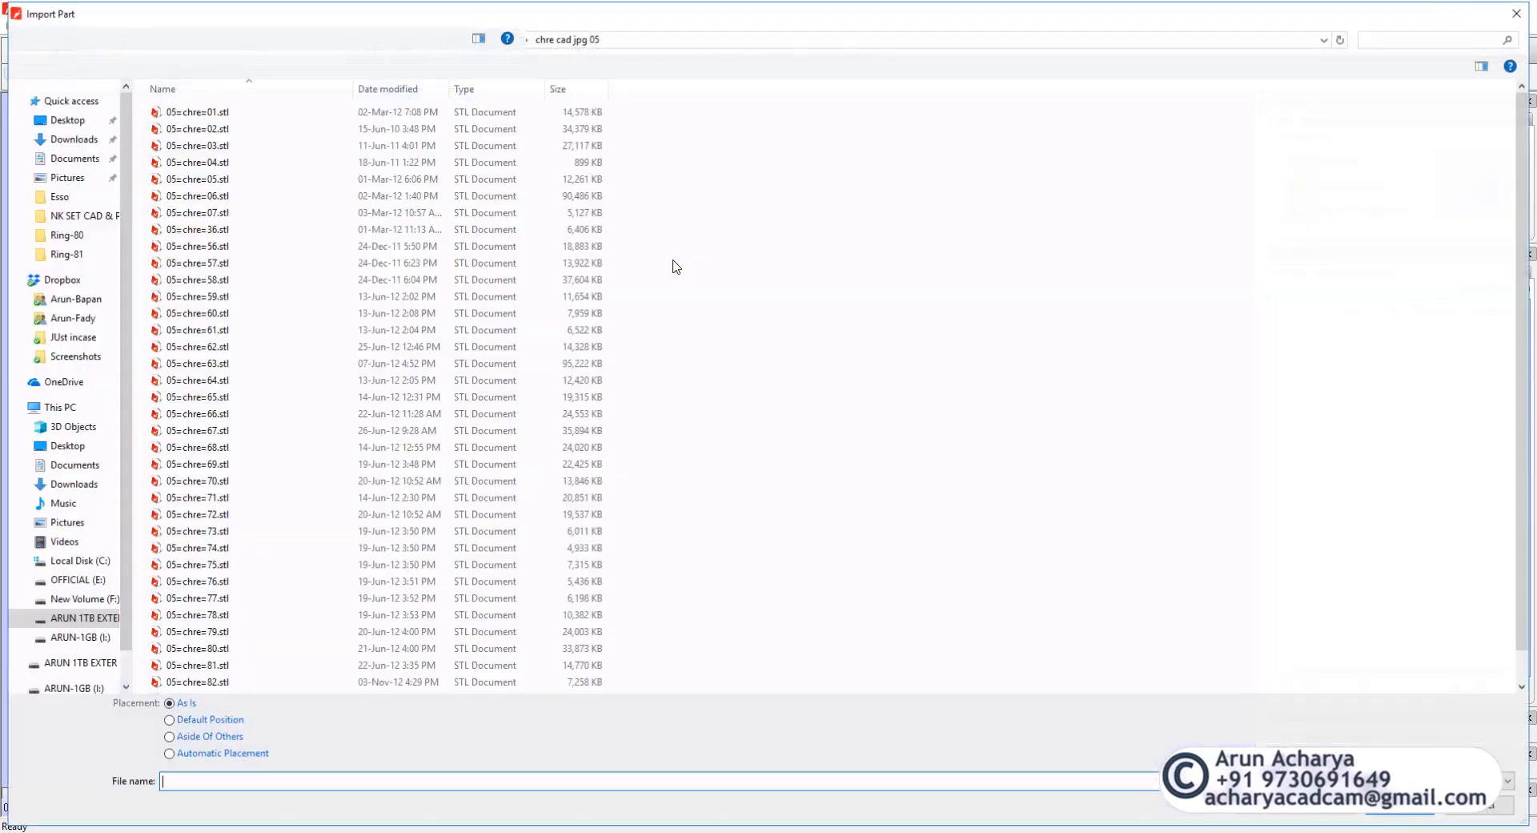
click(237, 113)
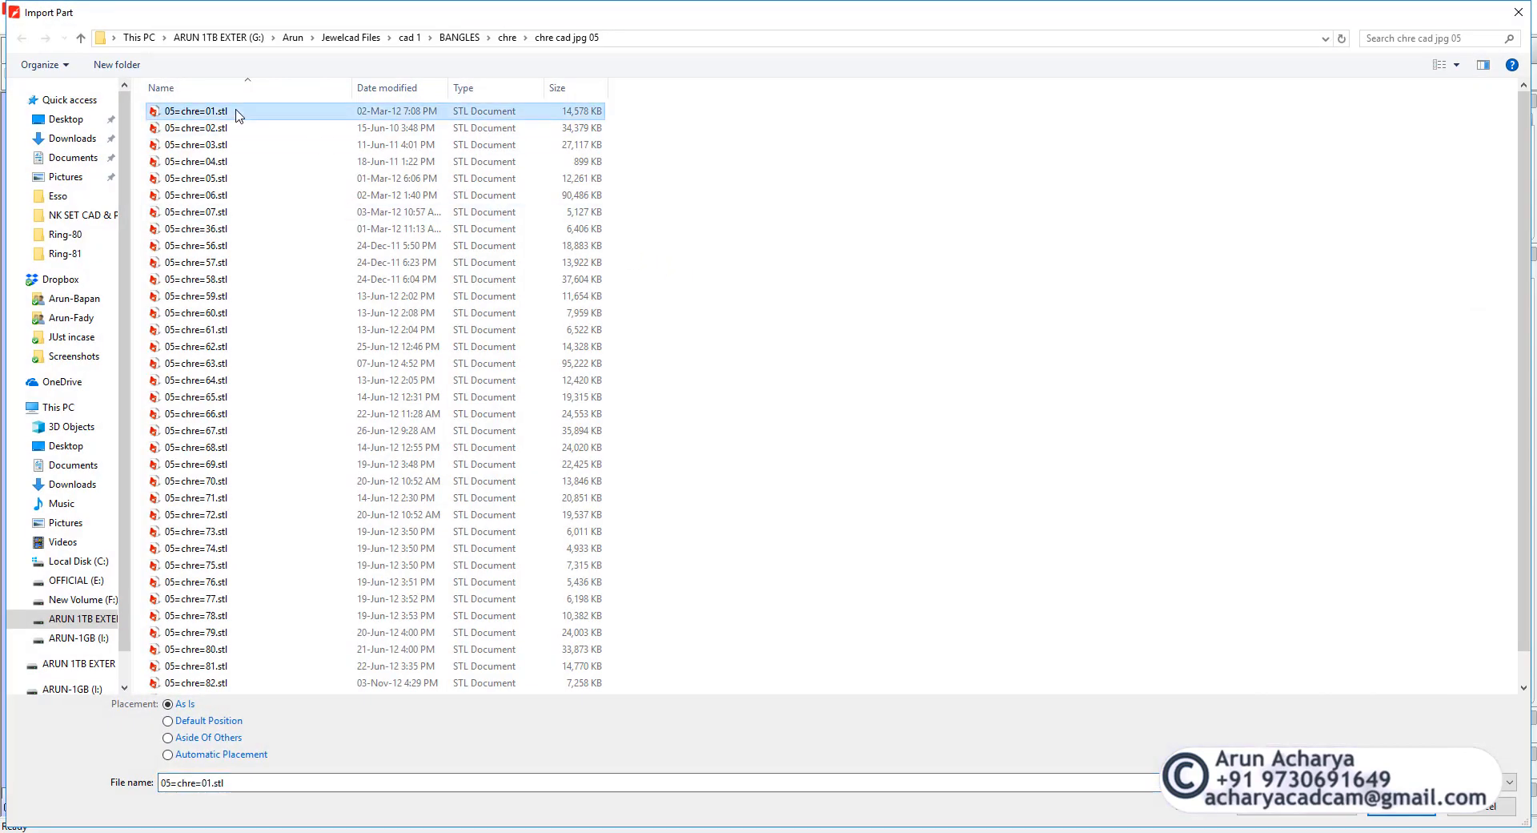
click(1407, 815)
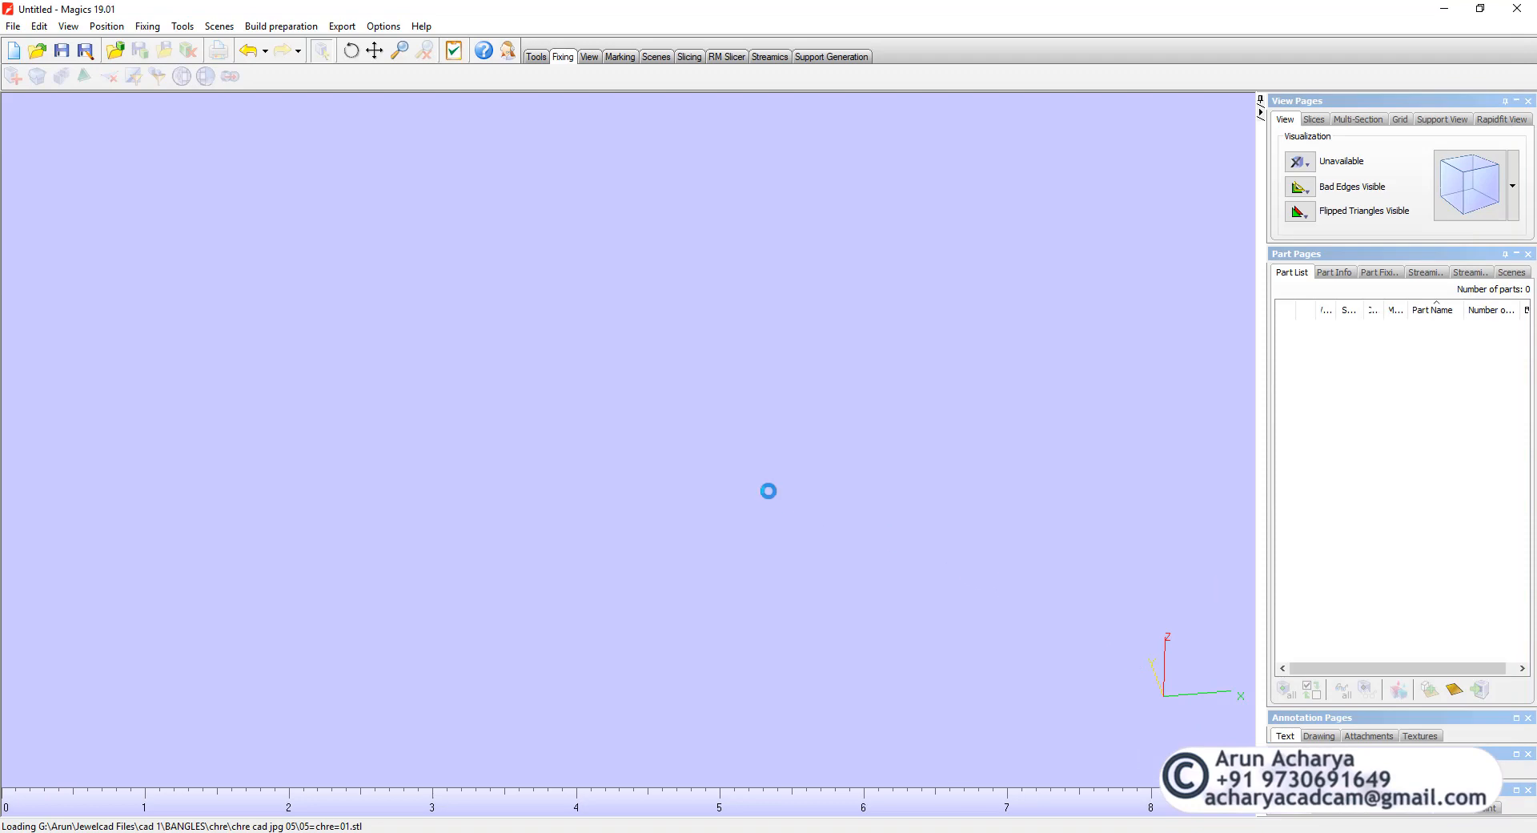
- Examine the prongs, stone seats and rope border of the imported ring closely from above and from the side
right_drag(618, 438, 588, 569)
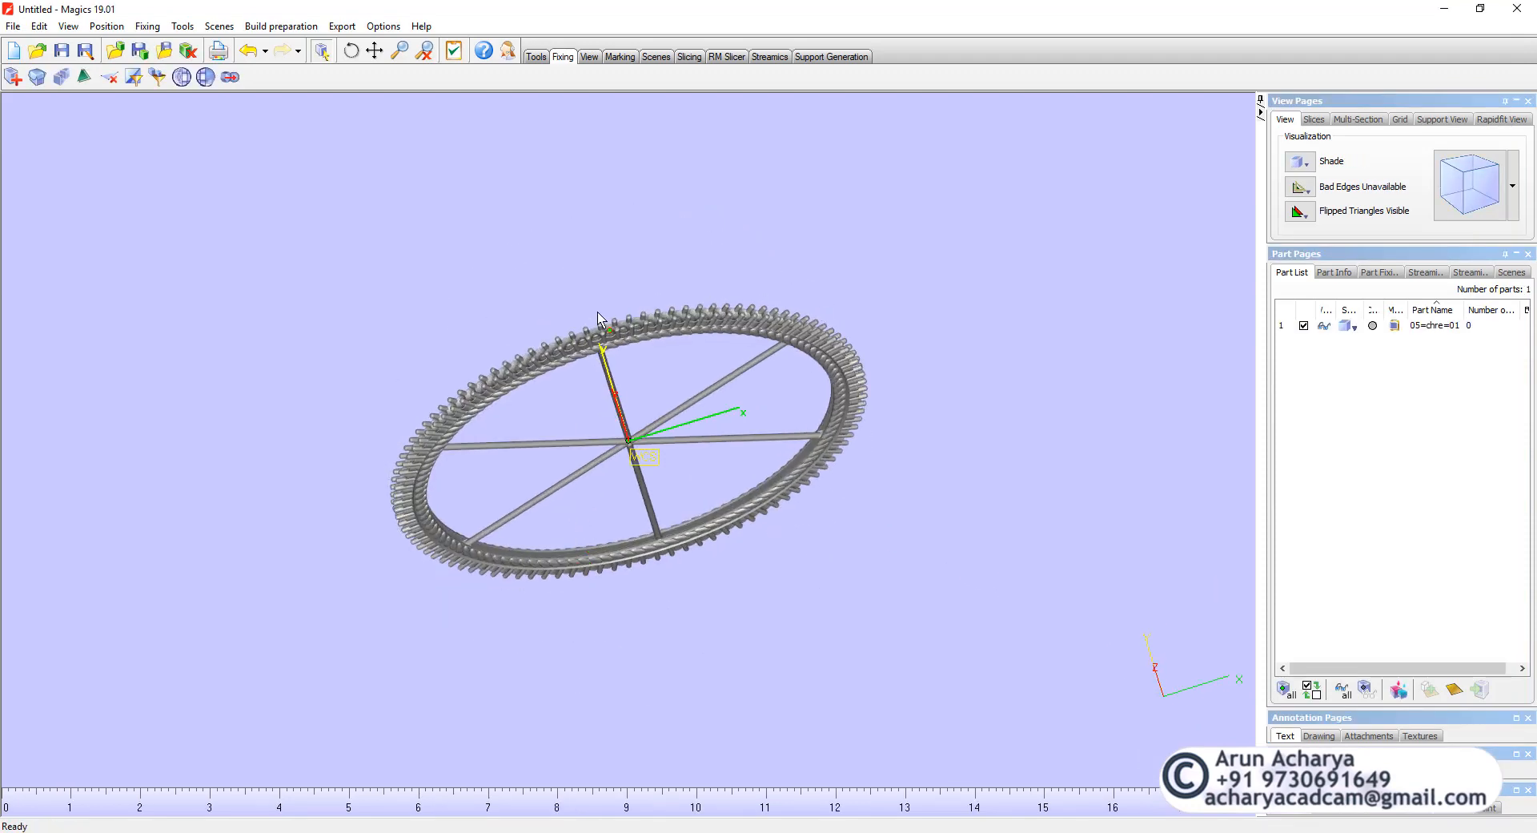
scroll(612, 317, up, 6)
scroll(646, 400, up, 2)
scroll(646, 404, down, 3)
scroll(649, 424, up, 4)
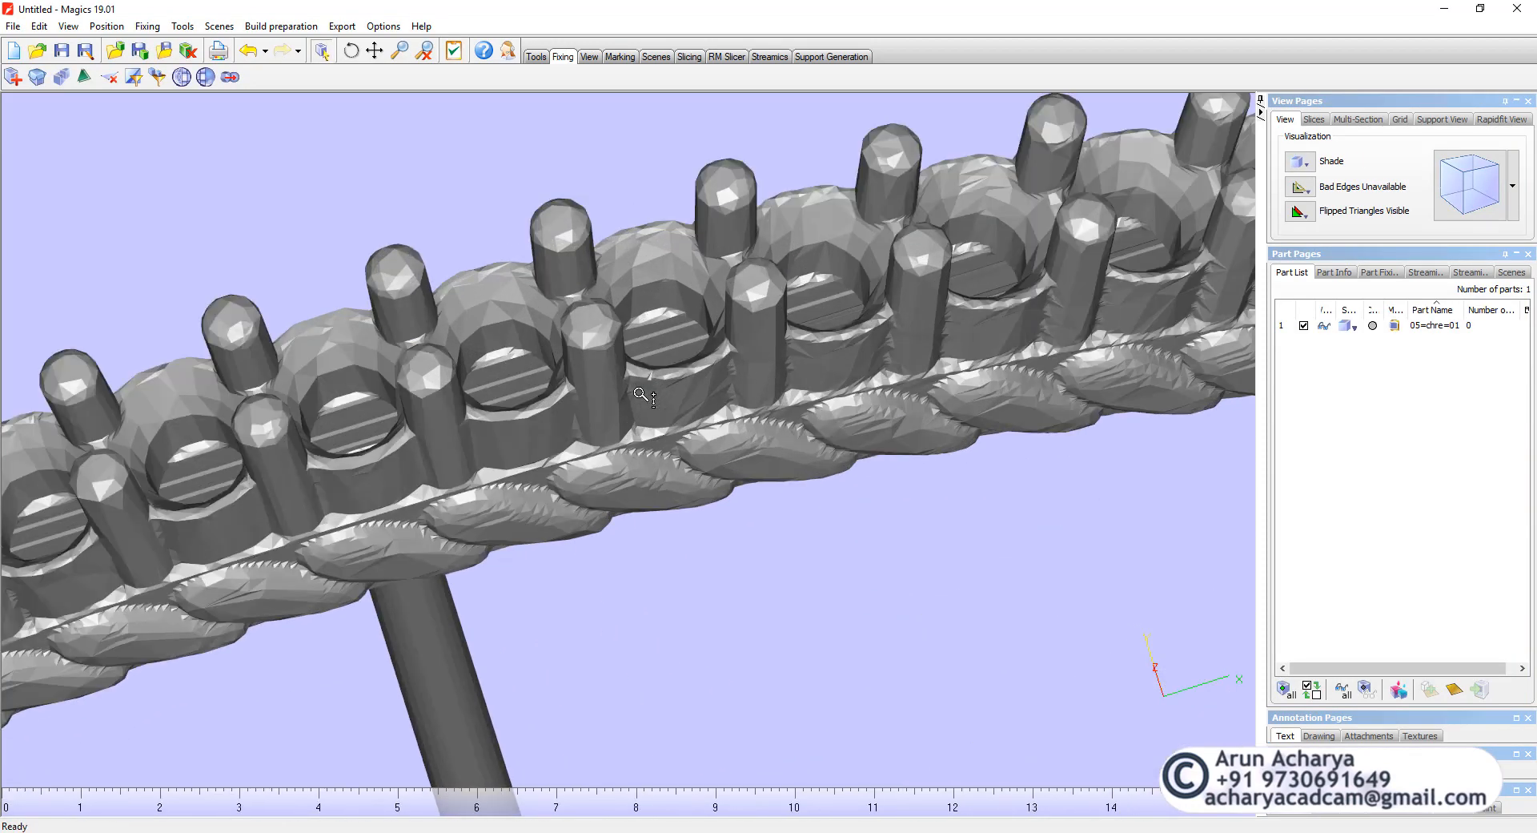
right_drag(649, 430, 650, 360)
mouse_move(656, 519)
right_down()
mouse_move(666, 309)
mouse_move(652, 504)
right_up()
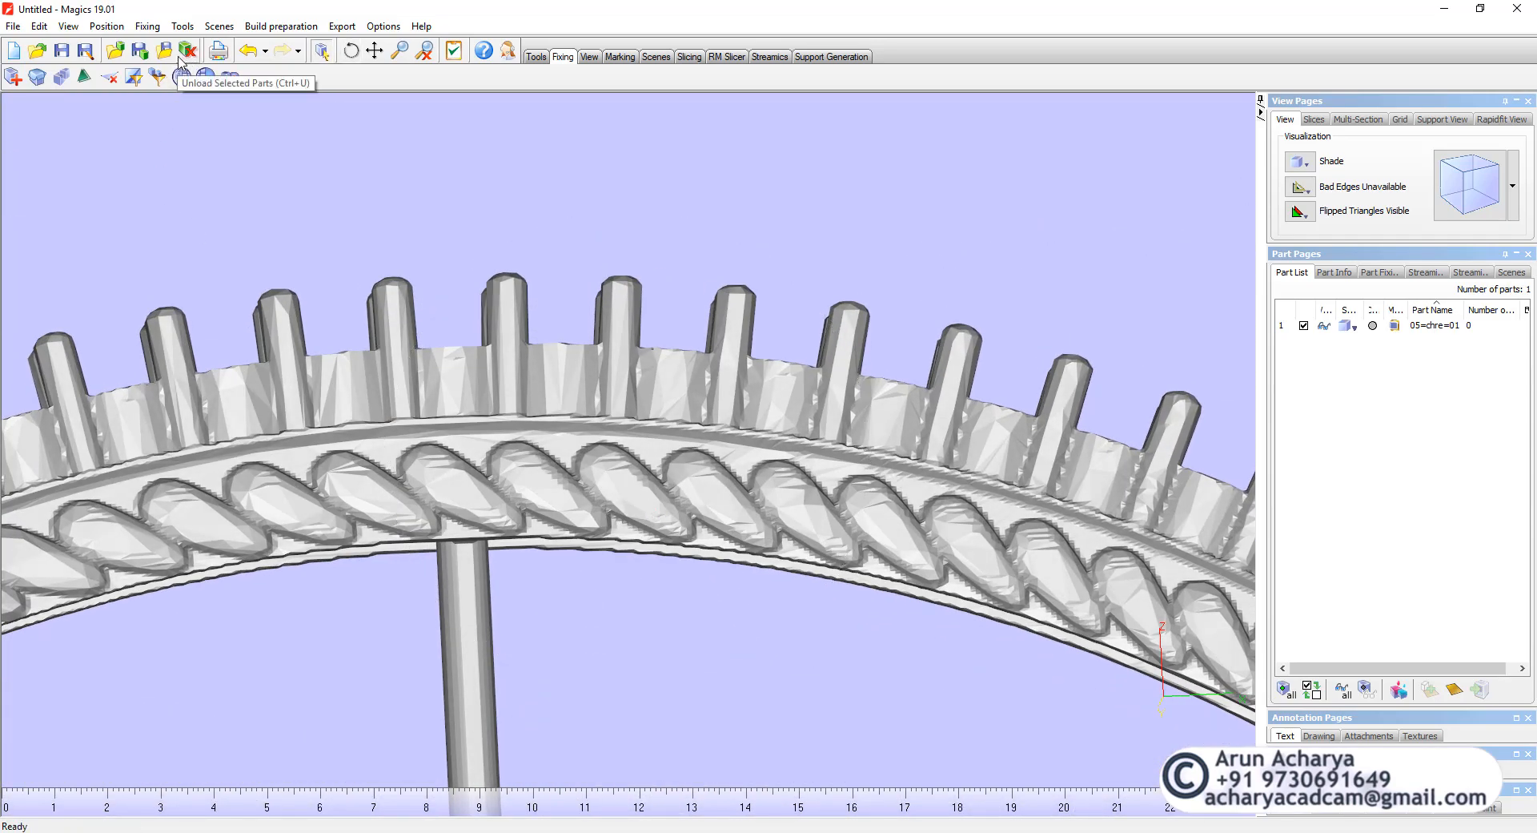
- Import 05=chre=02.stl into the same scene with As Is placement, keeping the first part loaded
click(116, 53)
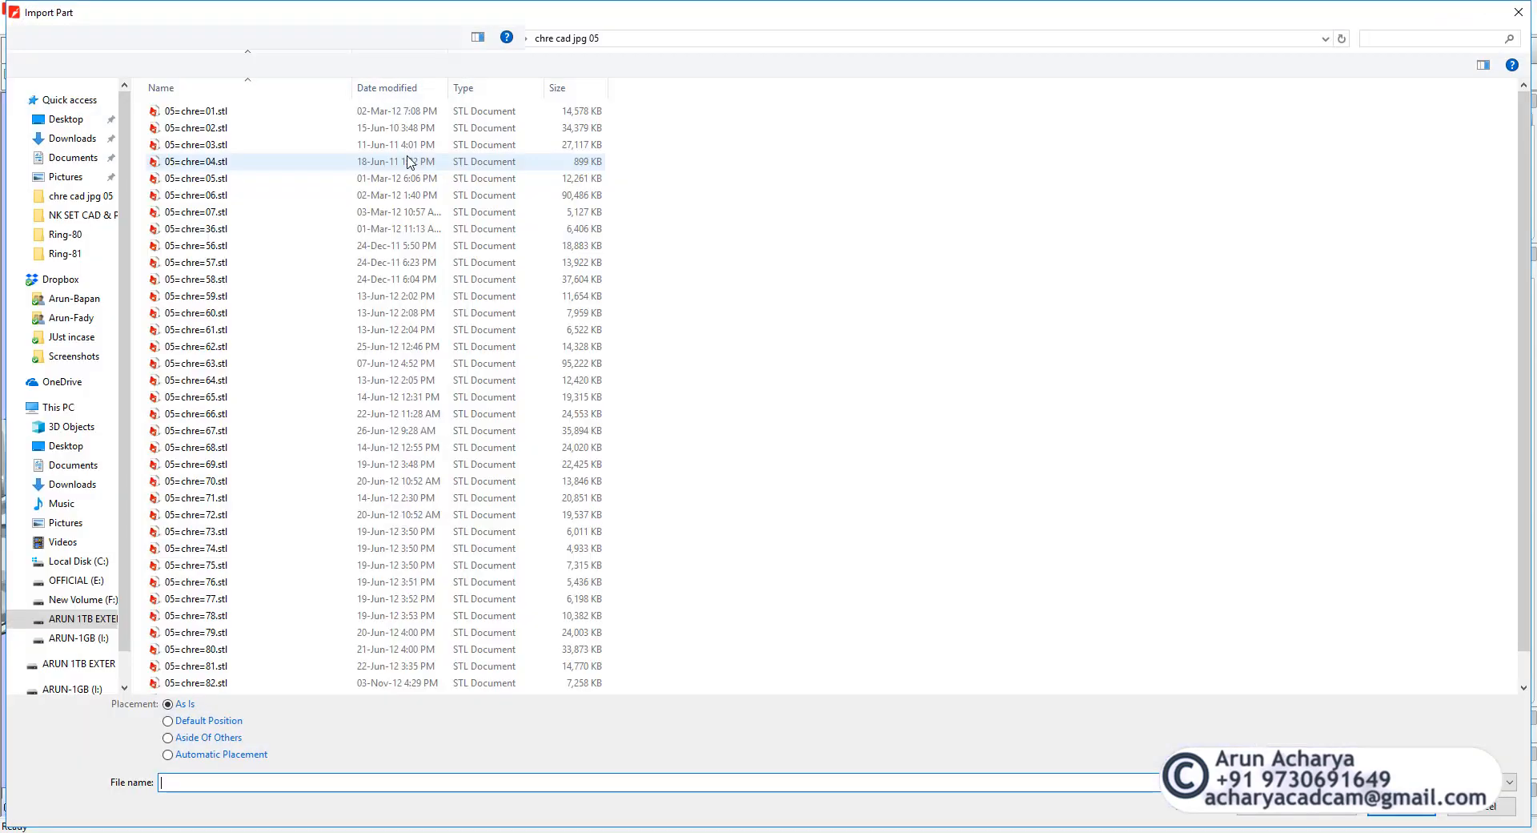
click(283, 133)
click(1411, 812)
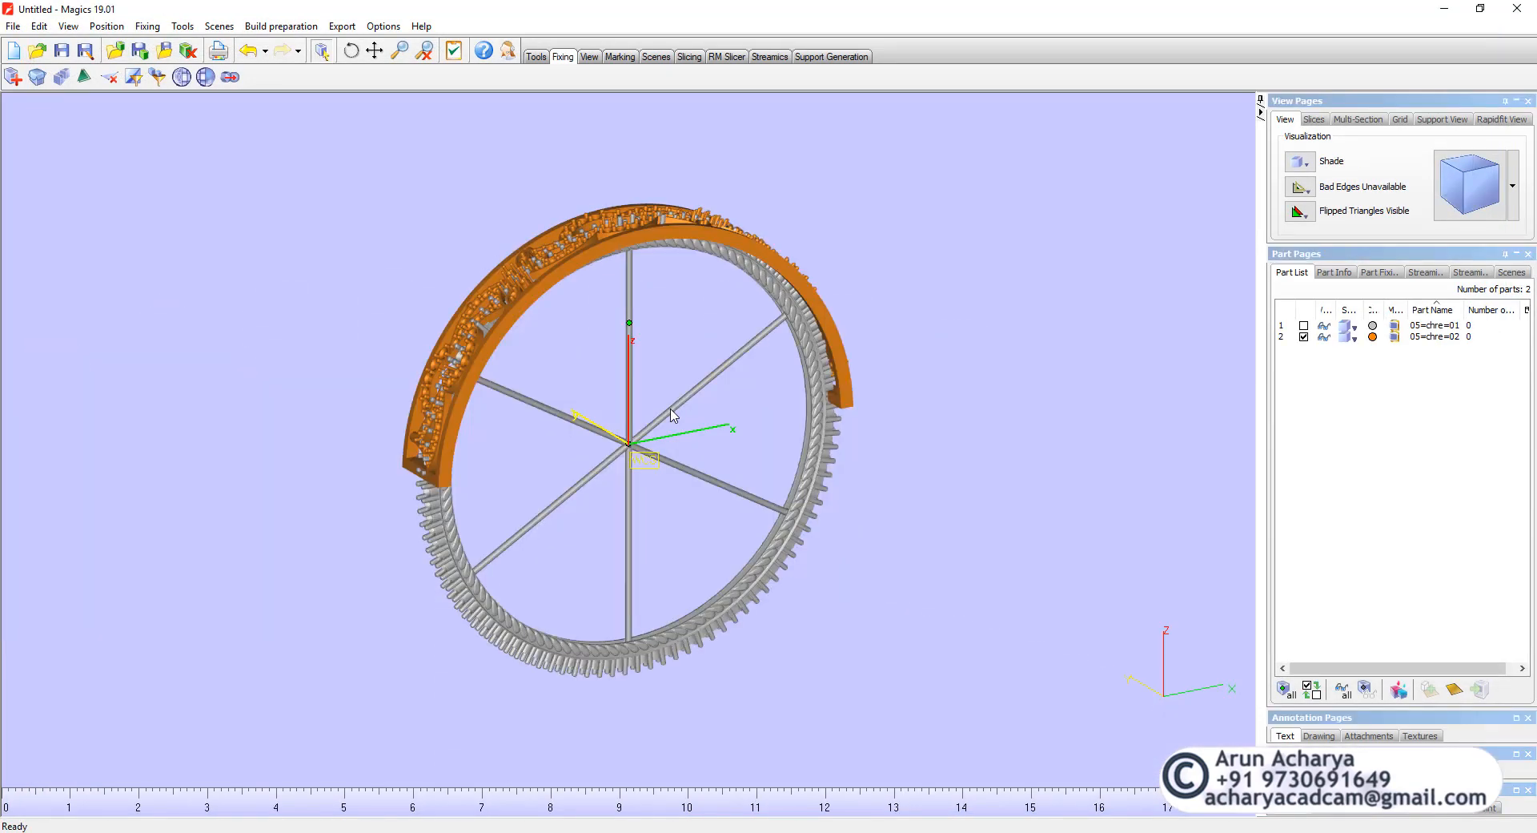
mouse_move(646, 378)
right_down()
mouse_move(639, 471)
mouse_move(634, 352)
right_up()
scroll(633, 352, up, 3)
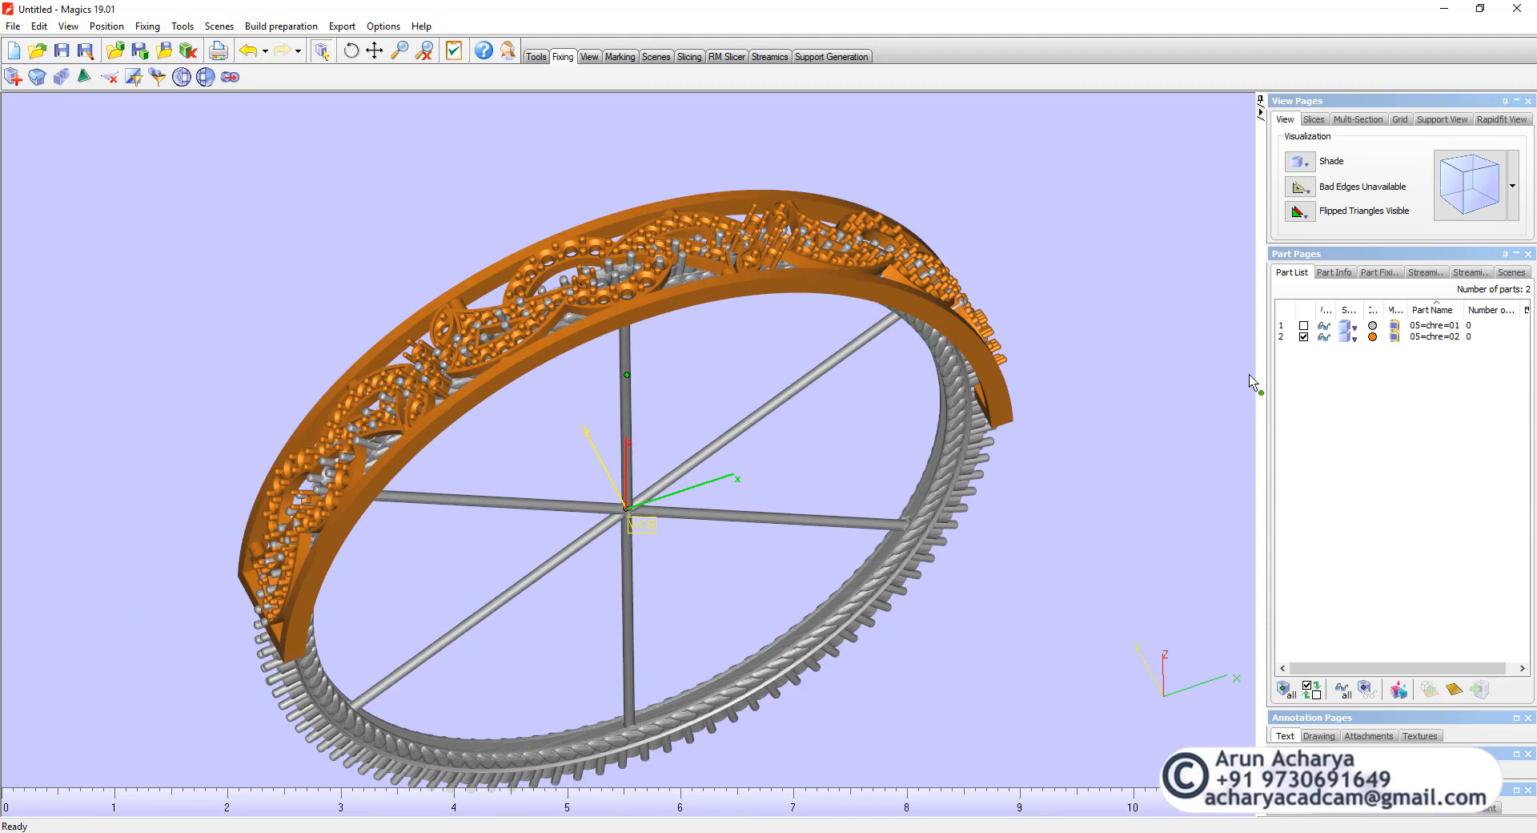
- Hide part 05=chre=01 and mark the visible part 05=chre=02 as selected
click(1324, 338)
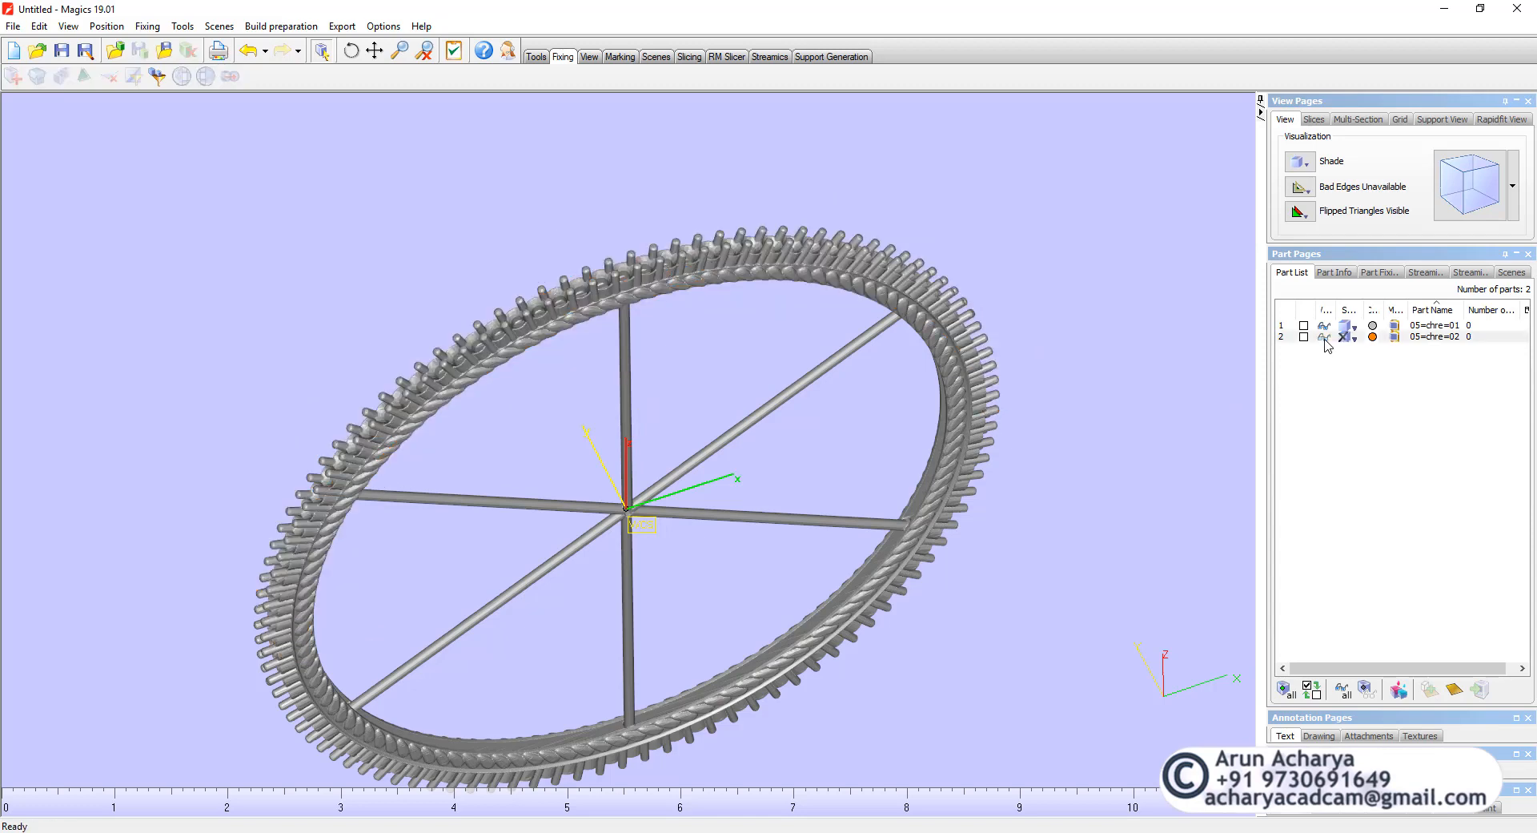
click(1325, 339)
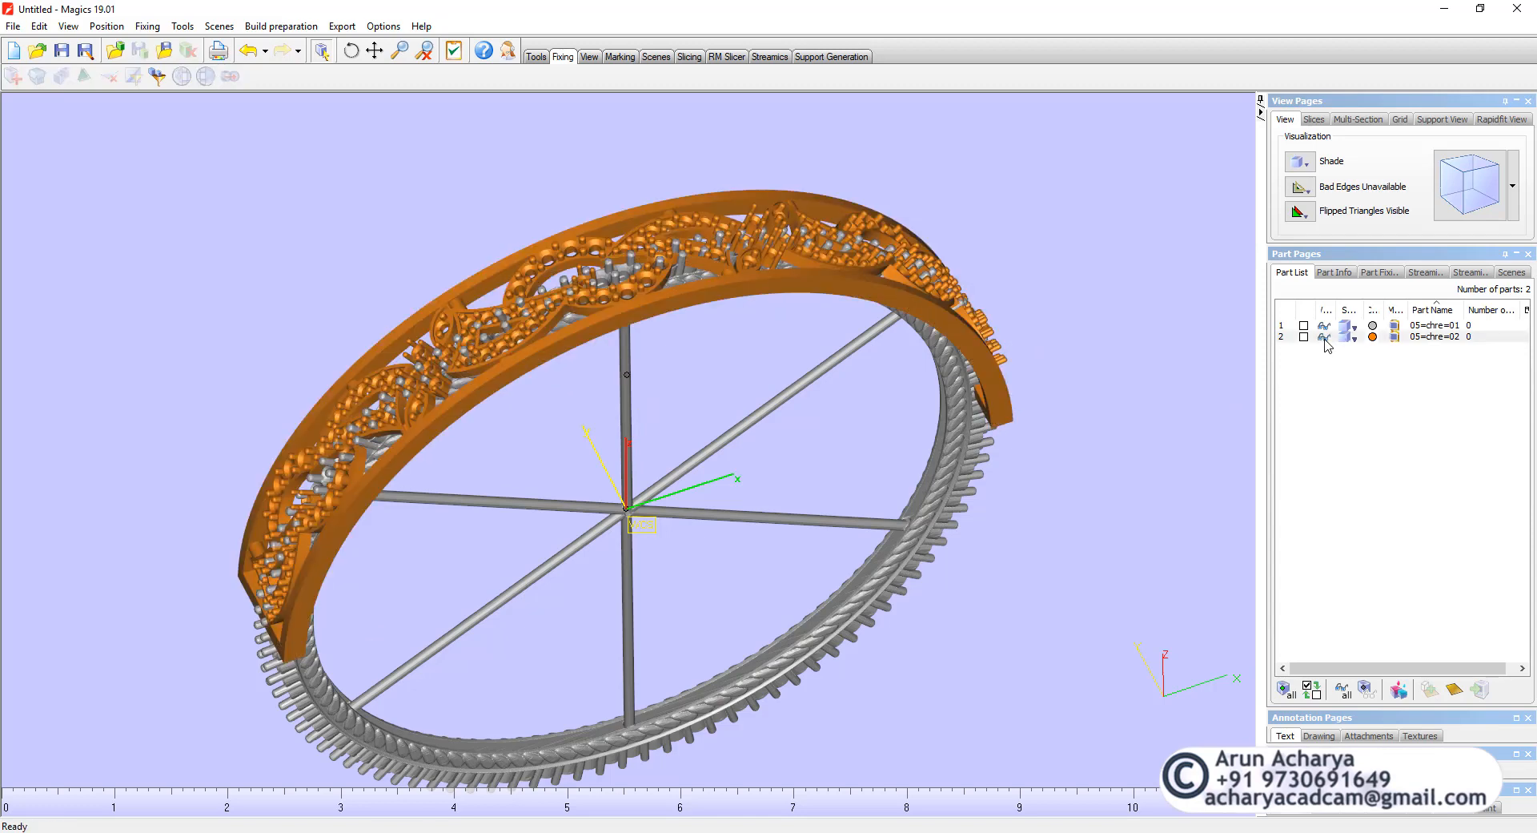
click(1325, 328)
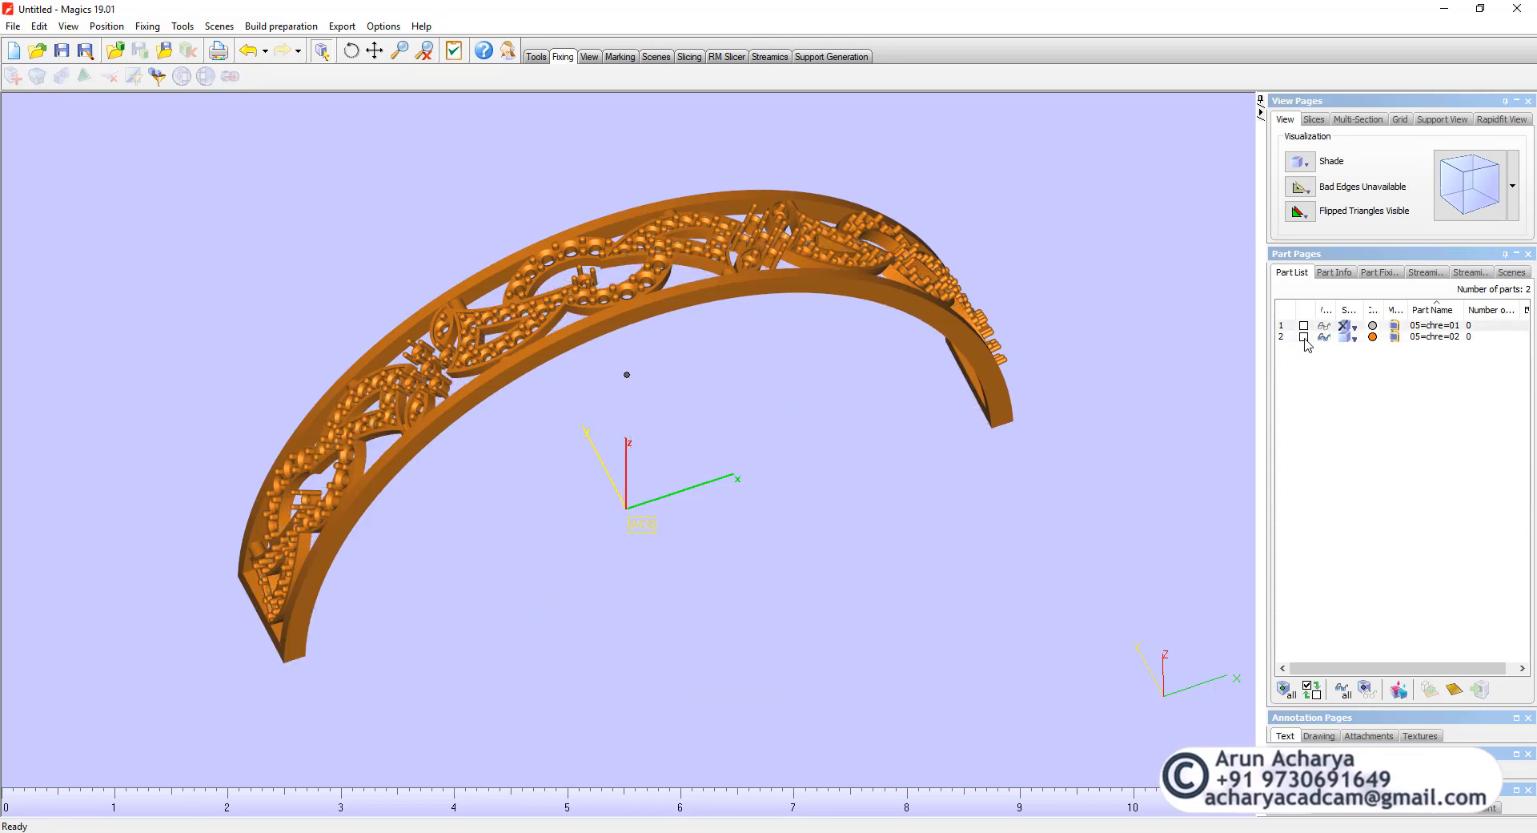
click(1303, 337)
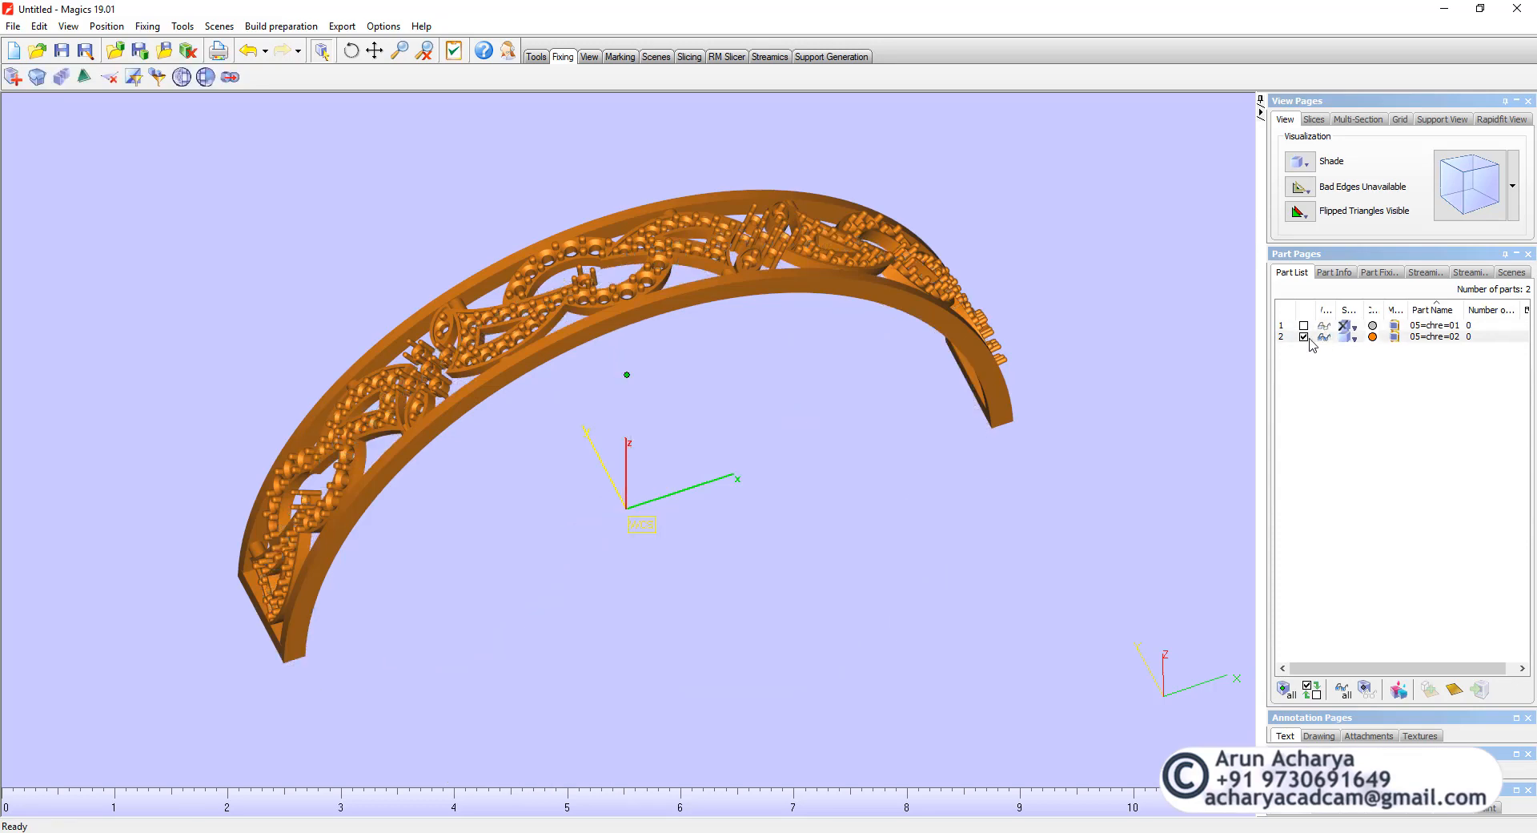
- Examine the orange half bangle and its floral stone settings from several angles
scroll(792, 572, down, 1)
right_drag(793, 571, 630, 260)
scroll(630, 261, up, 2)
scroll(628, 261, down, 1)
middle_drag(629, 261, 707, 314)
right_drag(707, 313, 675, 417)
scroll(710, 308, up, 2)
scroll(695, 309, down, 1)
middle_drag(697, 380, 663, 472)
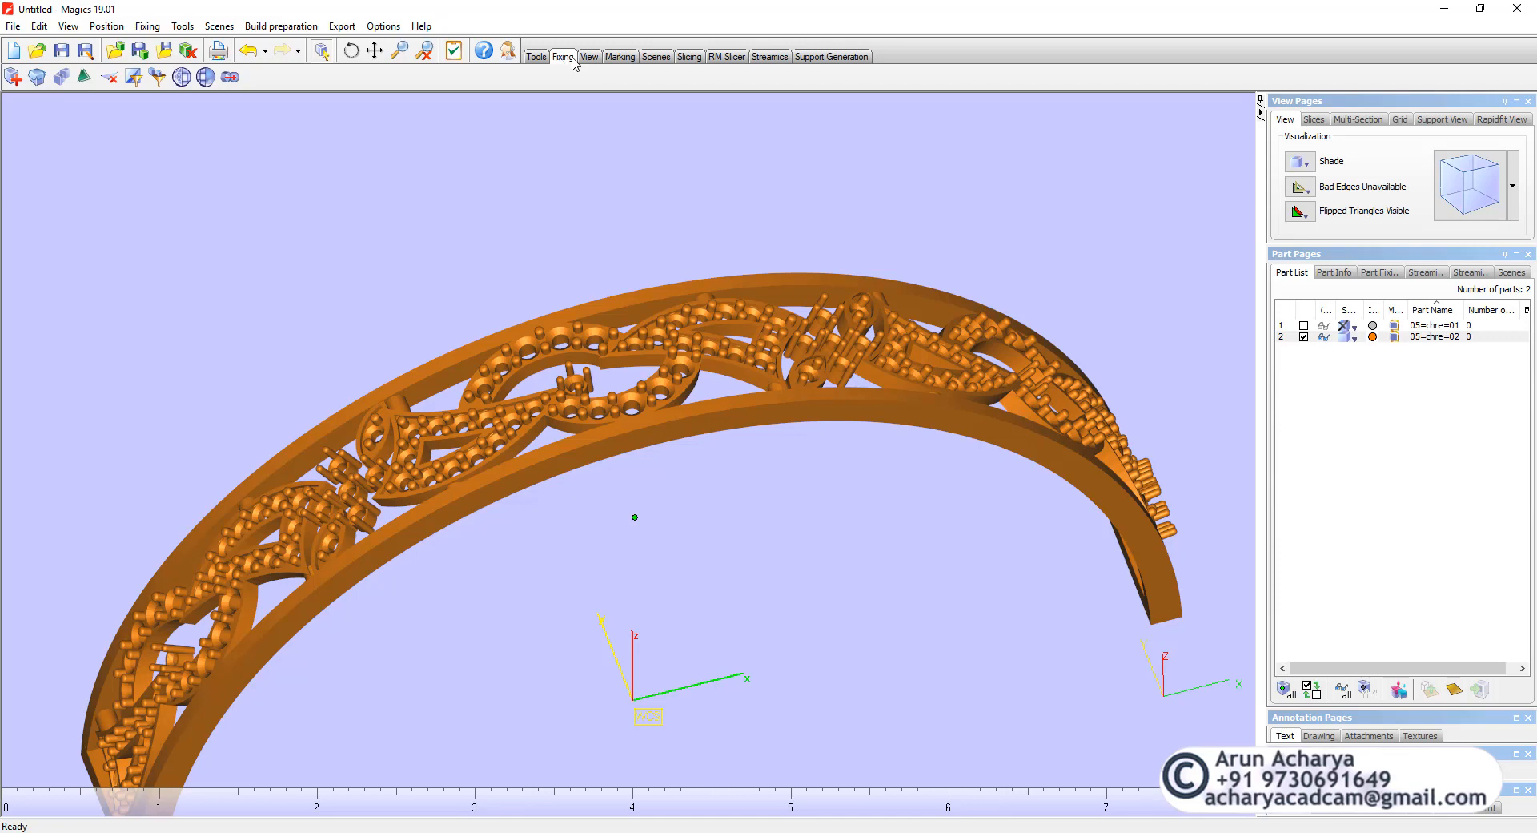
- Open the Fix Wizard for part 05=chre=02 and place its window clear of the model
click(14, 77)
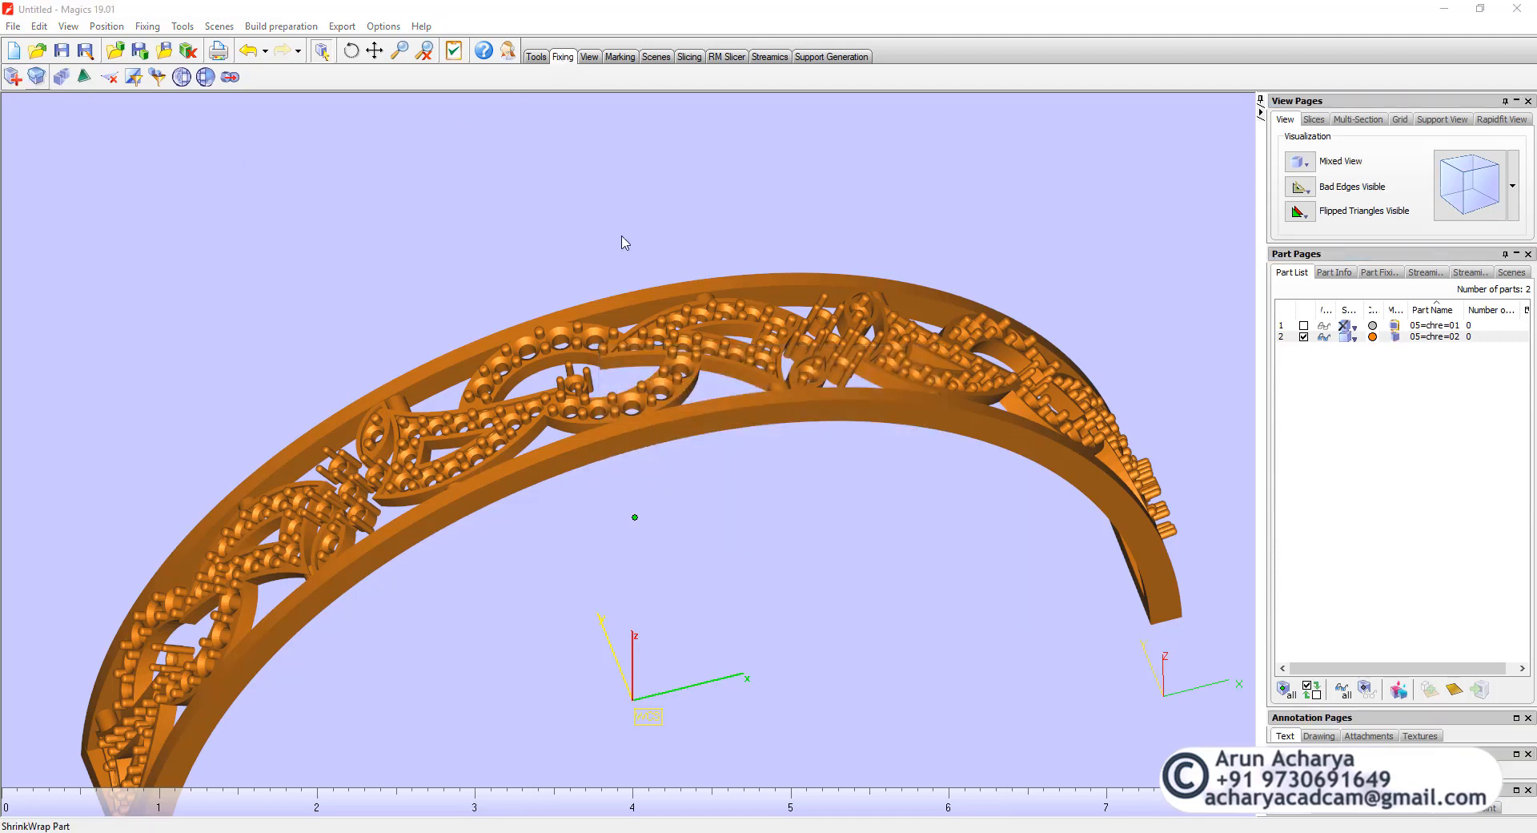
drag(751, 309, 600, 414)
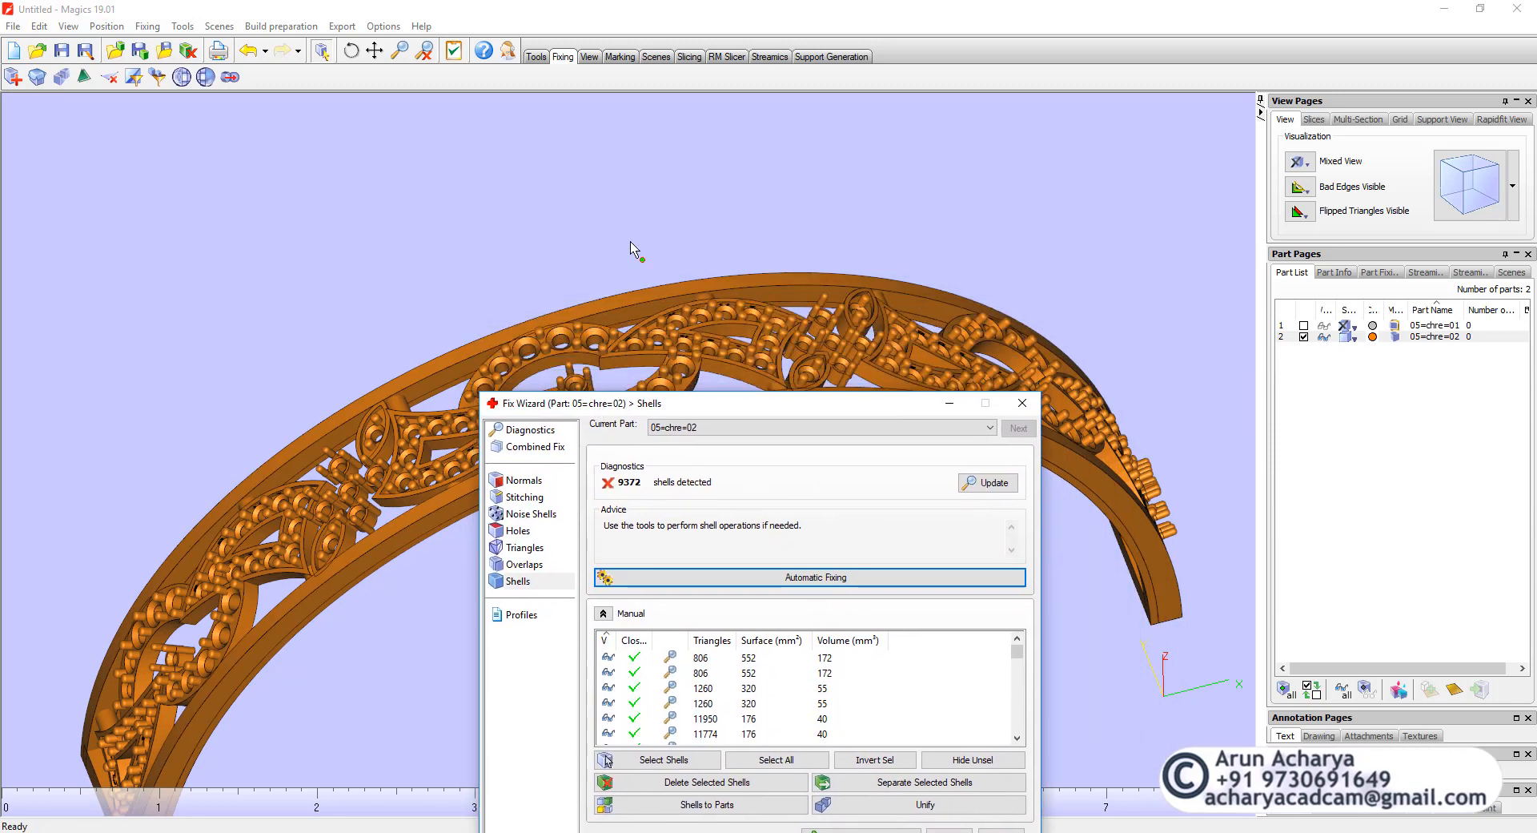
drag(728, 402, 629, 175)
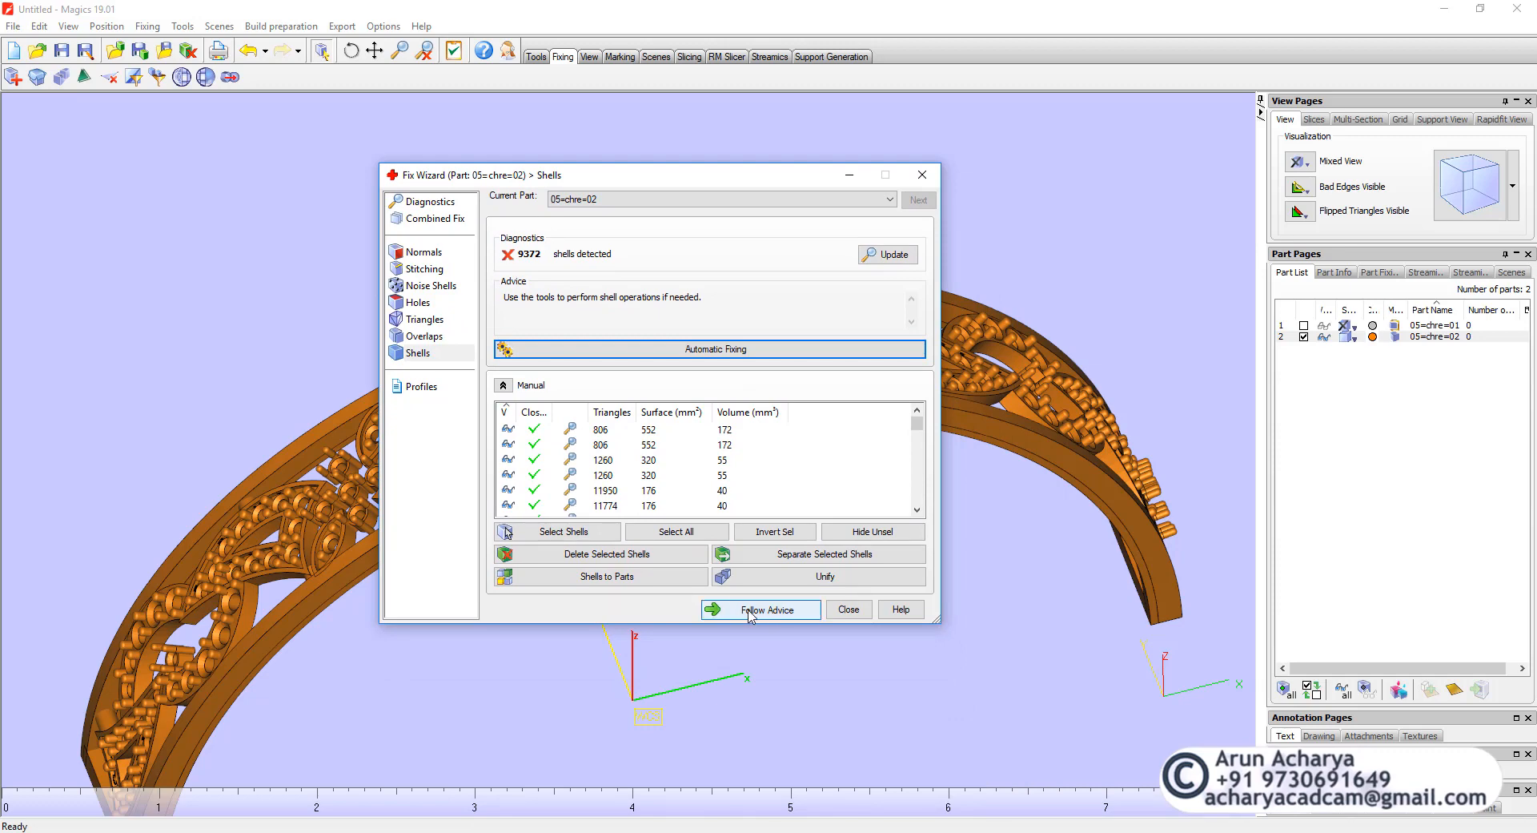
drag(677, 176, 1189, 199)
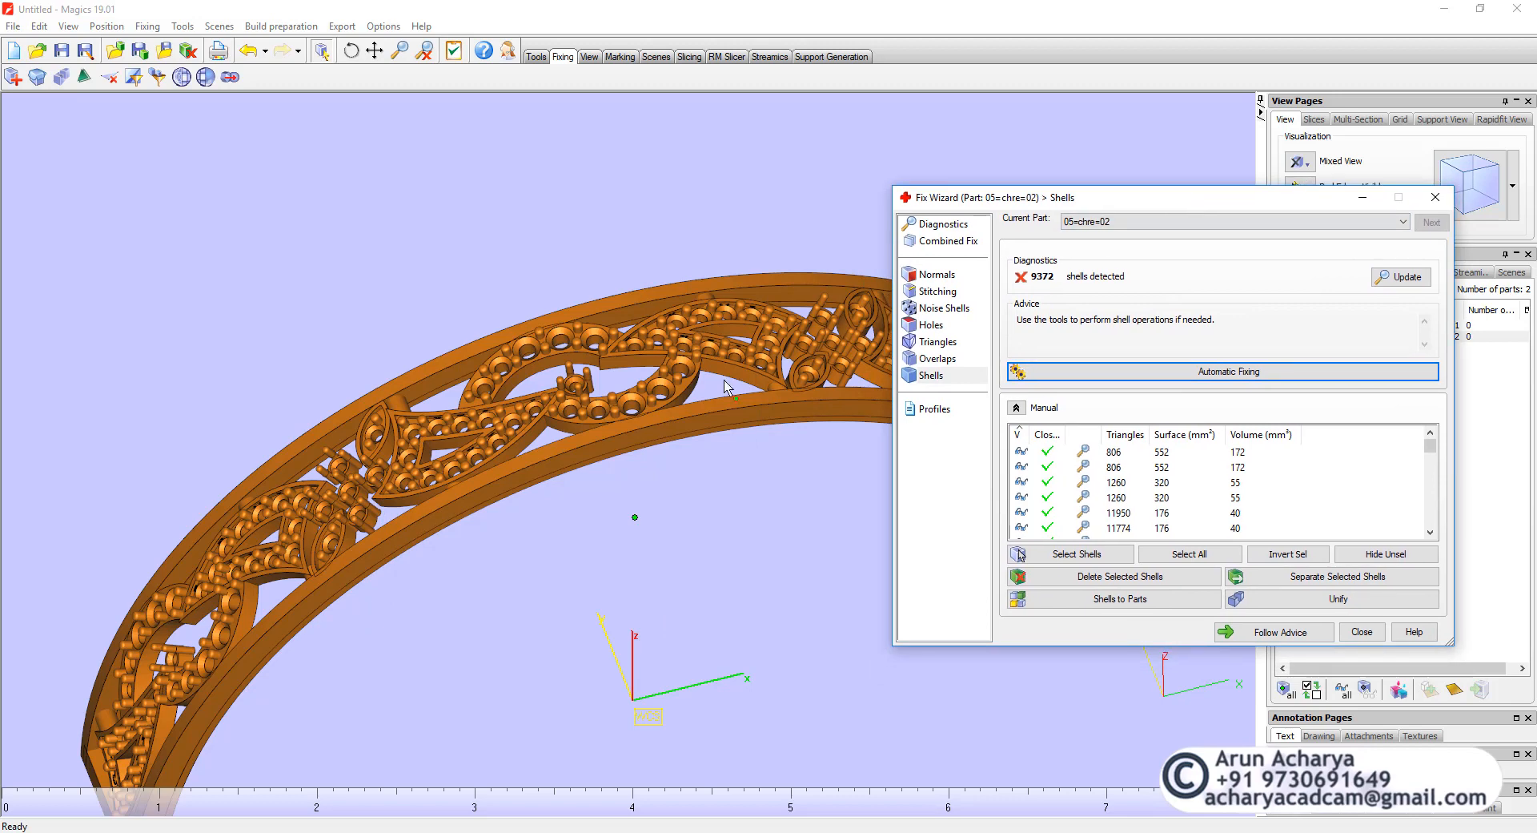
- Highlight the two 806-triangle and two 1260-triangle shells one by one to locate them on the bangle
scroll(669, 410, down, 3)
scroll(704, 417, up, 2)
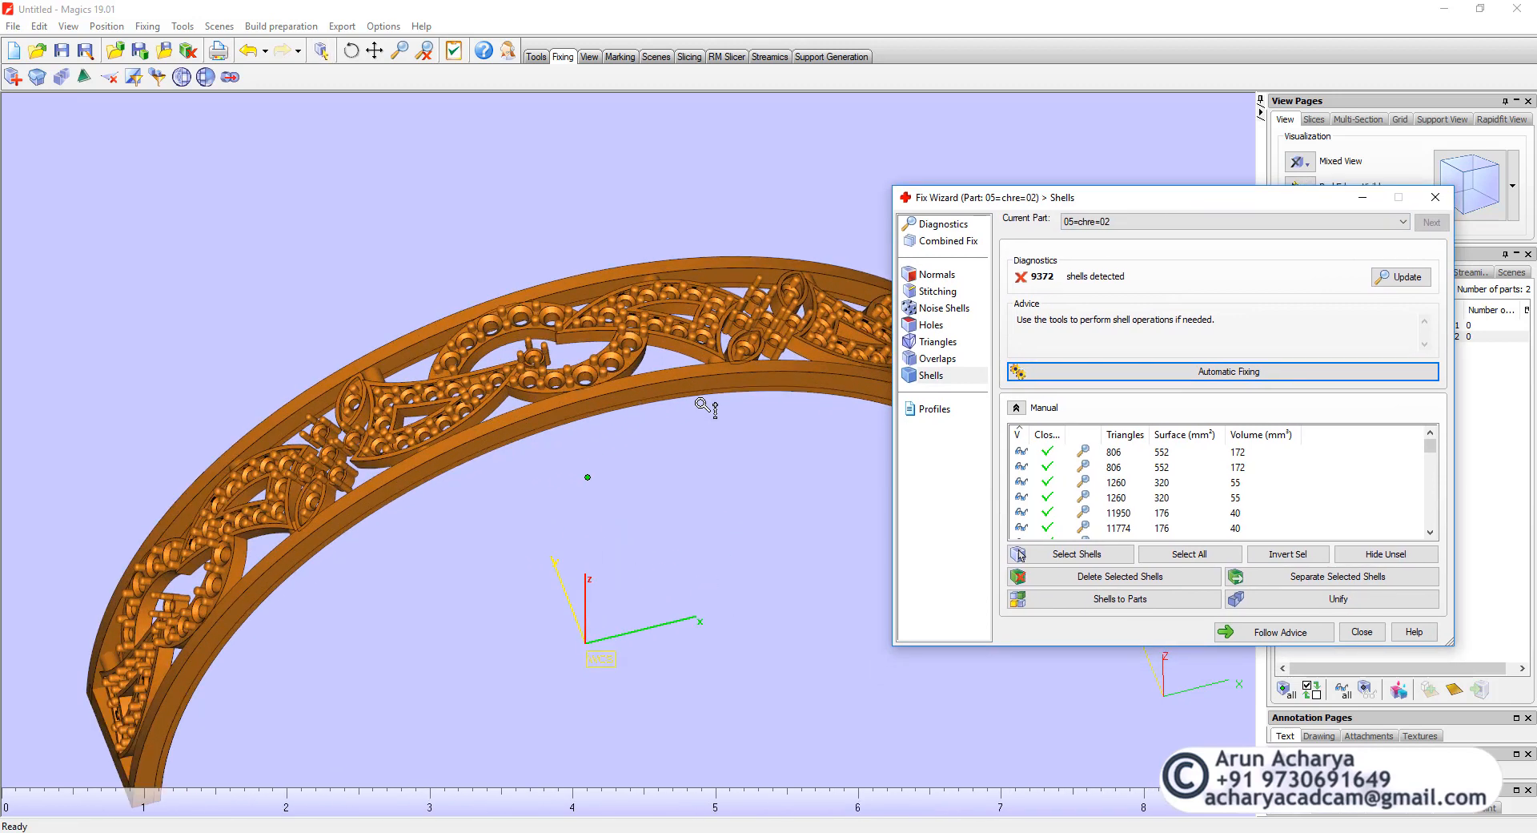
scroll(704, 407, down, 3)
scroll(429, 301, up, 4)
right_drag(610, 404, 570, 377)
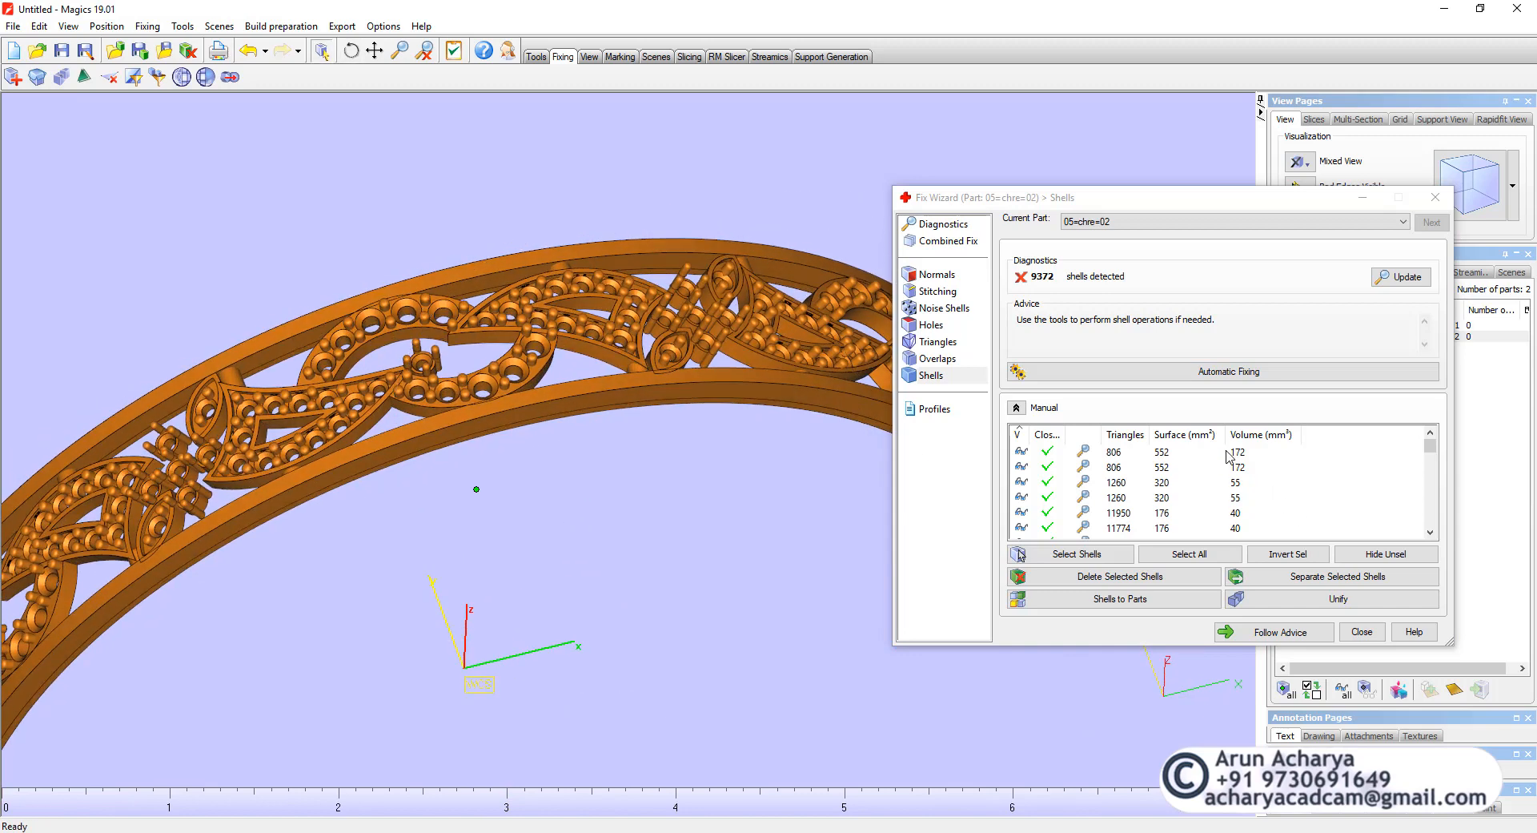
click(1240, 453)
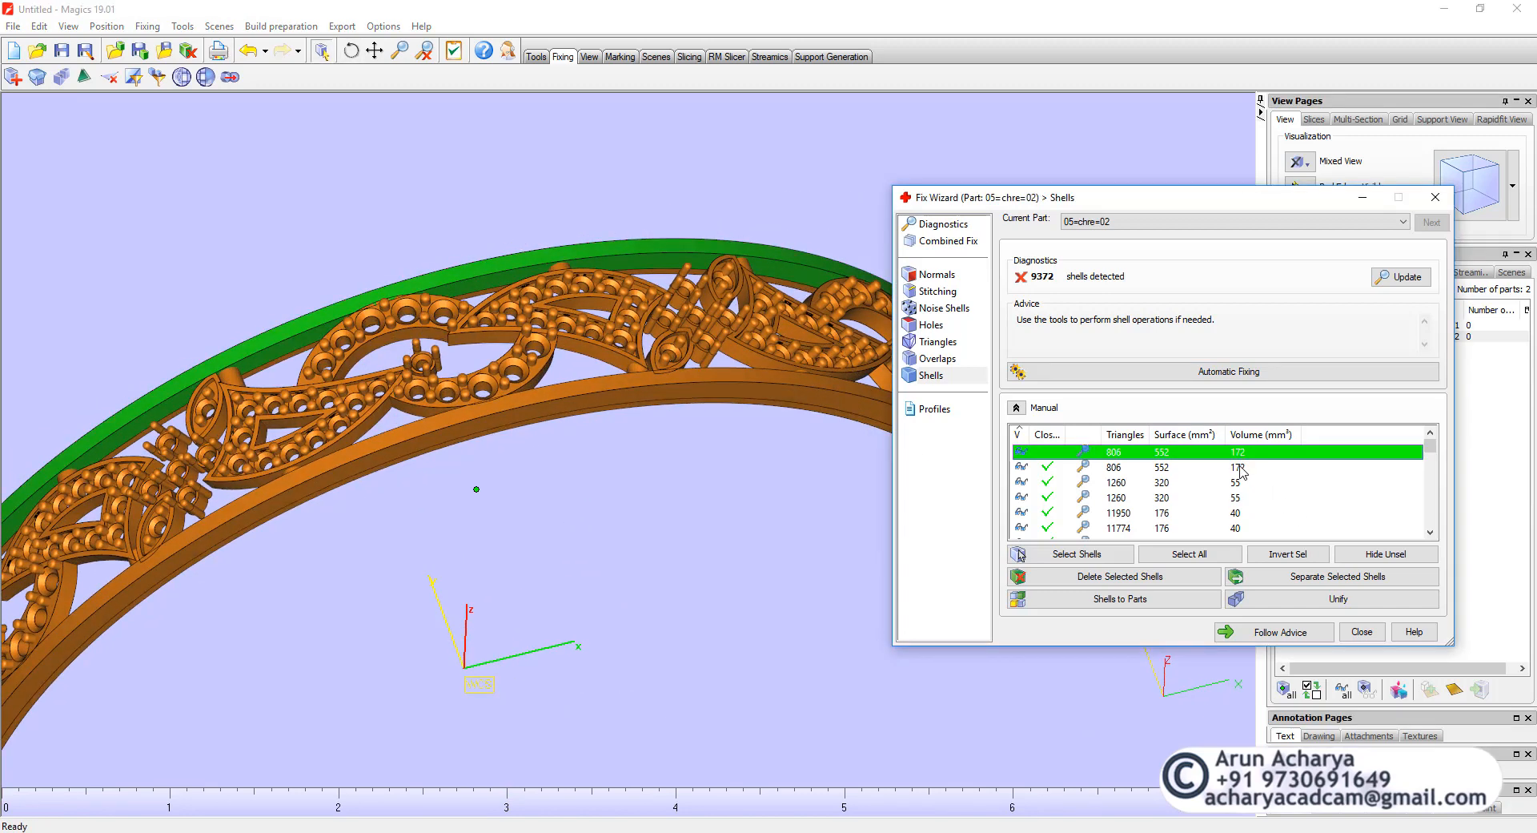
click(1239, 468)
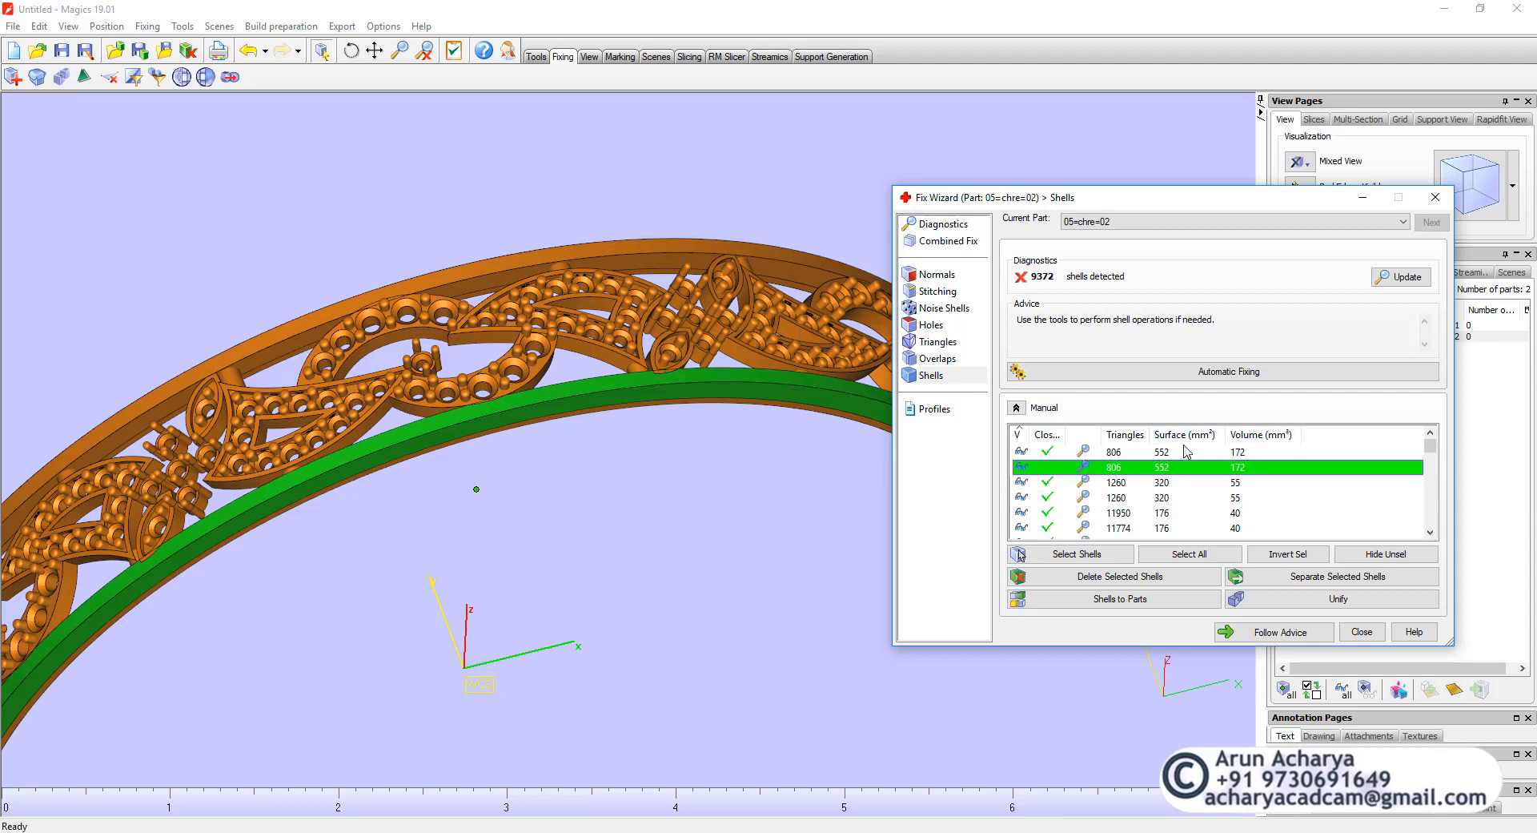
click(1238, 483)
right_drag(686, 490, 717, 277)
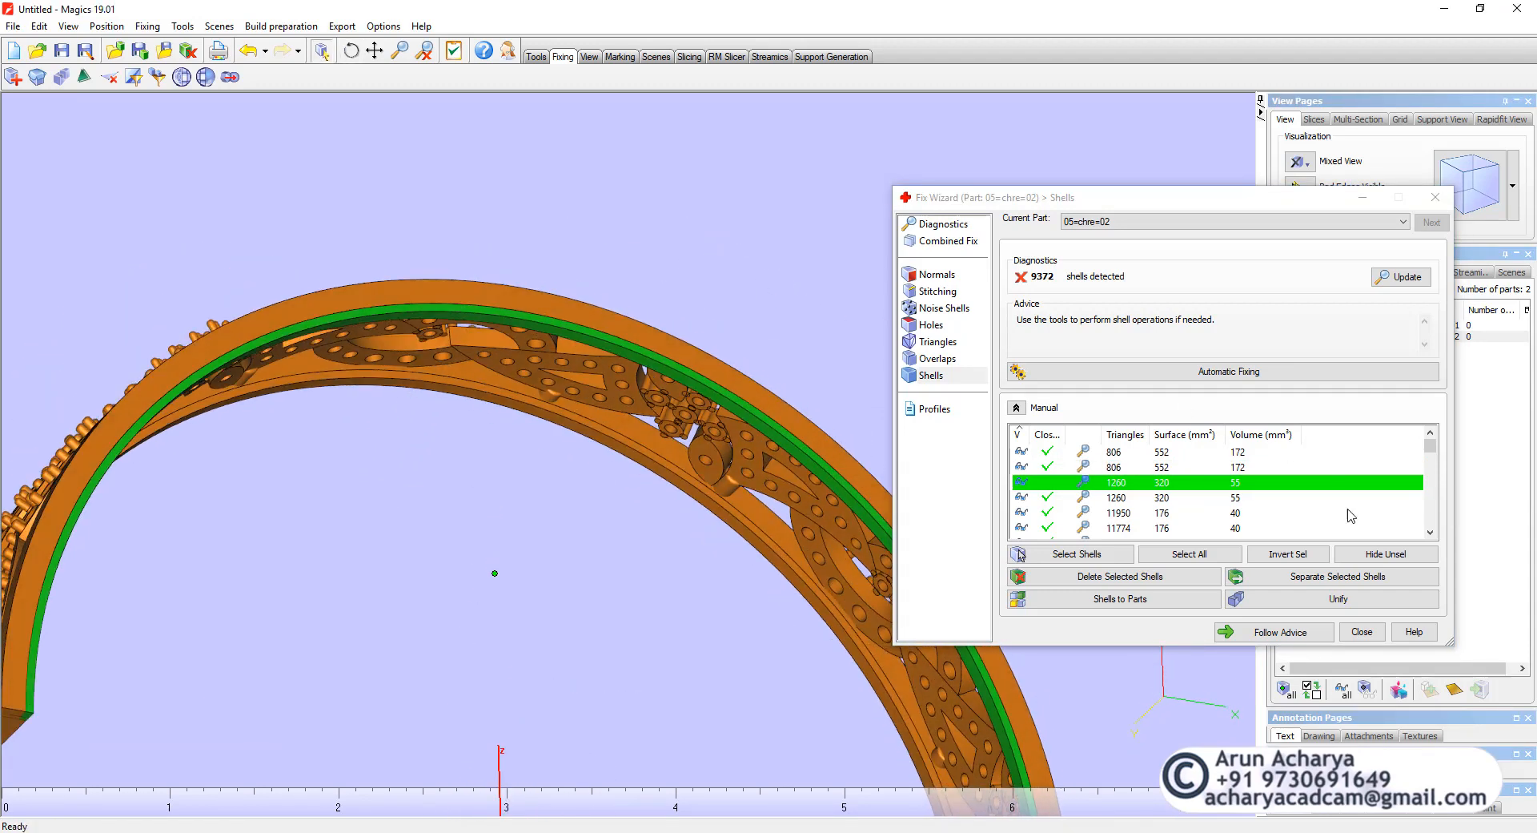
click(1242, 498)
- Highlight the 11950-triangle and 11774-triangle shells in turn and locate them in the floral pattern
click(1238, 514)
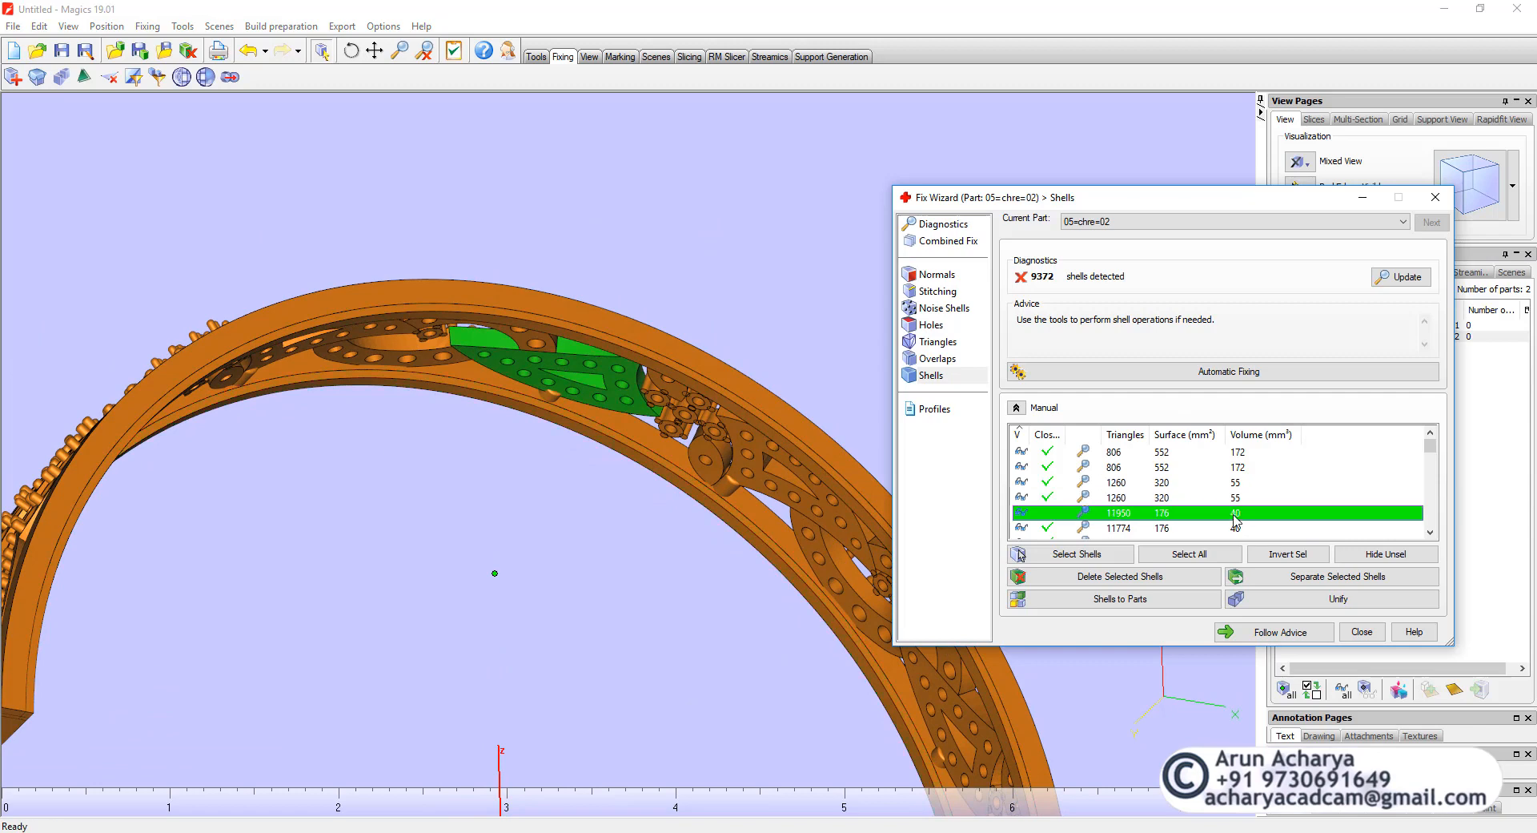
click(1234, 529)
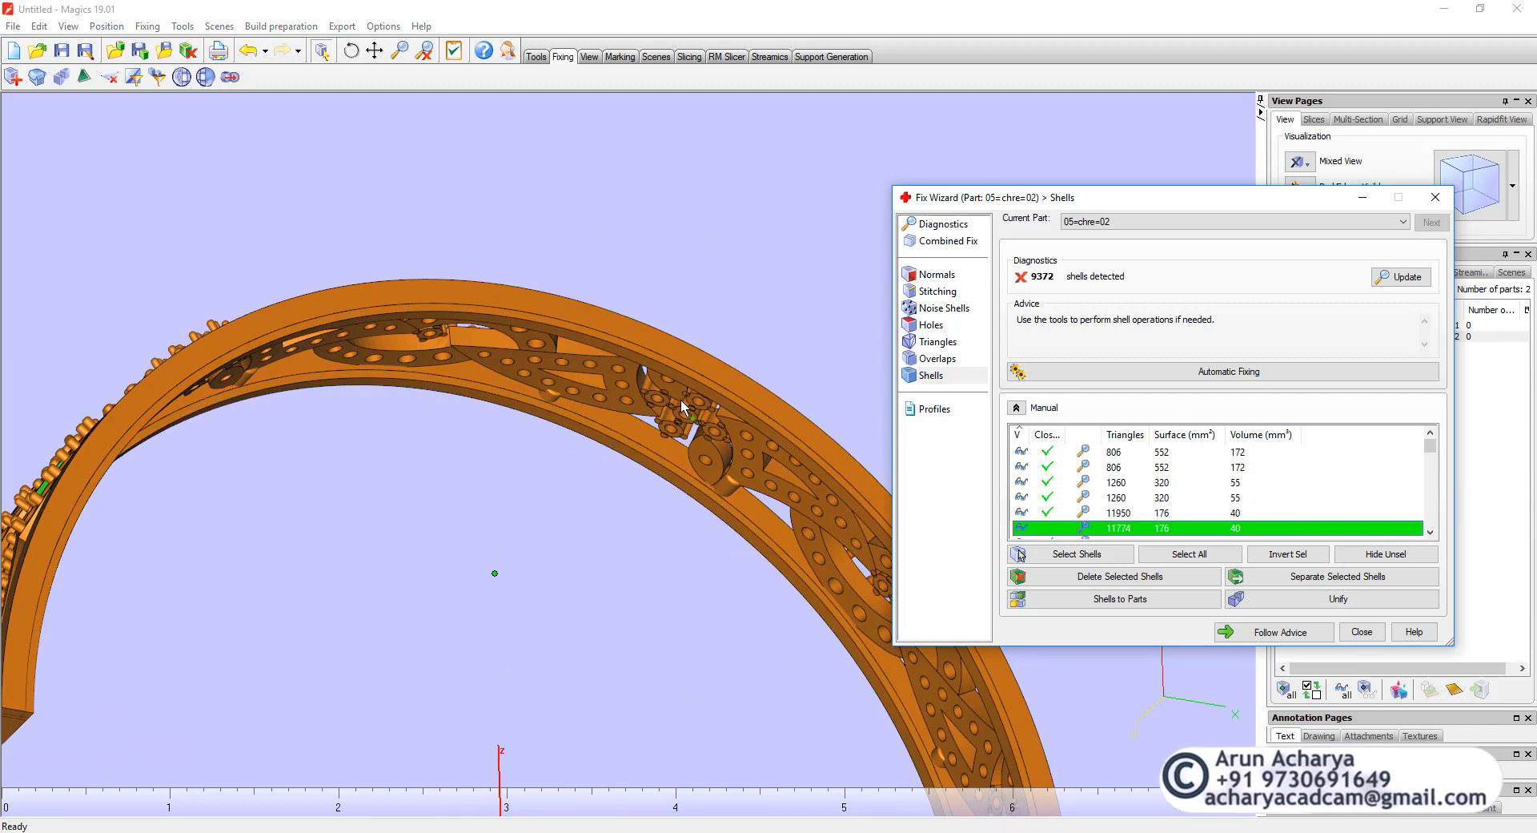
right_drag(688, 409, 679, 566)
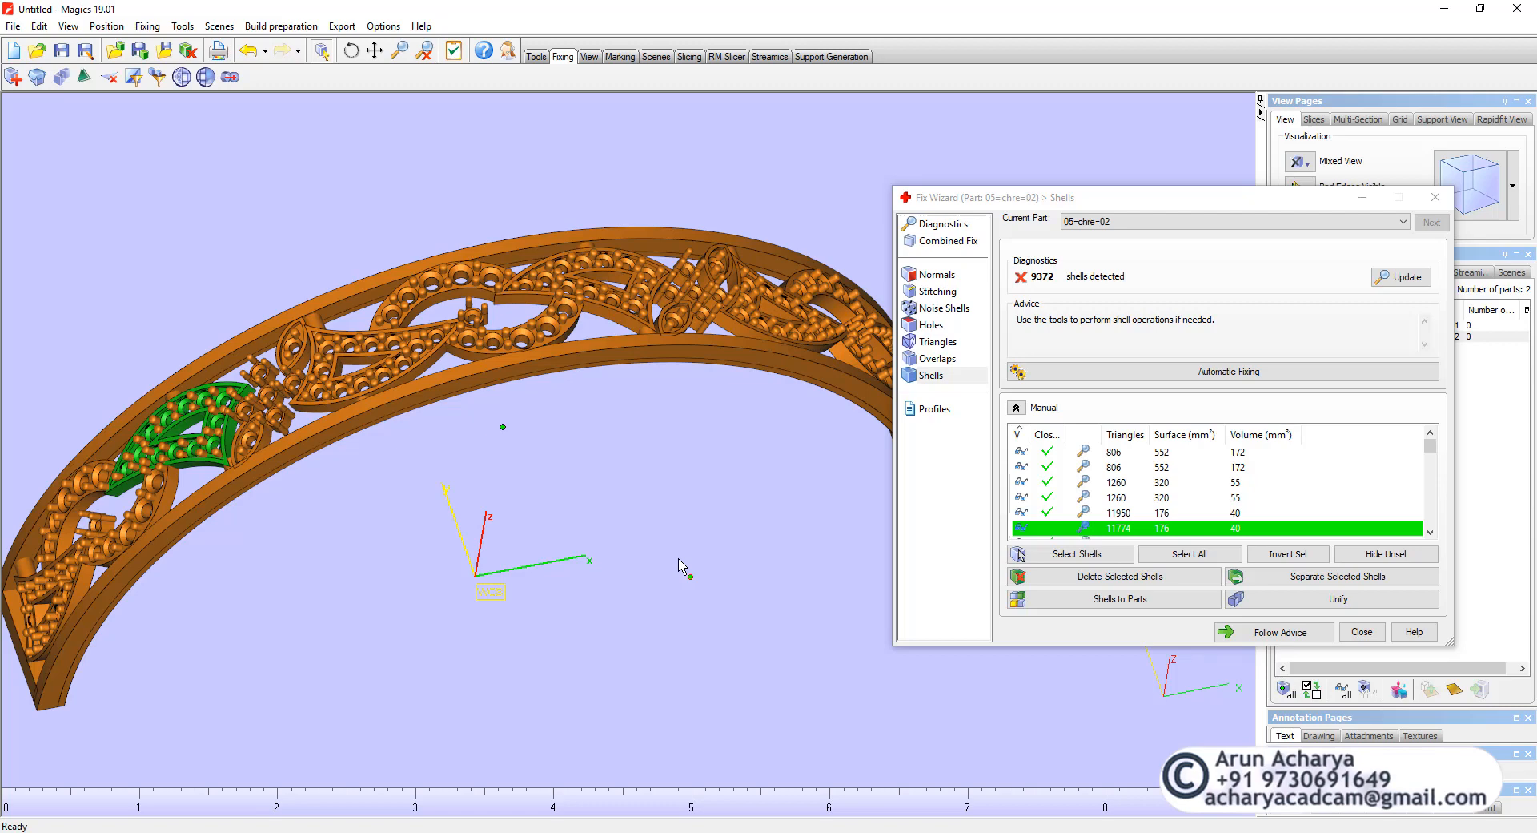
mouse_move(1430, 445)
mouse_down()
mouse_move(1433, 524)
mouse_move(1431, 451)
mouse_up()
right_drag(560, 470, 720, 387)
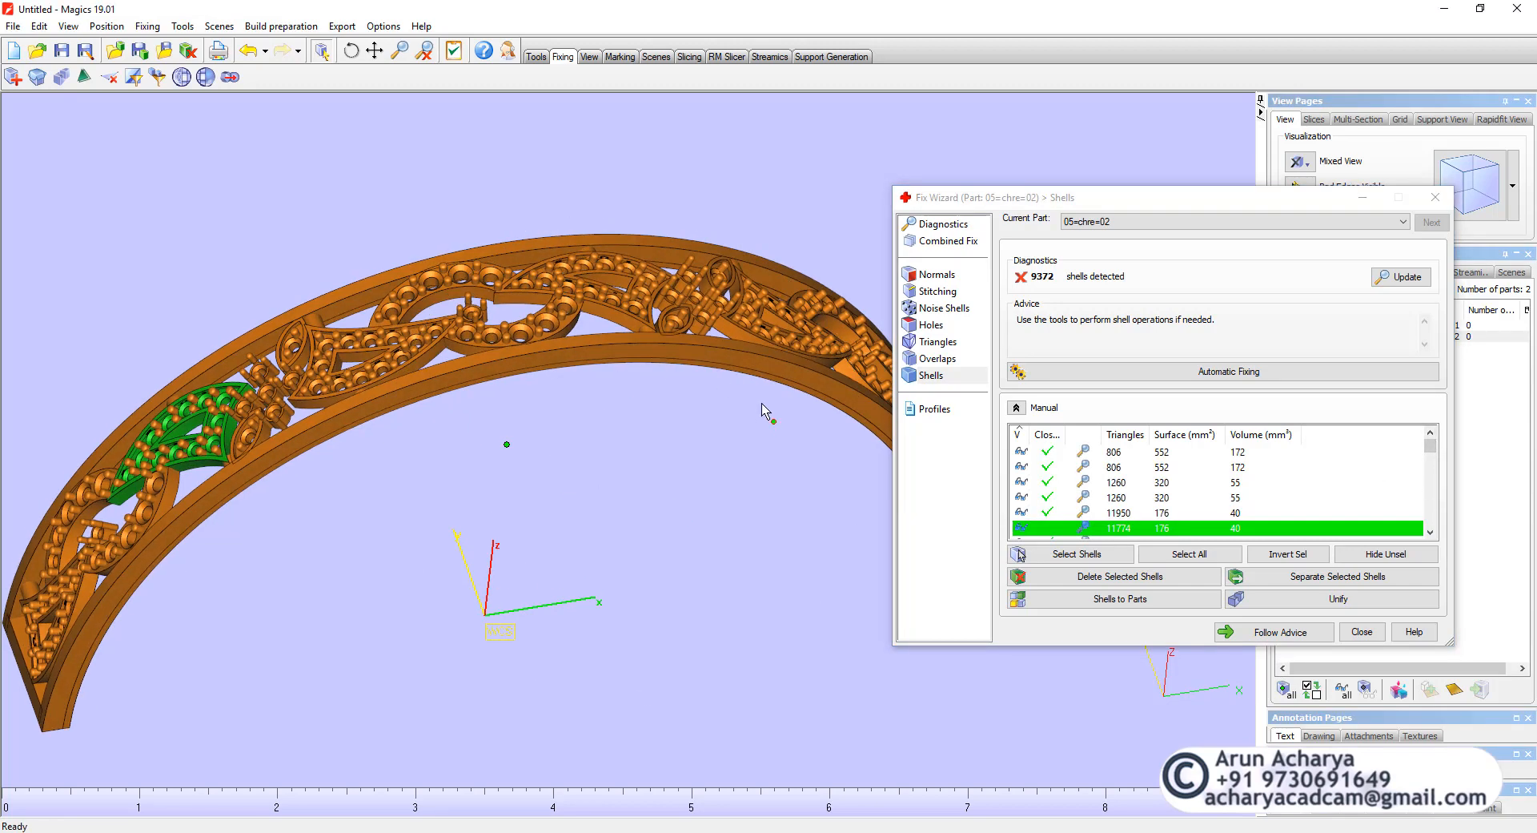
- Run the Fix Wizard diagnostics on 05=chre=02, leaving the overlapping and intersecting triangle checks off
click(1272, 636)
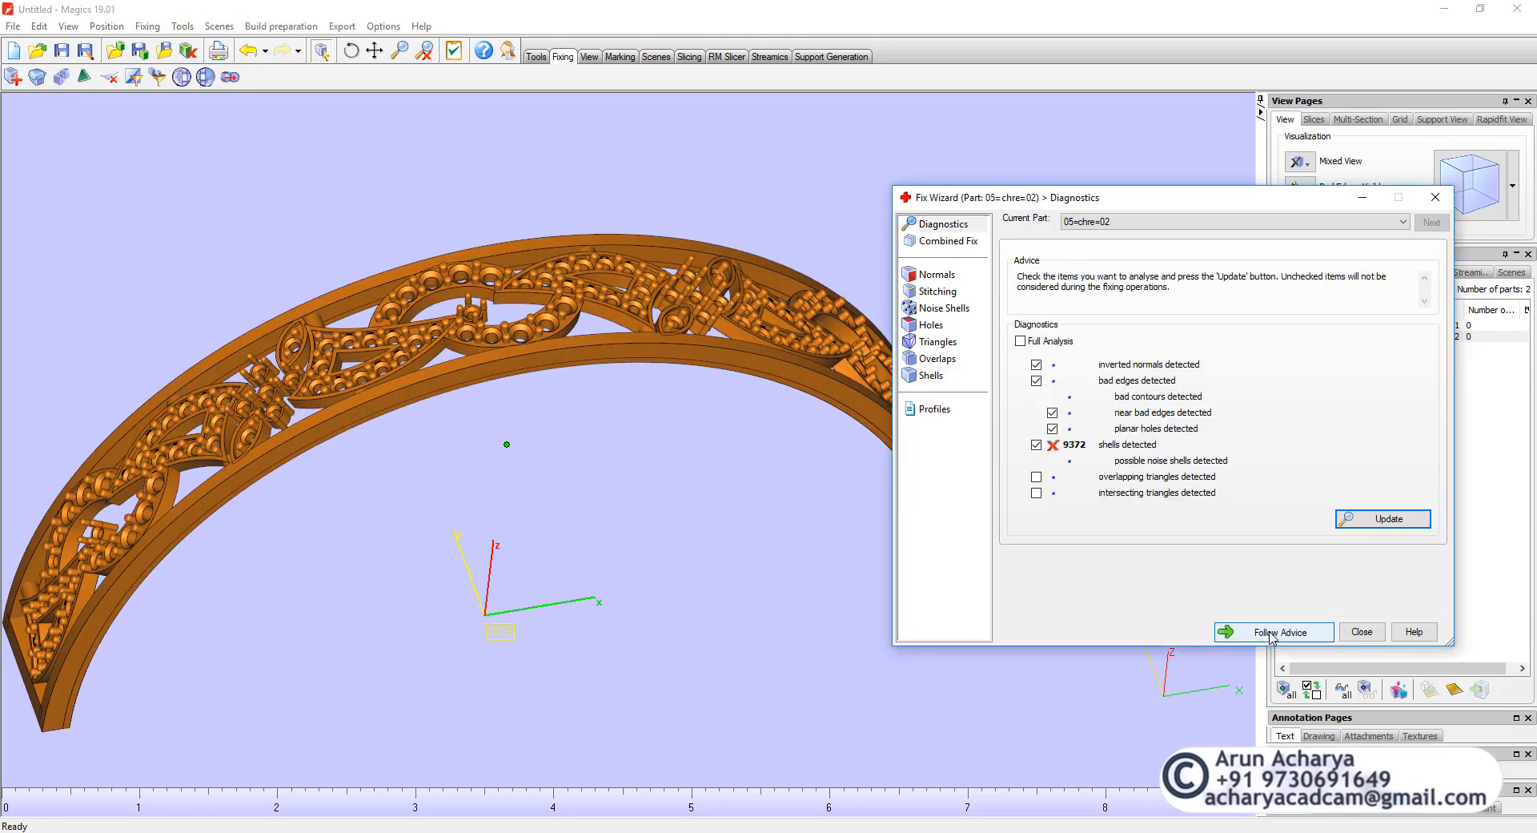
click(1272, 637)
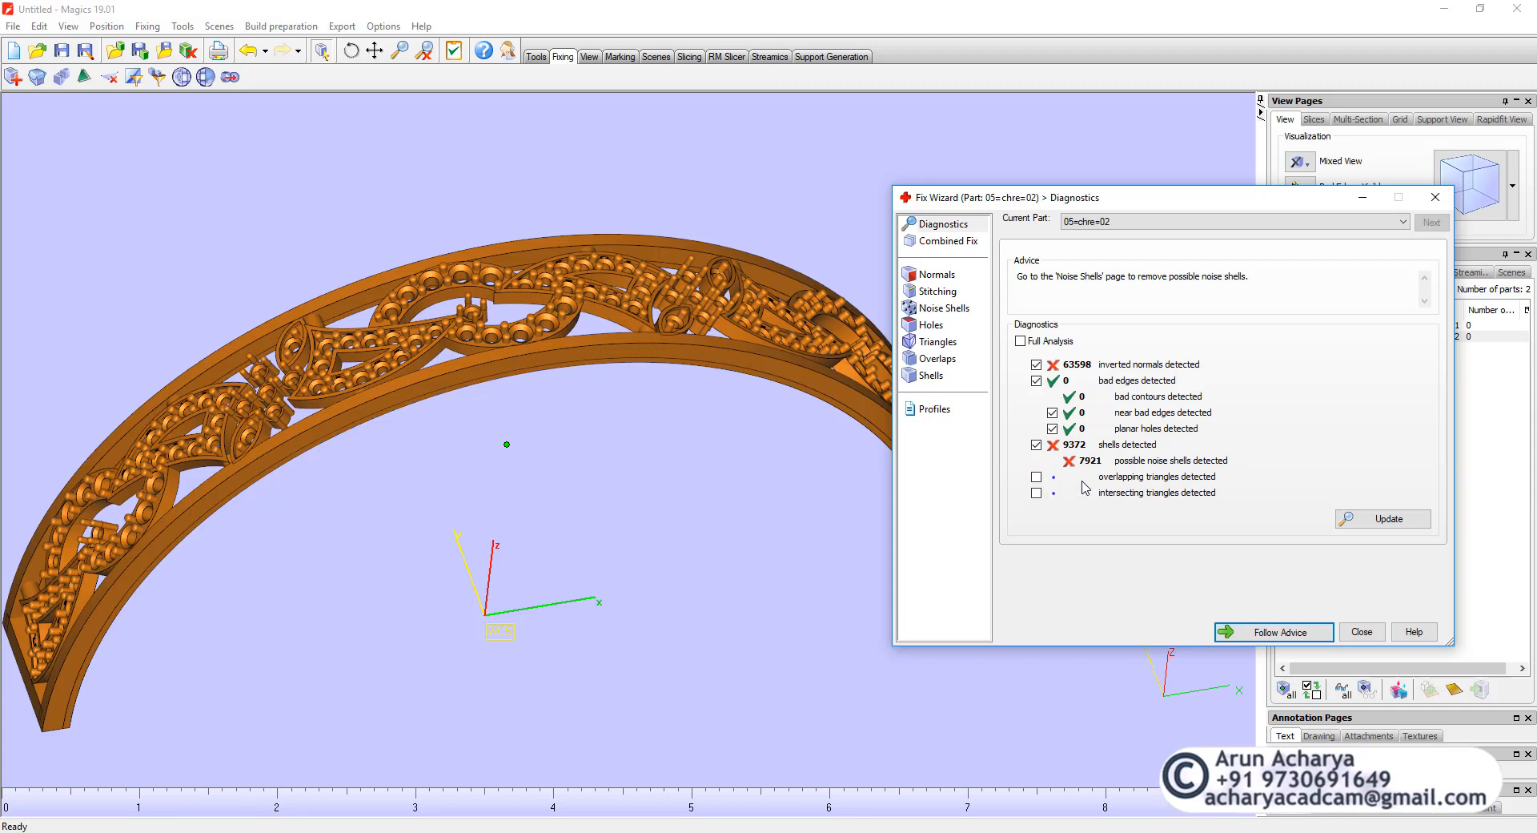
click(1036, 478)
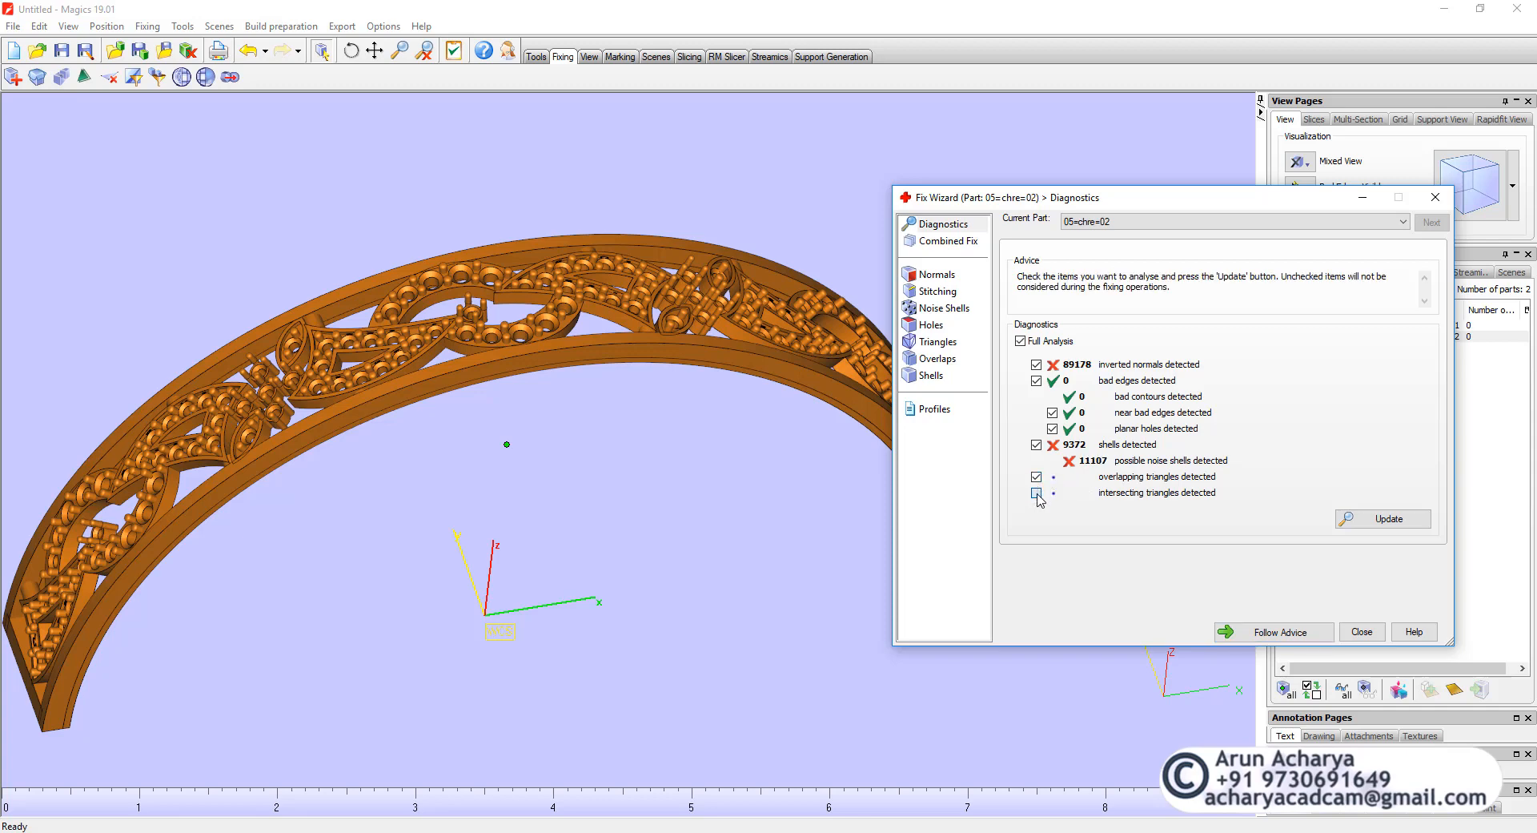
click(1036, 477)
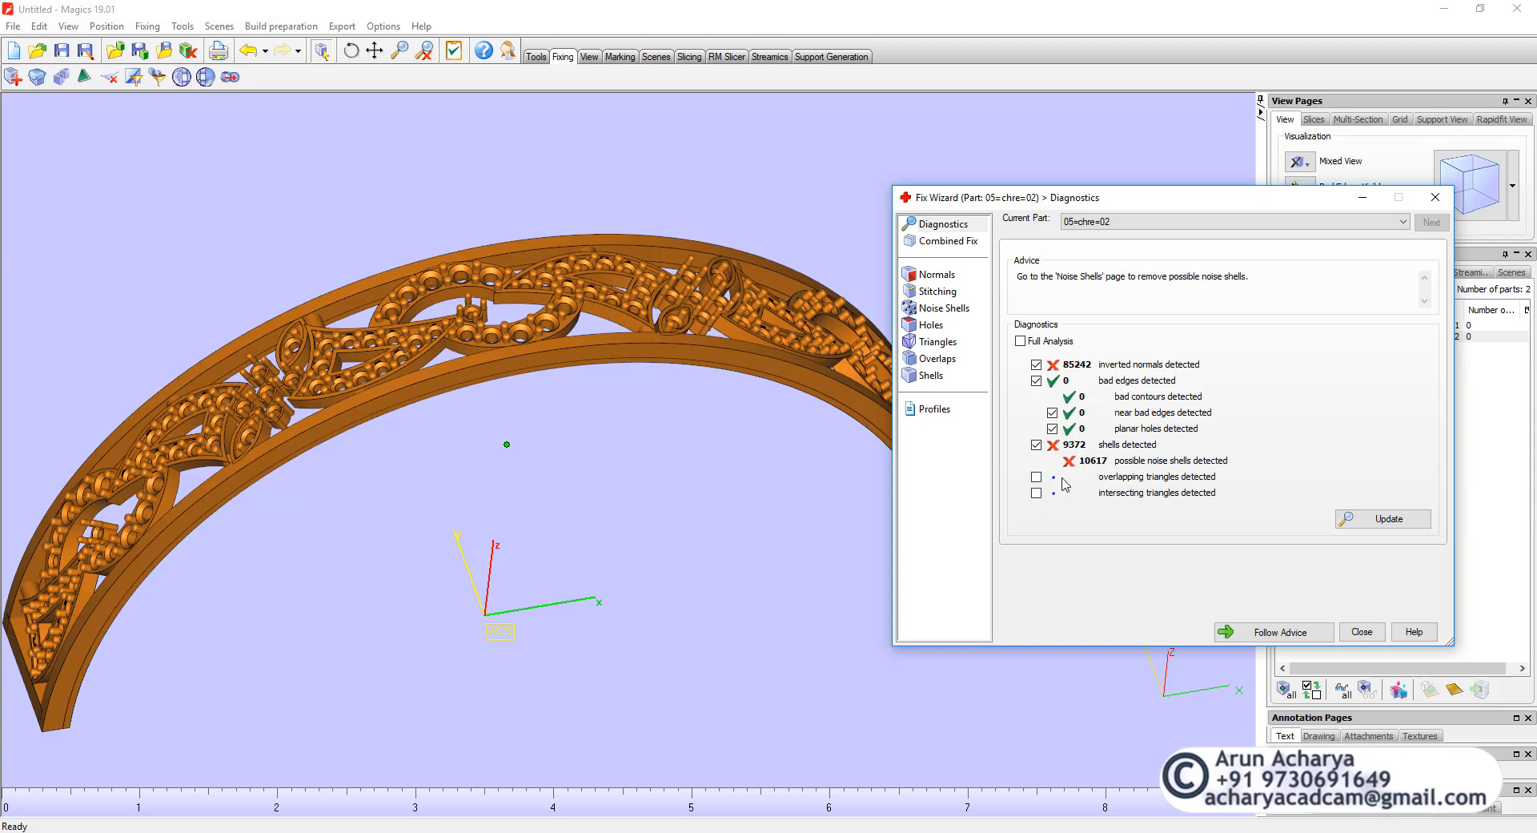
- Remove the possible noise shells from 05=chre=02 by following the Fix Wizard's advice, and update the diagnostics
click(1261, 634)
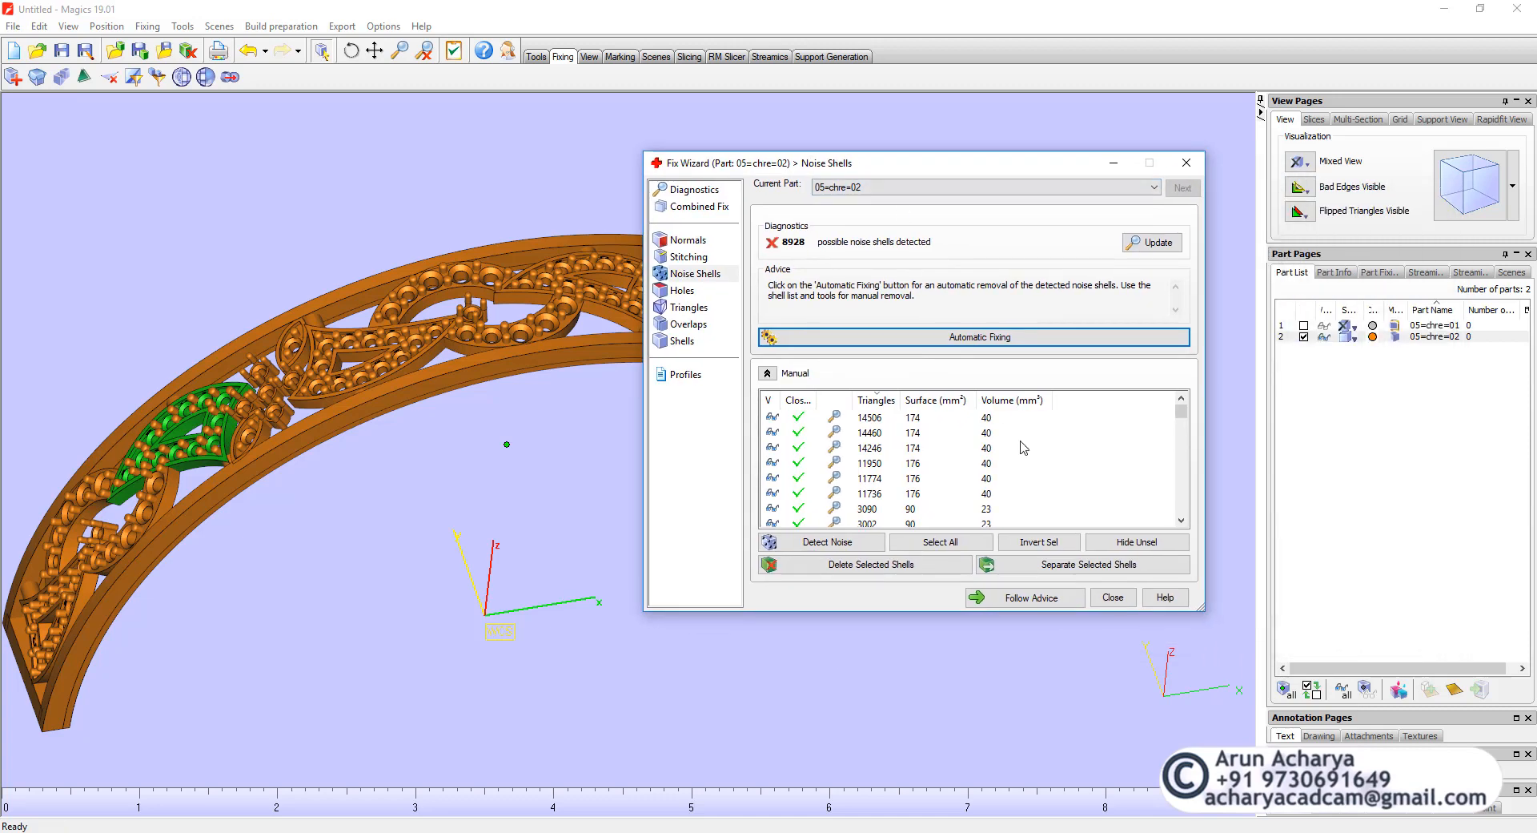
click(1017, 599)
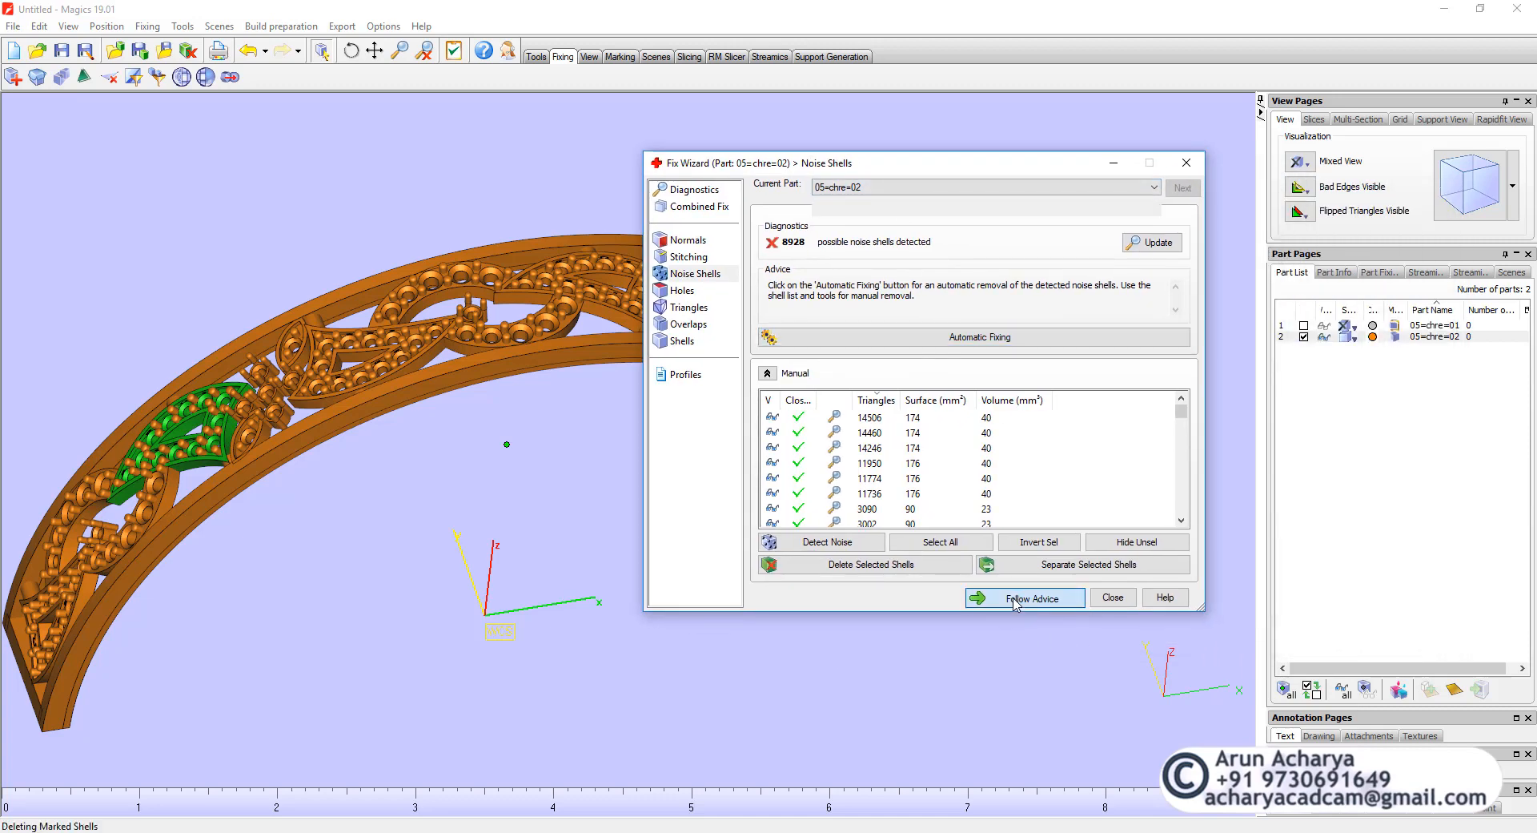
click(1018, 605)
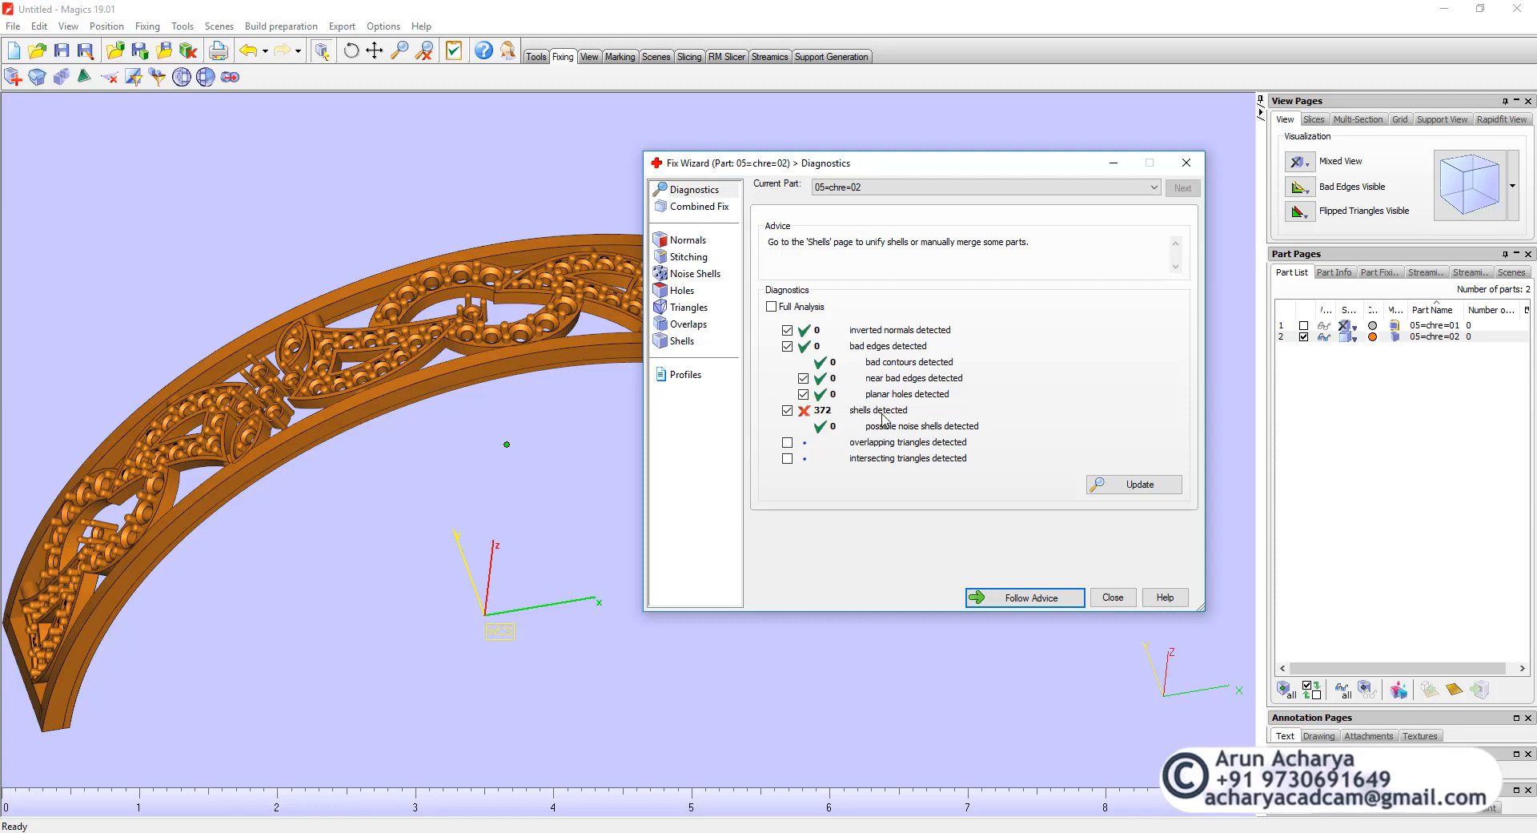
- Follow the Fix Wizard's advice on shells and unify the remaining shells of 05=chre=02
click(1013, 604)
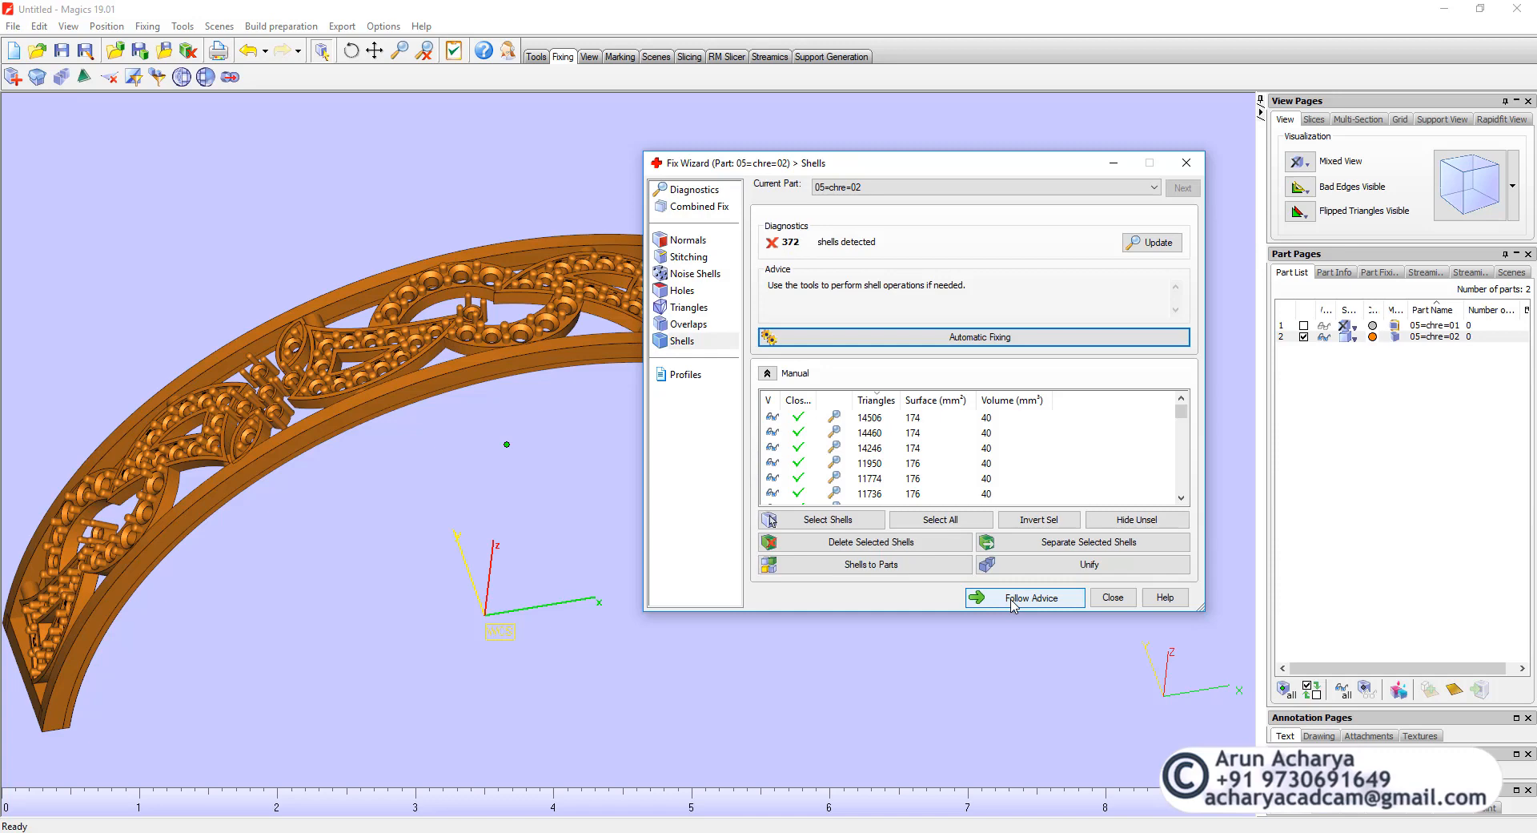
click(1013, 605)
click(1012, 604)
click(1013, 604)
click(1013, 604)
click(1080, 574)
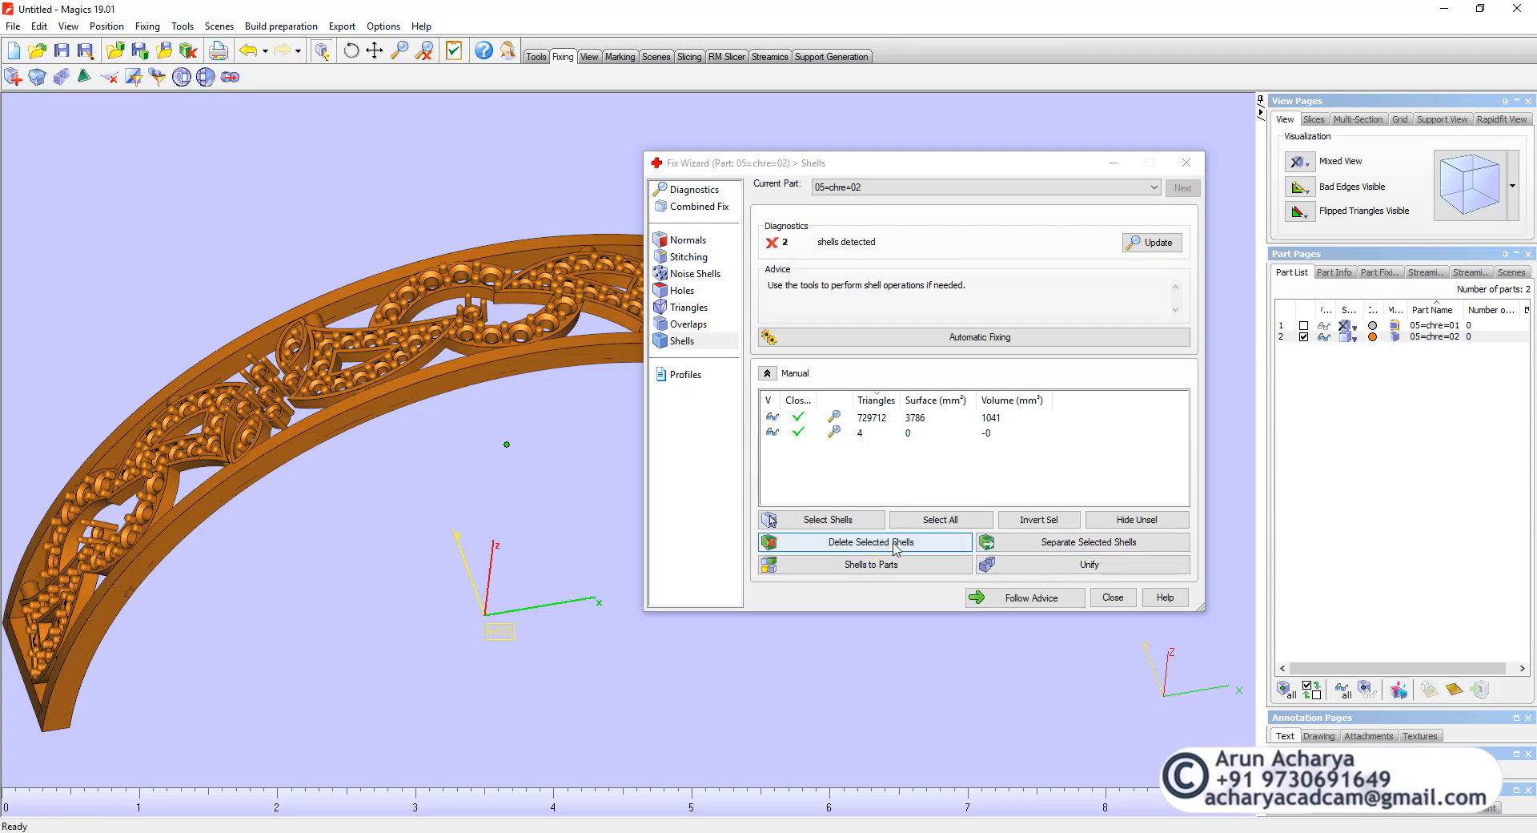
- Select only the 4-triangle shell by inverting the selection of the main shell, and delete it
drag(921, 166, 956, 182)
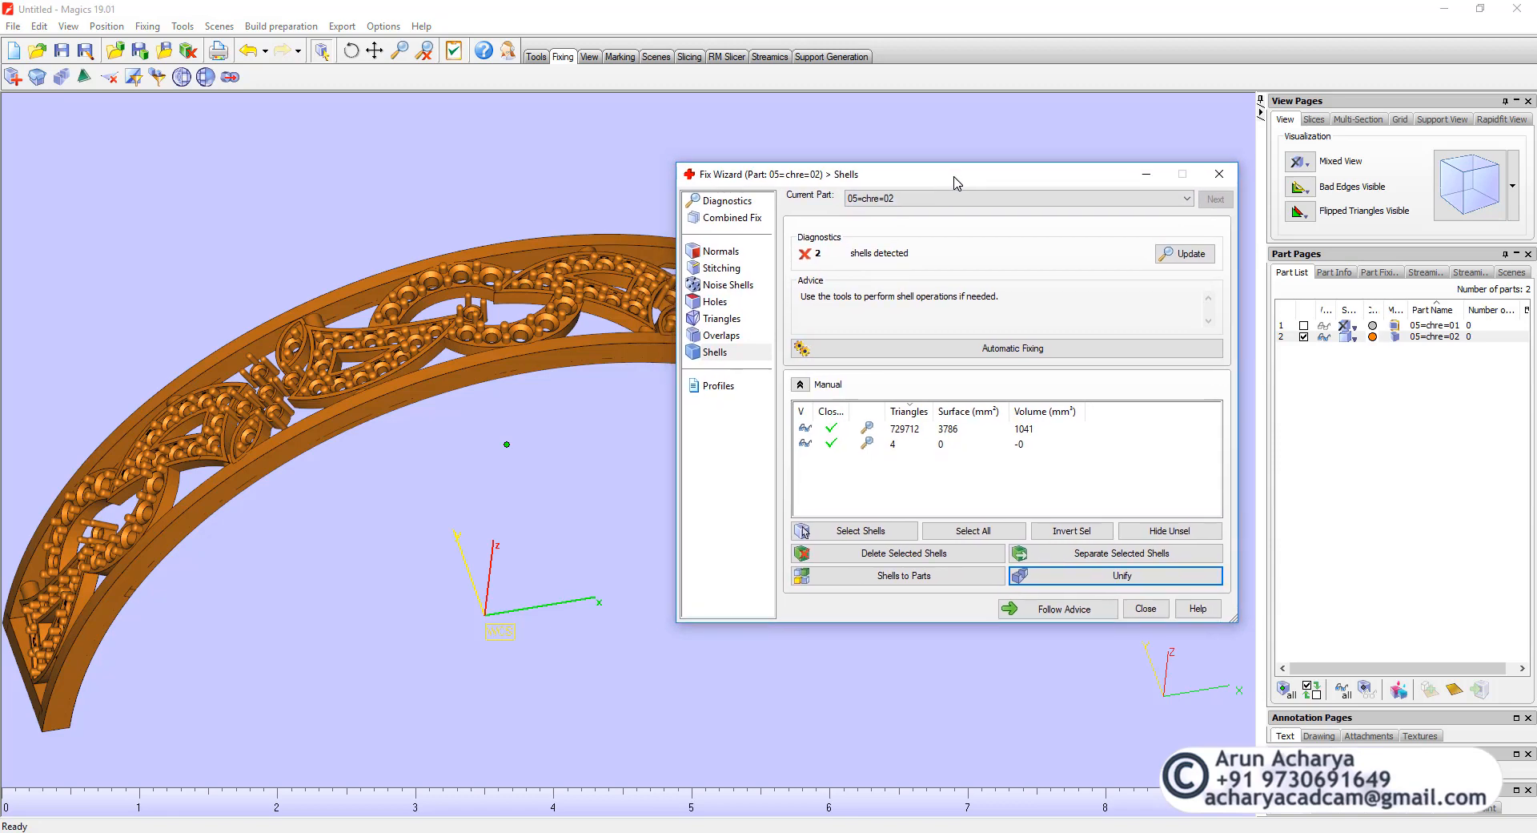
click(1024, 431)
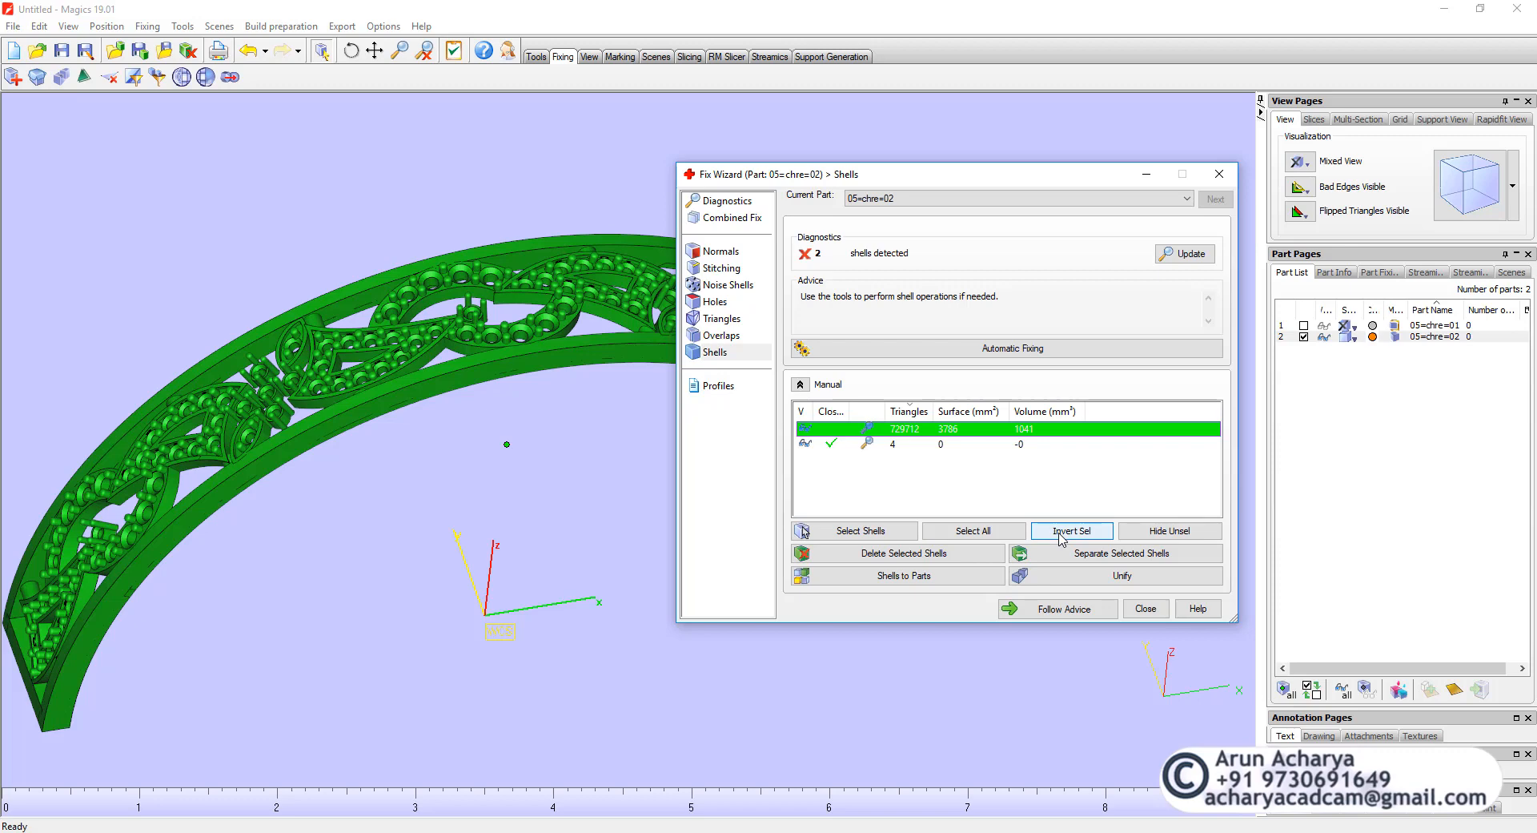
click(1035, 445)
click(1037, 430)
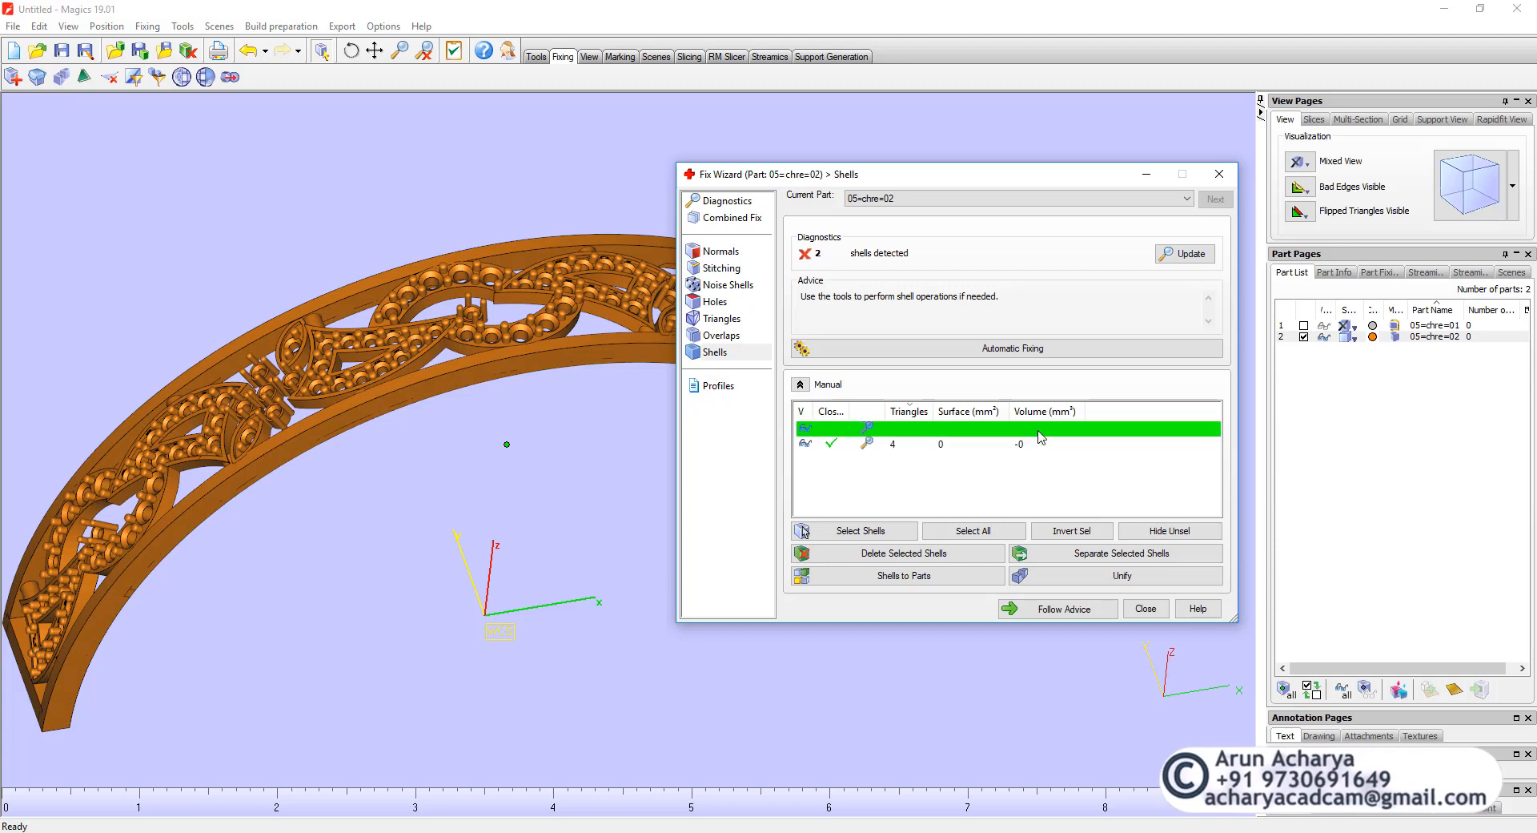
click(1065, 532)
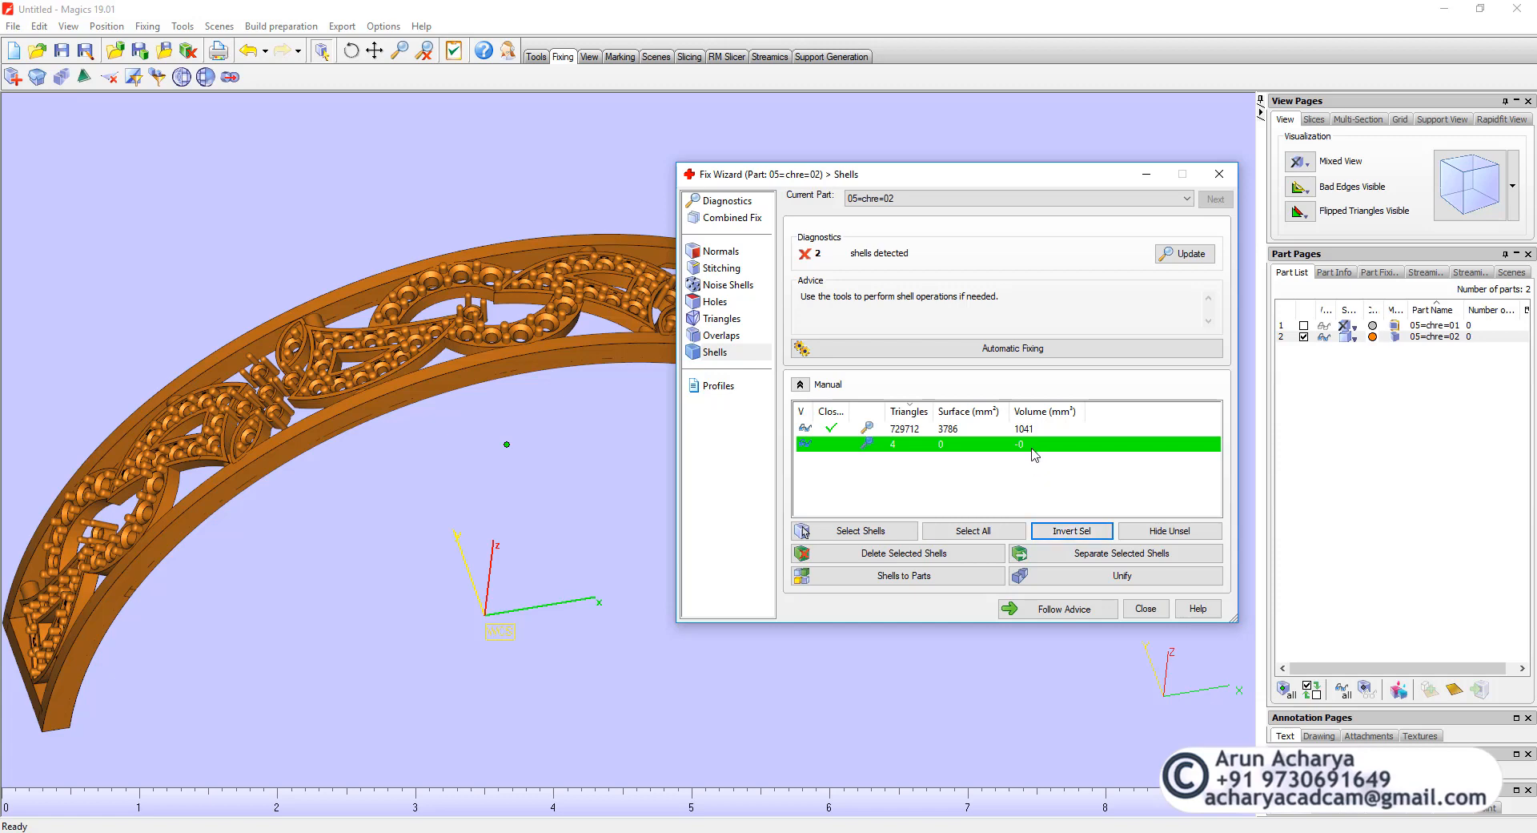
click(1071, 531)
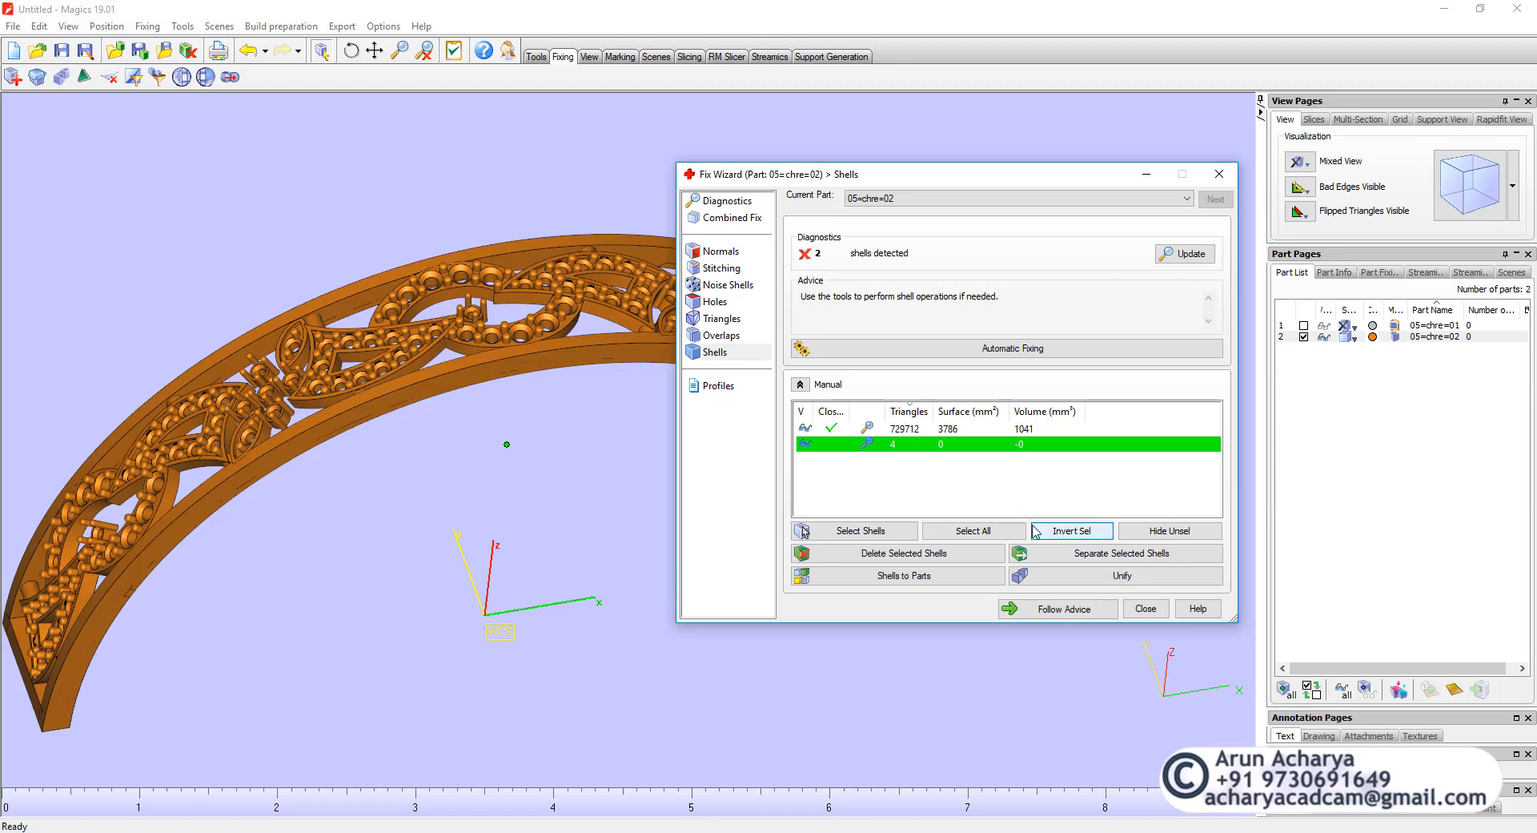
click(914, 561)
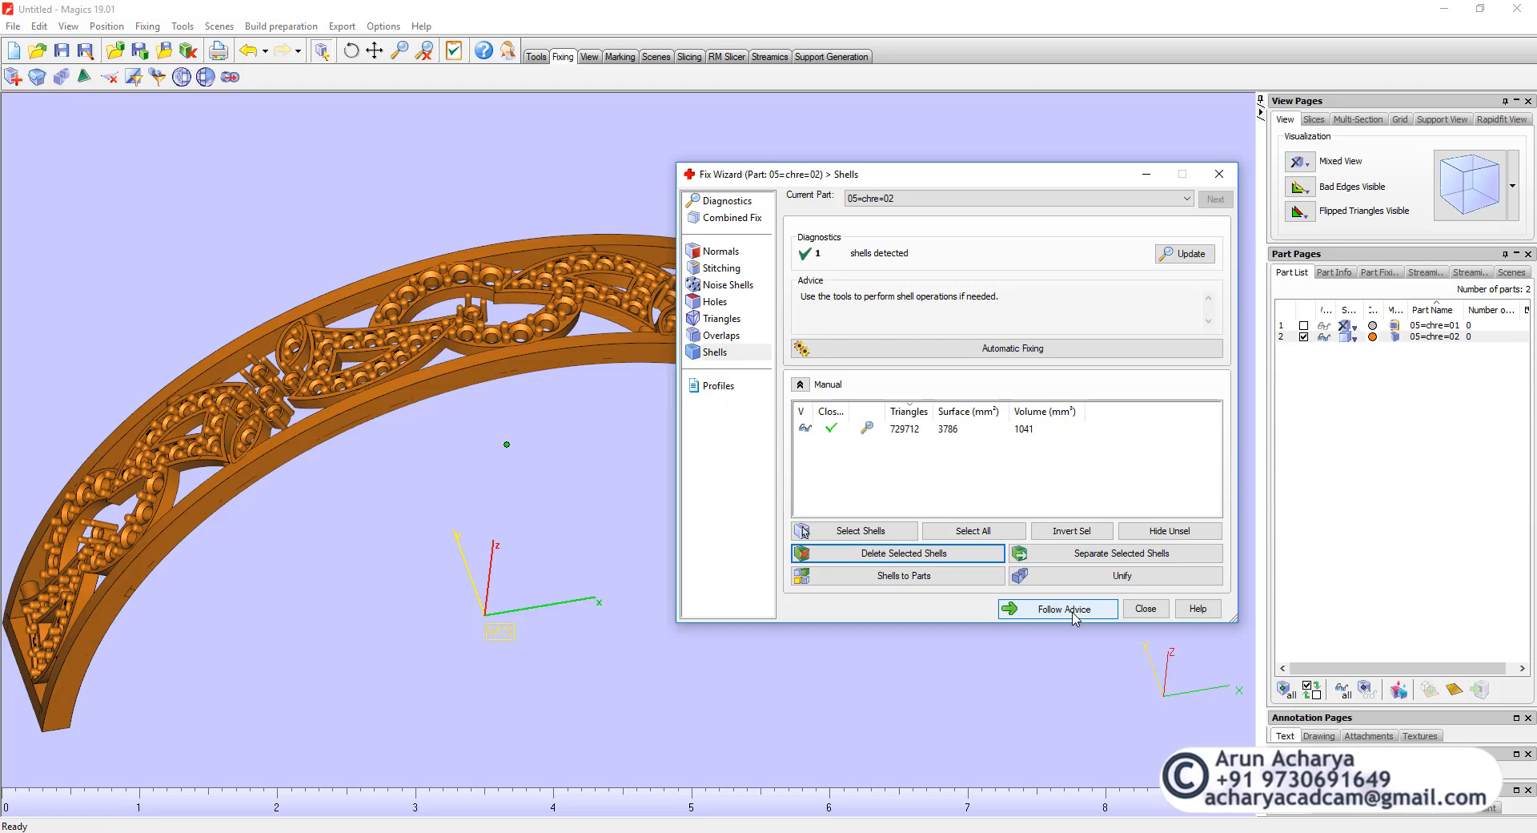
- Recheck the part's diagnostics through the Fix Wizard's advice and close the wizard
click(1074, 612)
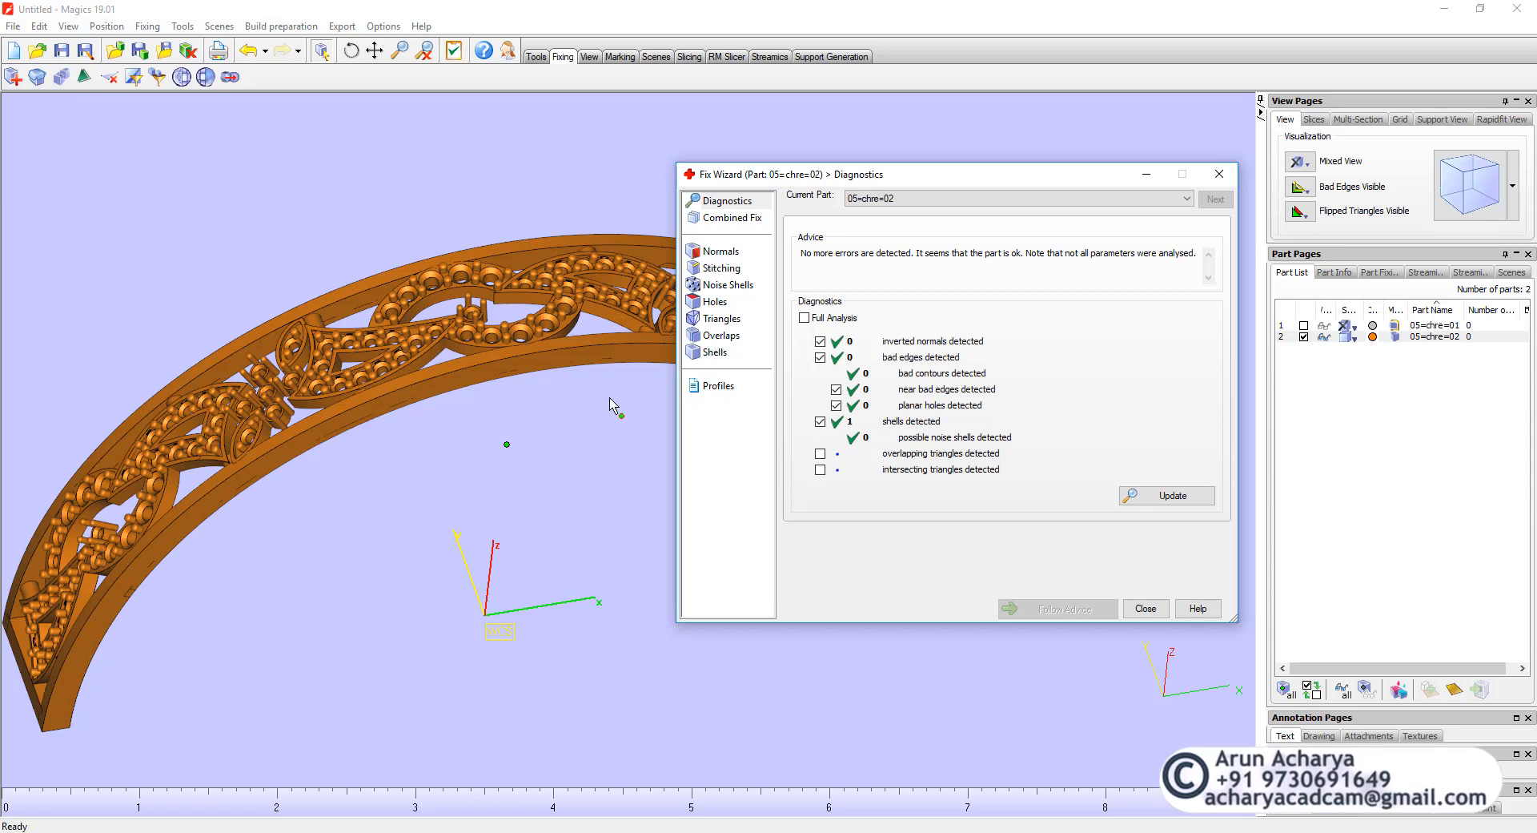
scroll(584, 388, up, 10)
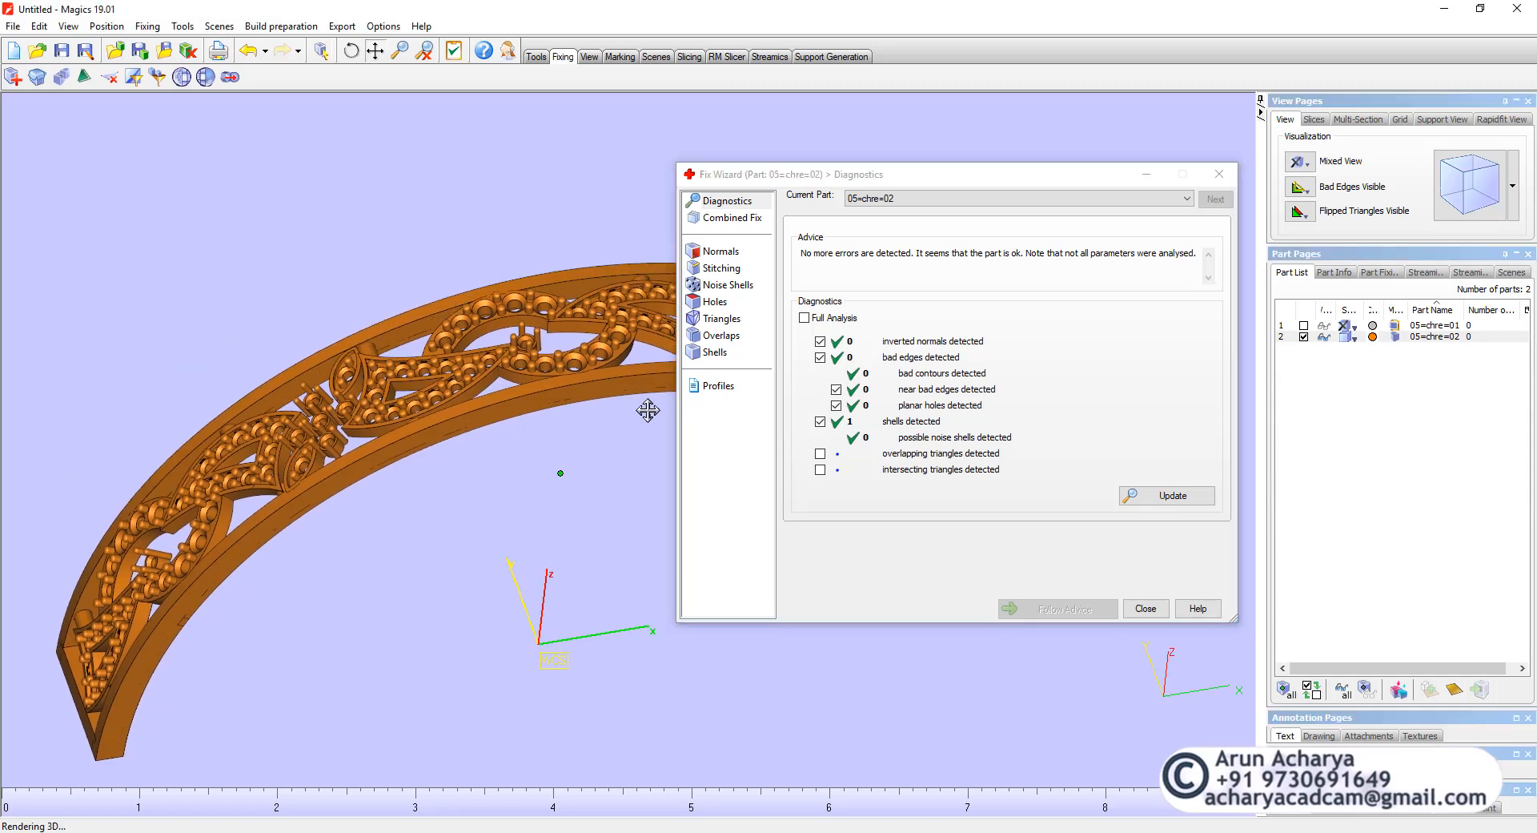
scroll(592, 392, down, 5)
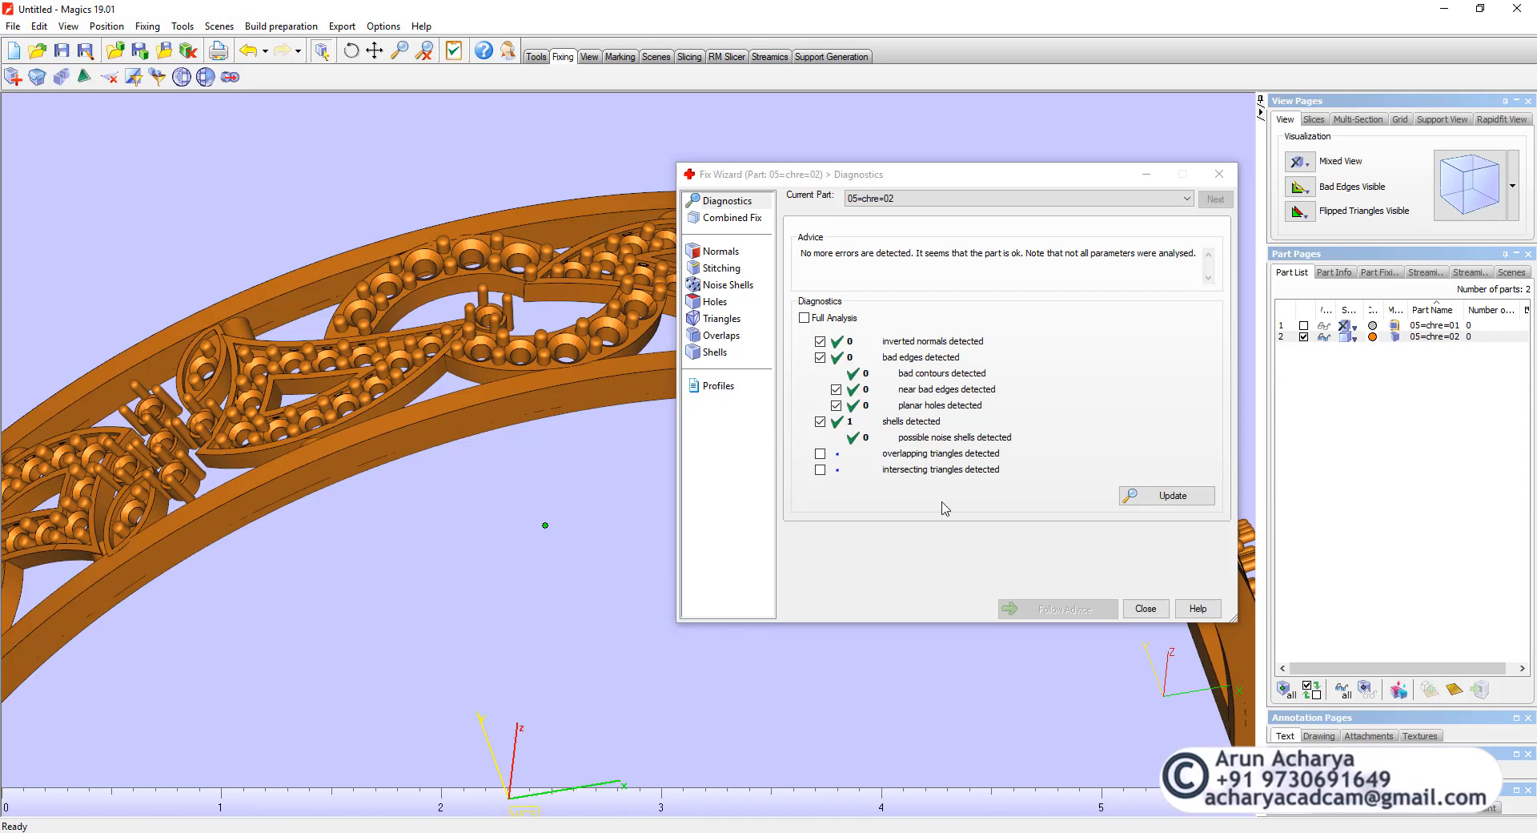
click(1146, 609)
- Filter the sharp triangles of 05=chre=02 using a 0.010 mm maximum width, a 2° angle and the Collapse action
scroll(652, 405, up, 4)
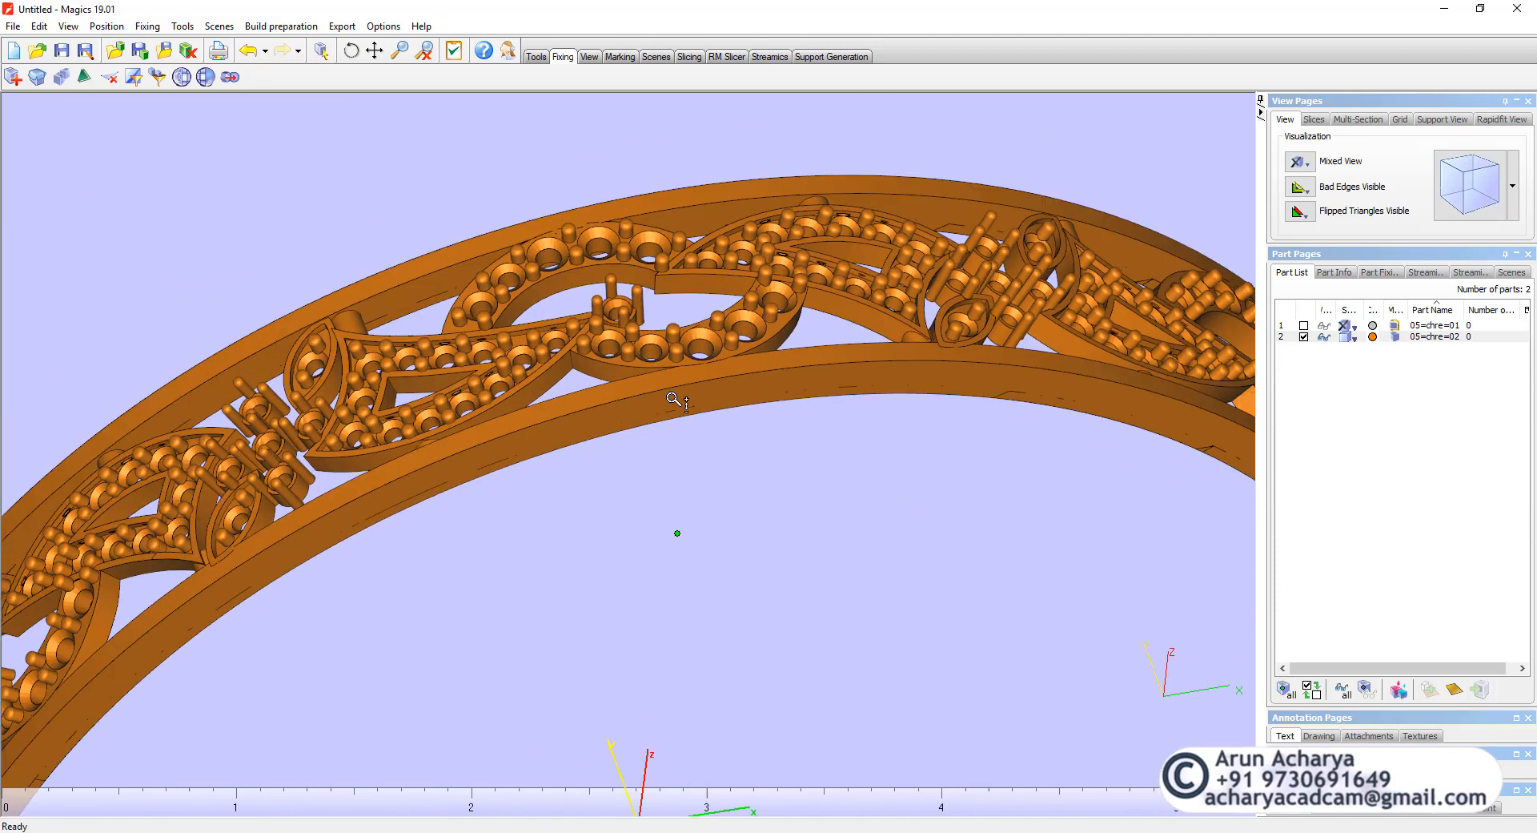
right_drag(673, 399, 632, 380)
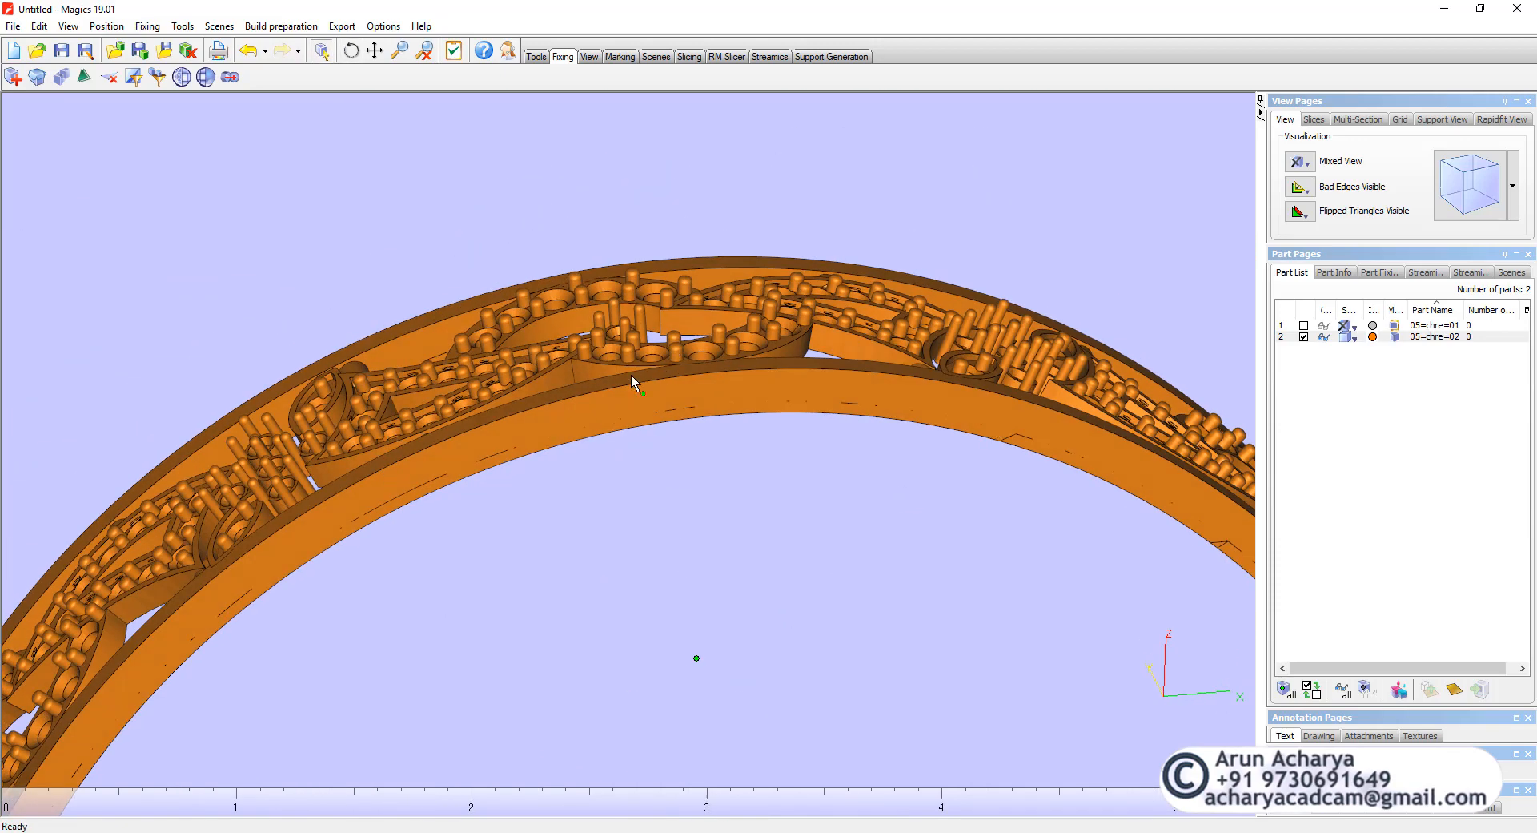
scroll(672, 400, up, 4)
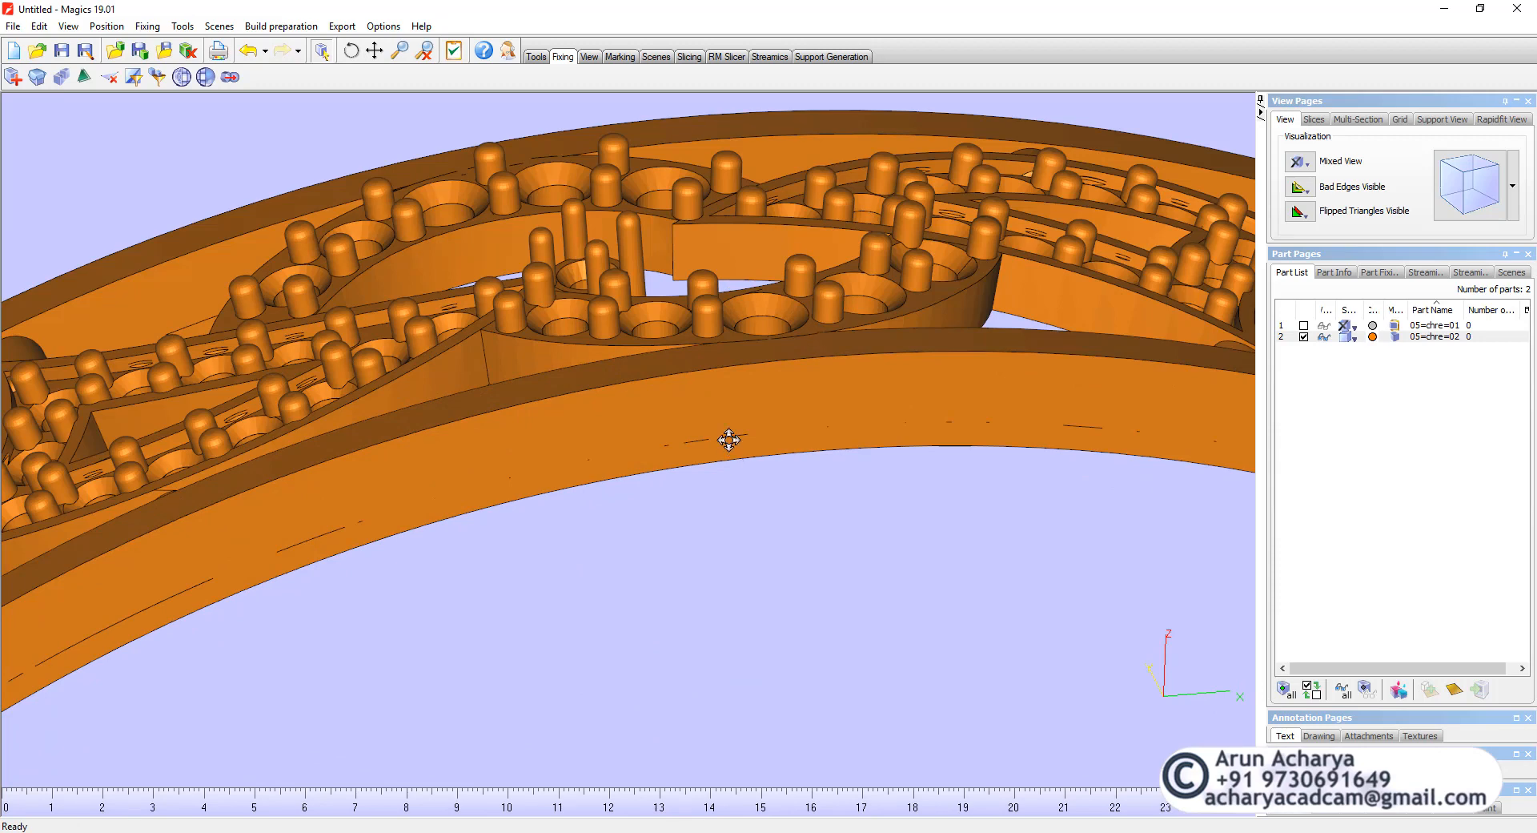
right_drag(729, 440, 740, 480)
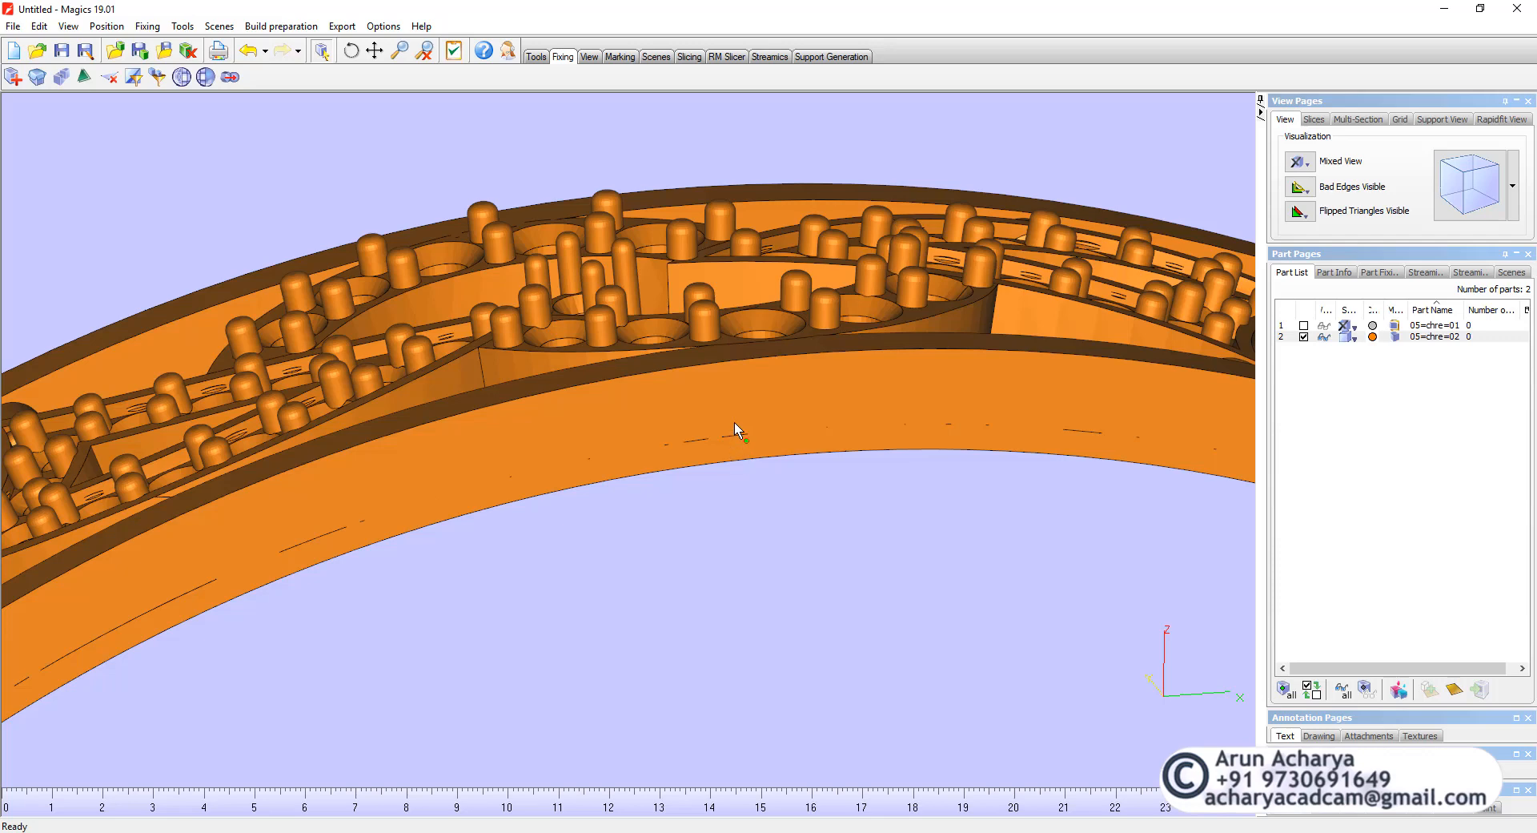
scroll(733, 433, down, 3)
scroll(734, 436, up, 2)
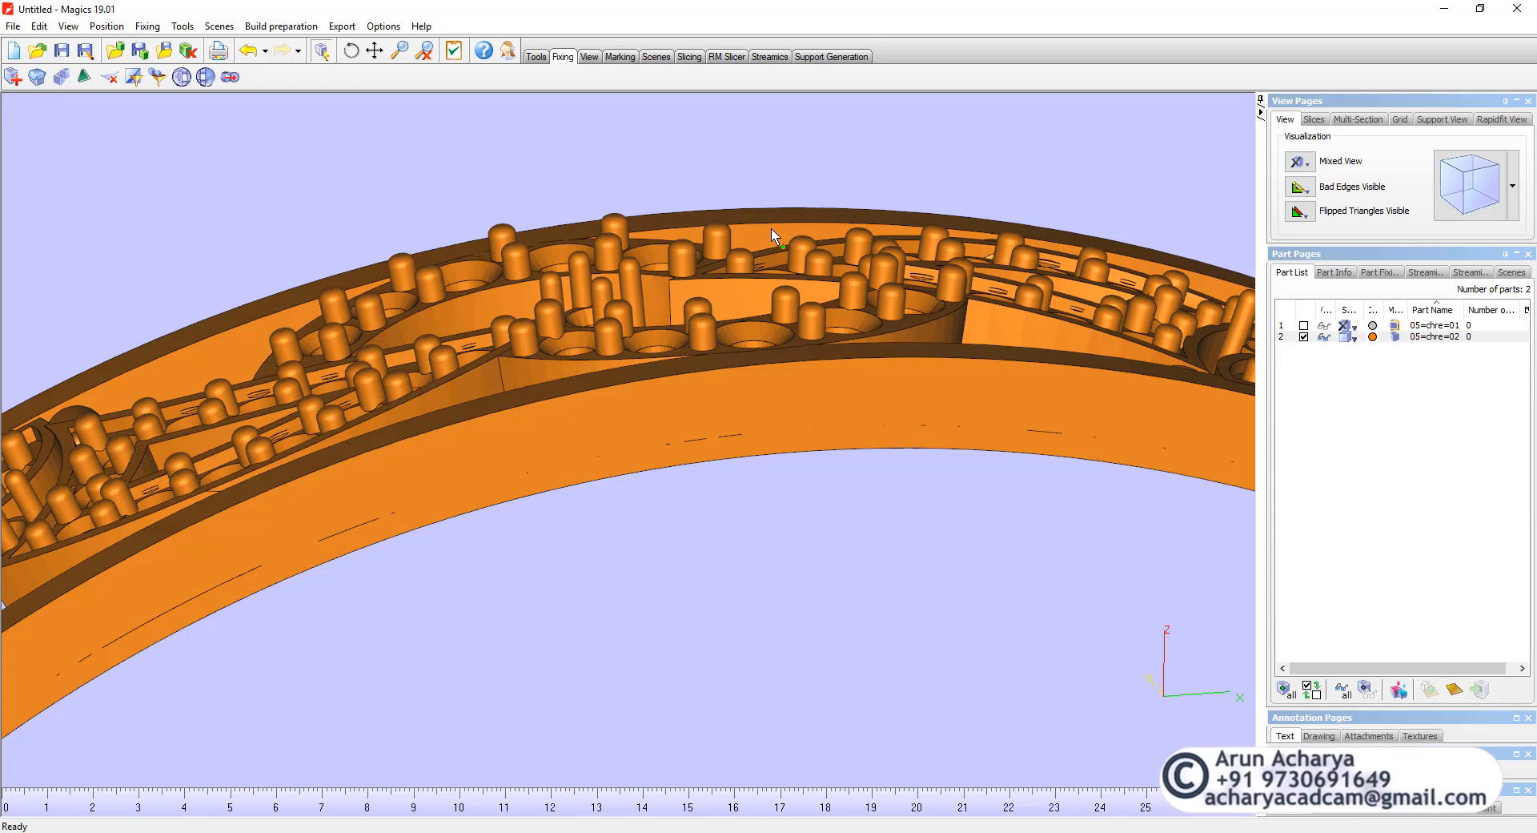
click(133, 77)
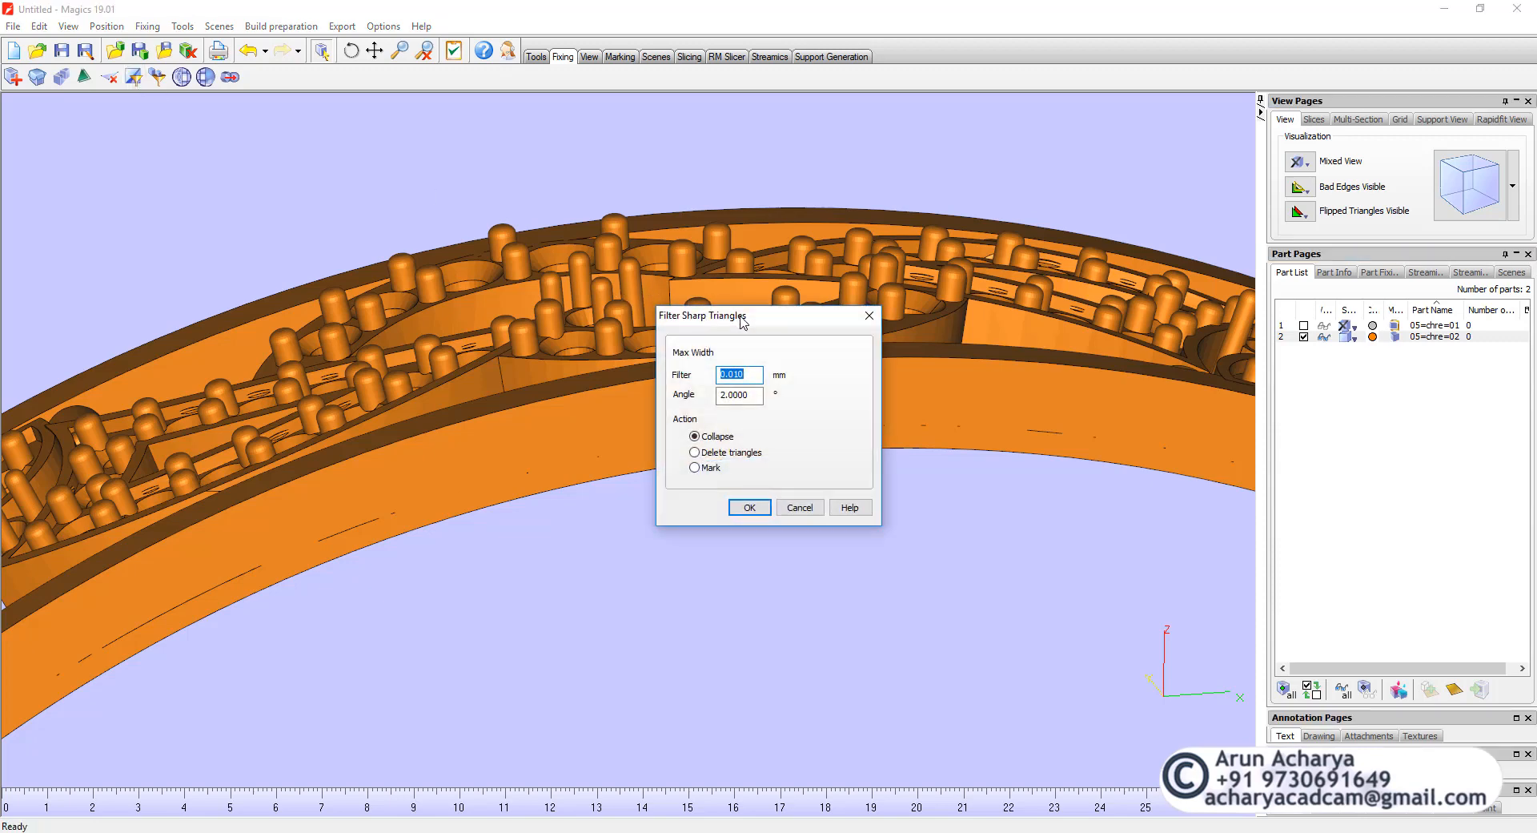
drag(736, 315, 895, 371)
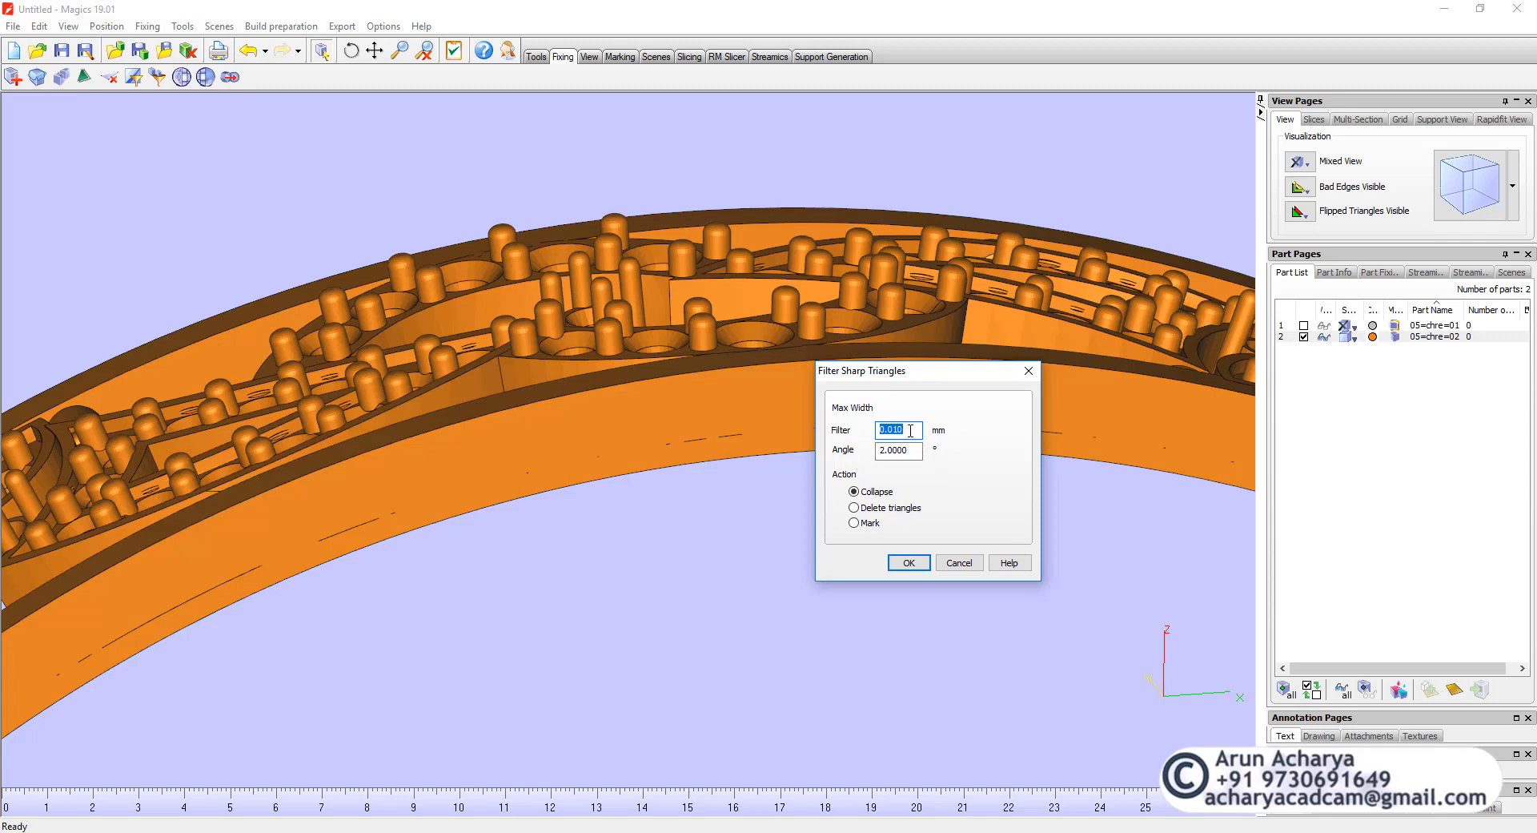
click(910, 430)
click(909, 563)
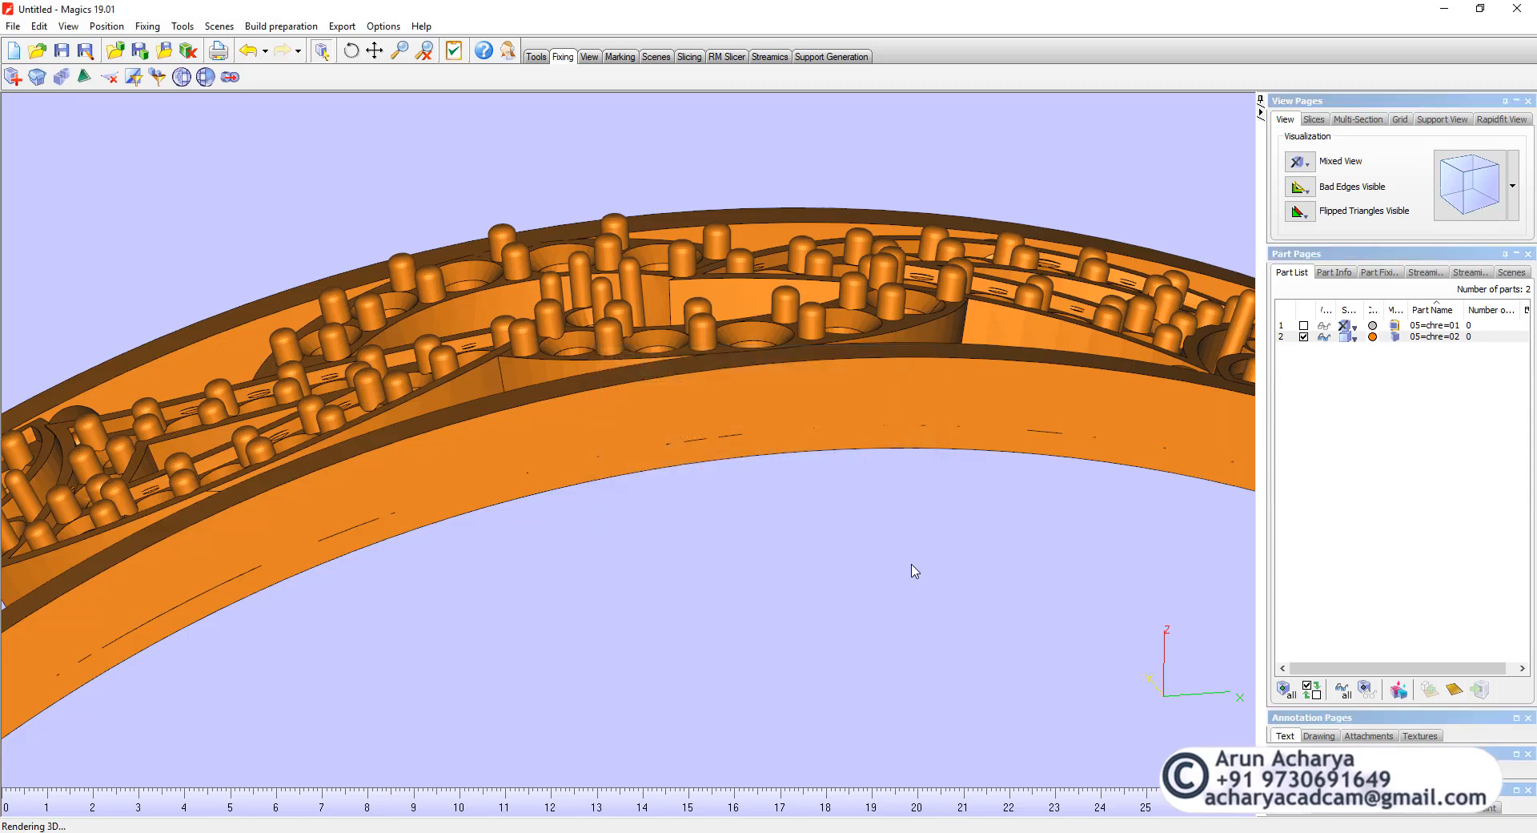
- Examine the bangle's inner band surface for creases and stray edge lines after the sharp triangle filtering
scroll(889, 509, down, 3)
scroll(728, 484, up, 3)
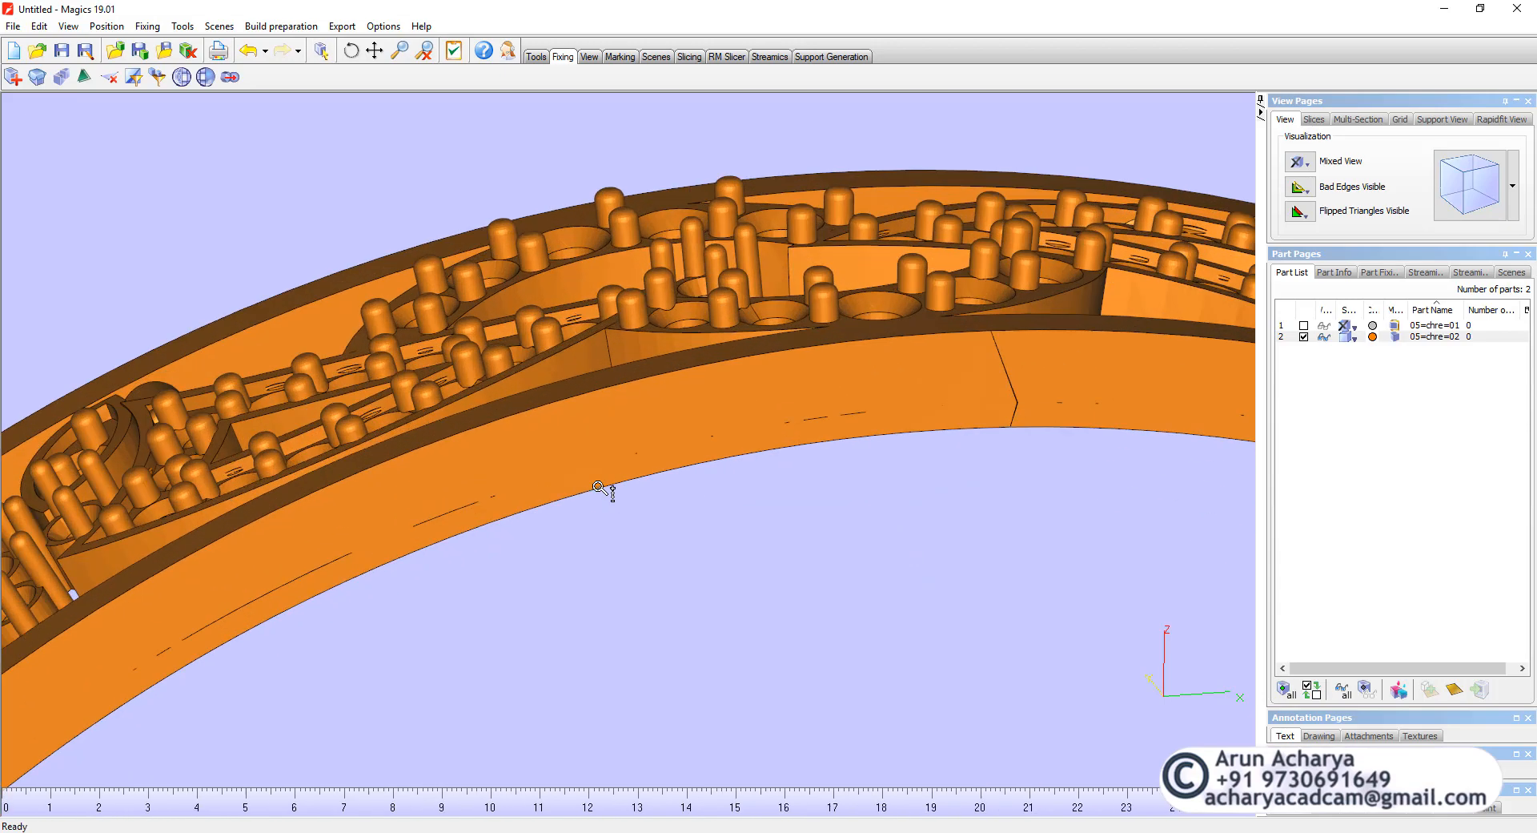
scroll(607, 487, down, 3)
scroll(892, 381, up, 8)
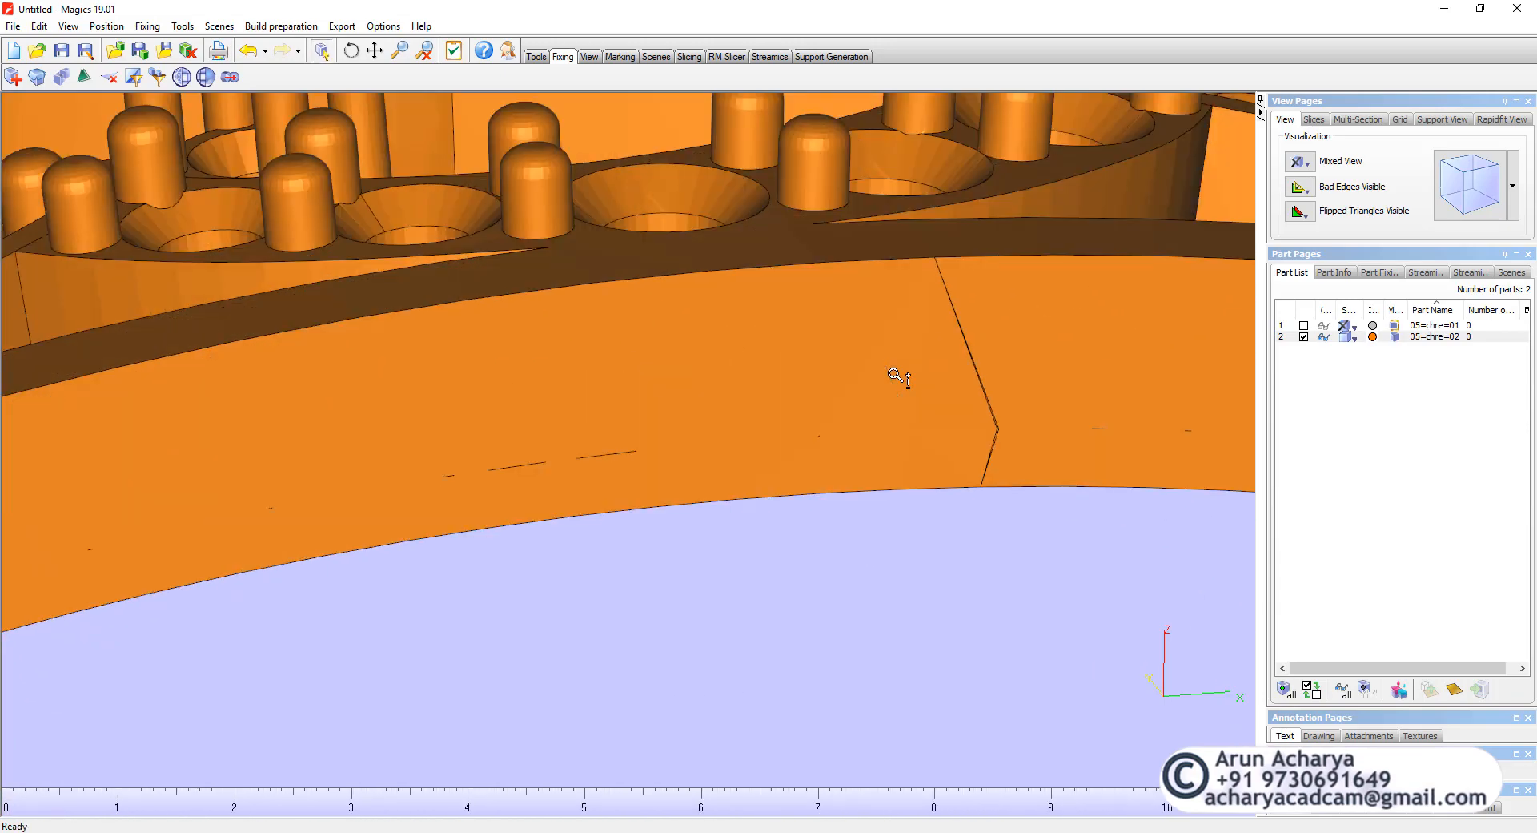
scroll(884, 447, down, 5)
right_drag(936, 449, 695, 436)
scroll(652, 428, up, 4)
scroll(670, 423, down, 6)
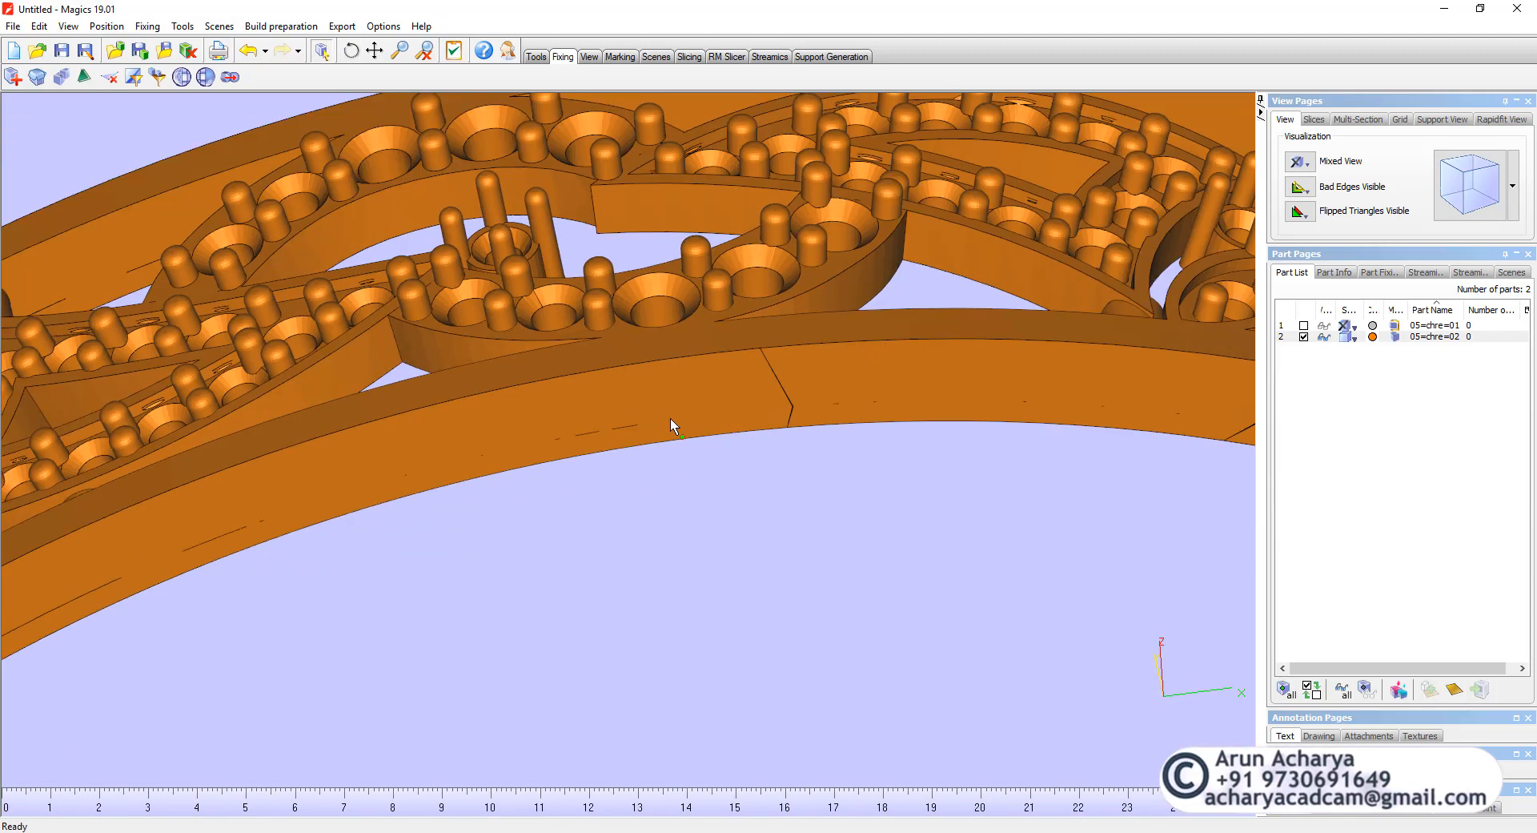
scroll(773, 410, up, 3)
scroll(707, 512, down, 2)
scroll(709, 513, up, 2)
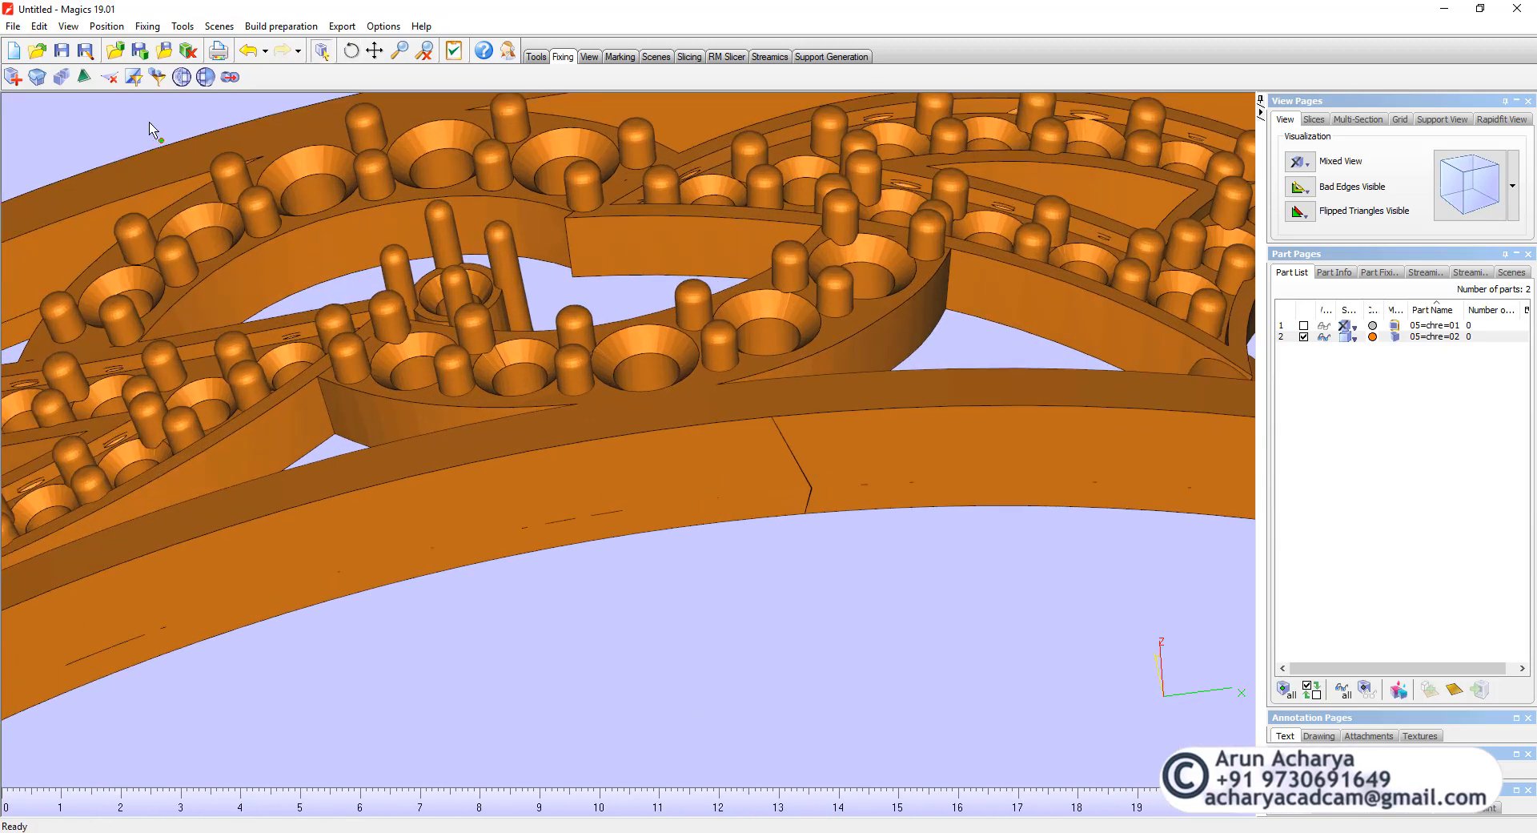
- Run the sharp triangle filter again with the angle set to 5° and the Collapse action
click(133, 76)
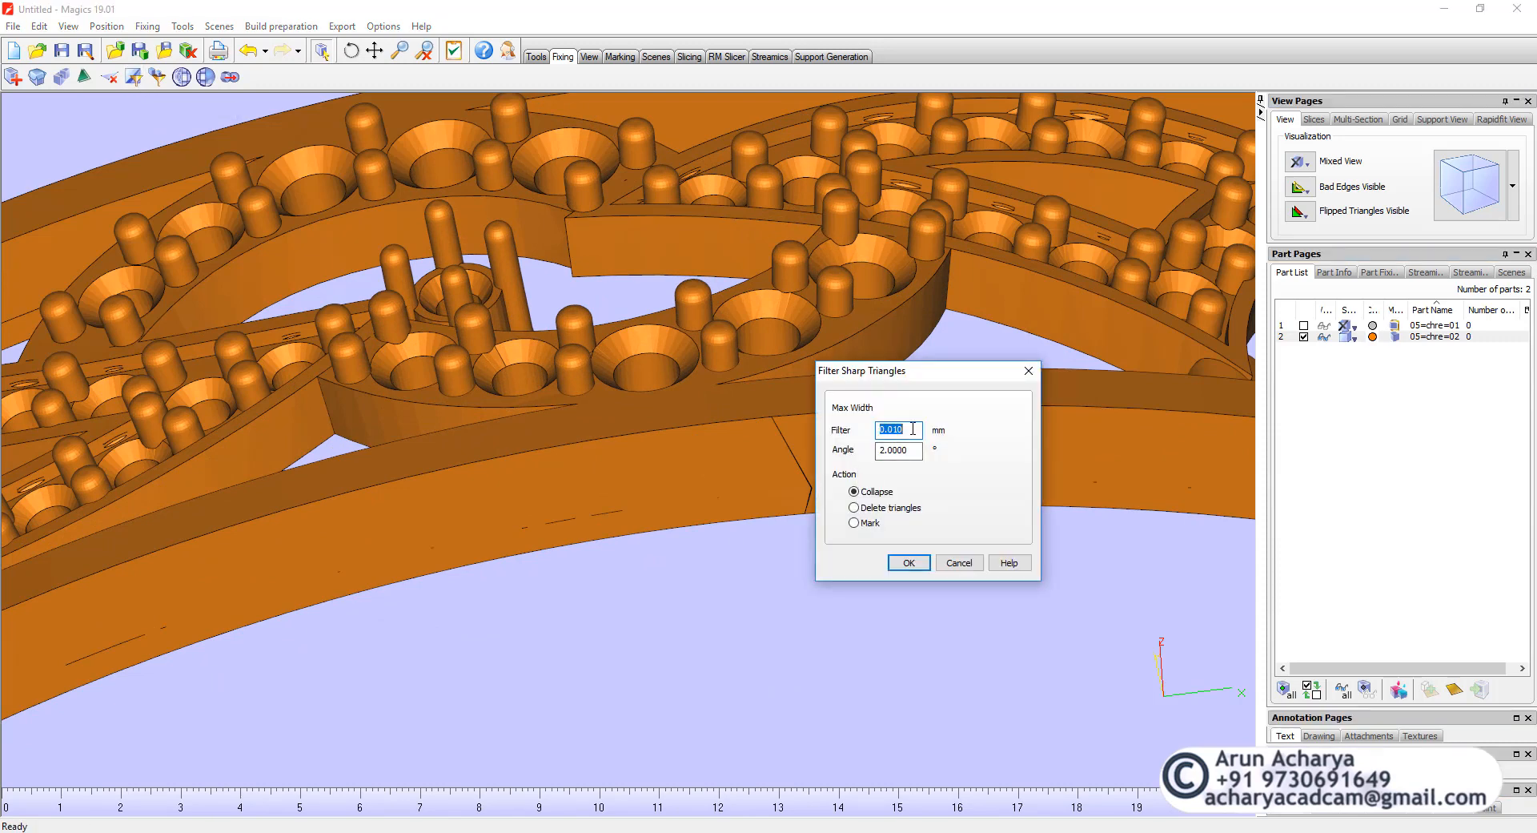
key(Tab)
text(5)
click(912, 432)
click(909, 562)
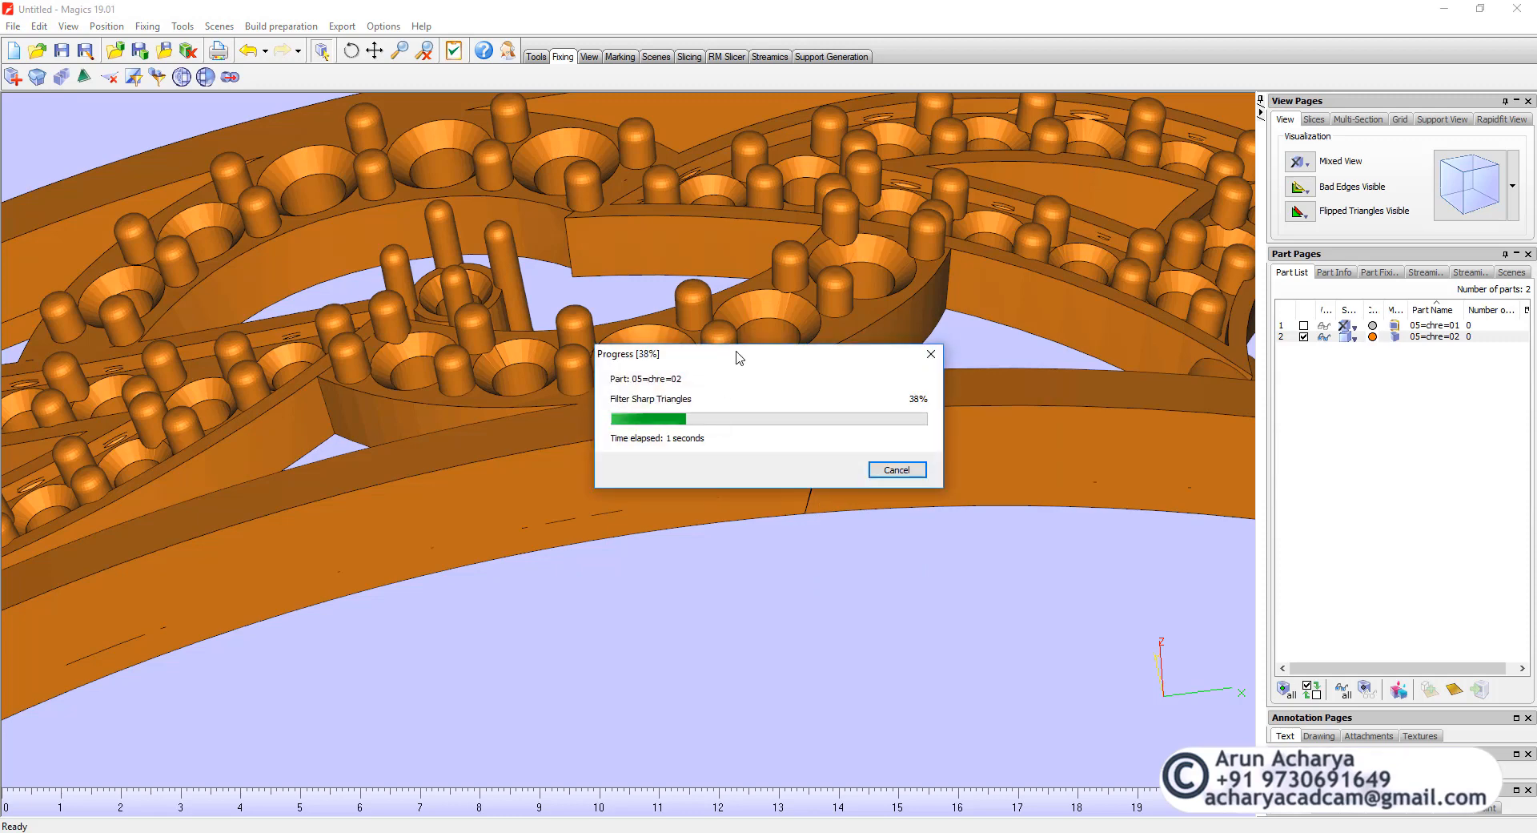
drag(734, 354, 822, 570)
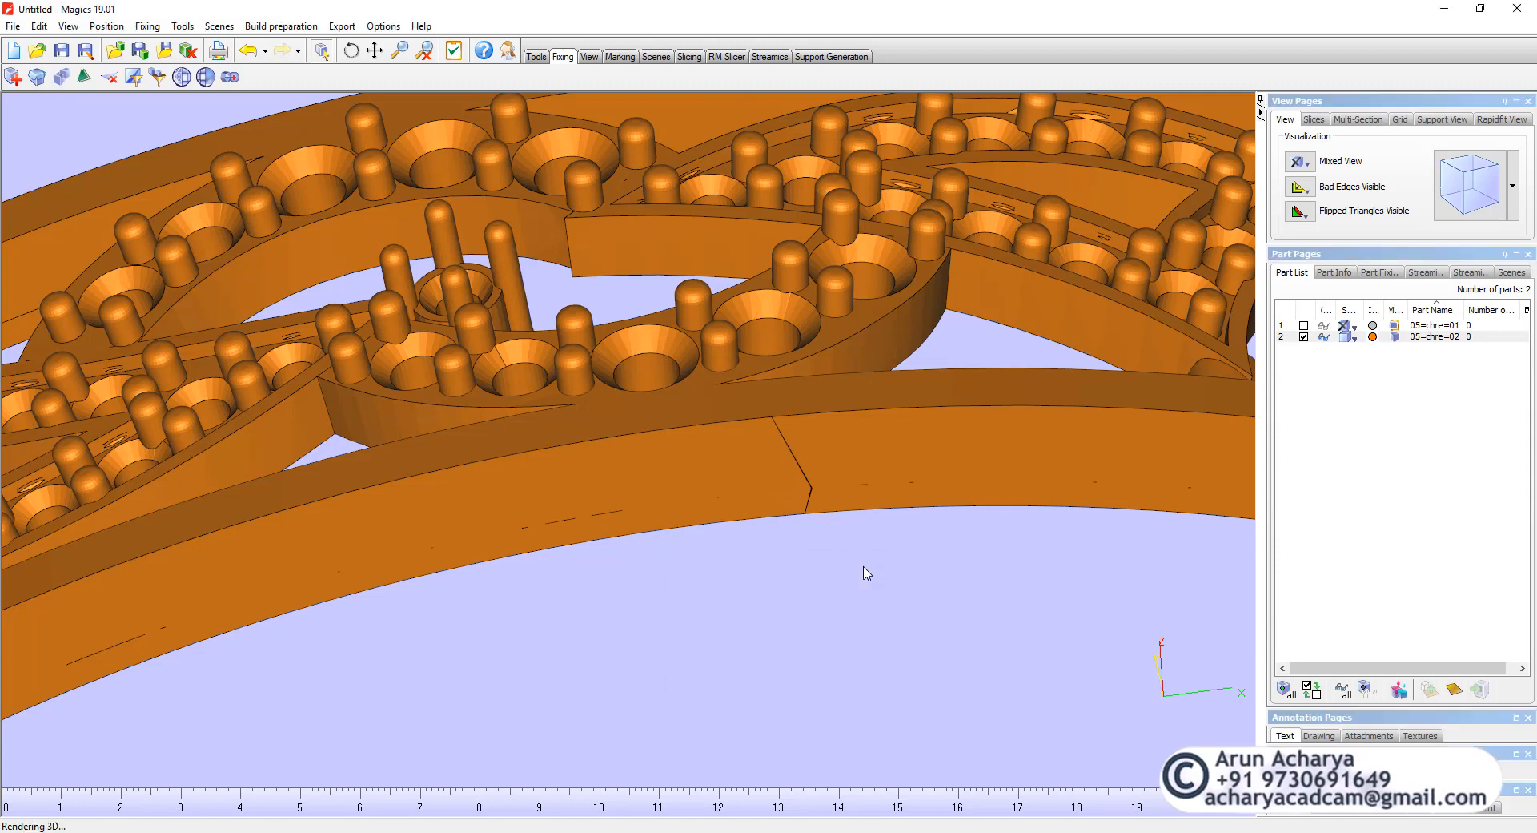
- Inspect the bent creases and narrow gaps along the bangle's inner band up close from several angles
scroll(589, 489, down, 6)
scroll(617, 490, up, 3)
scroll(632, 457, down, 2)
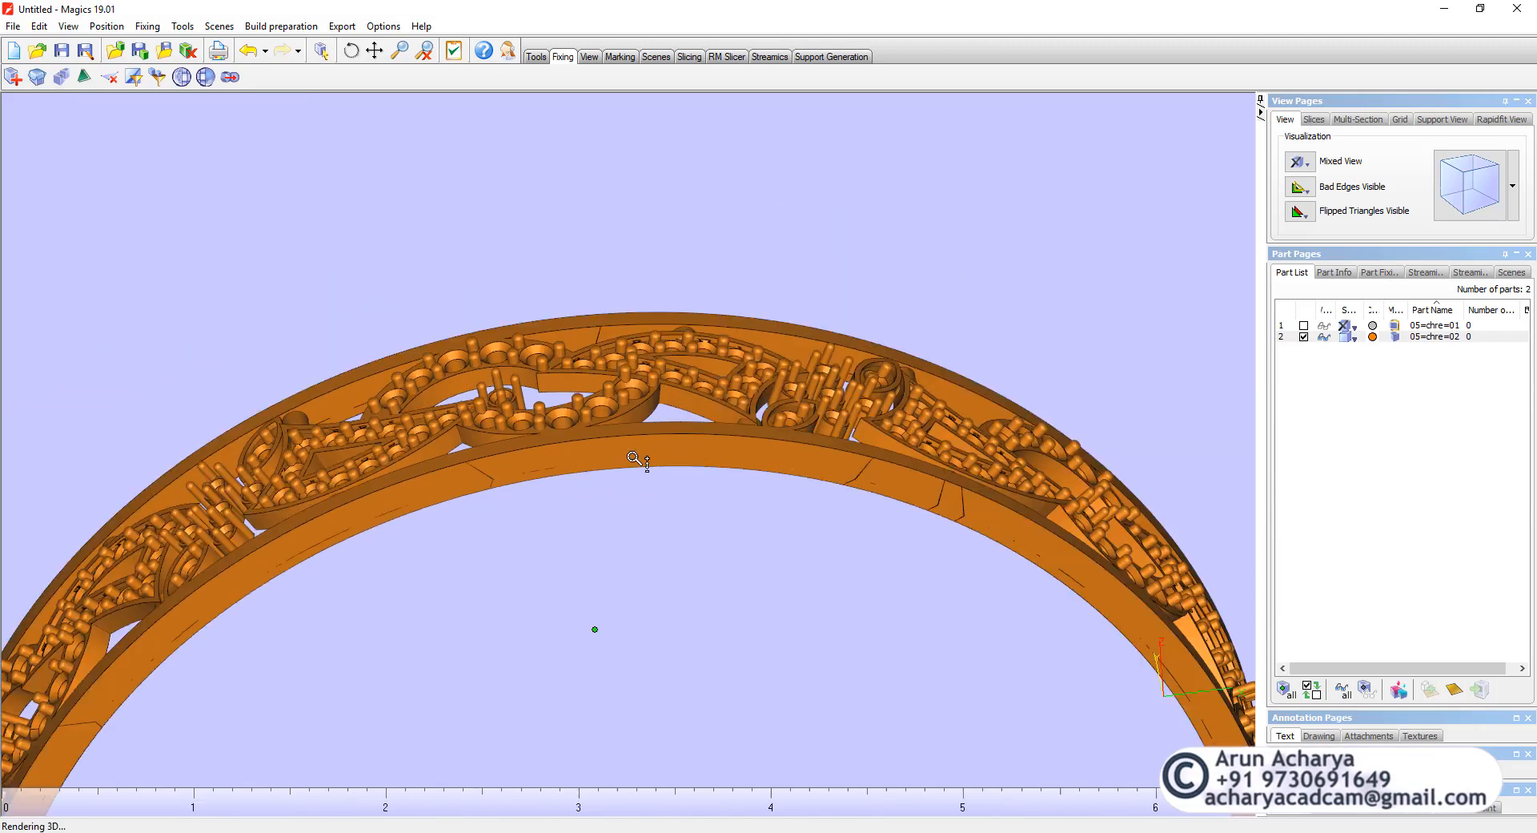
scroll(632, 457, up, 8)
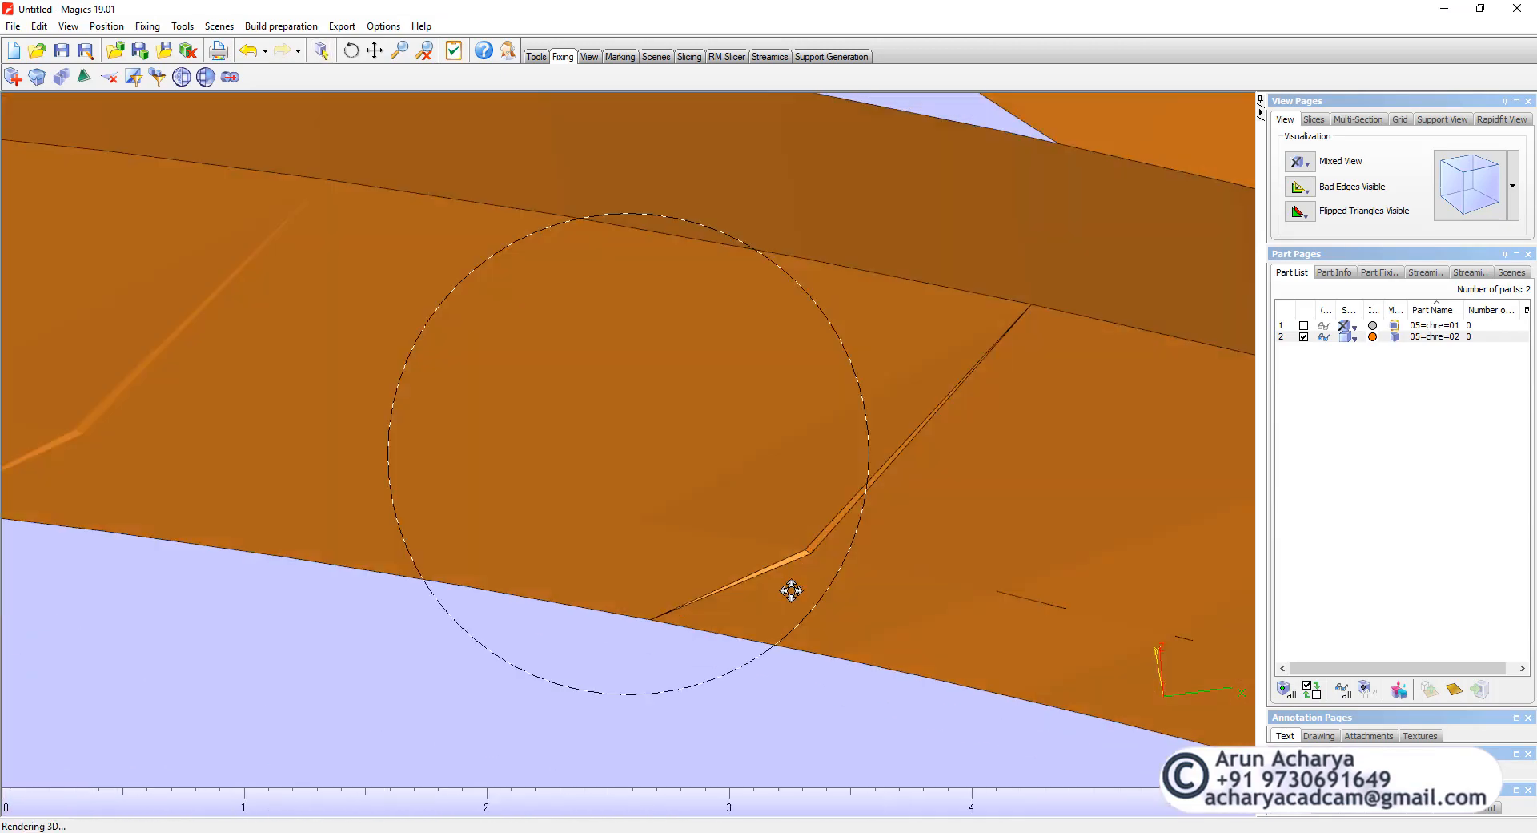
right_drag(791, 590, 905, 535)
scroll(735, 409, up, 6)
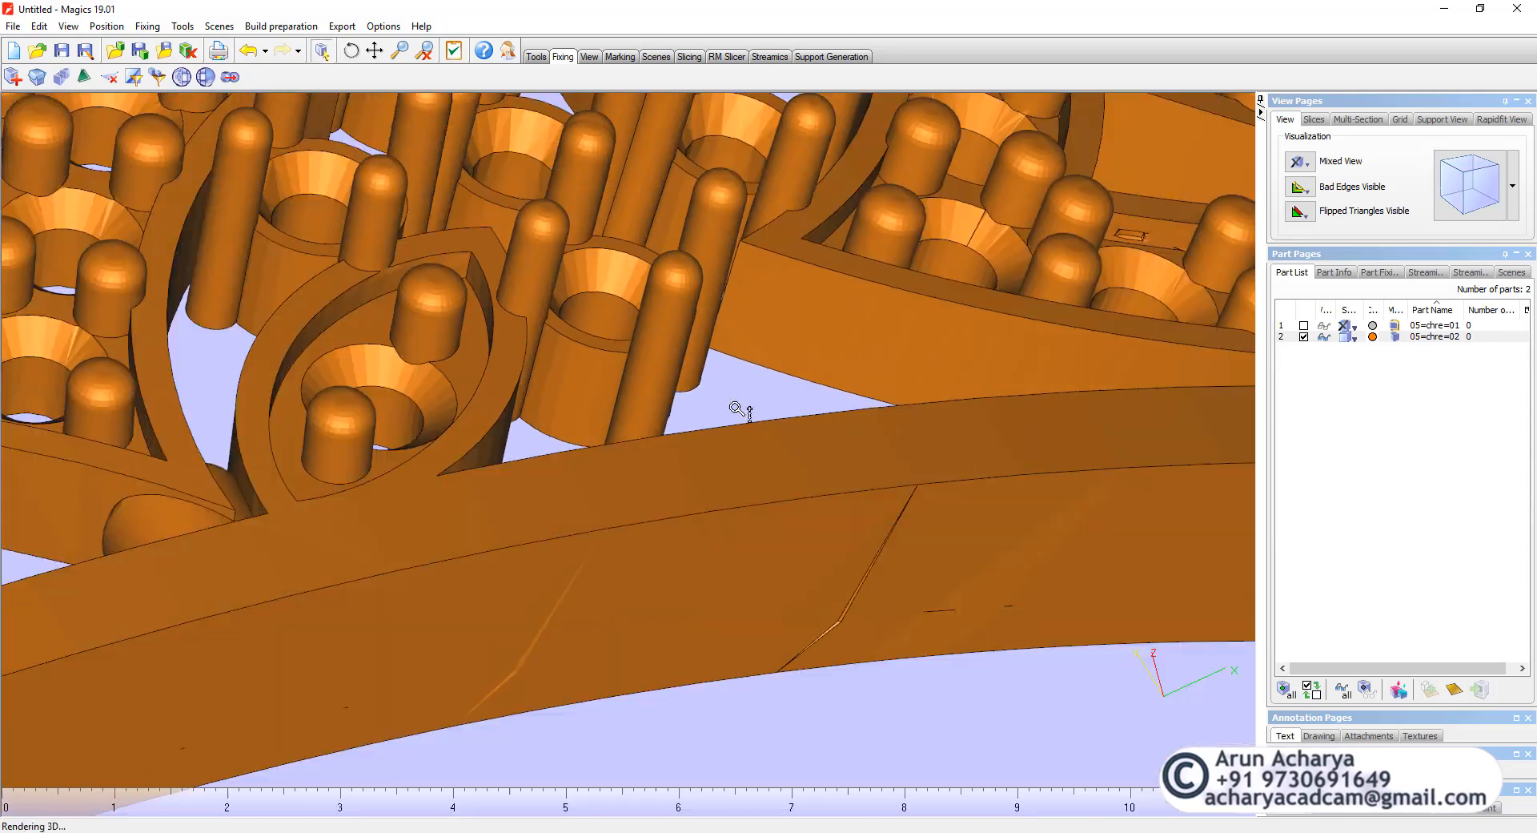
scroll(735, 409, down, 8)
scroll(1105, 453, up, 4)
scroll(916, 464, up, 2)
scroll(811, 484, up, 2)
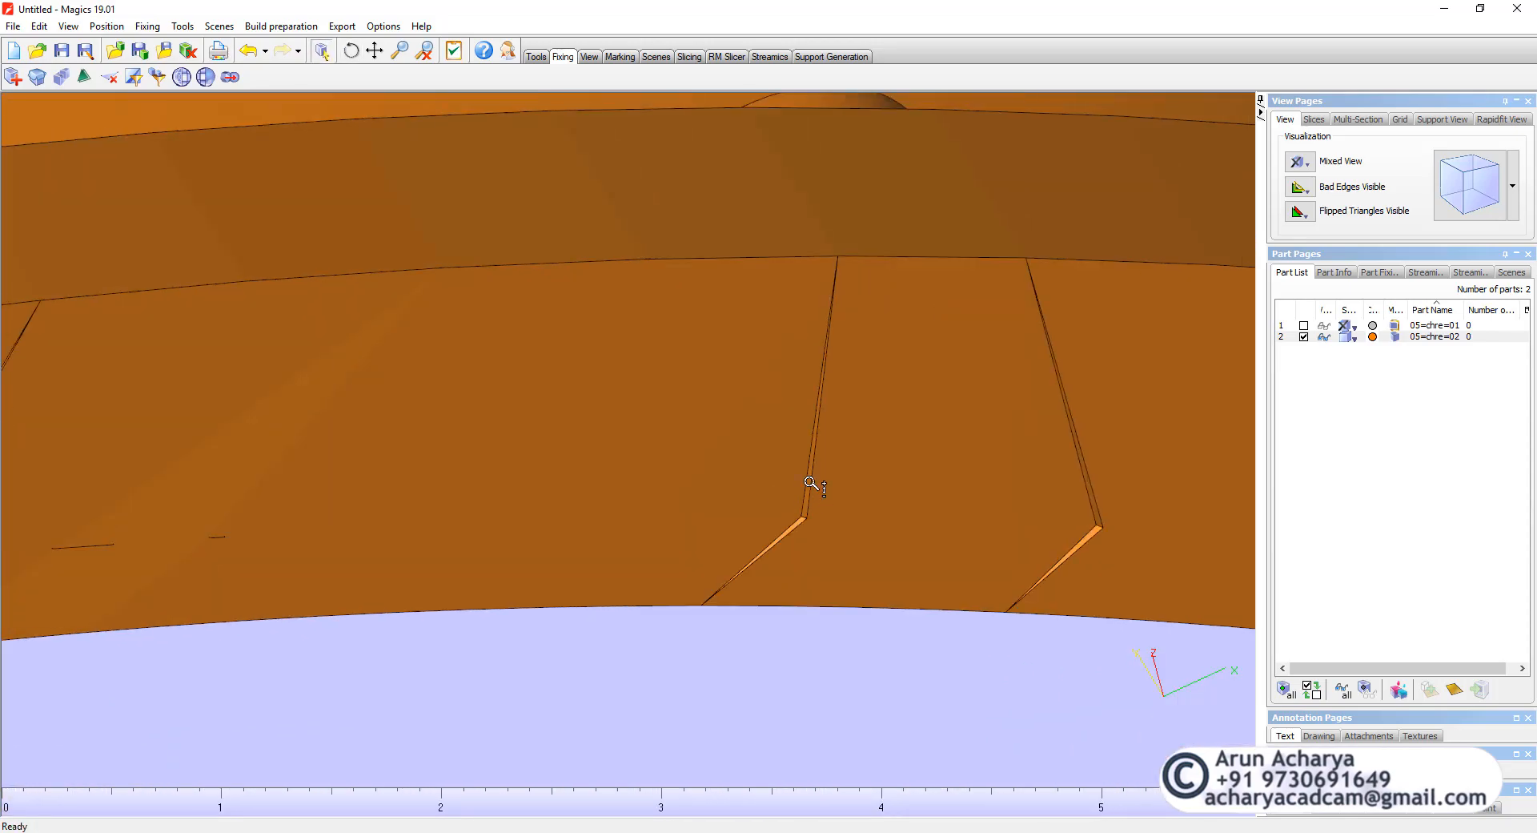
scroll(811, 484, down, 5)
right_drag(813, 504, 589, 577)
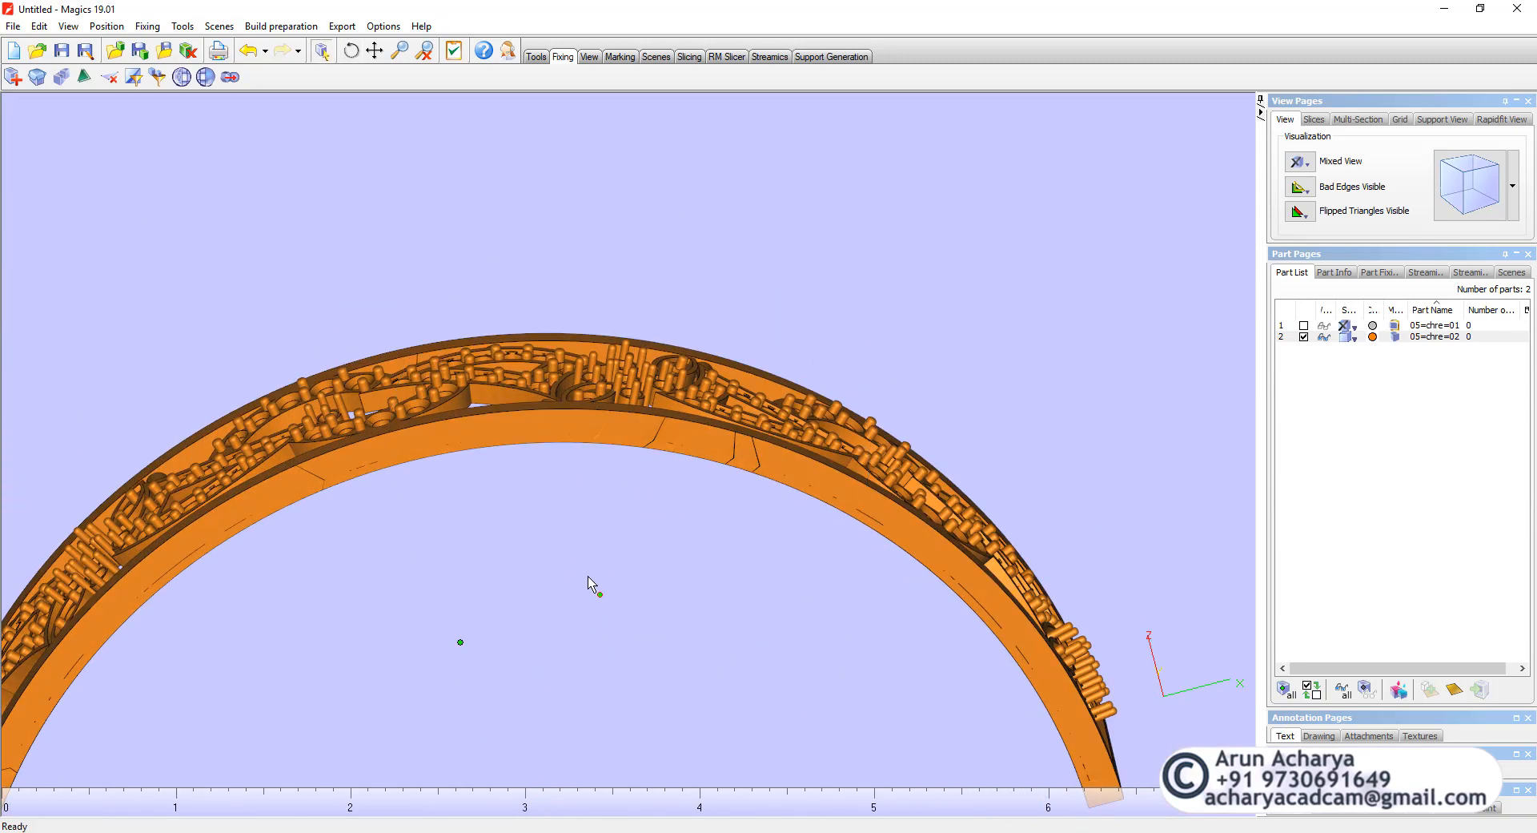
- Delete every shell of 05=chre=02 except the large main shell using the Fix Wizard's shell tools
click(13, 77)
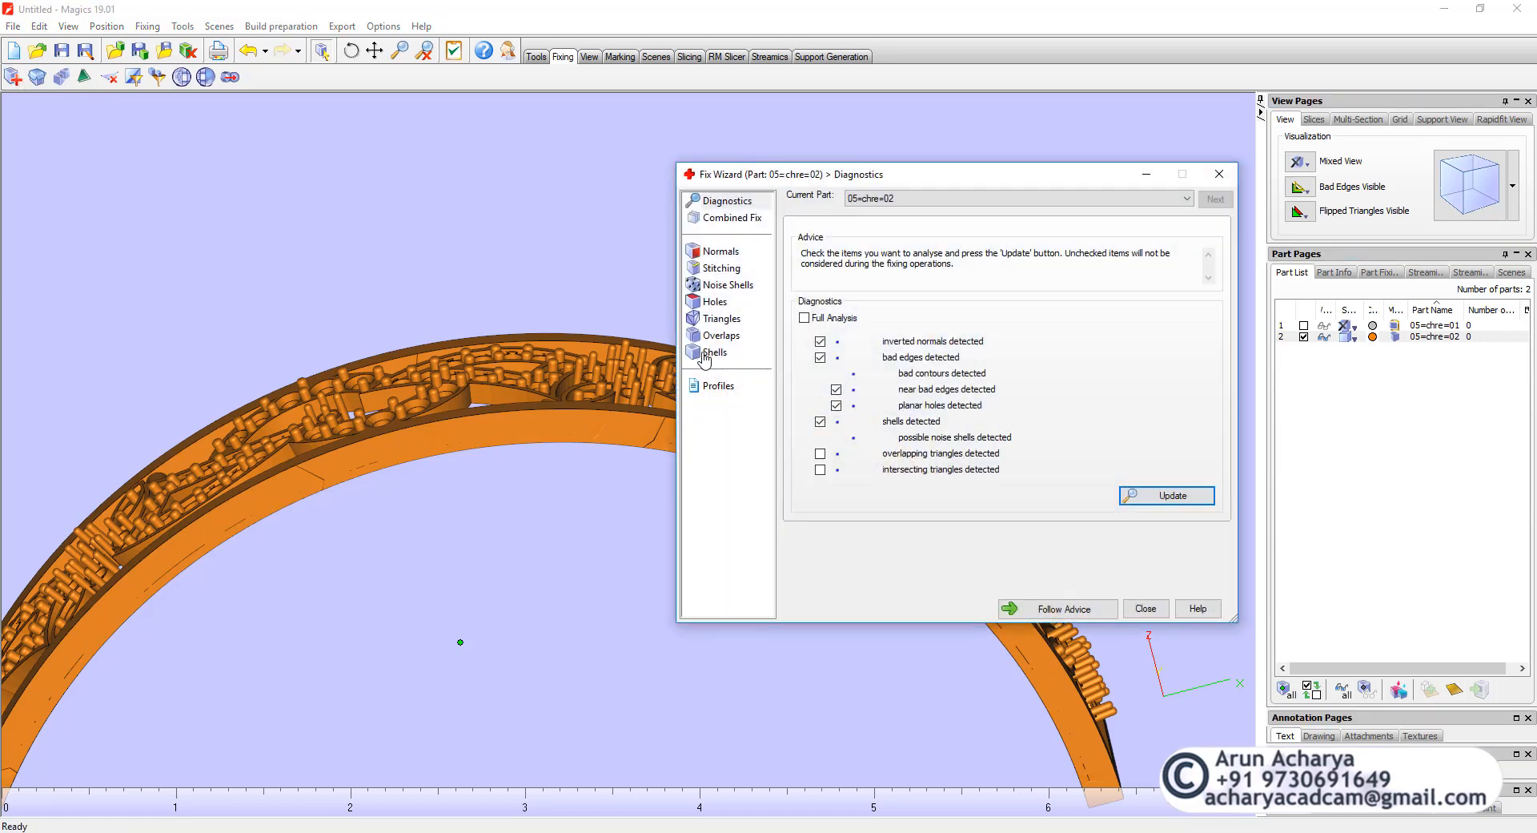
click(711, 354)
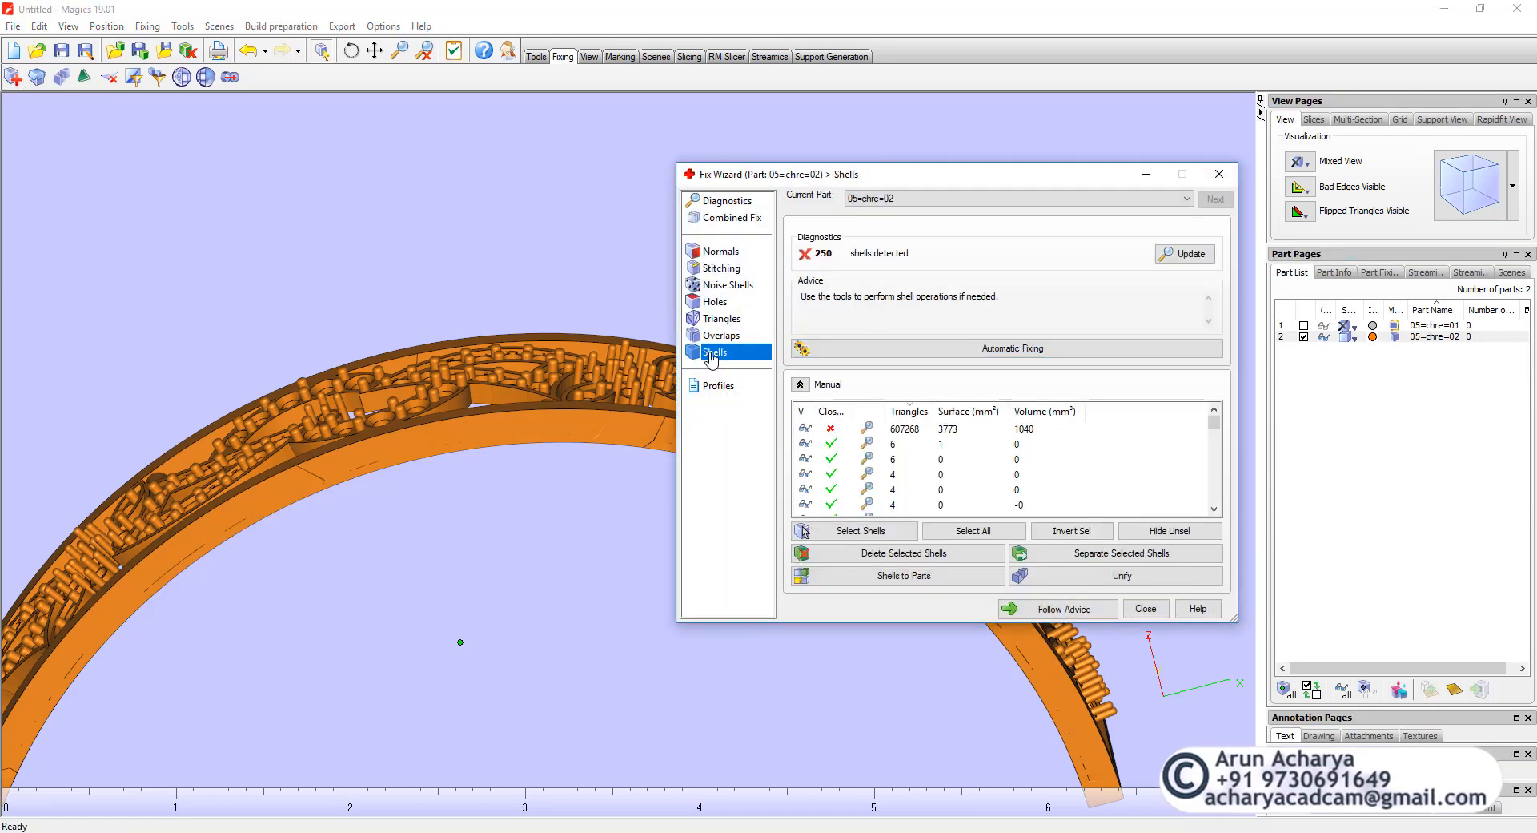
click(1028, 431)
mouse_move(1213, 423)
mouse_down()
mouse_move(1212, 498)
mouse_move(1210, 423)
mouse_up()
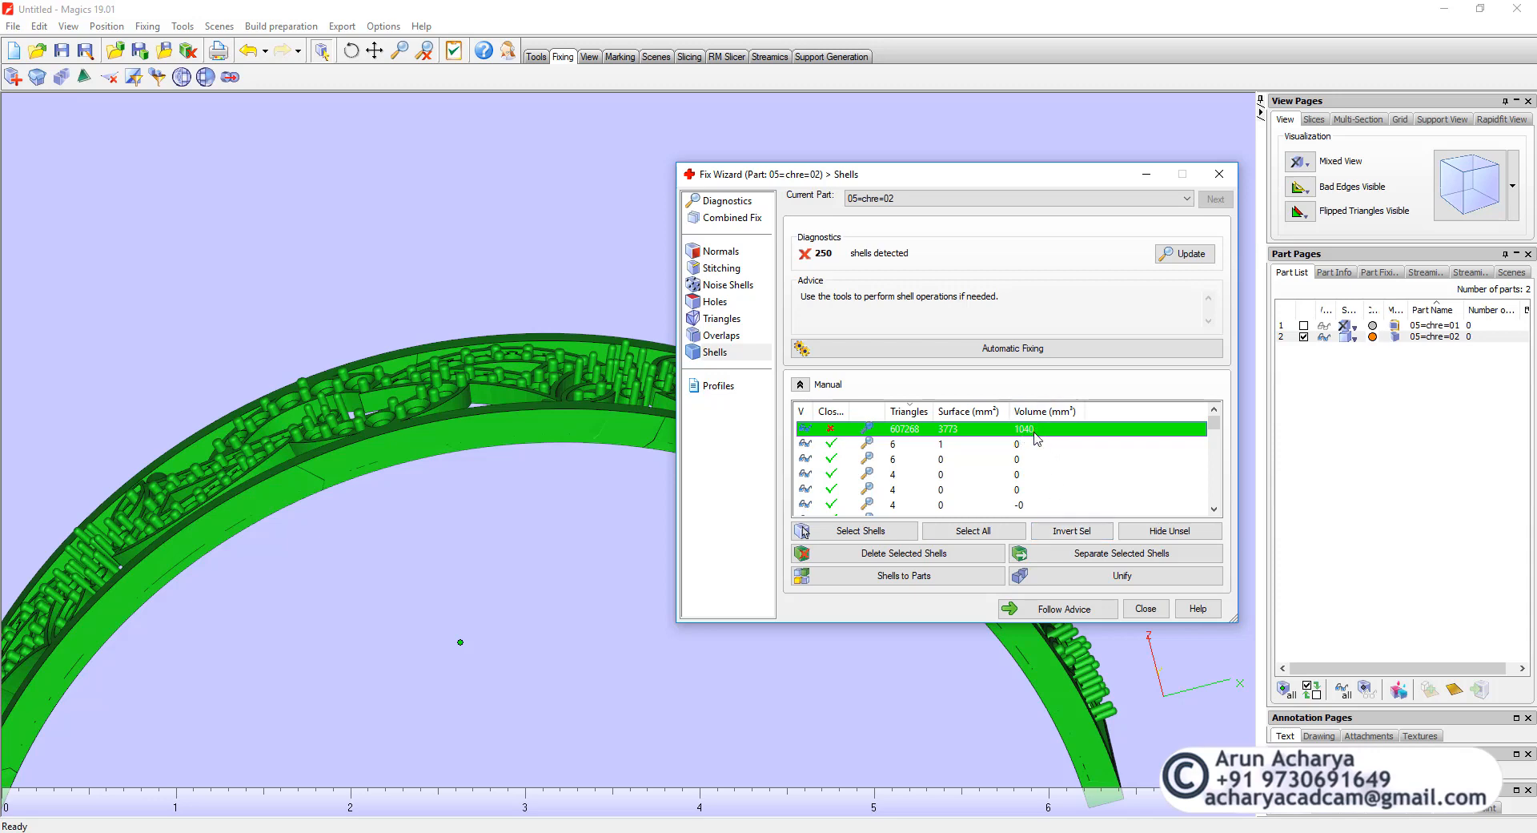
click(1070, 531)
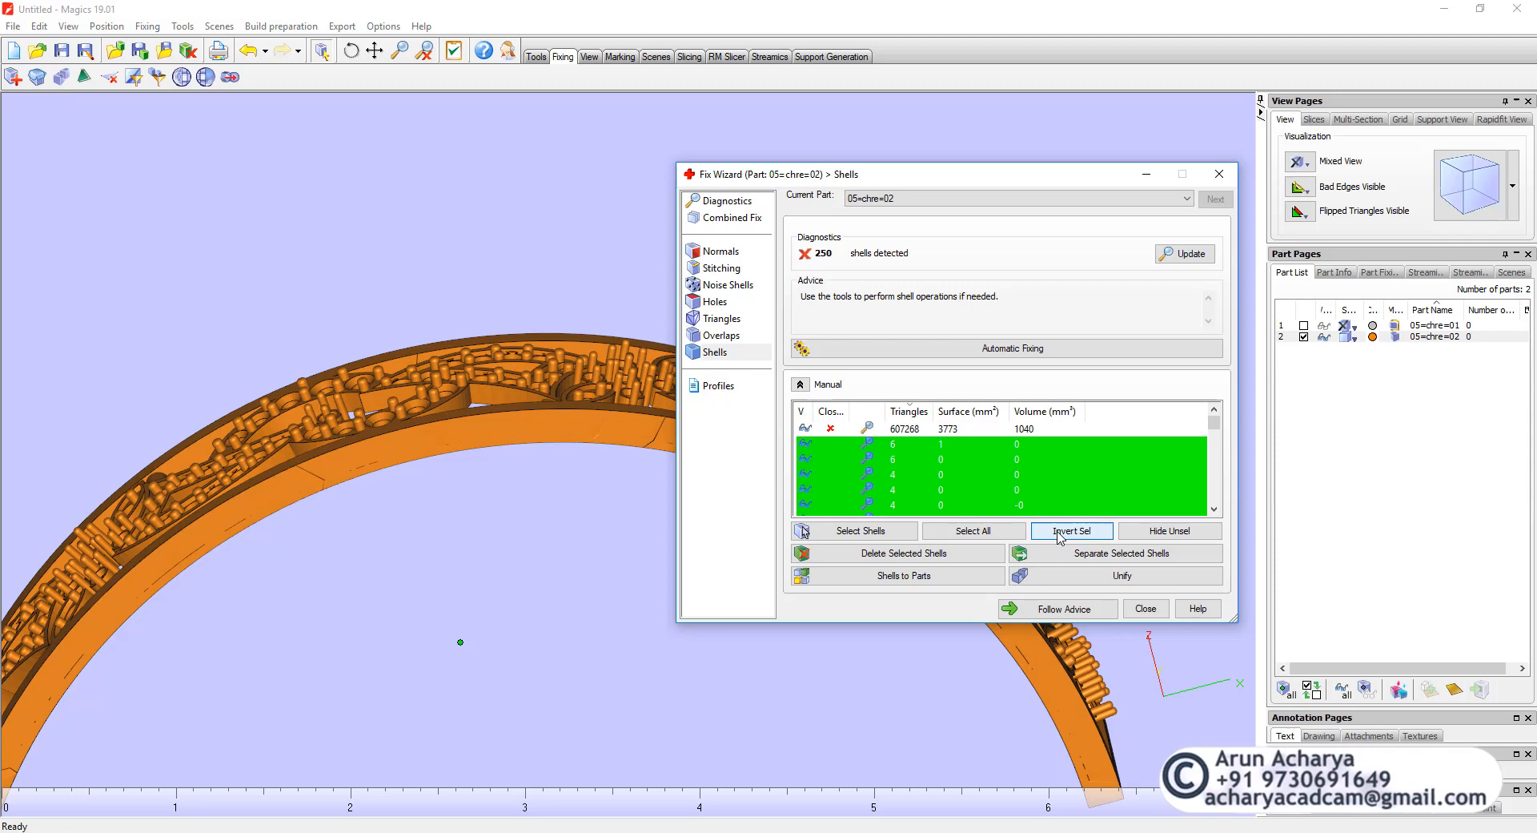
click(955, 558)
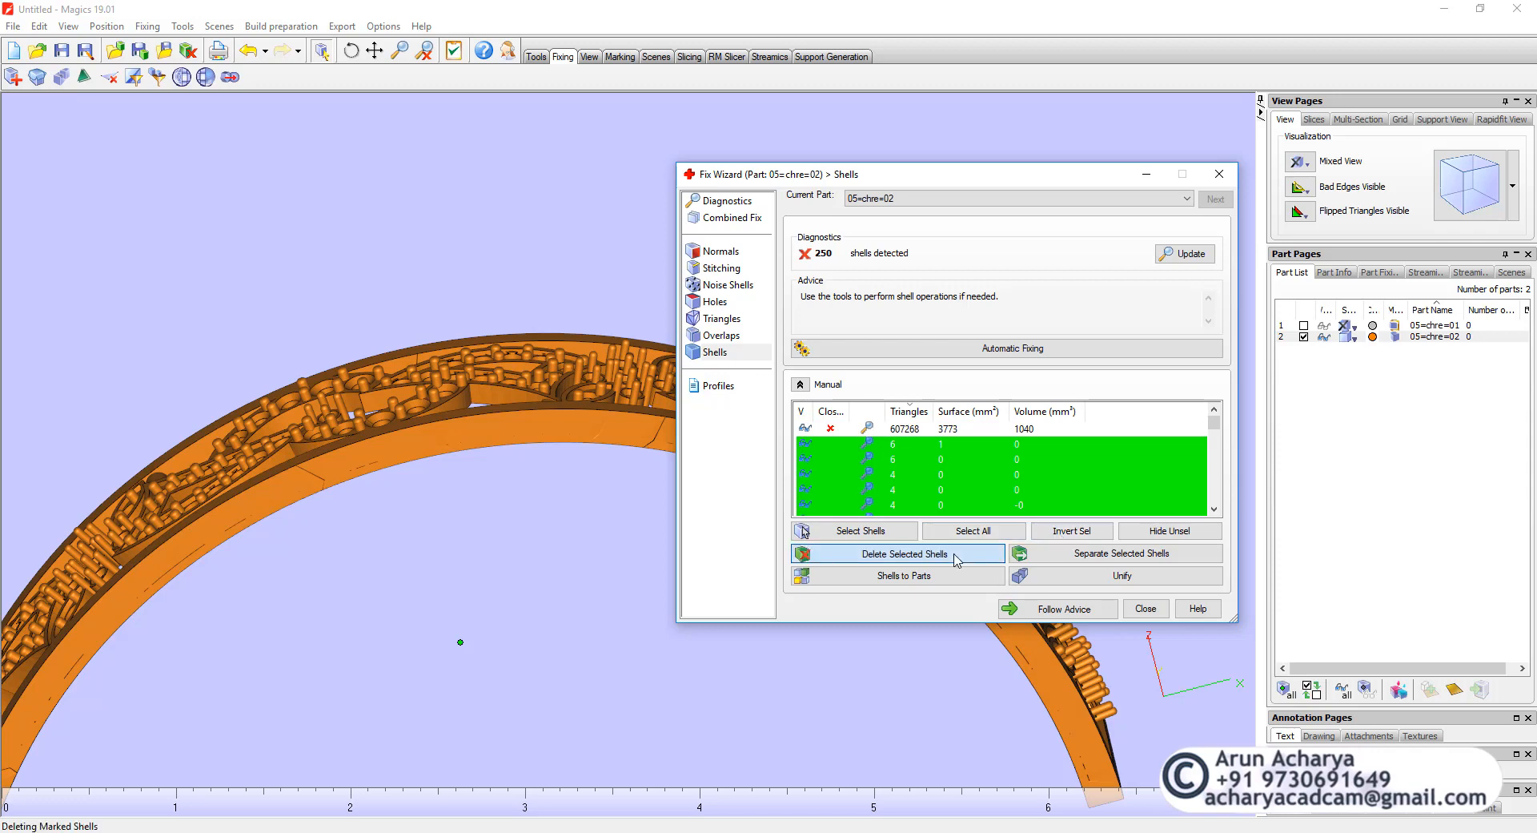
click(1145, 610)
- Switch the display of part 05=chre=02 to Slice Preview
right_drag(855, 525, 436, 525)
scroll(628, 433, up, 10)
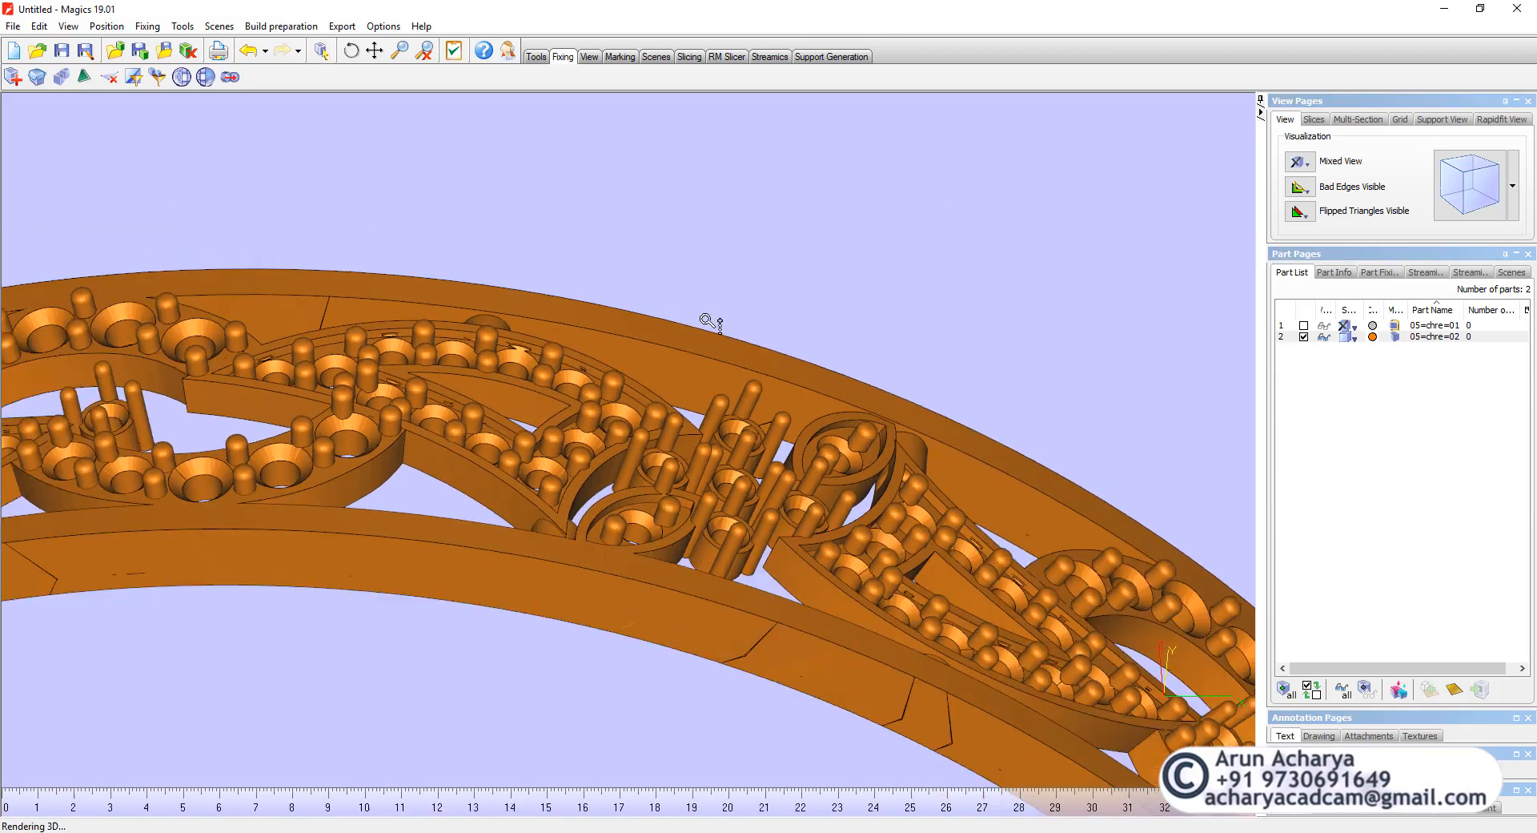
right_drag(629, 432, 702, 383)
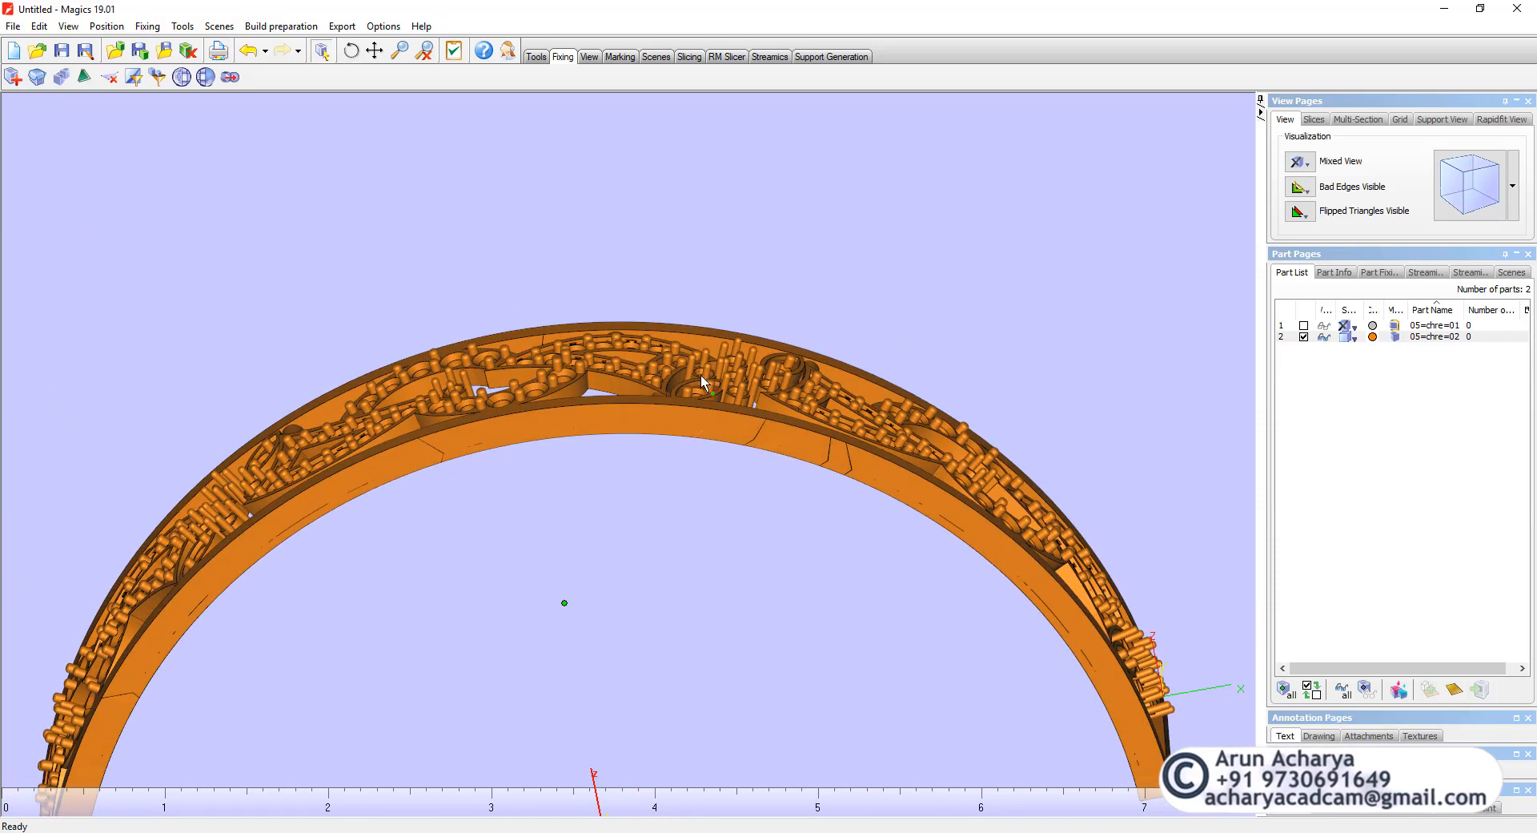
click(1354, 338)
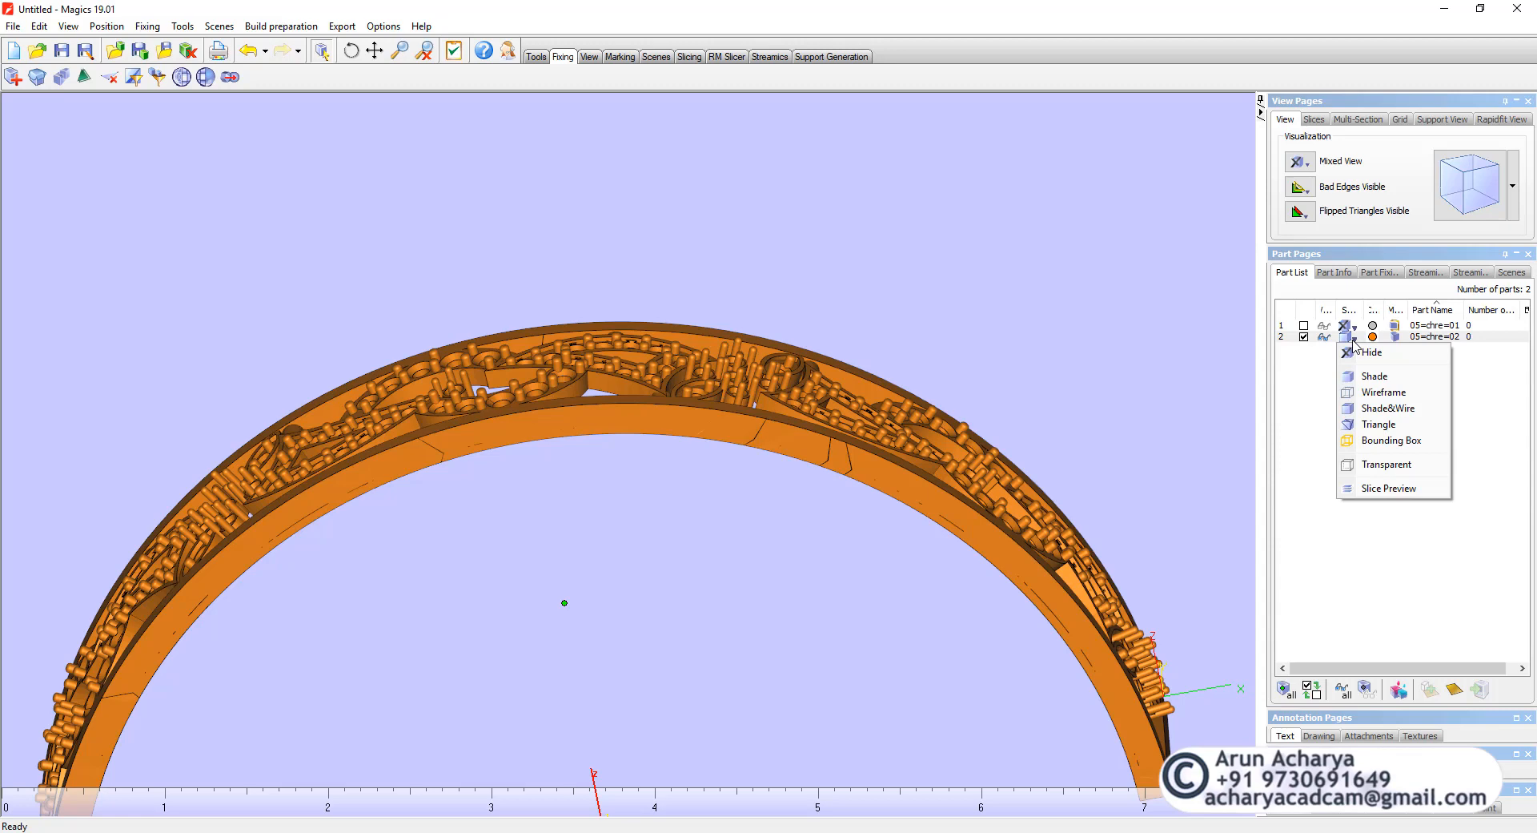
click(1390, 488)
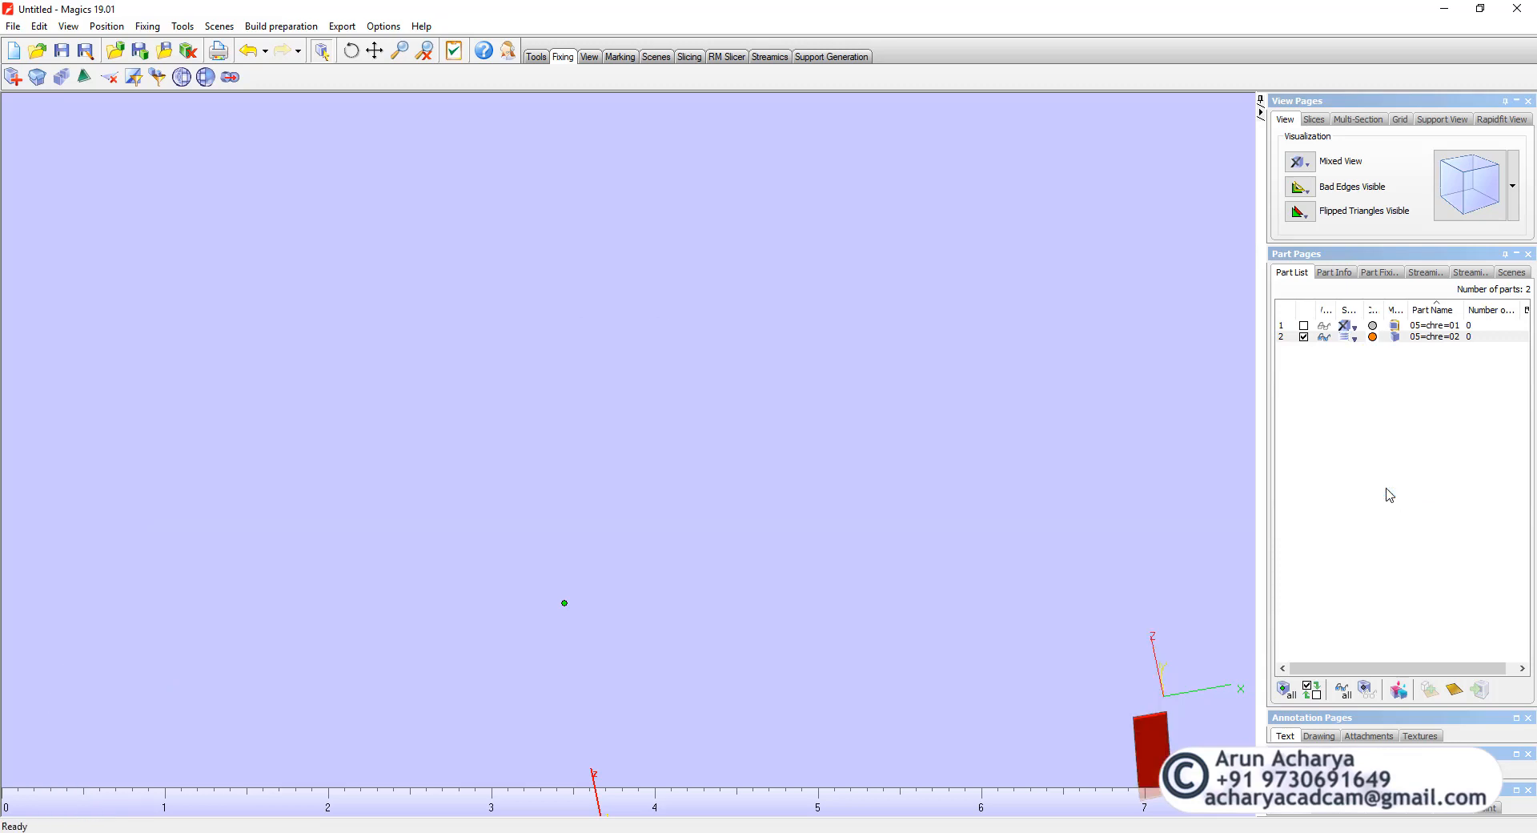
- Set the slice preview thickness for solid parts to 0.05 mm
click(1319, 120)
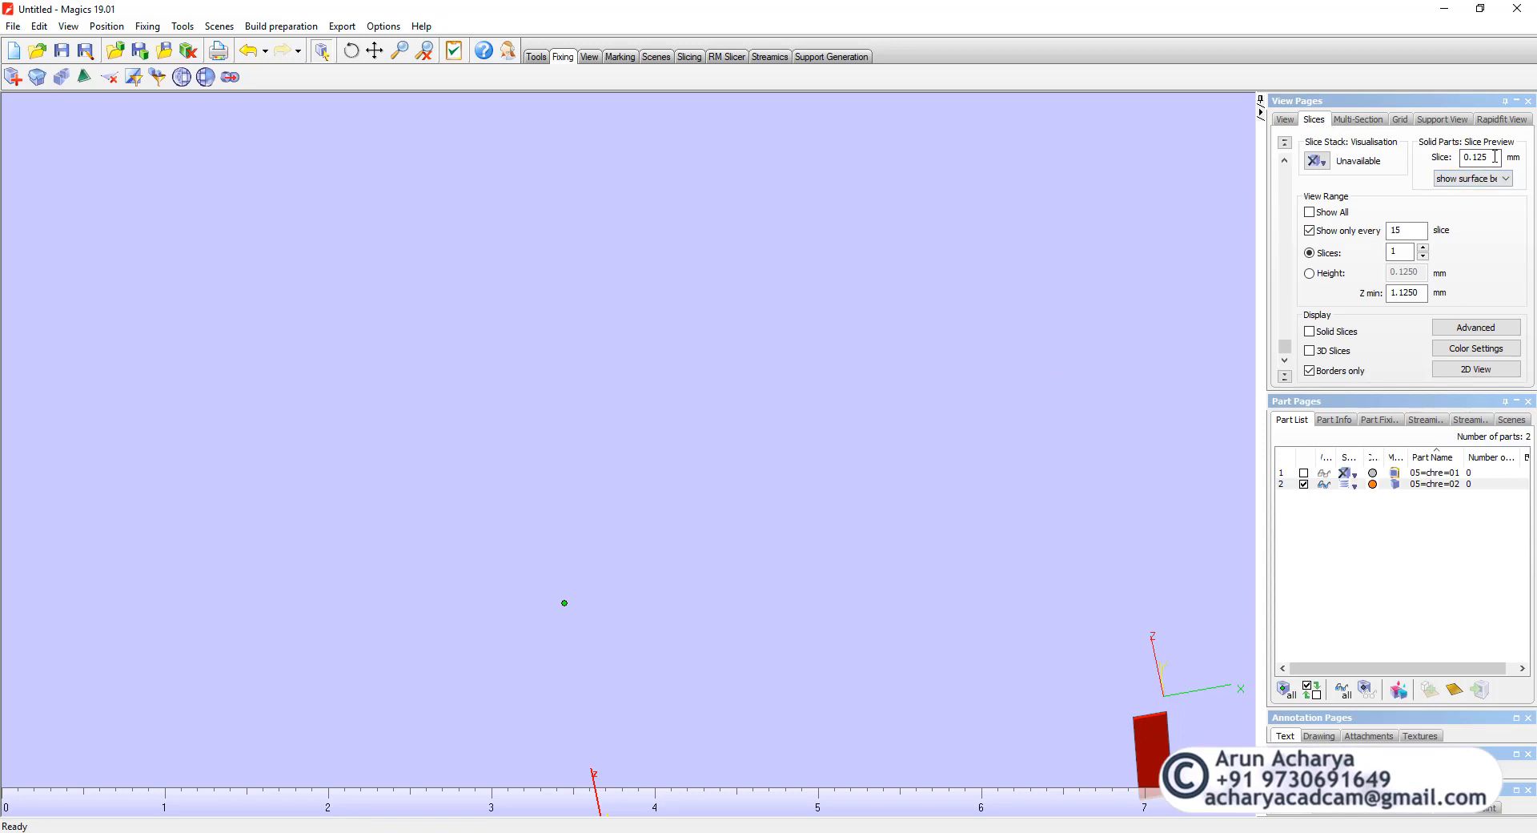
drag(1495, 157, 1426, 161)
scroll(892, 659, down, 2)
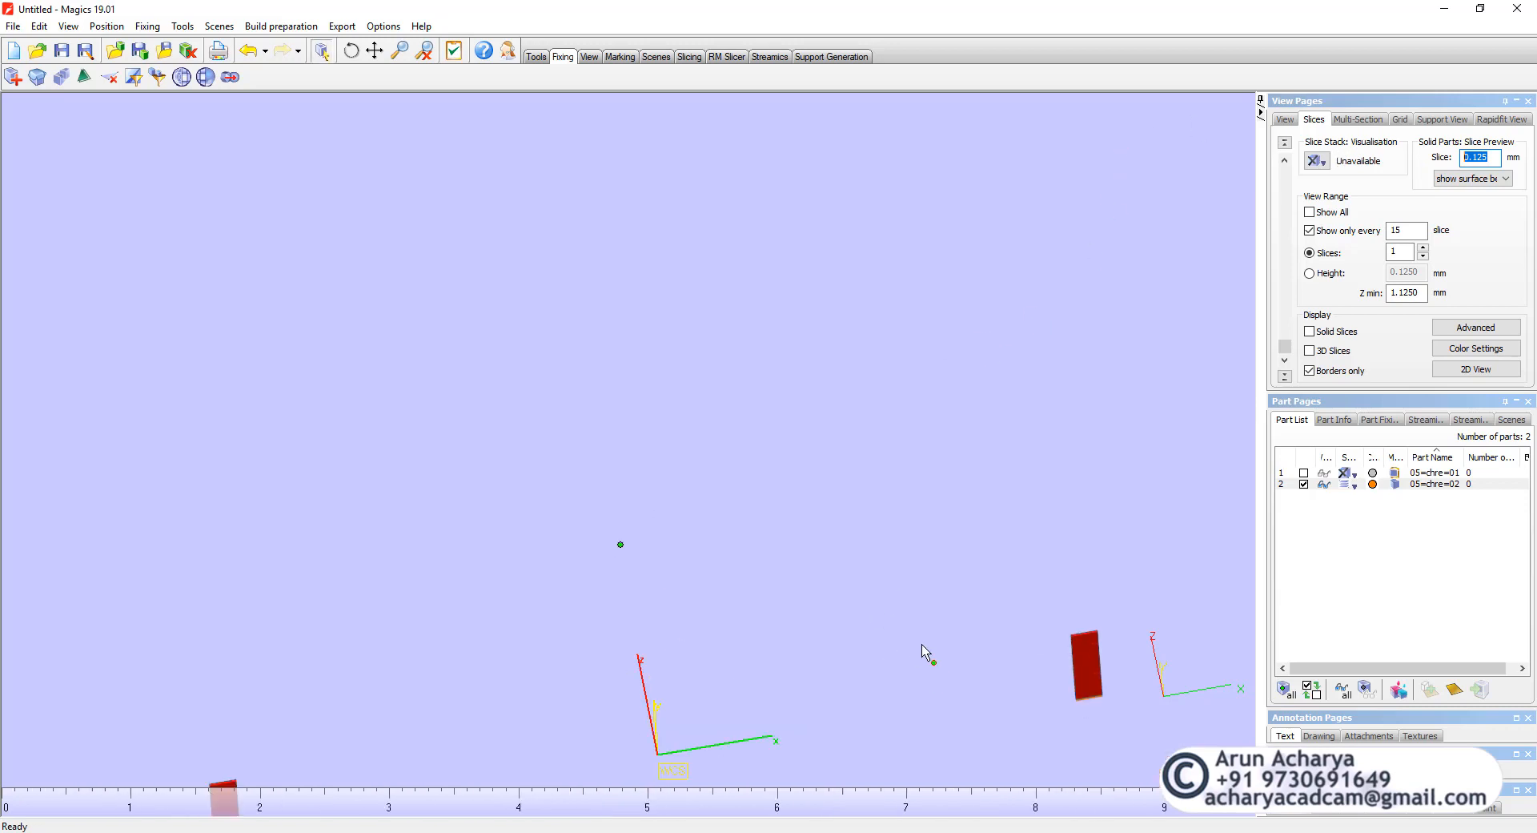
scroll(923, 656, down, 1)
scroll(815, 704, down, 1)
scroll(902, 577, down, 2)
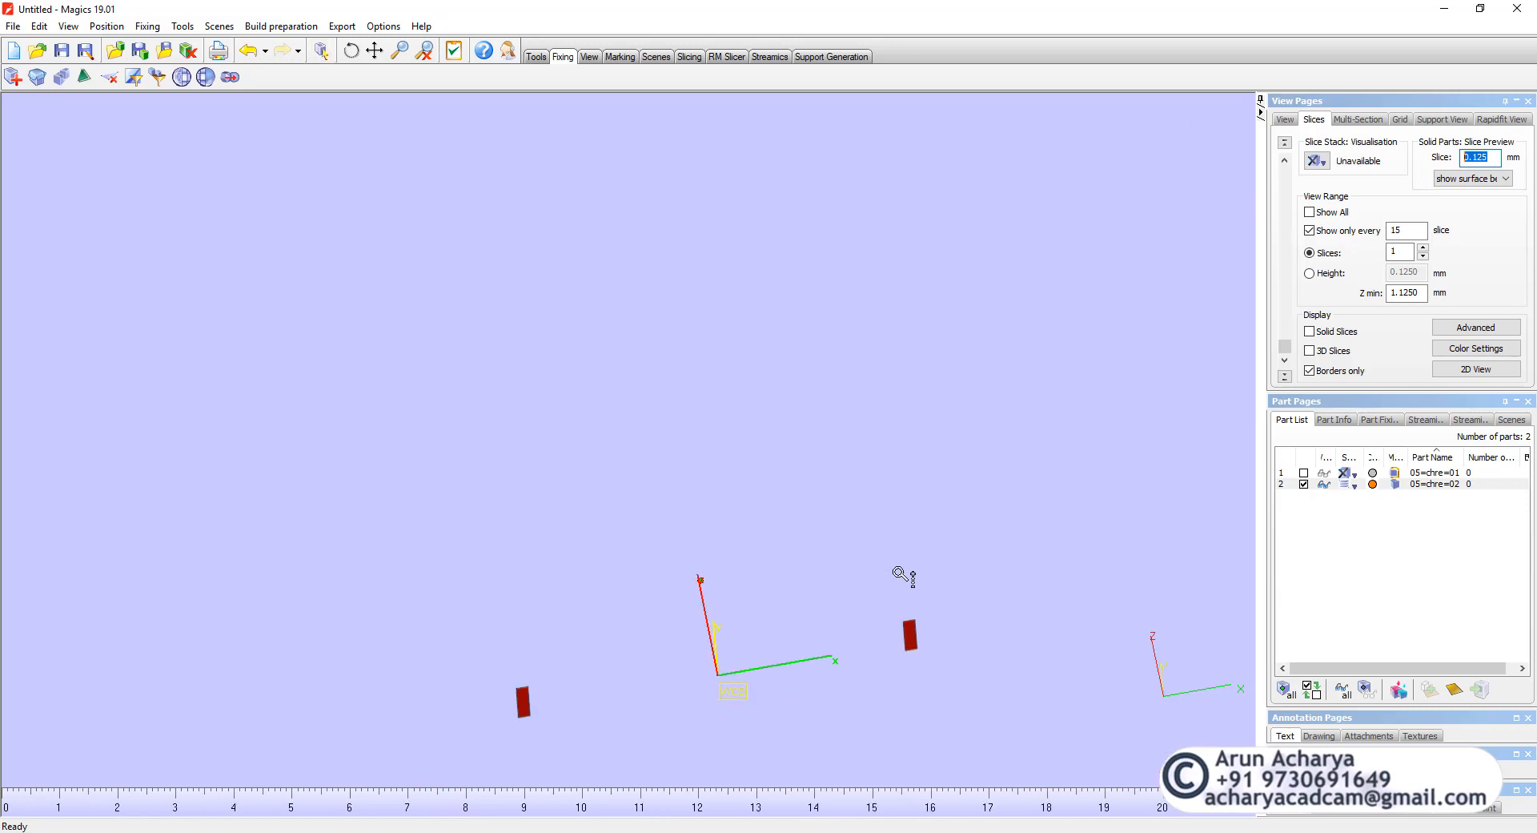
right_drag(902, 576, 796, 528)
scroll(796, 529, up, 2)
scroll(896, 600, up, 3)
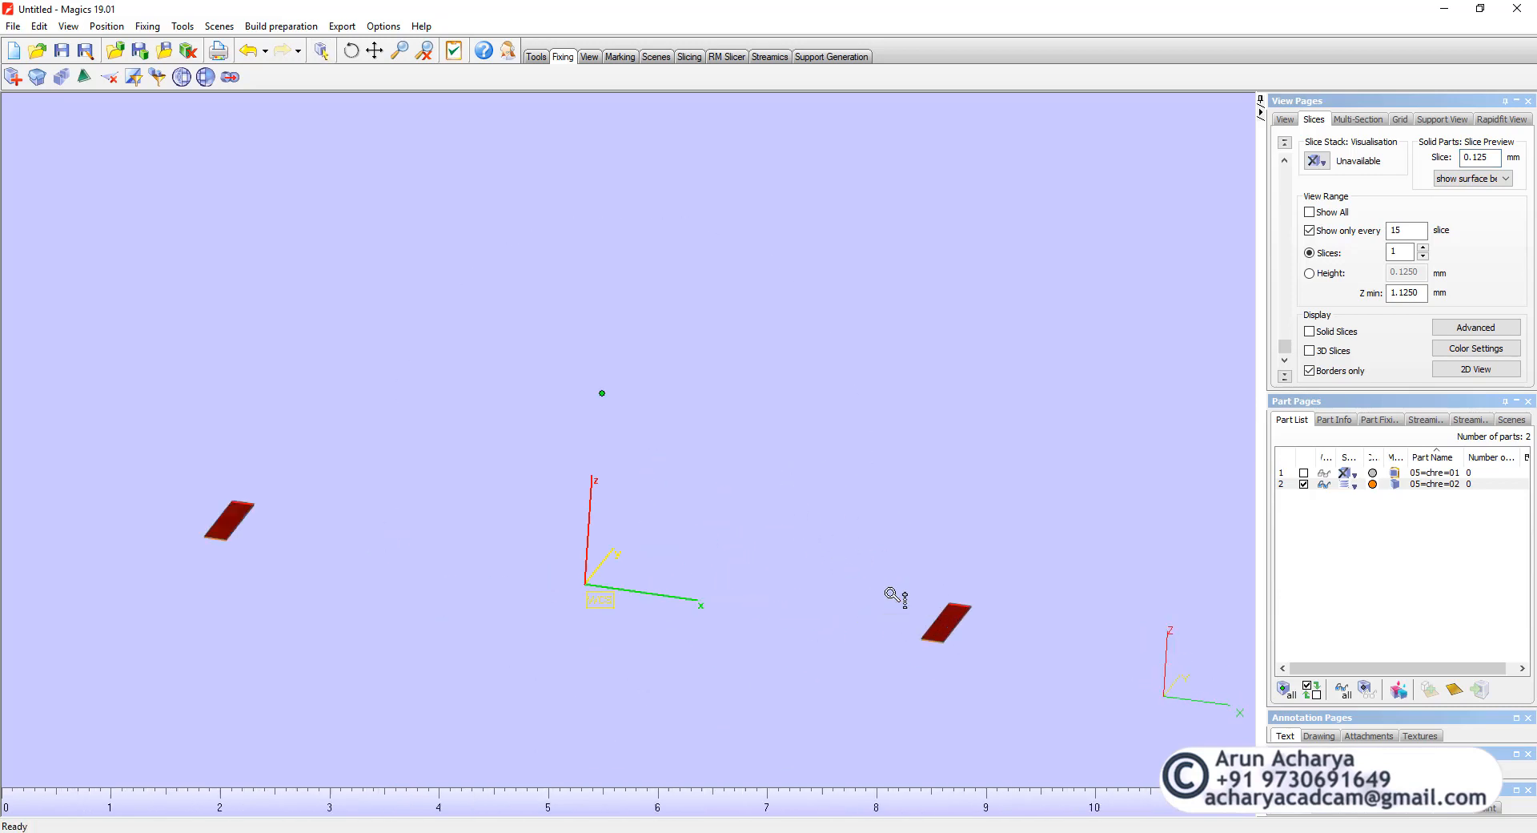
scroll(902, 608, down, 1)
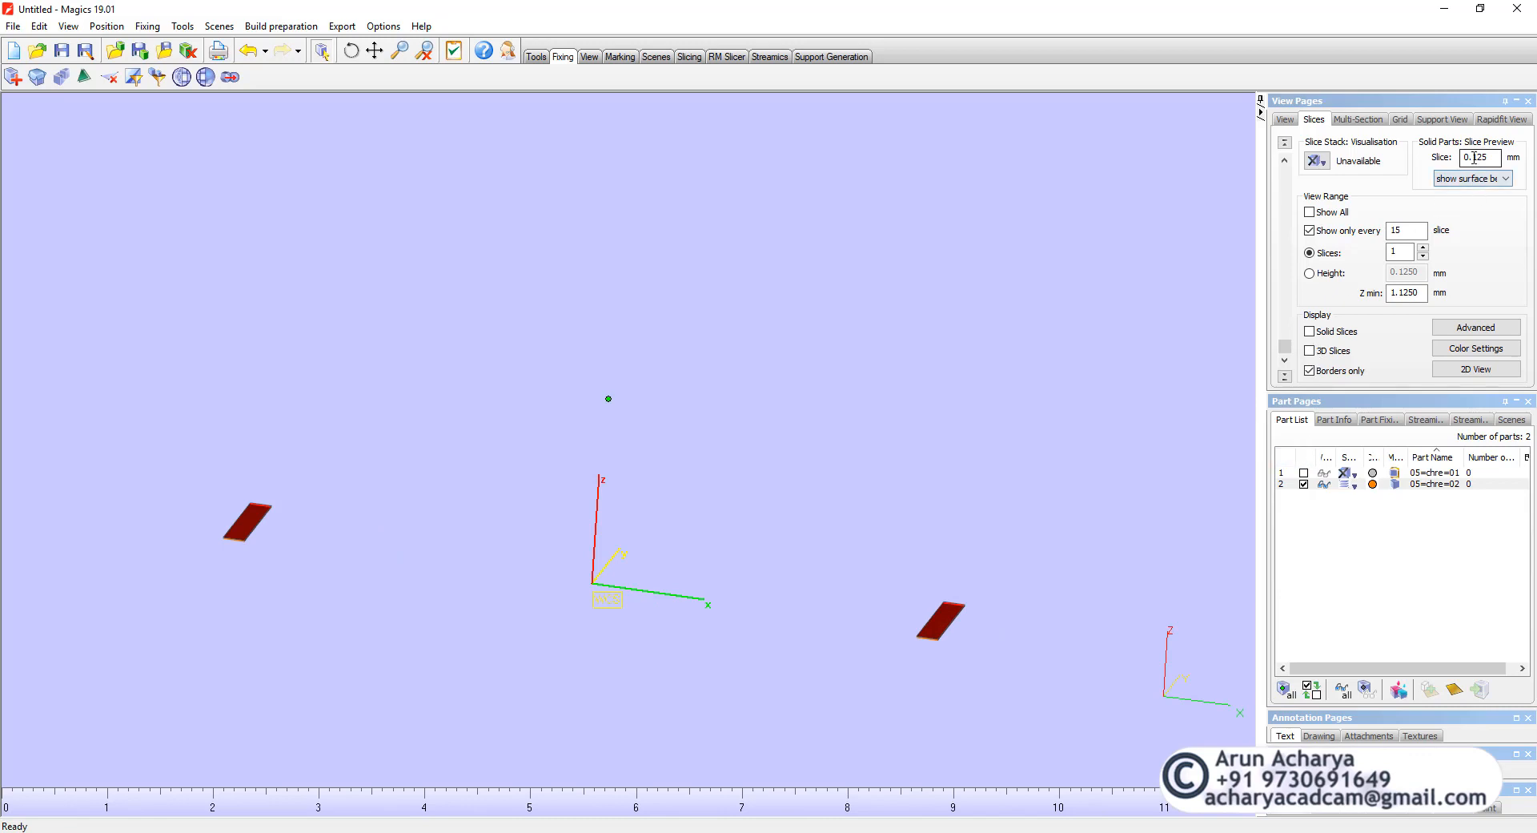
drag(1497, 157, 1447, 160)
text(0.0)
scroll(937, 386, down, 1)
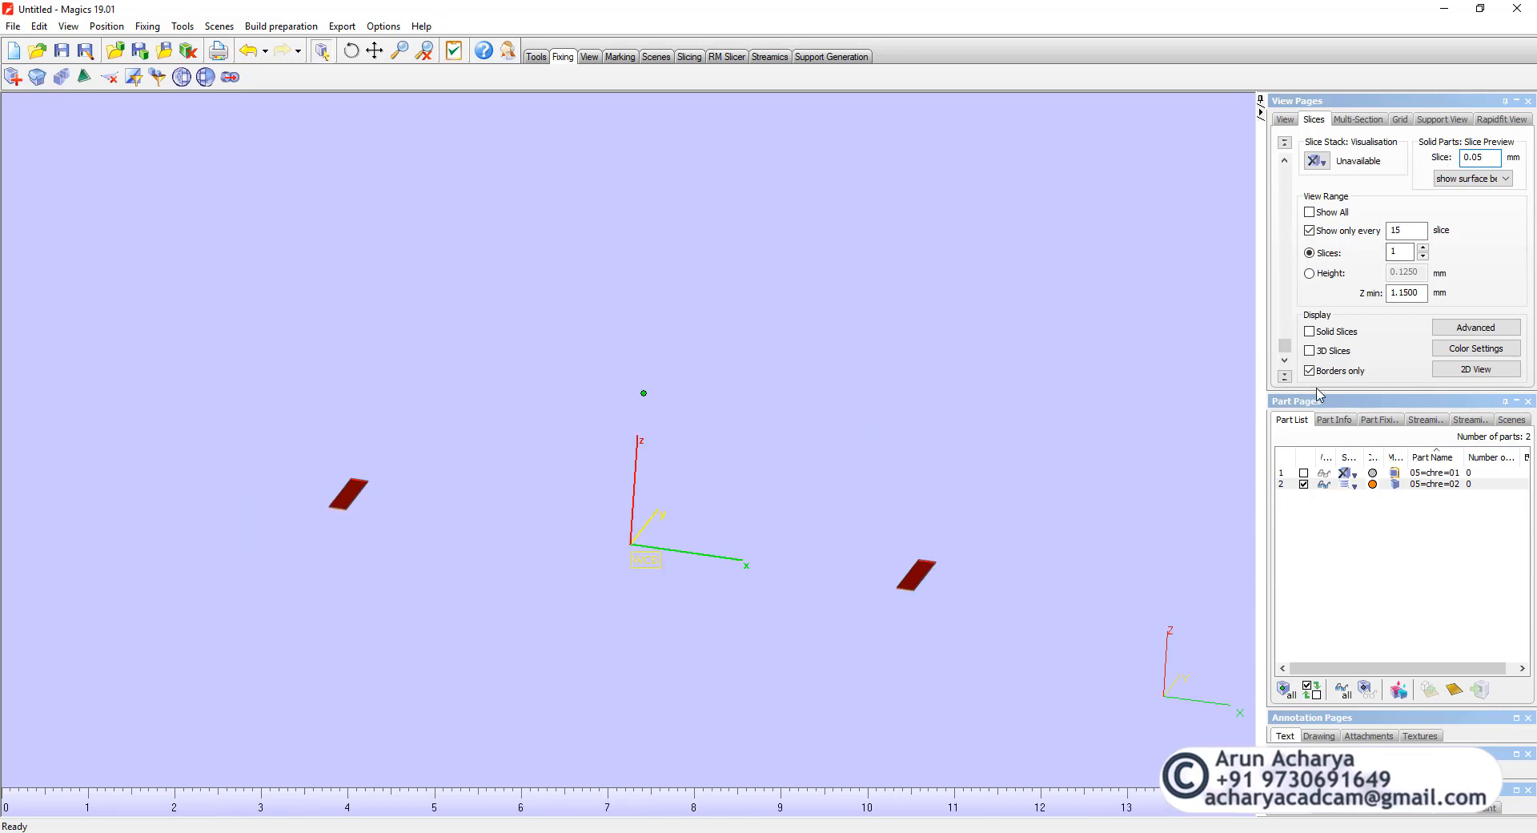
key(Return)
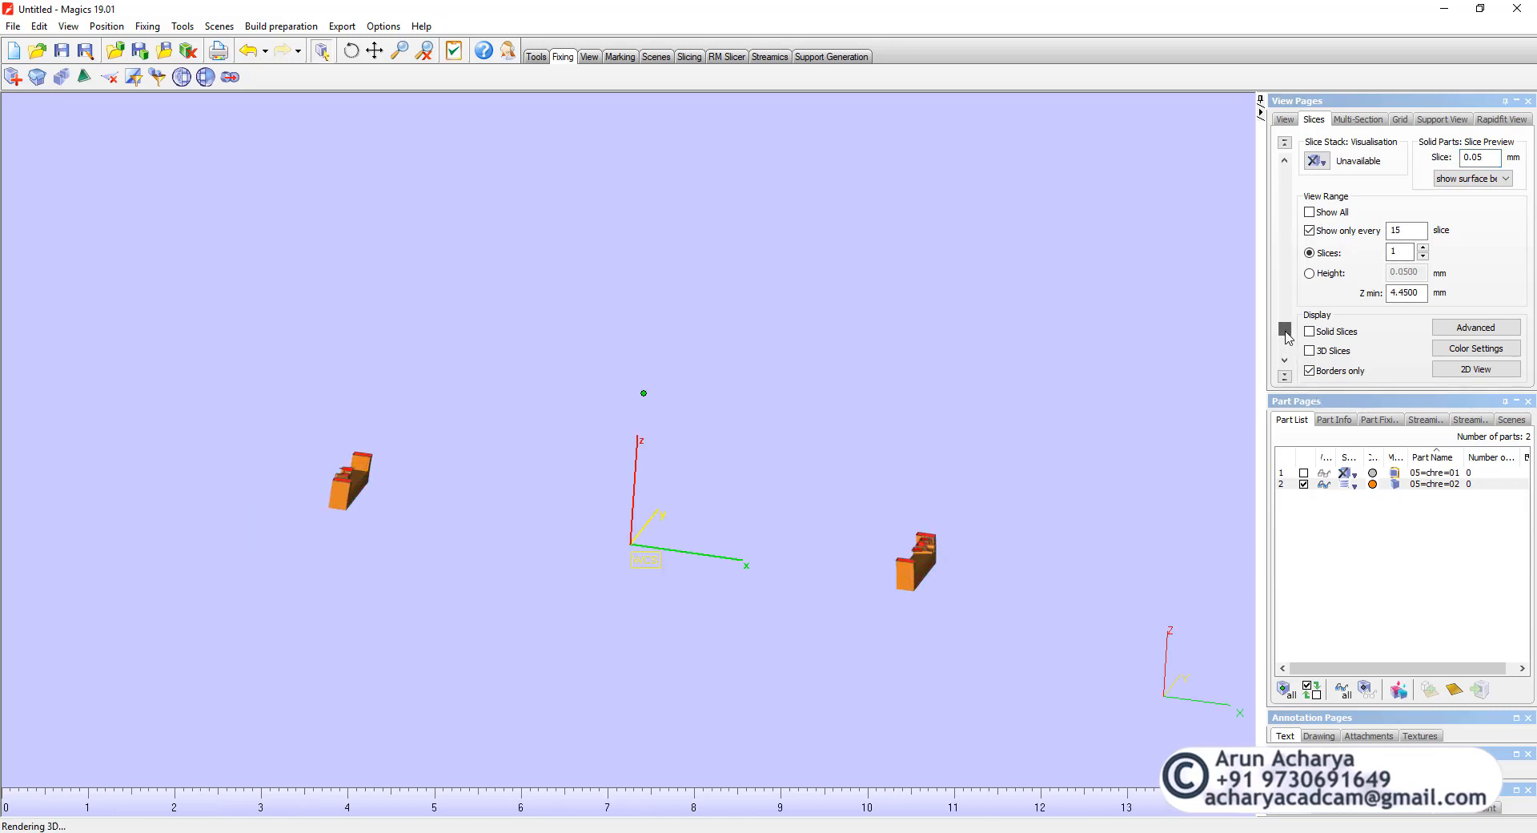
- Raise the preview slice to Z 6.05 mm and examine the cut faces near the bangle's lower end up close
right_drag(920, 465, 899, 448)
scroll(905, 473, up, 5)
right_drag(1022, 537, 935, 516)
middle_drag(639, 481, 215, 405)
scroll(632, 460, up, 3)
right_drag(633, 460, 688, 463)
scroll(692, 437, up, 3)
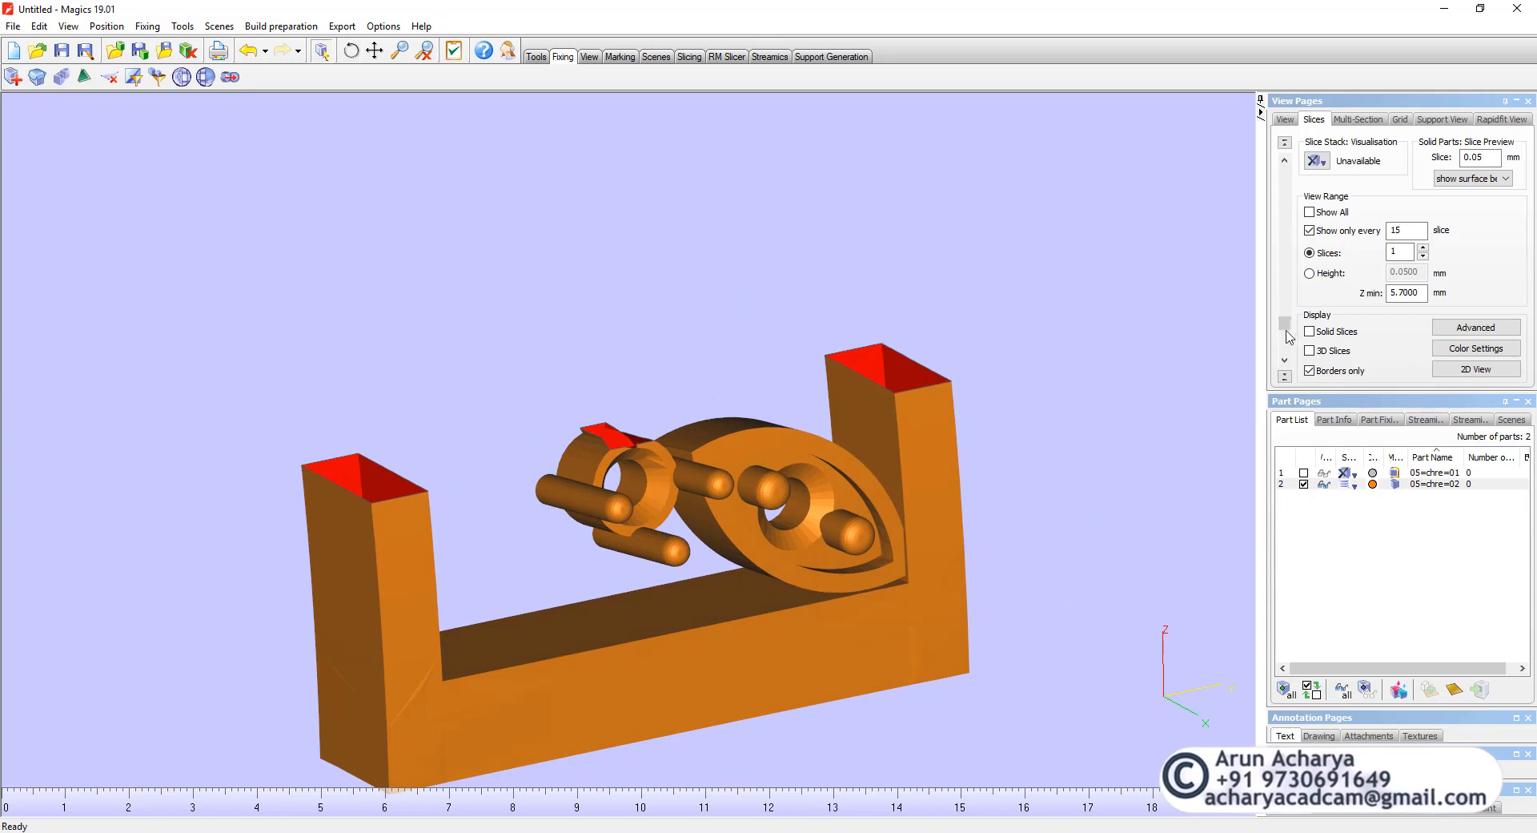
drag(1290, 321, 1290, 322)
scroll(591, 411, up, 1)
scroll(594, 425, down, 1)
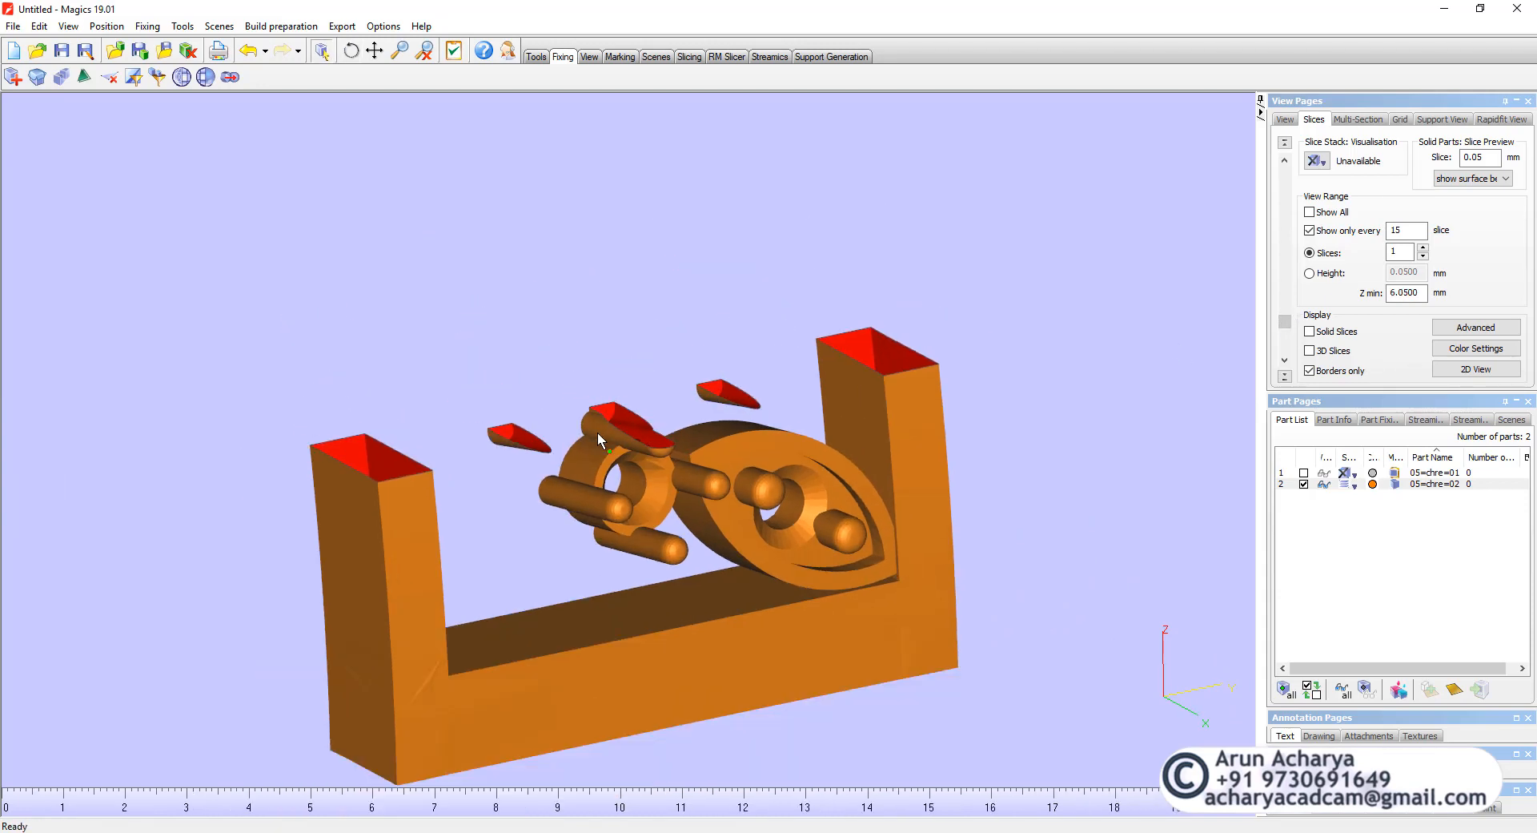
mouse_move(598, 430)
right_down()
mouse_move(604, 377)
mouse_move(596, 426)
right_up()
- Lower the preview slice to Z 3.95 mm and return it to 6.05 mm, examining the sections at both bangle ends
drag(1285, 321, 1287, 336)
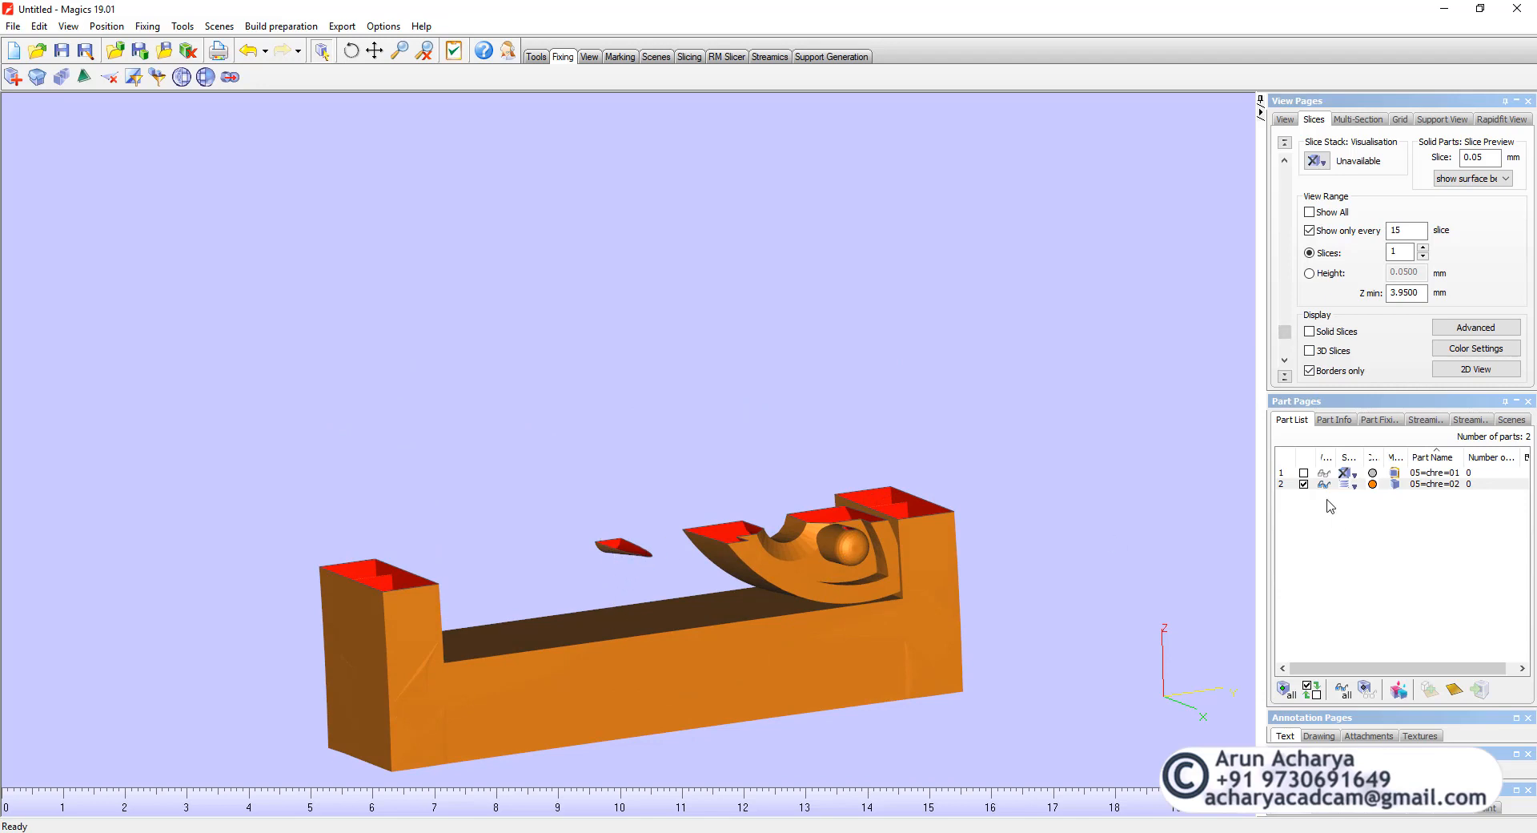
right_drag(870, 521, 1194, 374)
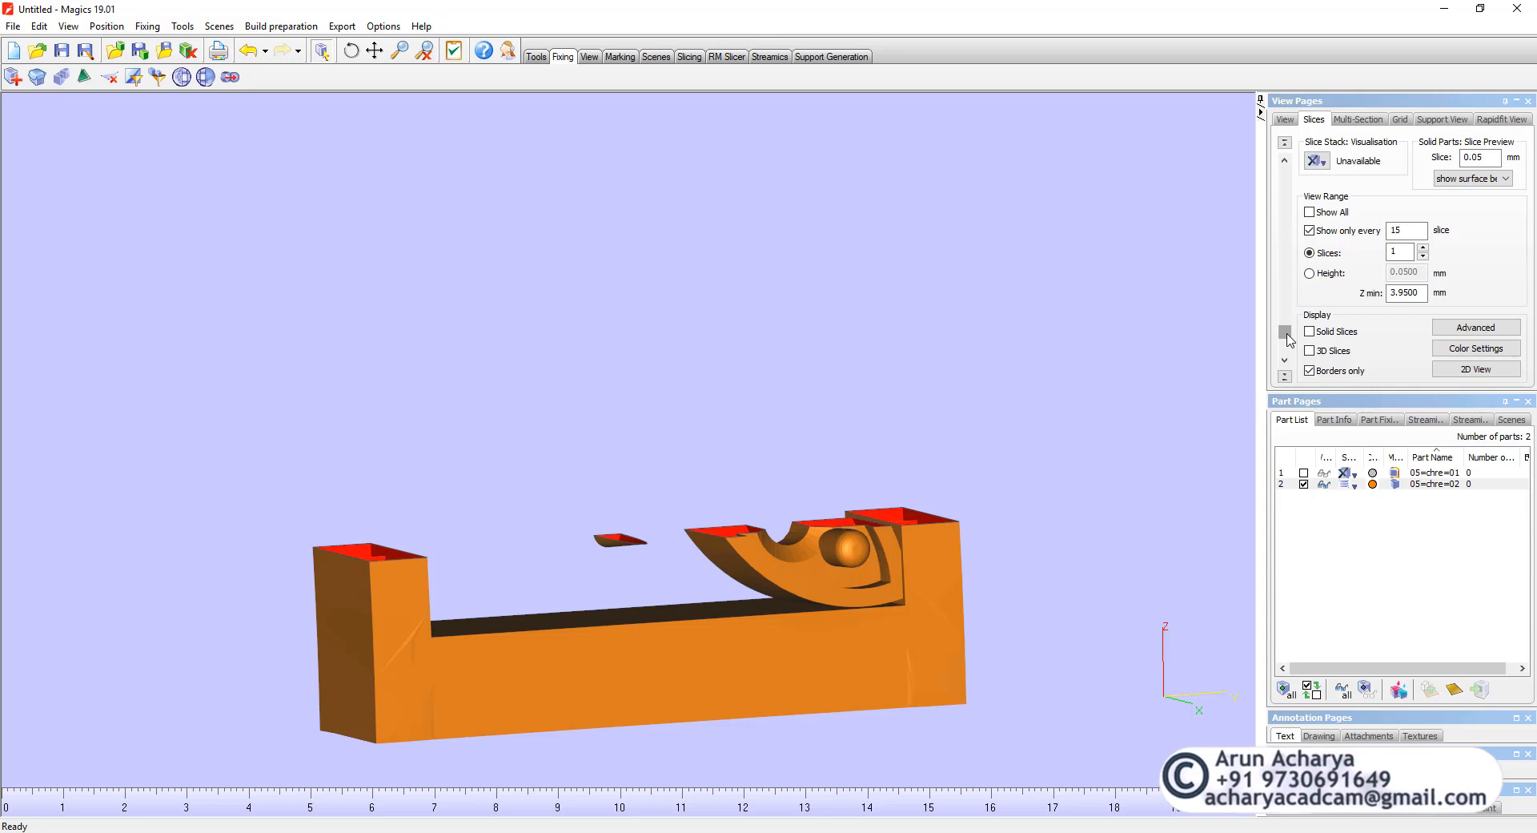
drag(1288, 338, 1289, 330)
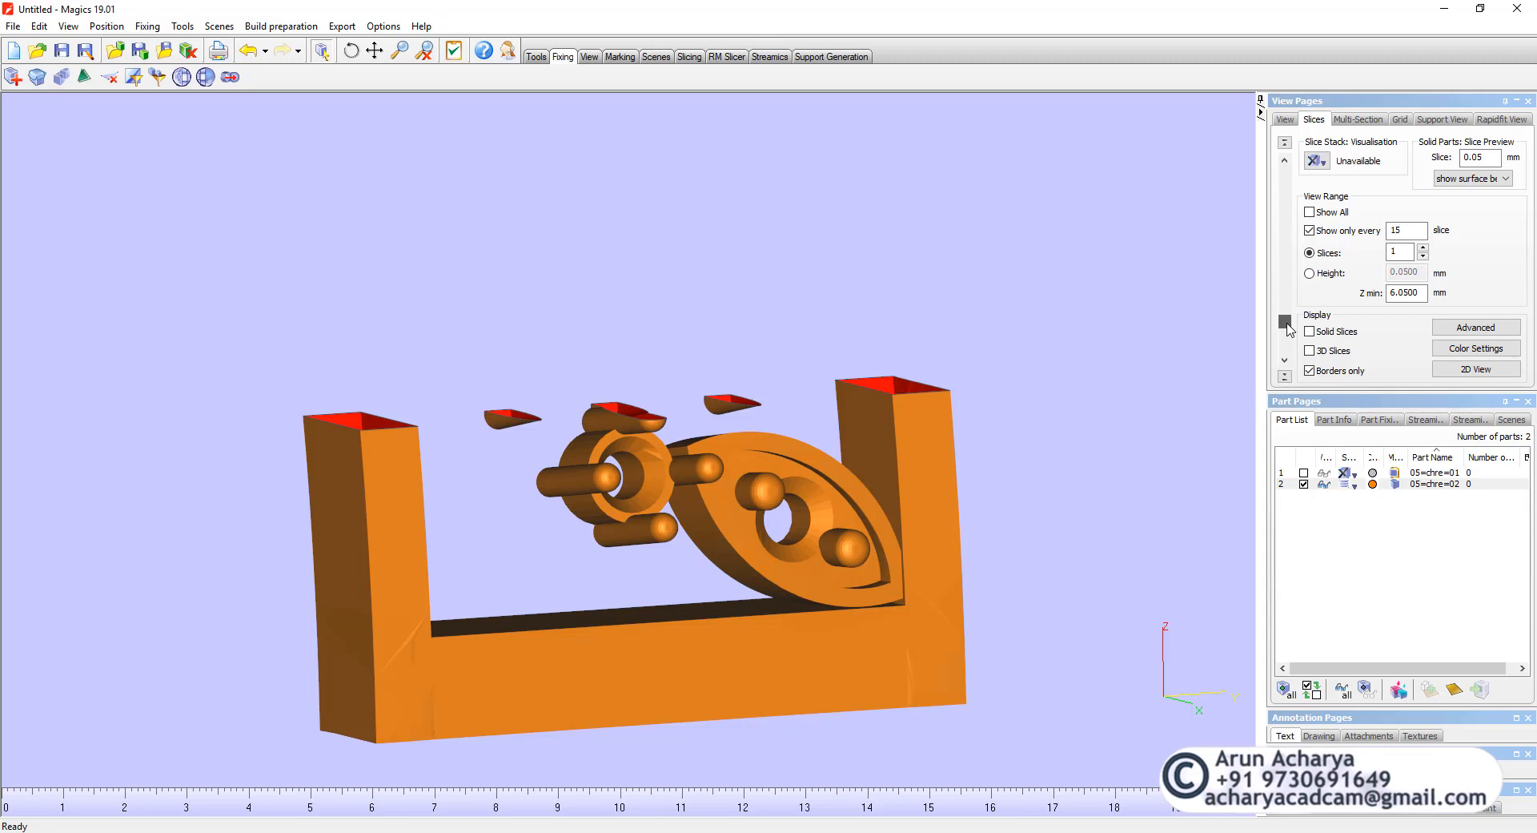
scroll(869, 665, down, 3)
right_drag(872, 666, 869, 621)
right_drag(661, 480, 617, 513)
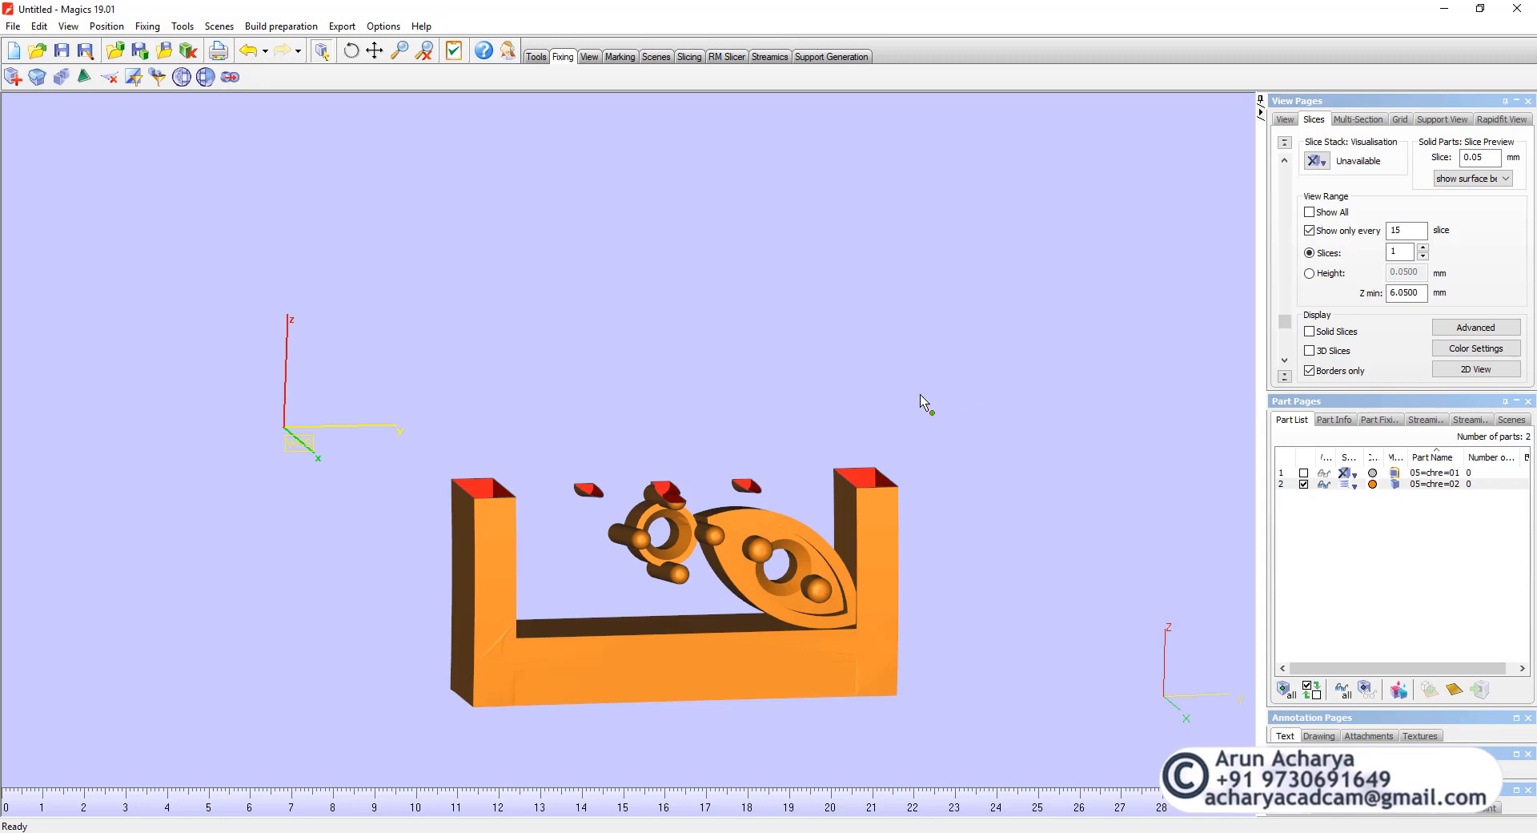
scroll(991, 559, down, 2)
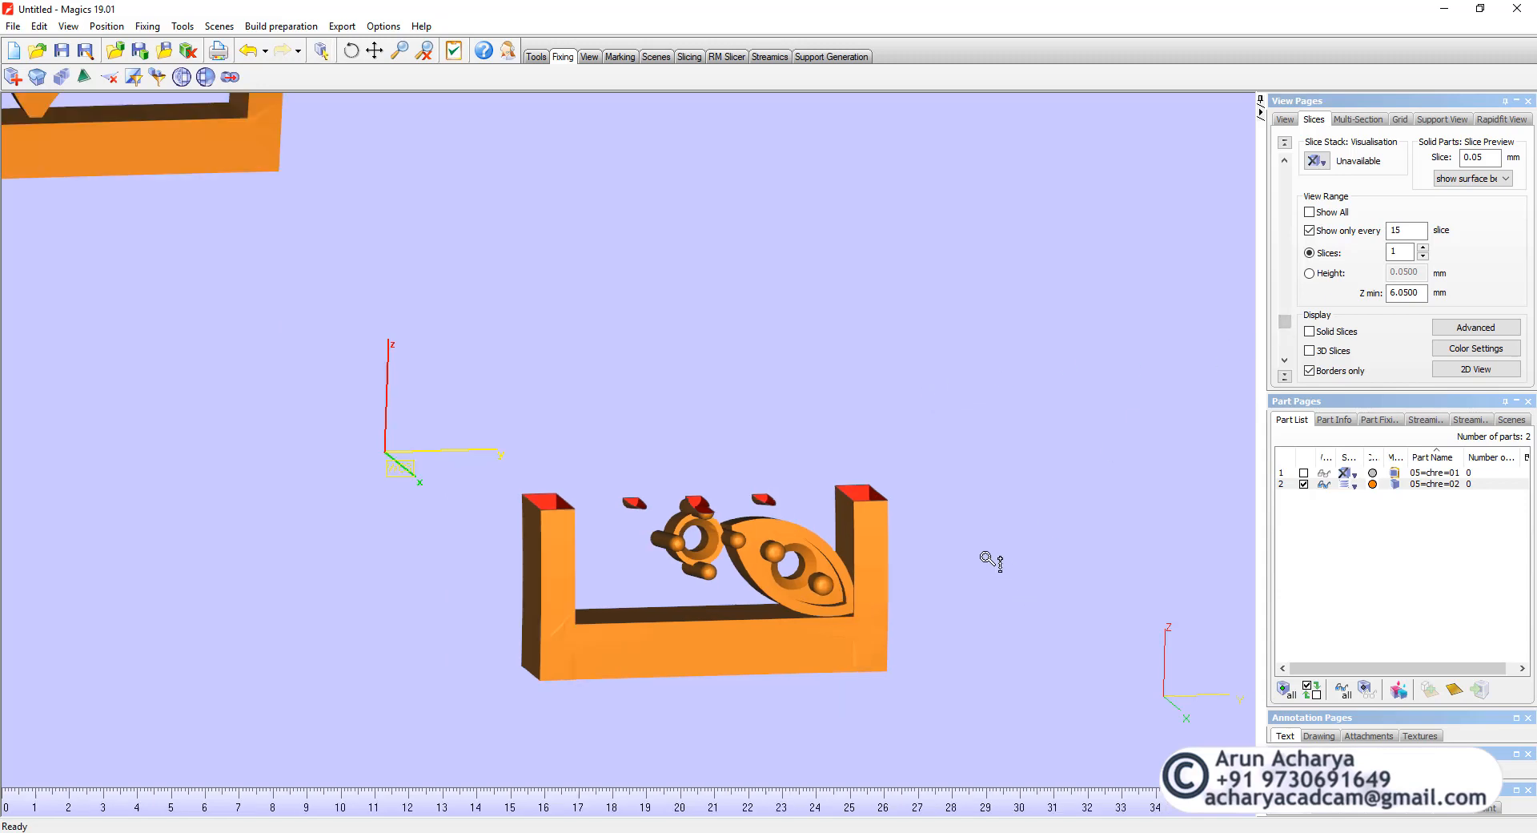
right_drag(863, 527, 763, 483)
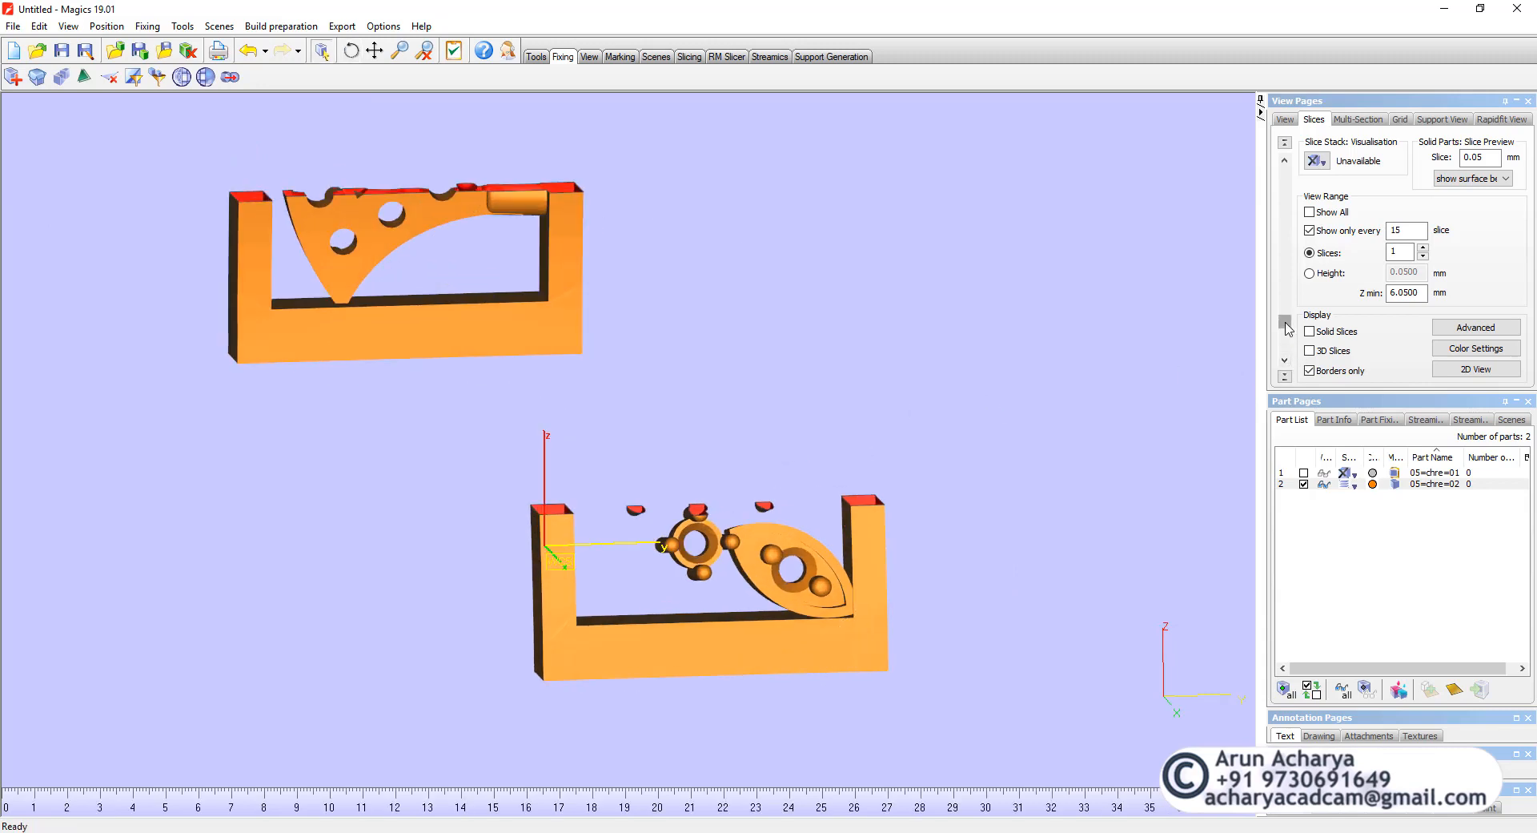
- Inspect the cut through the rim and stone settings with the preview slice at Z 12.15 mm and 11.05 mm
drag(1287, 321, 1289, 297)
right_drag(1012, 557, 645, 251)
scroll(721, 272, up, 4)
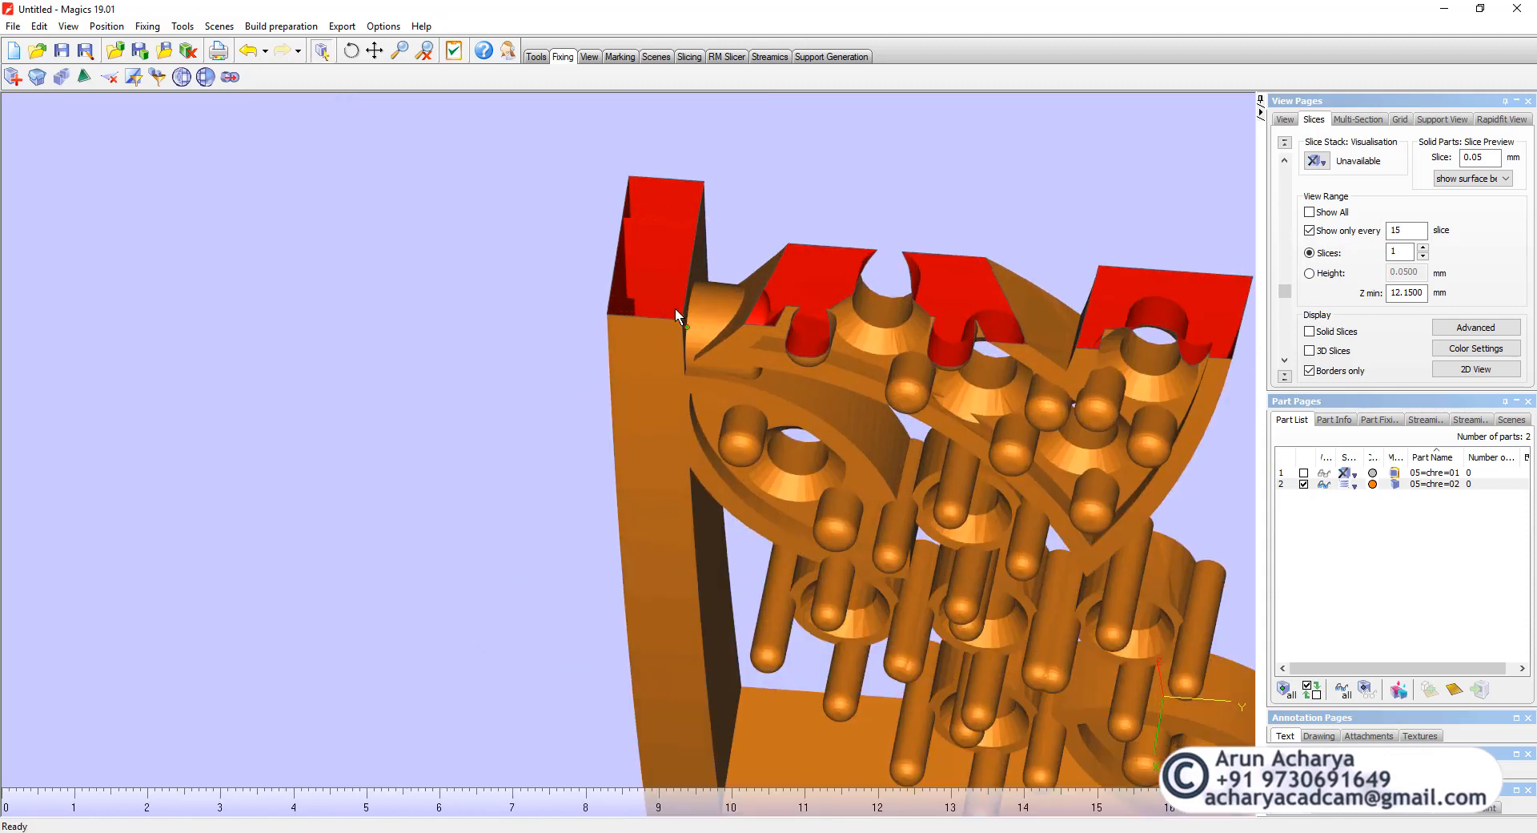
right_drag(675, 308, 745, 339)
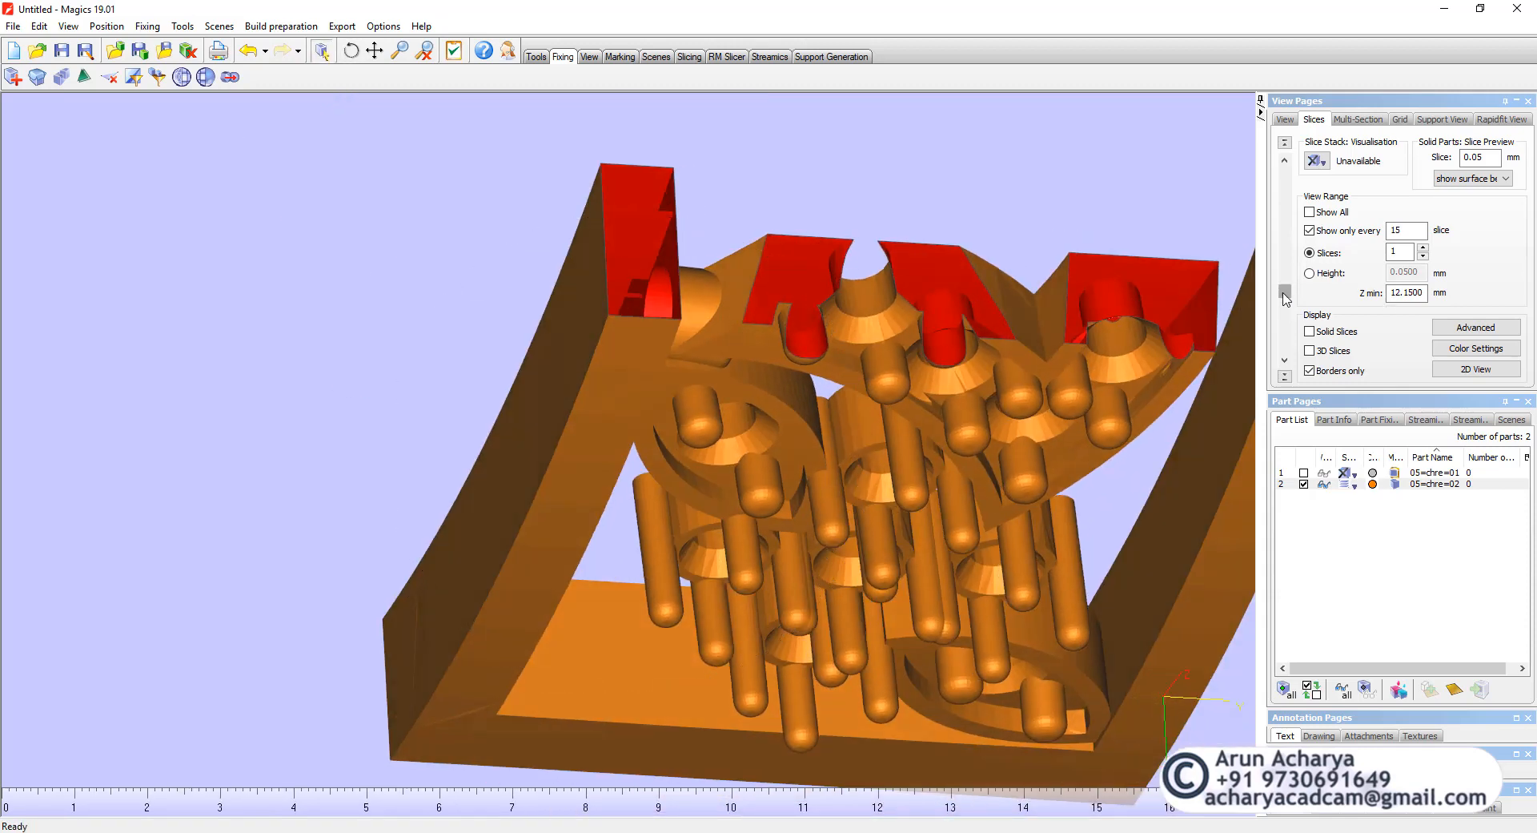
drag(1283, 294, 1284, 298)
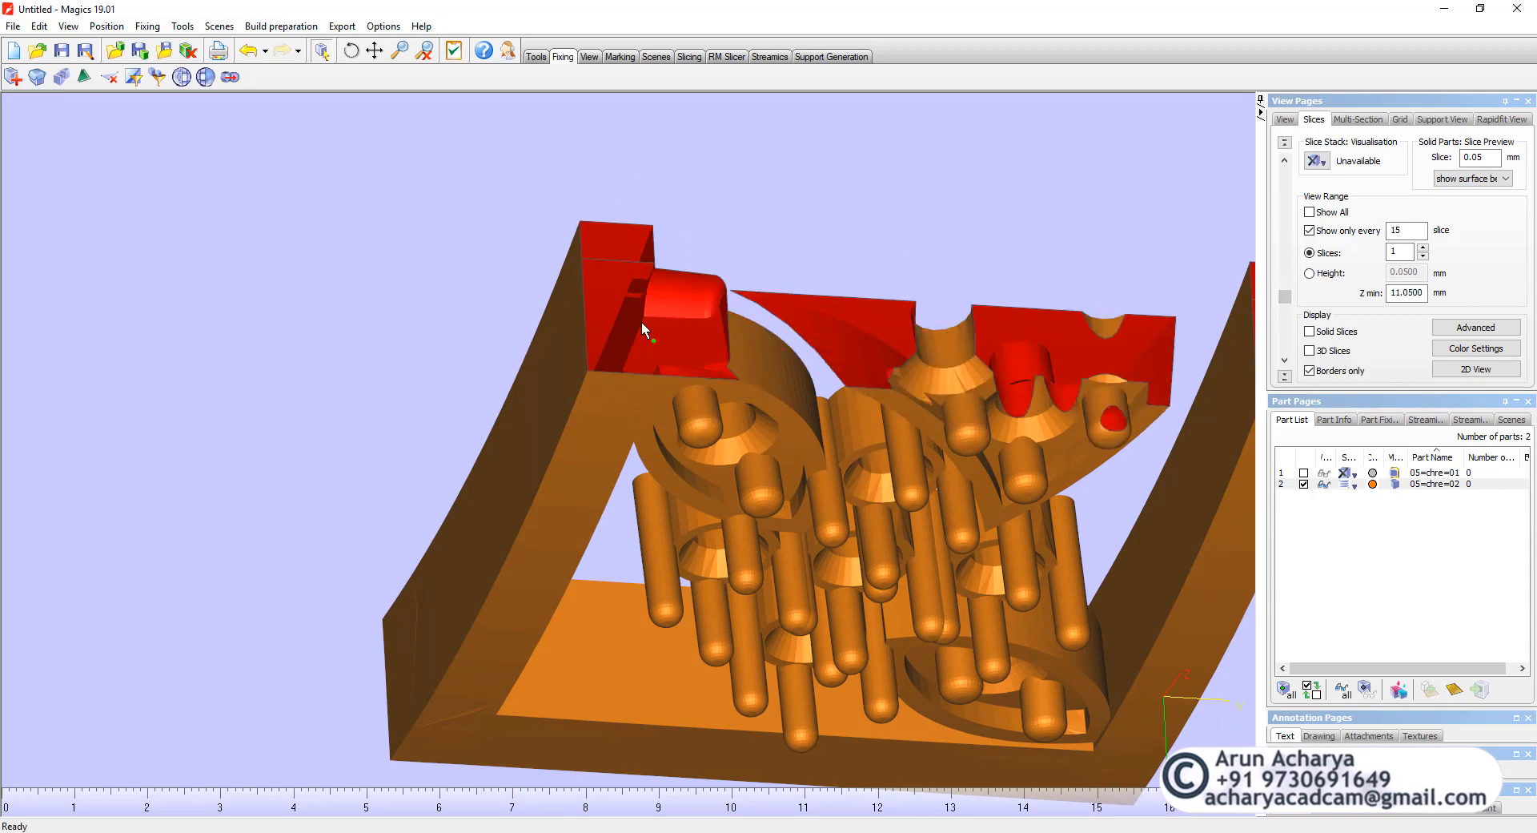
mouse_move(642, 323)
right_down()
mouse_move(617, 366)
mouse_move(658, 308)
right_up()
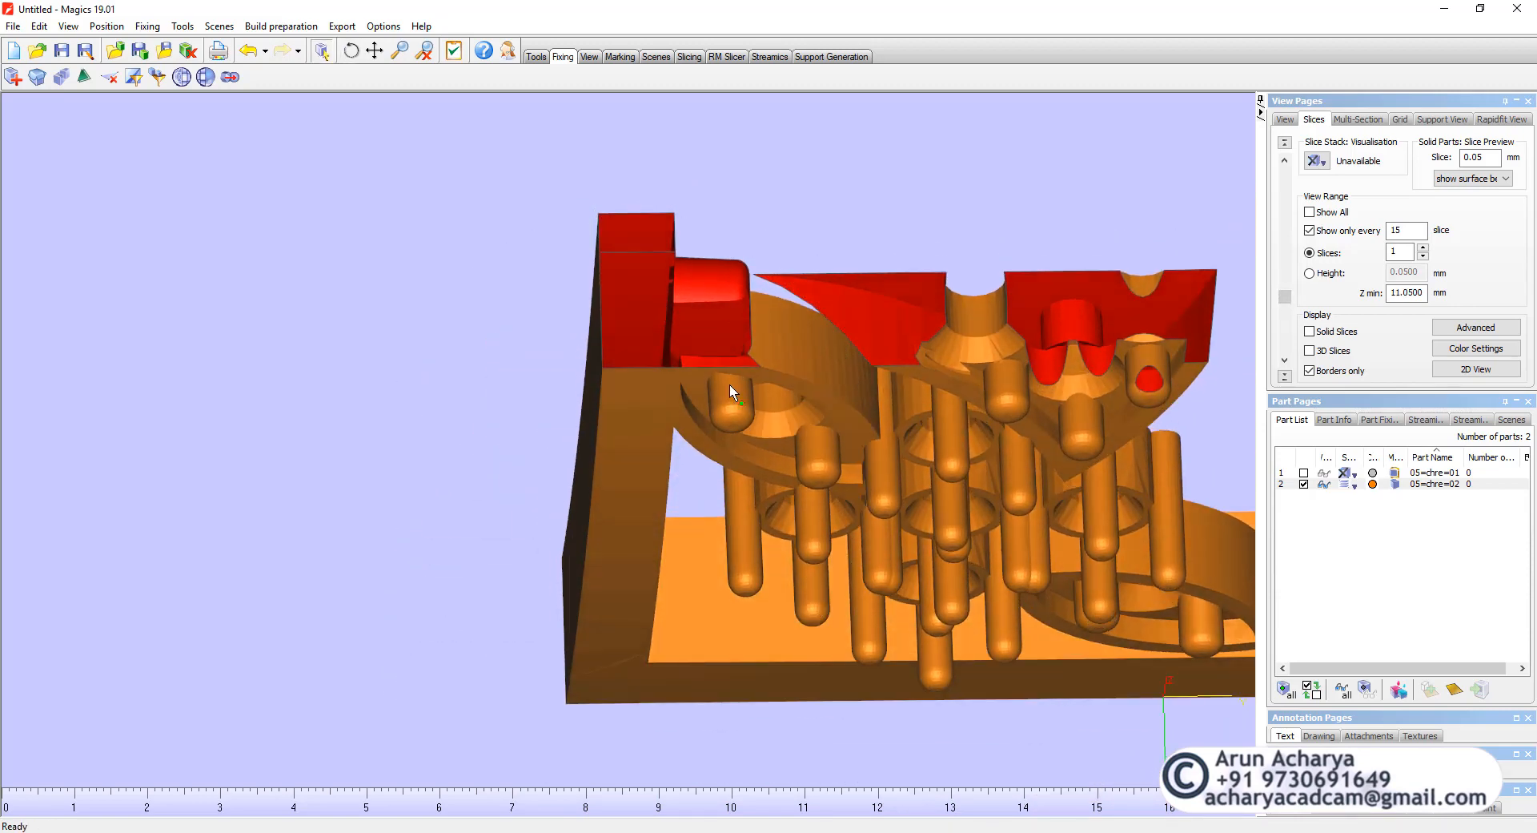
scroll(728, 383, down, 3)
right_drag(728, 382, 947, 460)
scroll(839, 441, down, 2)
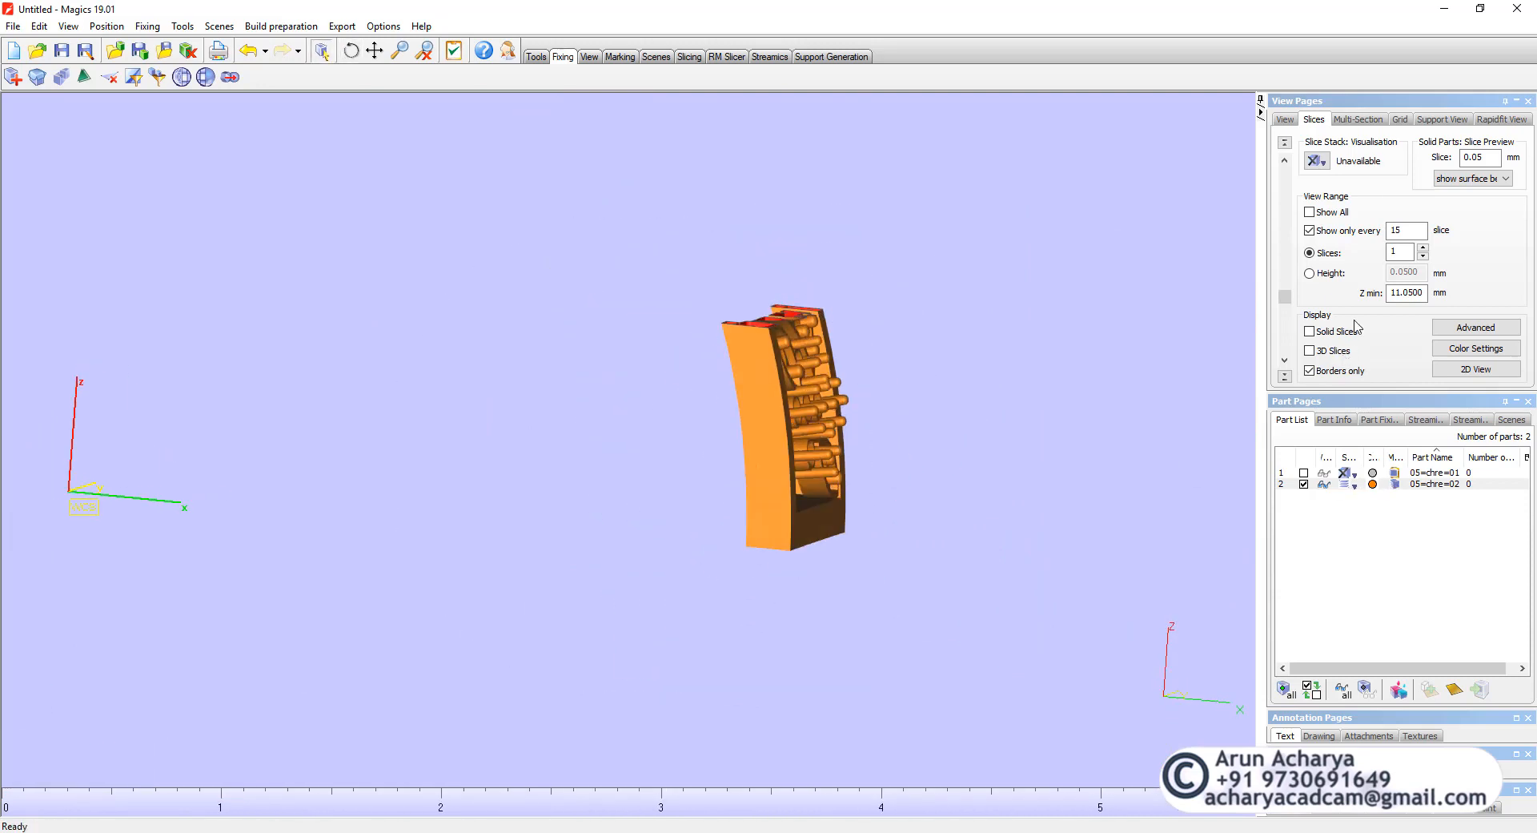
- Move the preview slice up to Z 22.5 mm and examine the interior of the rims and settings
drag(1285, 298, 1288, 241)
scroll(813, 521, down, 4)
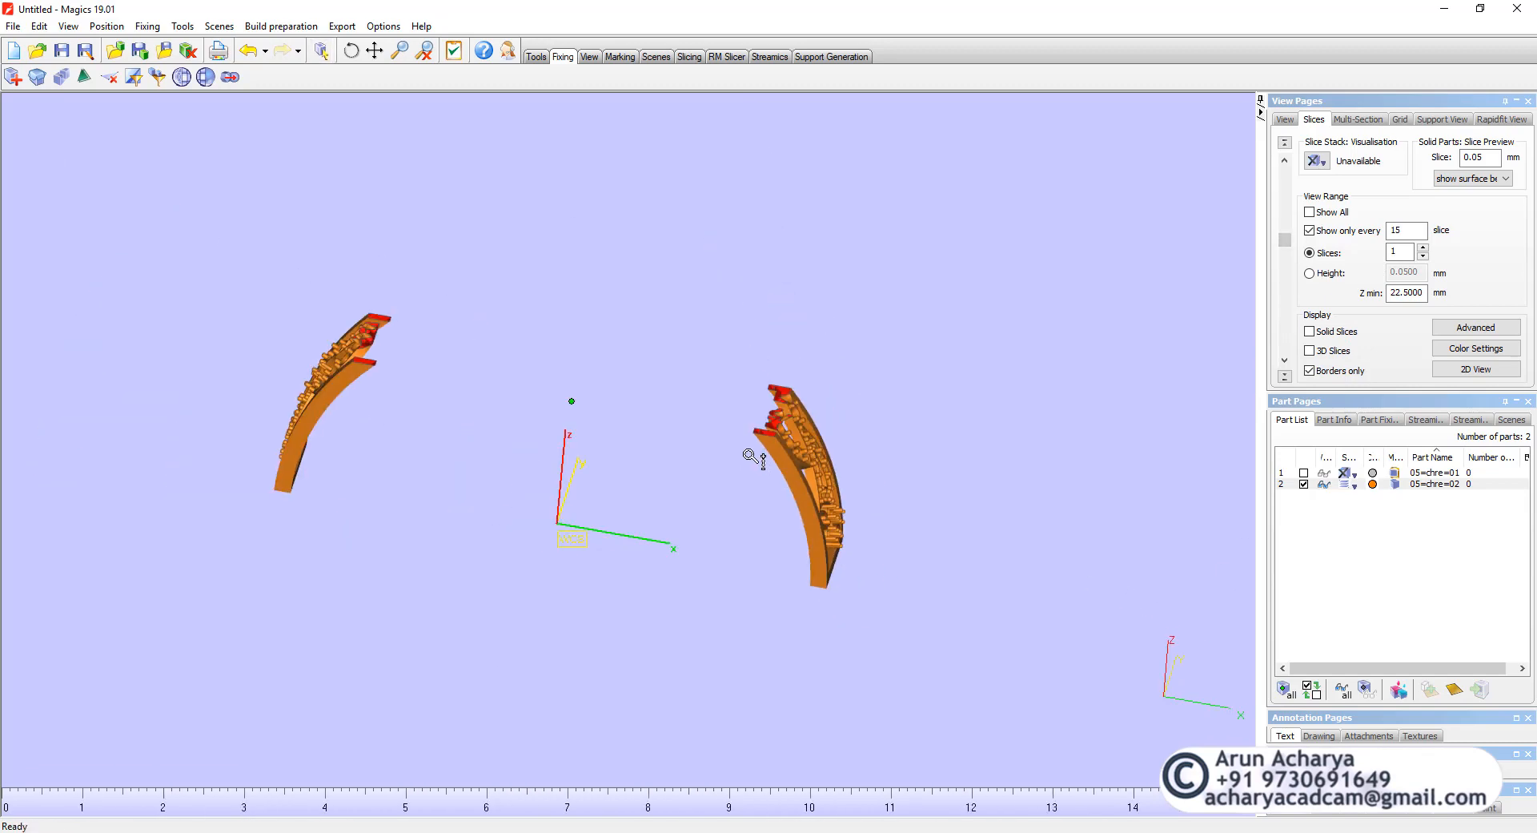
right_drag(752, 458, 784, 365)
scroll(857, 340, up, 5)
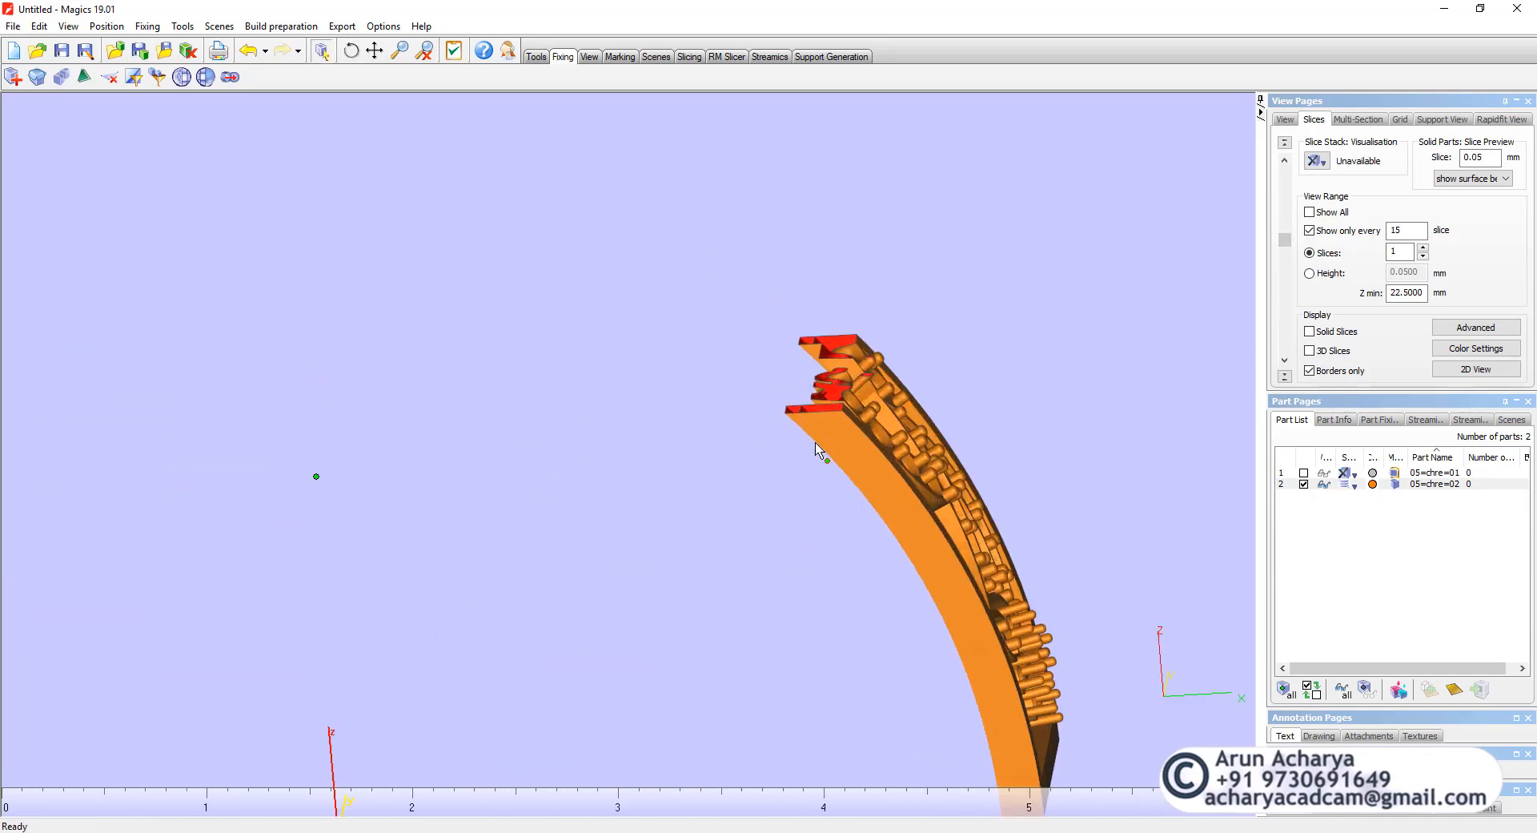
mouse_move(833, 422)
right_down()
mouse_move(820, 434)
mouse_move(814, 420)
right_up()
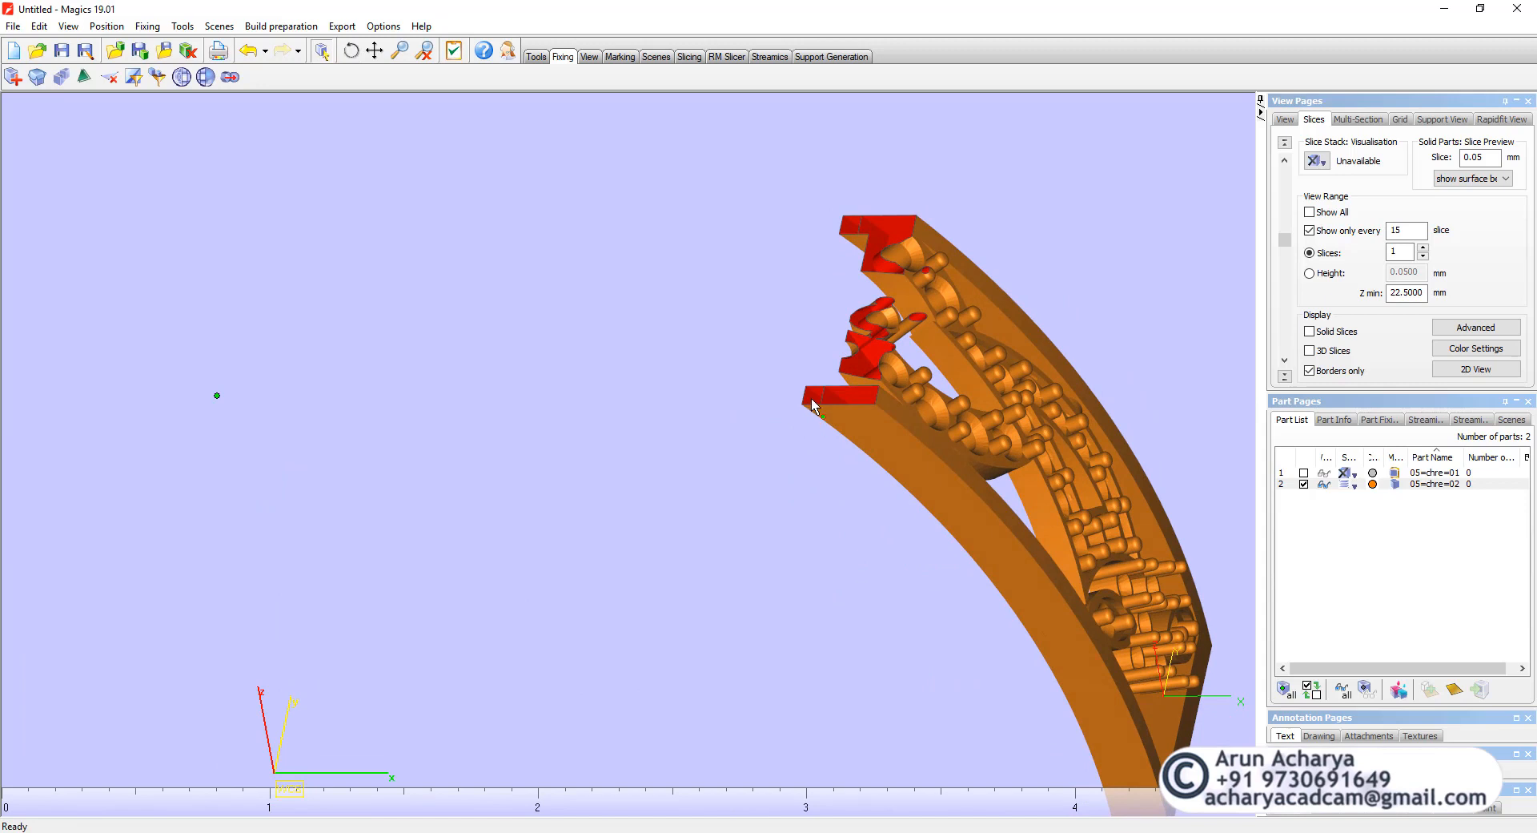
scroll(816, 381, down, 5)
scroll(812, 314, up, 5)
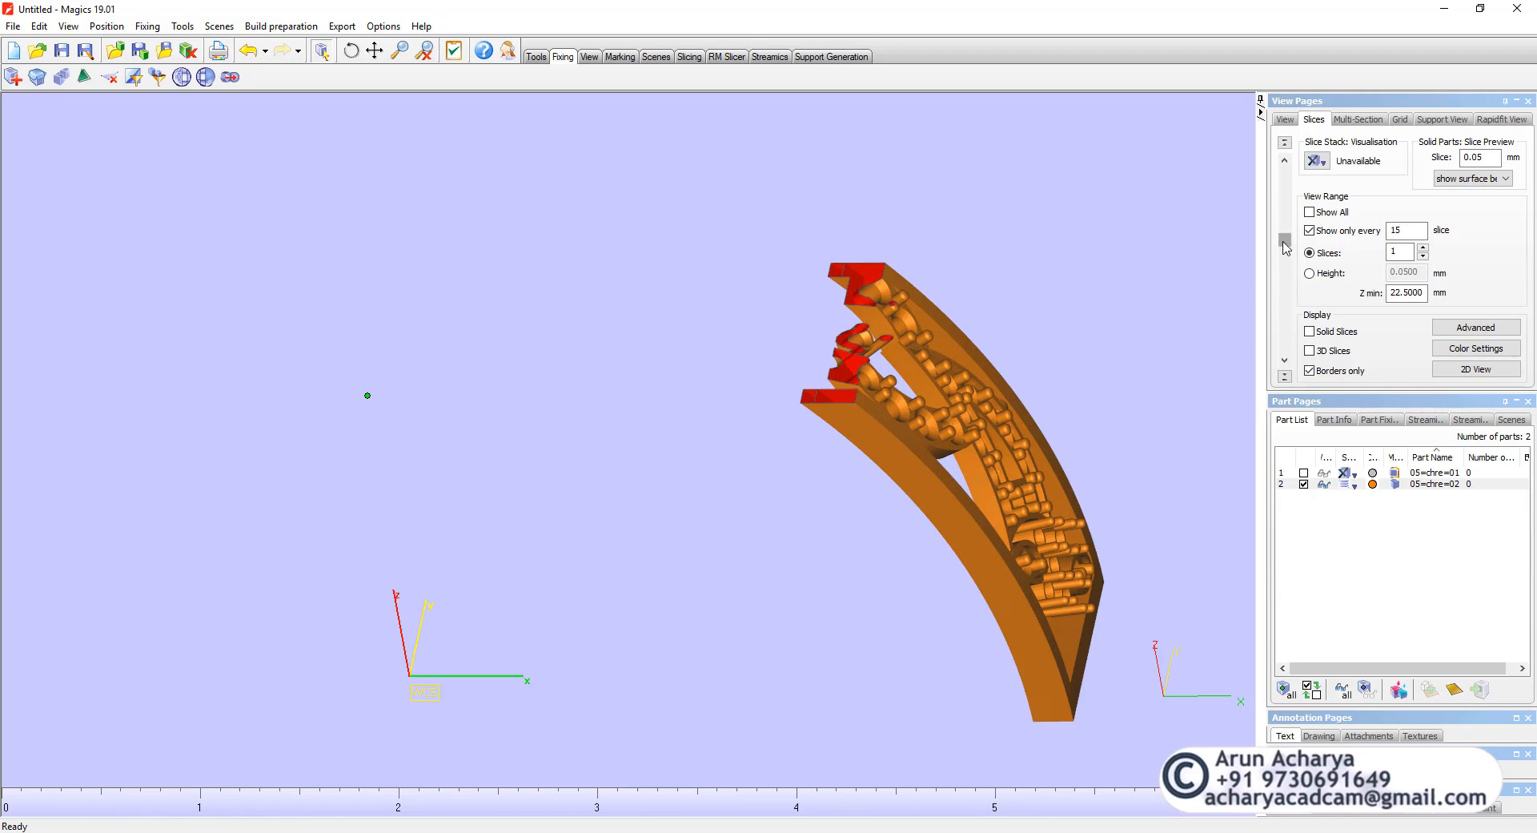
- Raise the preview slice to Z 33.25 mm and examine the section near the crown of the bangle
drag(1285, 245, 1286, 188)
scroll(588, 319, down, 3)
scroll(588, 319, up, 3)
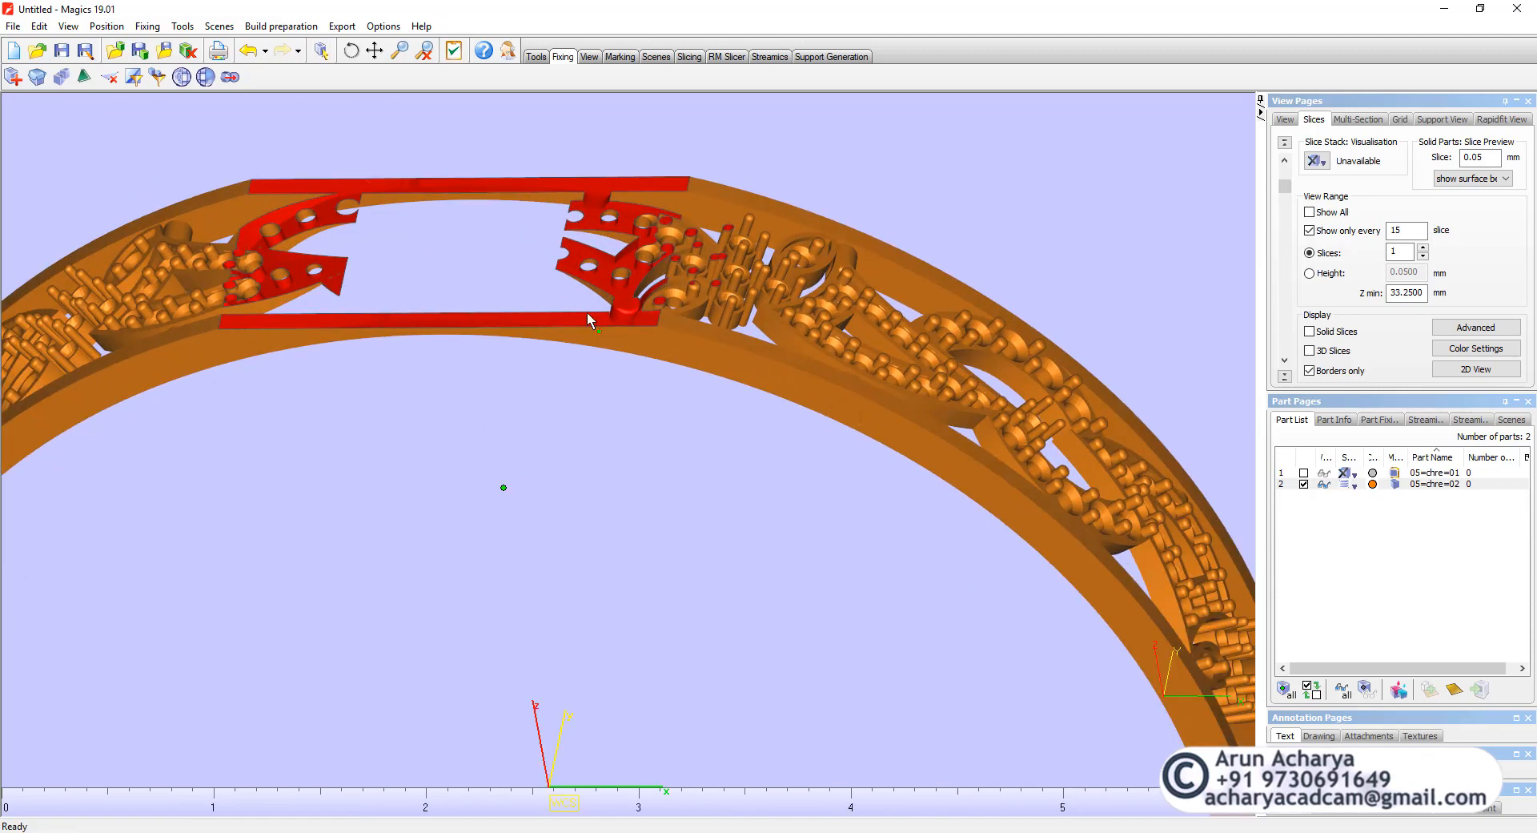
scroll(587, 313, down, 2)
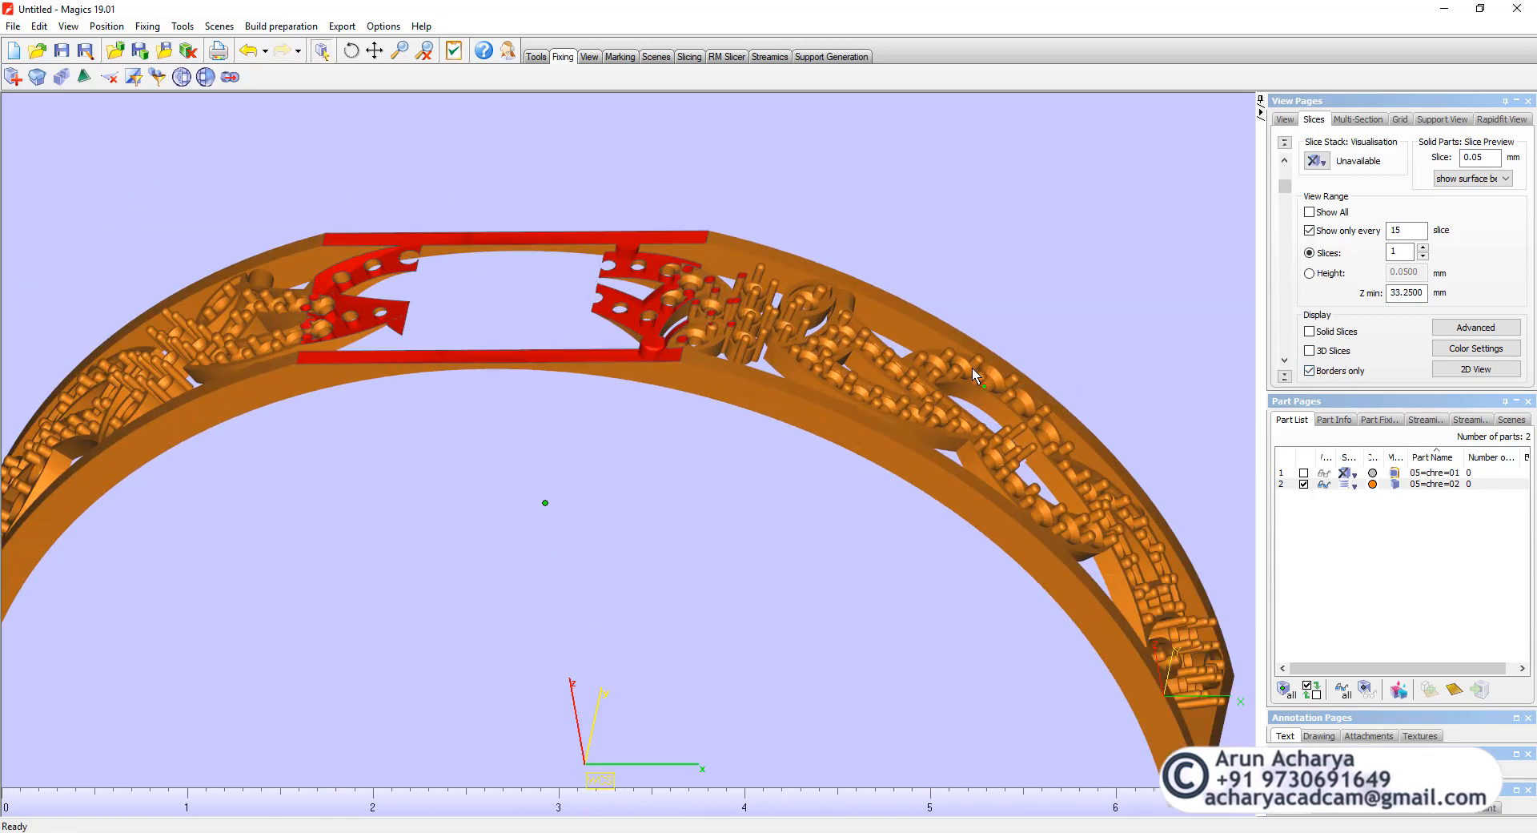
- Set the X multi-section to hide the side away from the origin, with a step of 0.5 mm
click(1372, 120)
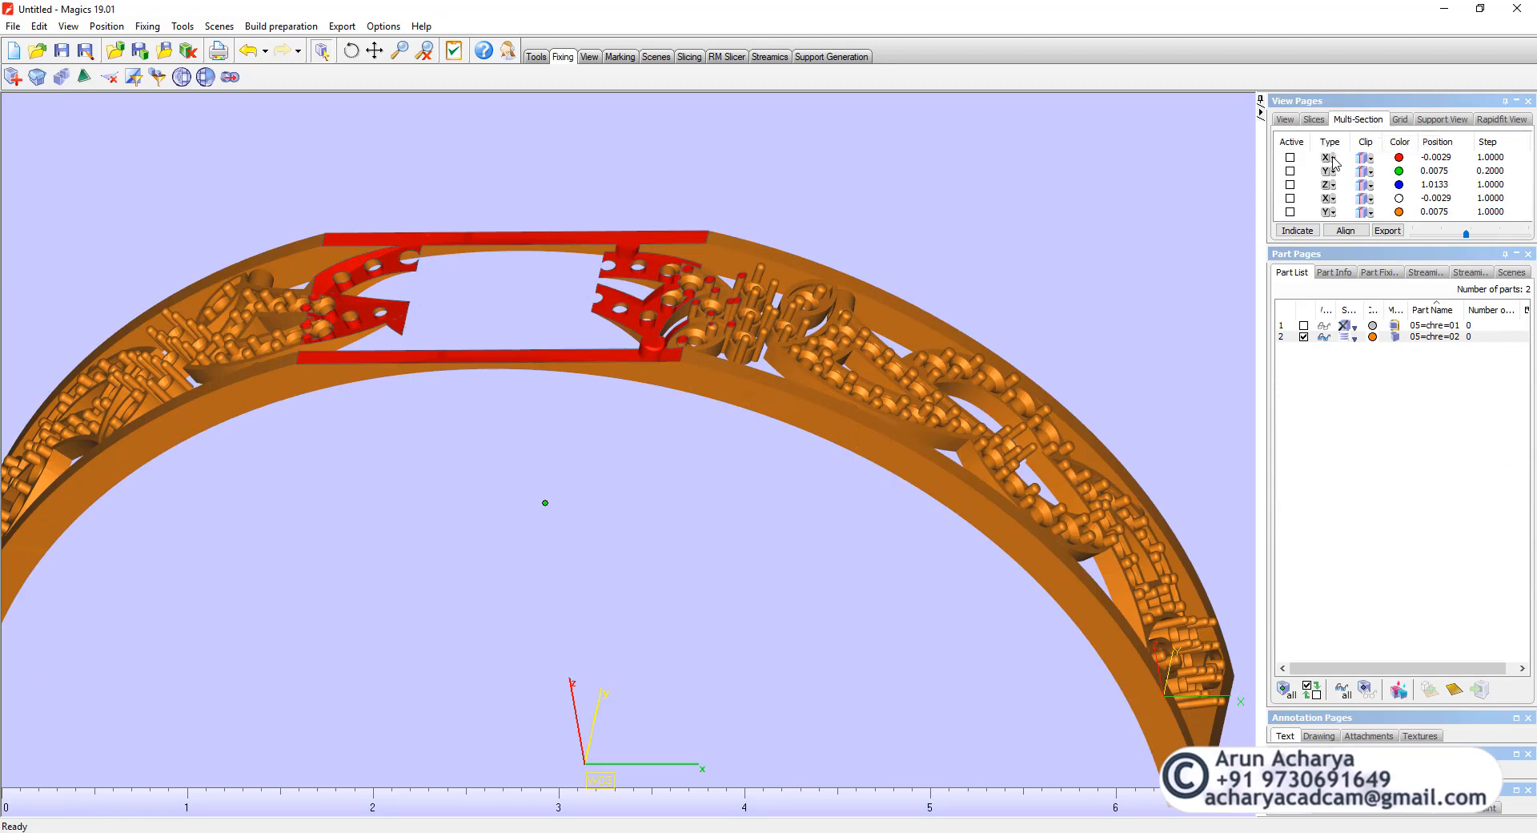
click(1333, 158)
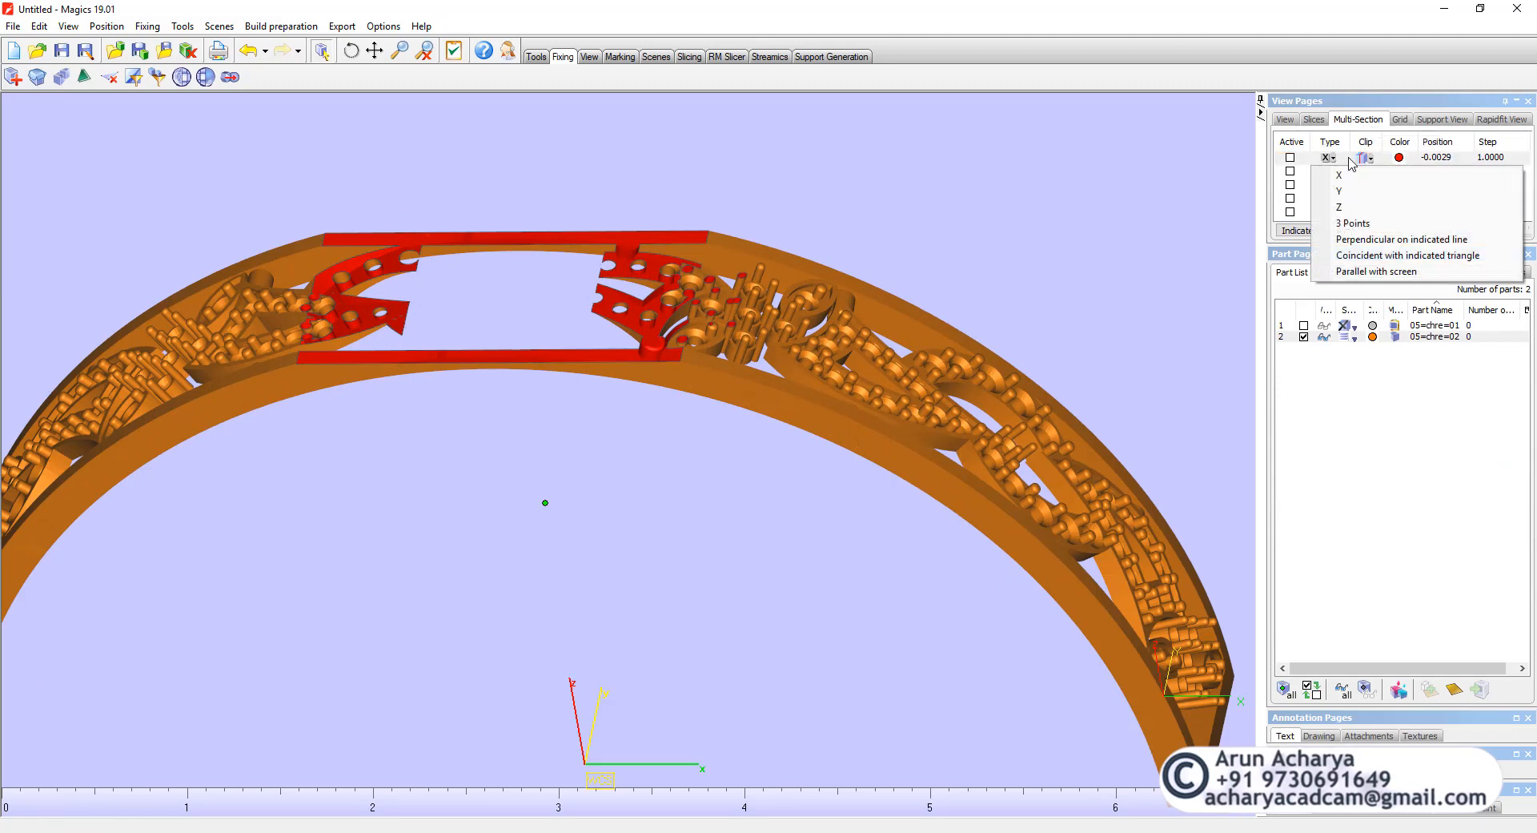
click(1367, 157)
click(1369, 157)
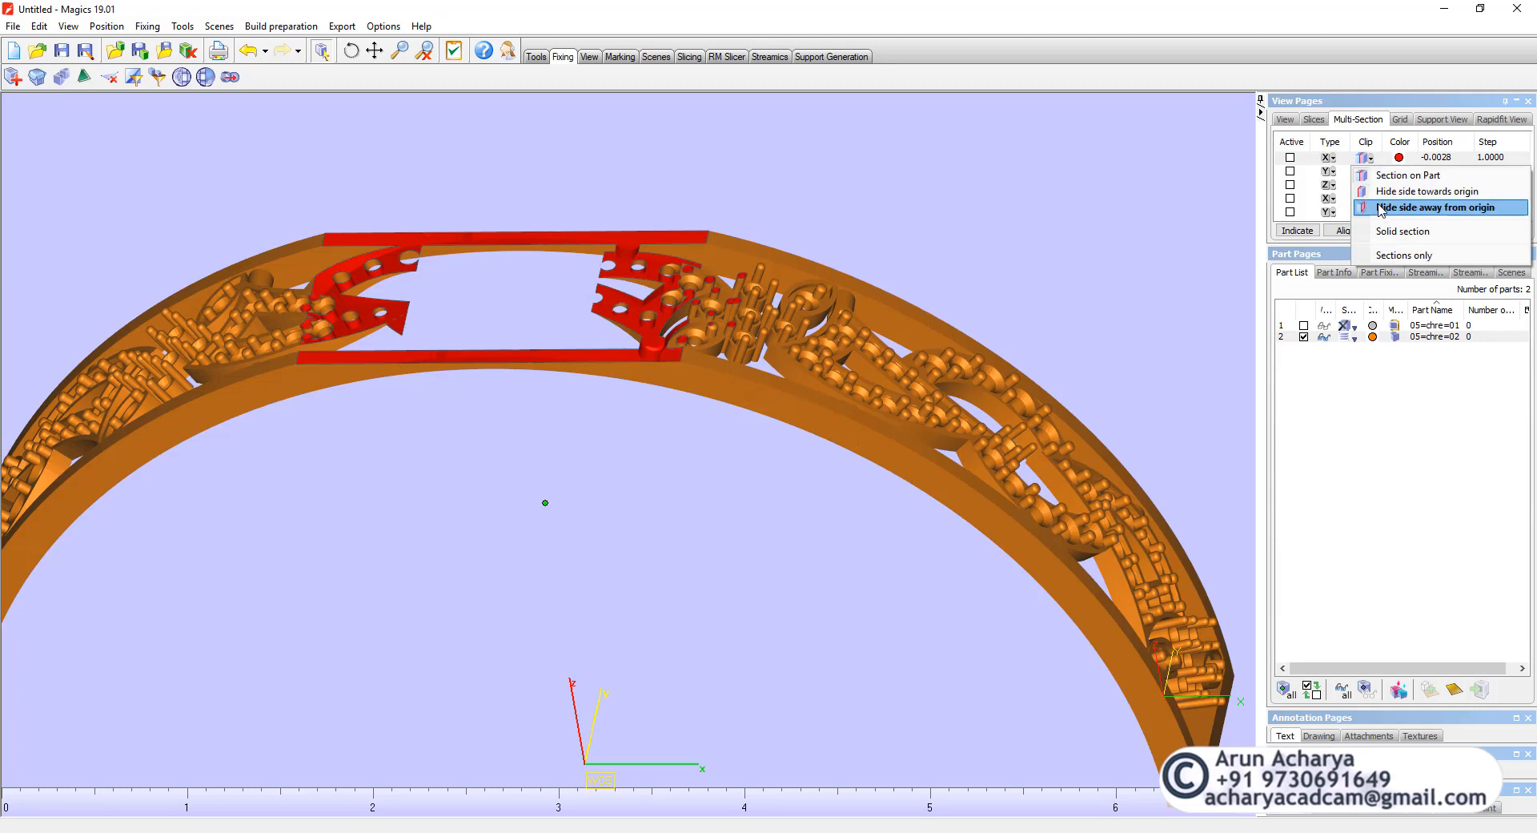
click(1380, 208)
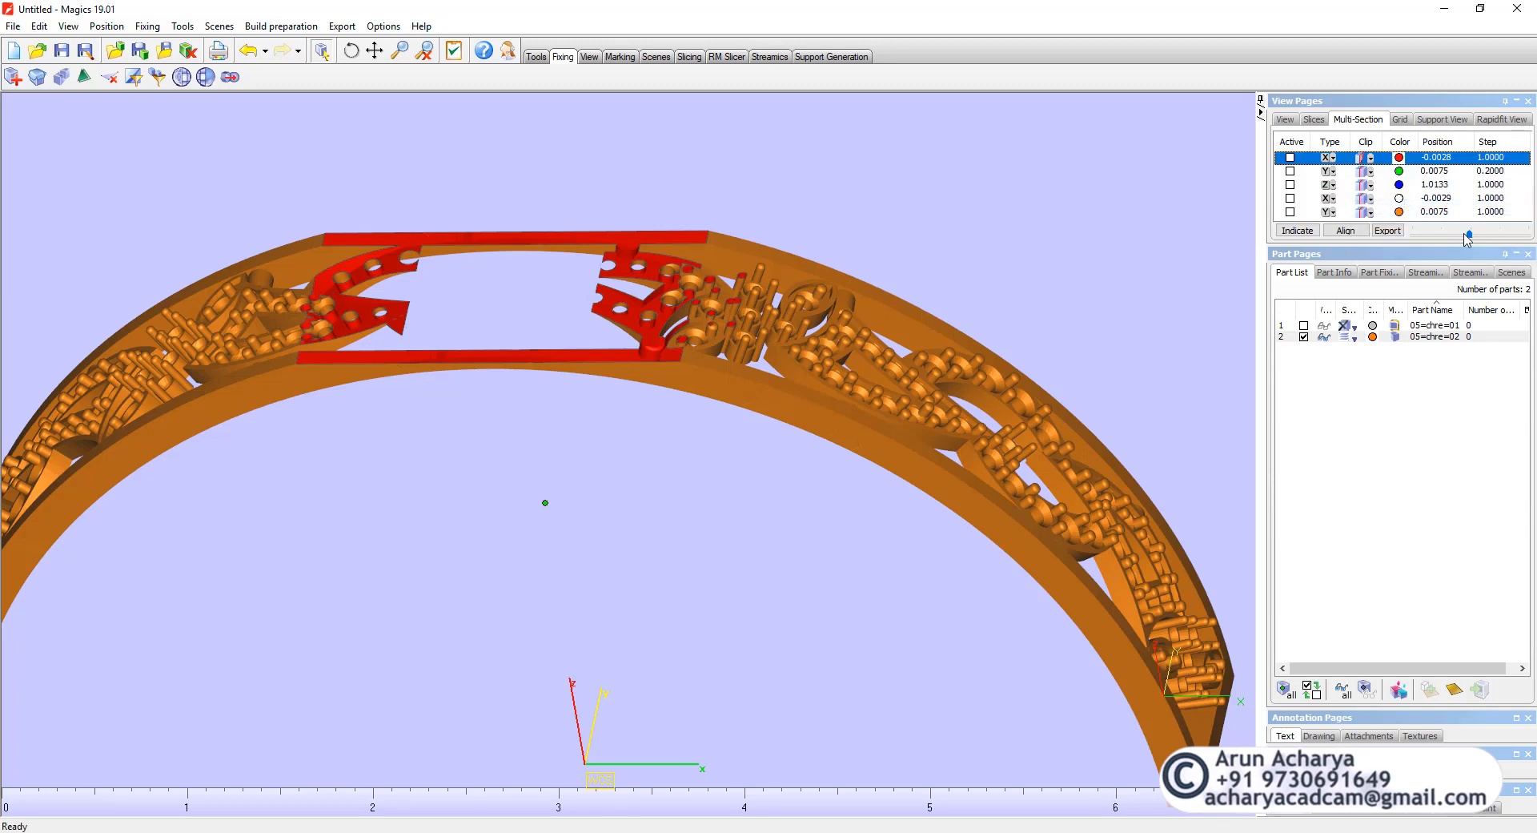
click(1492, 158)
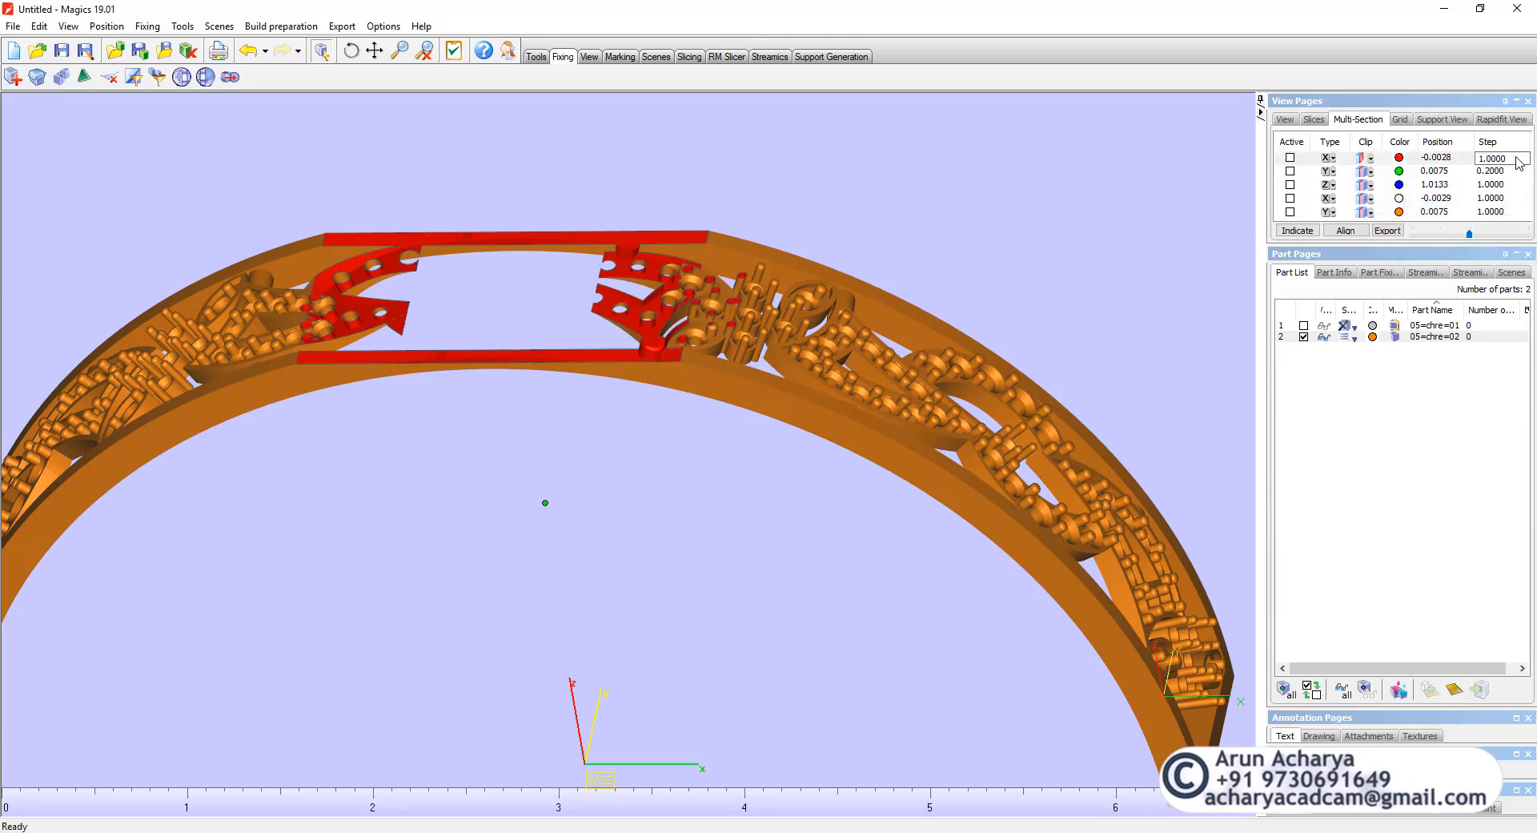
drag(1519, 161, 1463, 166)
text(.5)
key(Return)
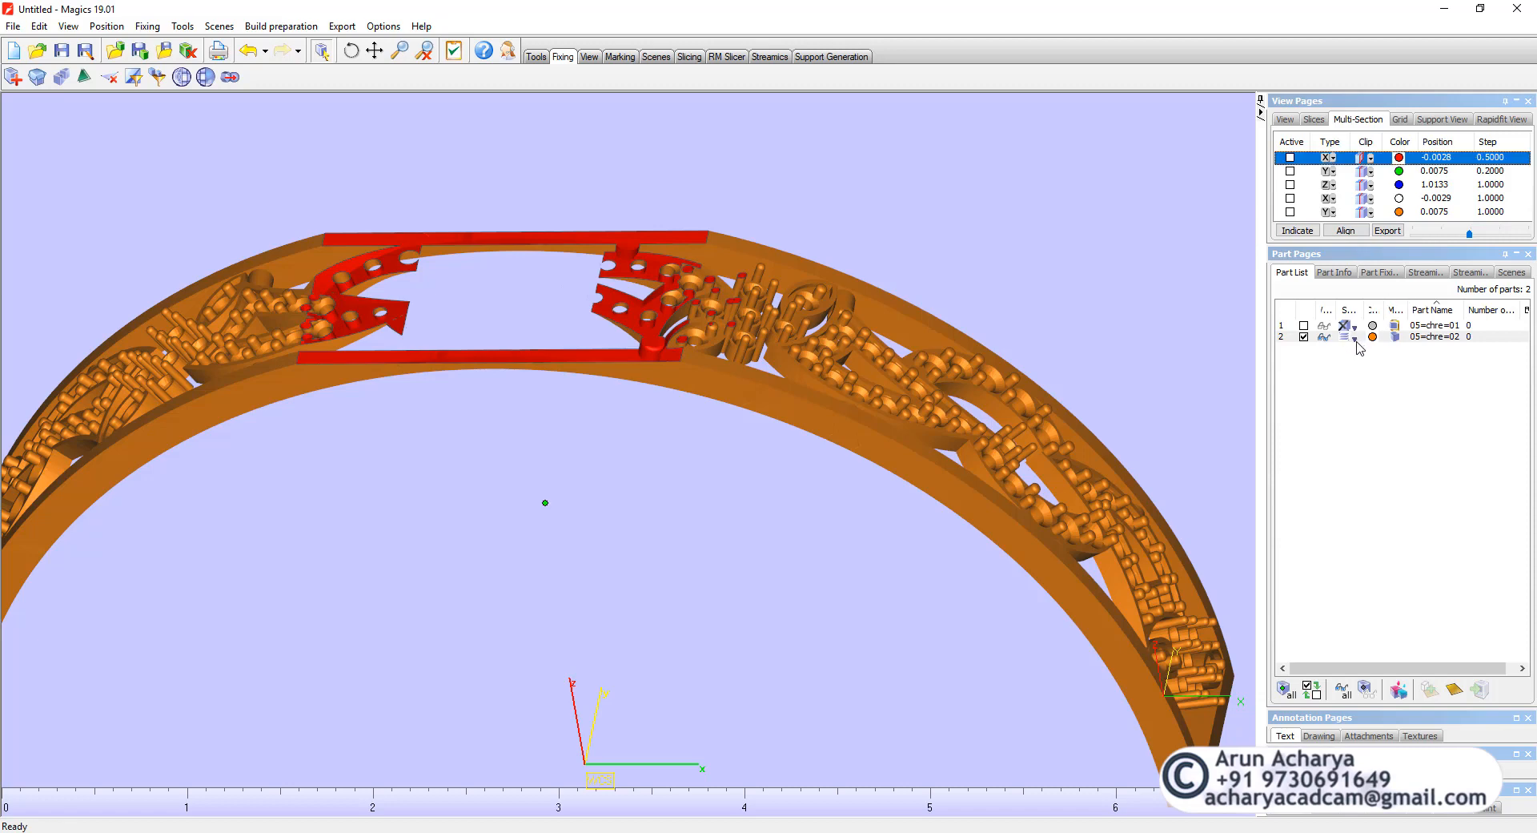
- Return part 05=chre=02 to full shaded display and activate the X section at position 1.0801
click(1355, 338)
click(1365, 367)
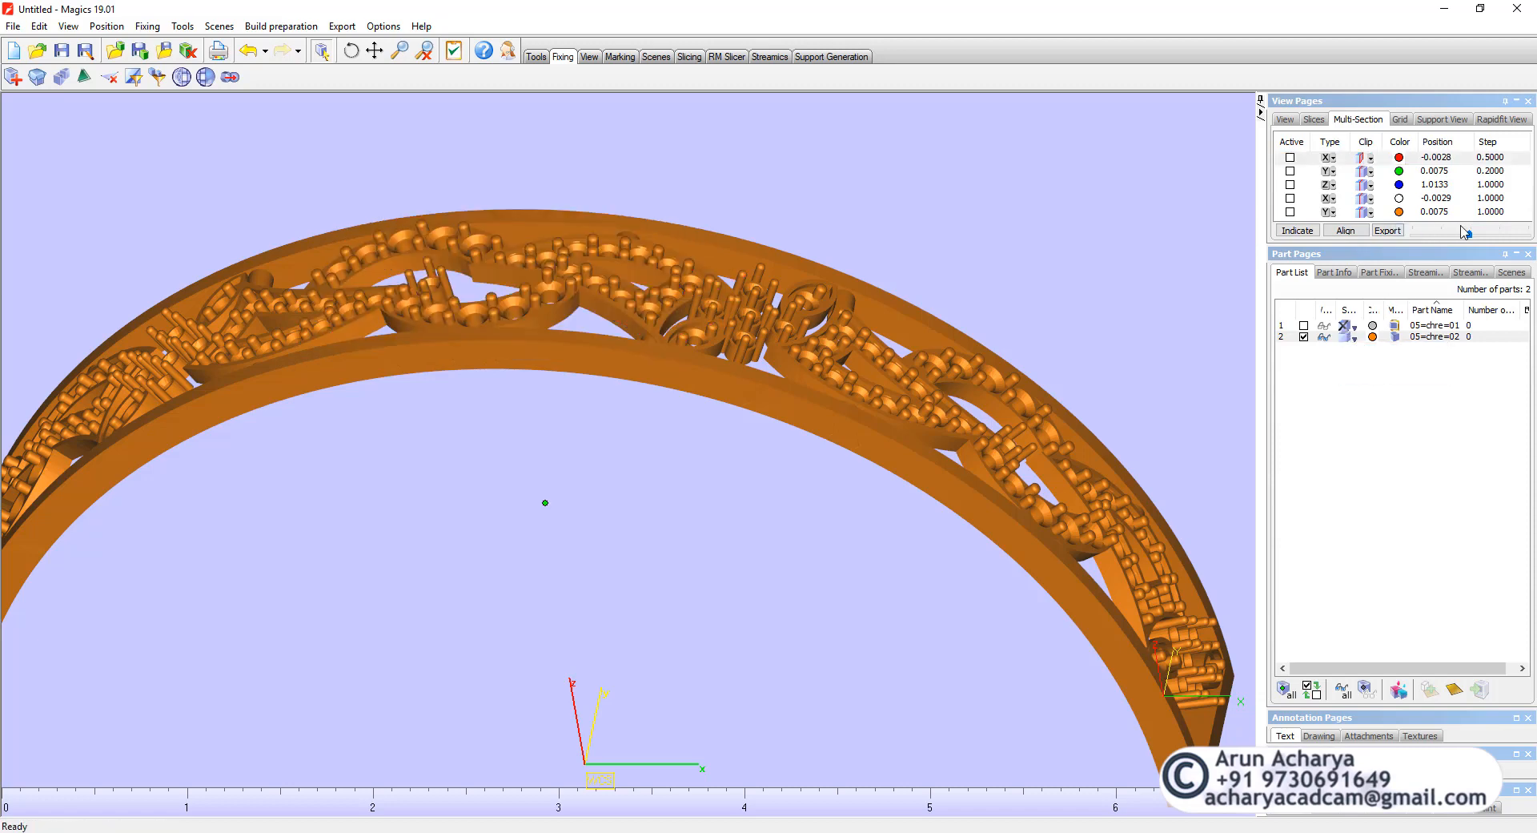
mouse_move(1471, 237)
mouse_down()
mouse_move(1458, 235)
mouse_move(1472, 234)
mouse_up()
click(1370, 159)
click(1289, 158)
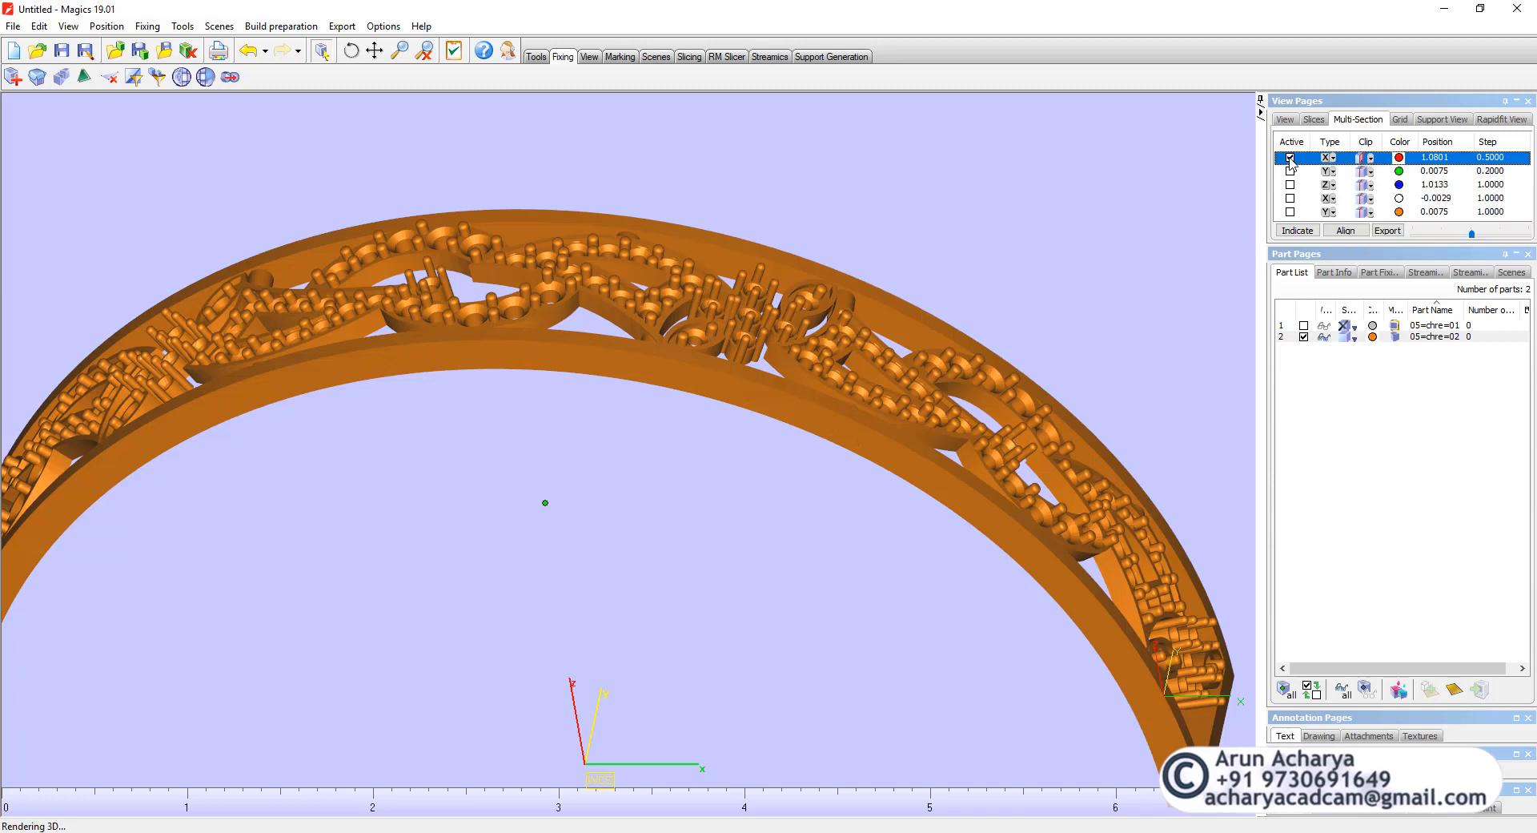
- Examine the cut faces of the rims and stone settings near the crown in the X section
right_drag(753, 386, 741, 366)
scroll(509, 336, up, 3)
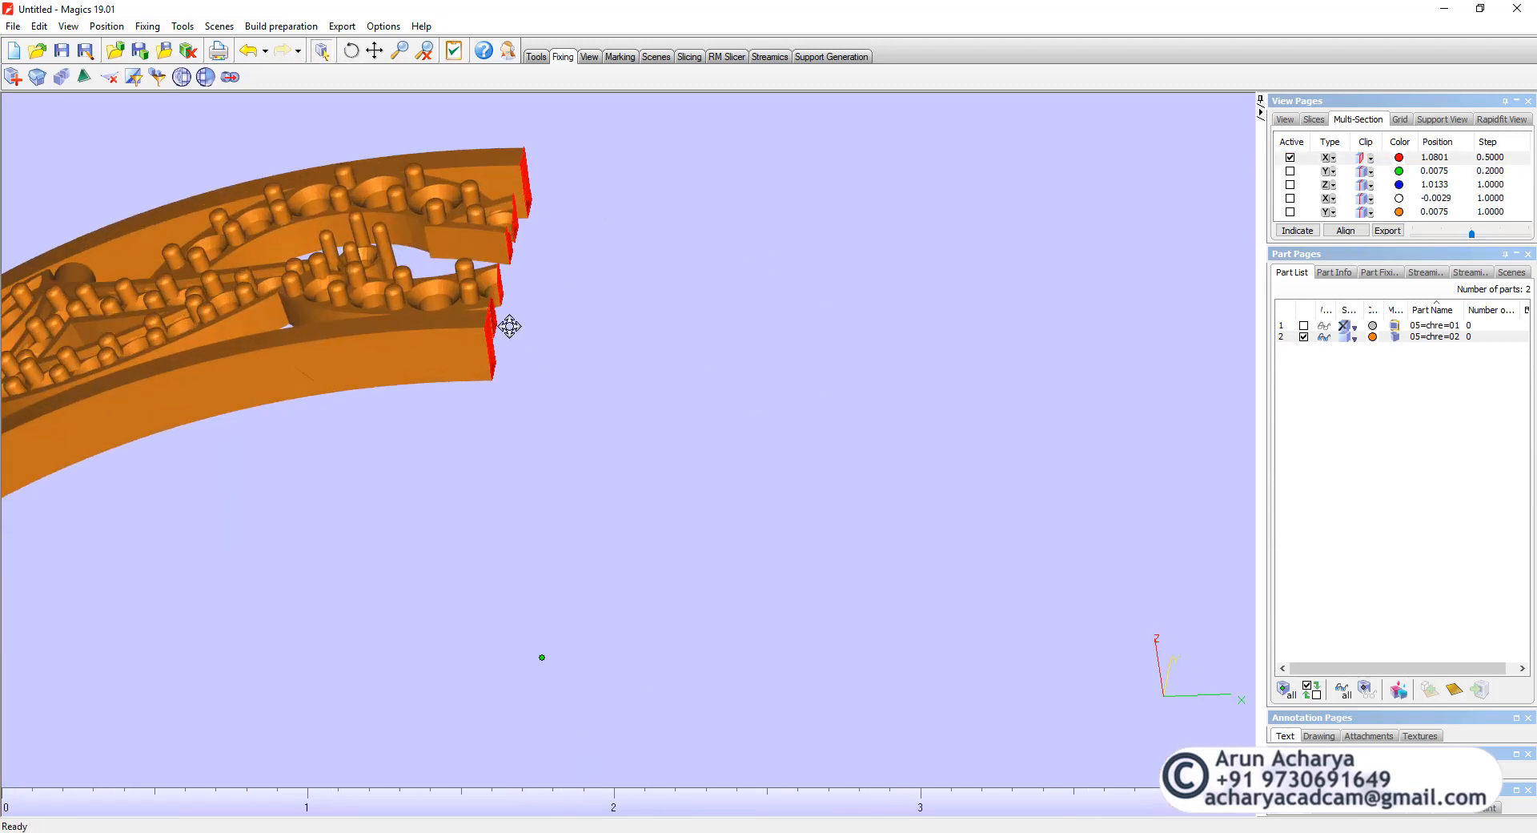
middle_drag(509, 327, 752, 380)
right_drag(752, 380, 634, 418)
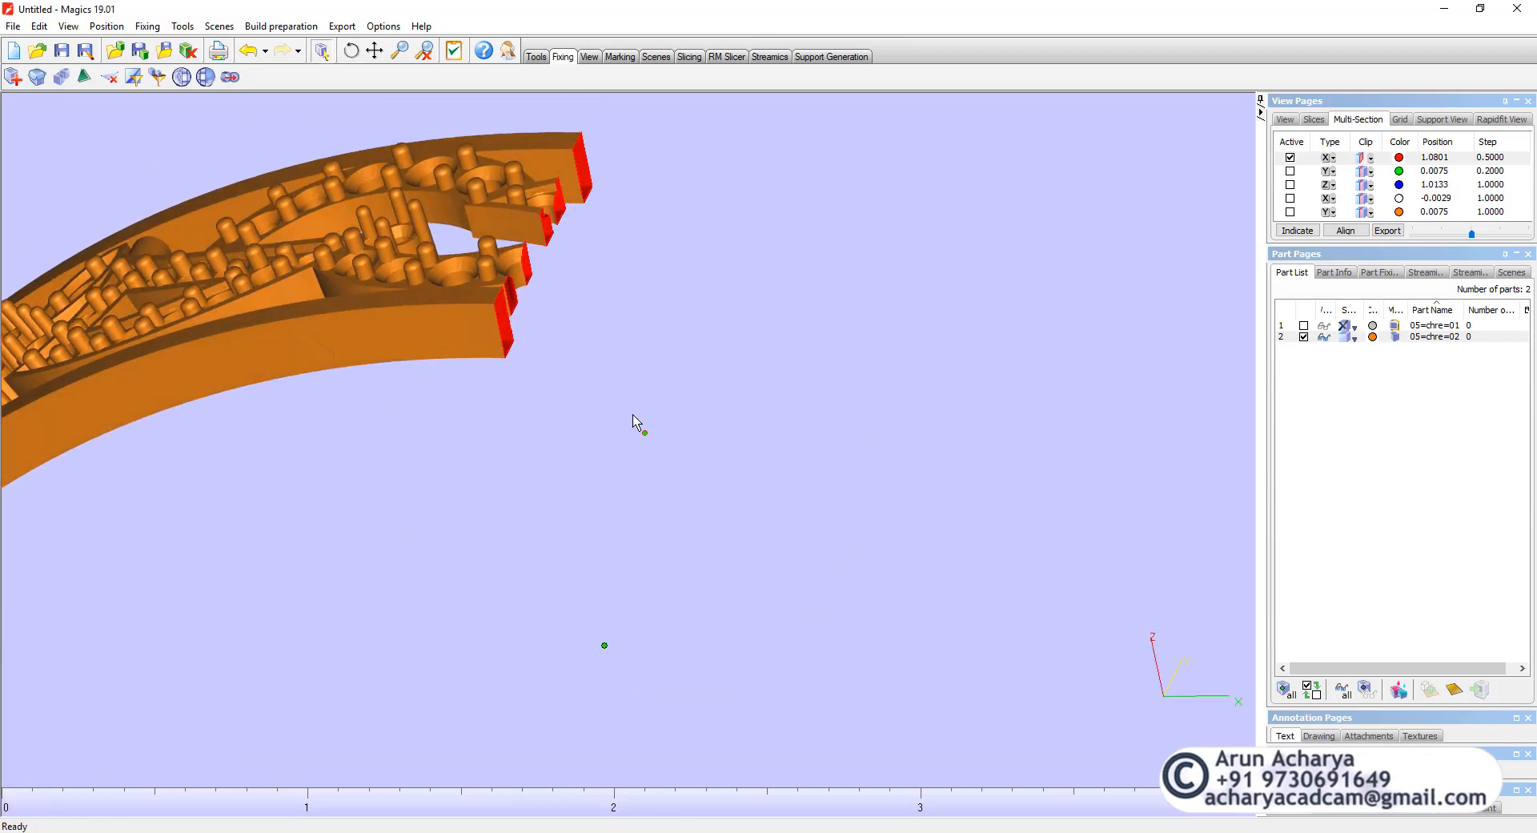
scroll(646, 433, up, 2)
scroll(672, 350, up, 2)
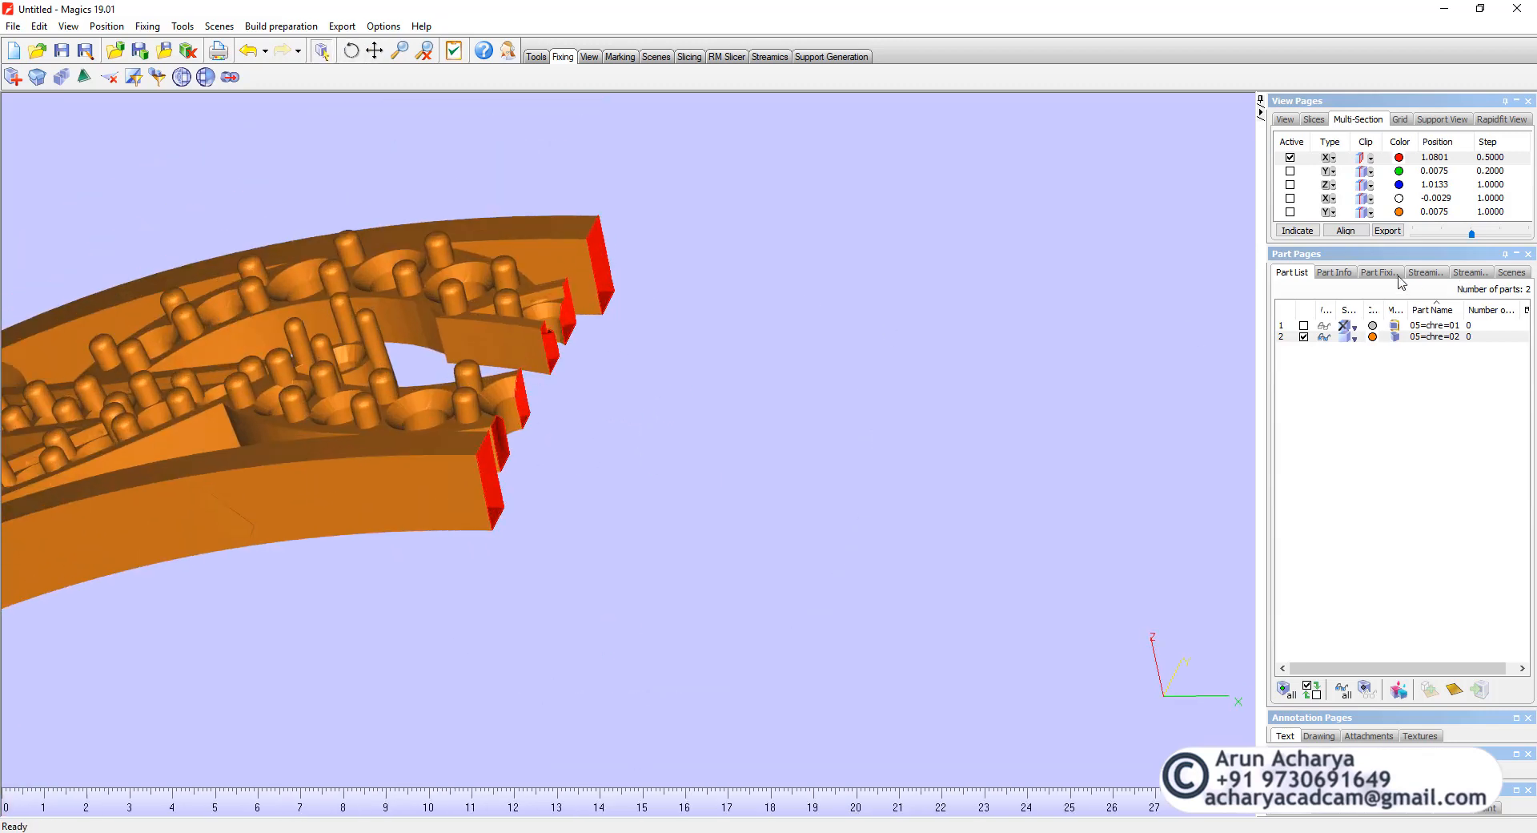
right_drag(722, 312, 685, 340)
scroll(685, 339, up, 2)
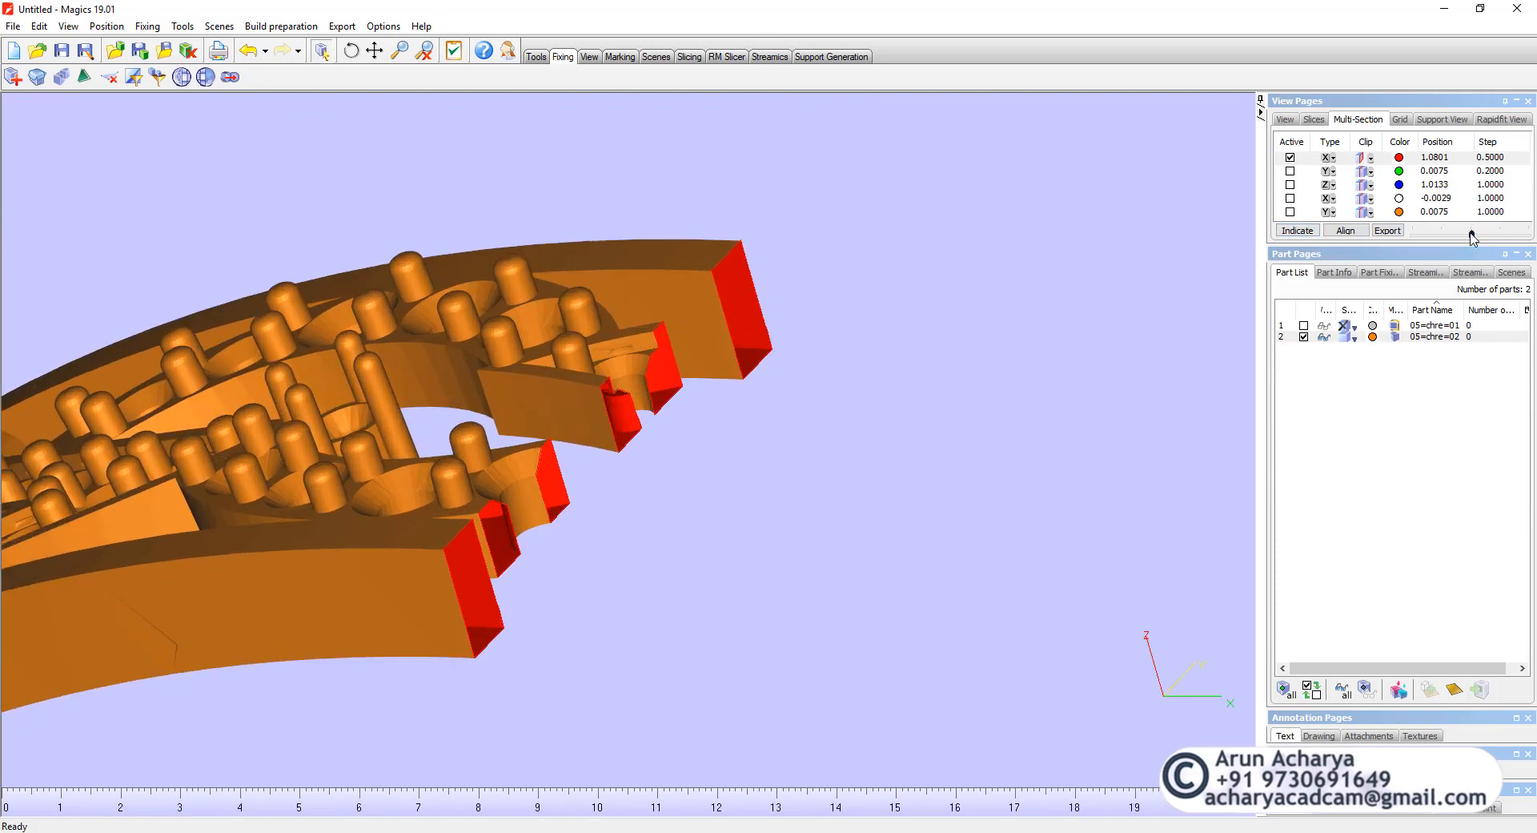
- Move the X section to position 0.3715 and inspect the cut through the rims and prongs
drag(1472, 236, 1470, 233)
scroll(1058, 310, down, 2)
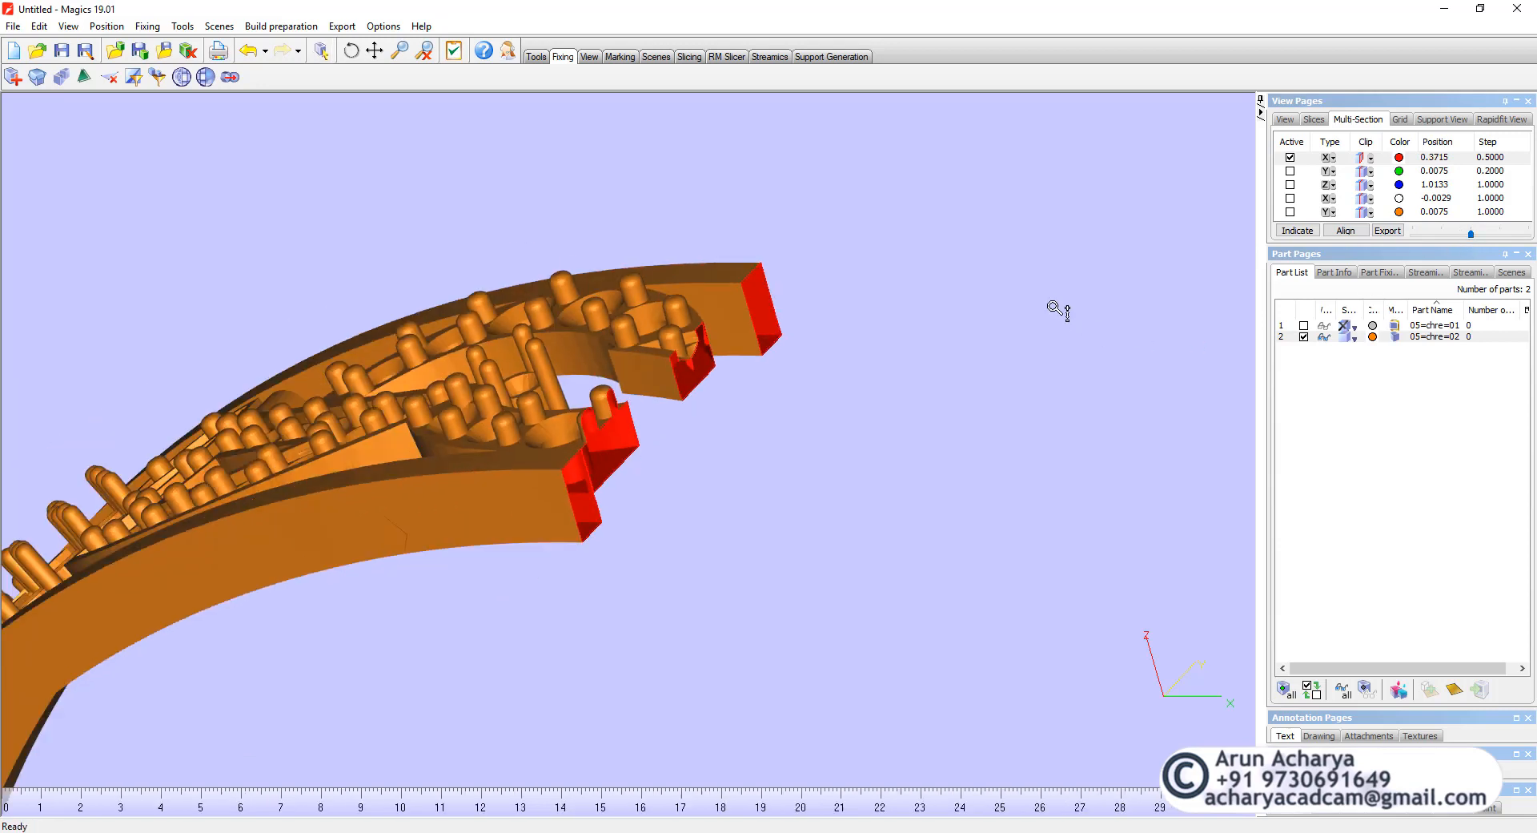
right_drag(766, 412, 798, 398)
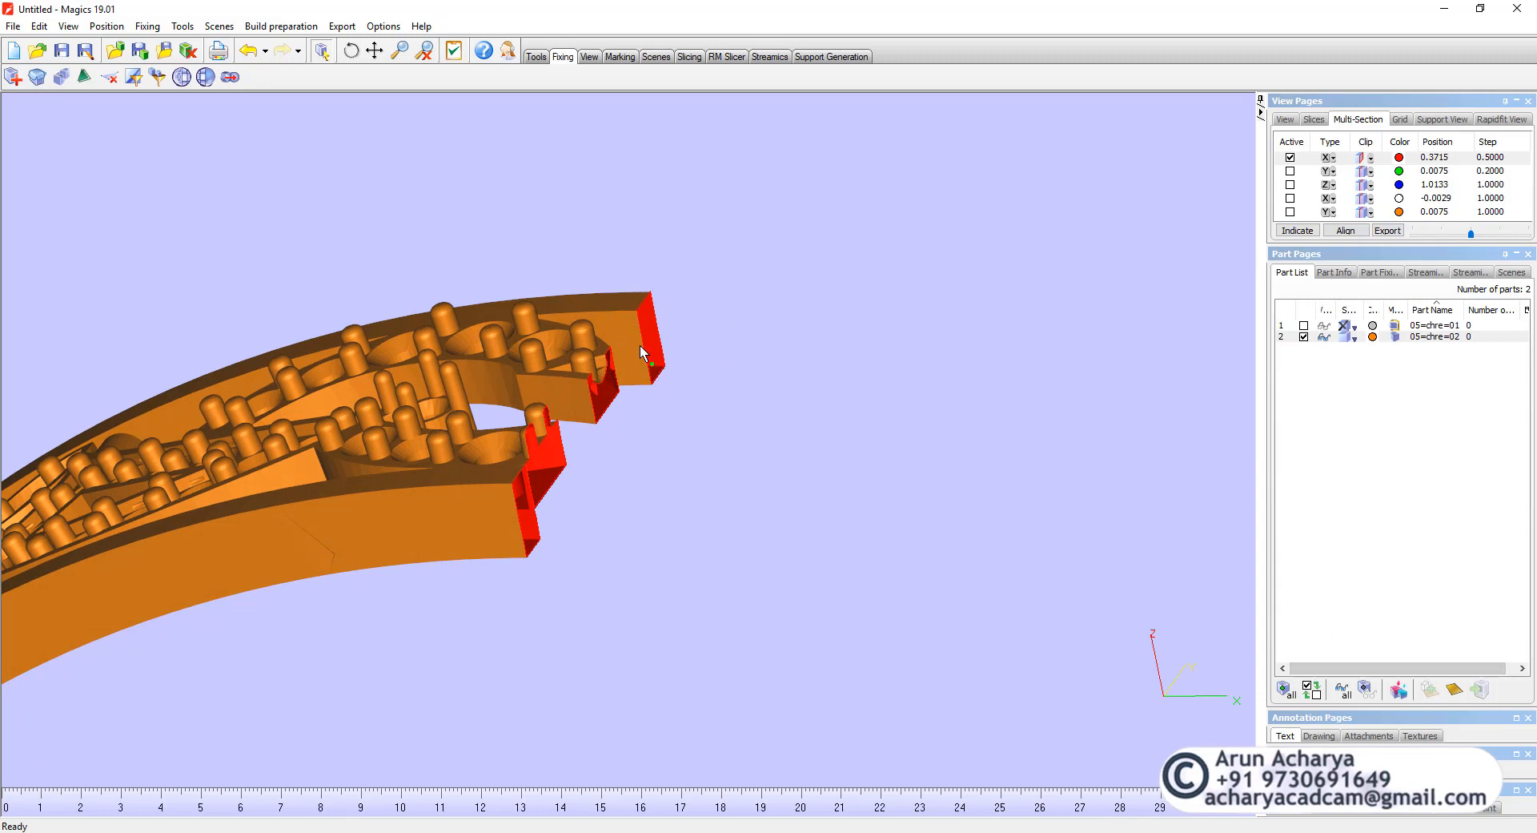
right_drag(641, 344, 611, 355)
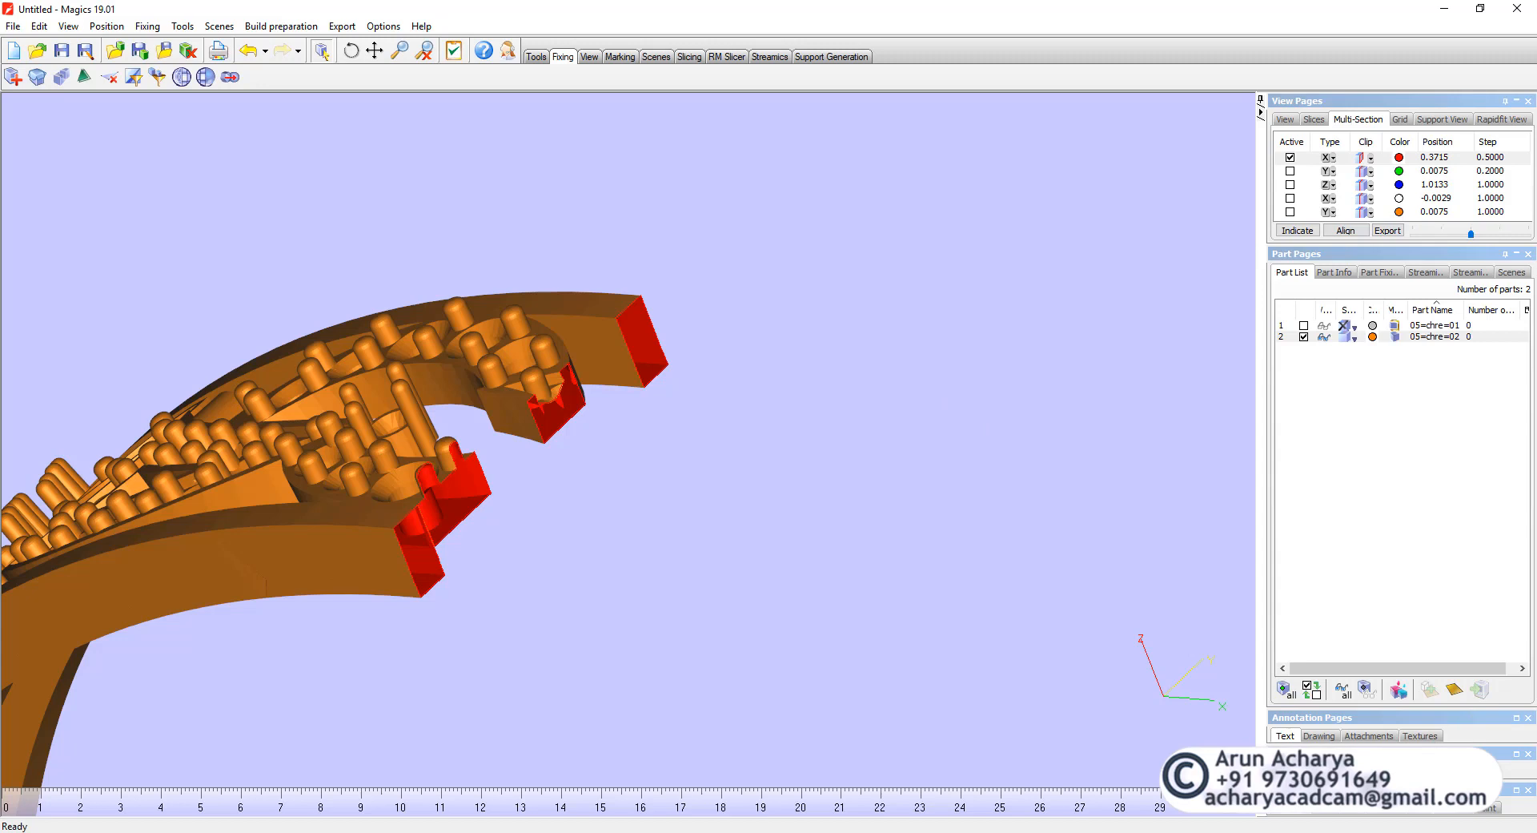
- Float the measurement window and measure the point-to-point distance across the cut face of the upper rim
drag(1389, 753, 991, 154)
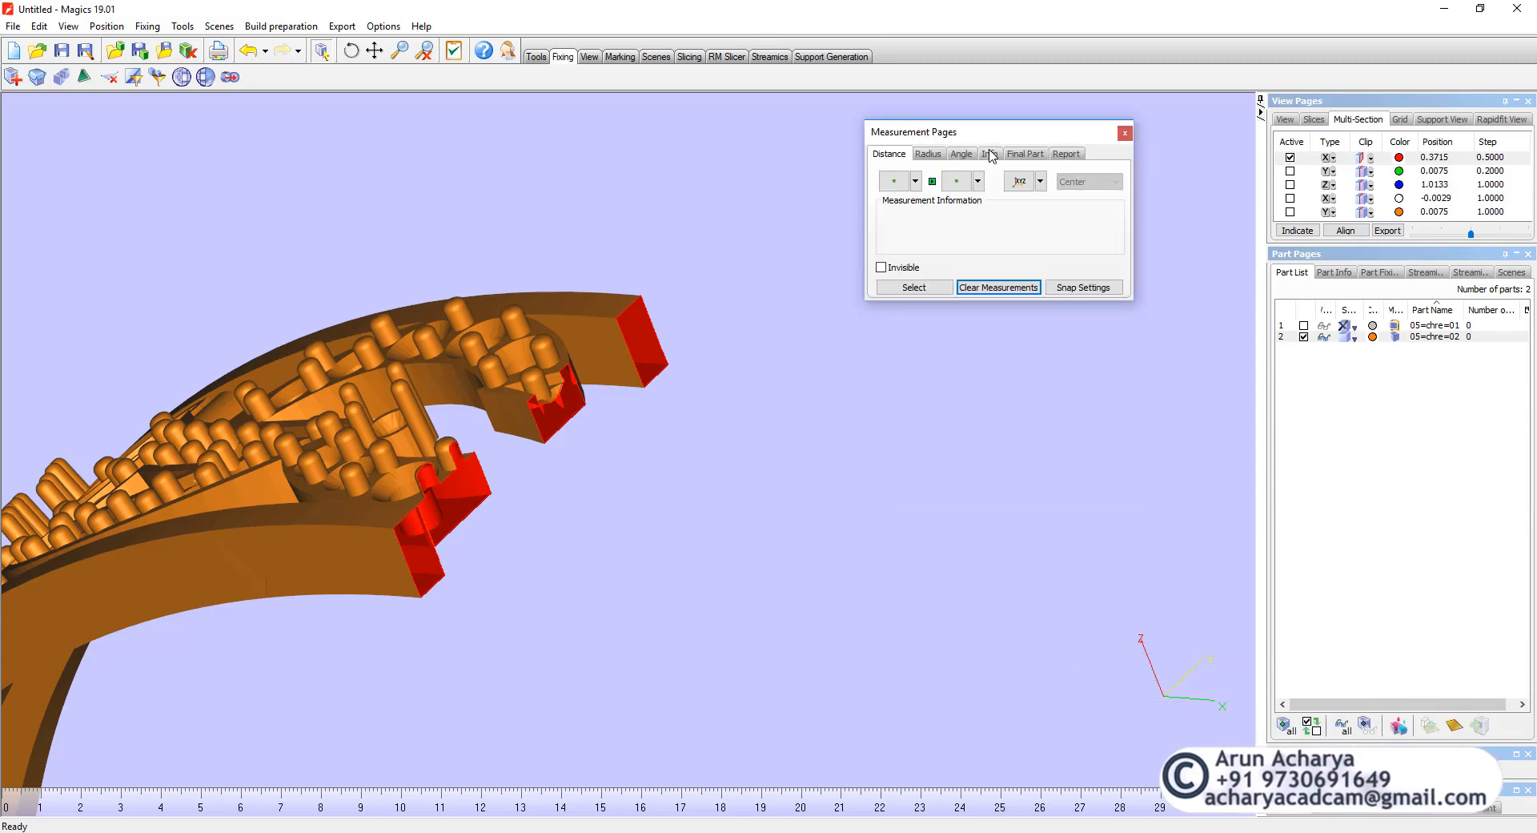
click(915, 181)
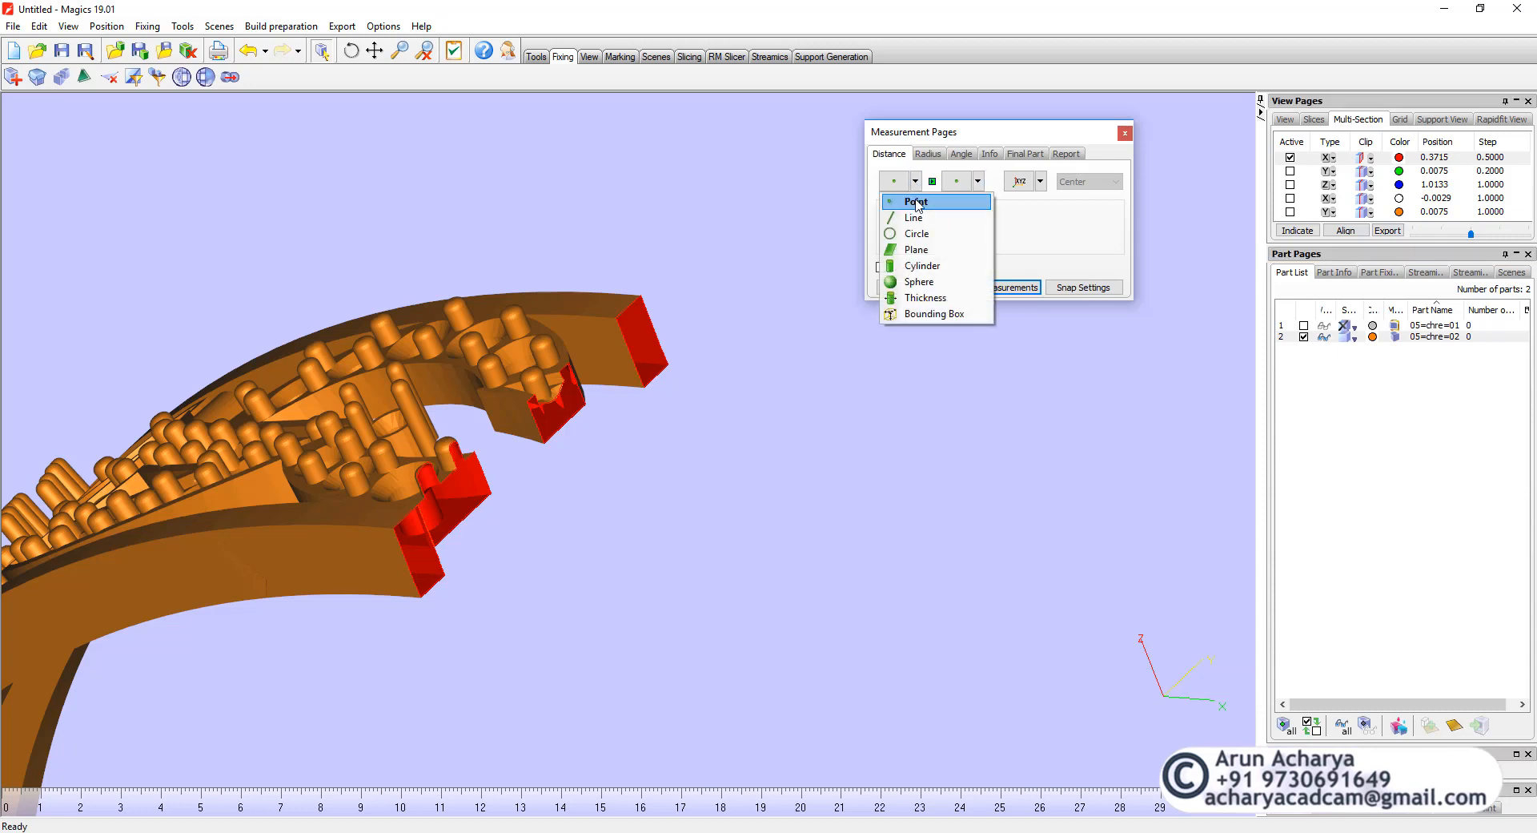
click(917, 203)
click(977, 181)
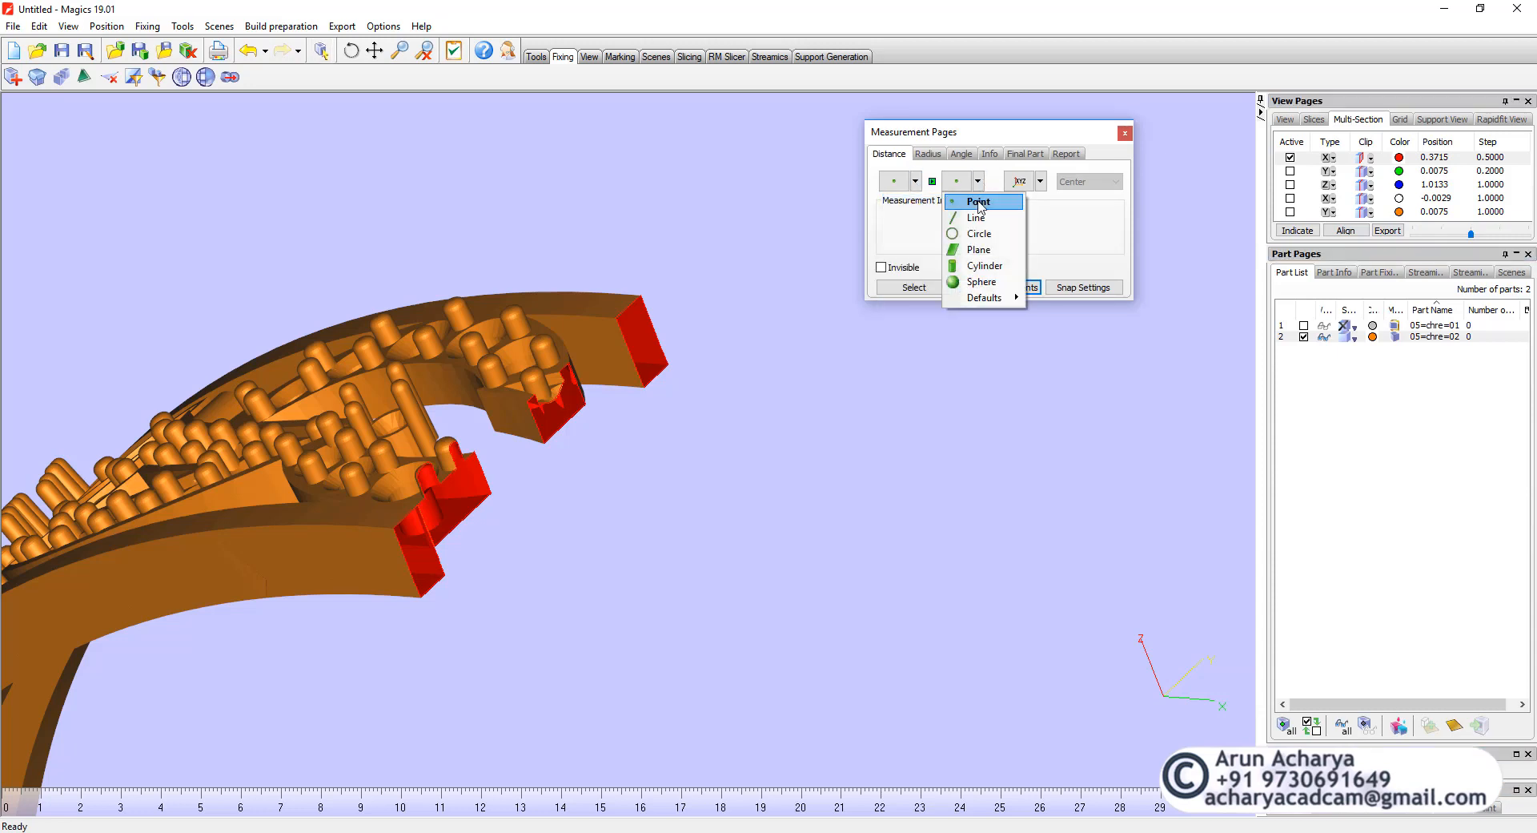
click(979, 204)
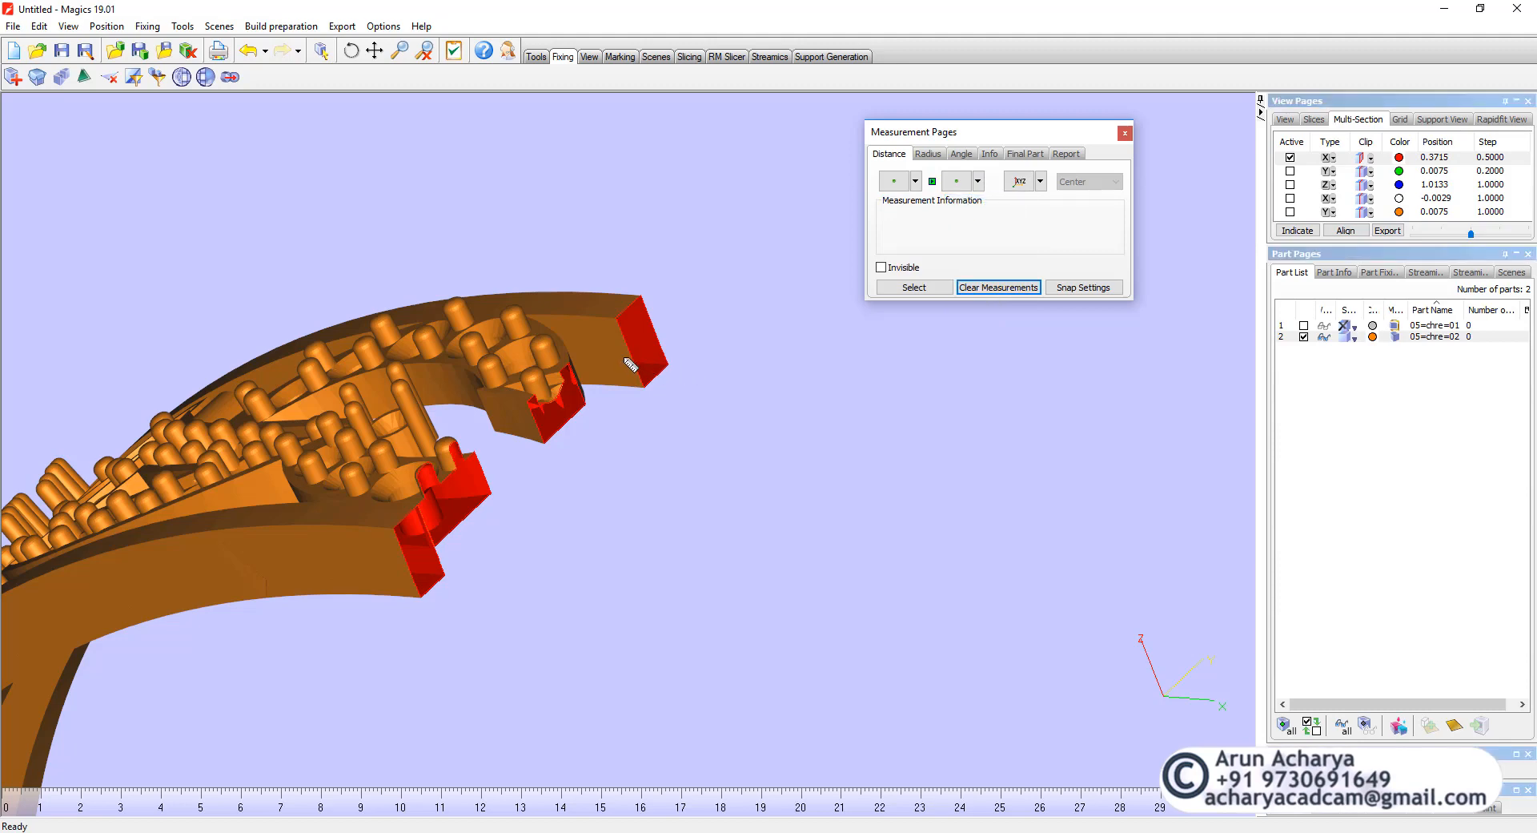
click(652, 357)
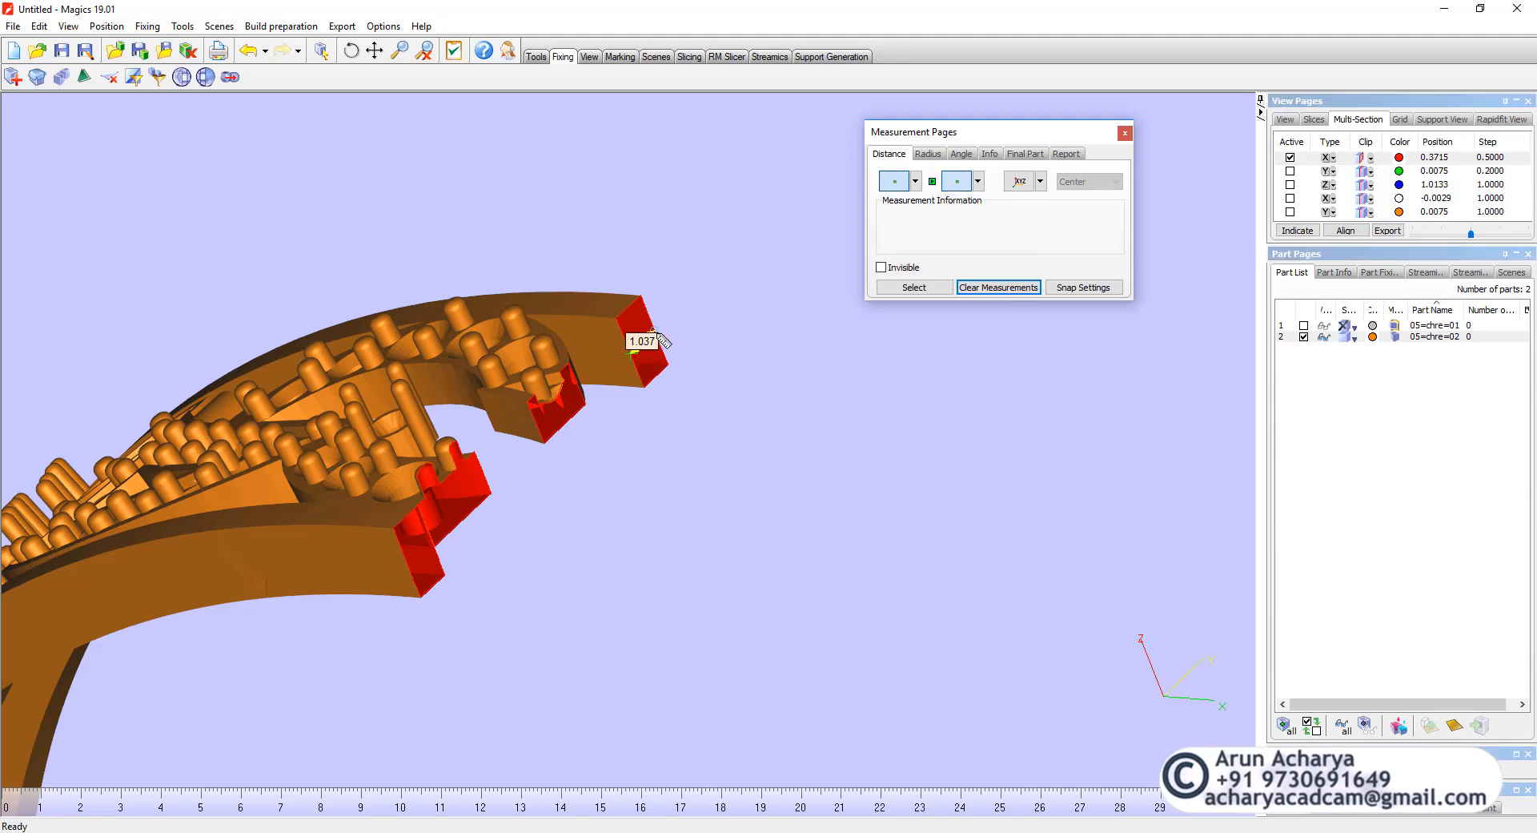
click(707, 341)
scroll(697, 396, up, 6)
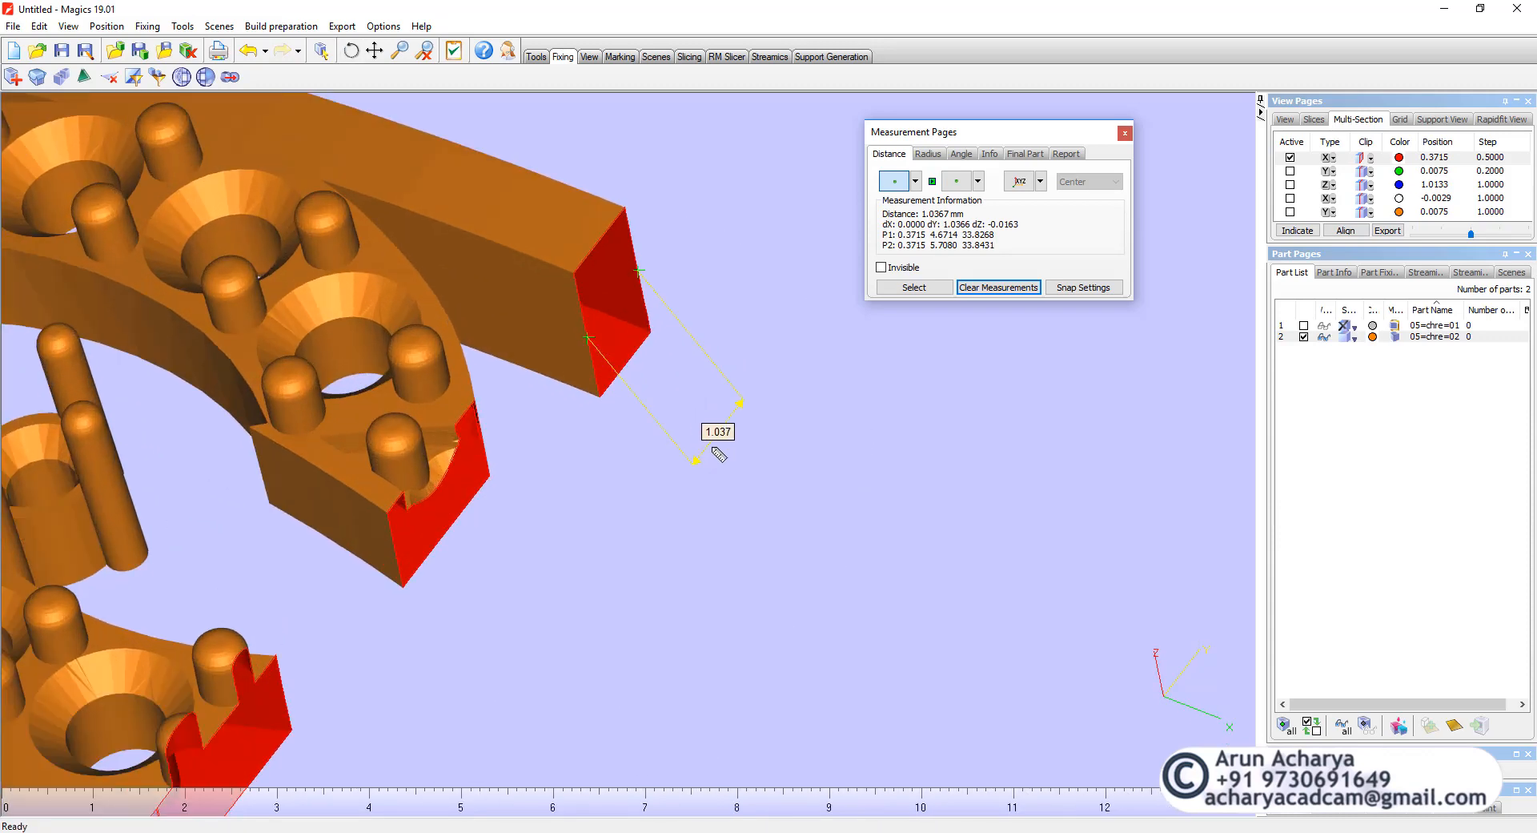
- Measure the thickness of two prongs in the upper row of stone settings near the cut
click(915, 181)
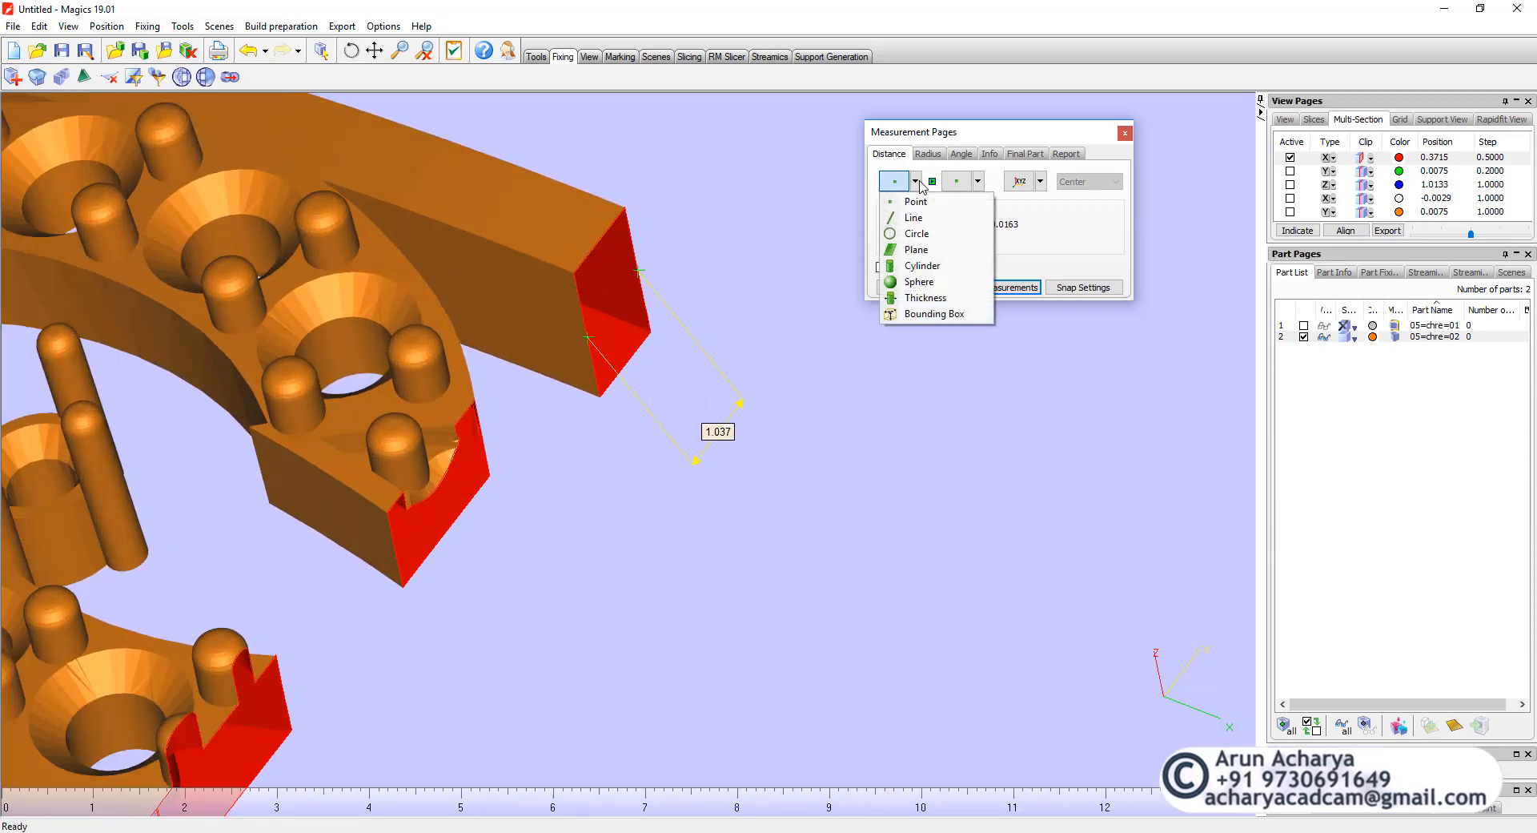
click(926, 297)
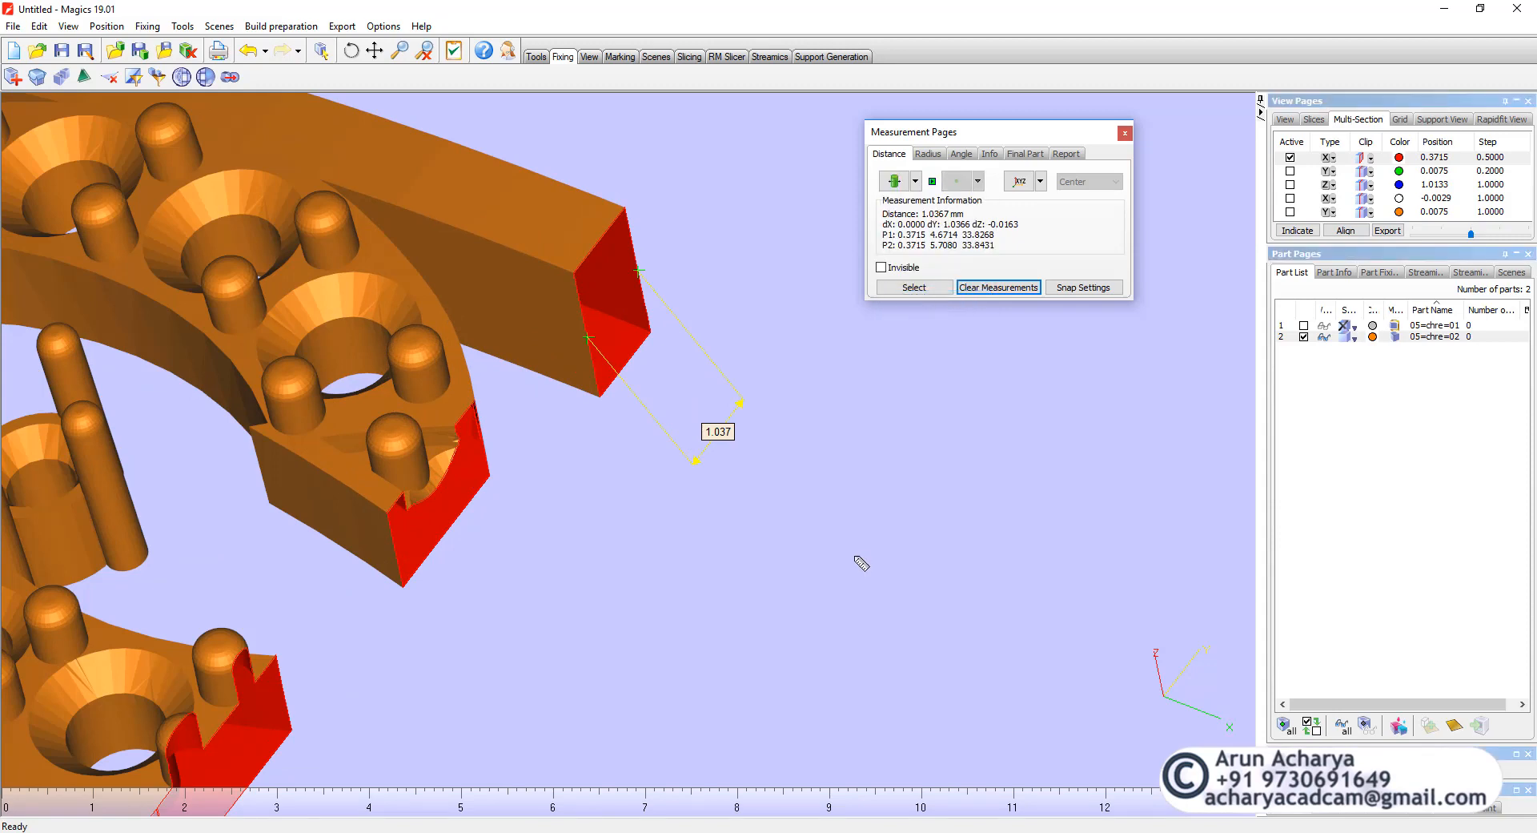
right_drag(862, 560, 610, 363)
click(491, 371)
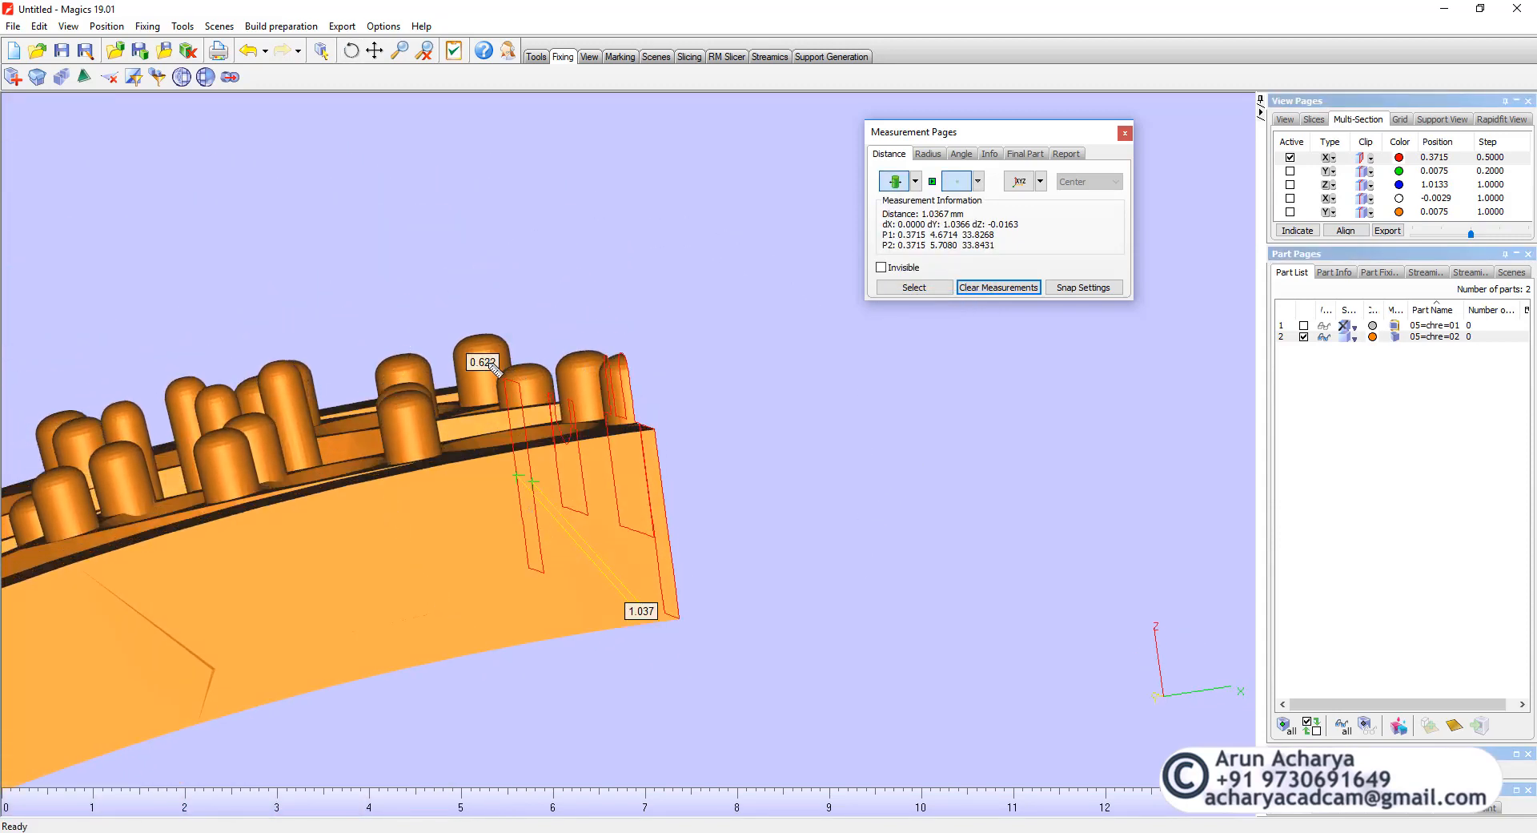
click(615, 316)
right_drag(615, 317, 607, 389)
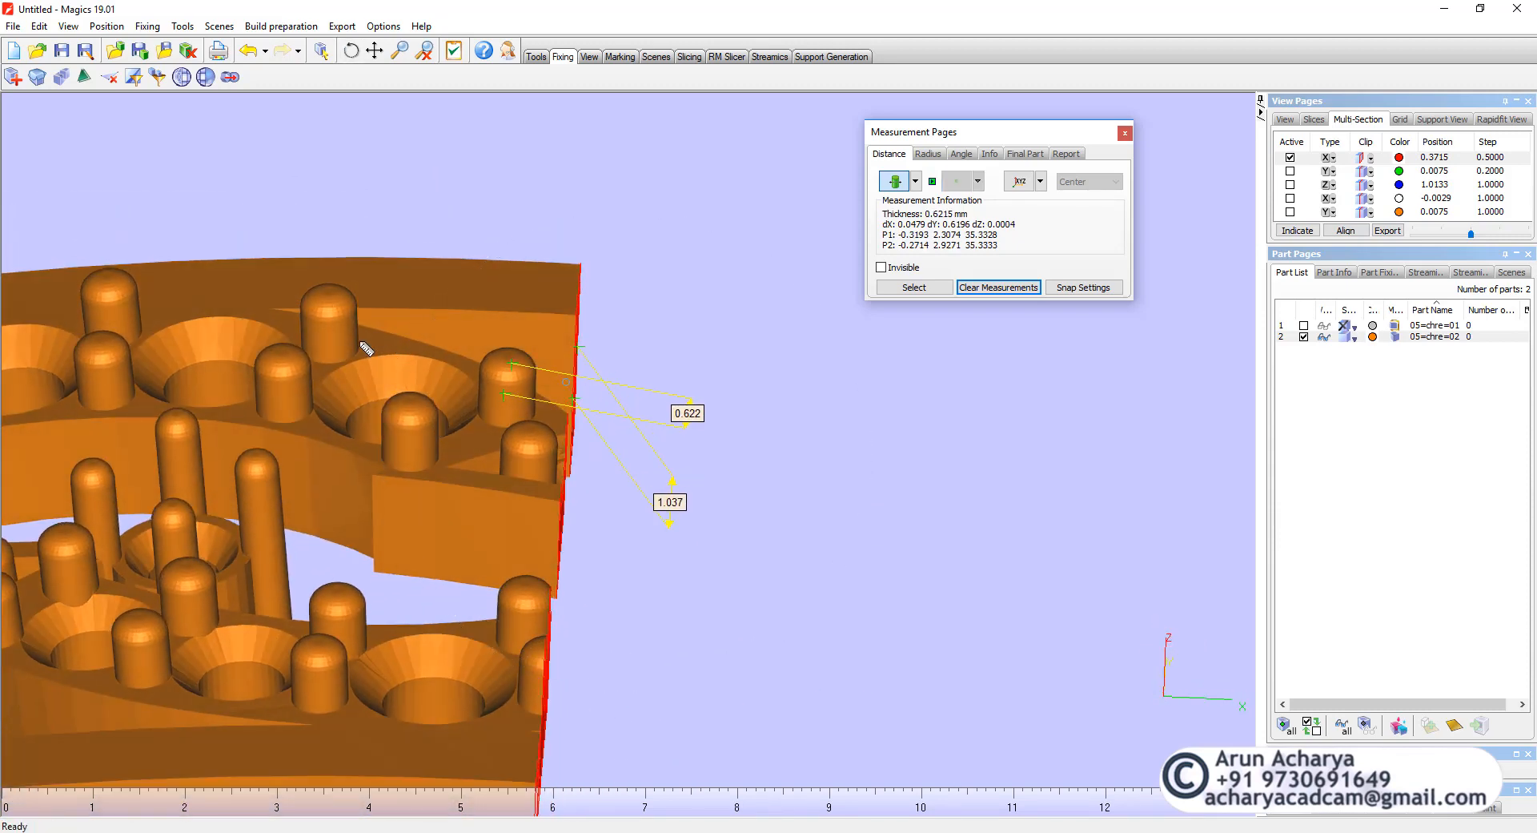
click(338, 333)
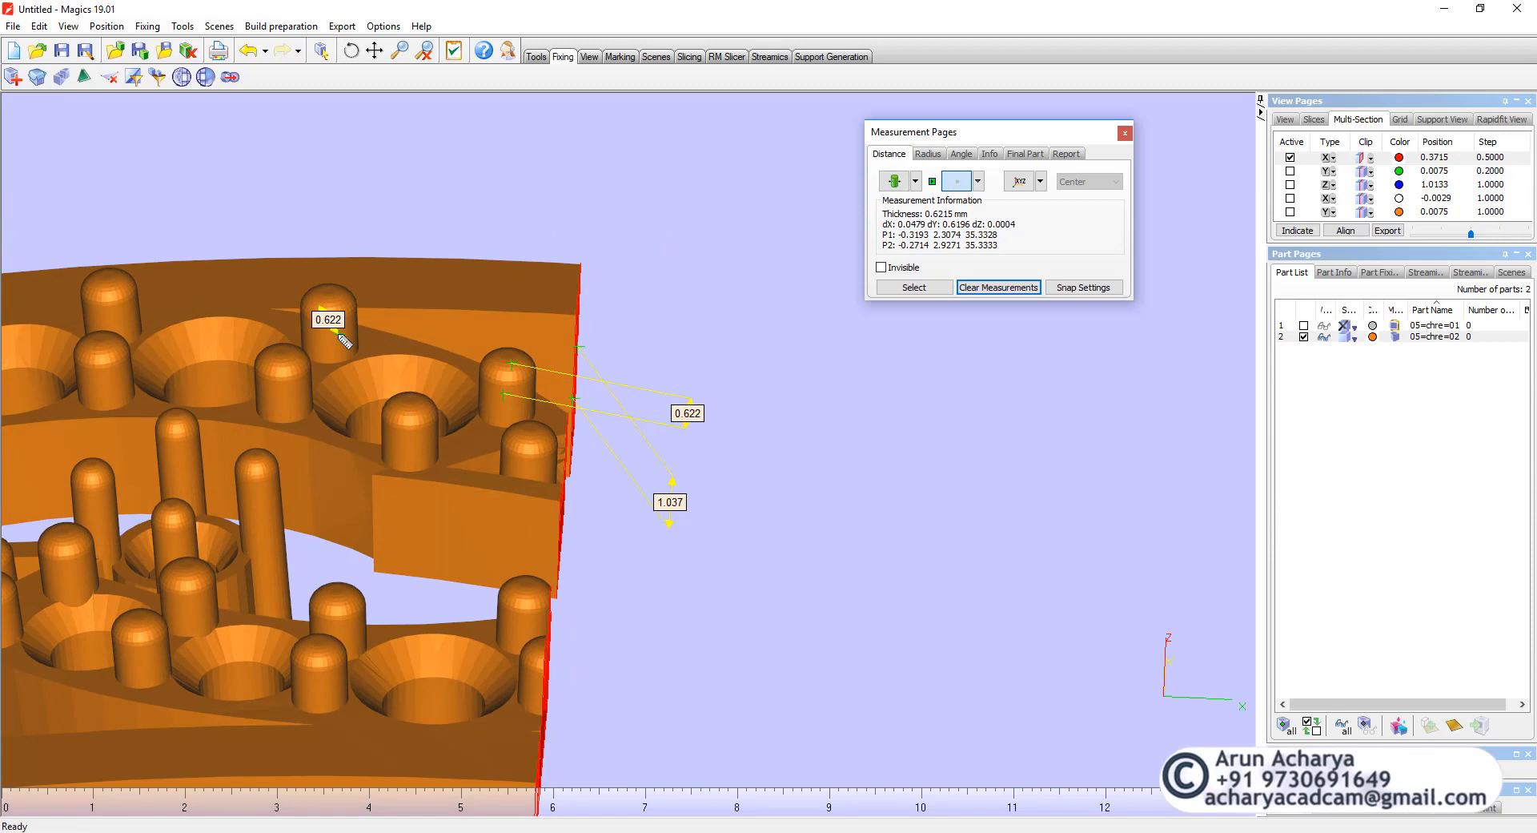
click(629, 324)
right_drag(629, 324, 624, 375)
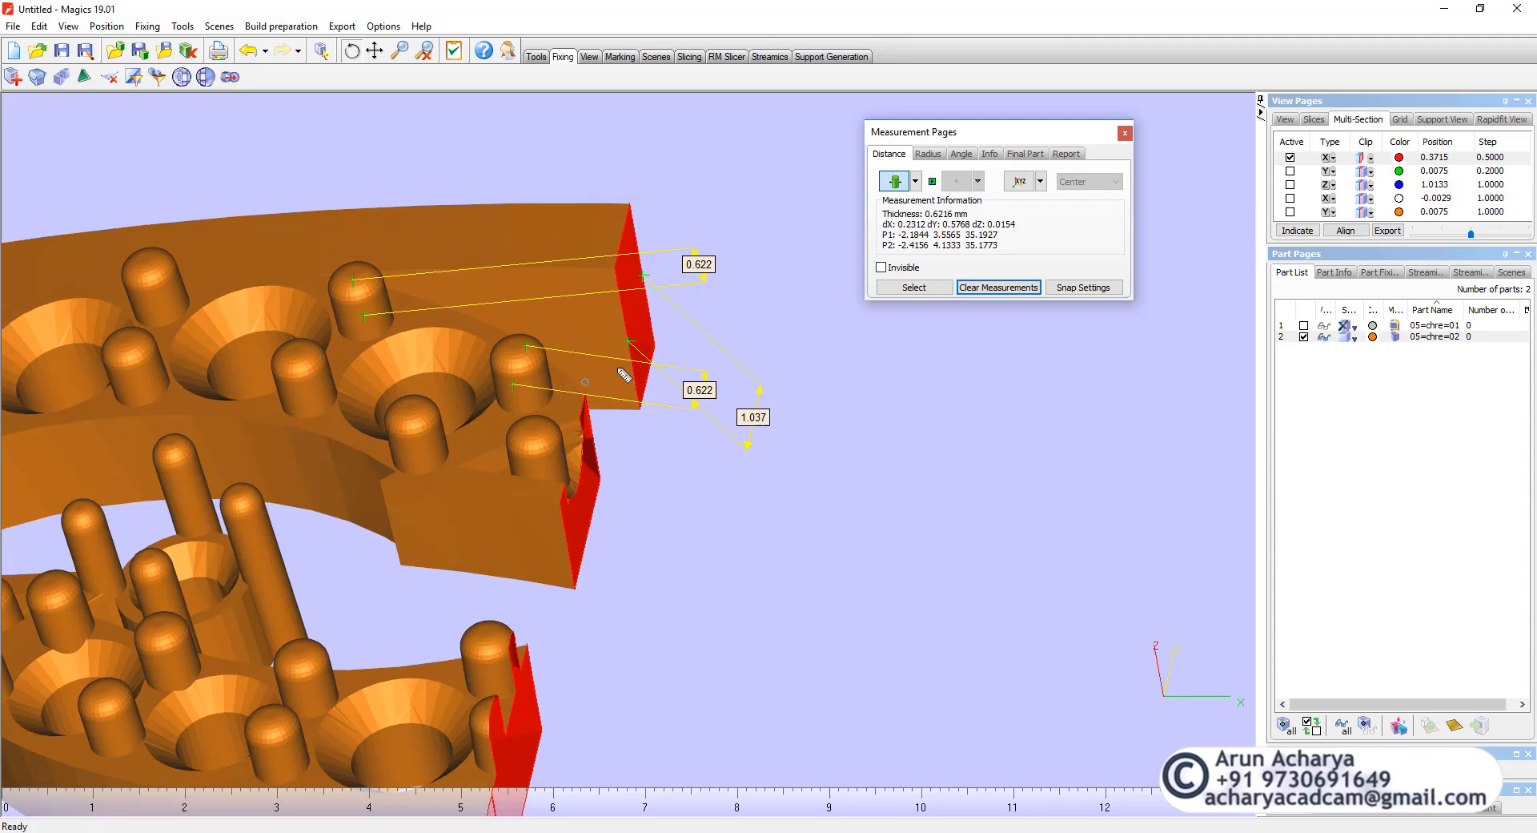
- Measure the wall thickness of the upper rim beside its cut face
click(615, 318)
click(593, 330)
right_drag(592, 330, 835, 381)
click(836, 379)
right_drag(690, 404, 673, 359)
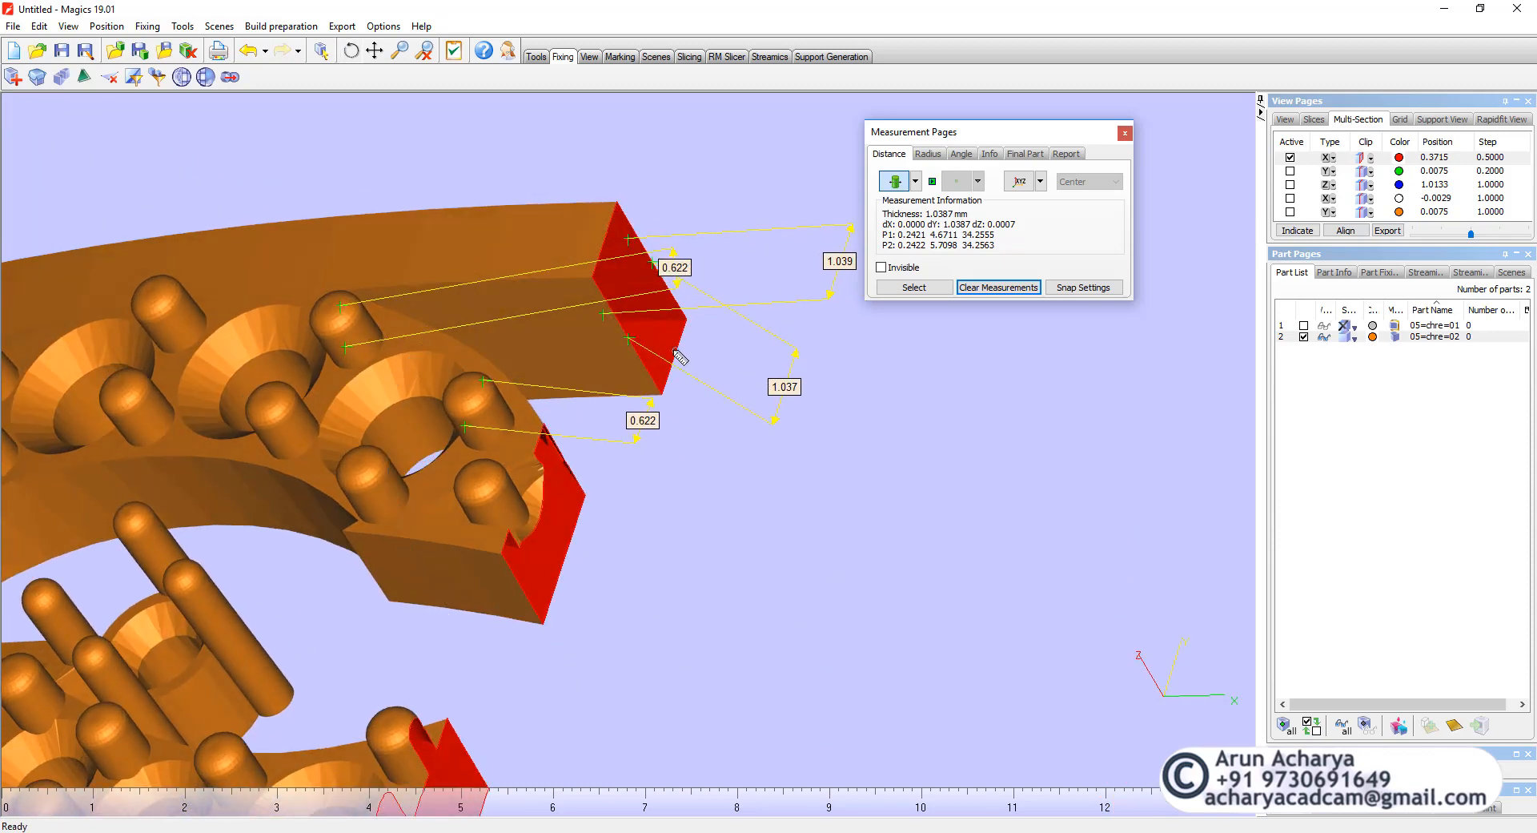
- Measure the full height of a tall prong between the two setting rows, using the thickness measurement from its tip
scroll(663, 365, down, 2)
scroll(562, 469, up, 3)
scroll(658, 368, down, 3)
scroll(344, 446, up, 1)
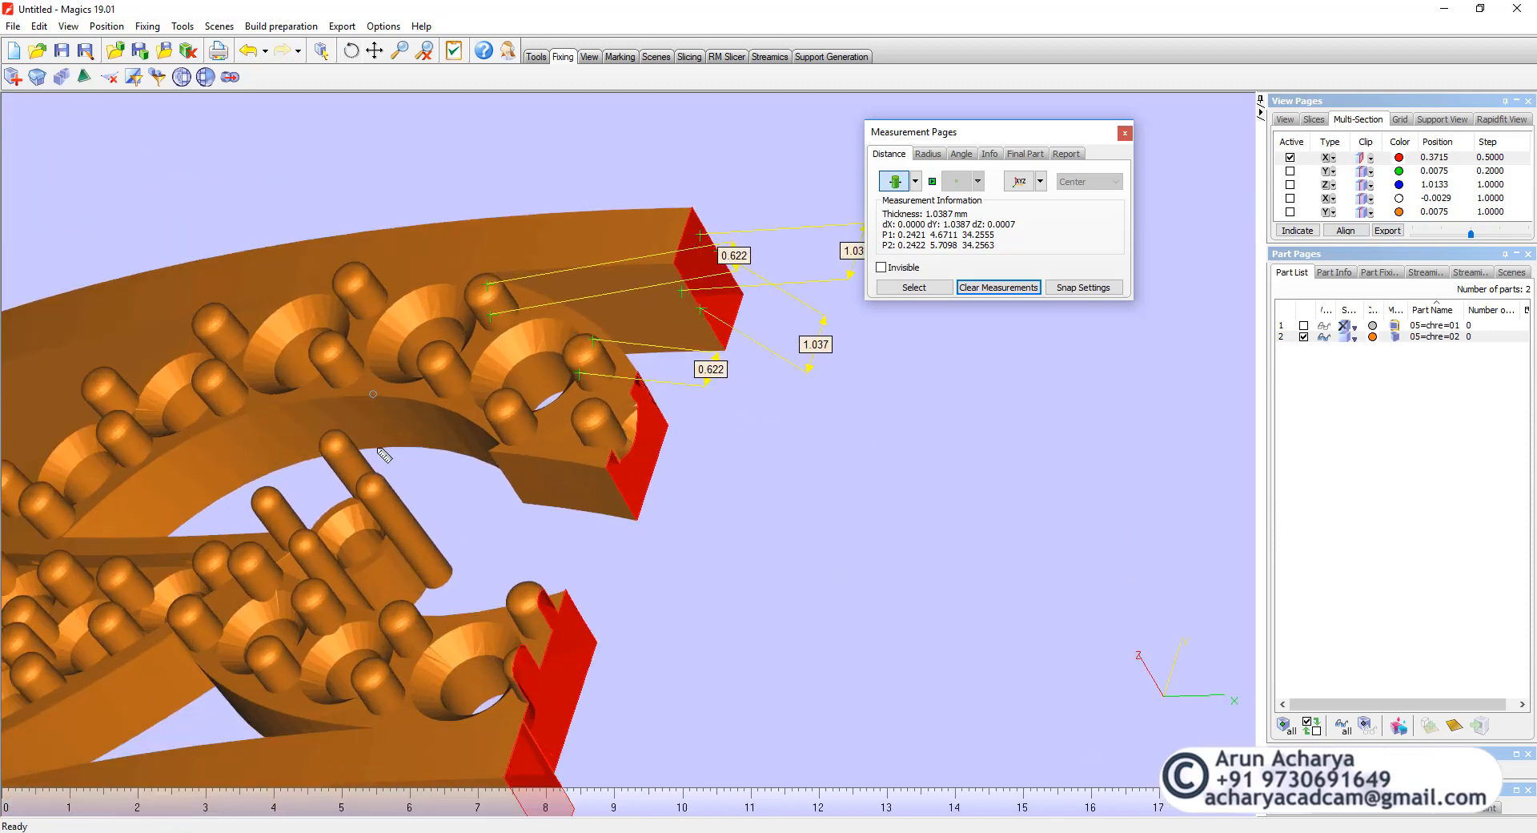
right_drag(470, 509, 502, 585)
scroll(636, 503, up, 2)
scroll(503, 584, up, 5)
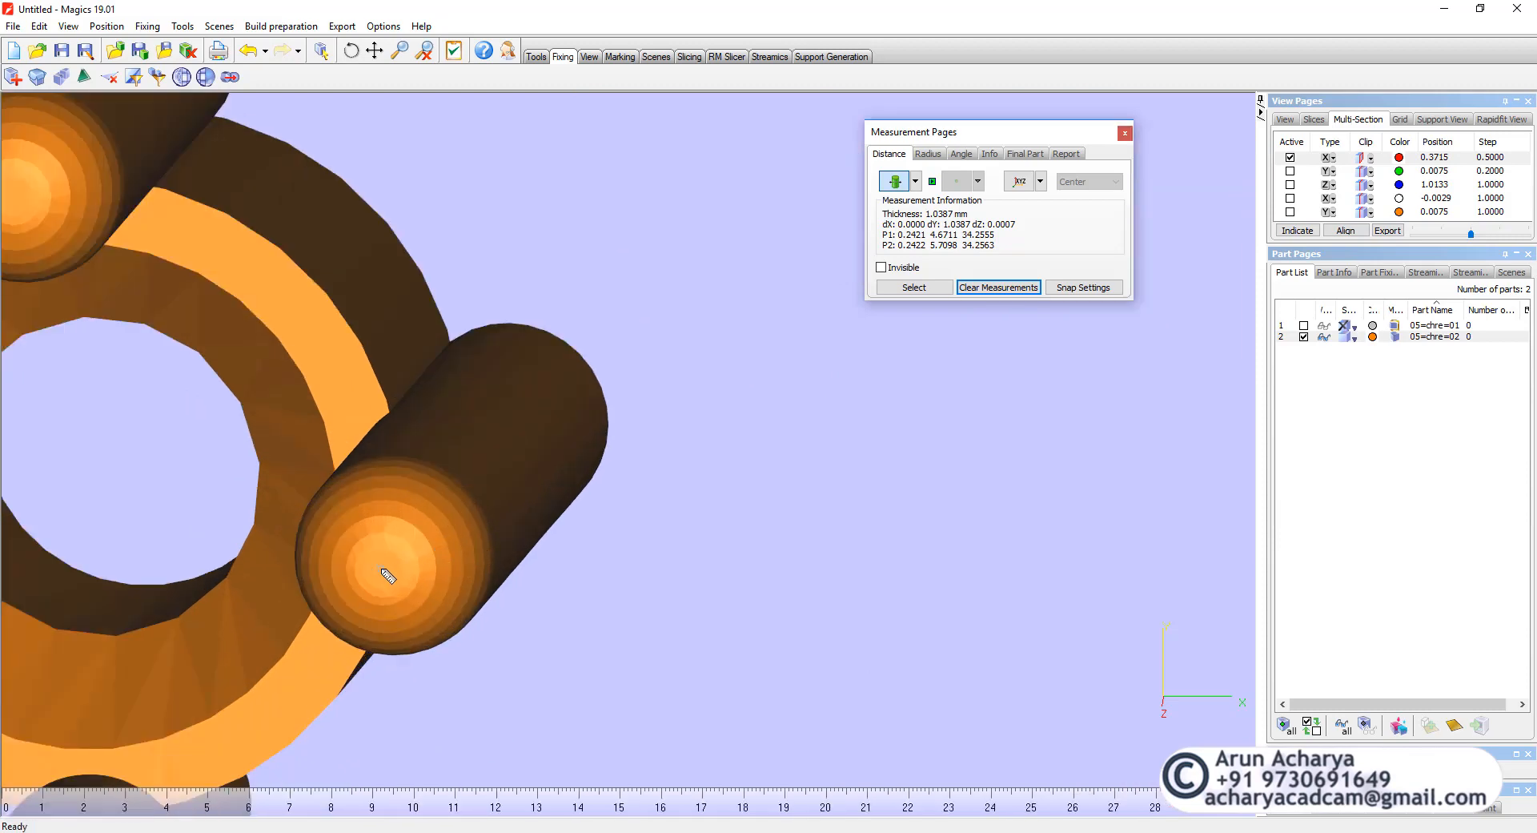
scroll(388, 576, up, 2)
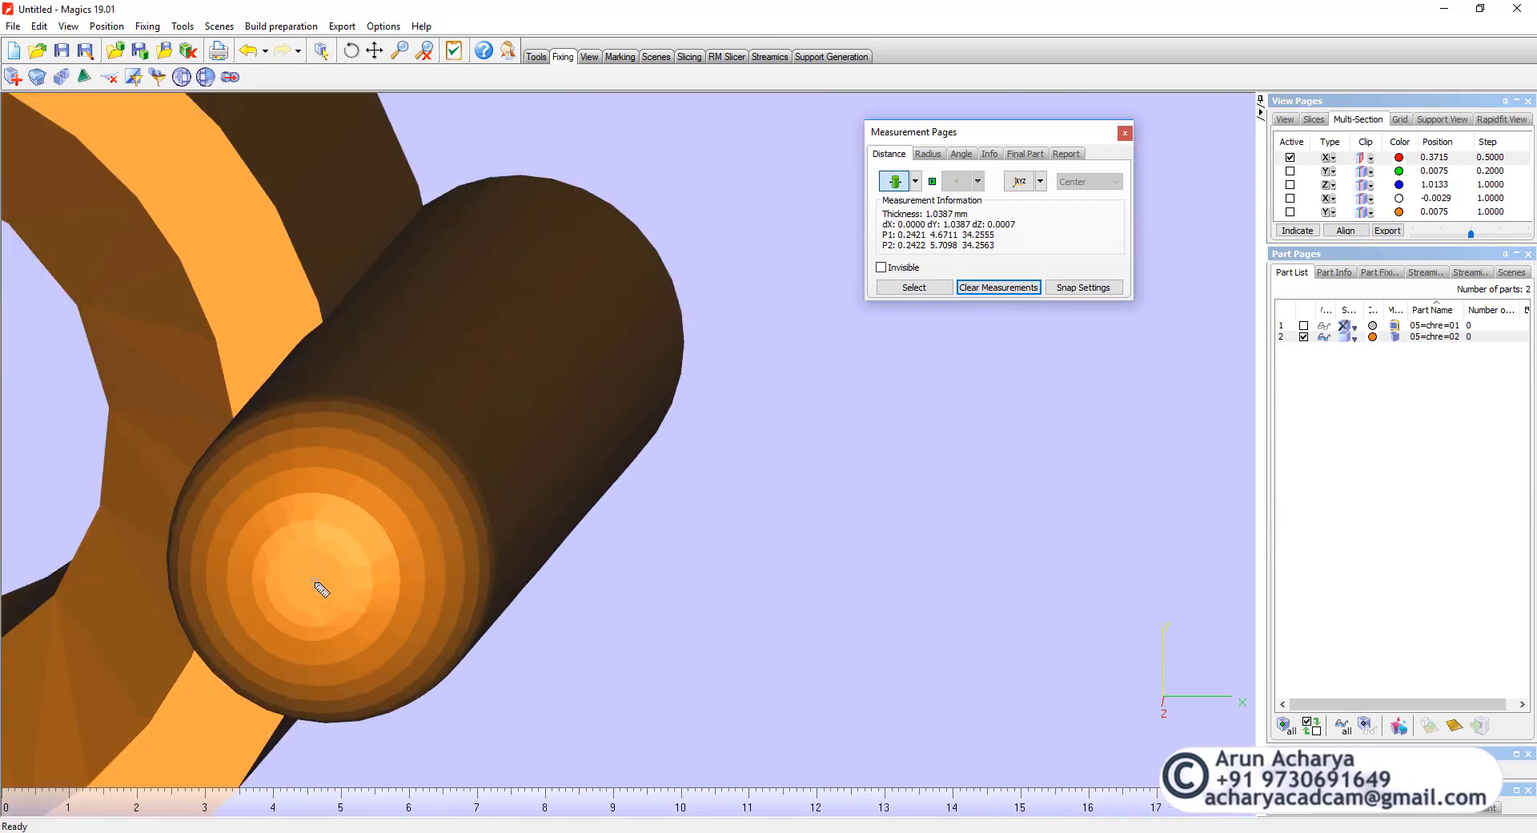
click(317, 590)
click(515, 343)
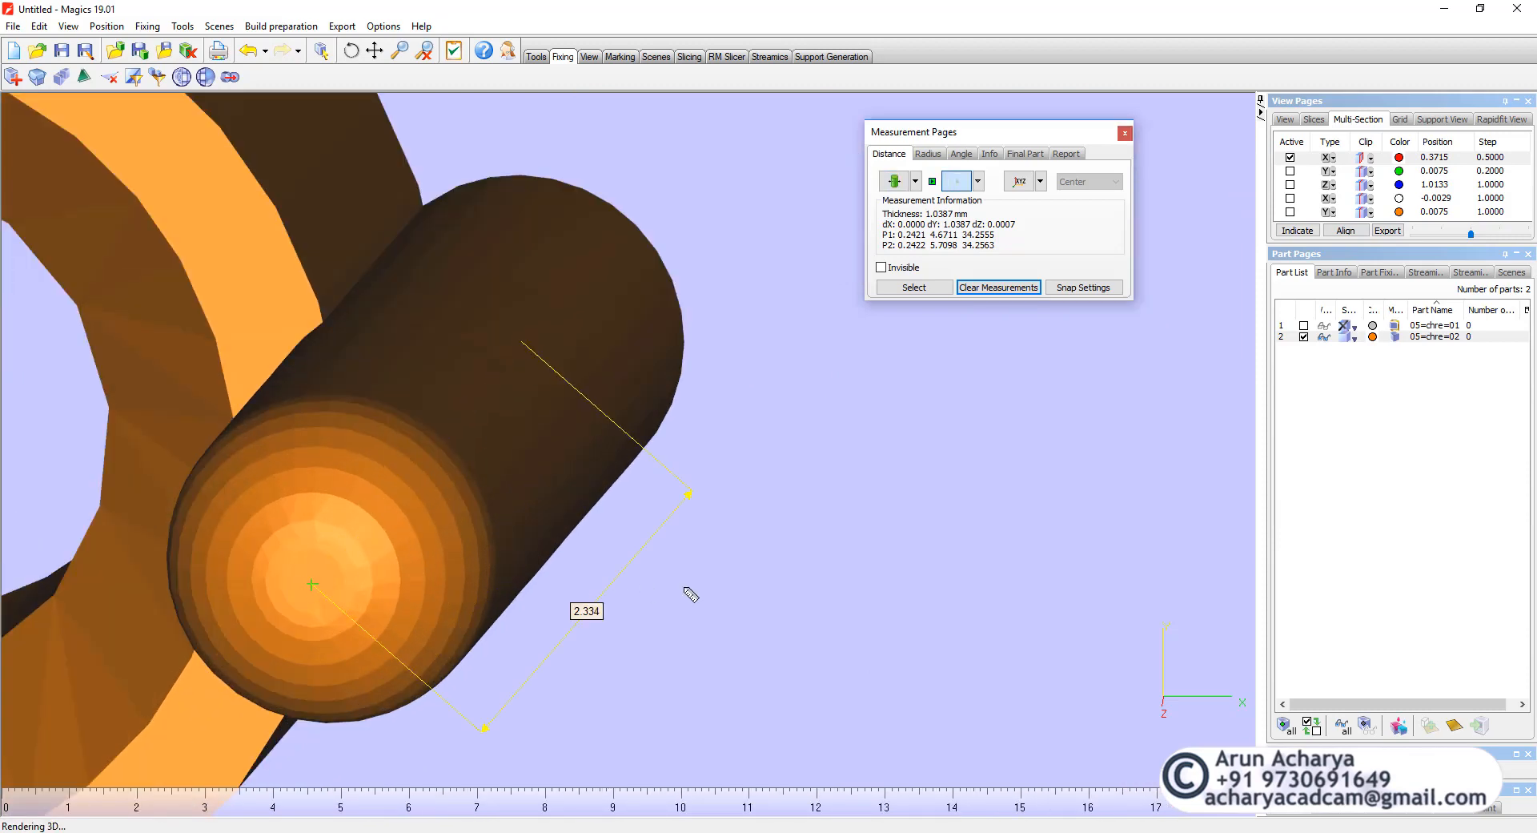
scroll(898, 512, down, 1)
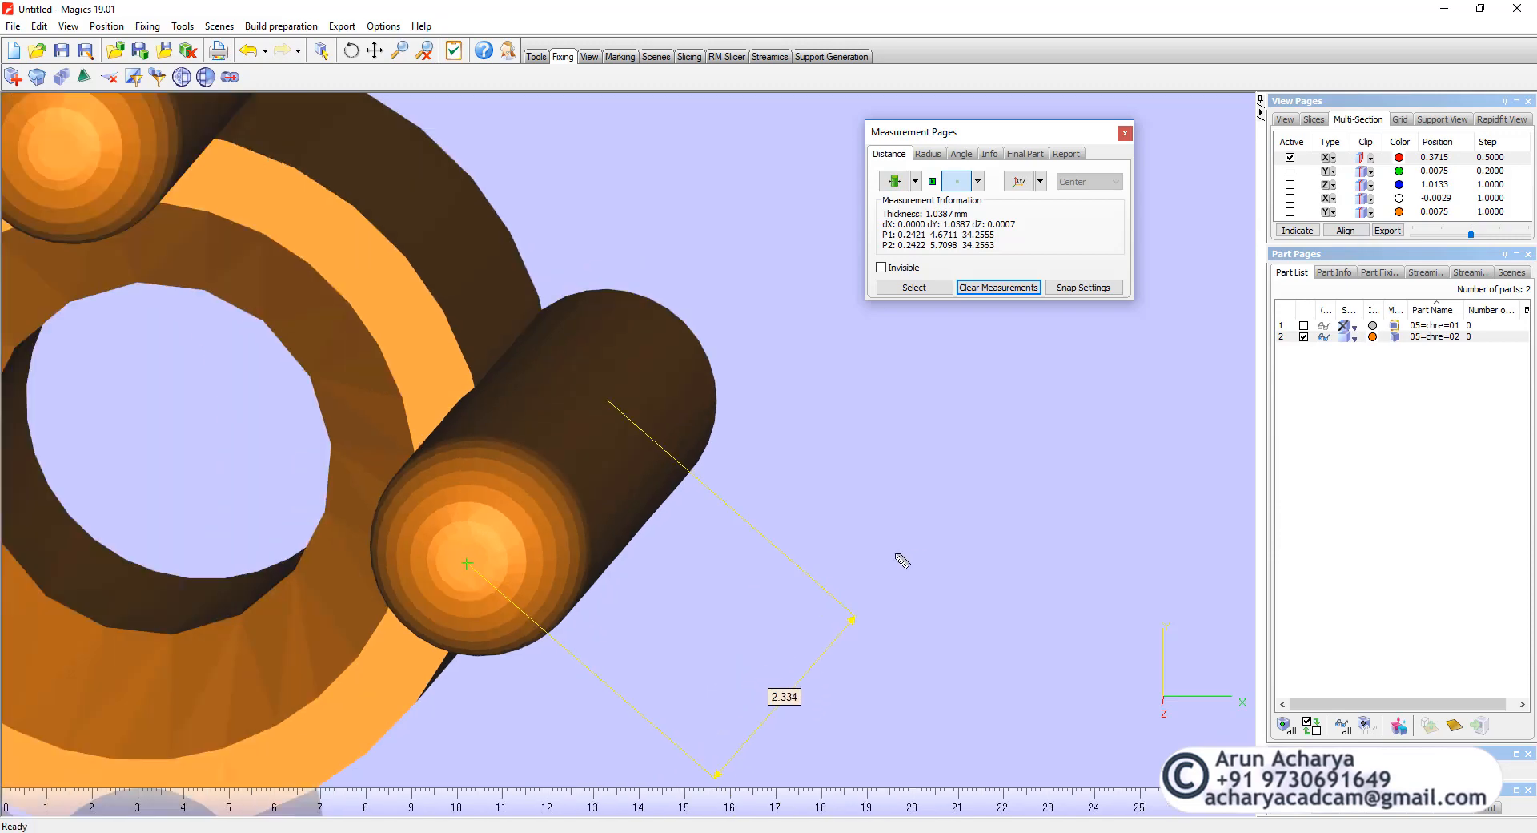
right_drag(899, 559, 651, 472)
scroll(720, 352, down, 2)
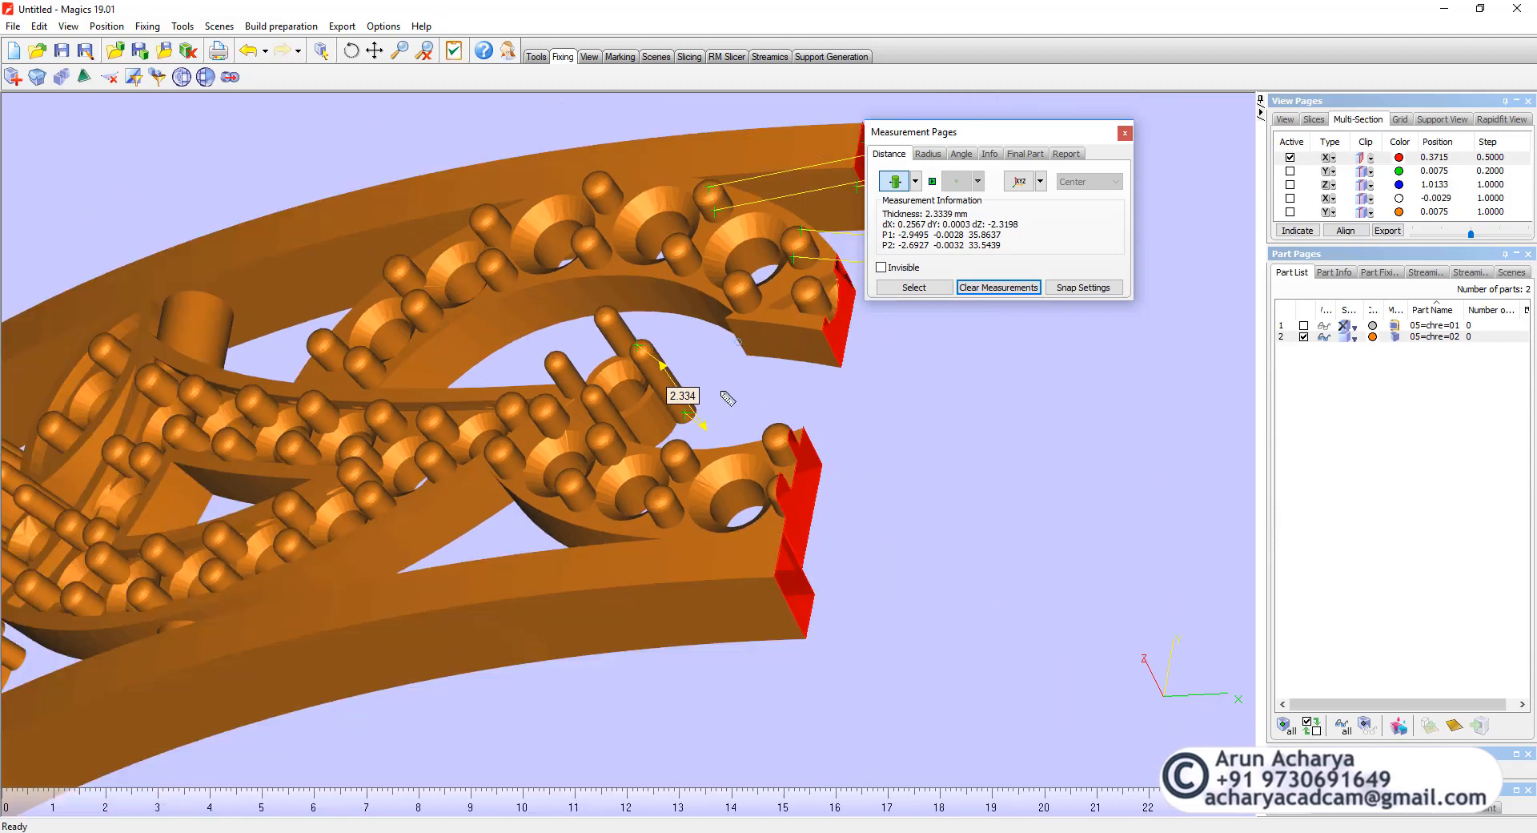
scroll(721, 405, up, 3)
scroll(763, 296, down, 3)
scroll(817, 444, up, 3)
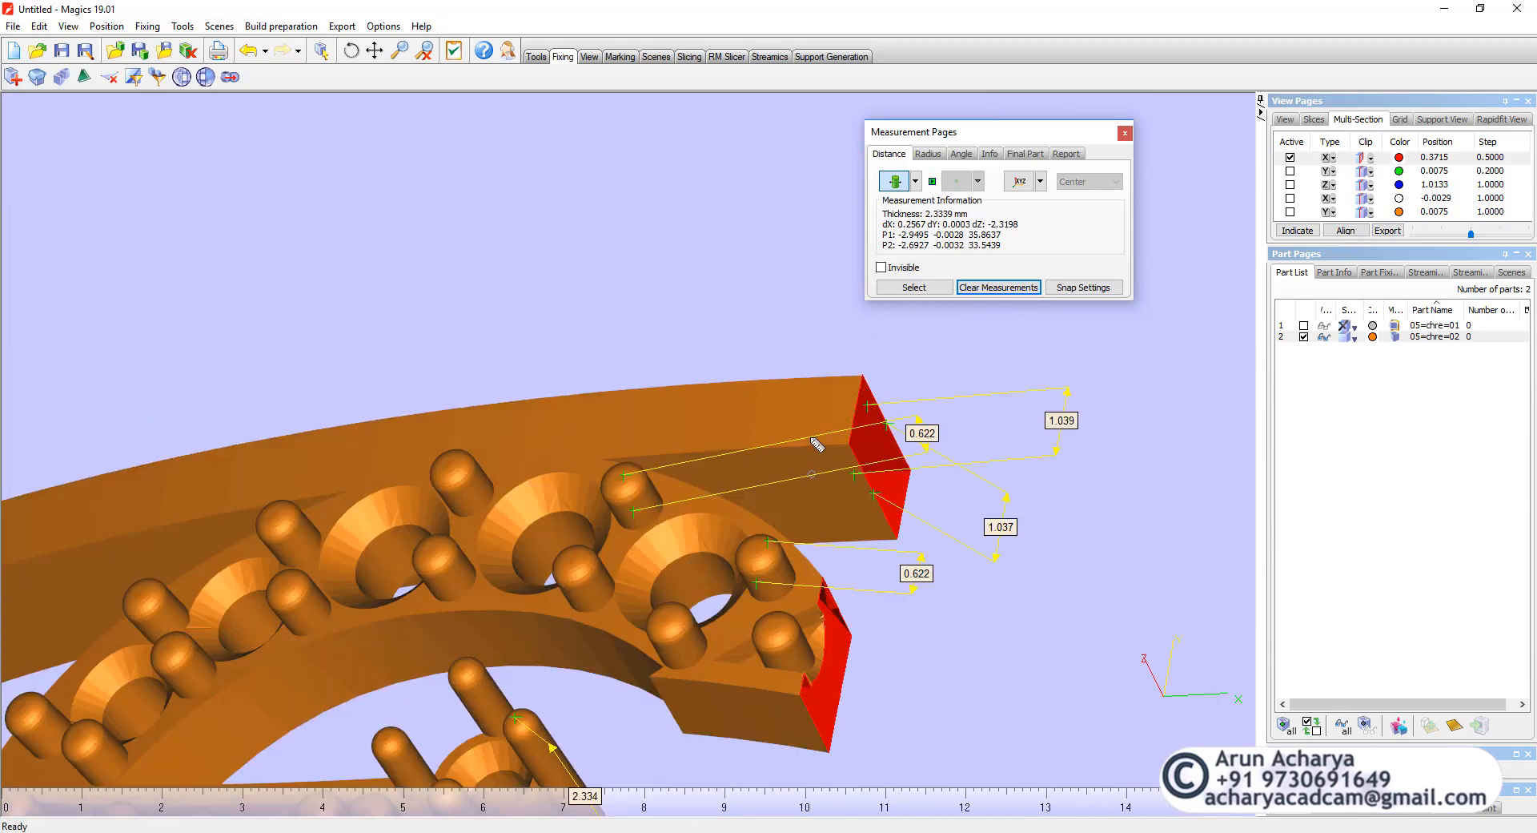
- Measure the full height of the upper rim near its cut end with a thickness measurement and place its label beside the rim
click(811, 406)
click(862, 502)
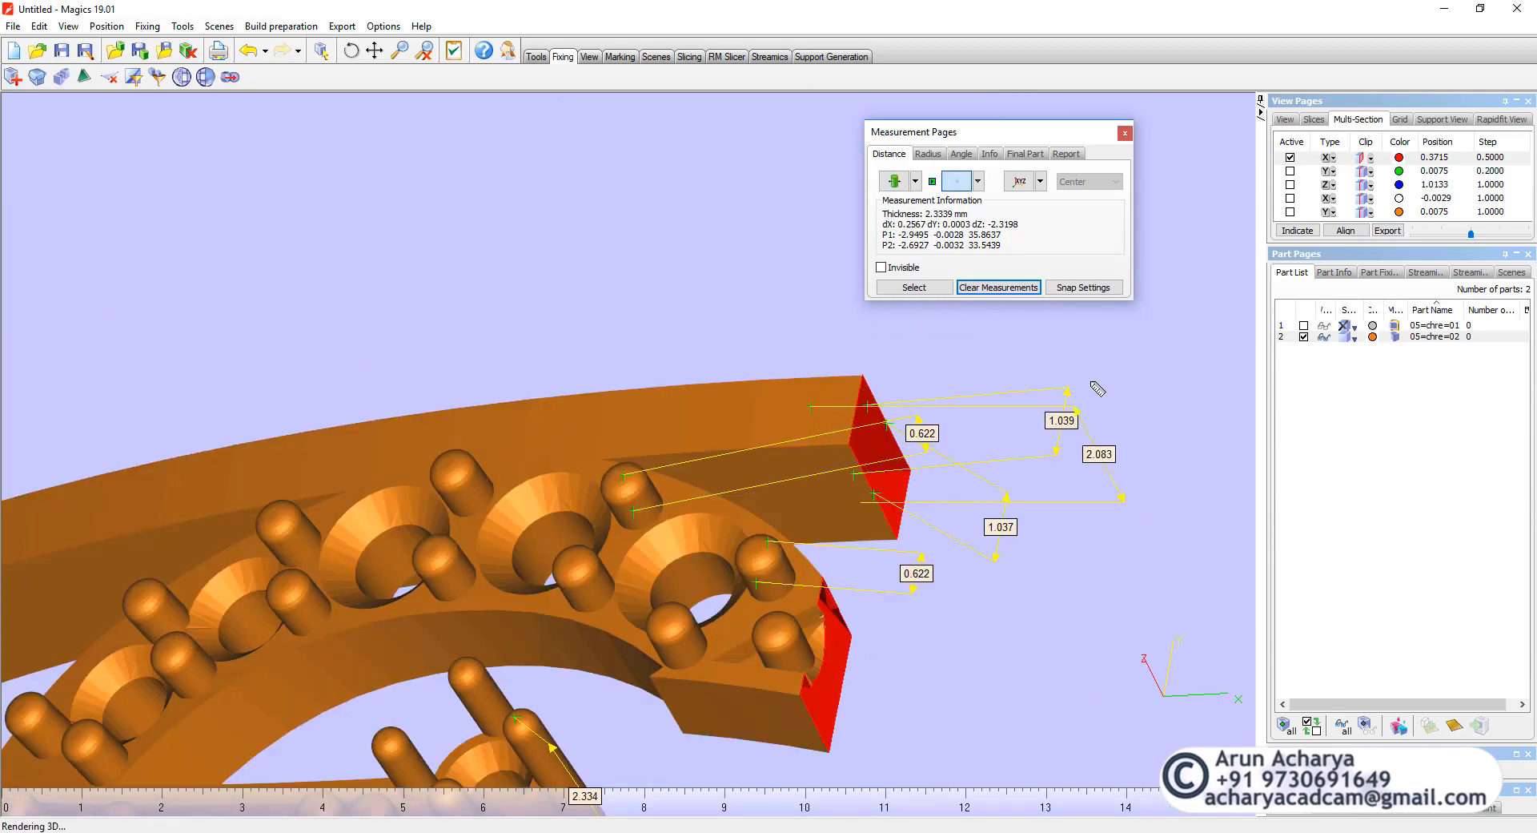
click(1176, 414)
right_drag(969, 396, 656, 633)
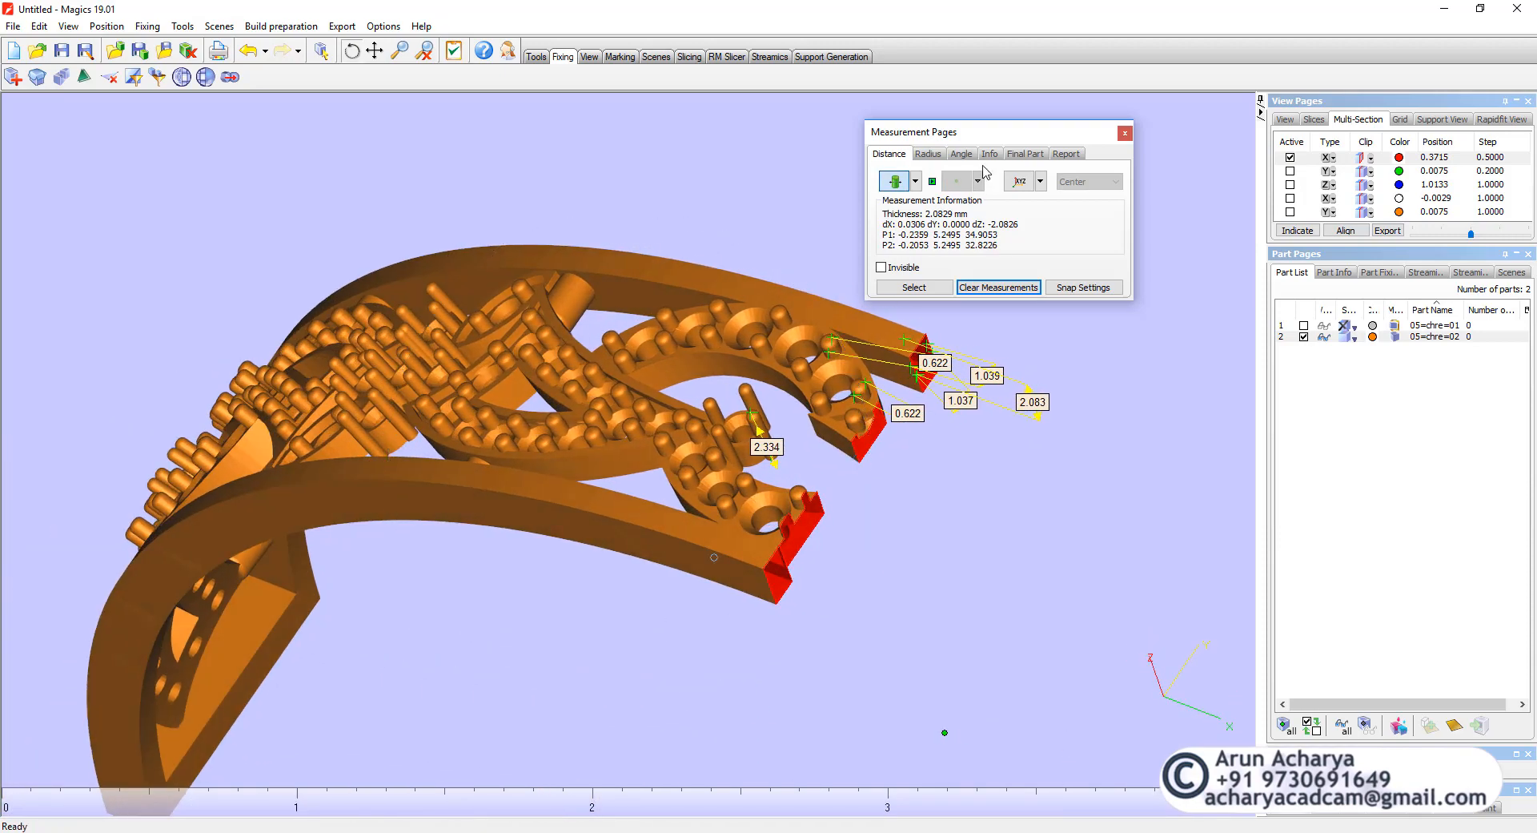
- Measure the point-to-point depth of the small recess beside the prong at the cut end of the upper setting row
click(913, 183)
click(915, 201)
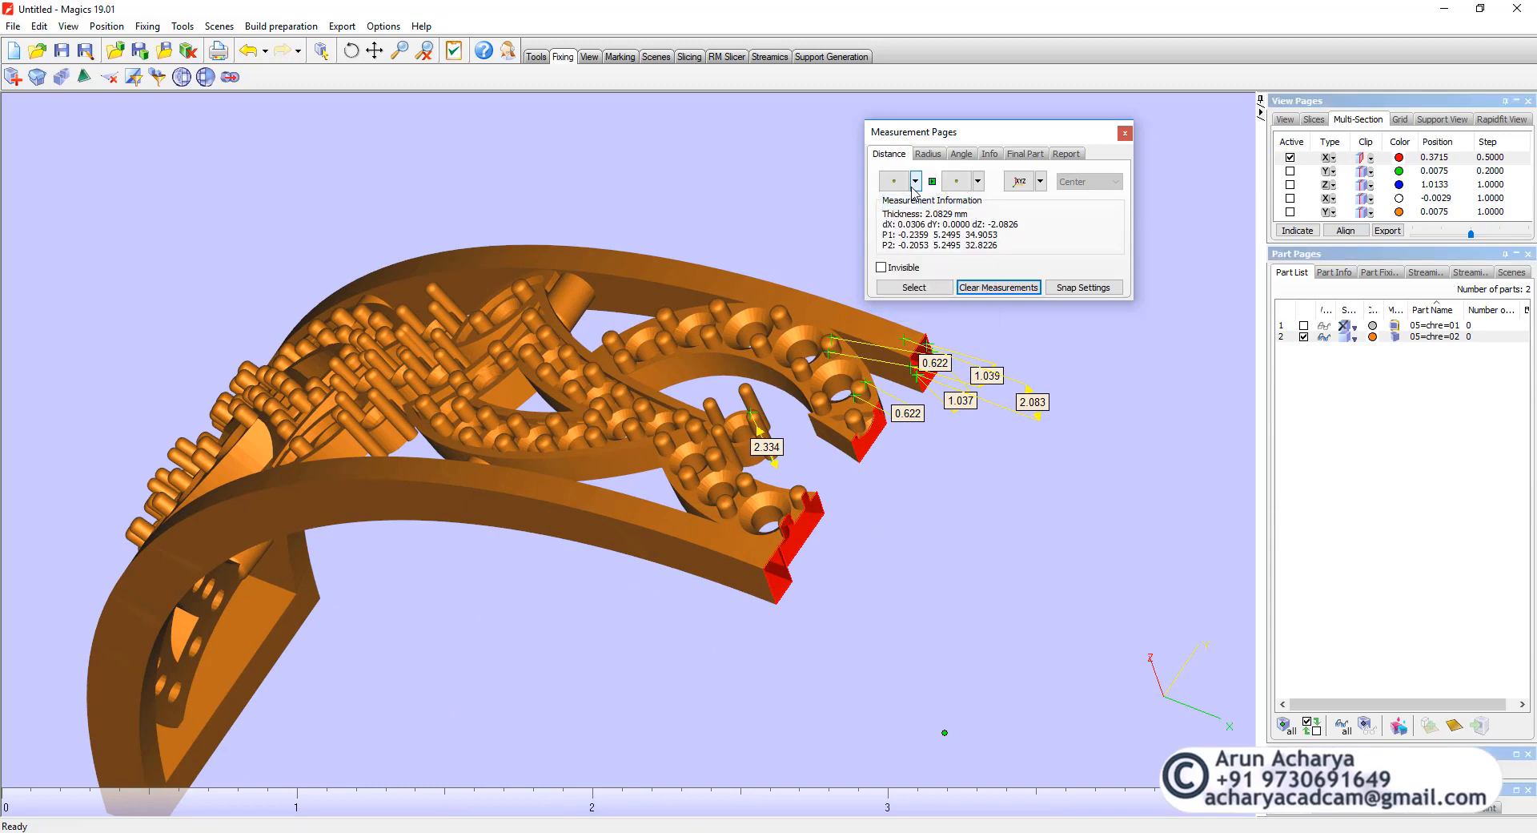
click(915, 182)
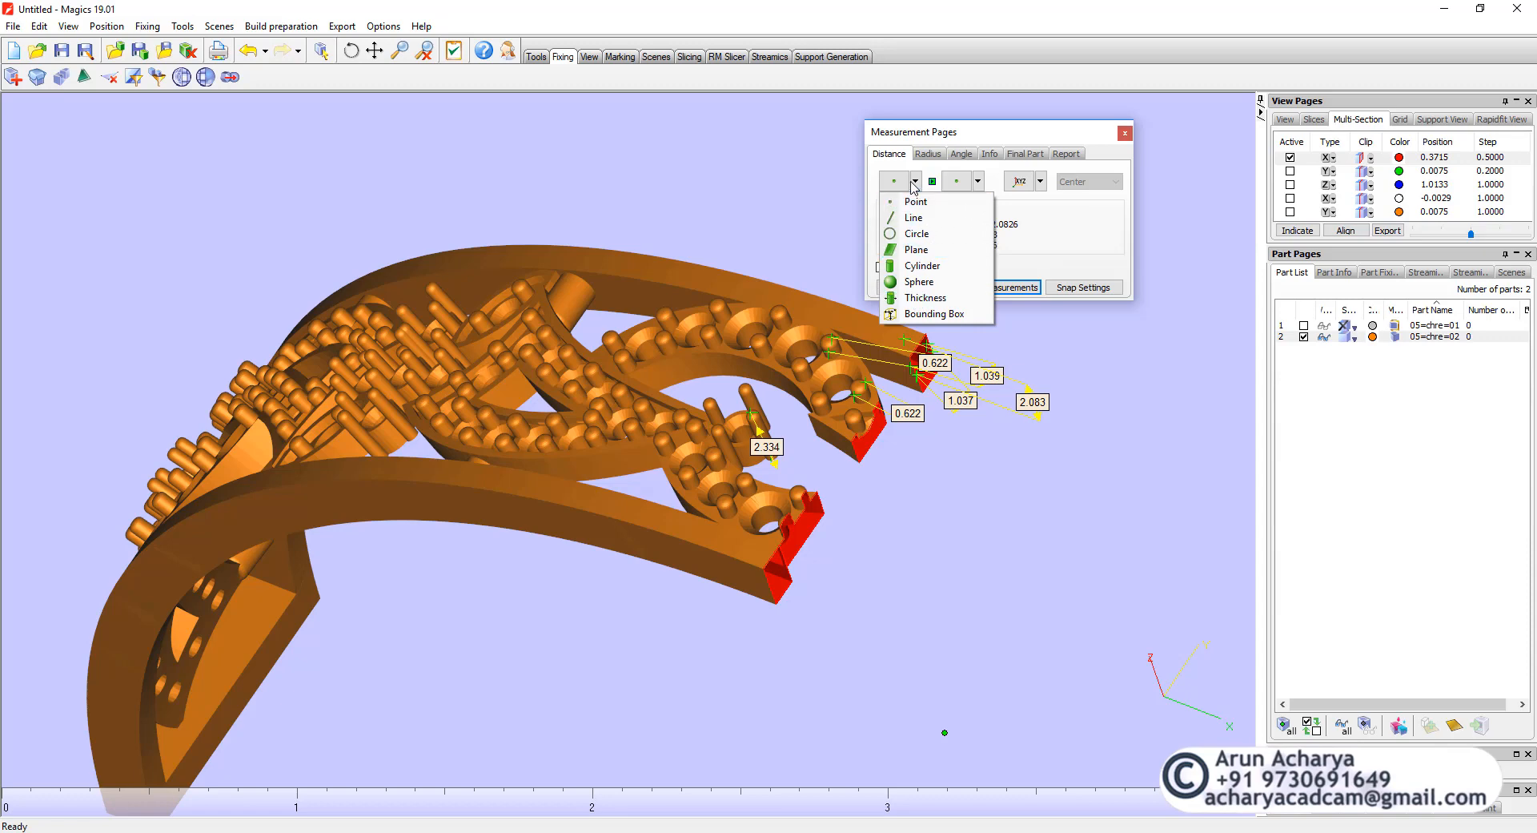
drag(950, 135, 957, 133)
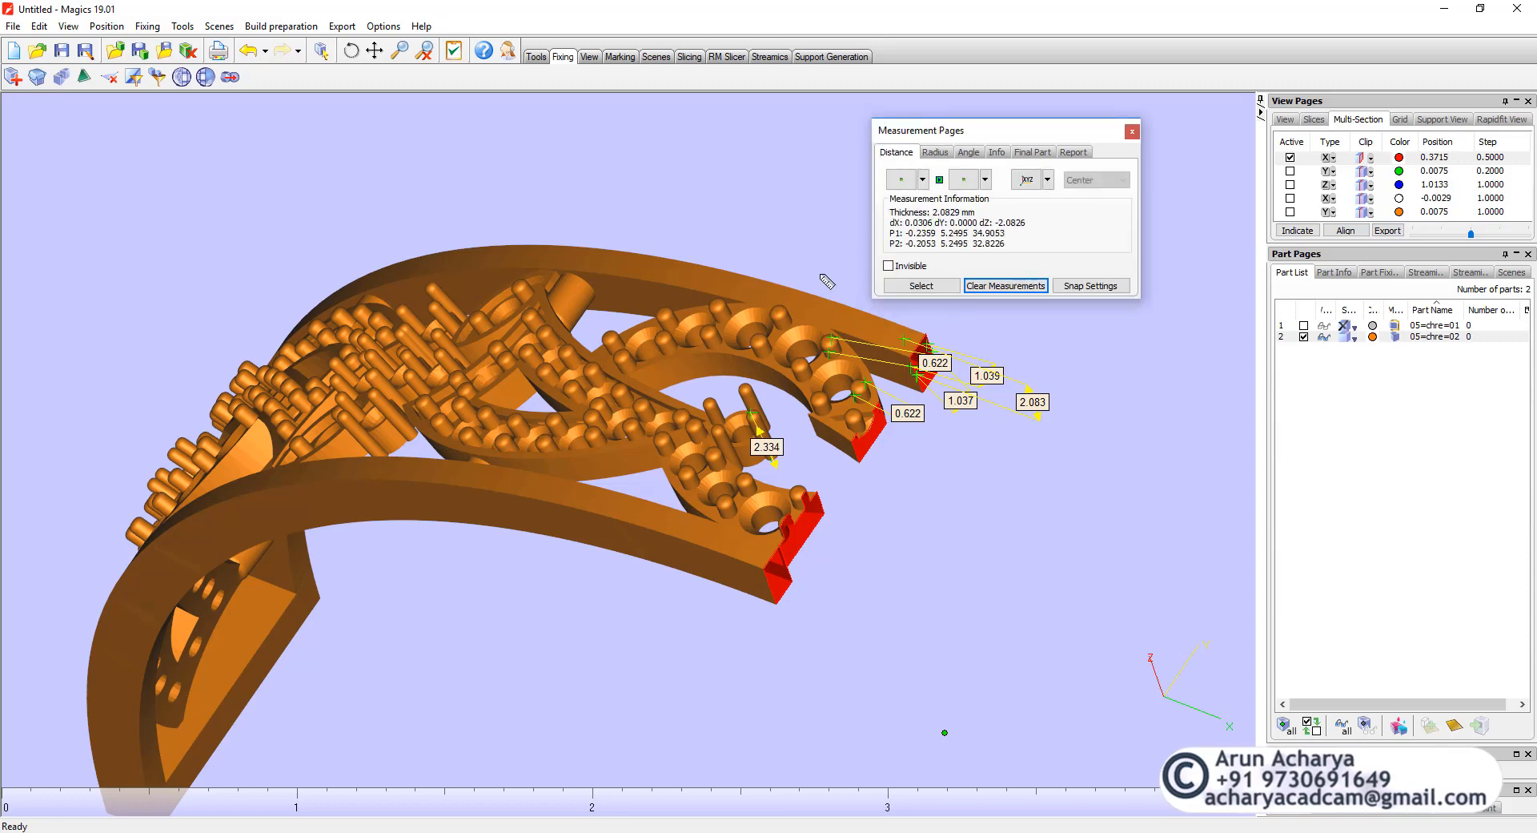
scroll(841, 380, up, 3)
scroll(841, 380, up, 2)
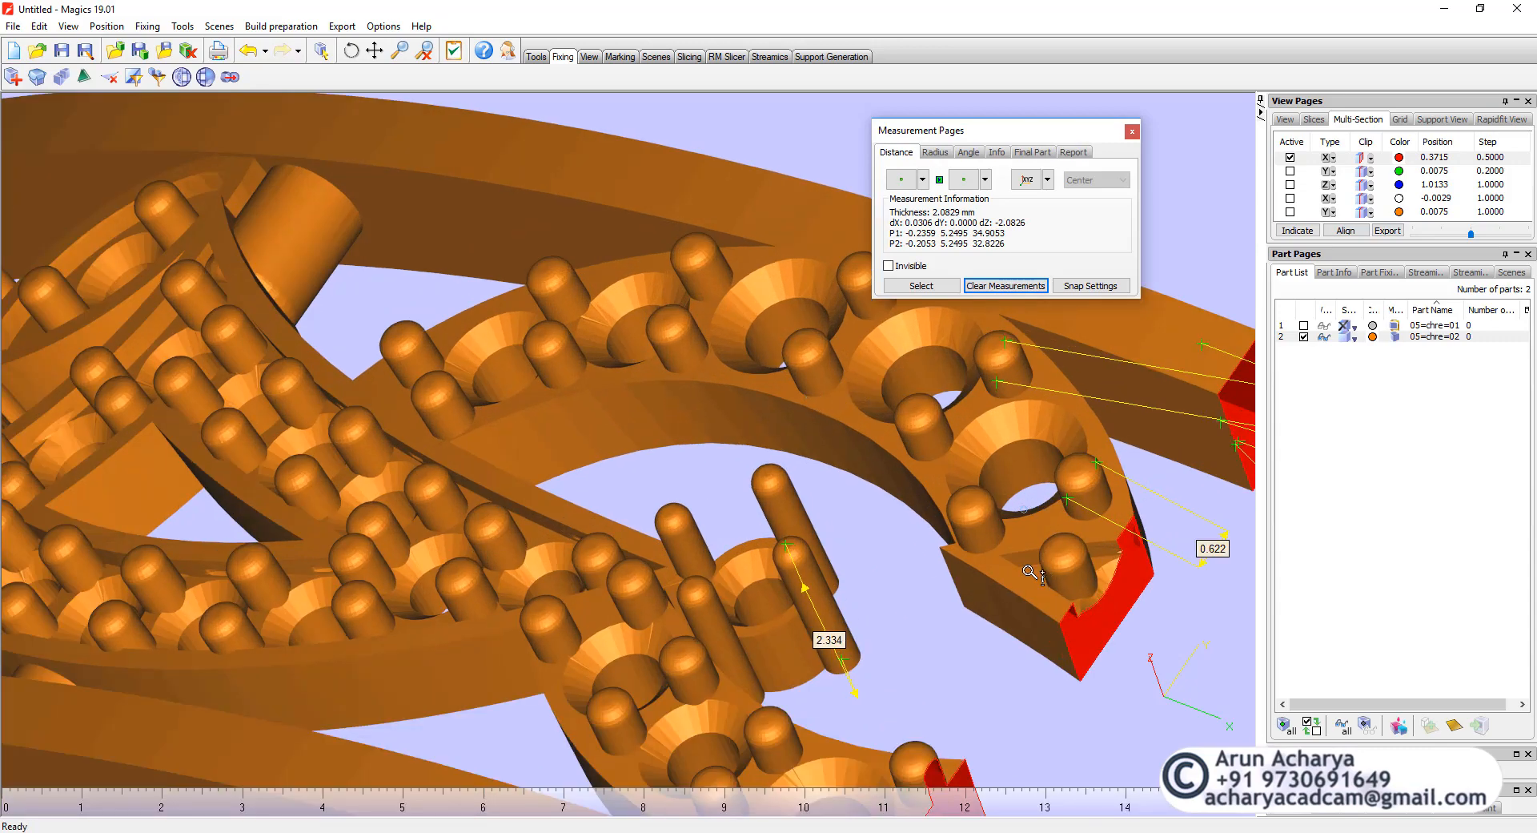
scroll(929, 423, up, 2)
middle_drag(929, 424, 739, 297)
scroll(699, 426, down, 1)
scroll(967, 434, up, 2)
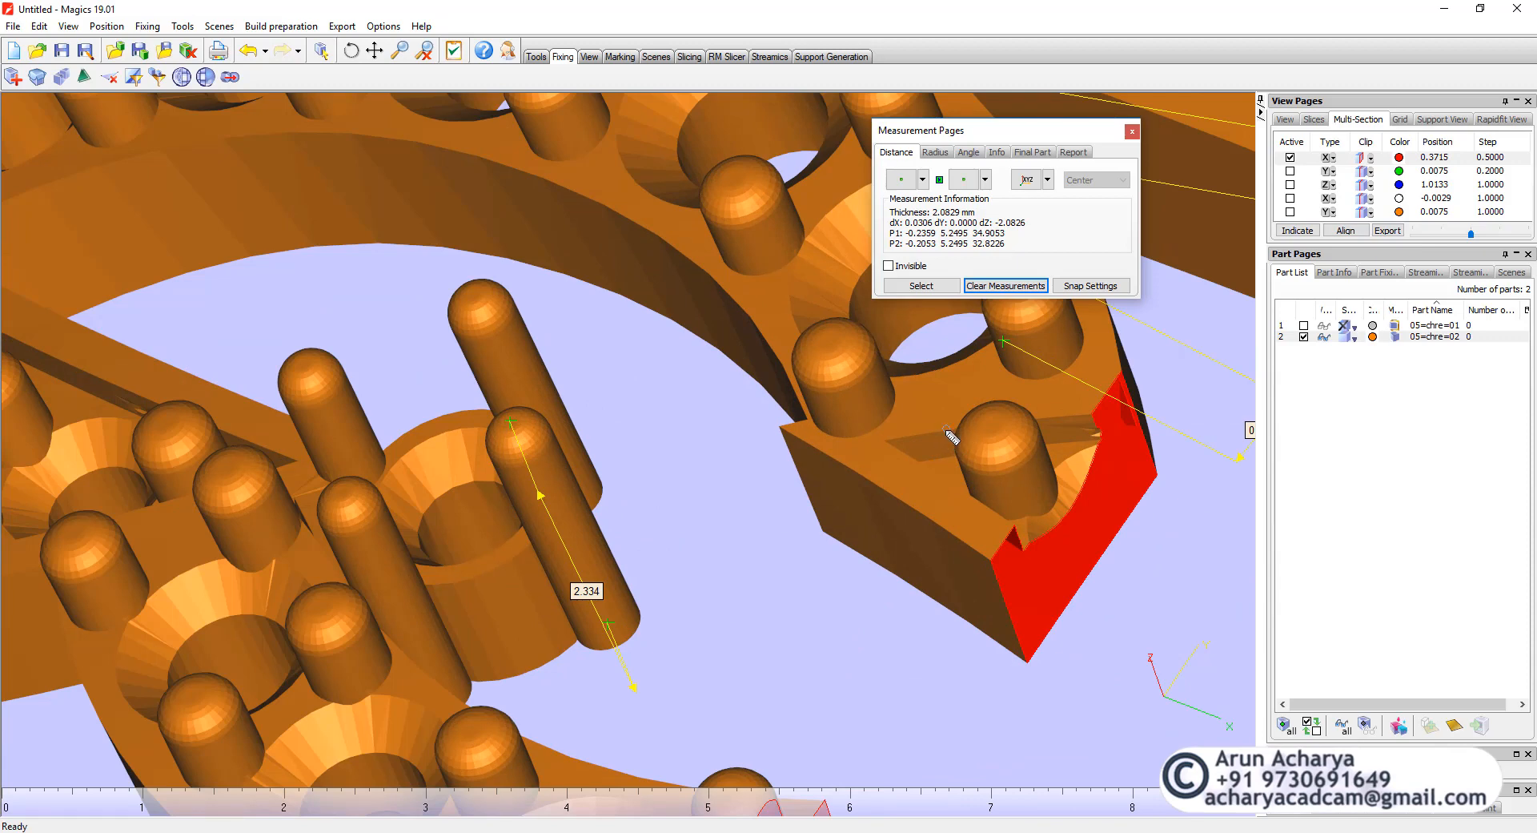
click(947, 429)
click(953, 455)
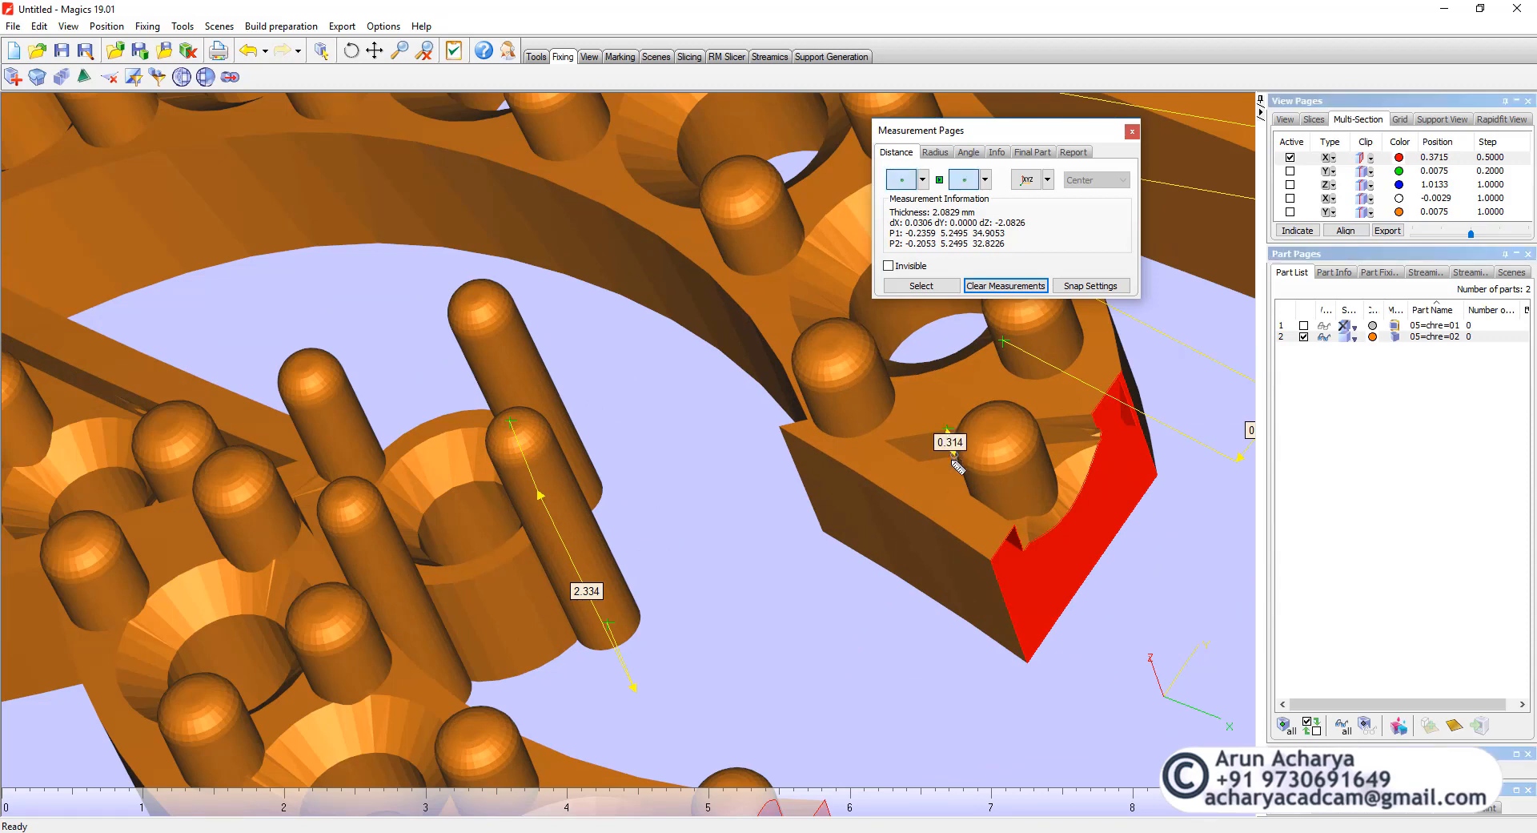
scroll(975, 454, down, 2)
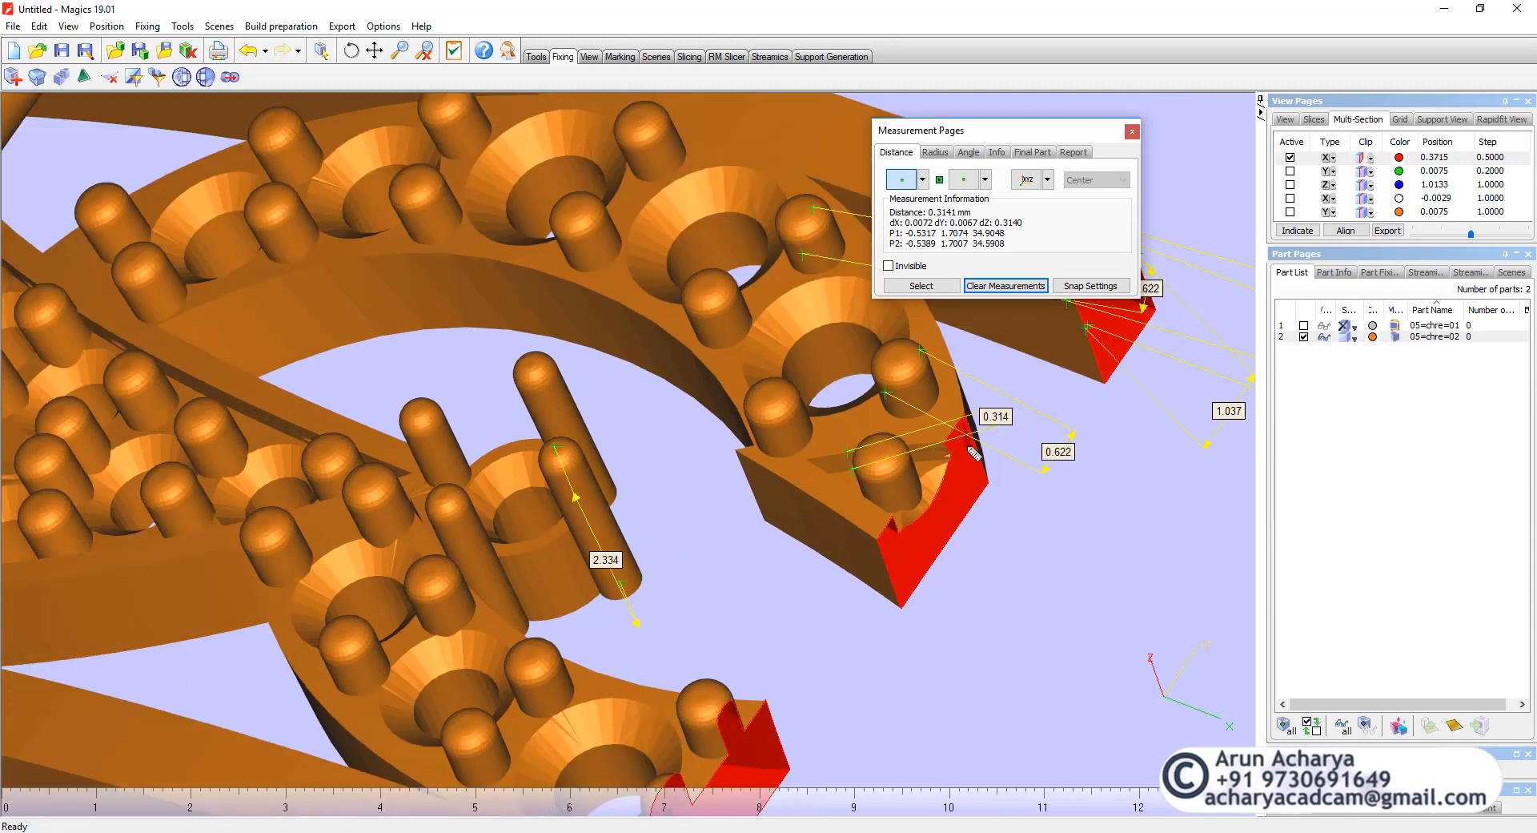
scroll(974, 453, up, 2)
- Activate the Z section and deactivate the X section, leaving Z as the only active section
scroll(757, 453, down, 5)
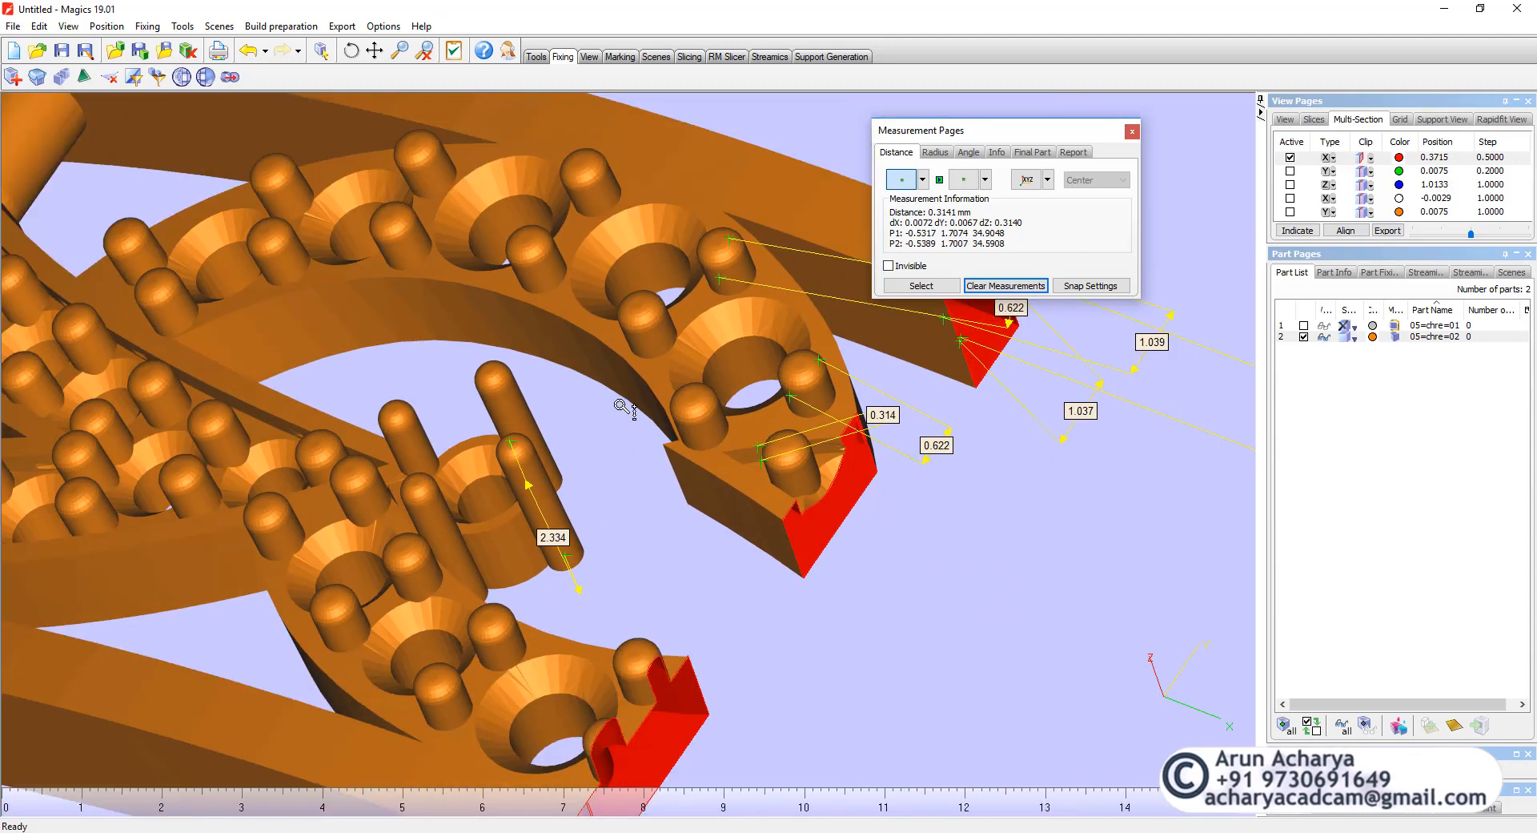
scroll(798, 339, up, 1)
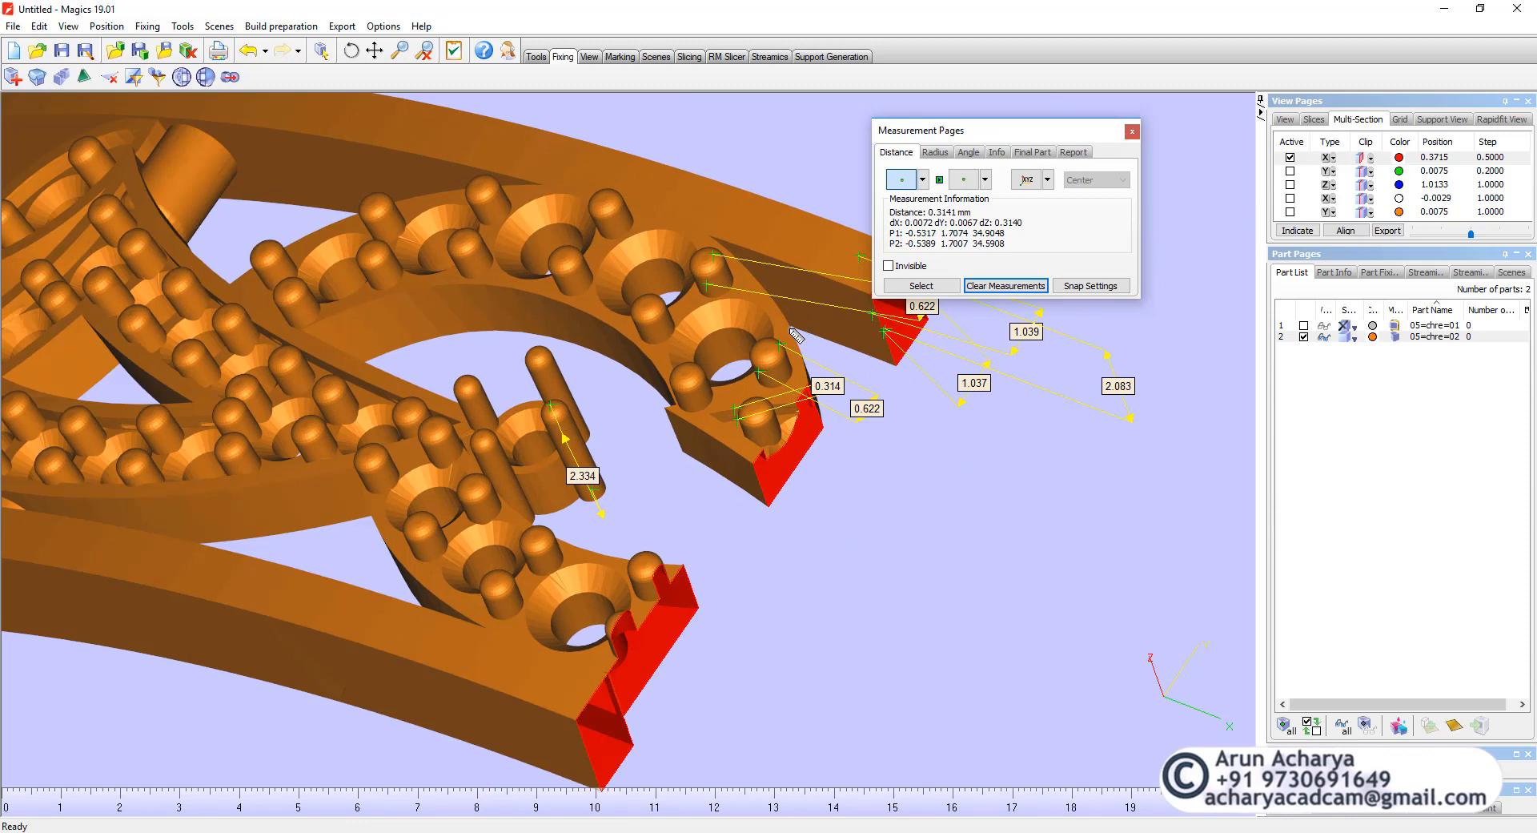
scroll(809, 488, down, 1)
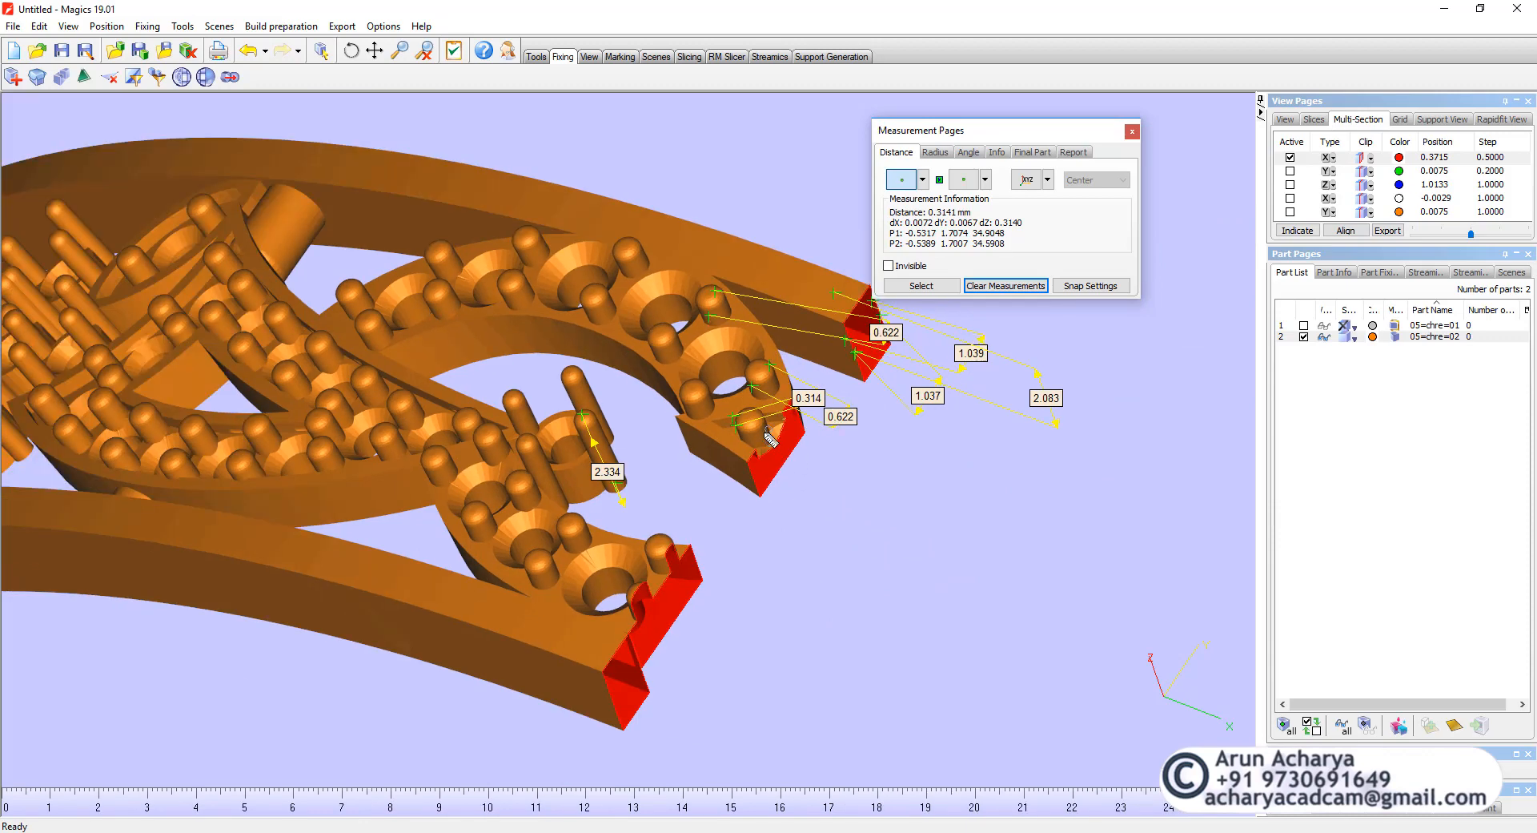
scroll(771, 444, down, 1)
right_drag(731, 486, 1345, 163)
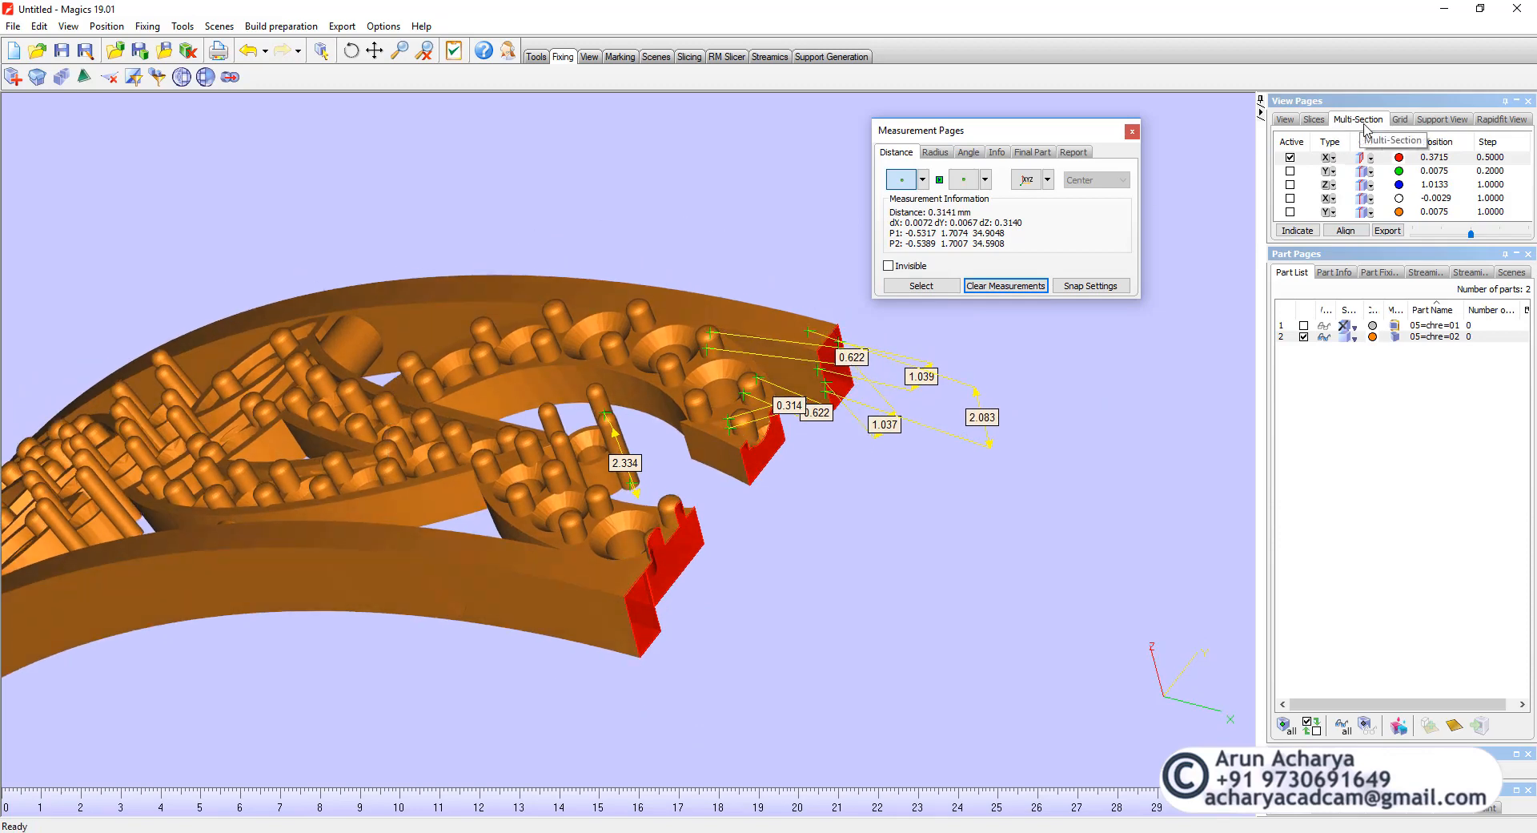
click(1290, 171)
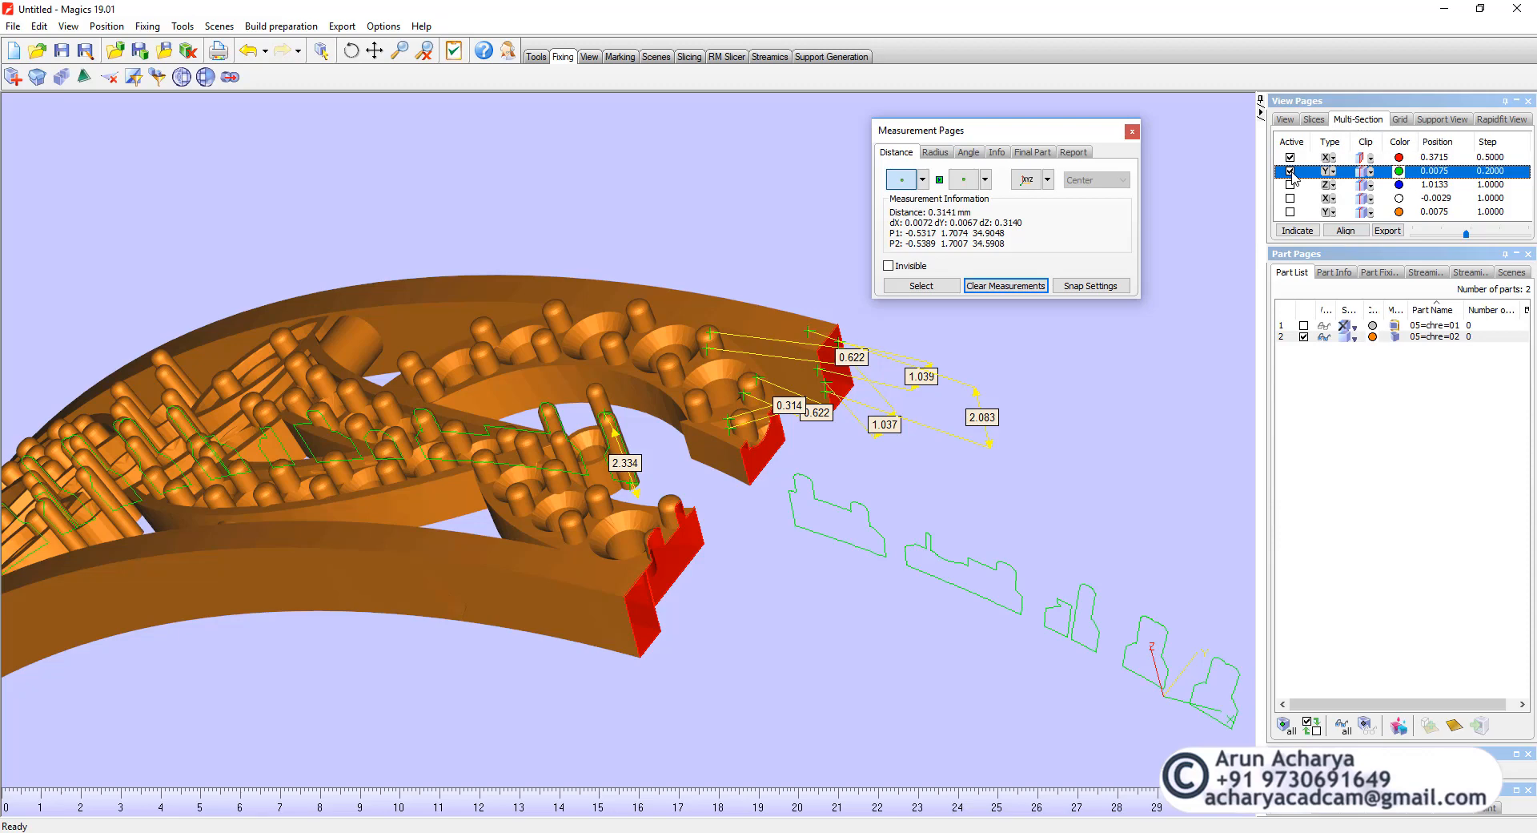
click(1290, 185)
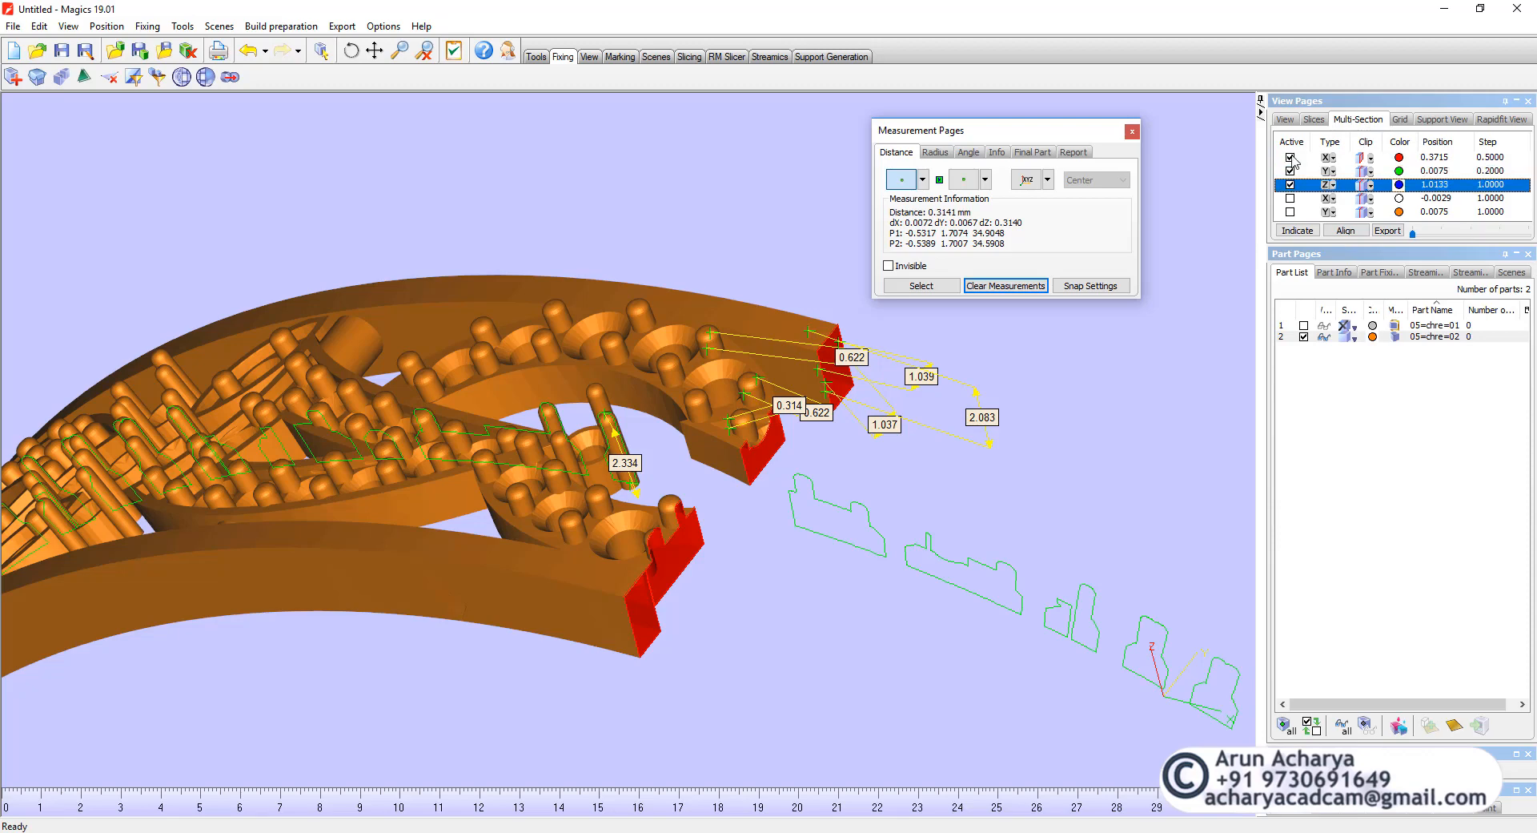
click(1289, 158)
click(1290, 172)
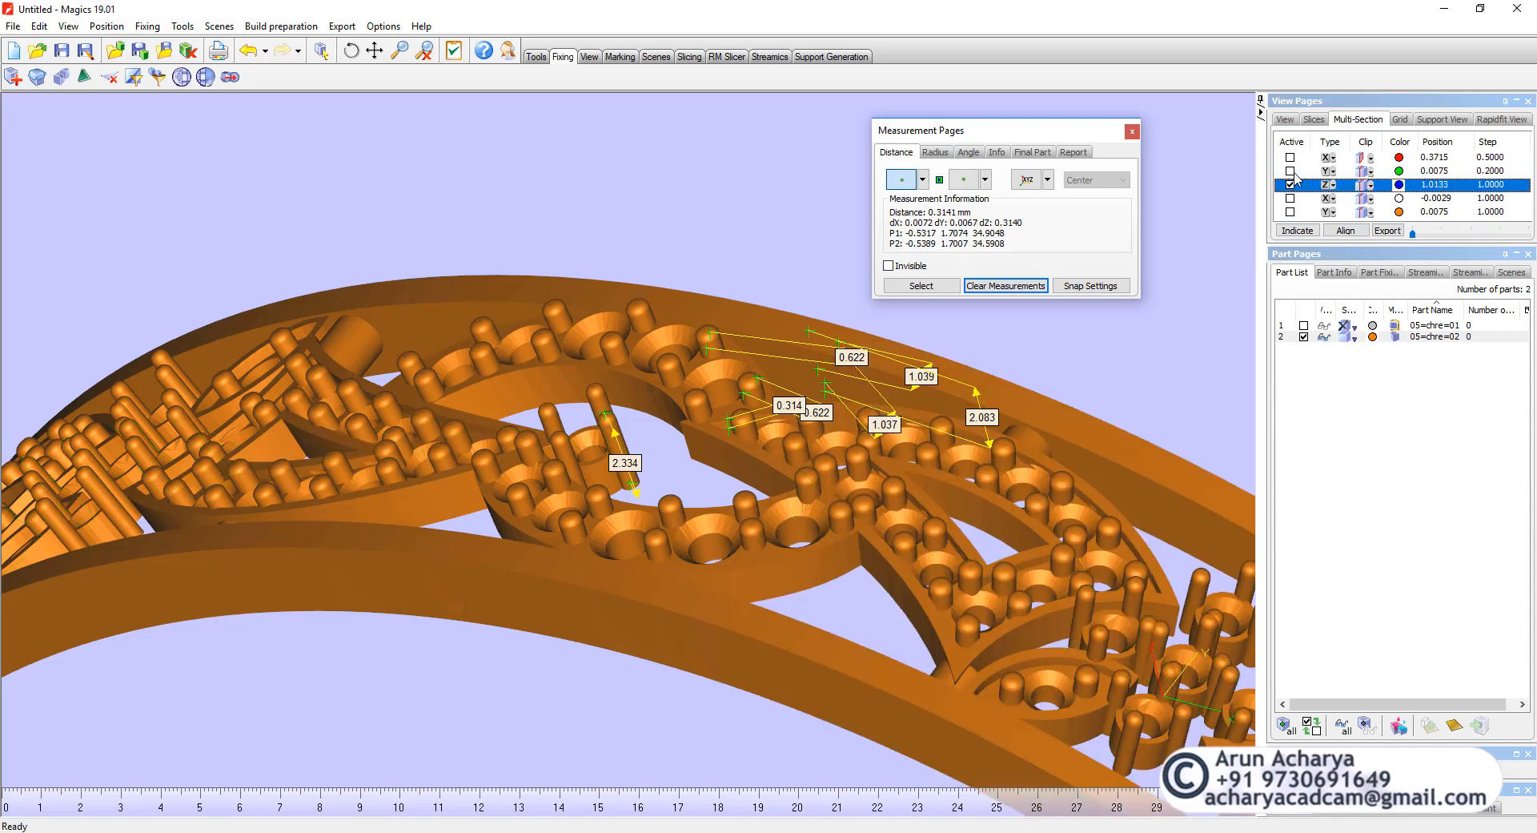
- Set the Z section to hide the side away from origin and show sections only, with its position at 33.7786
click(1370, 185)
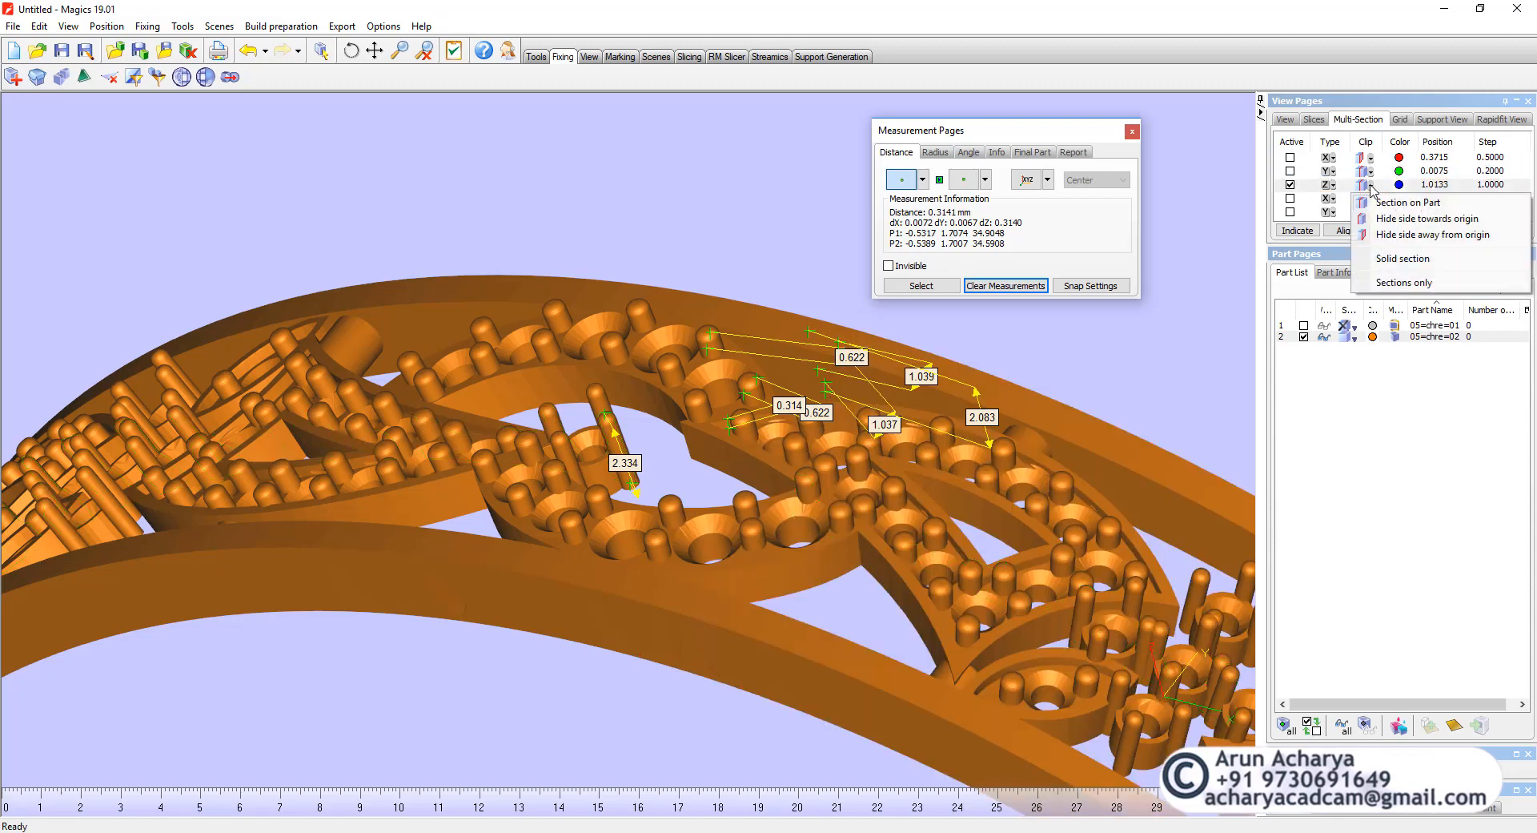
click(1394, 235)
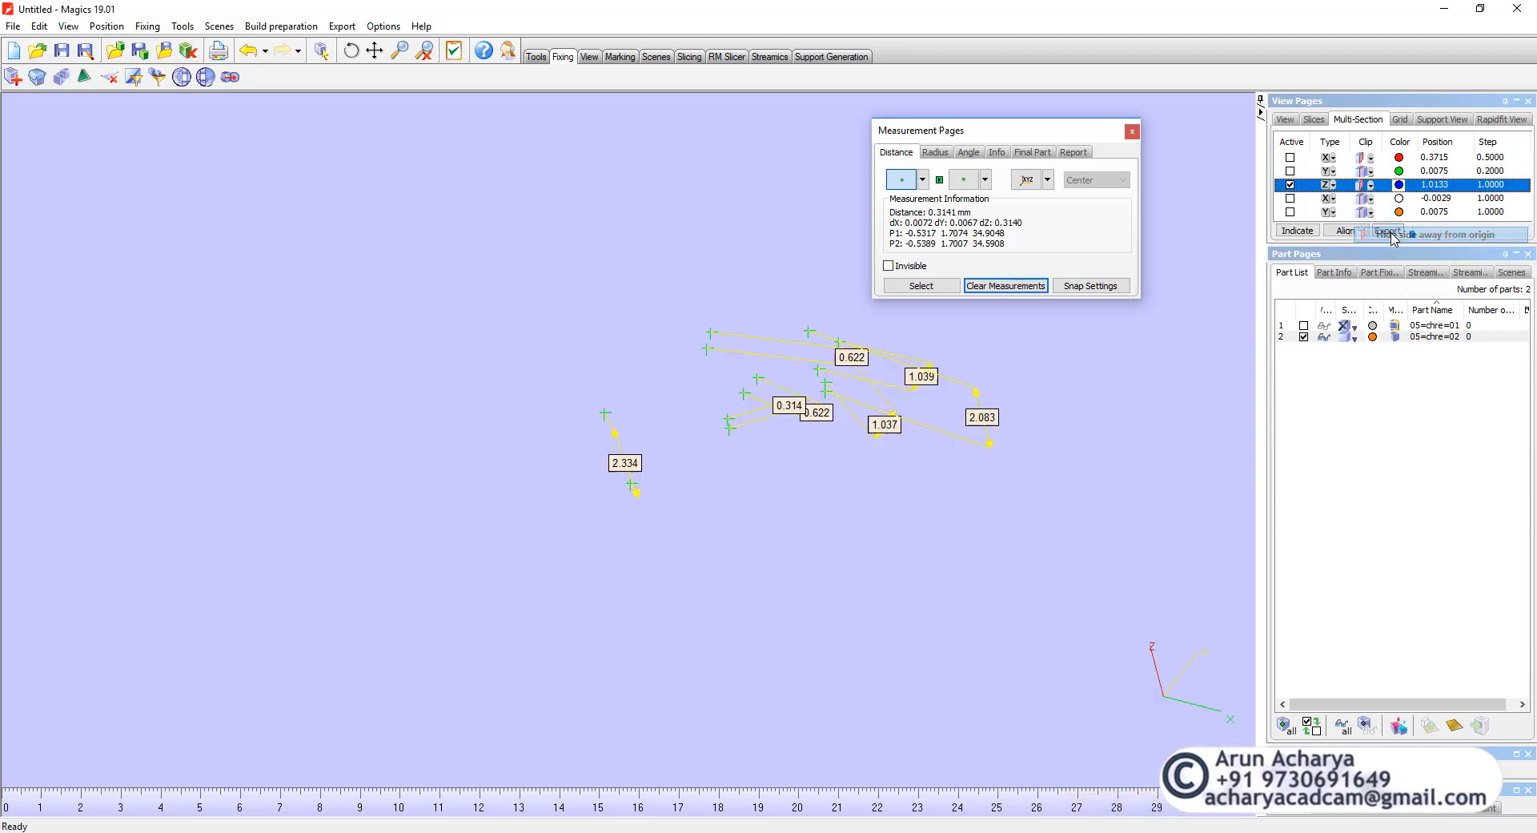
click(1369, 186)
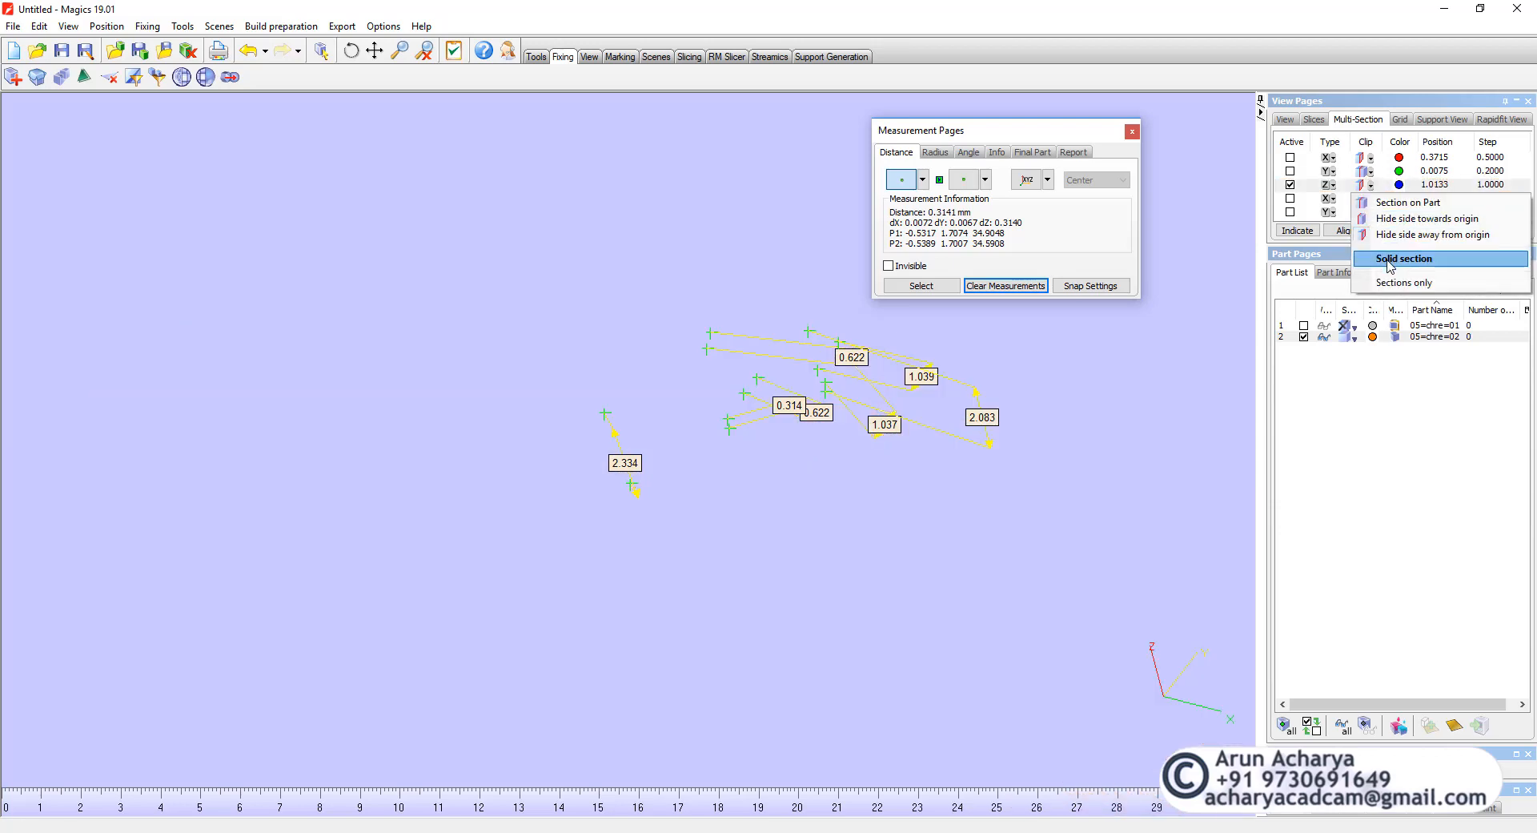
click(1393, 283)
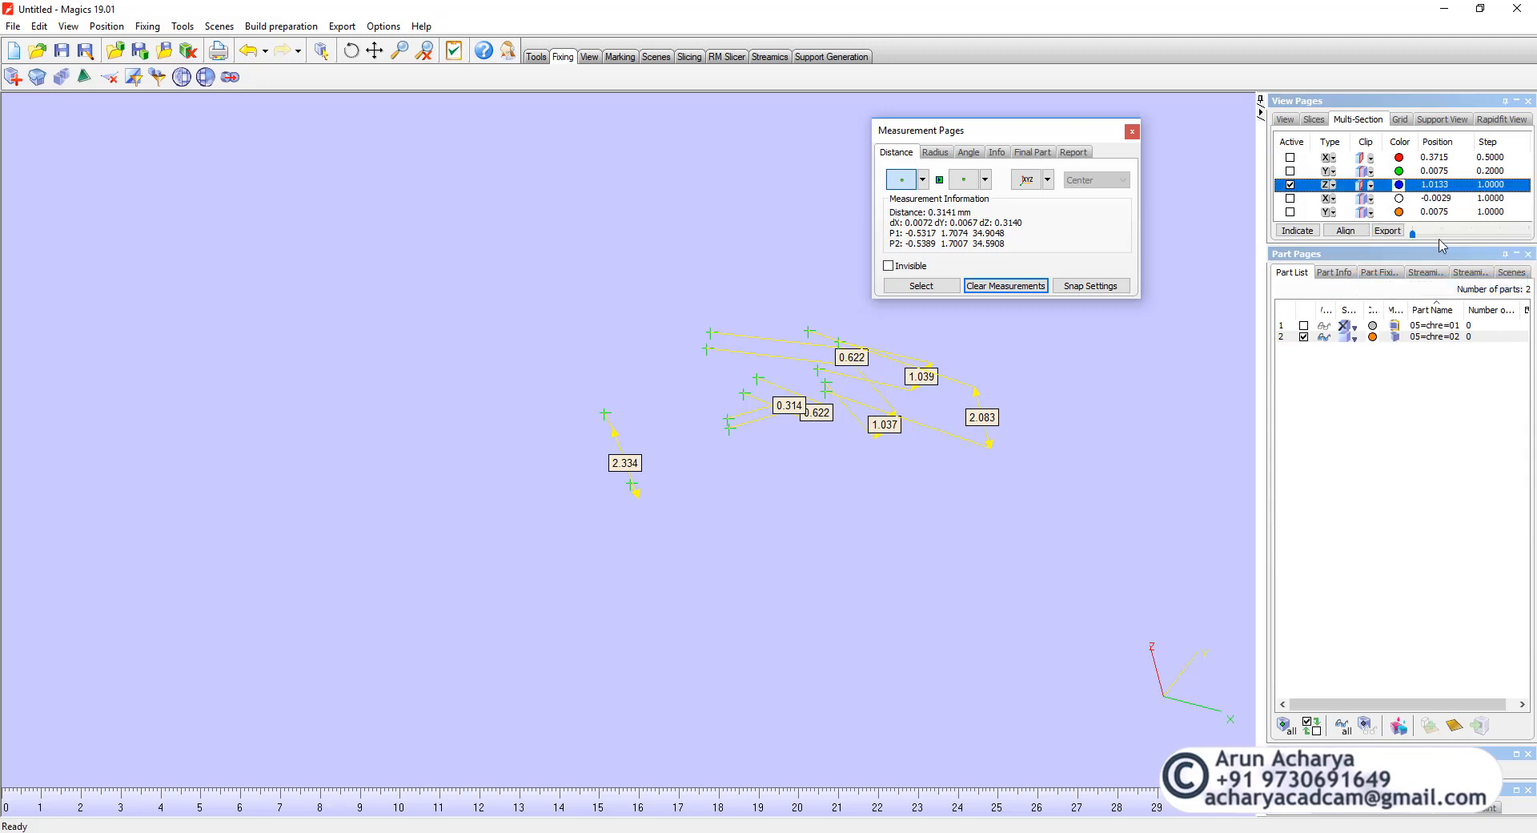
drag(1412, 233, 1479, 230)
drag(1494, 229, 1525, 224)
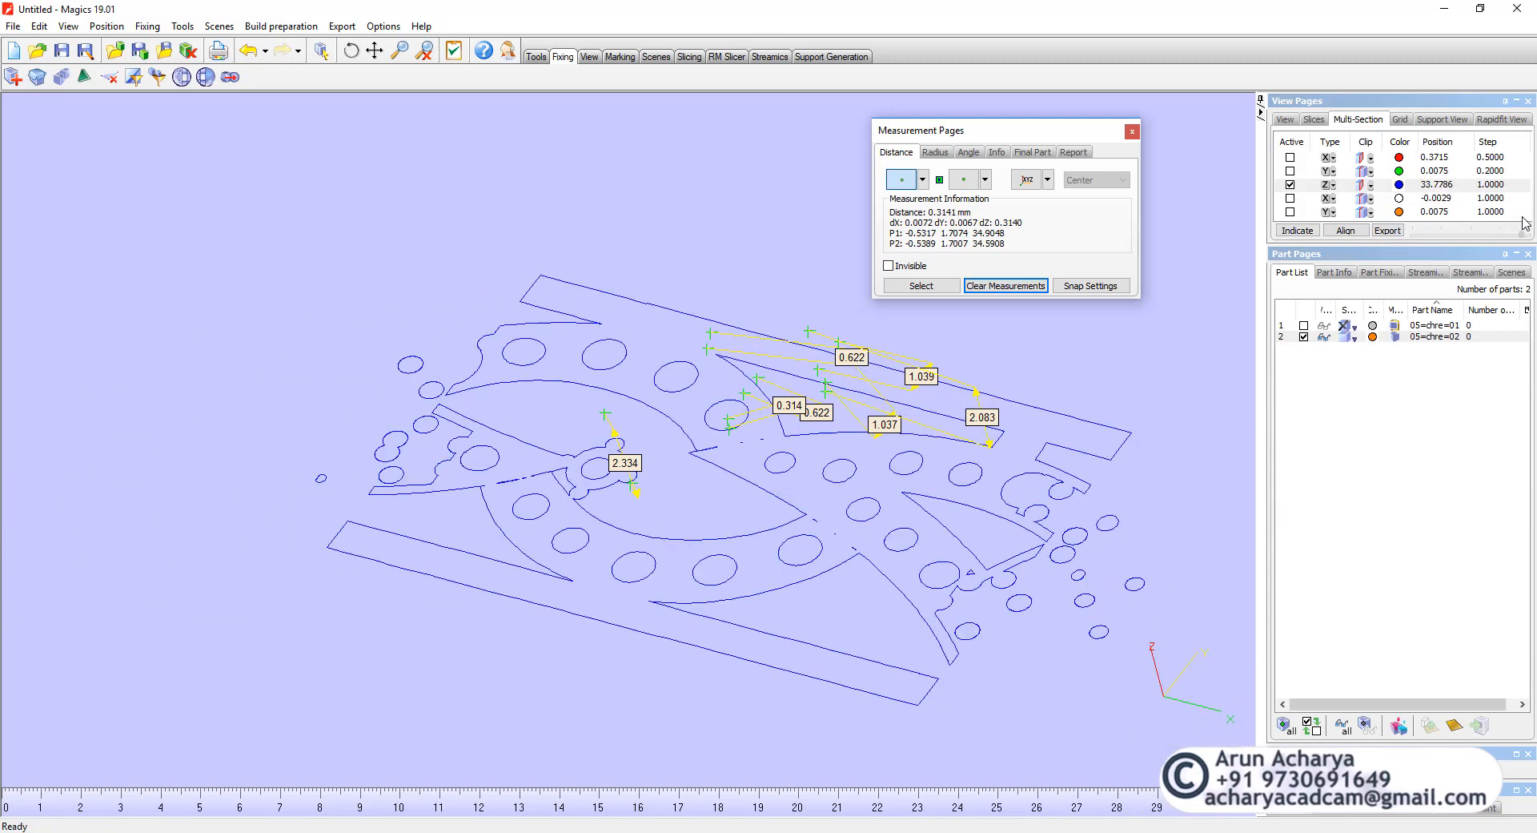
- Switch from the Z to the Y section, hiding the side away from origin, and turn off the sections-only display
click(1290, 170)
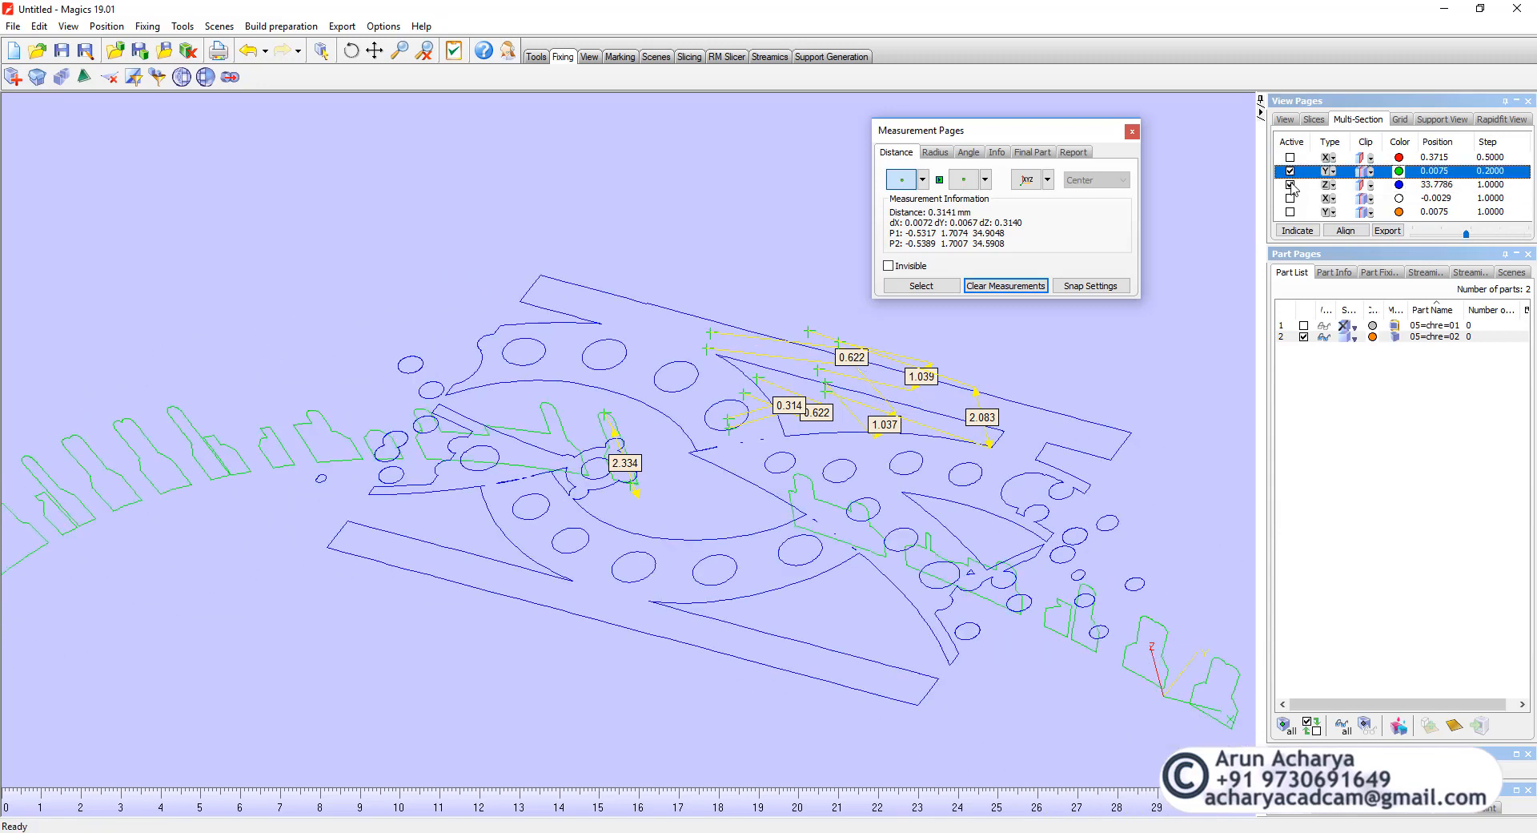
click(1289, 185)
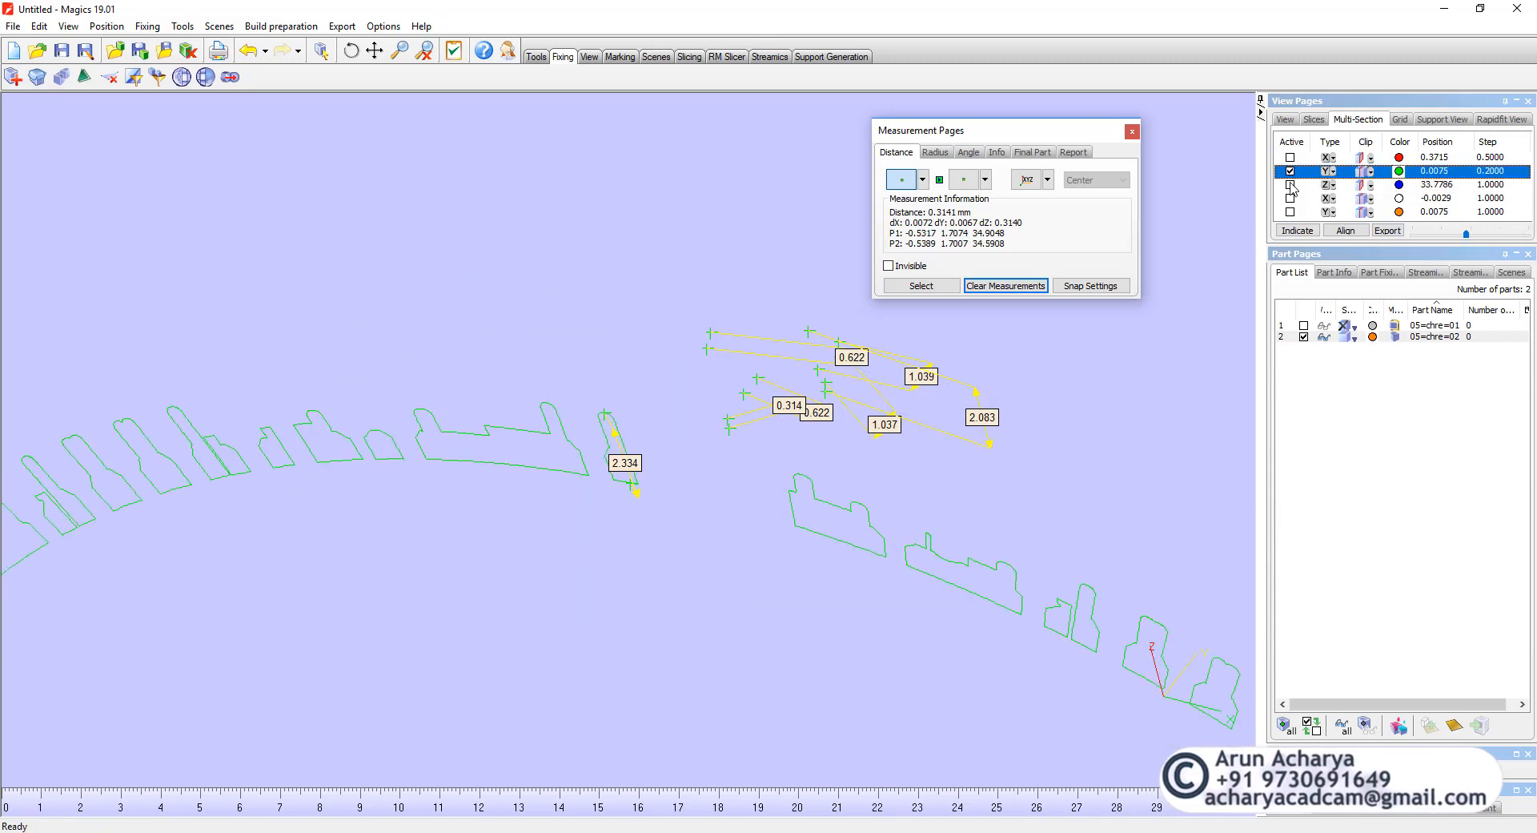
click(1371, 172)
click(1370, 173)
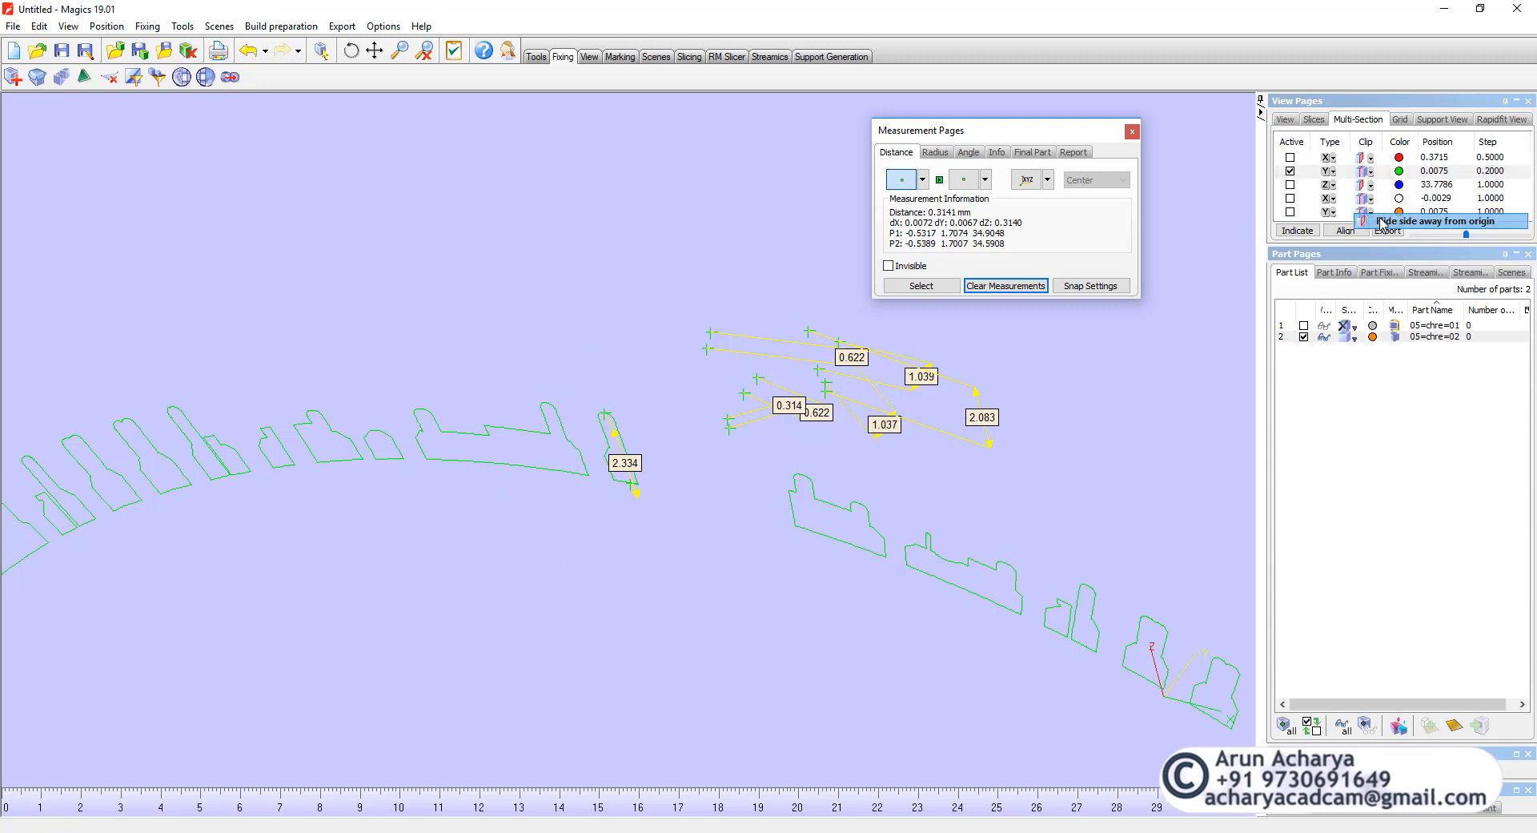
click(1370, 171)
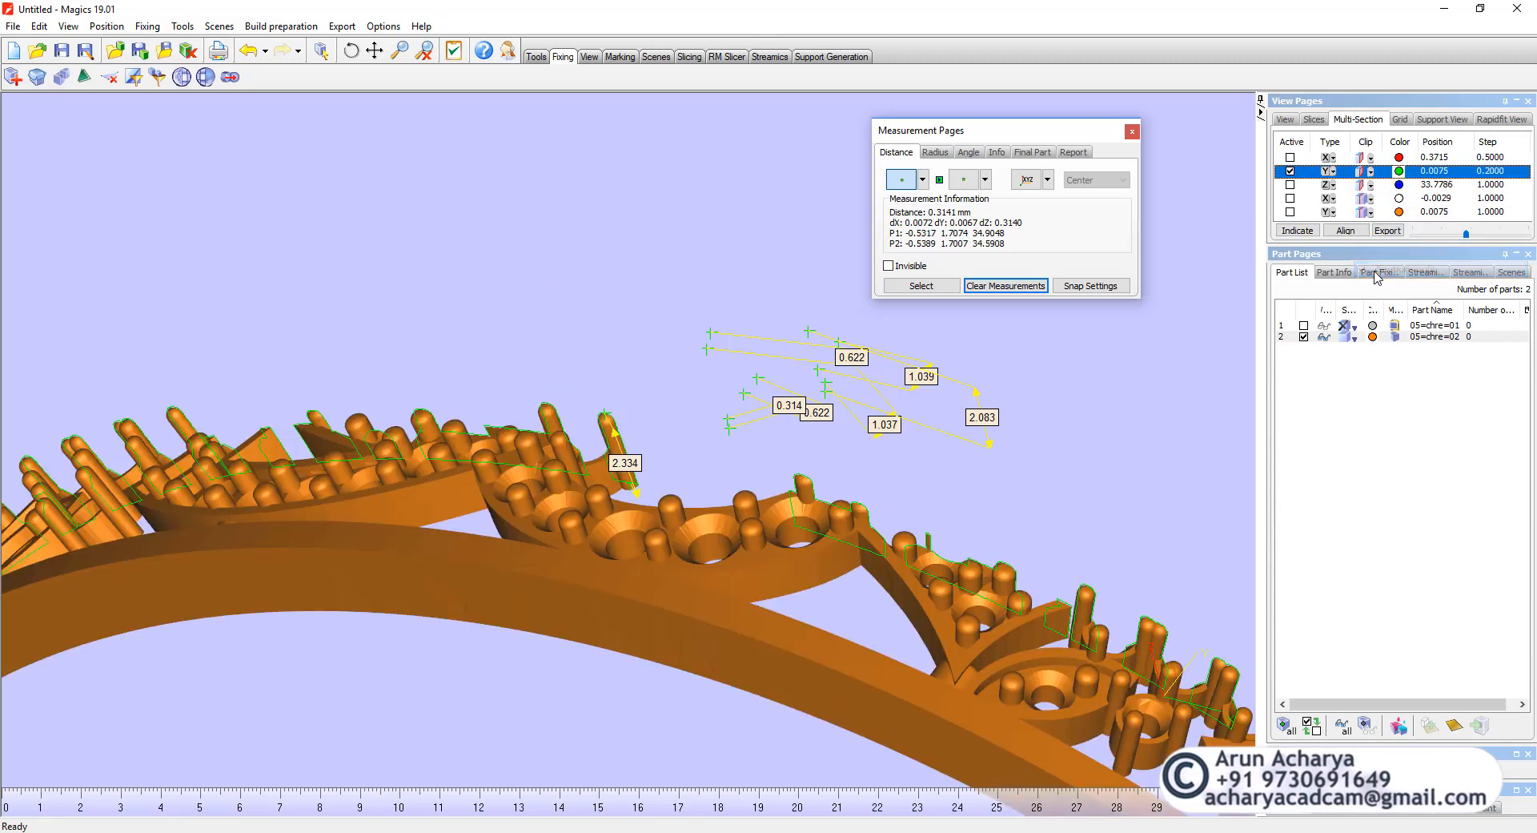
click(1385, 270)
- Examine the solid cut faces of the Y-sectioned bangle along its whole arc and from the front
right_drag(732, 485, 783, 513)
scroll(717, 422, down, 3)
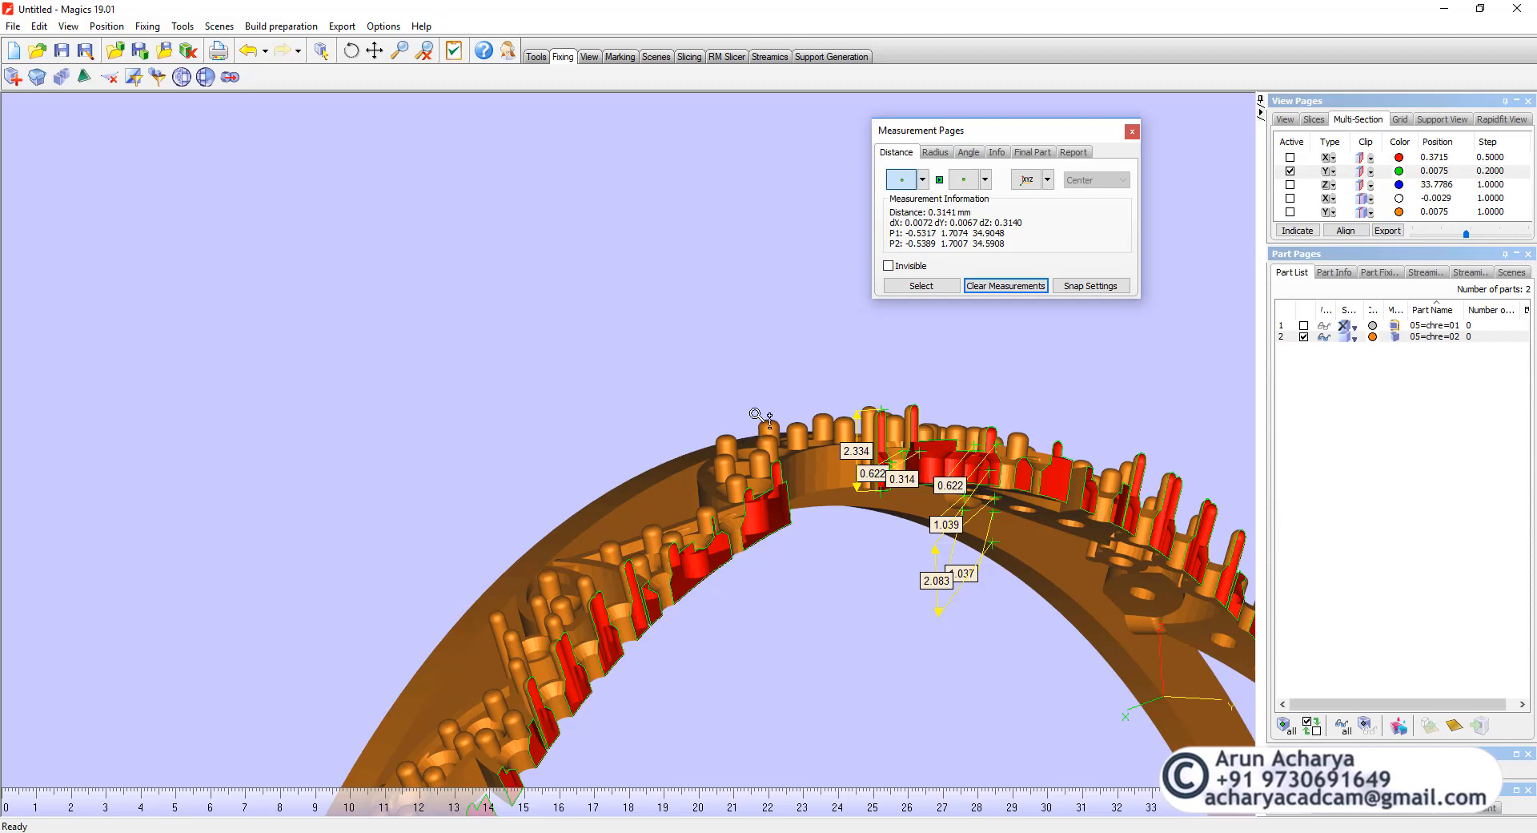
scroll(743, 409, down, 3)
scroll(743, 409, down, 1)
scroll(728, 343, down, 3)
scroll(710, 480, up, 2)
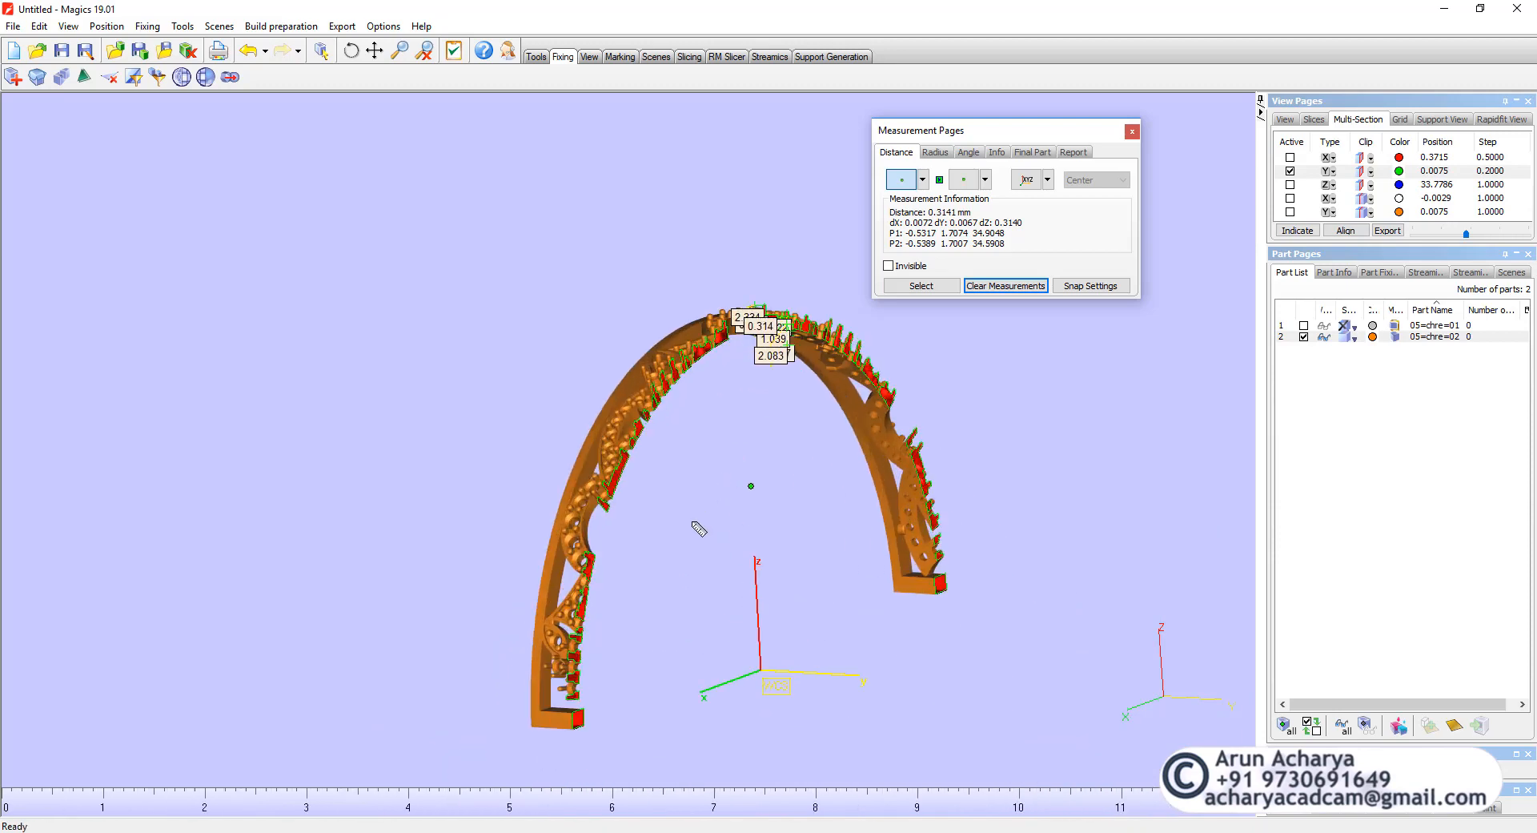
right_drag(695, 525, 817, 485)
scroll(693, 498, up, 4)
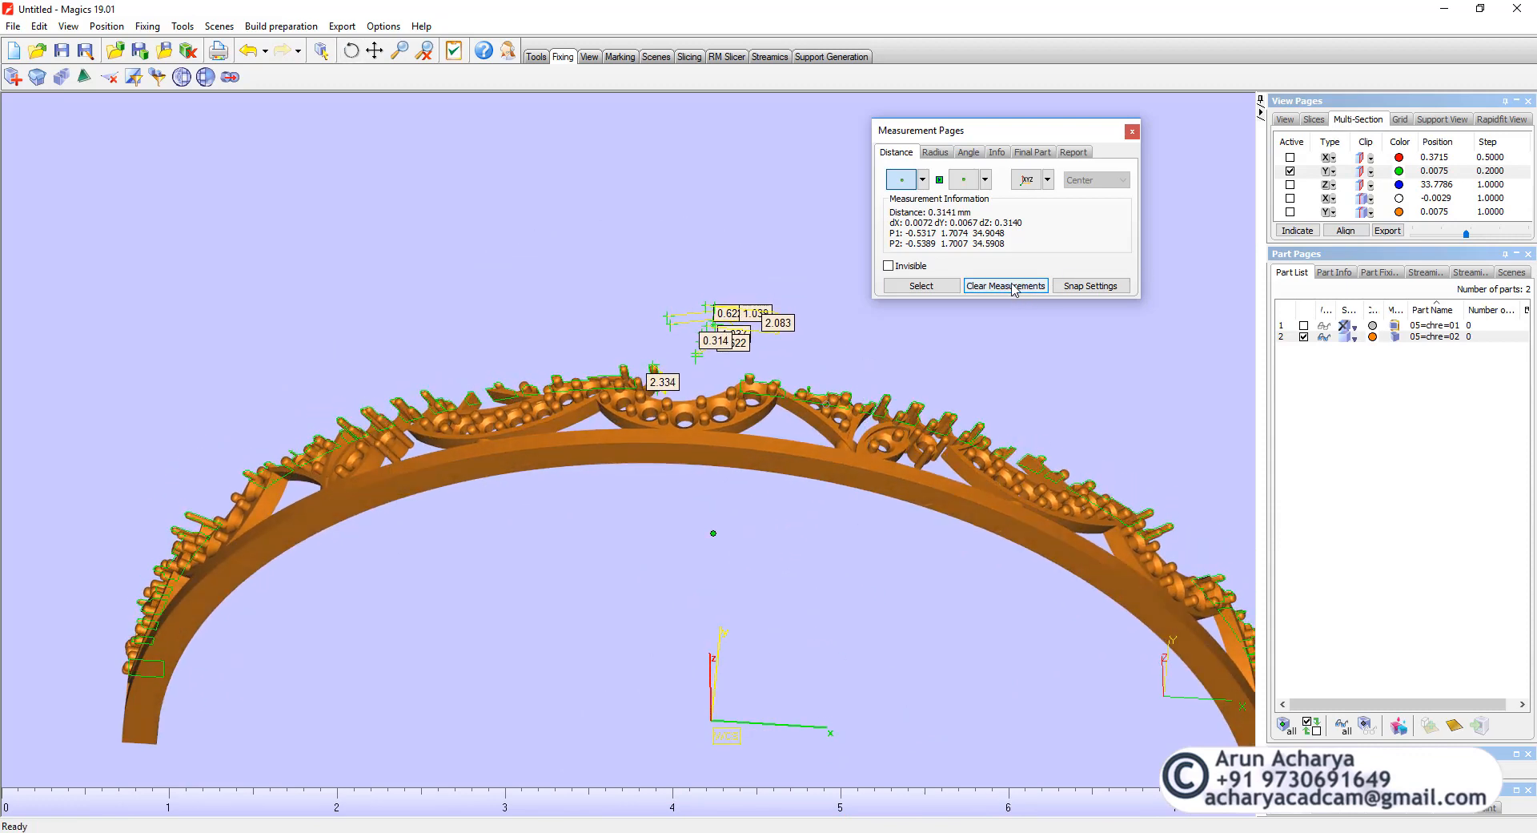
scroll(788, 440, up, 4)
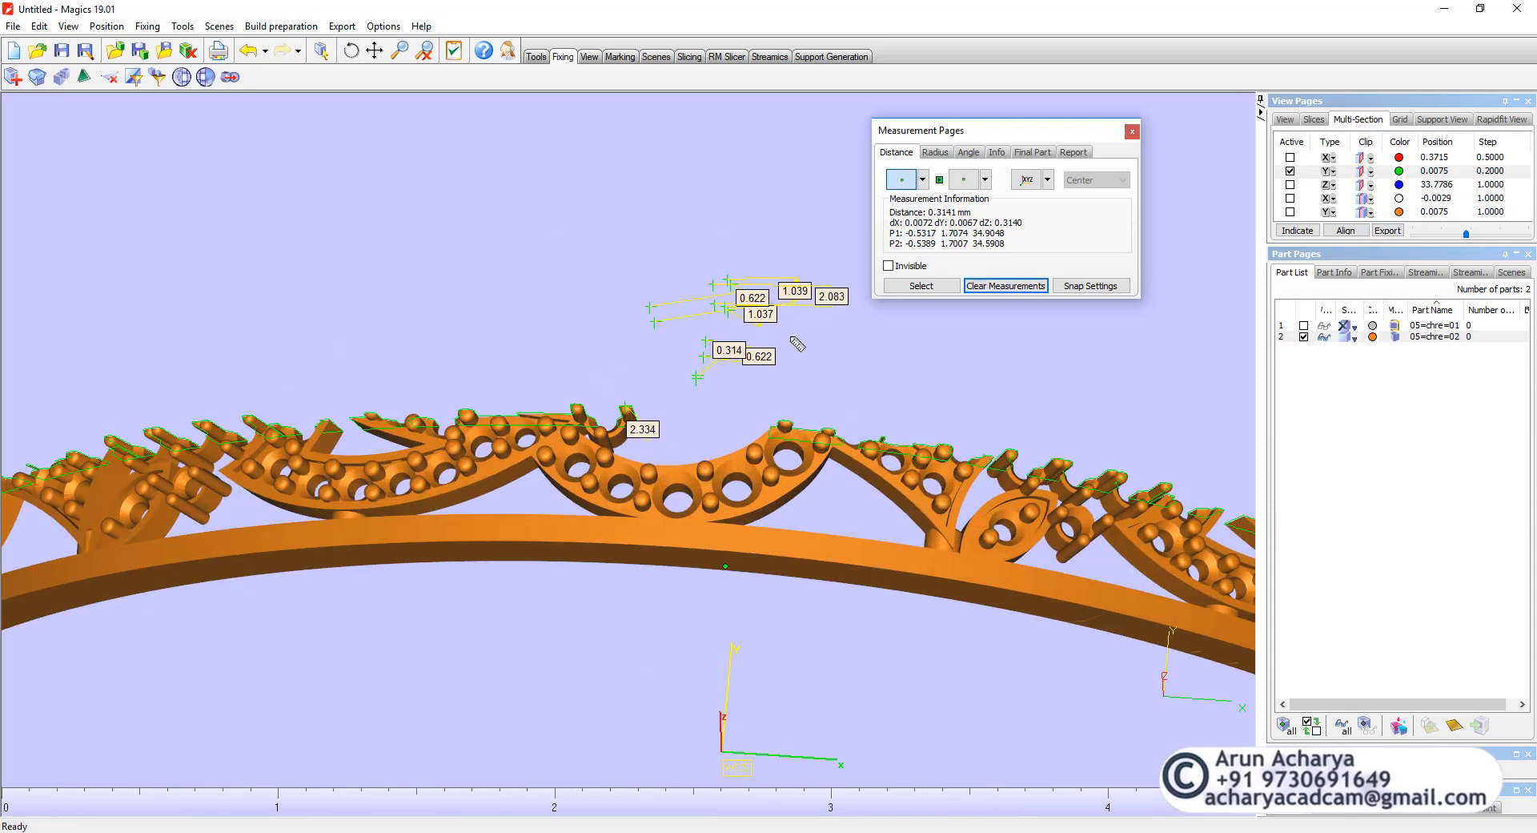
- Clear all measurements from the bangle and move the measurement window slightly aside
click(991, 285)
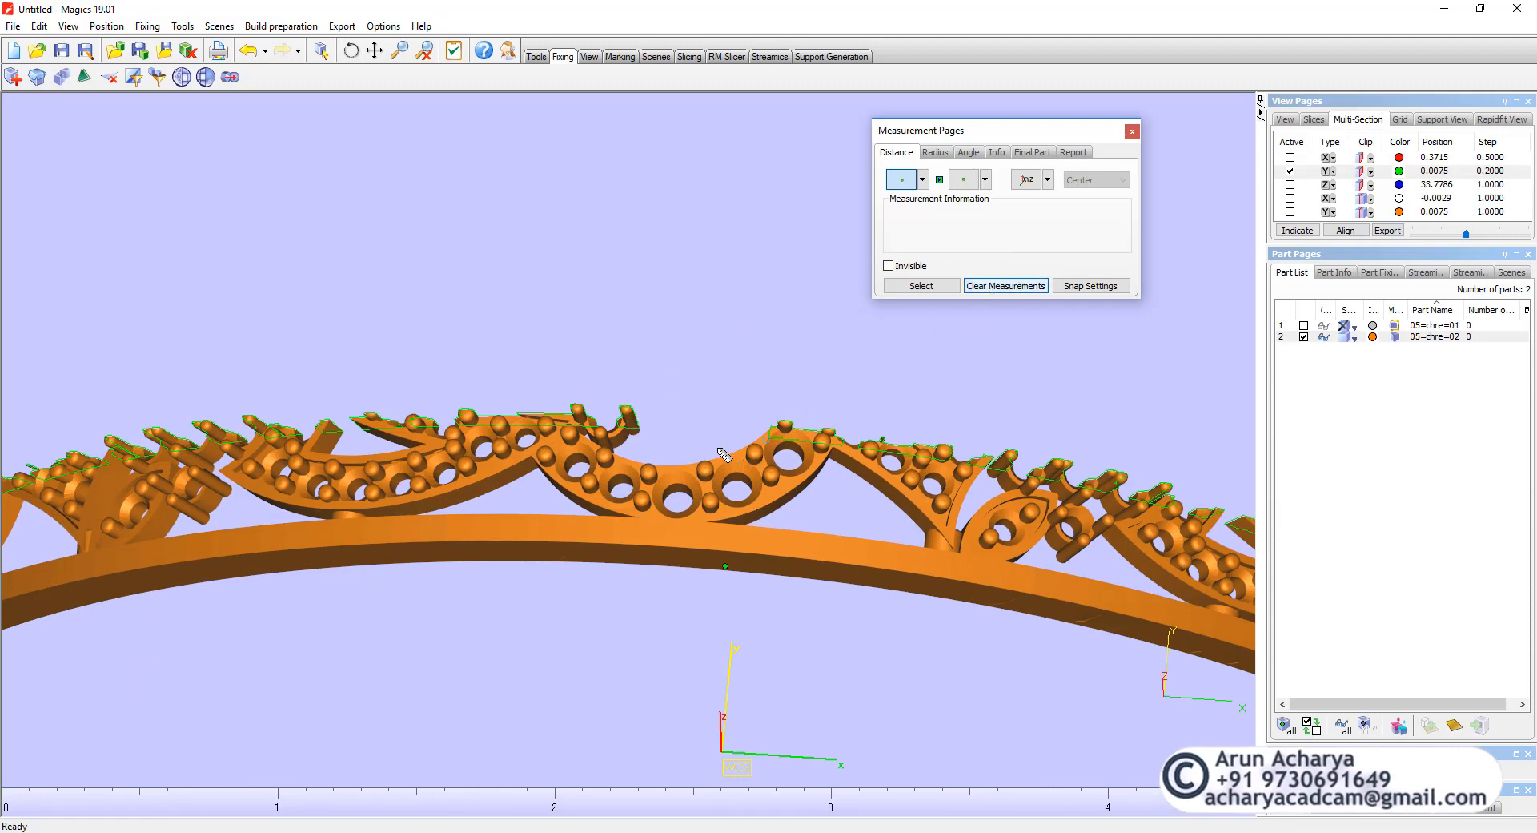
right_drag(714, 425, 715, 448)
drag(1098, 132, 1134, 129)
- Deactivate the Y section to display the whole bangle uncut
scroll(743, 438, down, 2)
scroll(766, 375, down, 1)
right_drag(743, 438, 680, 400)
scroll(726, 389, down, 3)
scroll(767, 490, up, 2)
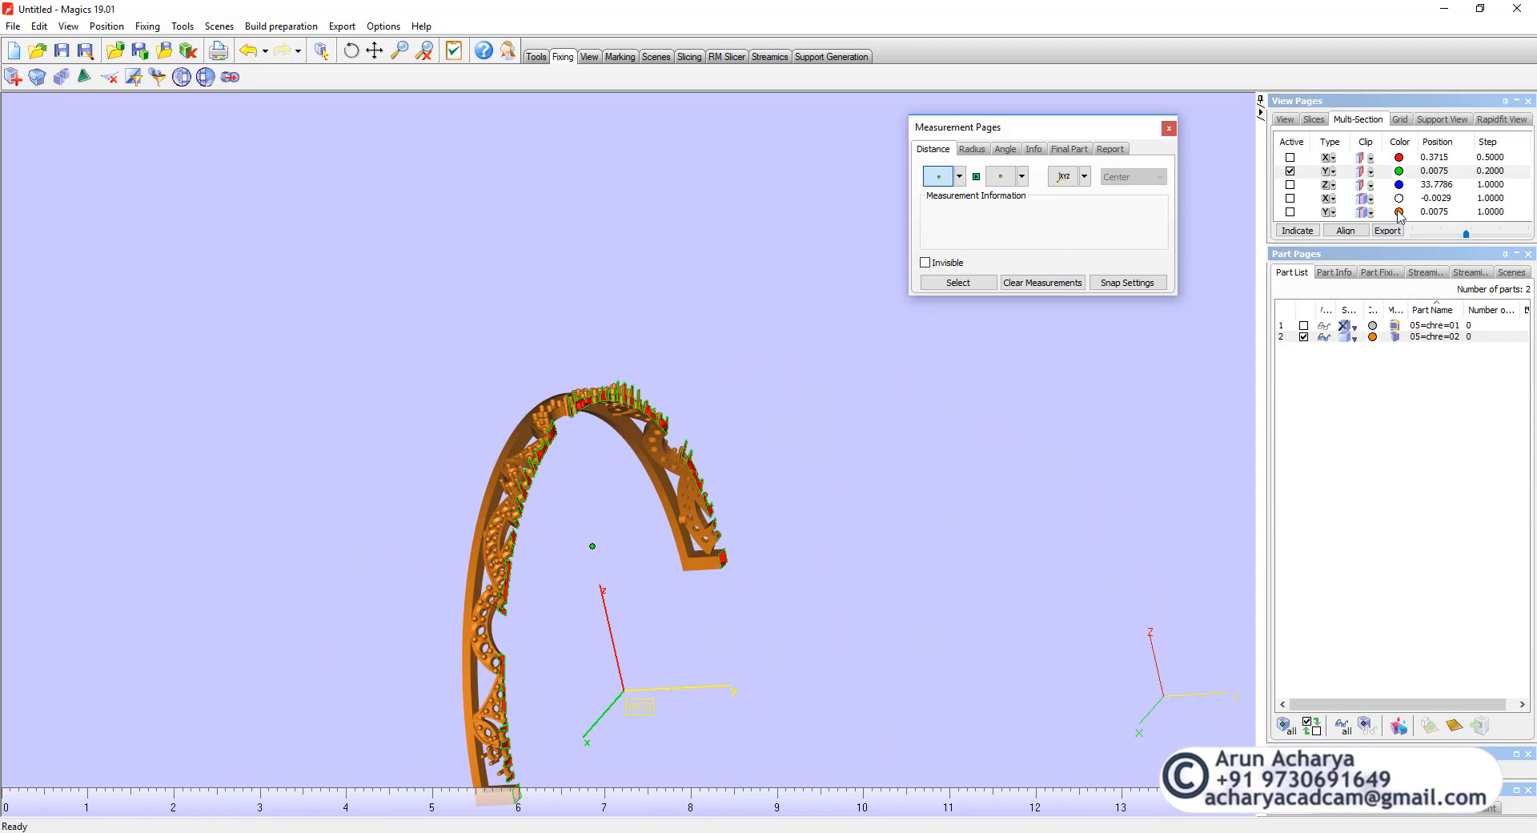
click(1290, 170)
right_drag(803, 487, 792, 530)
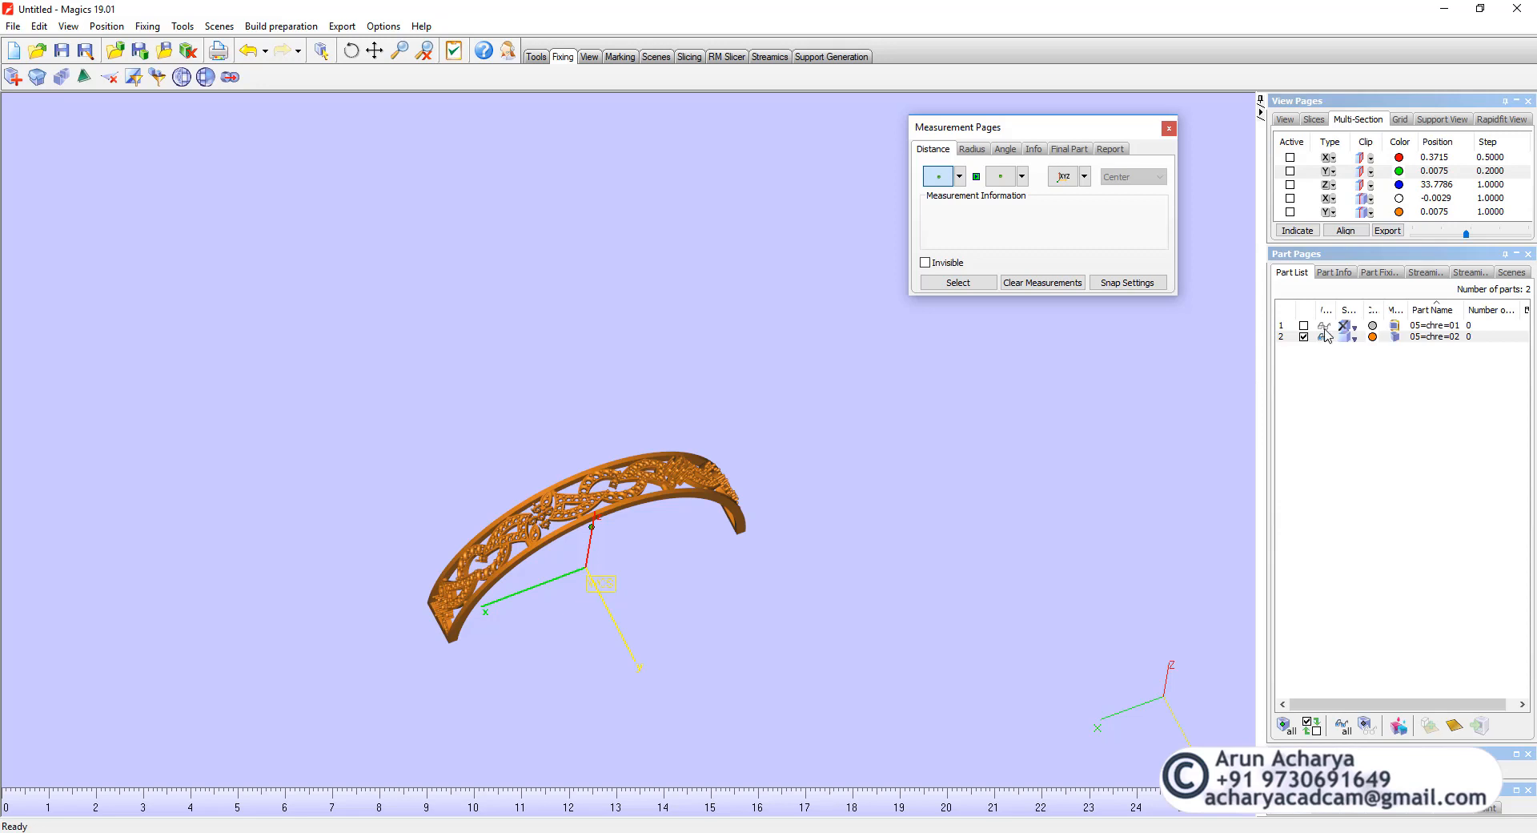
- Show and select part 05=chre=01, and deselect and hide part 05=chre=02
click(1324, 336)
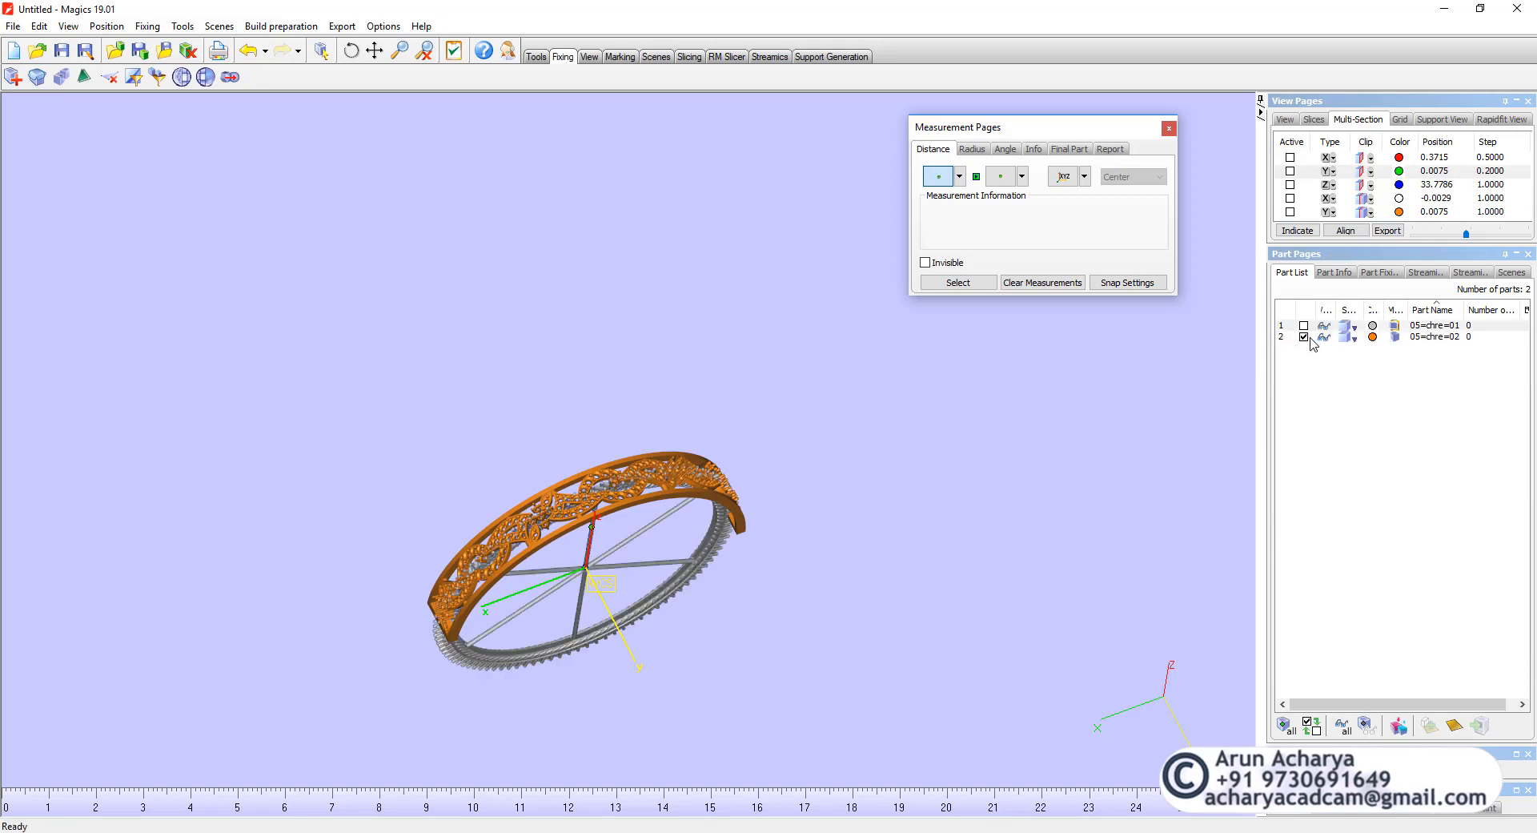
click(1304, 325)
click(1324, 337)
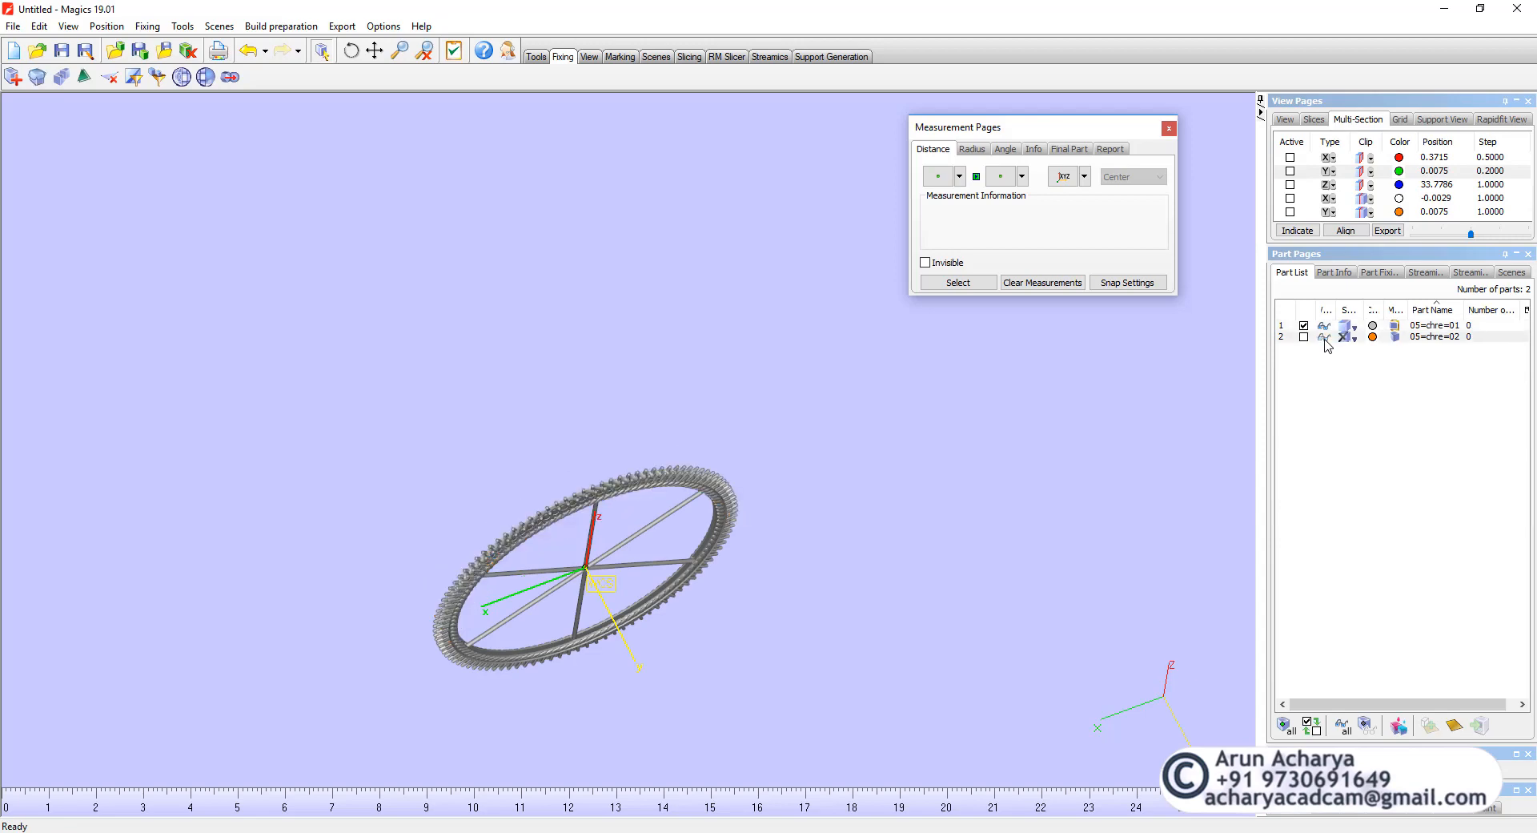
scroll(552, 588, up, 5)
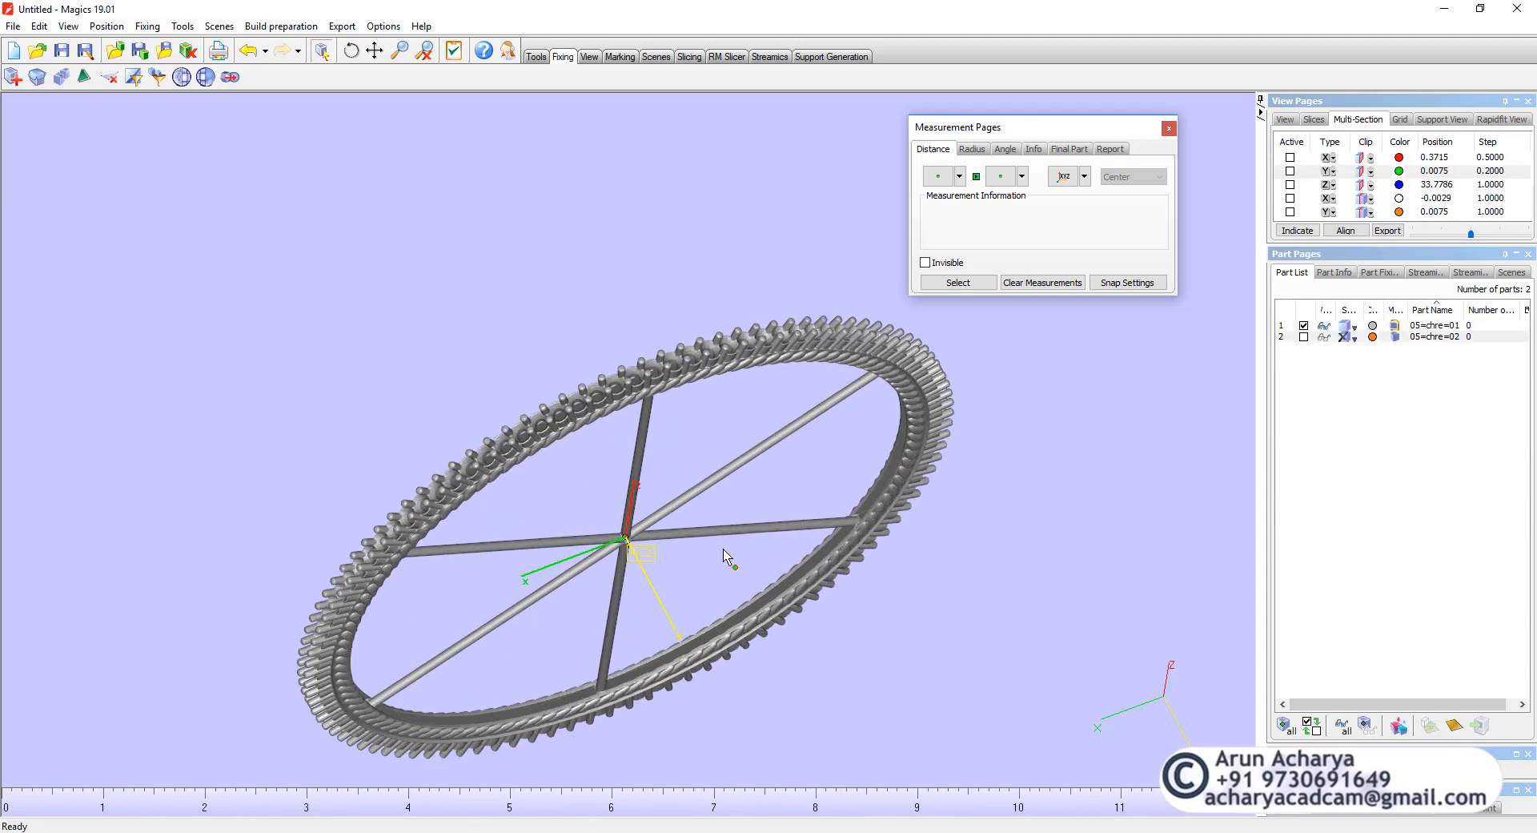
- Run the Fix Wizard diagnostics on part 05=chre=01 for normals, bad edges and shells, and close the wizard
right_drag(725, 554, 703, 336)
scroll(610, 278, up, 5)
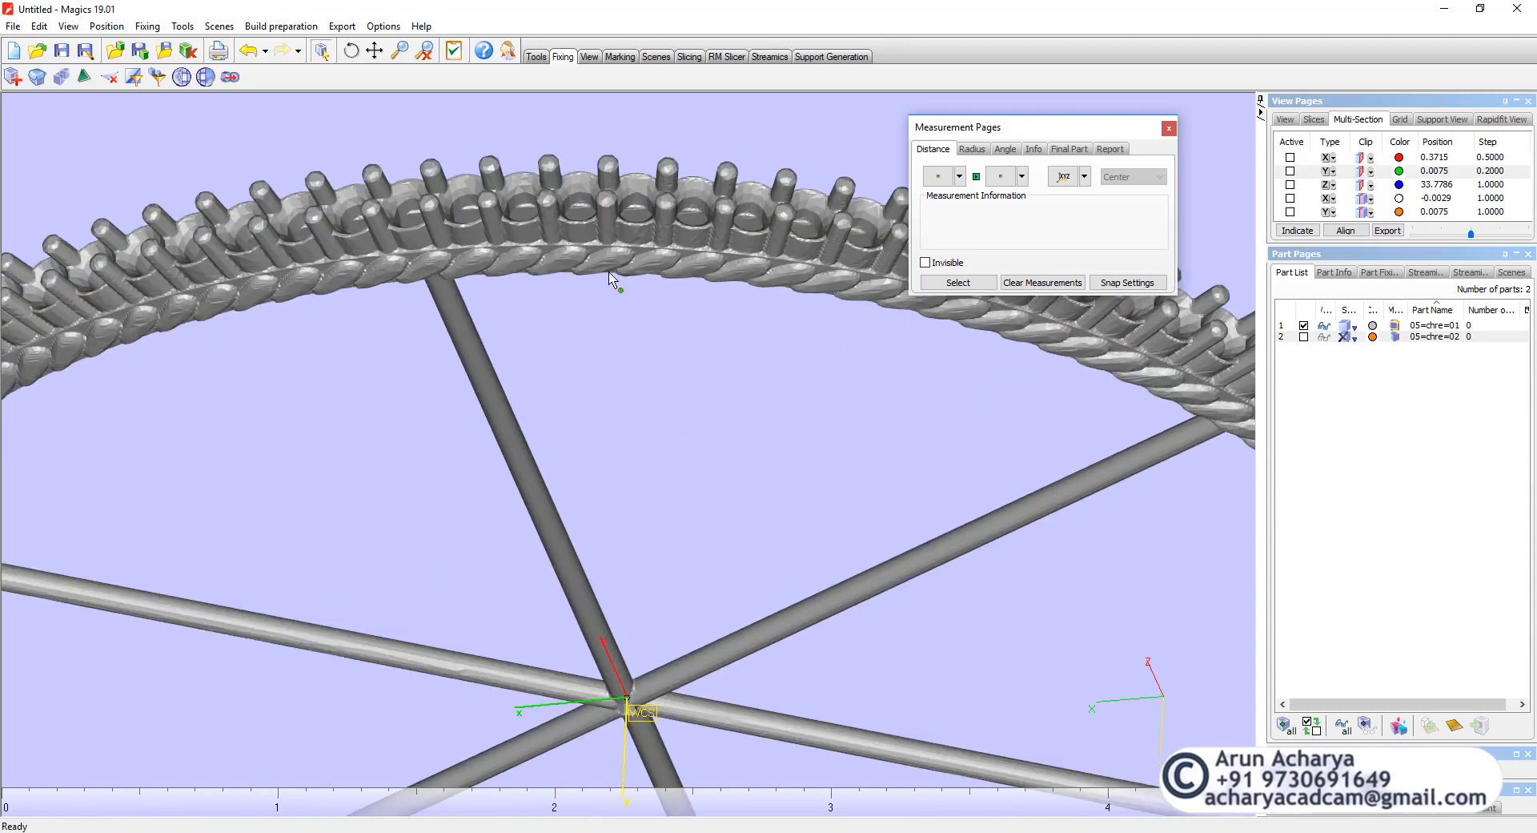
scroll(686, 385, down, 4)
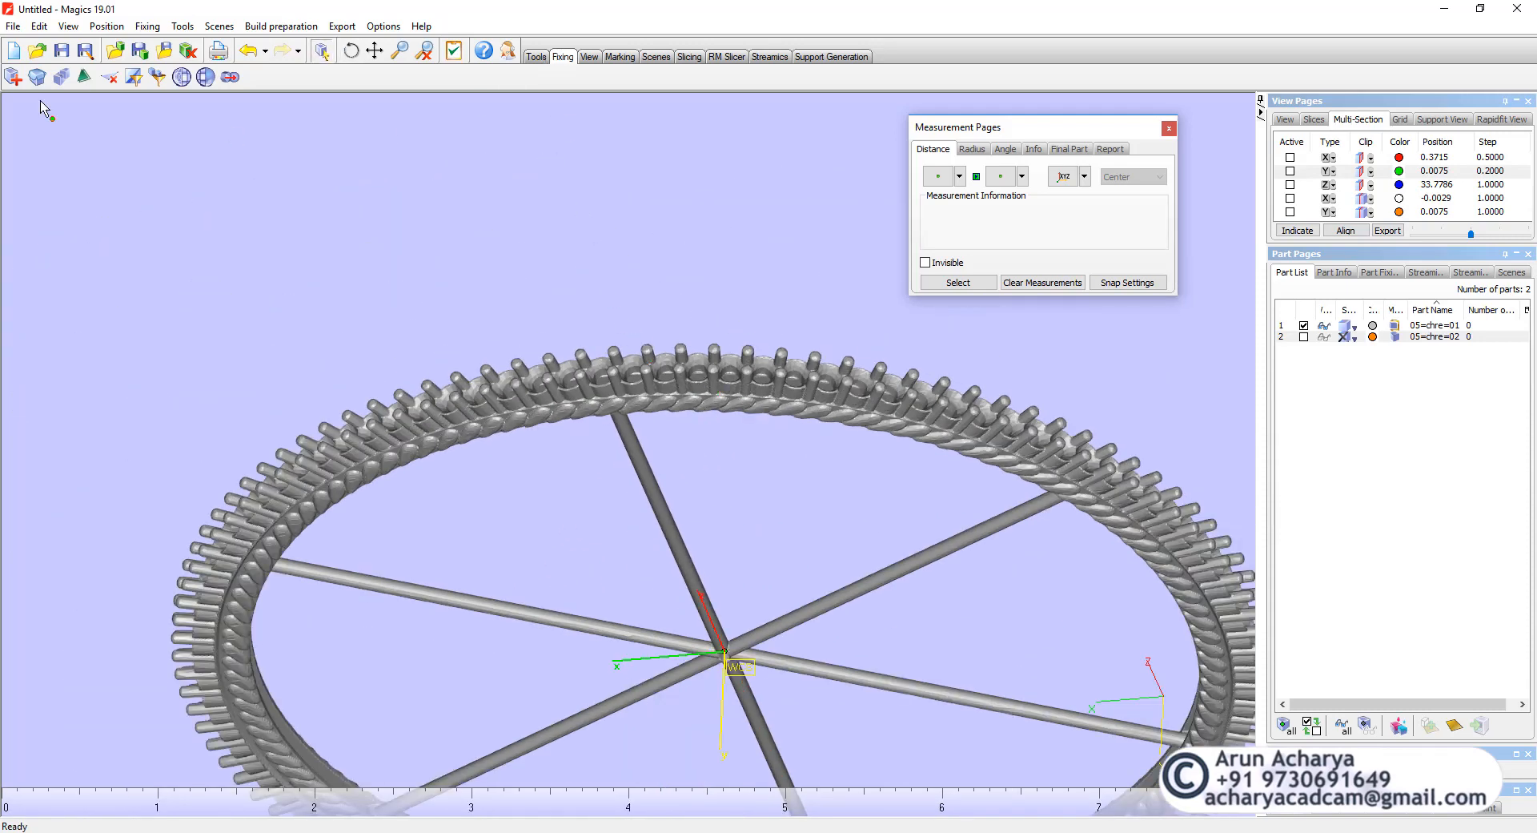
click(14, 77)
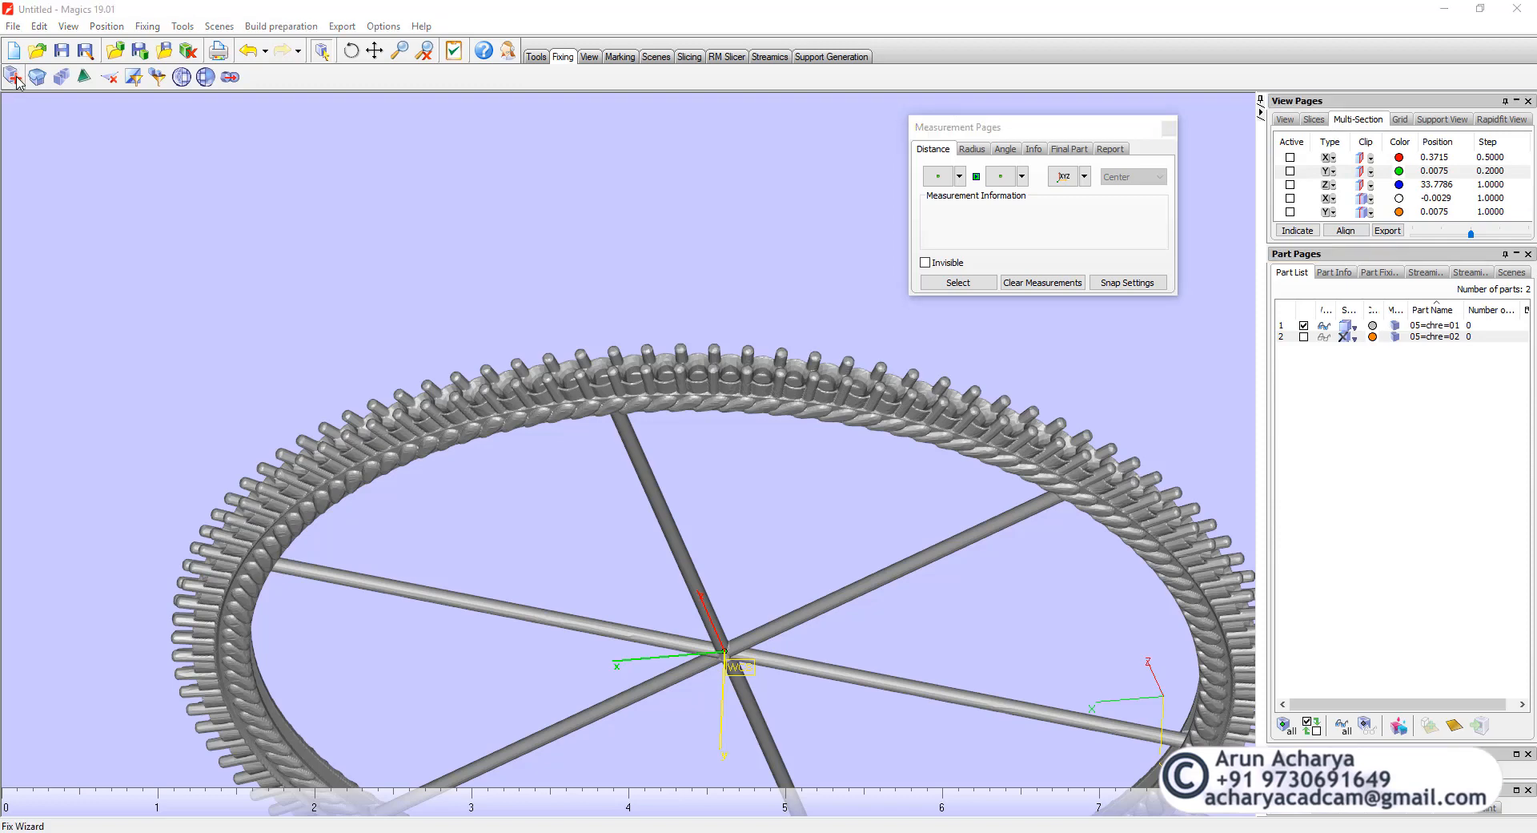
click(1059, 609)
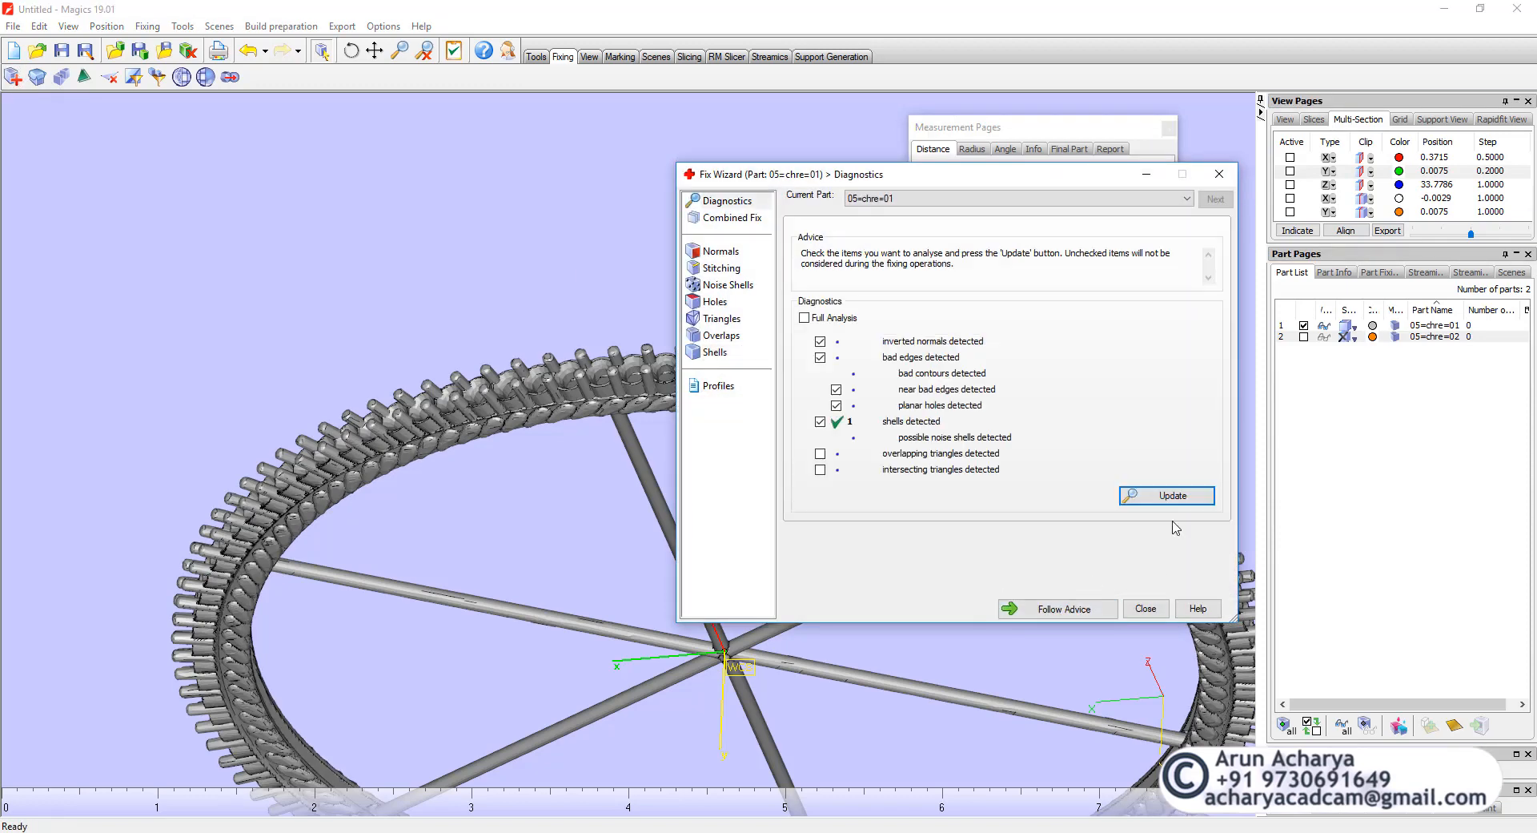
click(1165, 497)
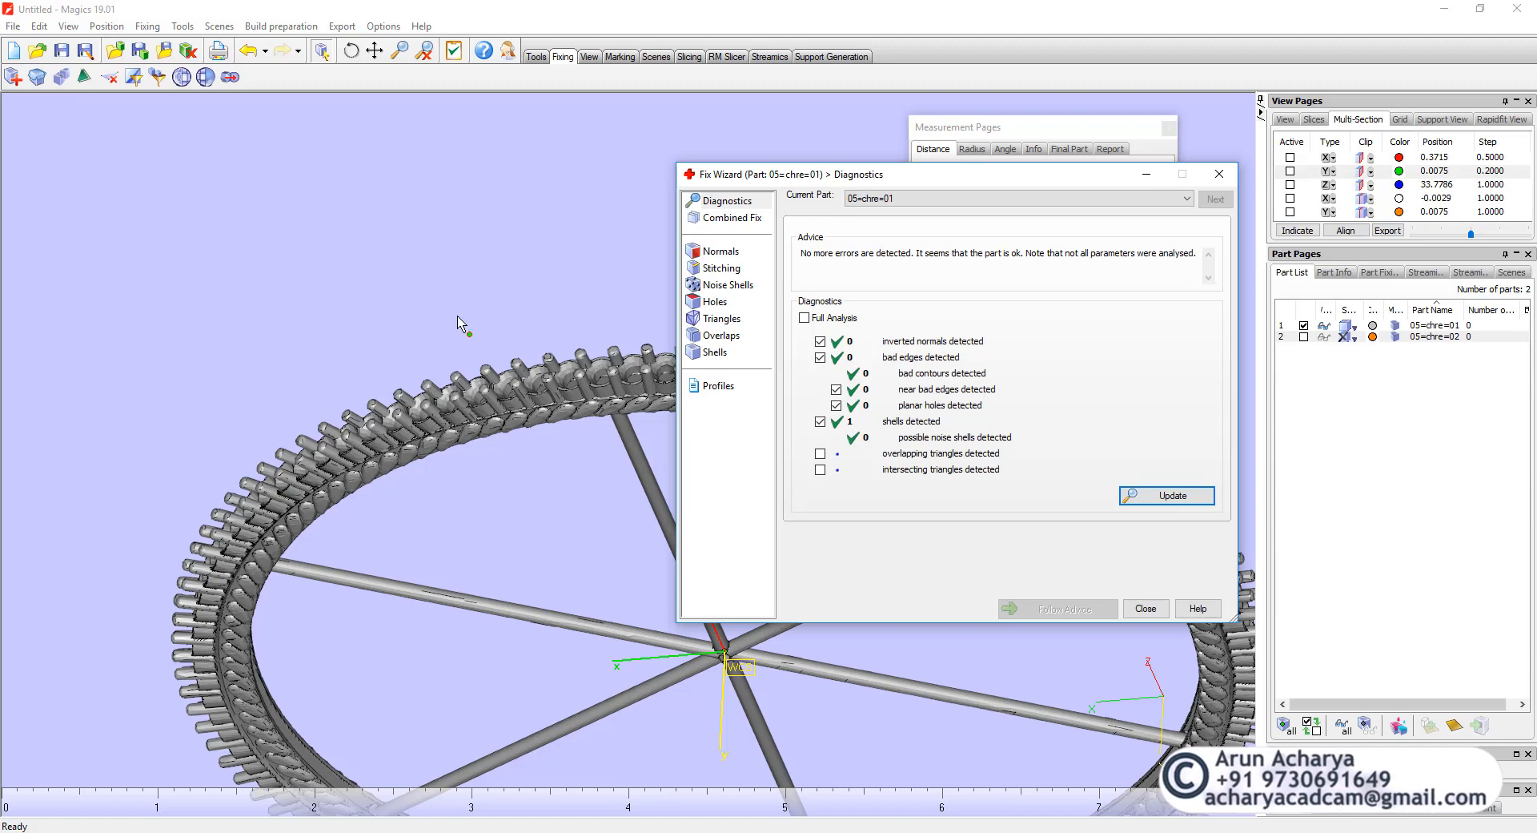
scroll(458, 316, down, 2)
right_drag(526, 433, 556, 409)
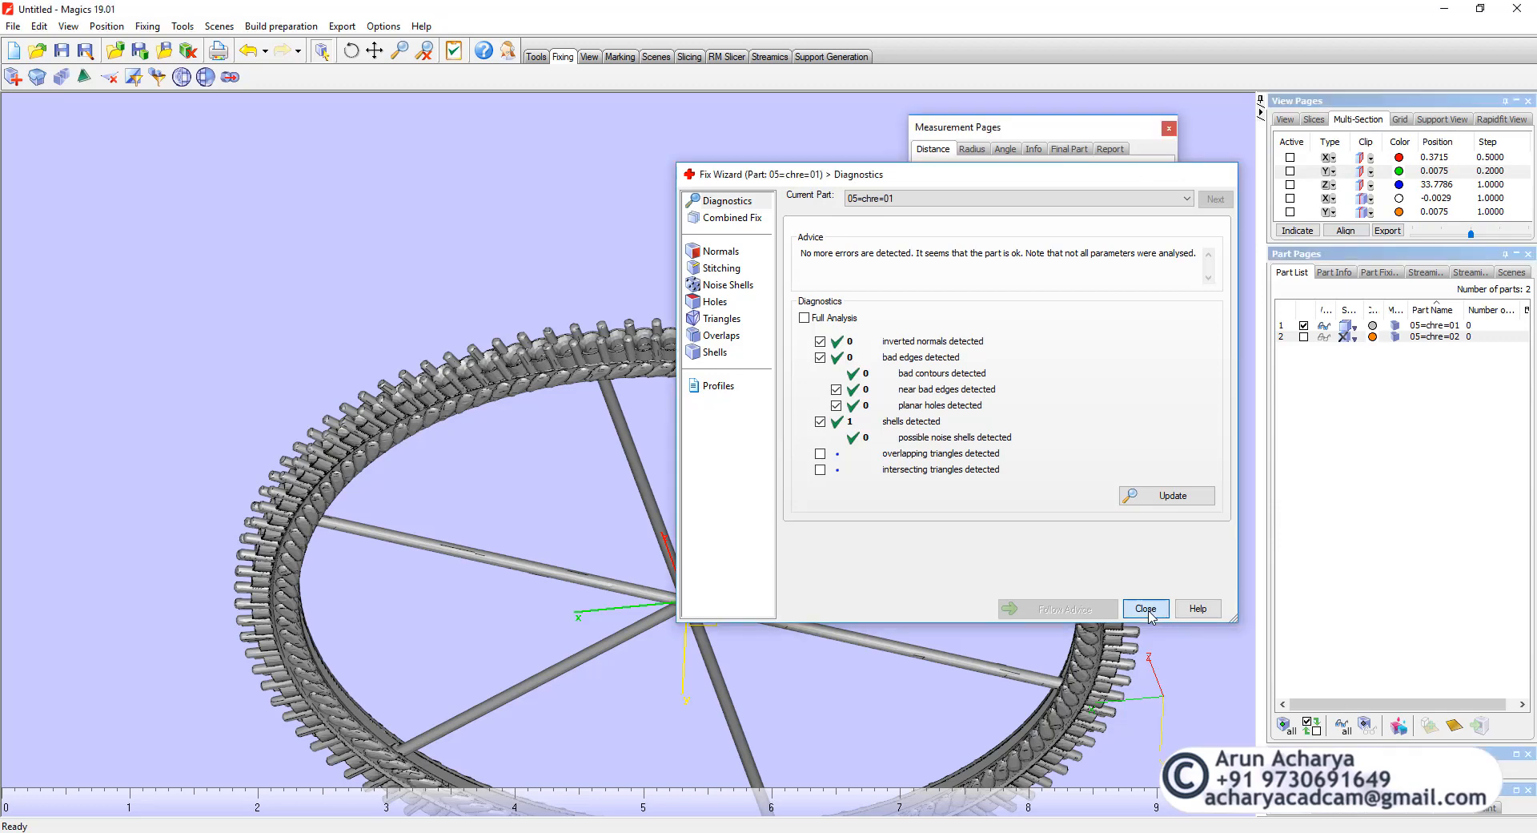
click(1145, 609)
- Examine the whole 05=chre=01 bangle, its crossing support rods, prong rows and rope edge, from the front and tilted angles
right_drag(661, 478, 683, 370)
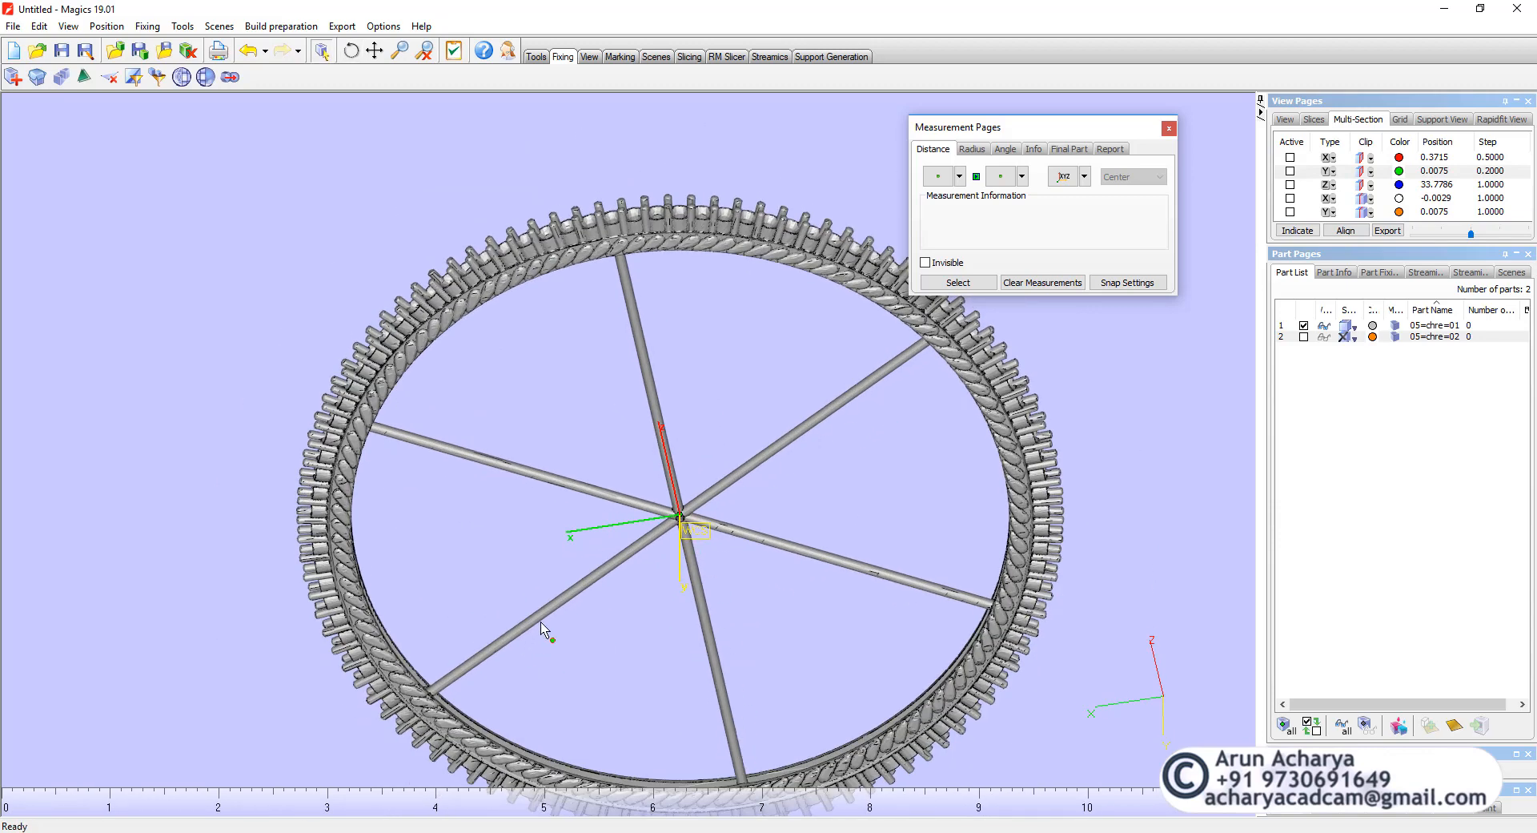
scroll(711, 449, up, 3)
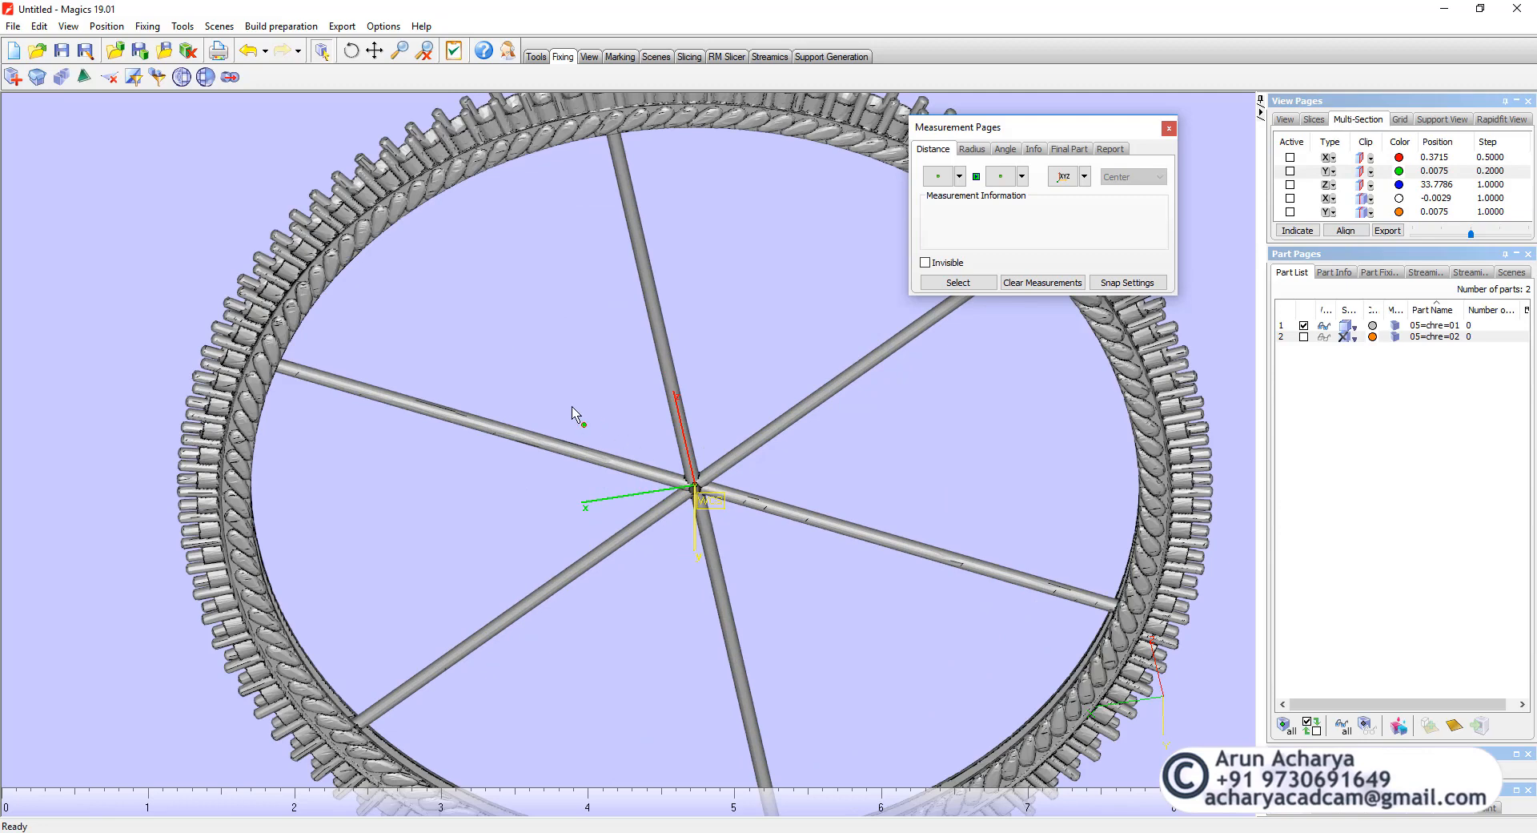
scroll(576, 428, down, 3)
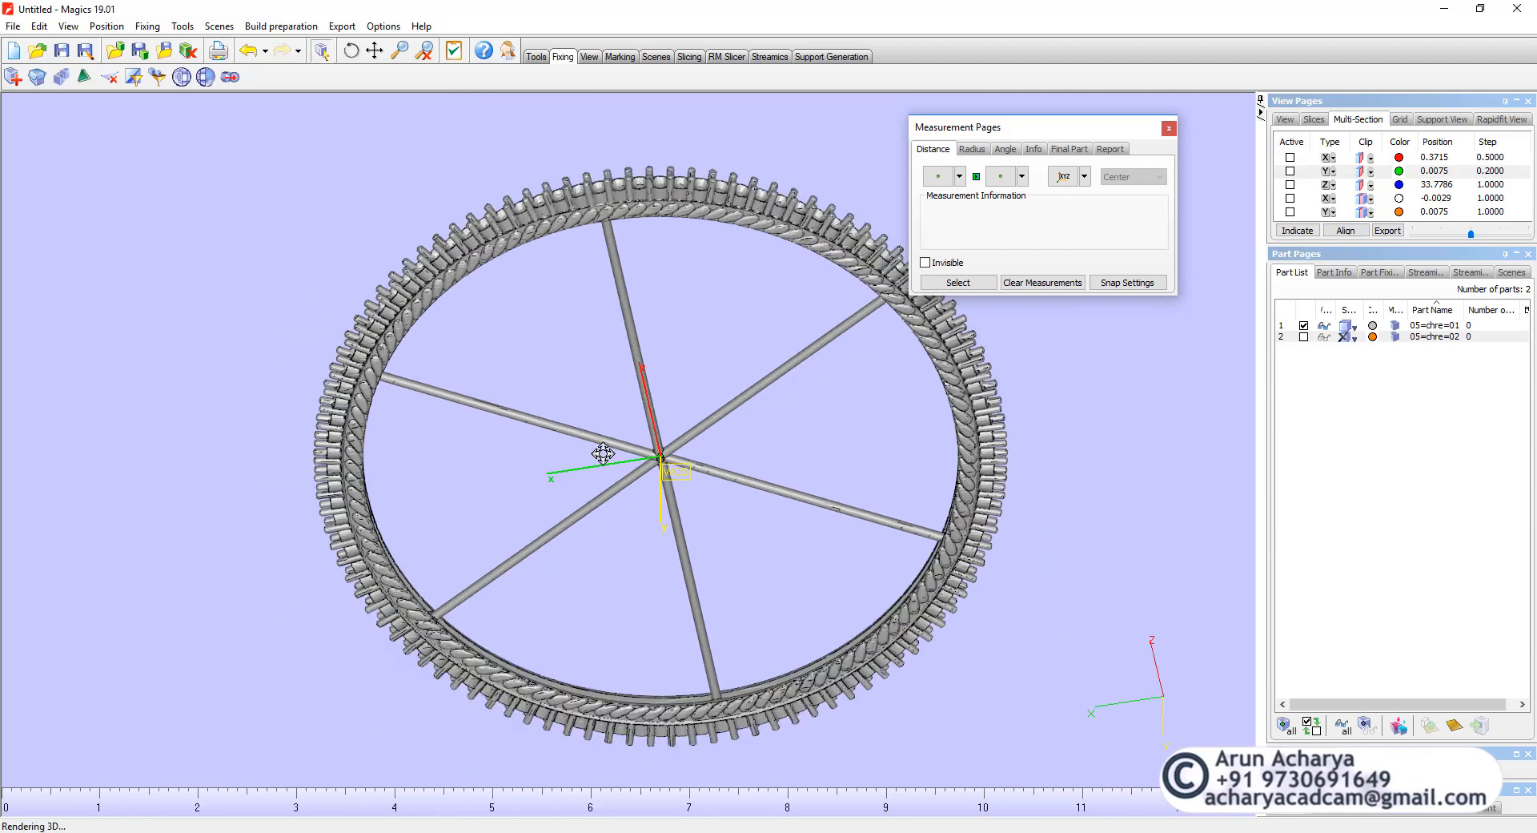
mouse_move(601, 449)
right_down()
mouse_move(611, 512)
mouse_move(616, 436)
right_up()
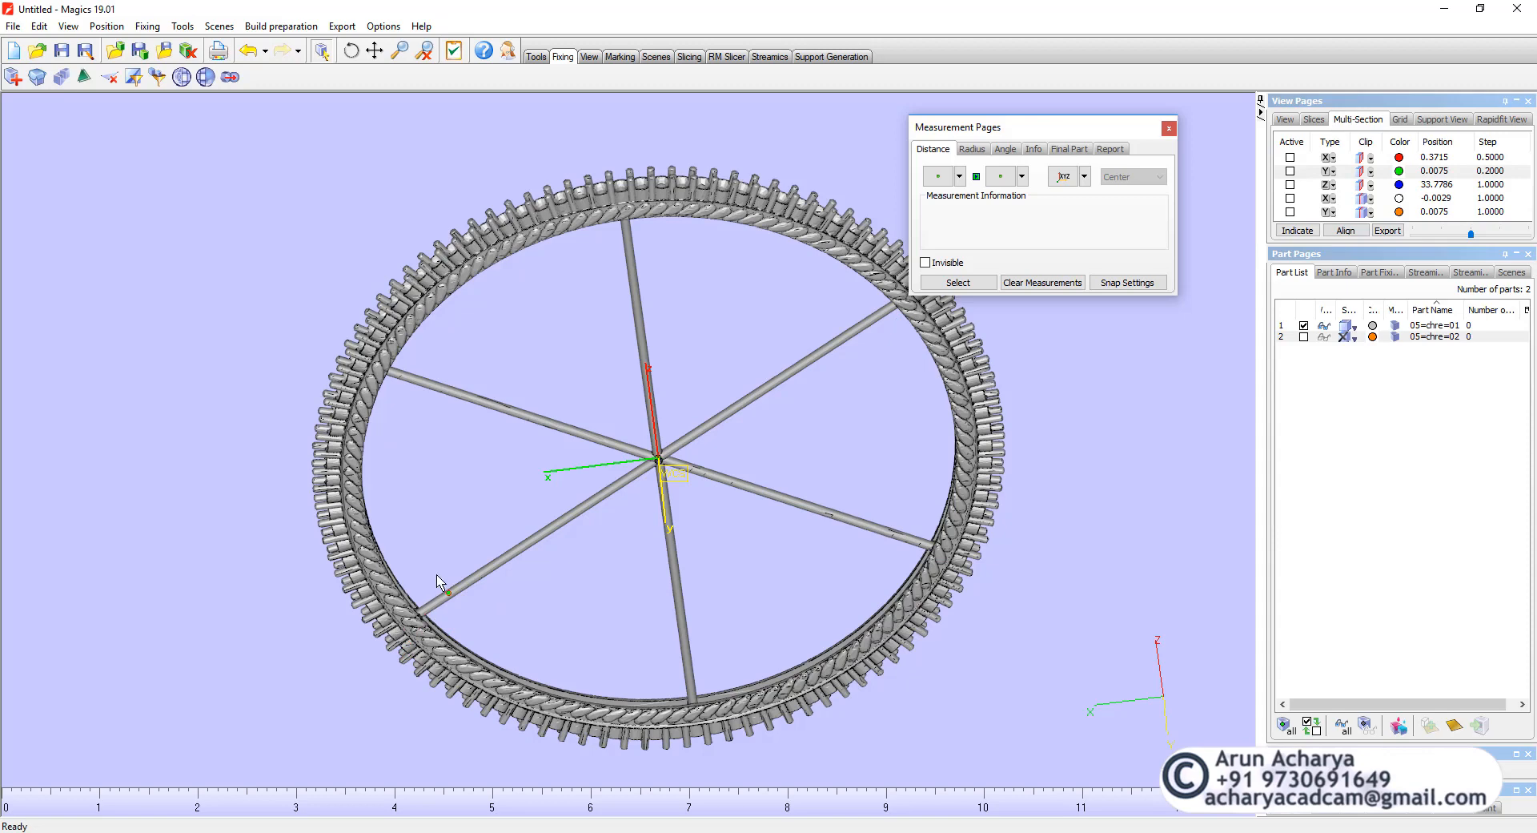
scroll(651, 472, up, 2)
scroll(650, 474, down, 3)
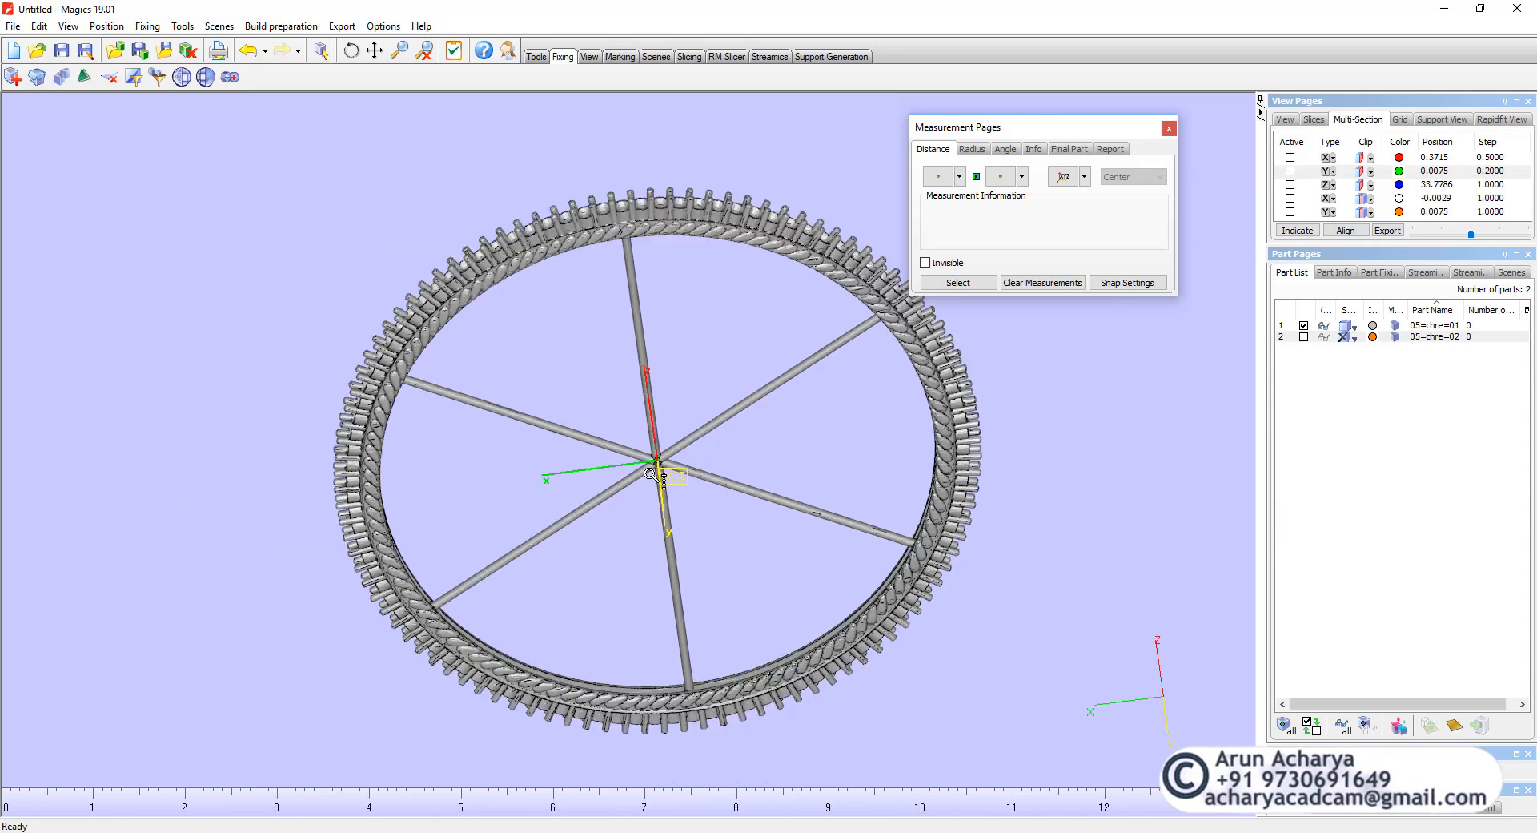
right_drag(650, 472, 656, 329)
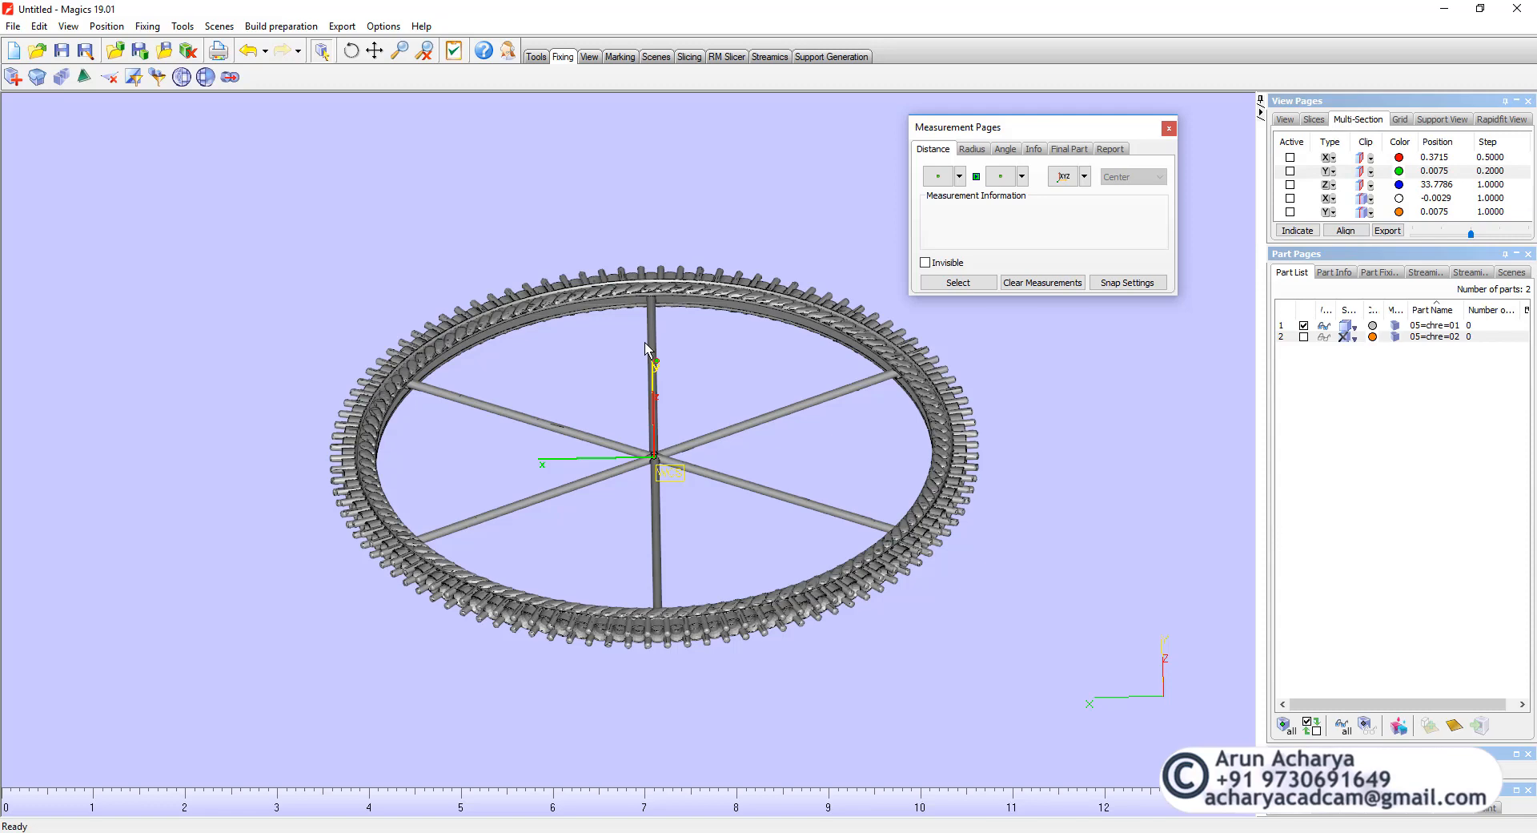
right_drag(647, 349, 701, 406)
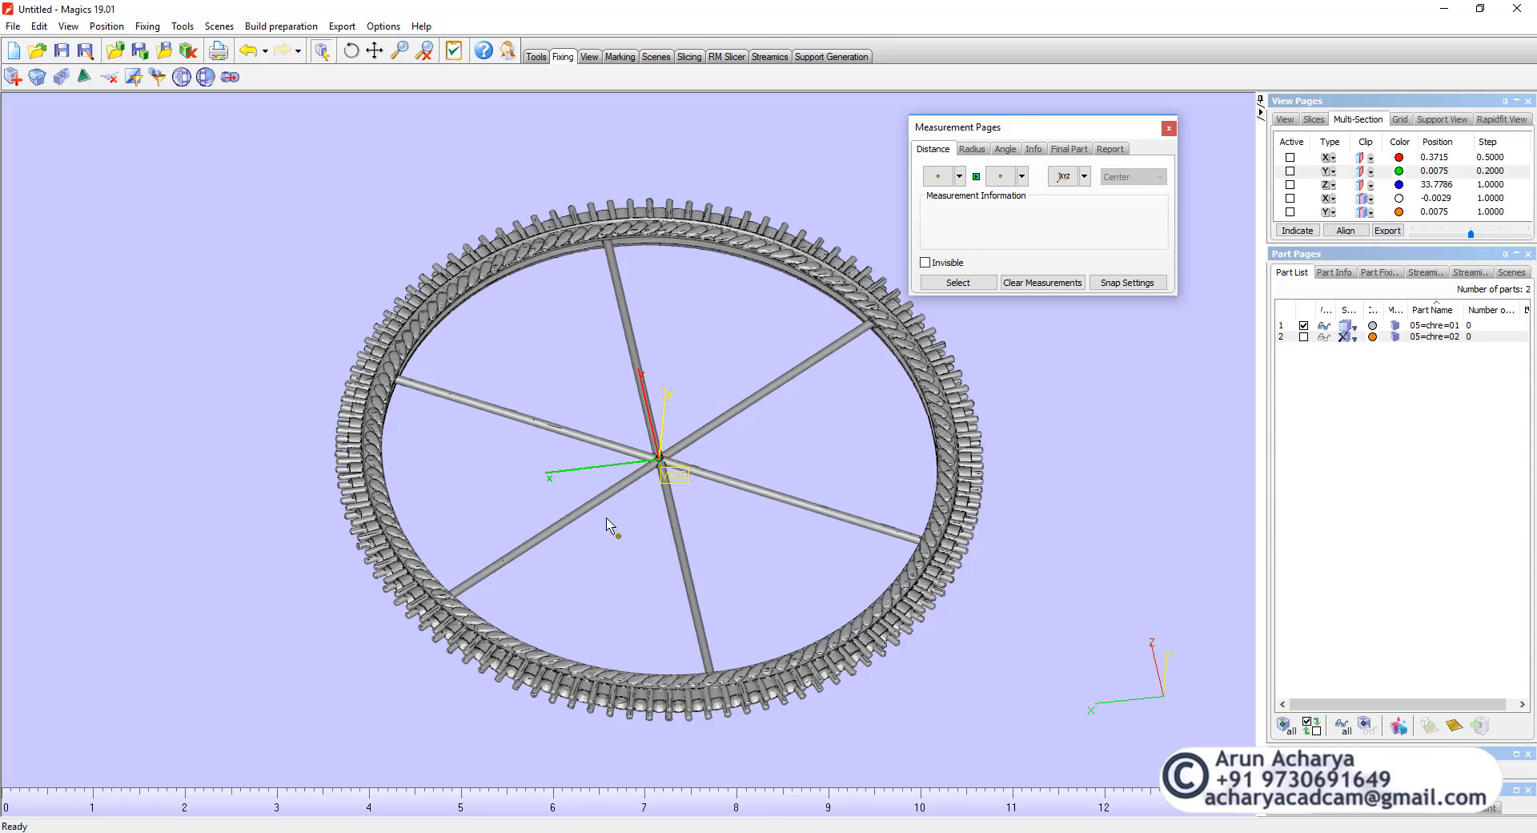
right_drag(659, 462, 583, 545)
scroll(650, 474, down, 1)
scroll(681, 454, up, 1)
scroll(581, 446, down, 1)
scroll(694, 445, up, 2)
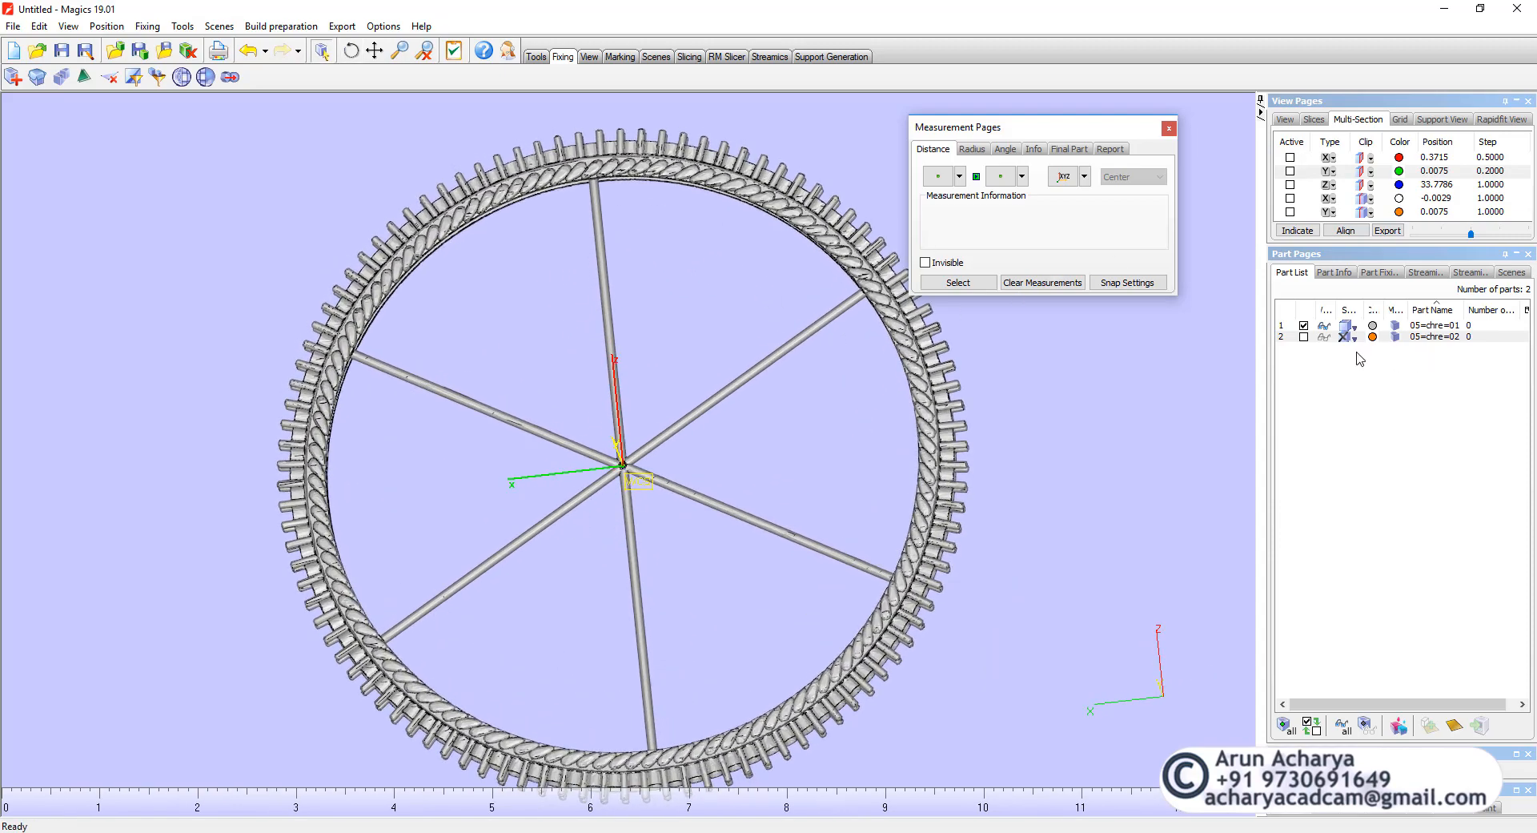
- Show and select part 05=chre=02 alongside 05=chre=01, and save both as STL files (*.stl) in the chre cad jpg 05 folder, replacing the existing files
click(1324, 338)
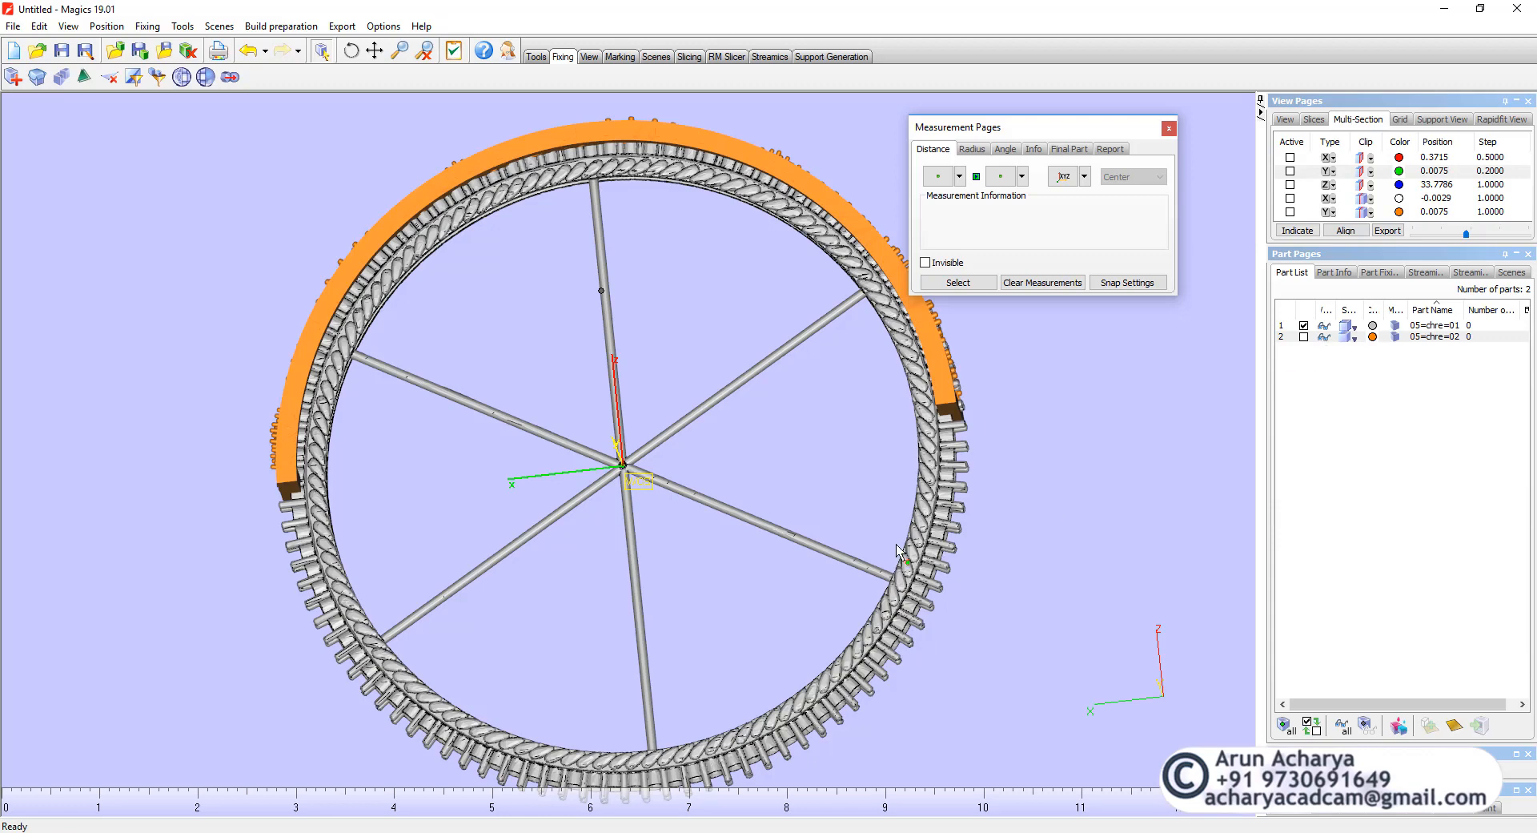
click(1304, 337)
click(12, 26)
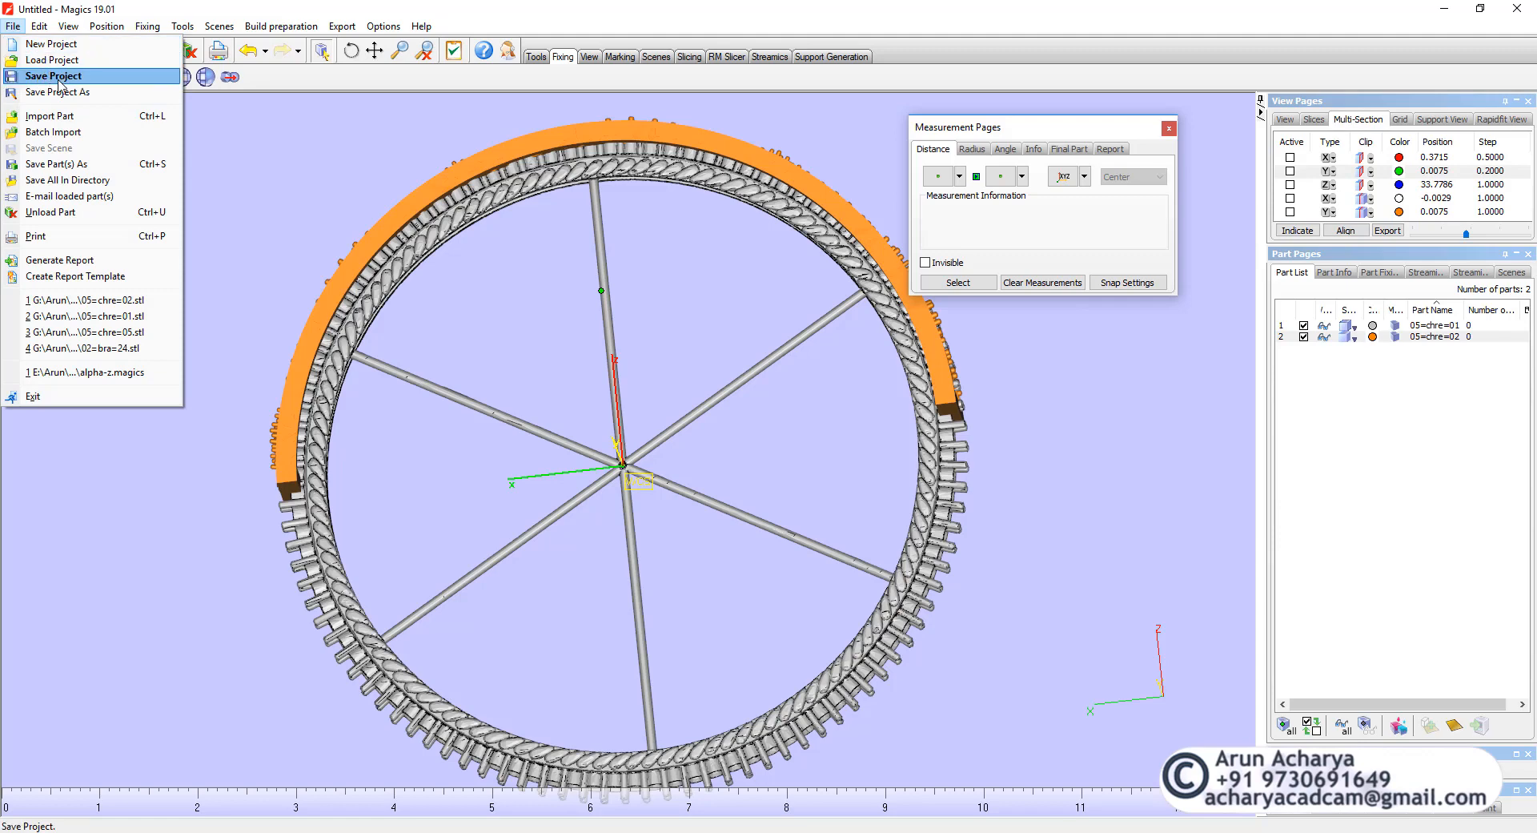
click(67, 164)
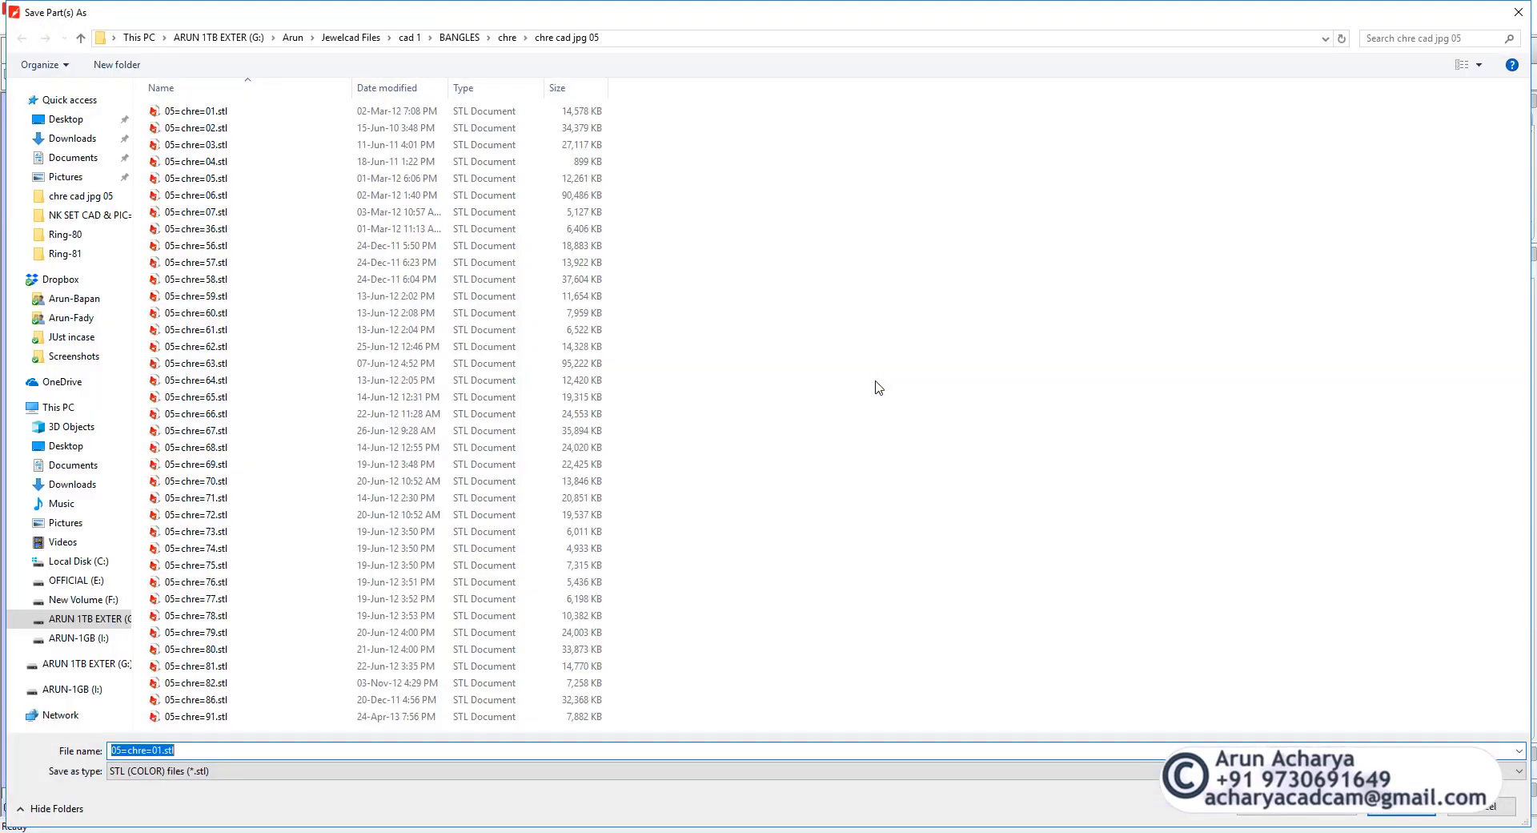
click(240, 769)
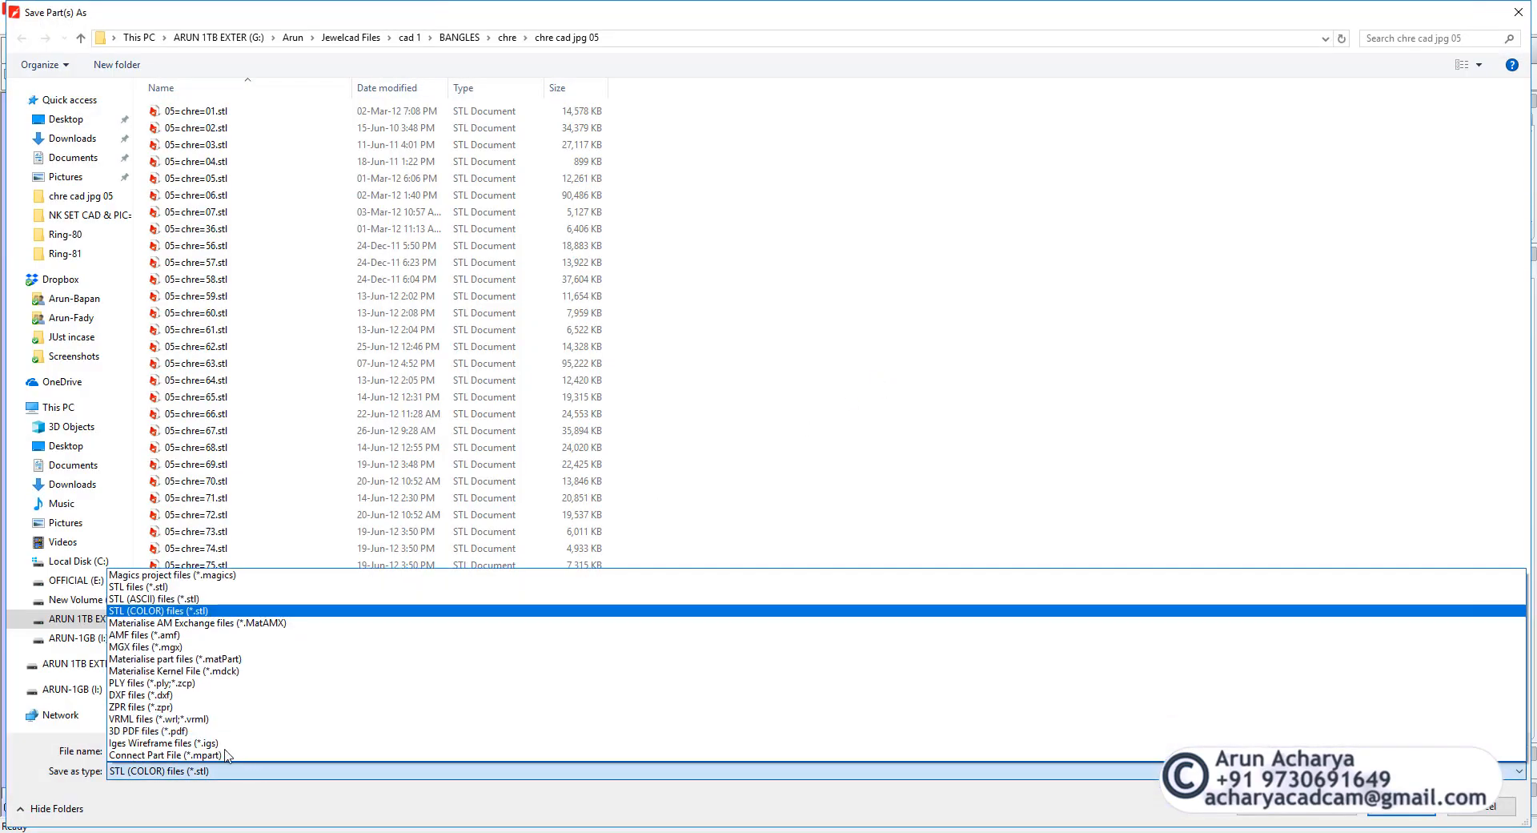
click(152, 587)
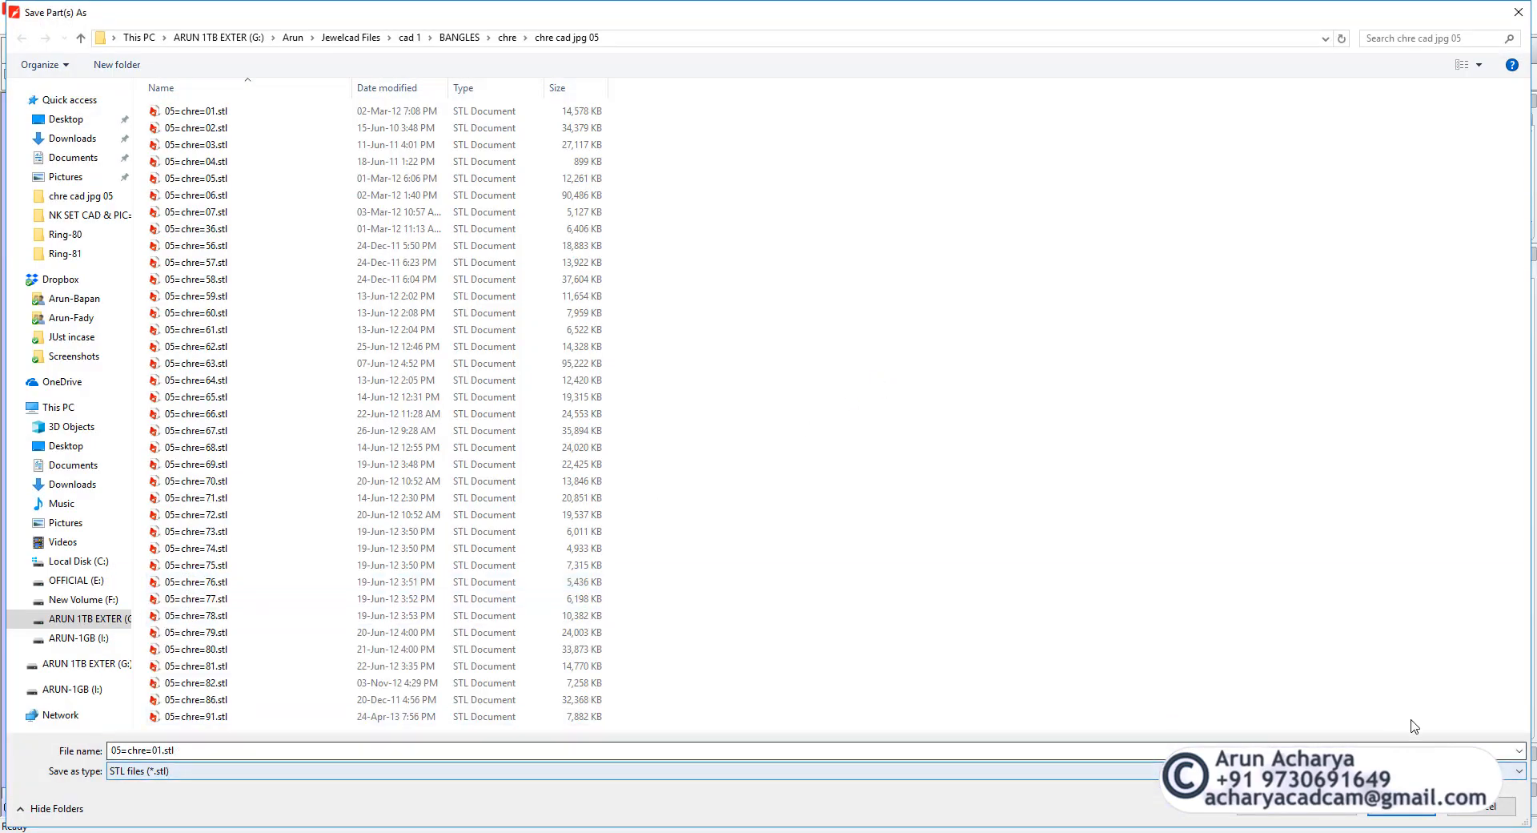
click(1329, 807)
click(1324, 824)
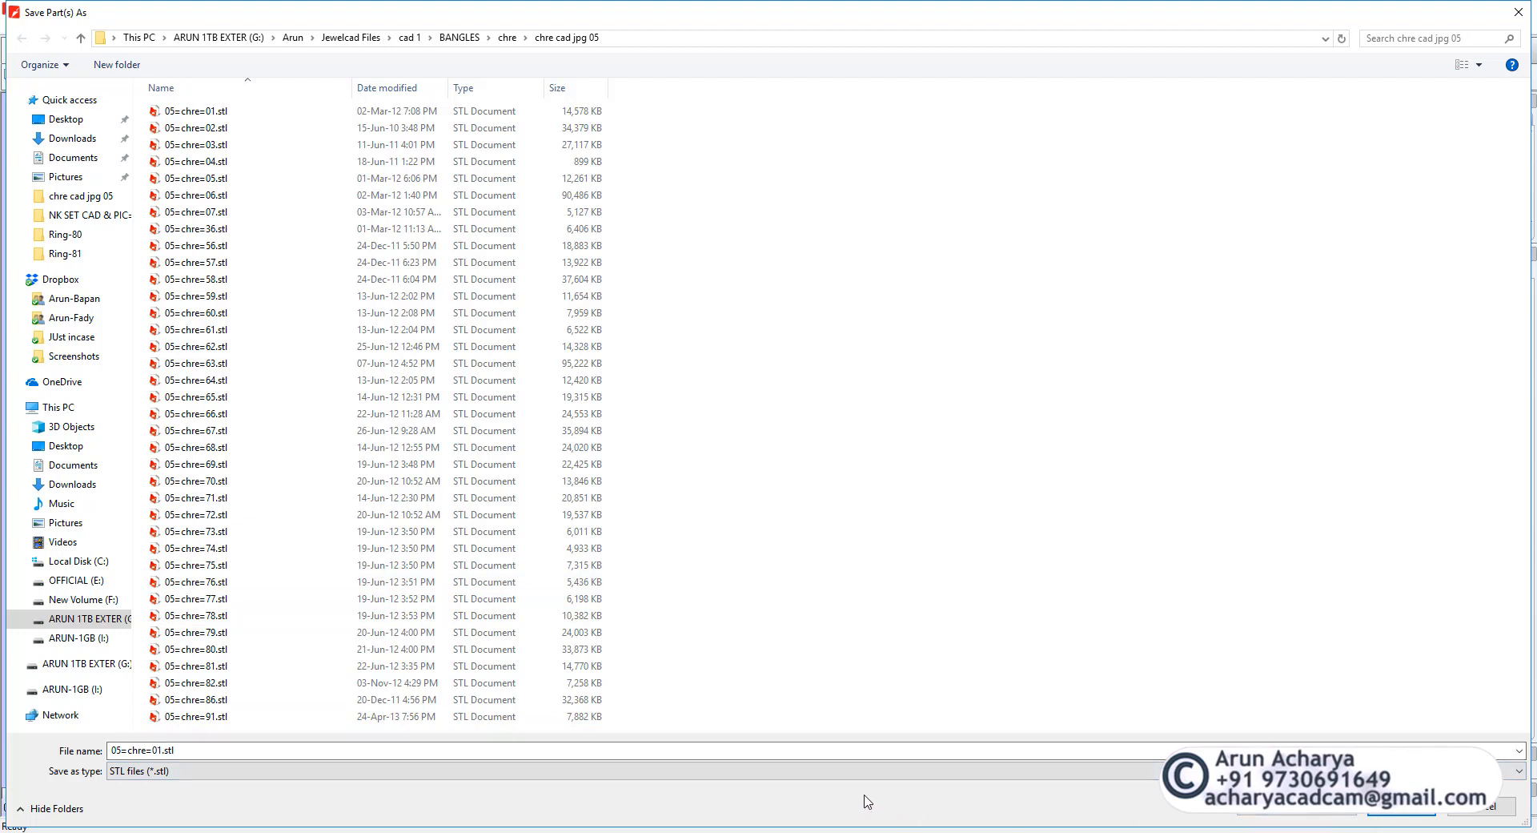
click(1410, 817)
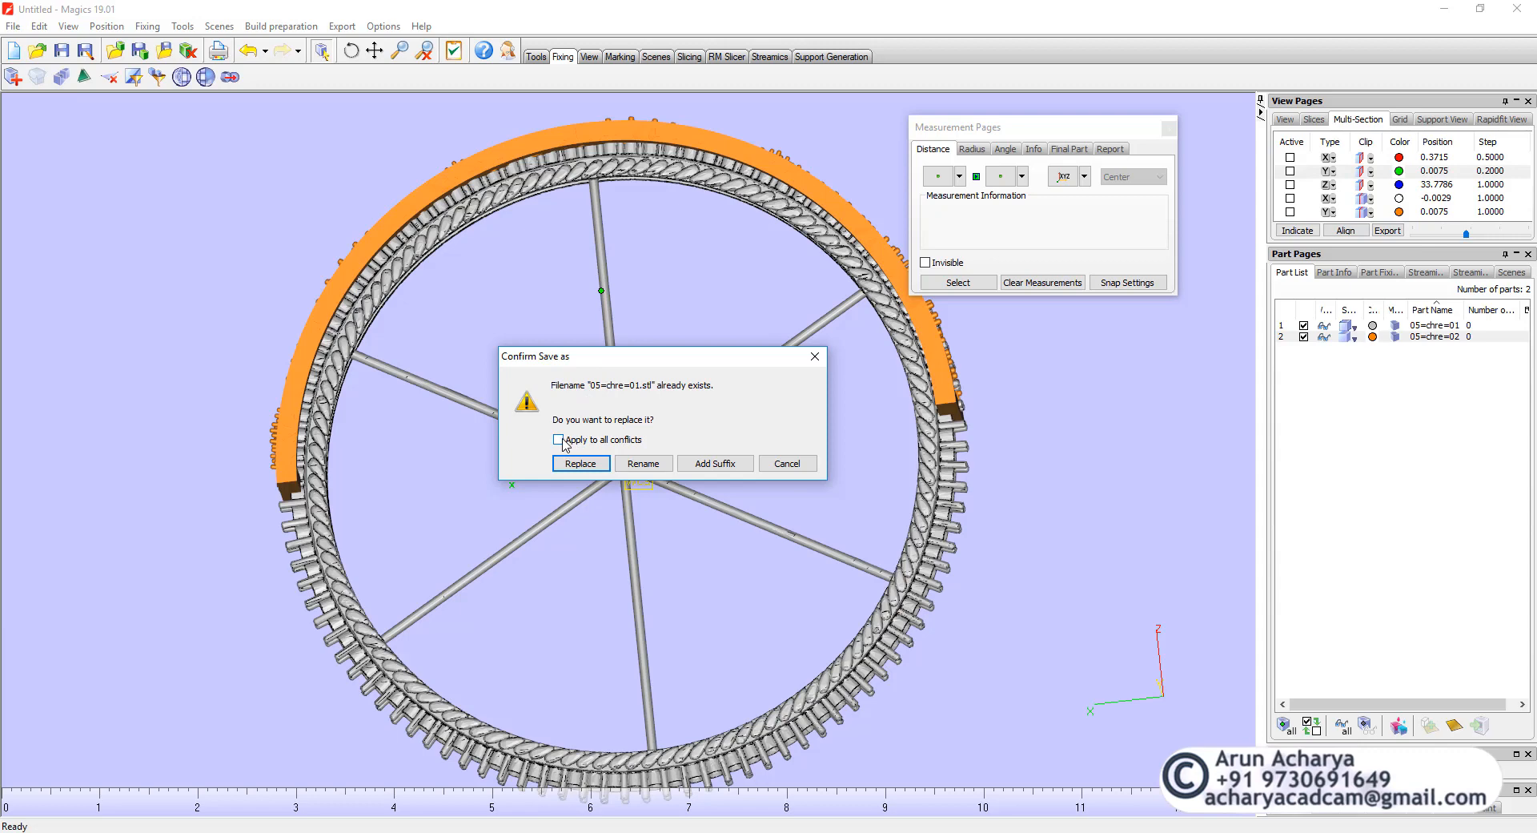
click(585, 465)
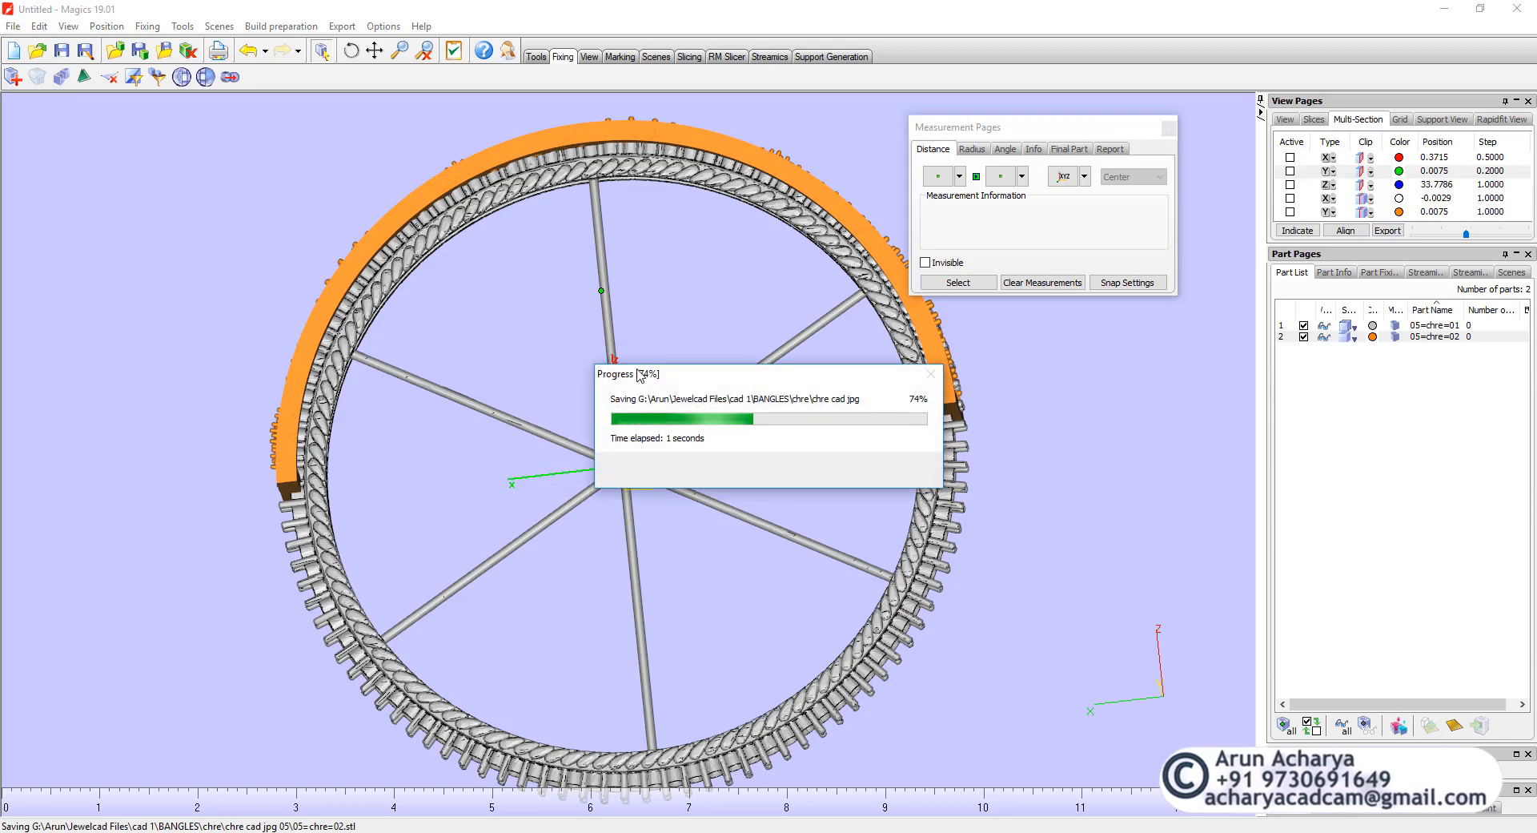
- Close the measurement window and deselect both bangle parts
right_drag(670, 365, 689, 473)
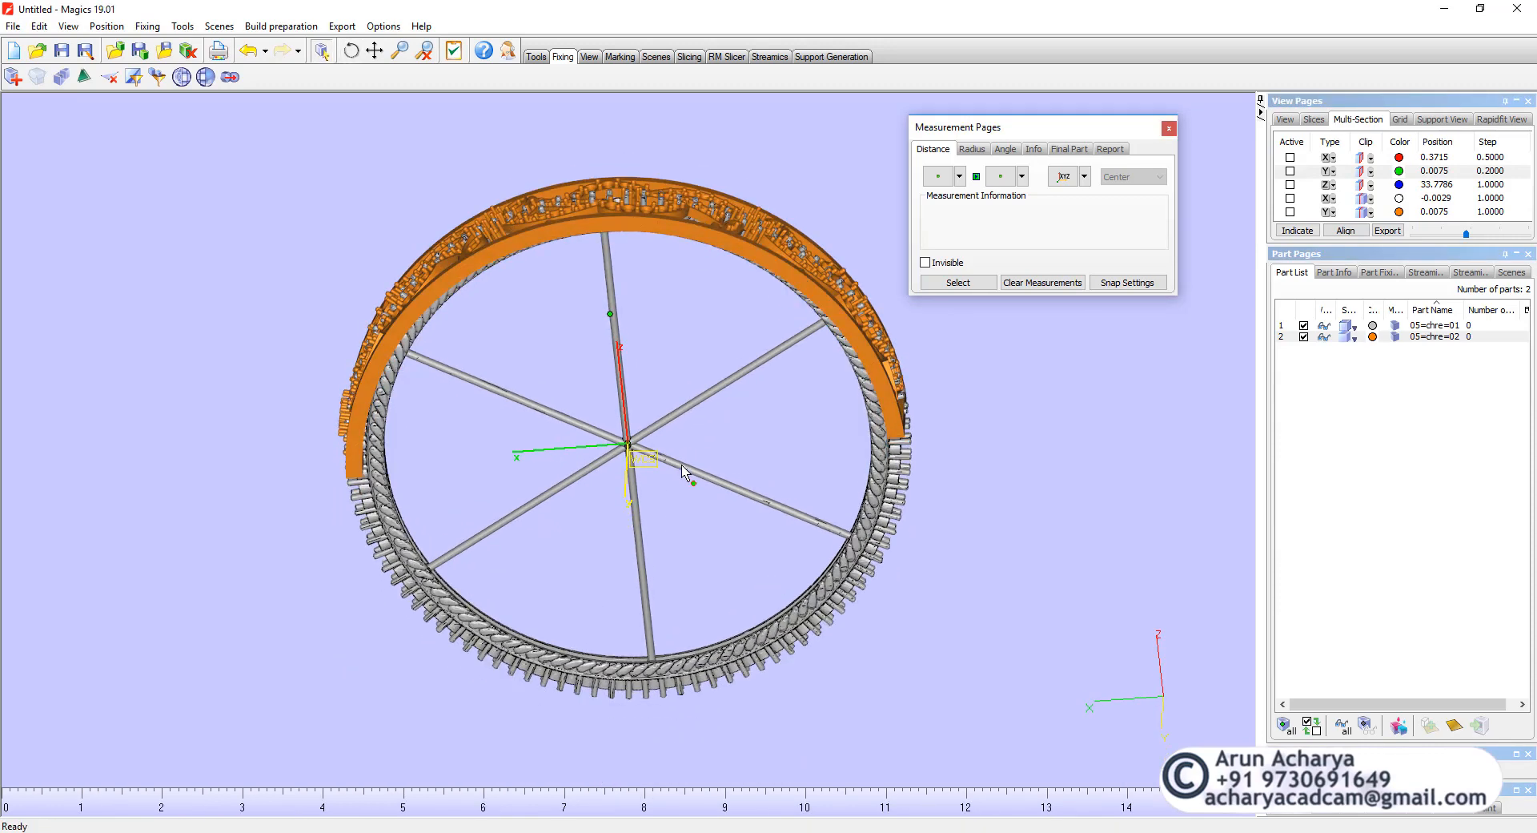
click(1169, 129)
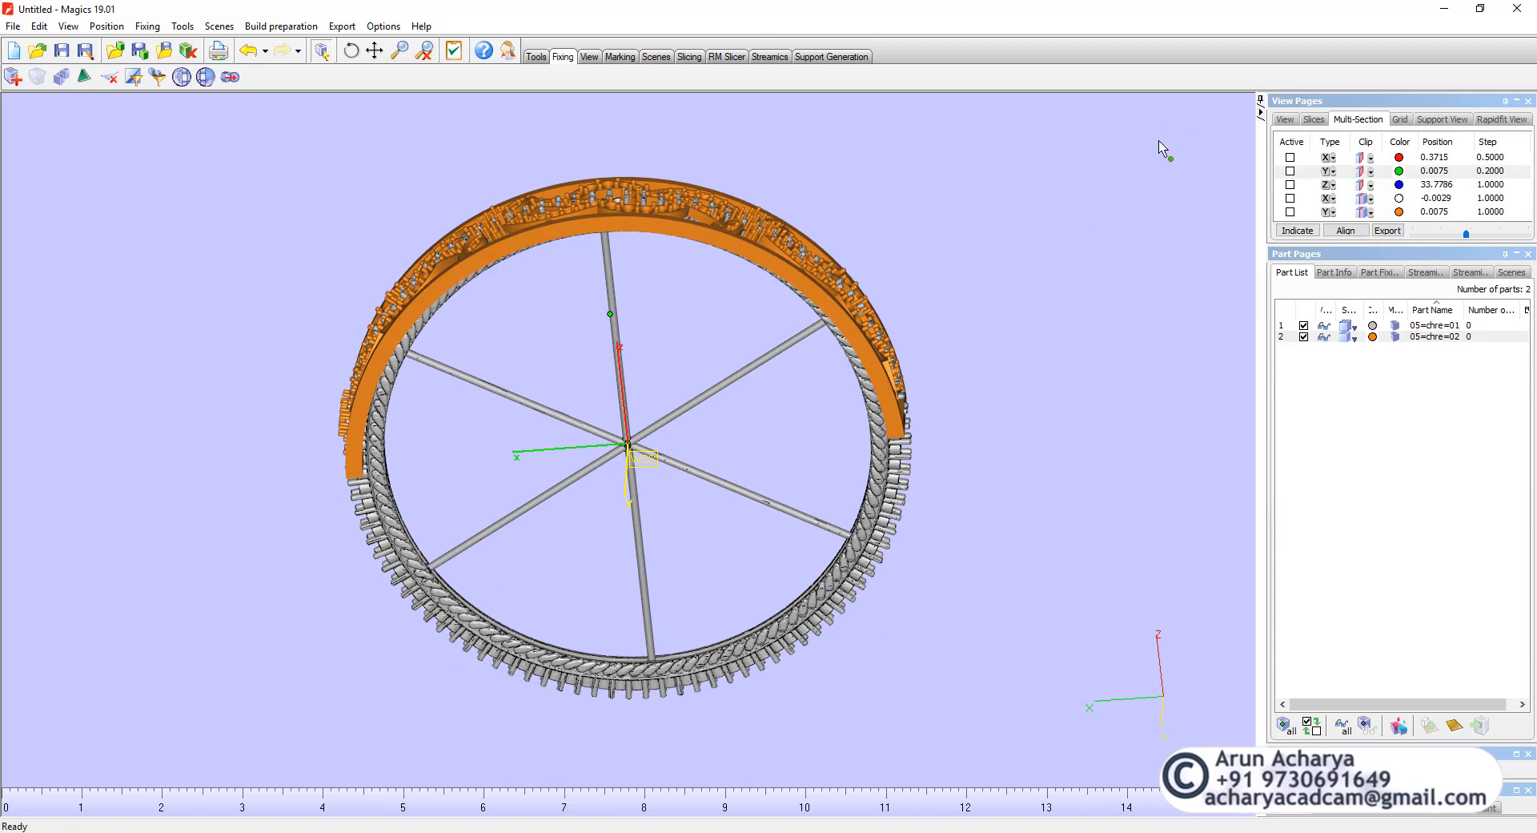
click(706, 374)
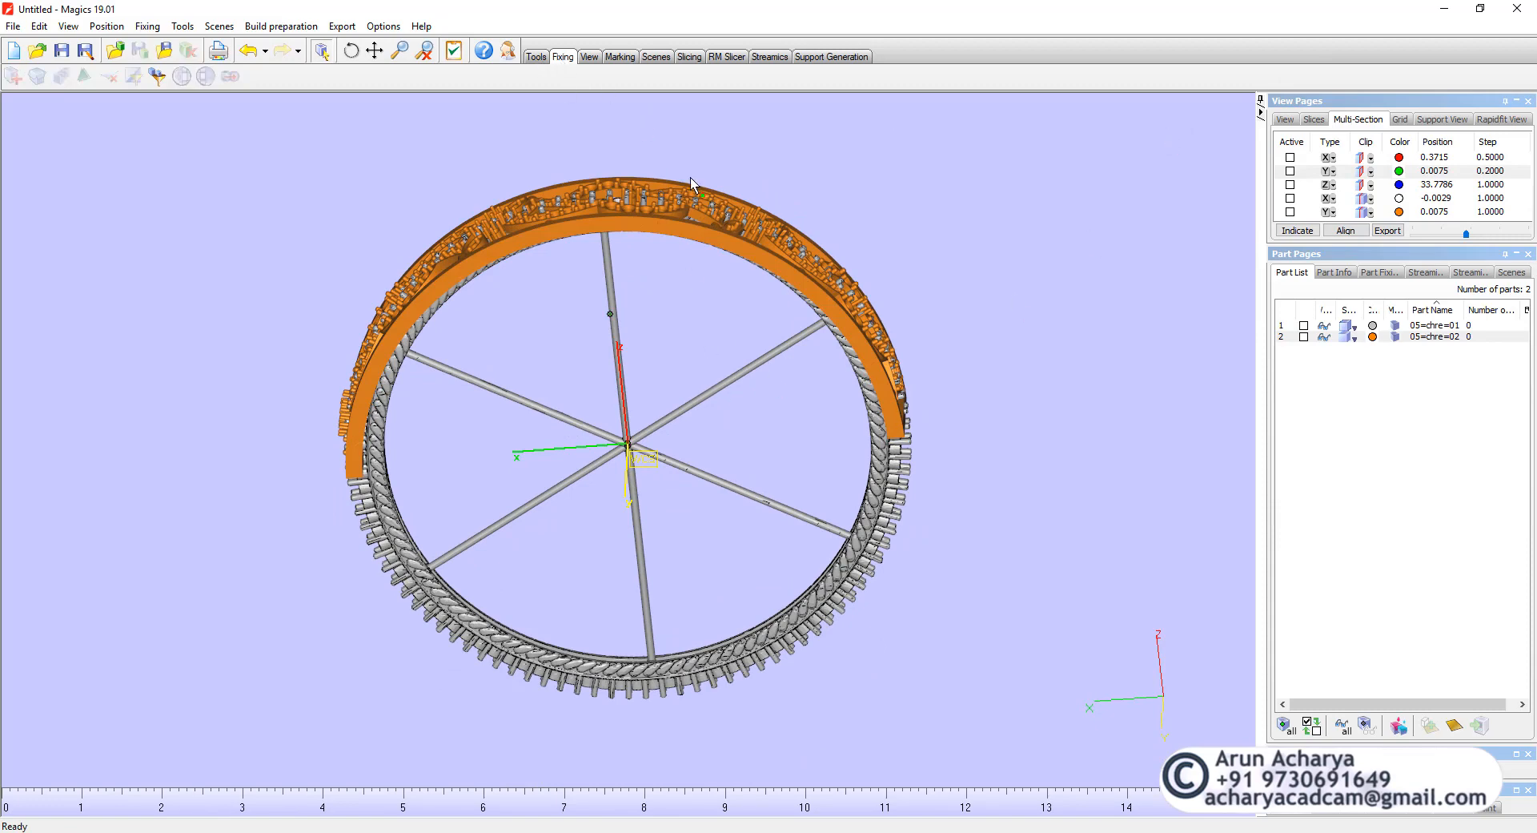
- View part 05=chre=02 on its own, and switch to showing and selecting only part 05=chre=01
click(1303, 337)
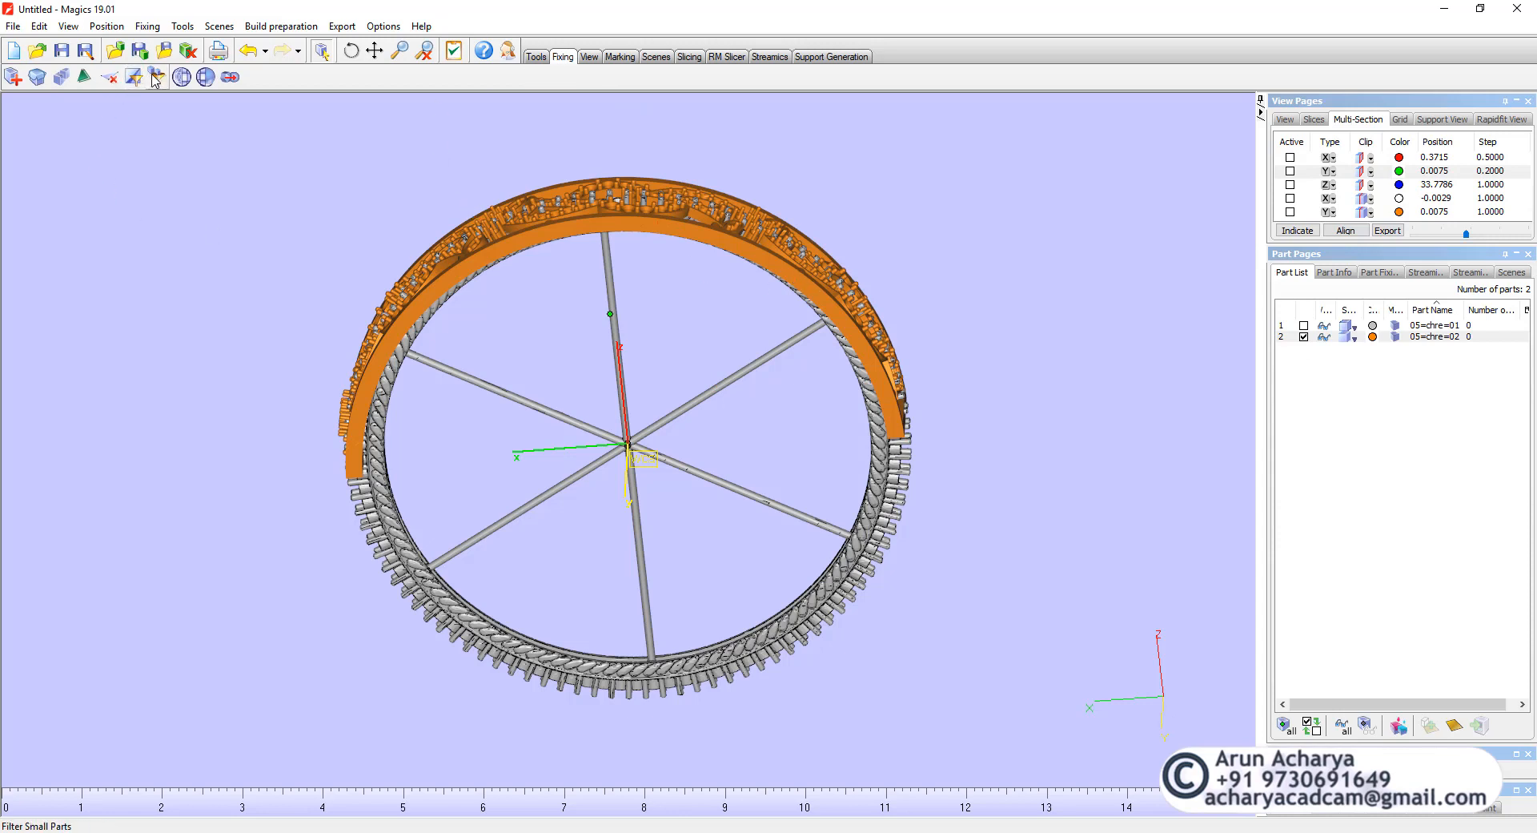
click(1325, 326)
click(1325, 336)
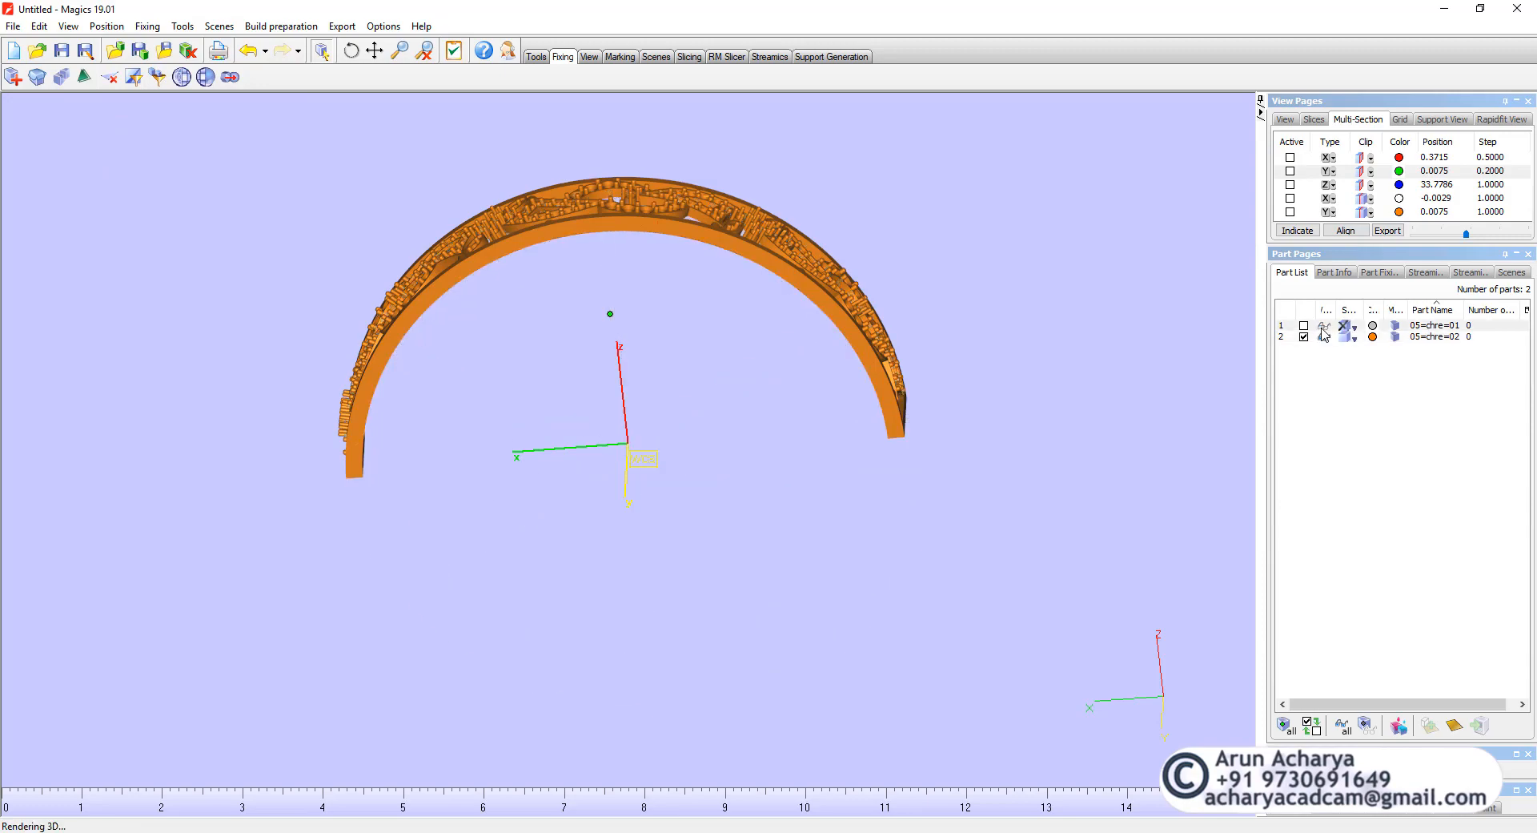
click(1303, 332)
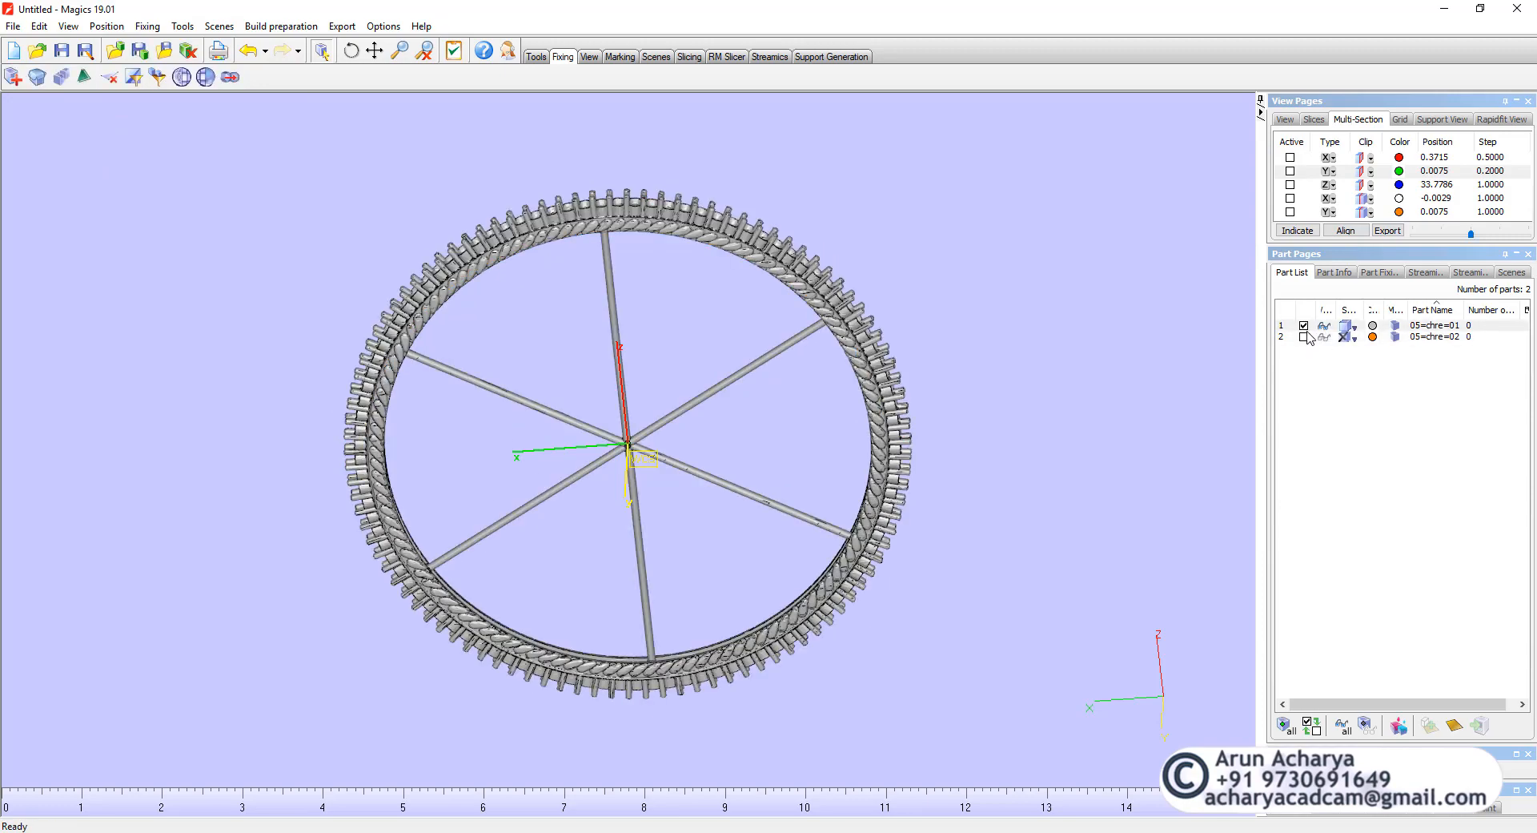
- Examine the prongs, stone seats and twisted rope edge of part 05=chre=01 up close from several angles
scroll(608, 248, up, 8)
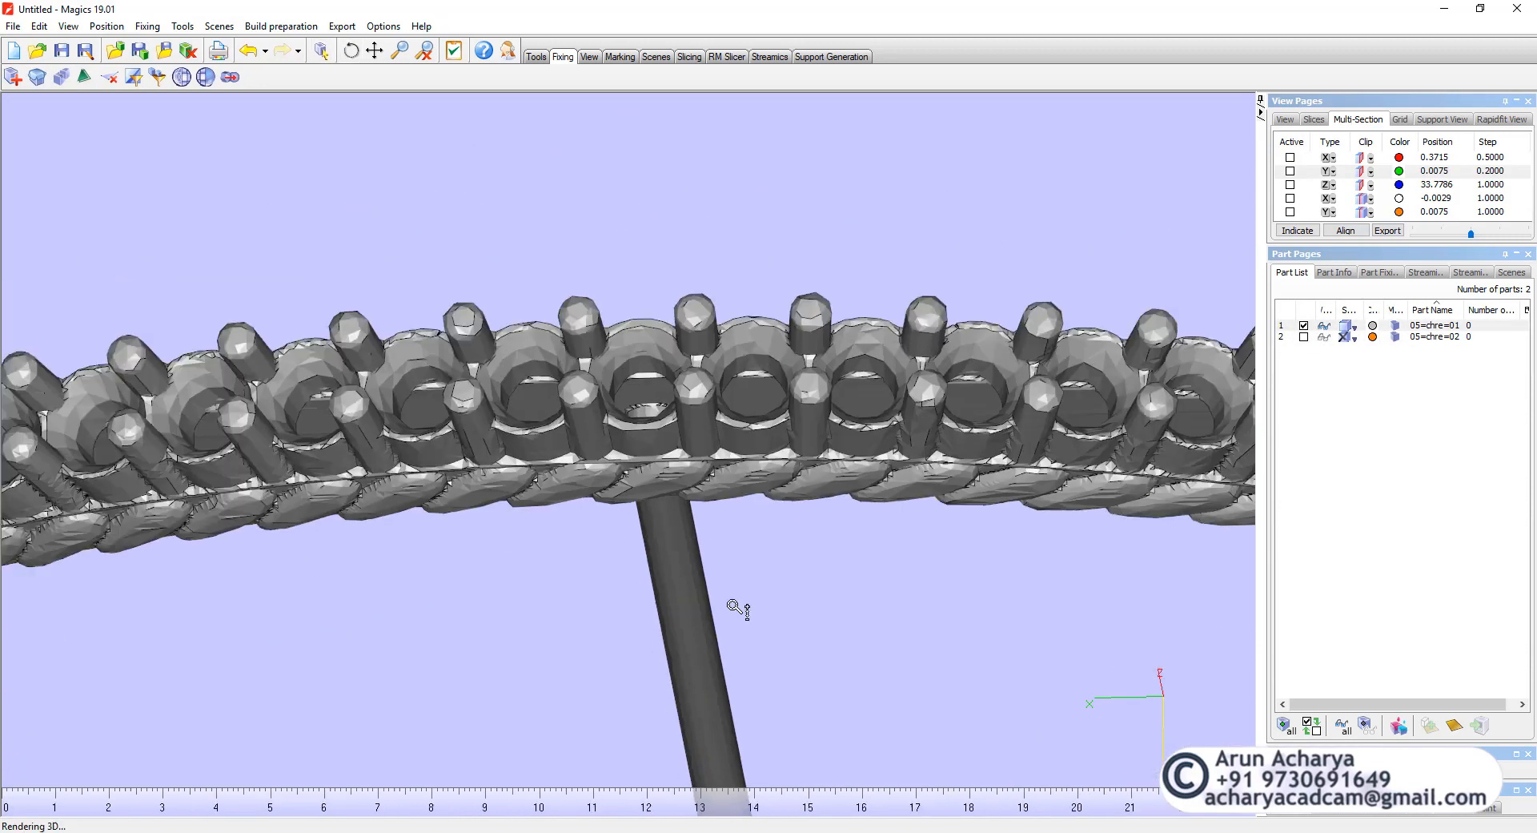
scroll(734, 606, down, 4)
right_drag(733, 607, 729, 450)
scroll(730, 450, up, 5)
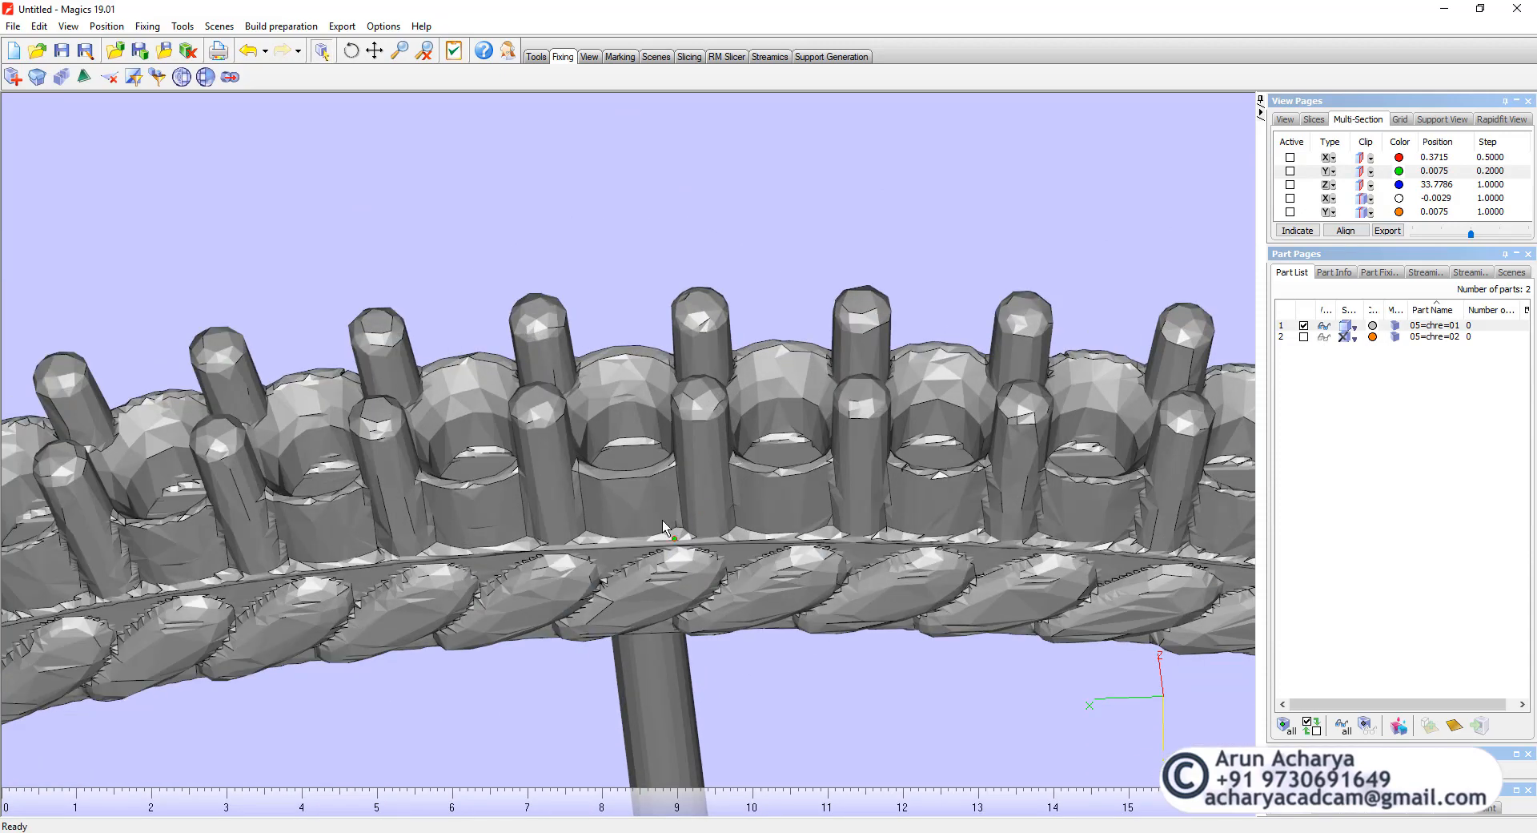
scroll(663, 522, down, 3)
right_drag(662, 518, 606, 458)
scroll(621, 516, down, 2)
scroll(625, 402, up, 2)
scroll(606, 458, up, 1)
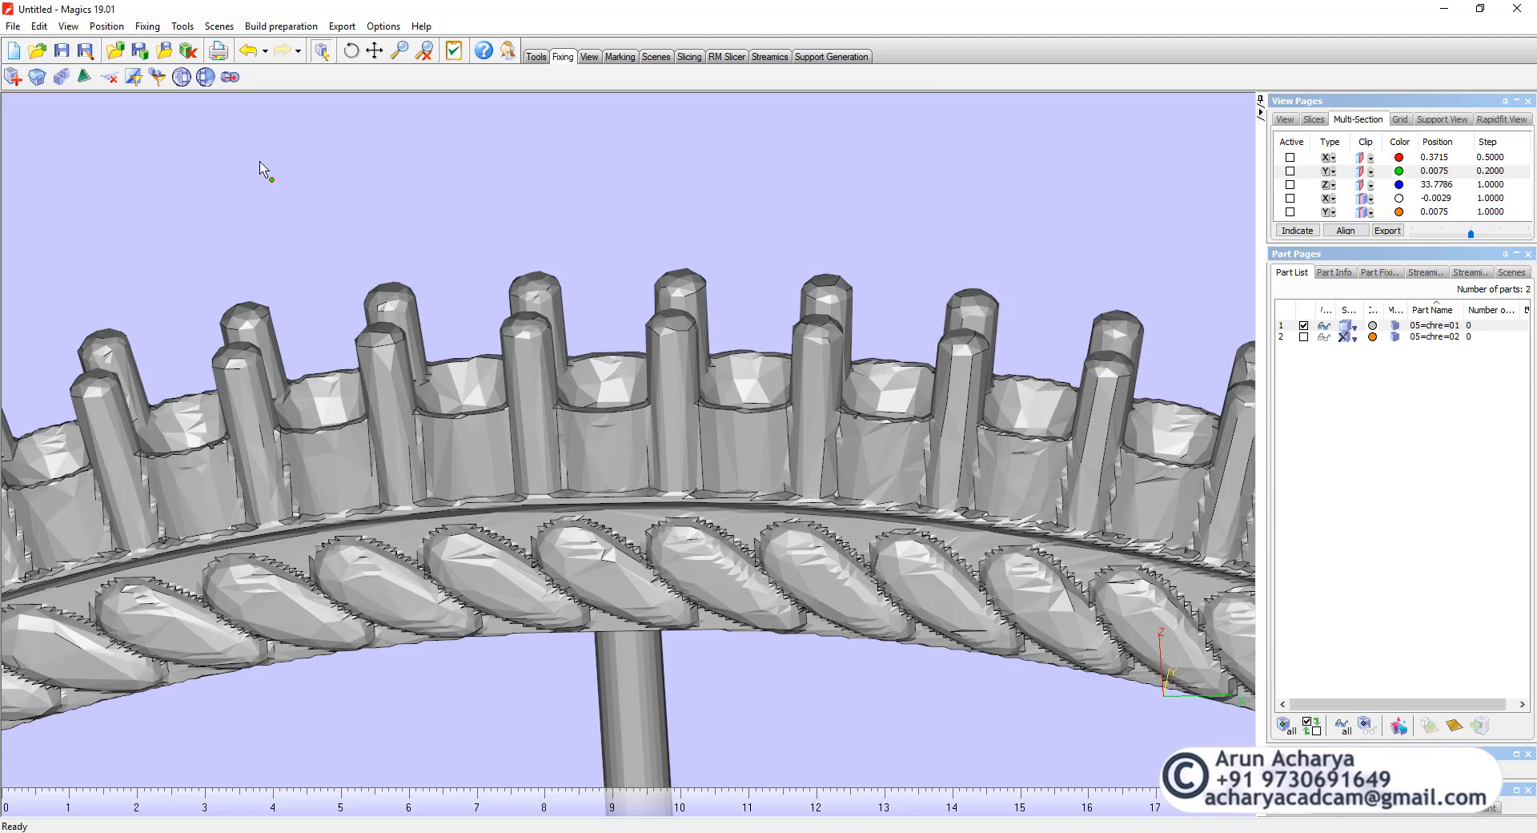
- Show part 05=chre=02 again, select both bangle parts, and unload them from the scene
click(322, 50)
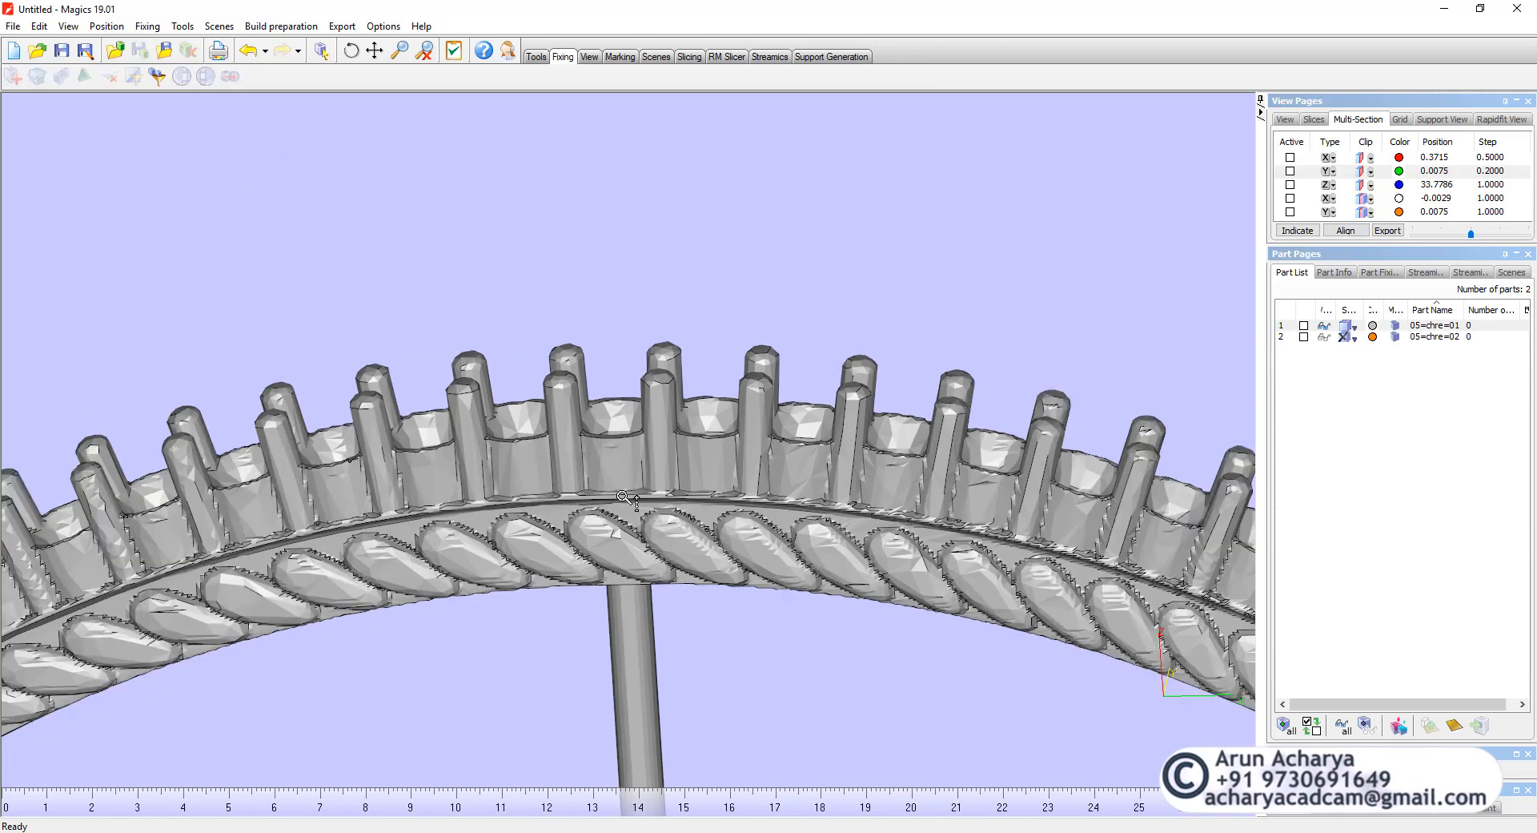
click(1304, 325)
click(1304, 336)
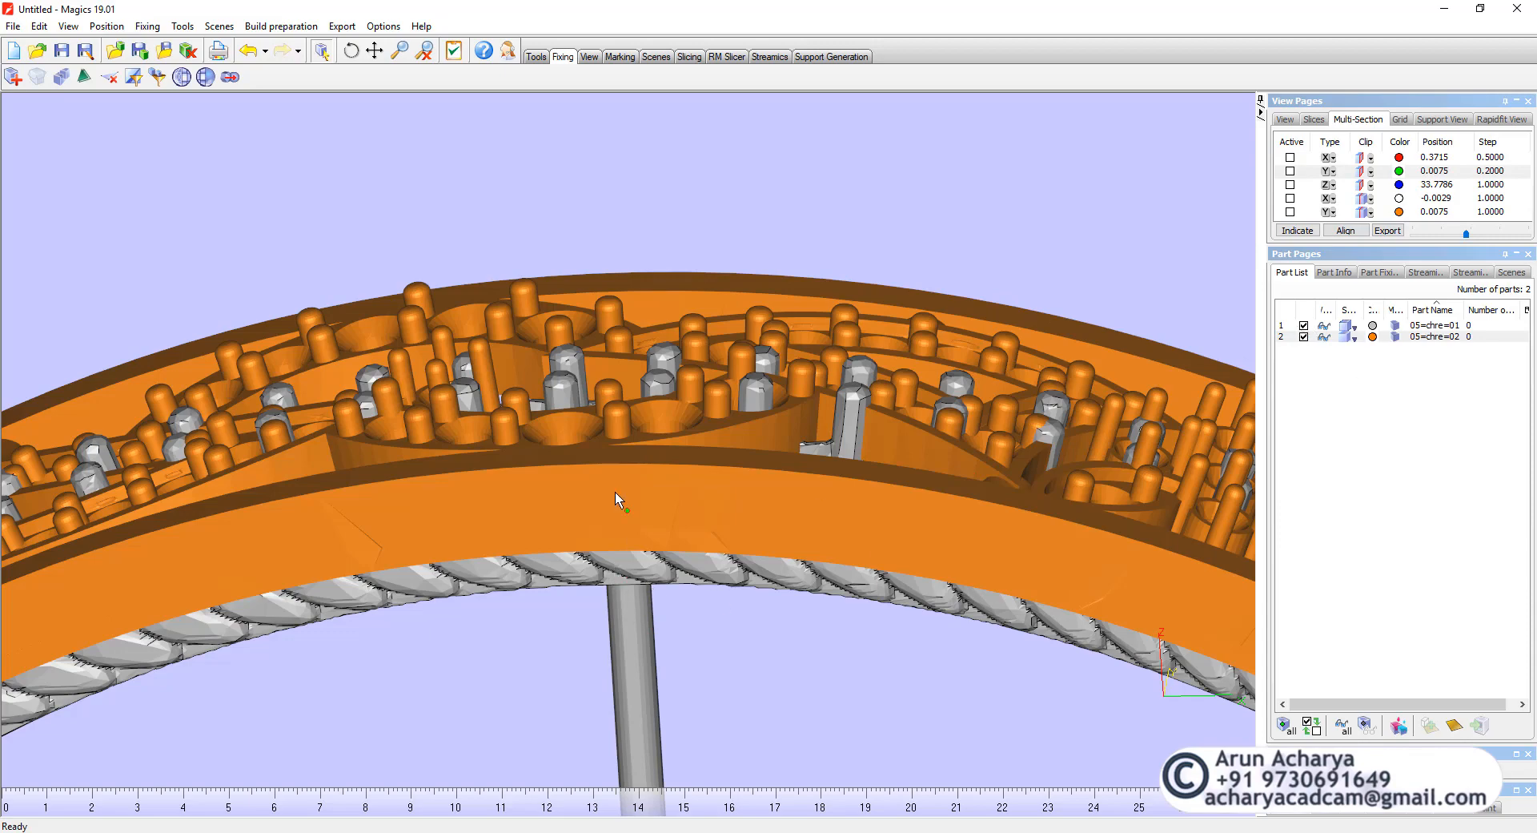
scroll(780, 601, up, 3)
scroll(780, 600, down, 3)
right_drag(666, 552, 662, 645)
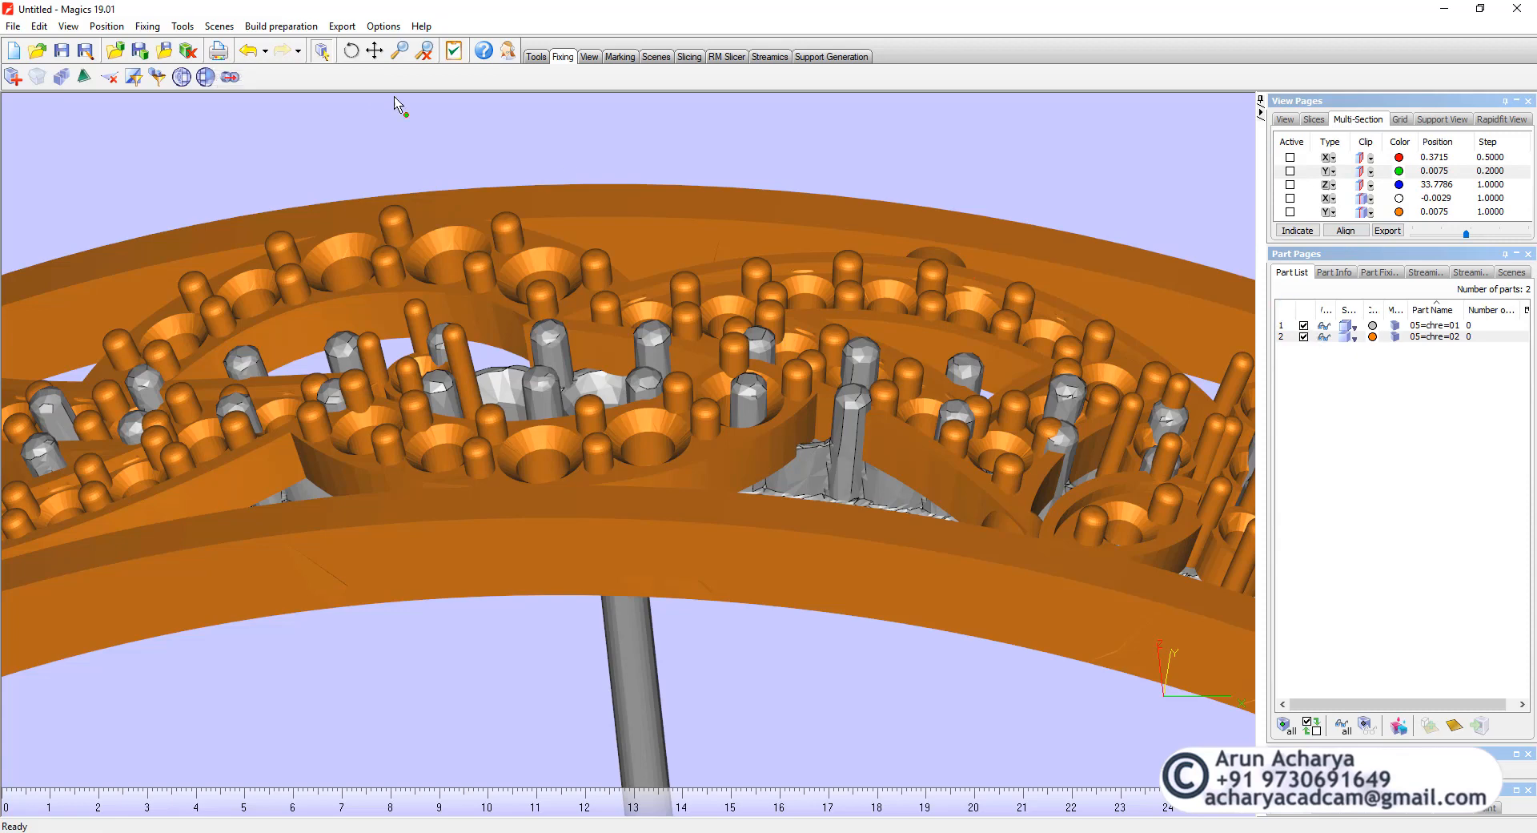
click(186, 52)
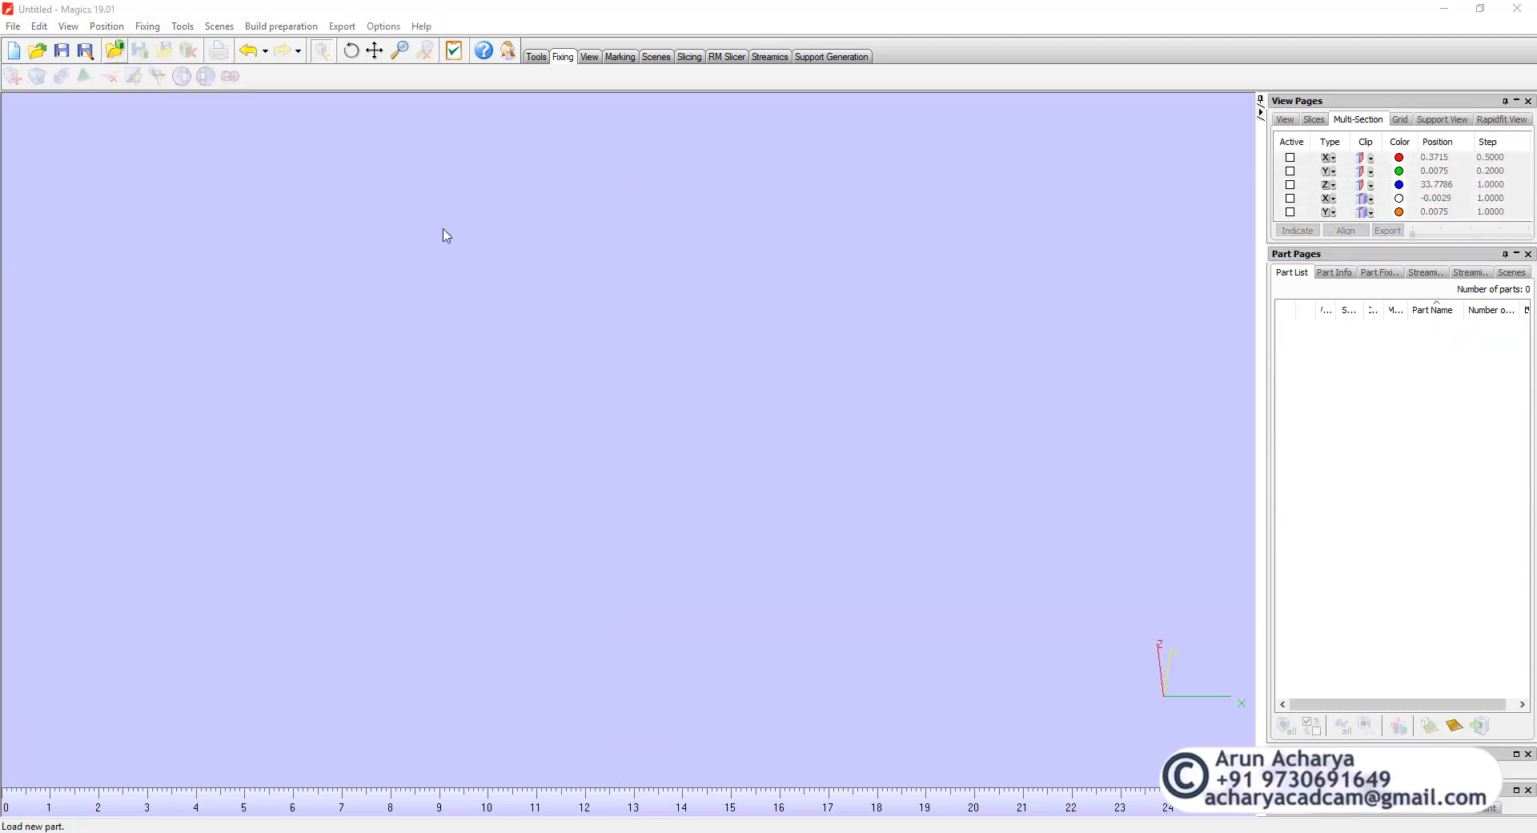
- Import the STL files 05=chre=56 through 05=chre=67 with As Is placement, declining conversion to MM for all small parts
key(ctrl+l)
drag(702, 250, 293, 442)
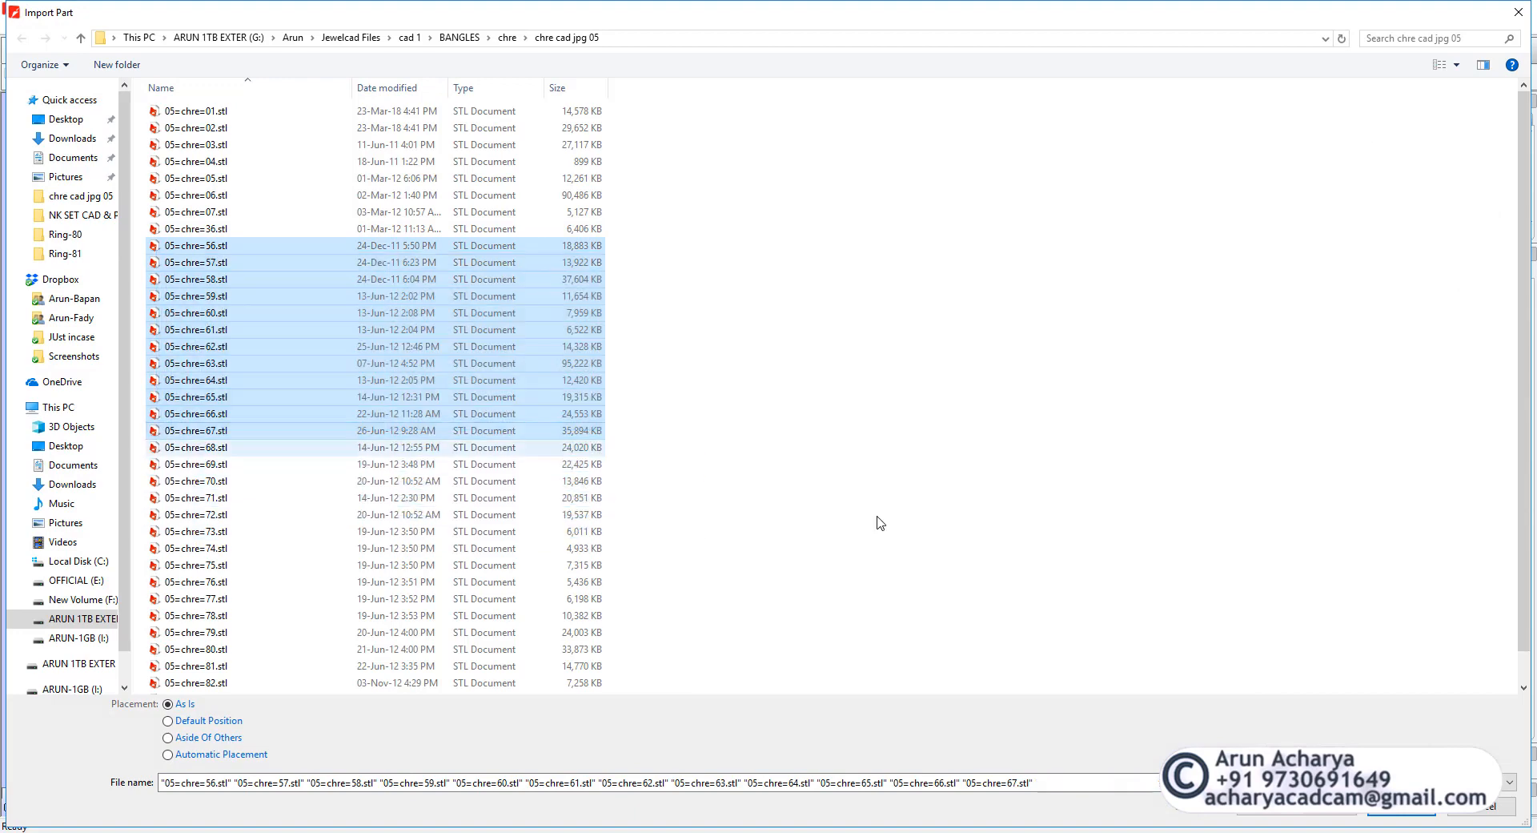
click(1410, 813)
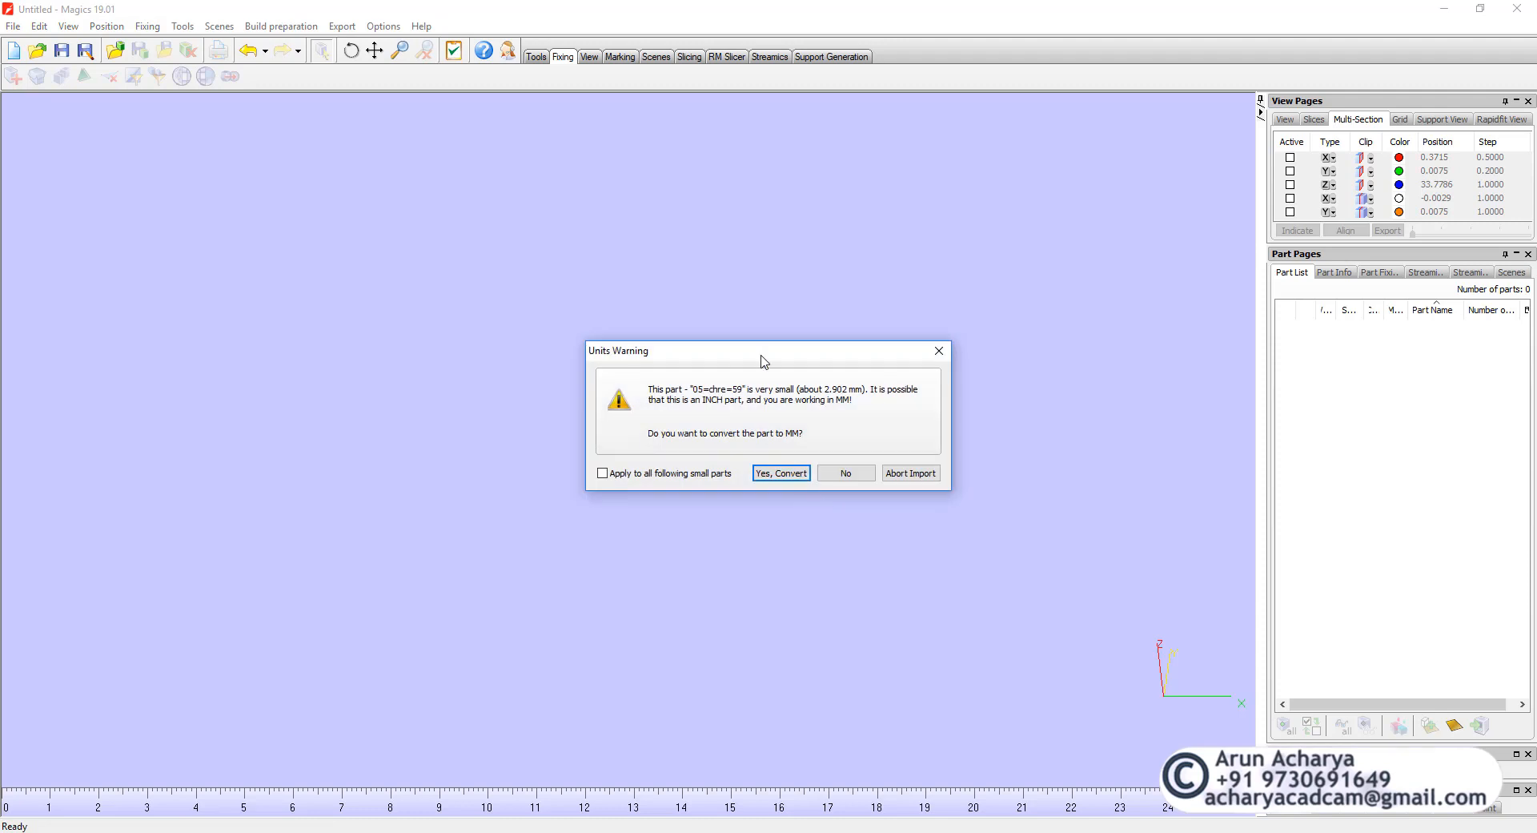
drag(753, 356, 614, 349)
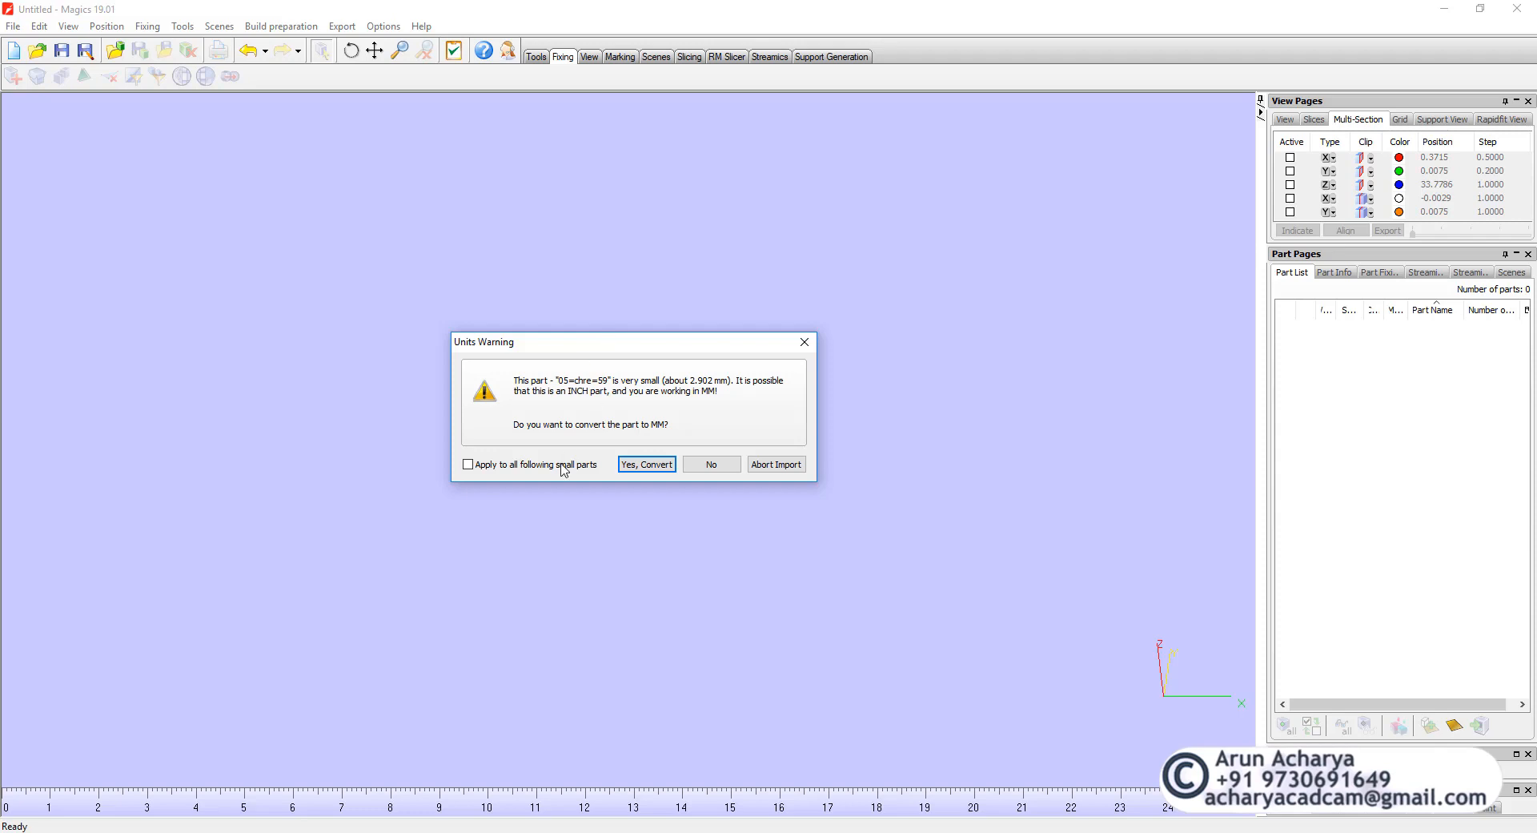
click(469, 466)
click(701, 467)
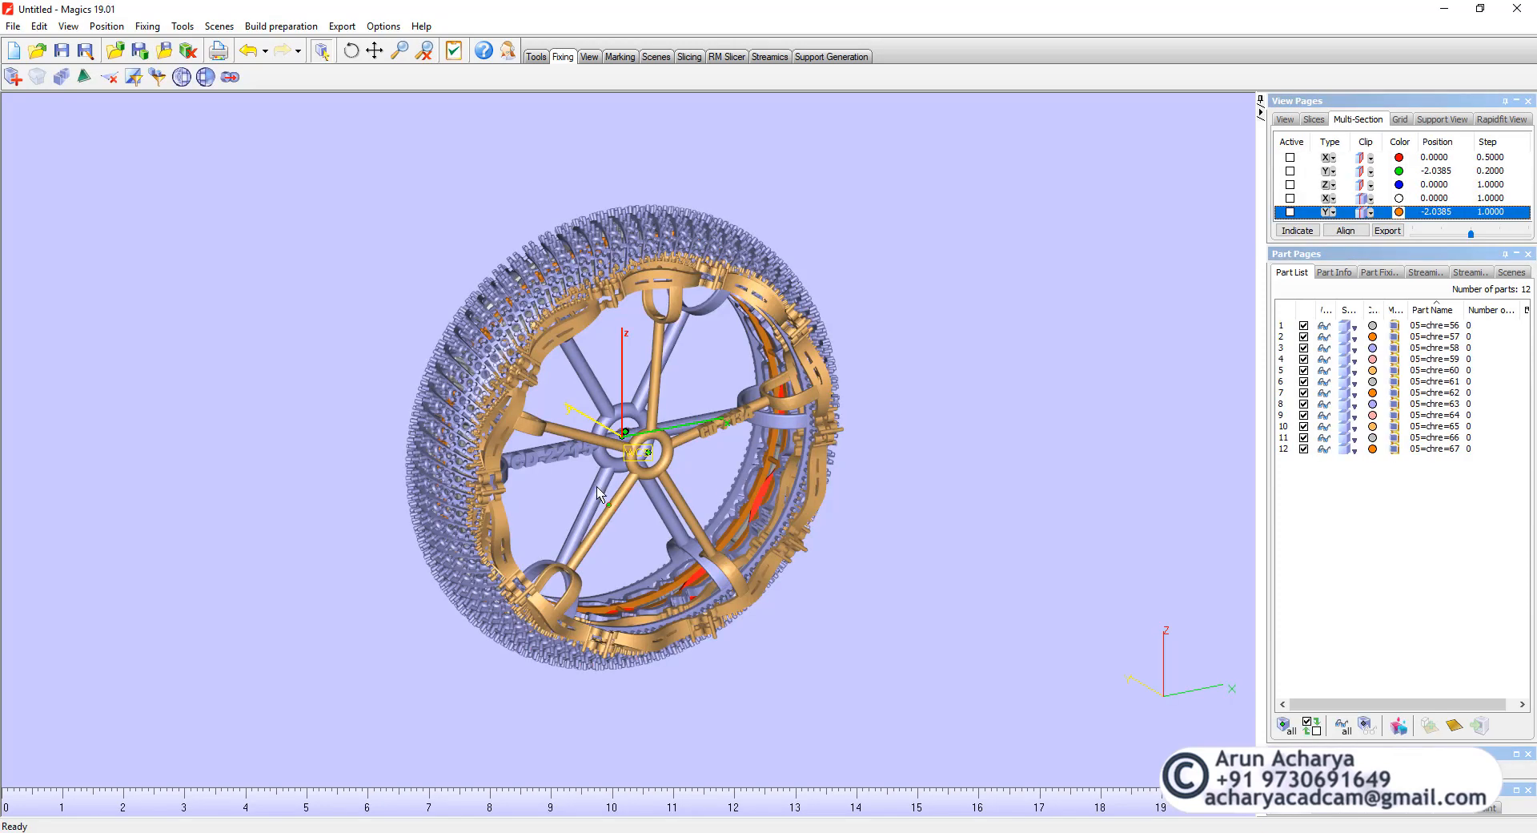
- Examine the overlapping imported bangles from several angles to see how they are positioned
right_drag(721, 460, 705, 560)
scroll(704, 560, up, 3)
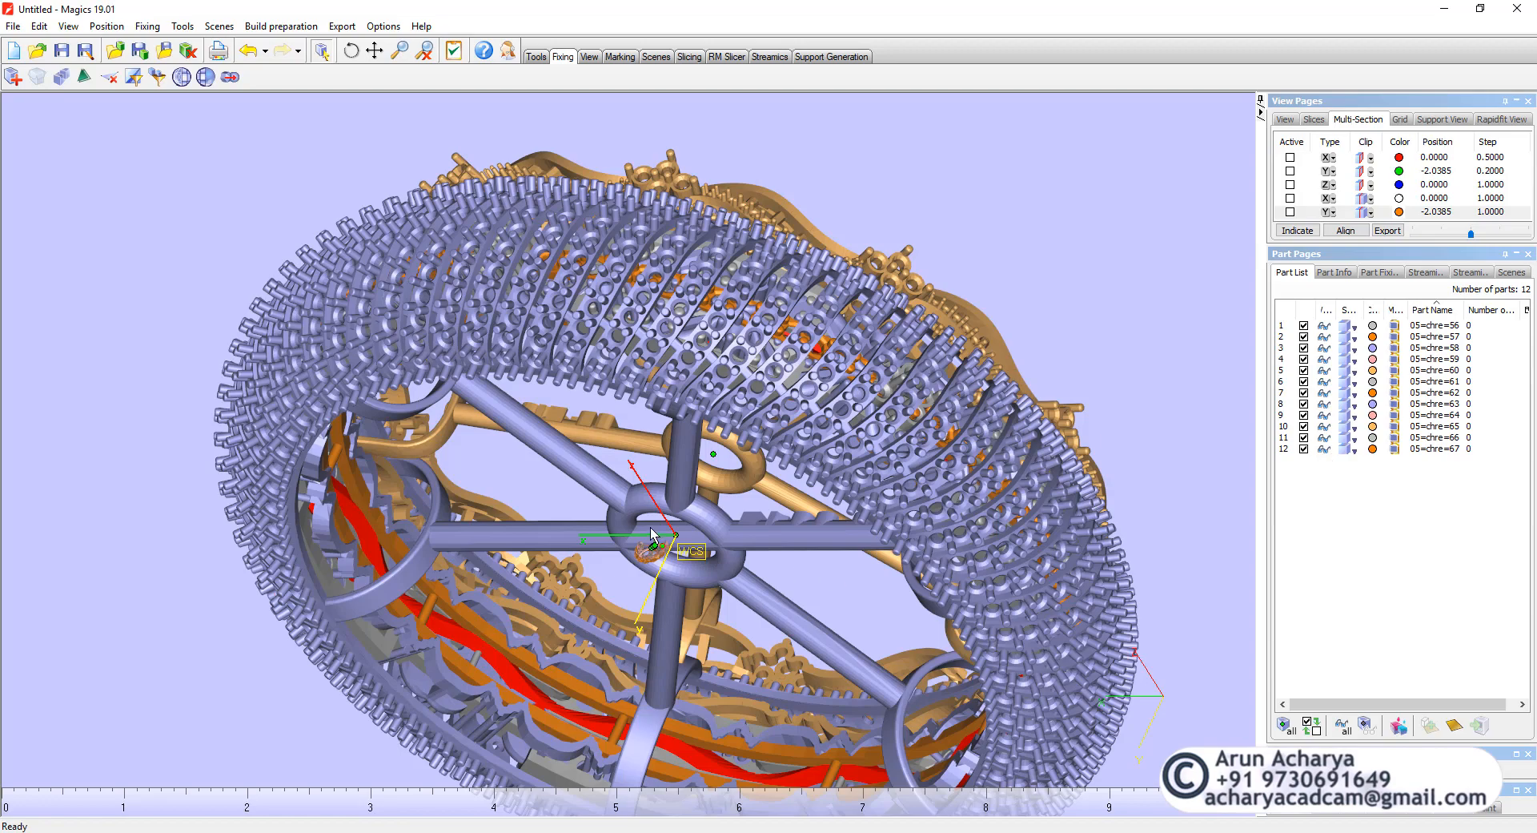
scroll(641, 448, down, 3)
right_drag(609, 436, 570, 418)
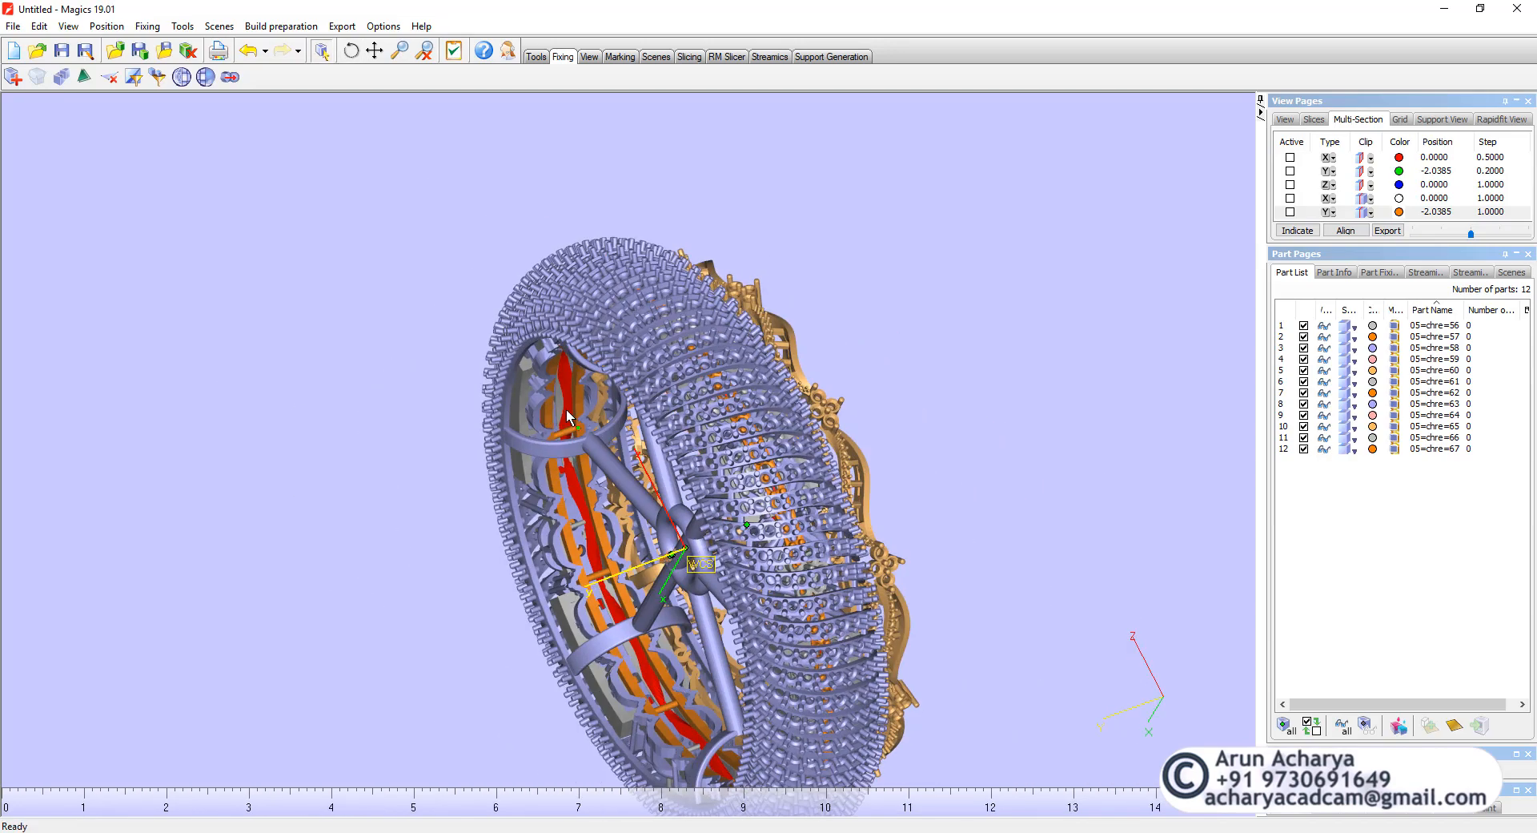
scroll(570, 418, down, 2)
right_drag(681, 548, 636, 500)
scroll(633, 505, up, 2)
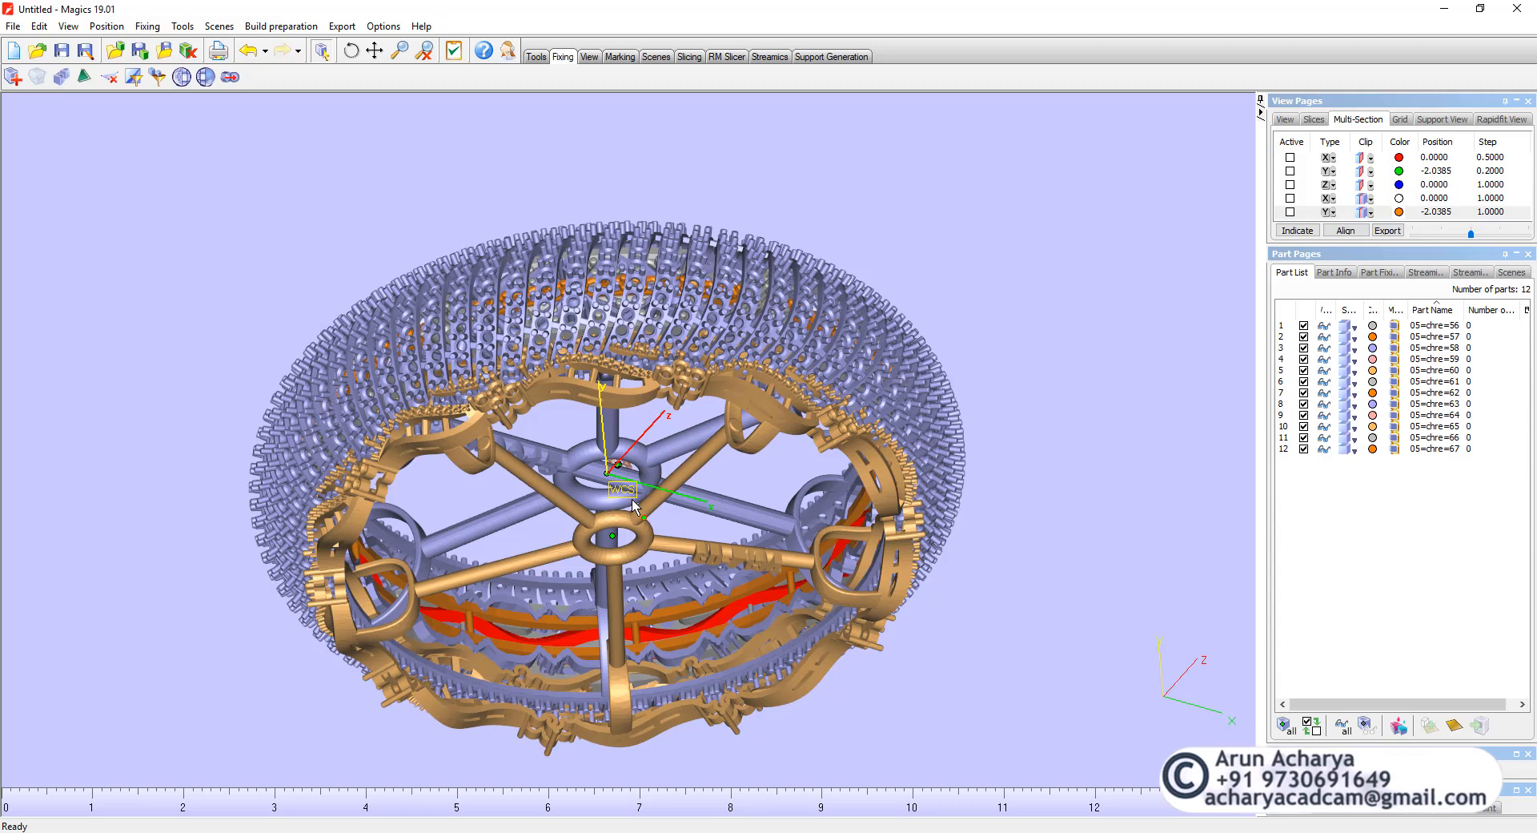
scroll(738, 518, down, 1)
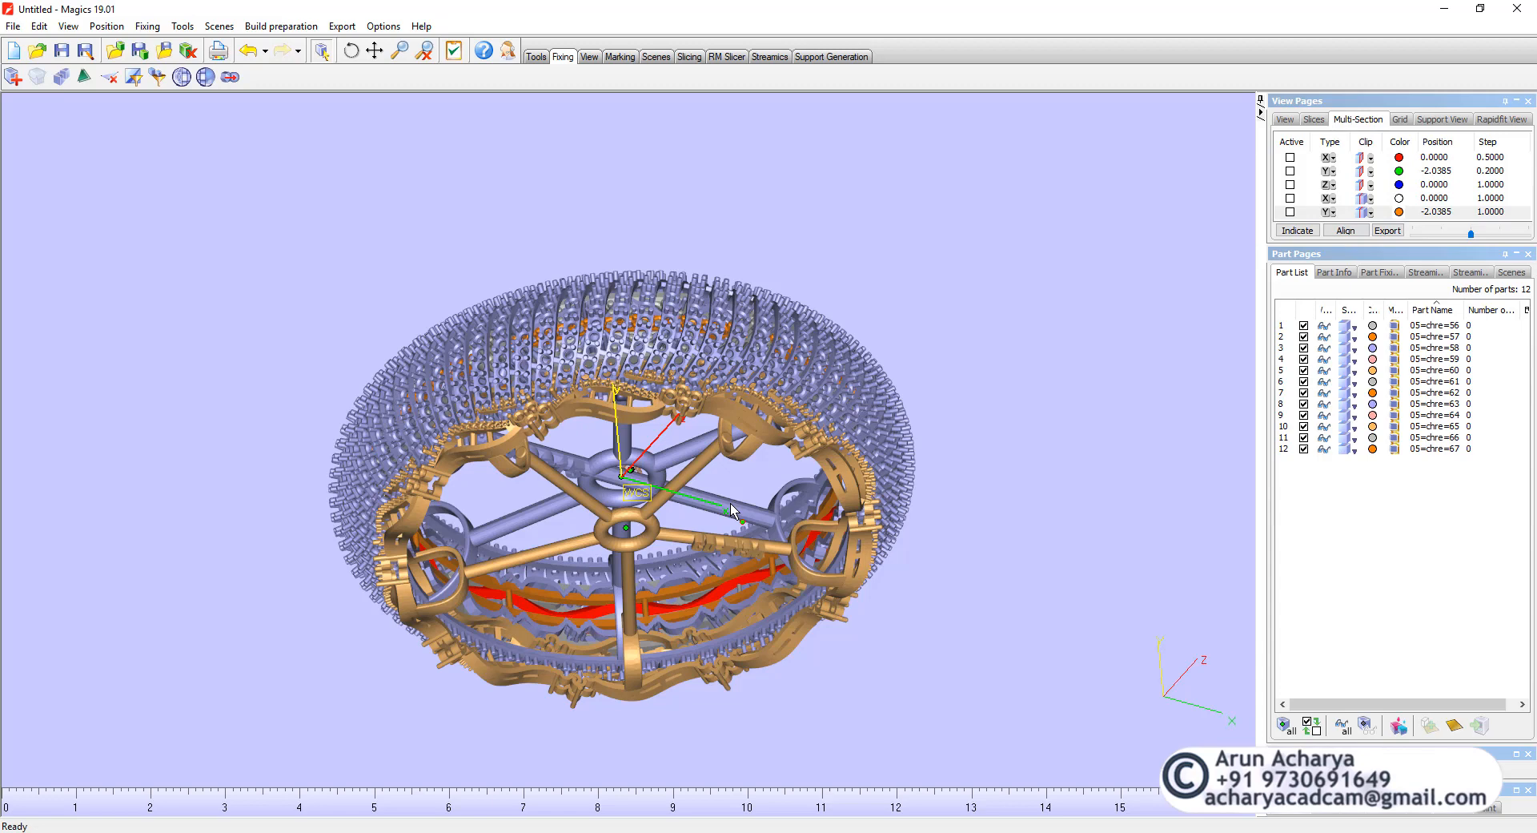
right_drag(656, 522, 655, 484)
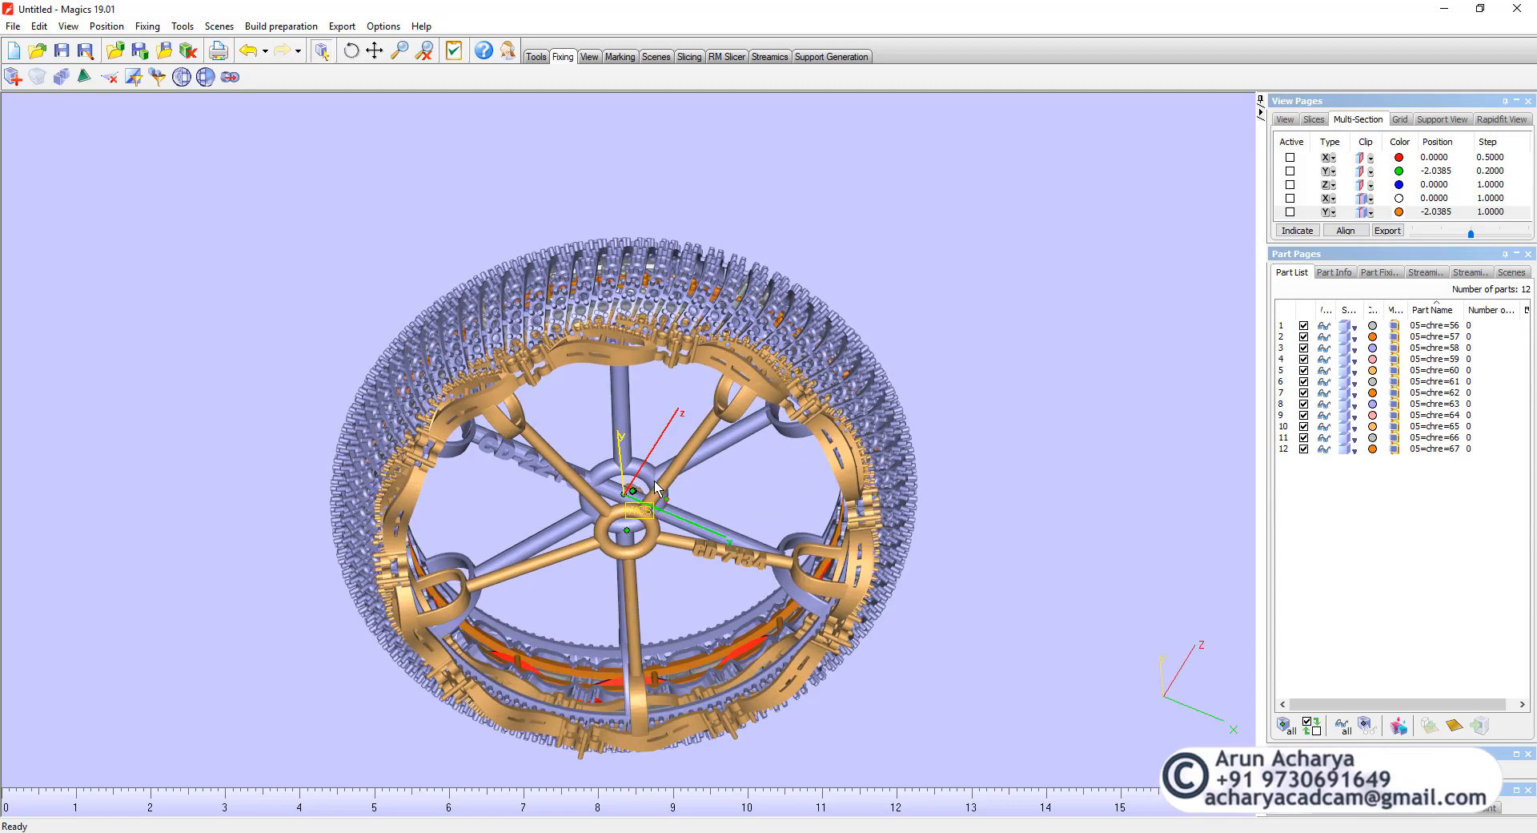
- Automatically place all parts with a 1 mm part interval, using the first possible bounding box solution
key(ctrl+shift+a)
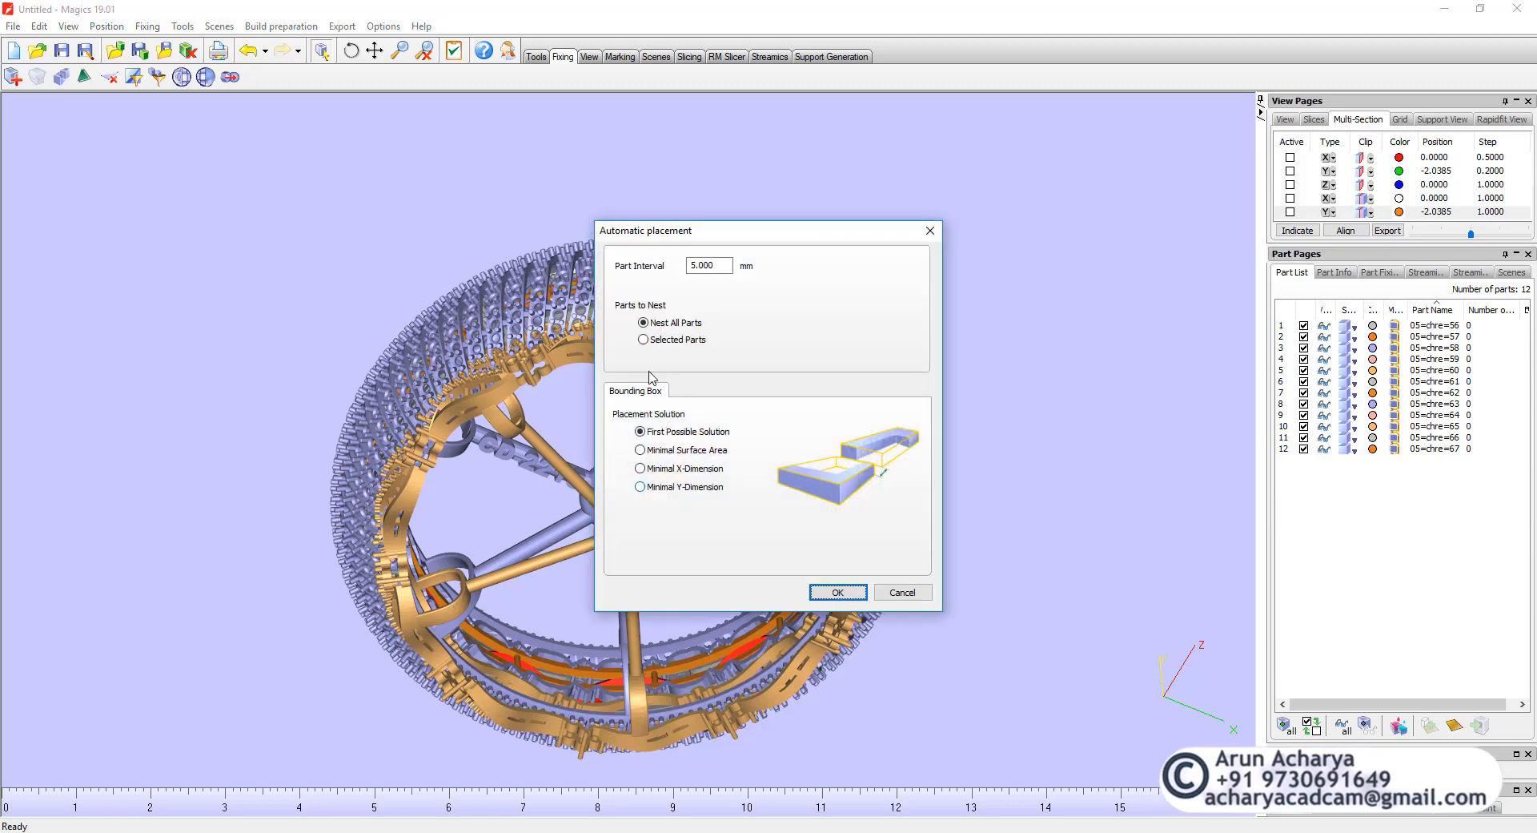
drag(695, 242, 950, 252)
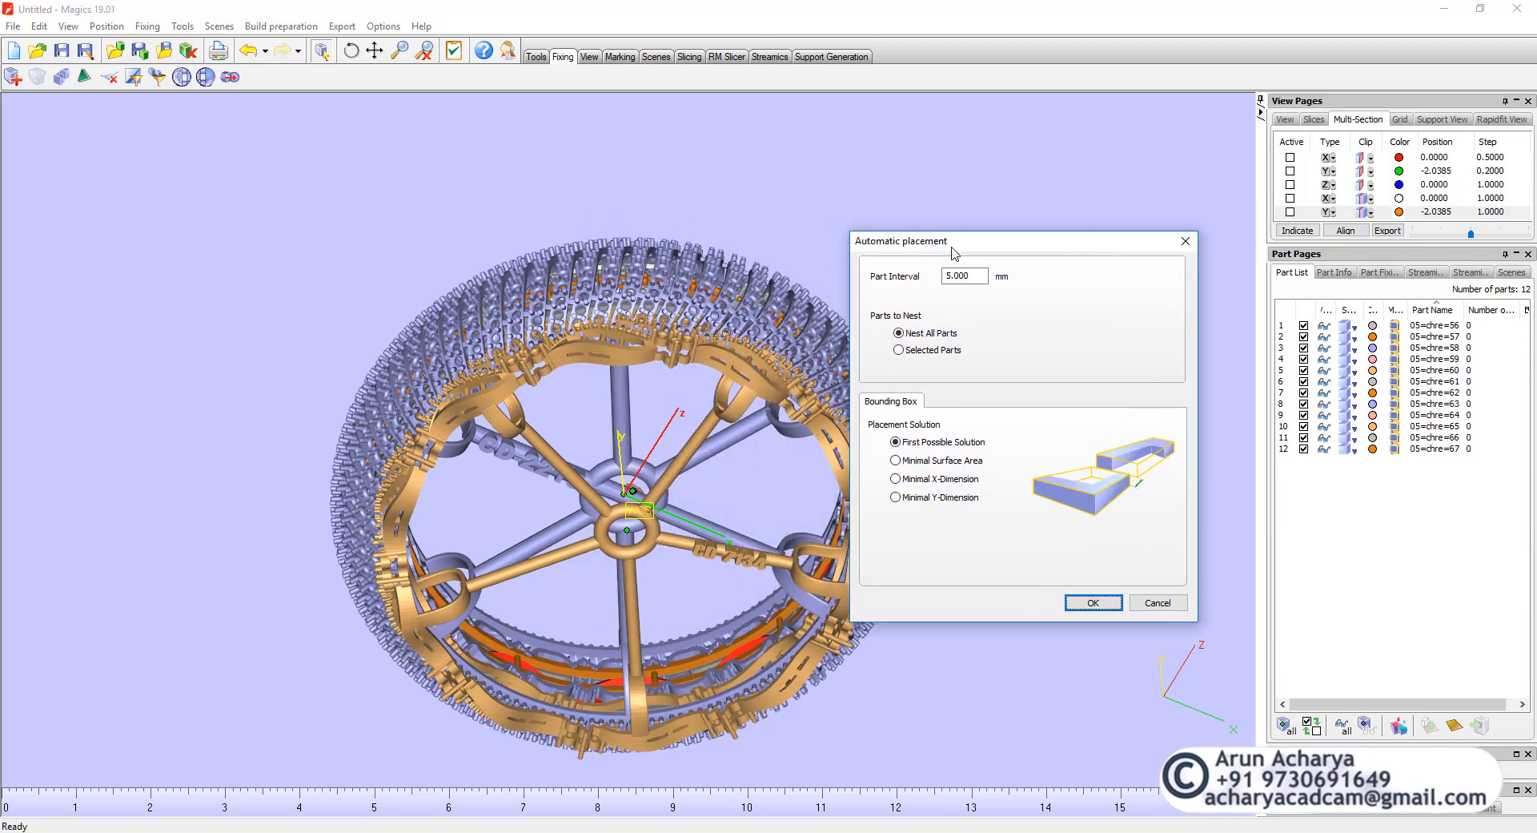
click(971, 276)
drag(941, 249, 917, 210)
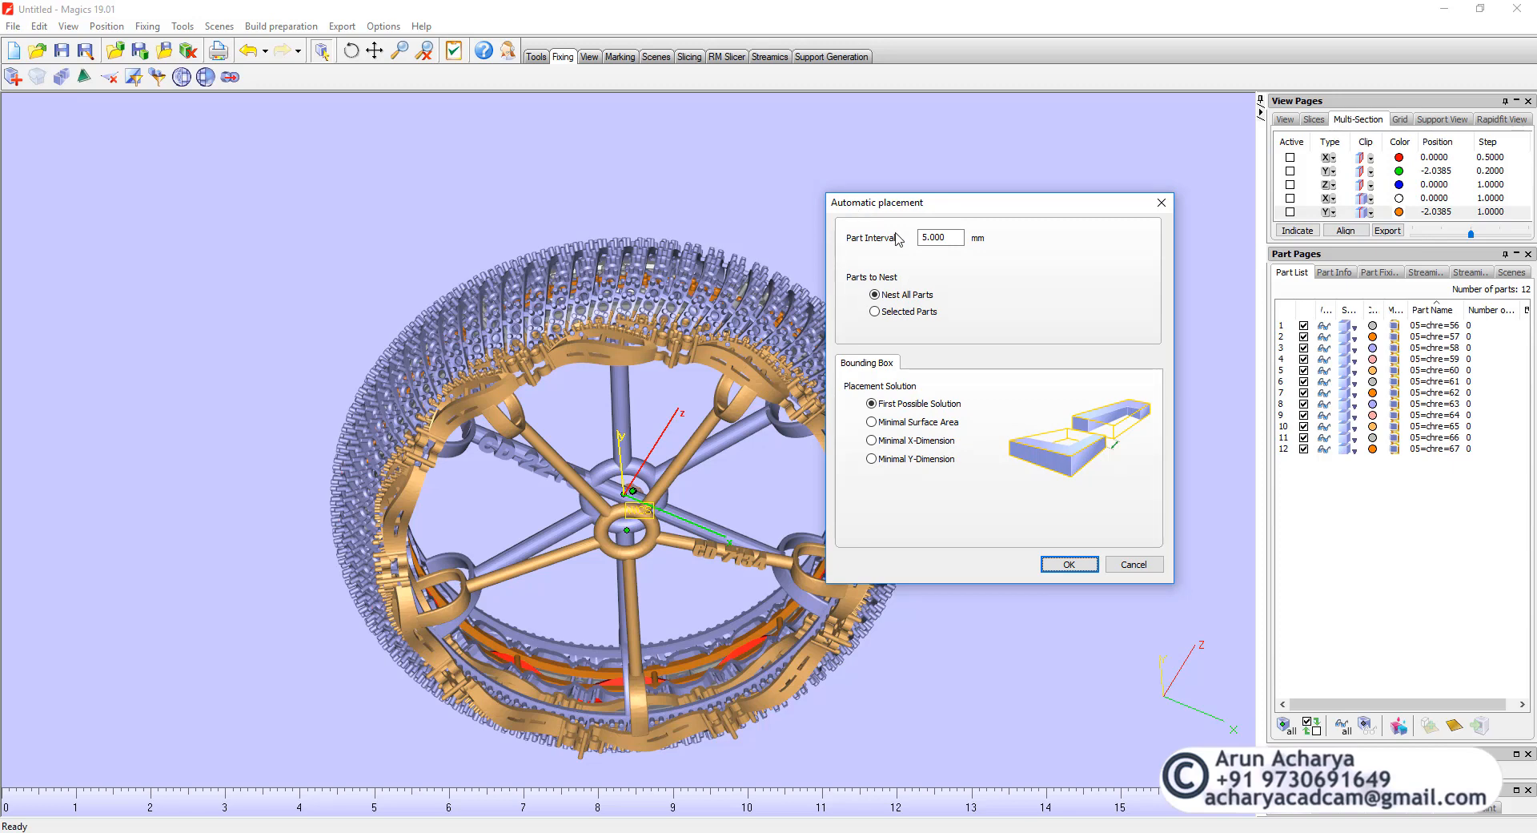
drag(951, 237, 909, 240)
text(1)
click(1069, 565)
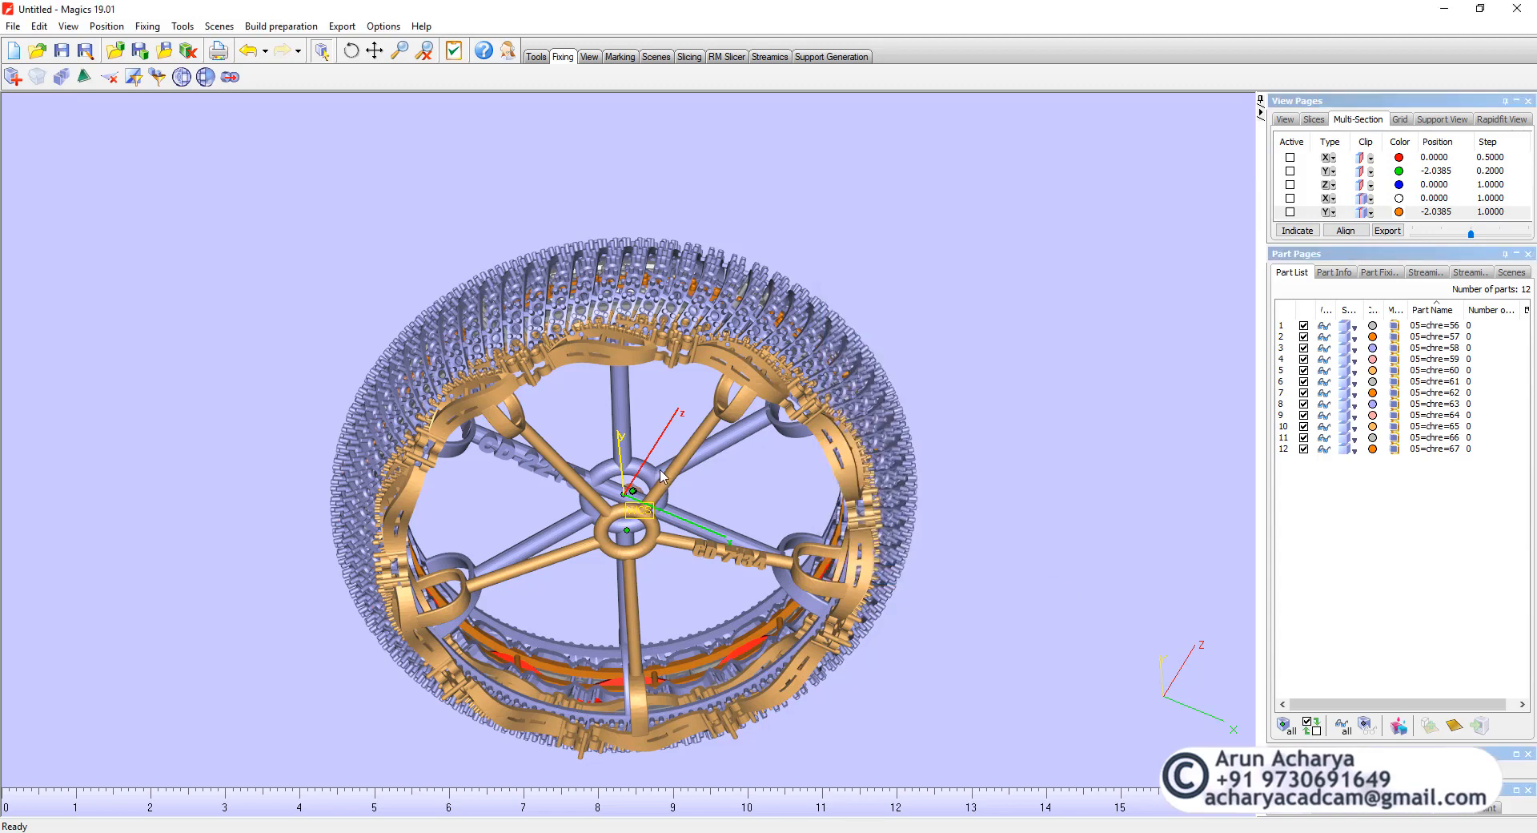
- Examine the spread-out bangles from the side and above to check their arrangement and relative sizes
right_drag(662, 478, 632, 616)
scroll(680, 480, up, 5)
scroll(671, 506, down, 2)
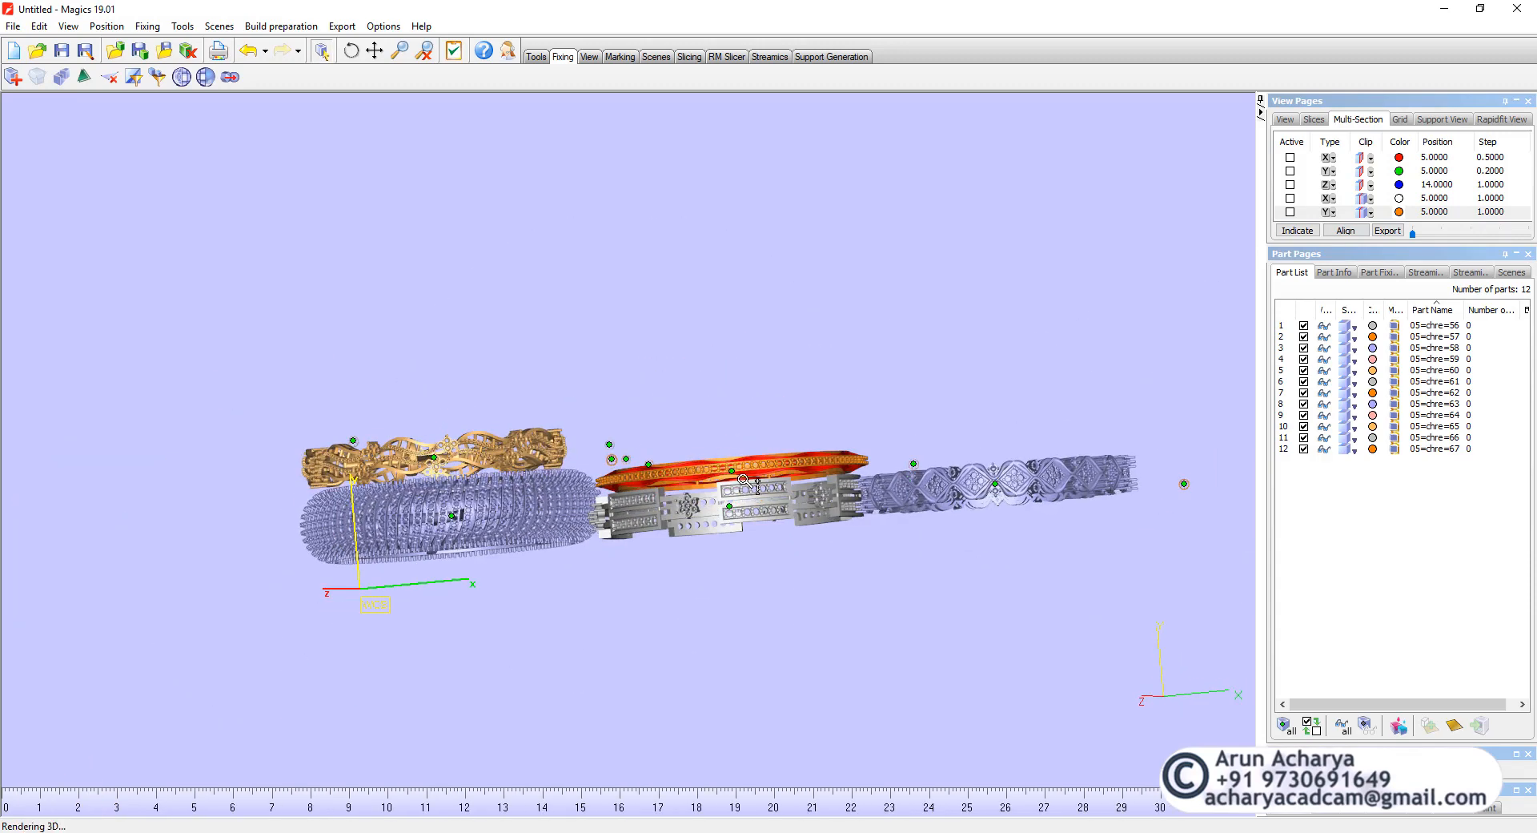
scroll(737, 482, up, 3)
scroll(736, 482, down, 3)
scroll(596, 450, up, 3)
right_drag(596, 451, 613, 540)
scroll(601, 513, up, 2)
scroll(501, 217, down, 2)
- Inspect the group of tiny bangles up close and compare their scale with the full-size bangles
scroll(501, 217, up, 4)
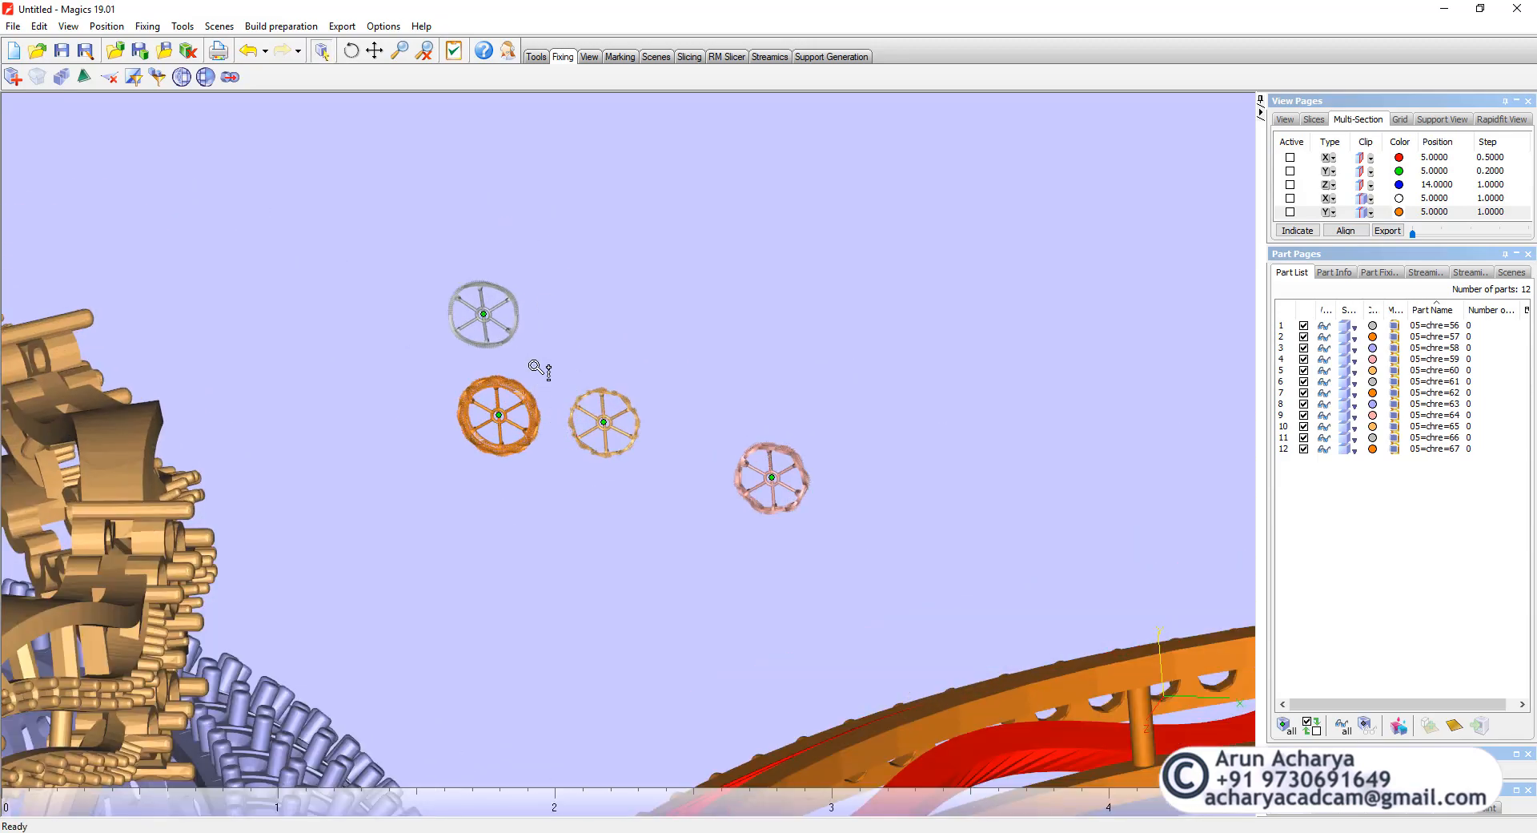
scroll(539, 368, up, 4)
scroll(472, 440, up, 3)
scroll(528, 455, down, 5)
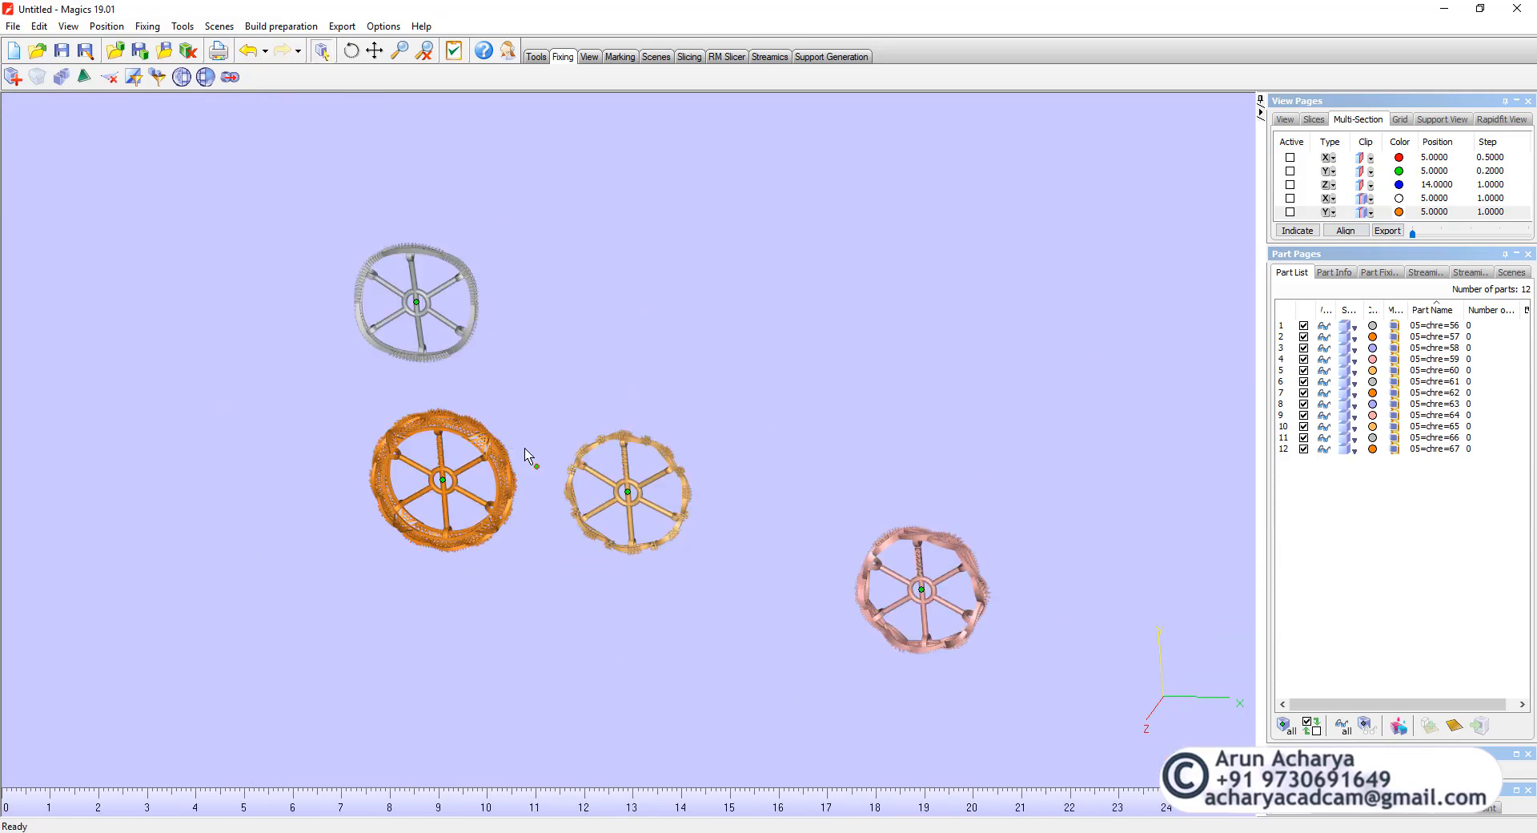
scroll(857, 555, up, 1)
scroll(797, 547, up, 2)
scroll(797, 547, down, 5)
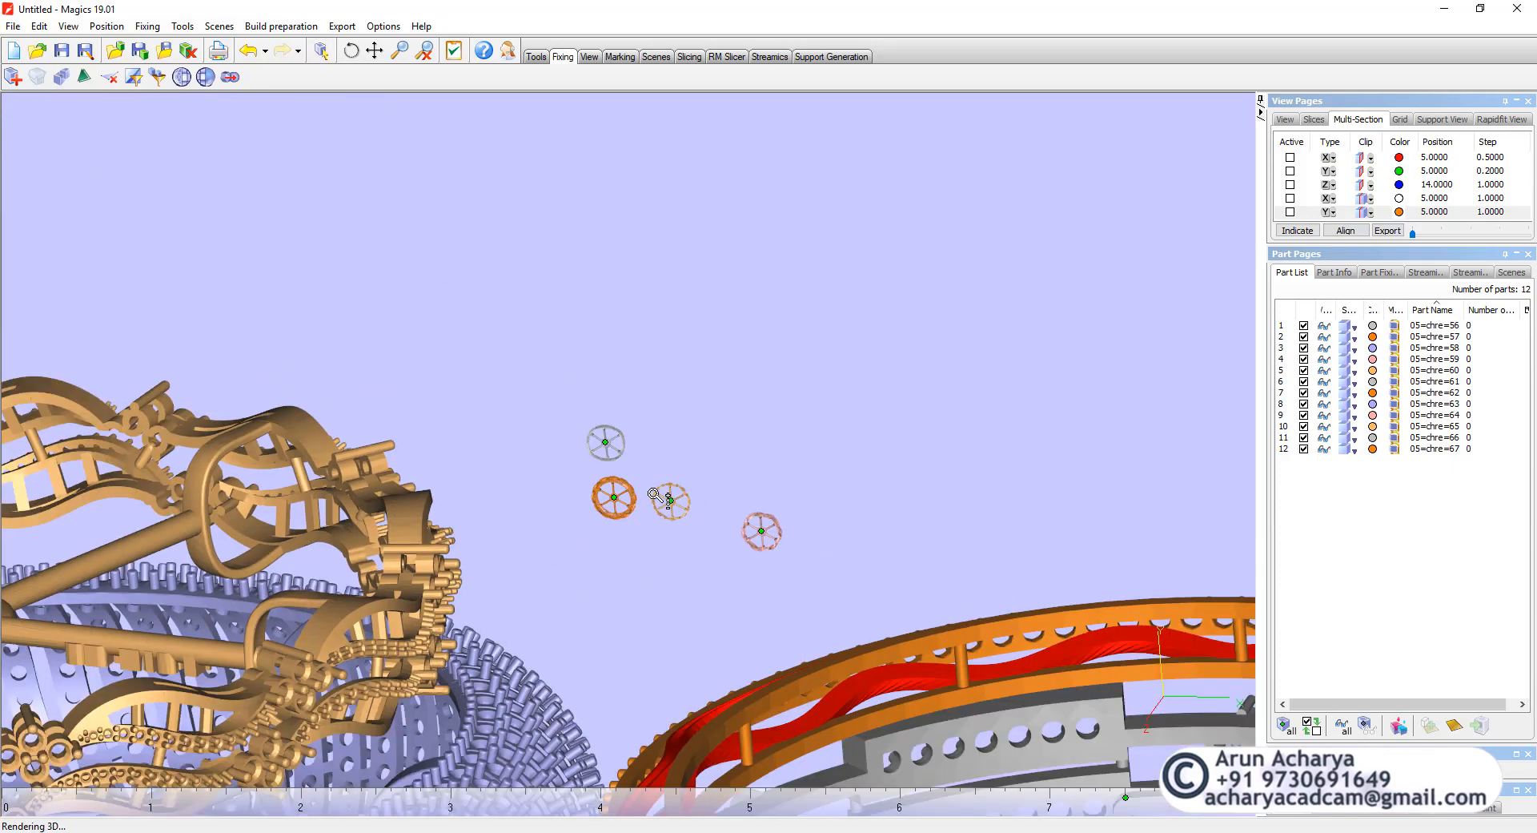
scroll(652, 430, down, 2)
scroll(1108, 457, up, 5)
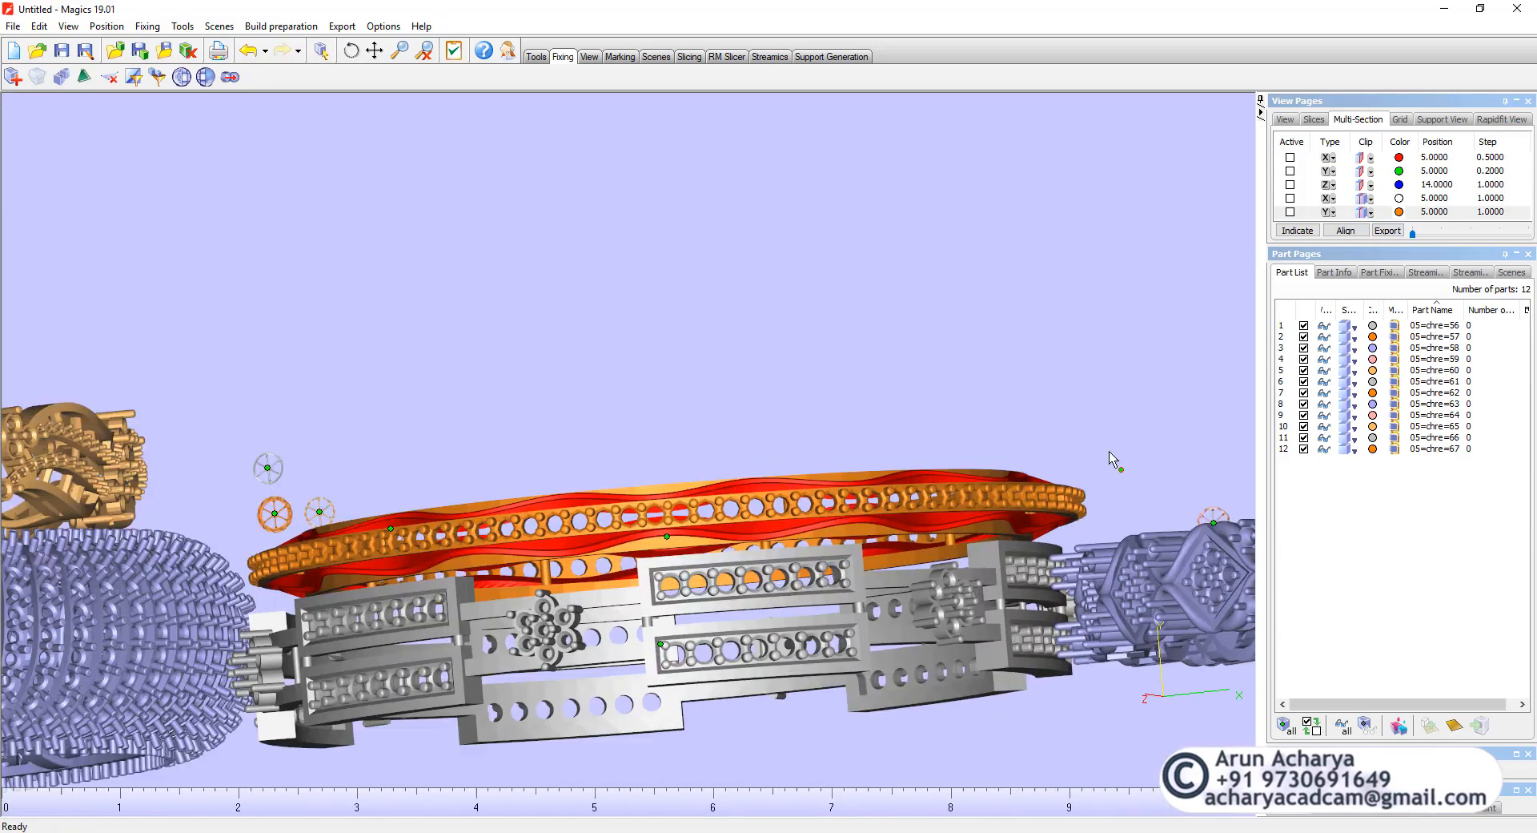
- Examine the small bangles near the diamond-patterned bangle and beside the orange and red one
mouse_move(1154, 535)
right_down()
mouse_move(1026, 575)
mouse_move(909, 554)
mouse_move(921, 568)
mouse_move(947, 405)
mouse_move(950, 147)
mouse_move(961, 275)
right_up()
scroll(961, 564, down, 3)
scroll(909, 554, up, 3)
scroll(1036, 350, up, 5)
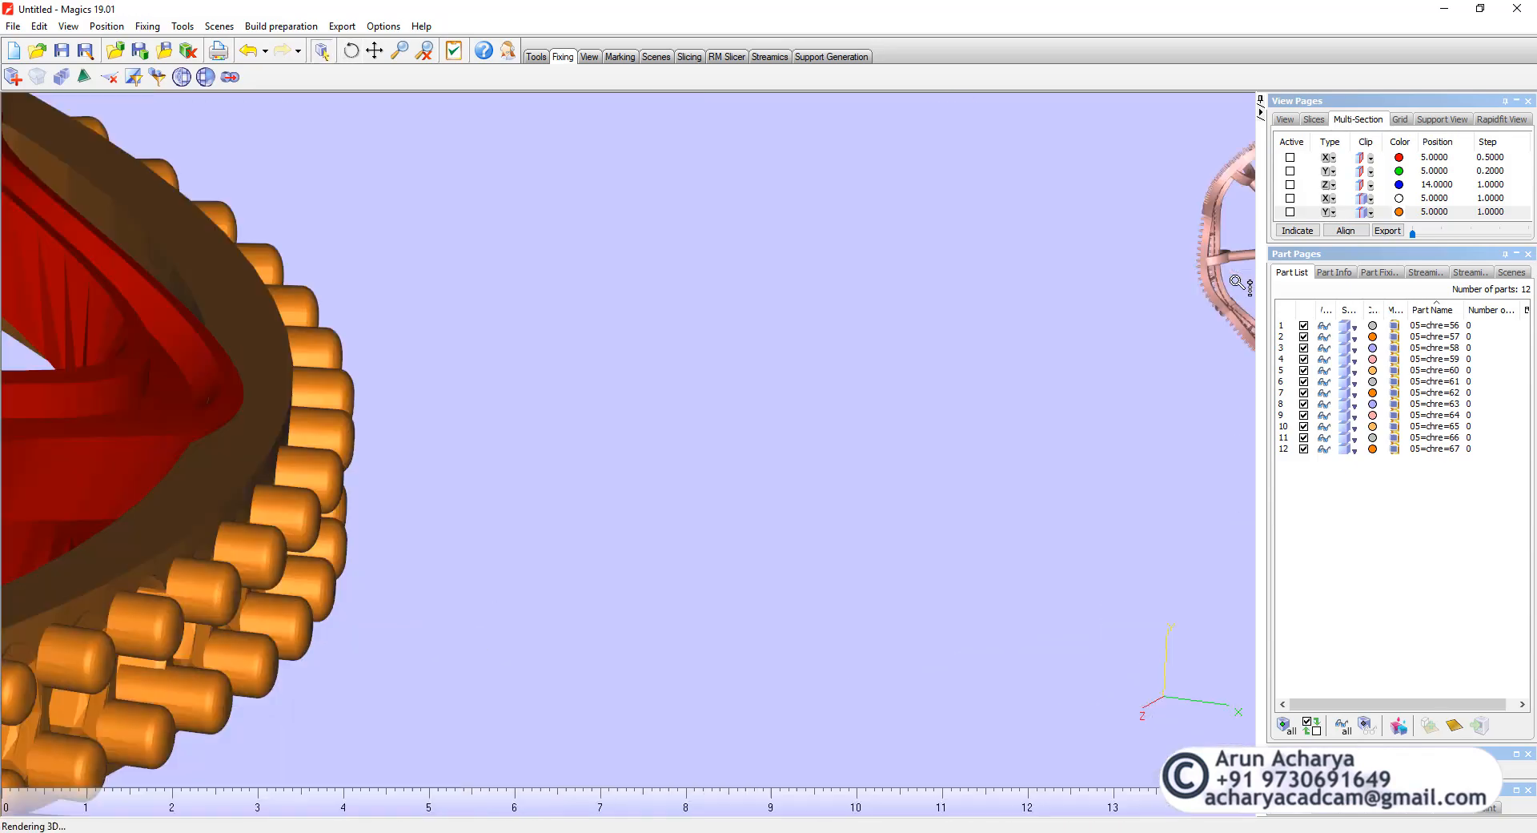
scroll(823, 350, down, 3)
scroll(1007, 390, down, 4)
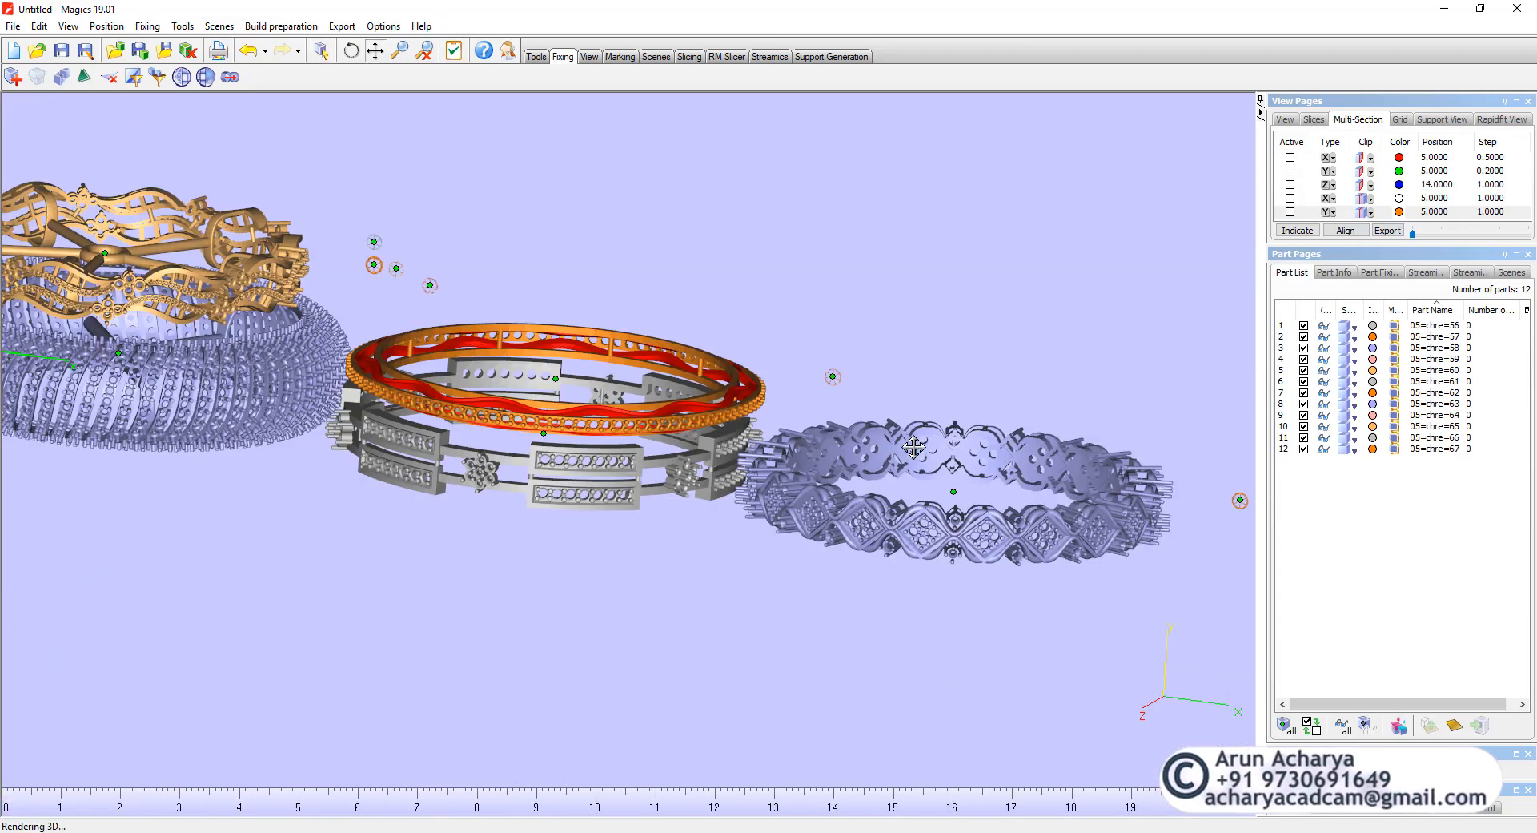
scroll(593, 391, up, 4)
right_drag(594, 362, 589, 561)
scroll(587, 570, up, 3)
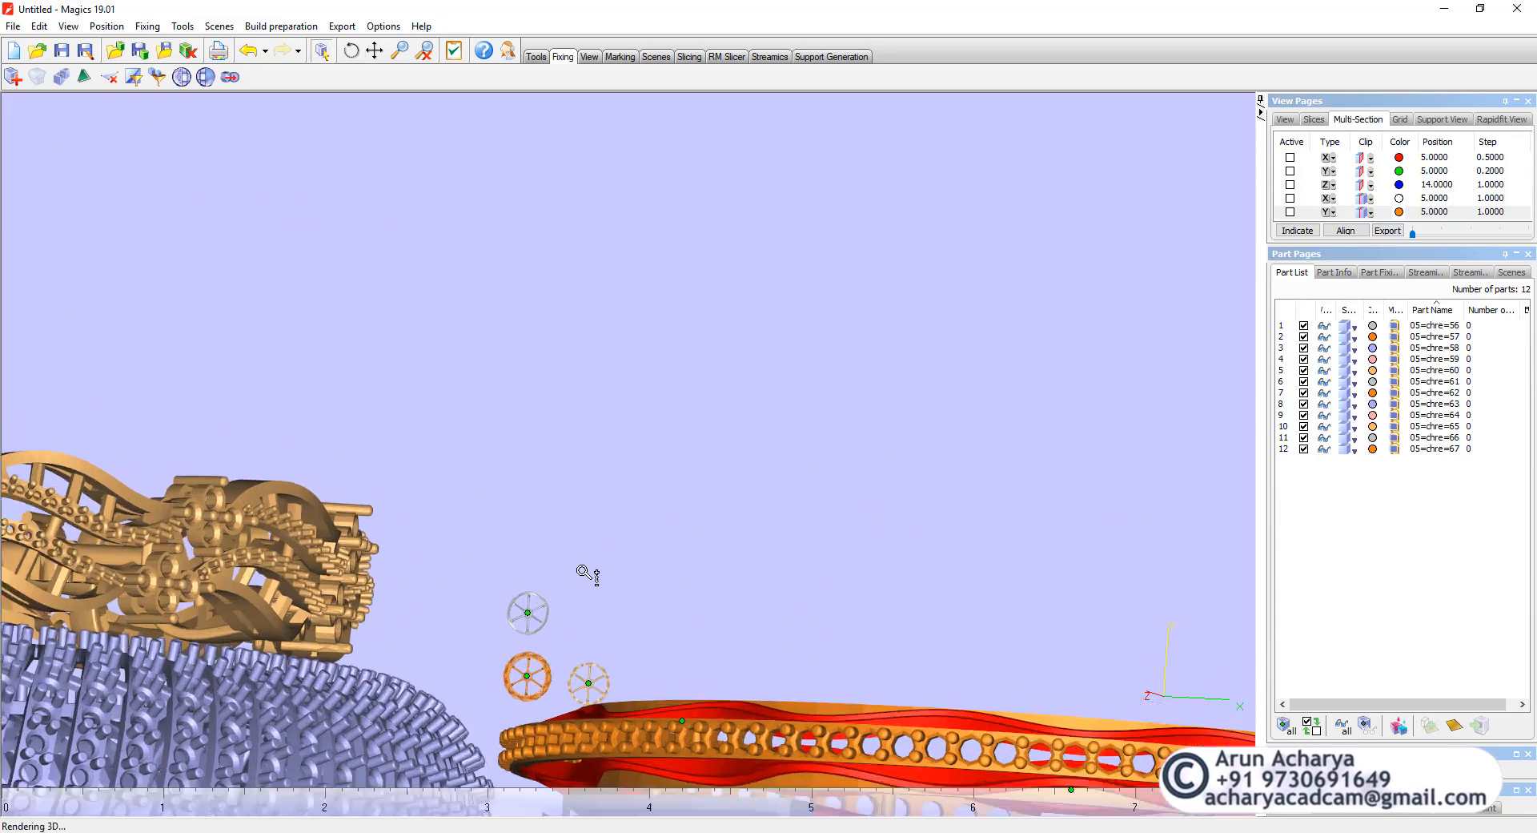
- Select only the tiny bangles 05=chre=60, 61, 64 and 67, and unload them without saving changes
drag(550, 533, 617, 470)
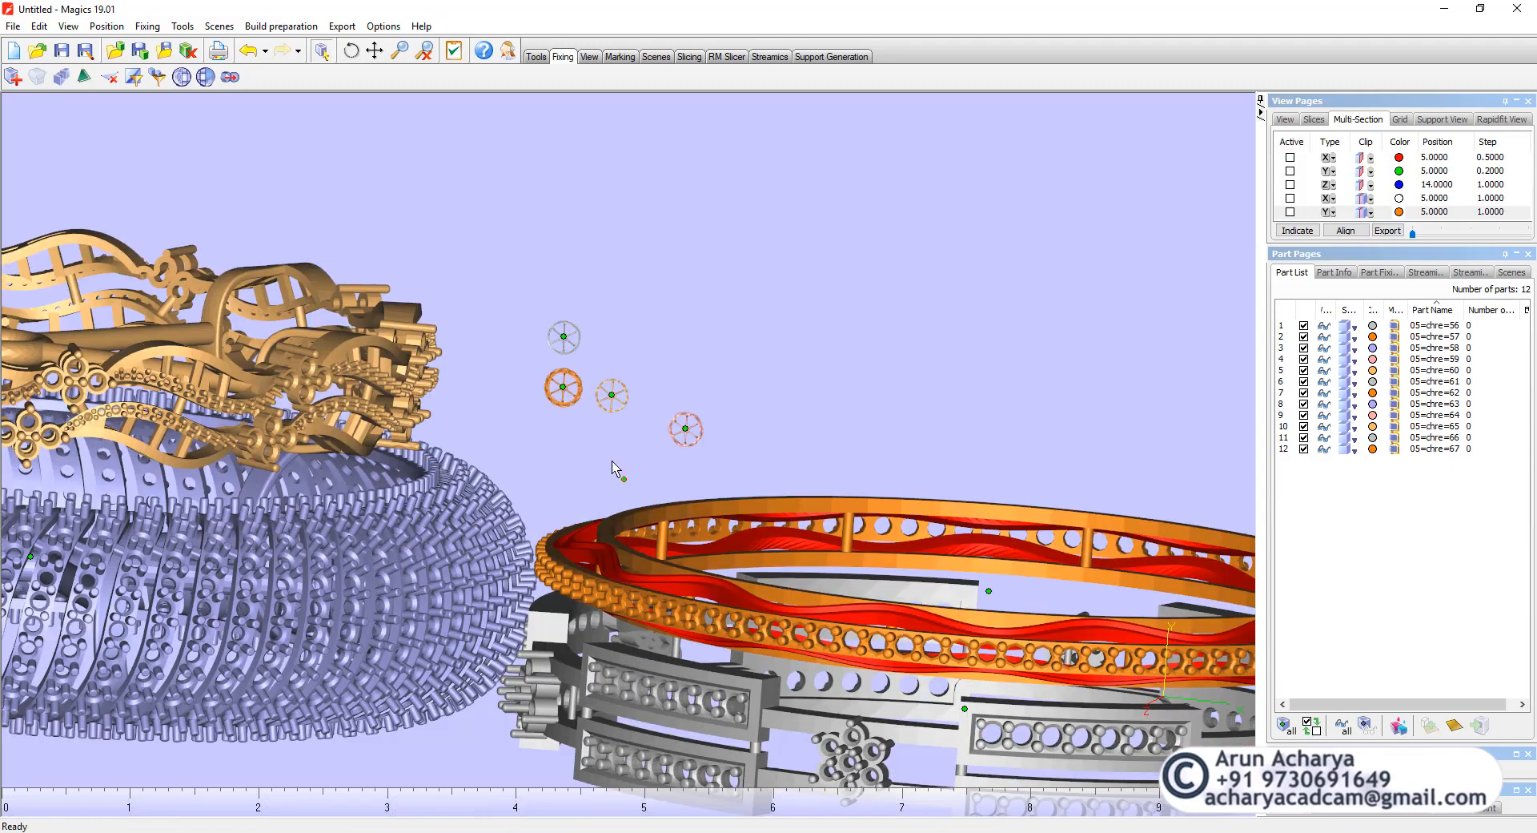
click(618, 470)
drag(543, 313, 725, 468)
drag(535, 310, 723, 465)
click(685, 431)
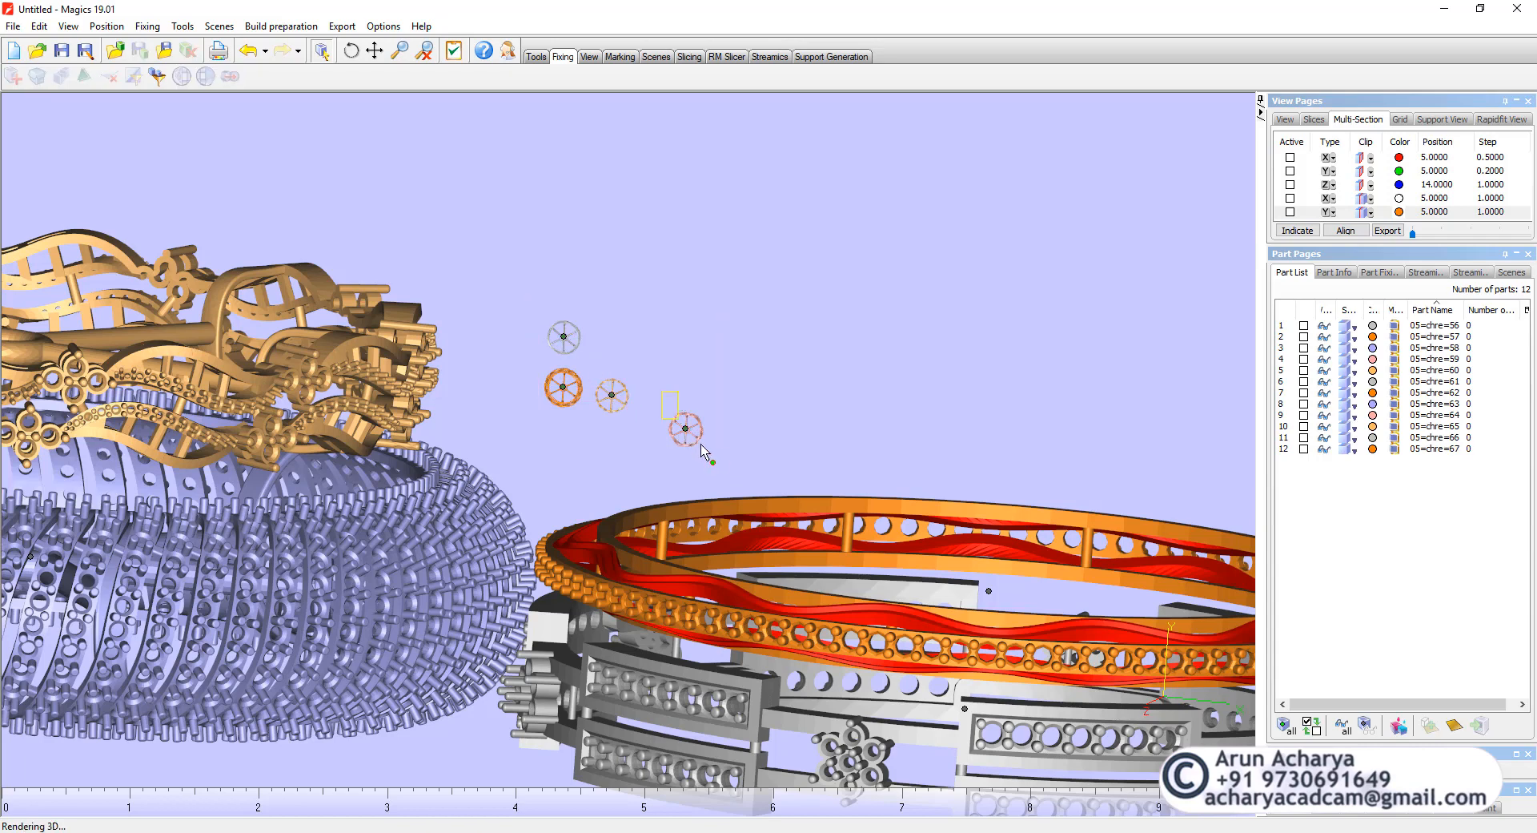
drag(547, 303, 757, 468)
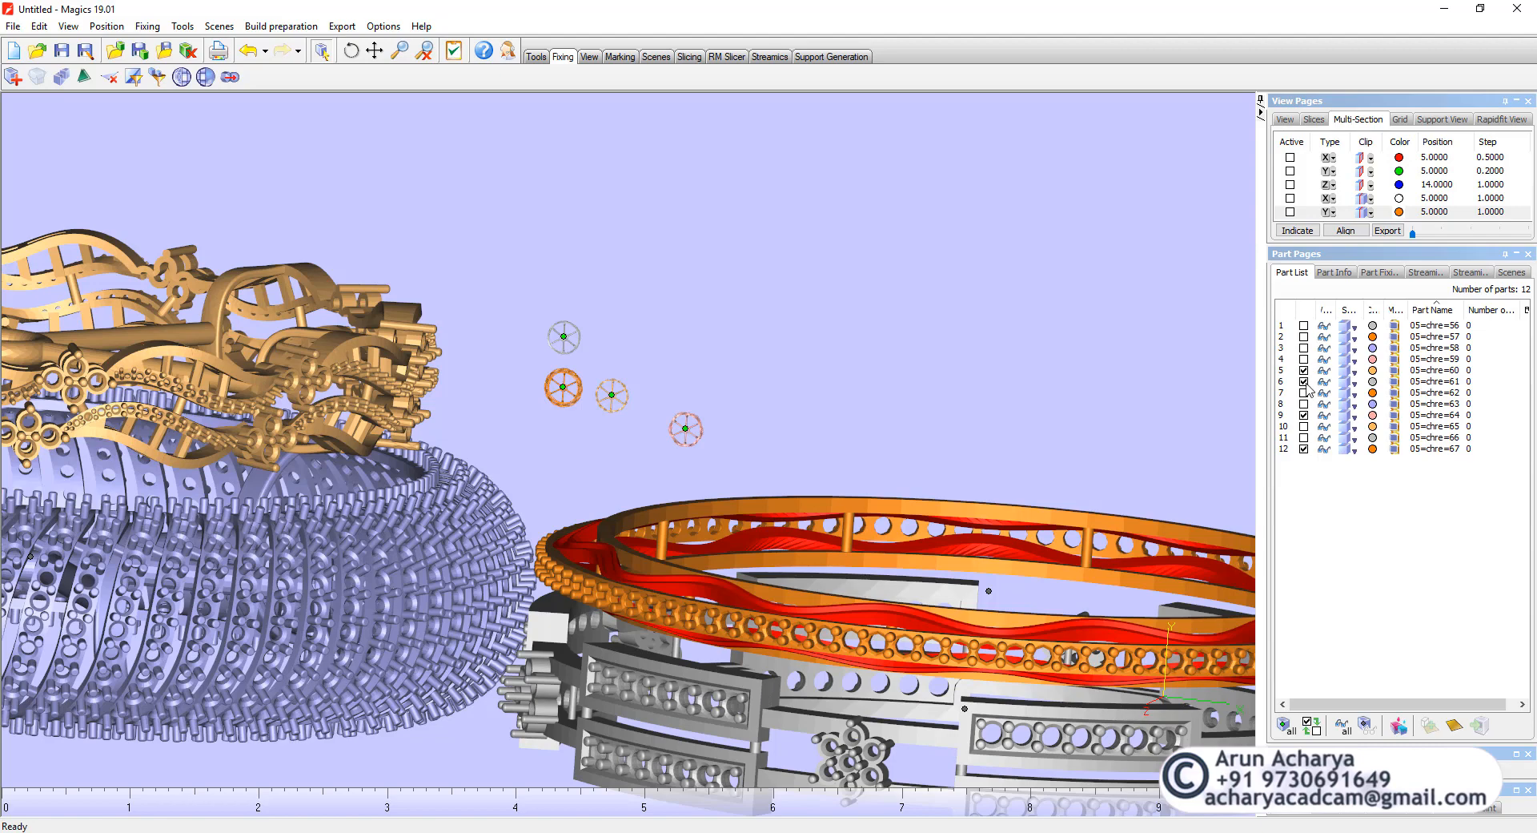
scroll(676, 422, down, 3)
scroll(1030, 479, up, 2)
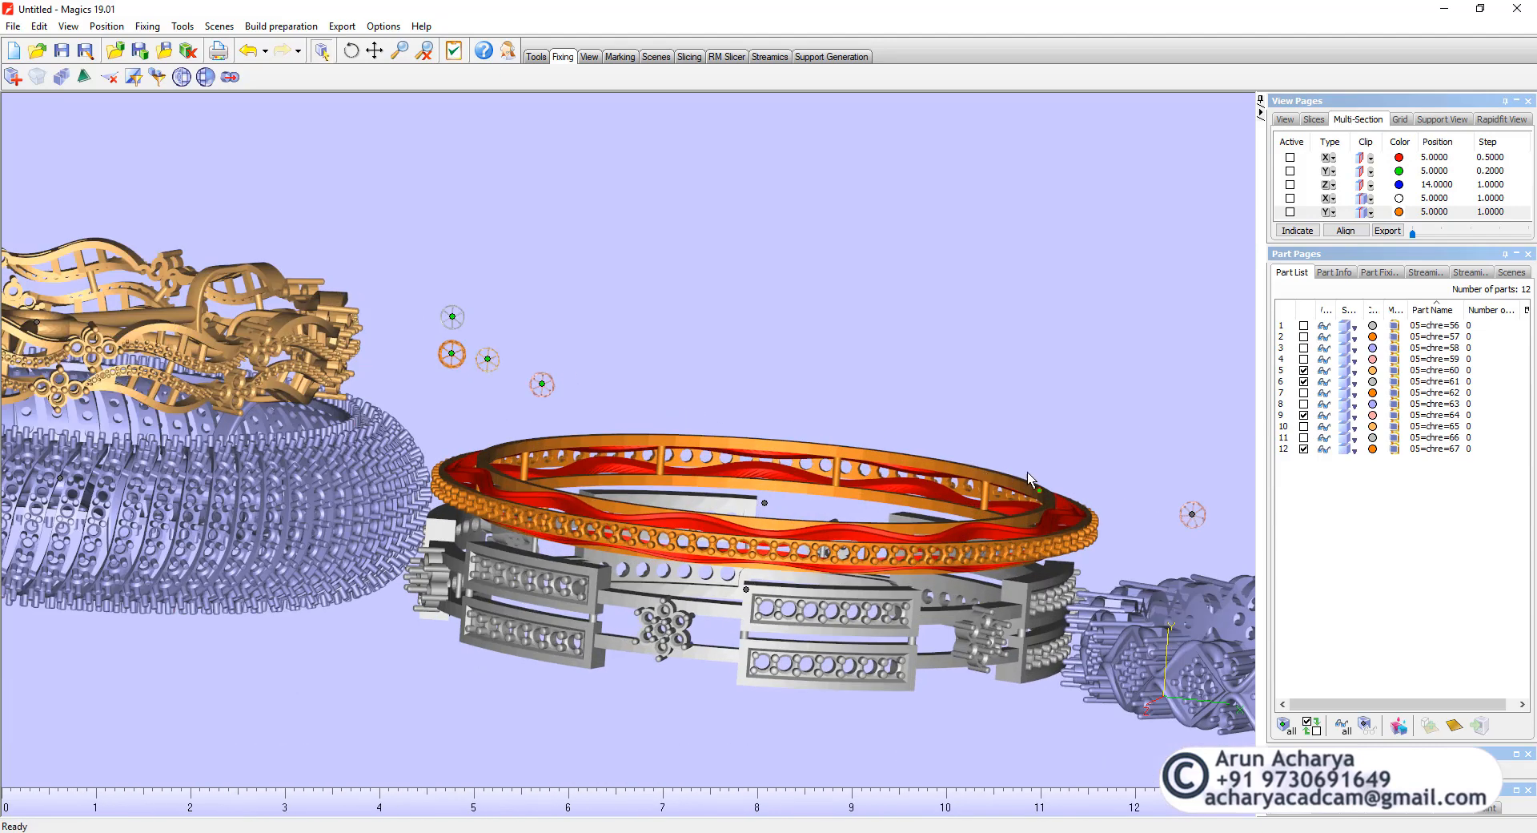
click(1195, 515)
drag(438, 300, 589, 412)
click(188, 50)
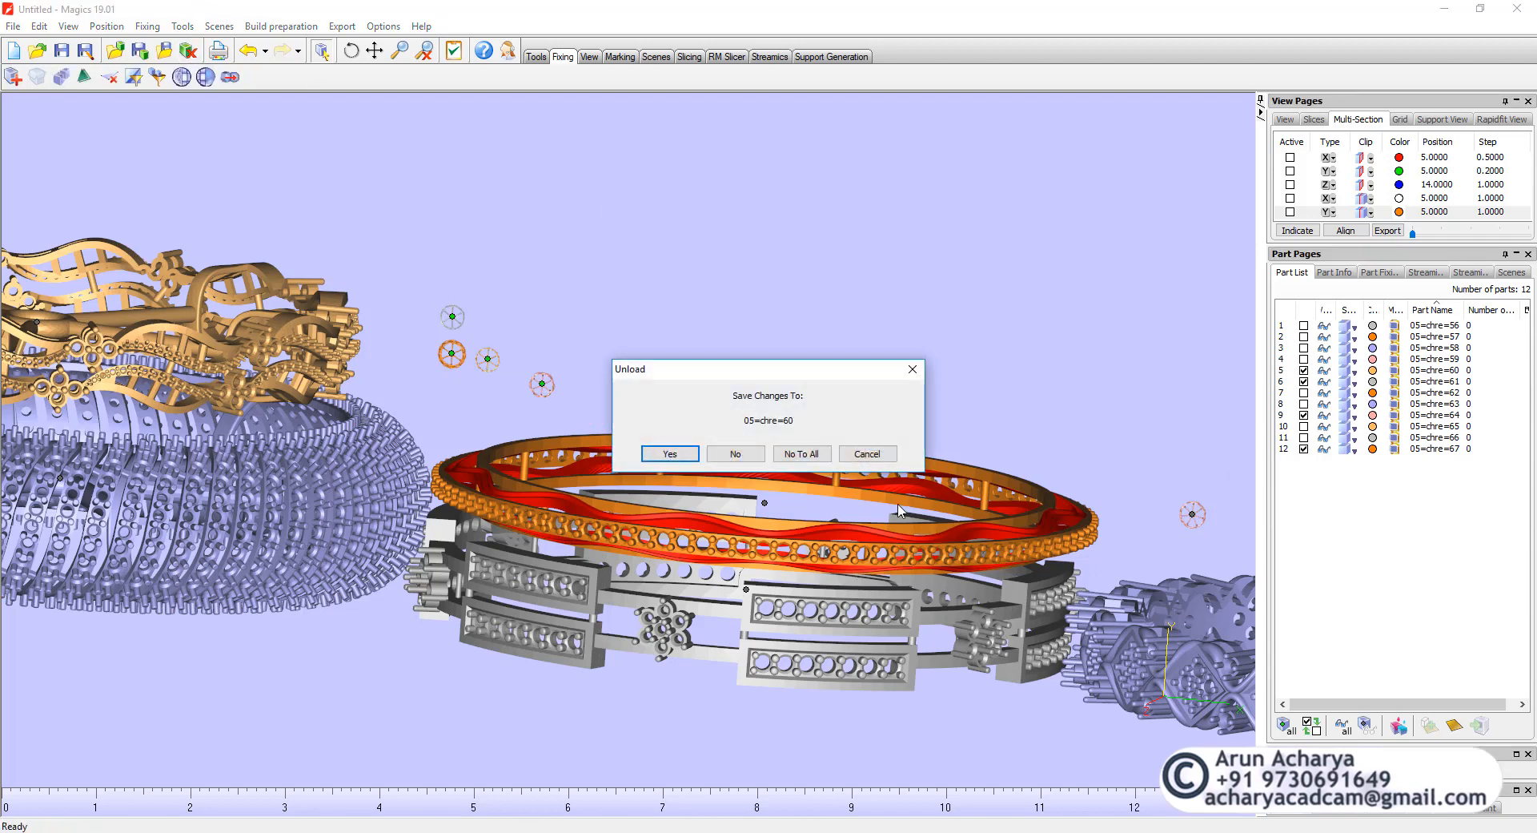
click(799, 452)
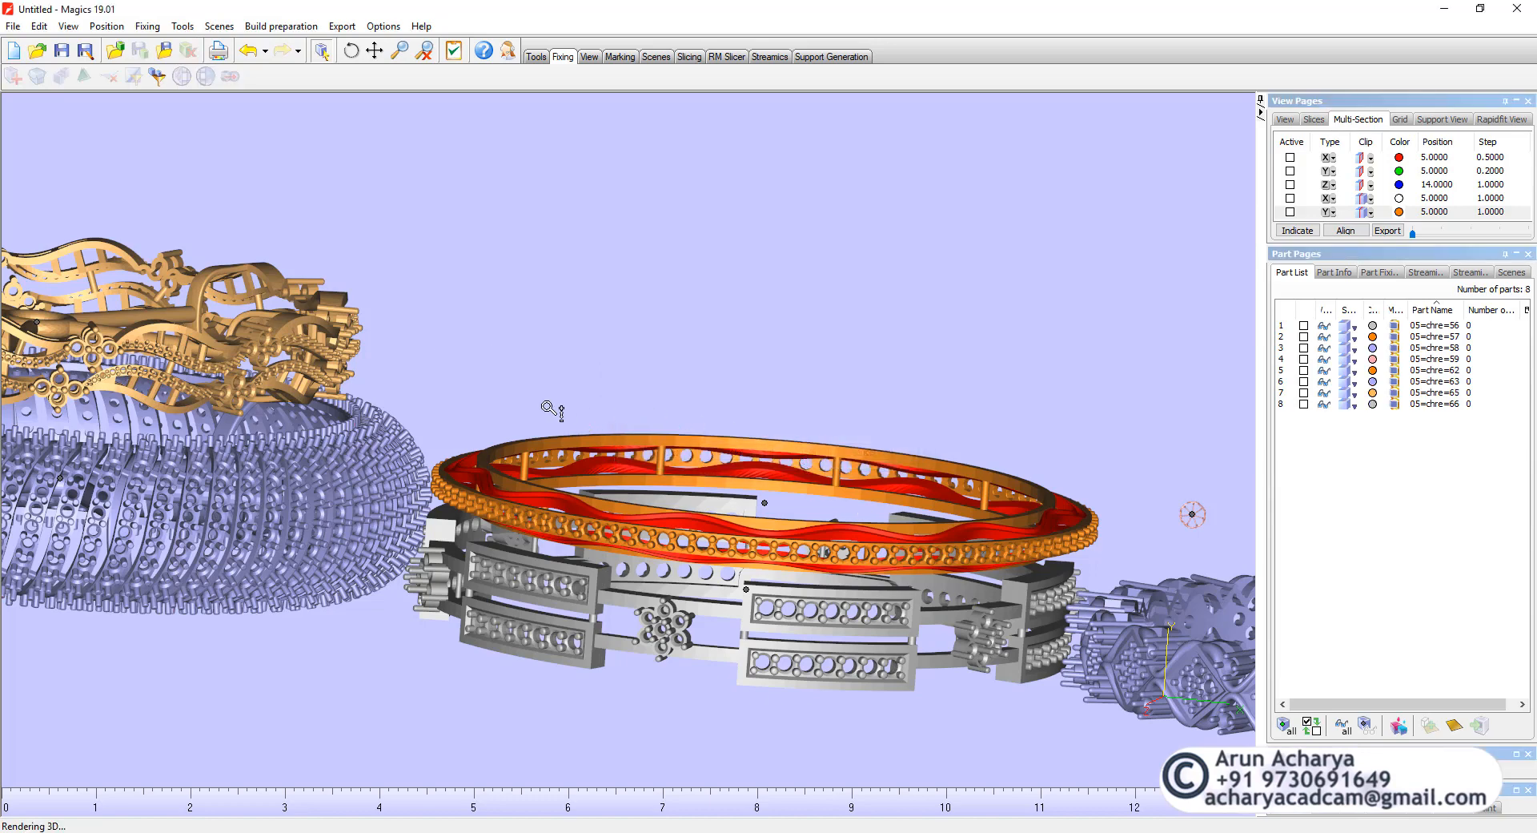
- Unload the remaining small bangles 05=chre=59, 05=chre=66 and 05=chre=62 one at a time without saving changes
click(937, 456)
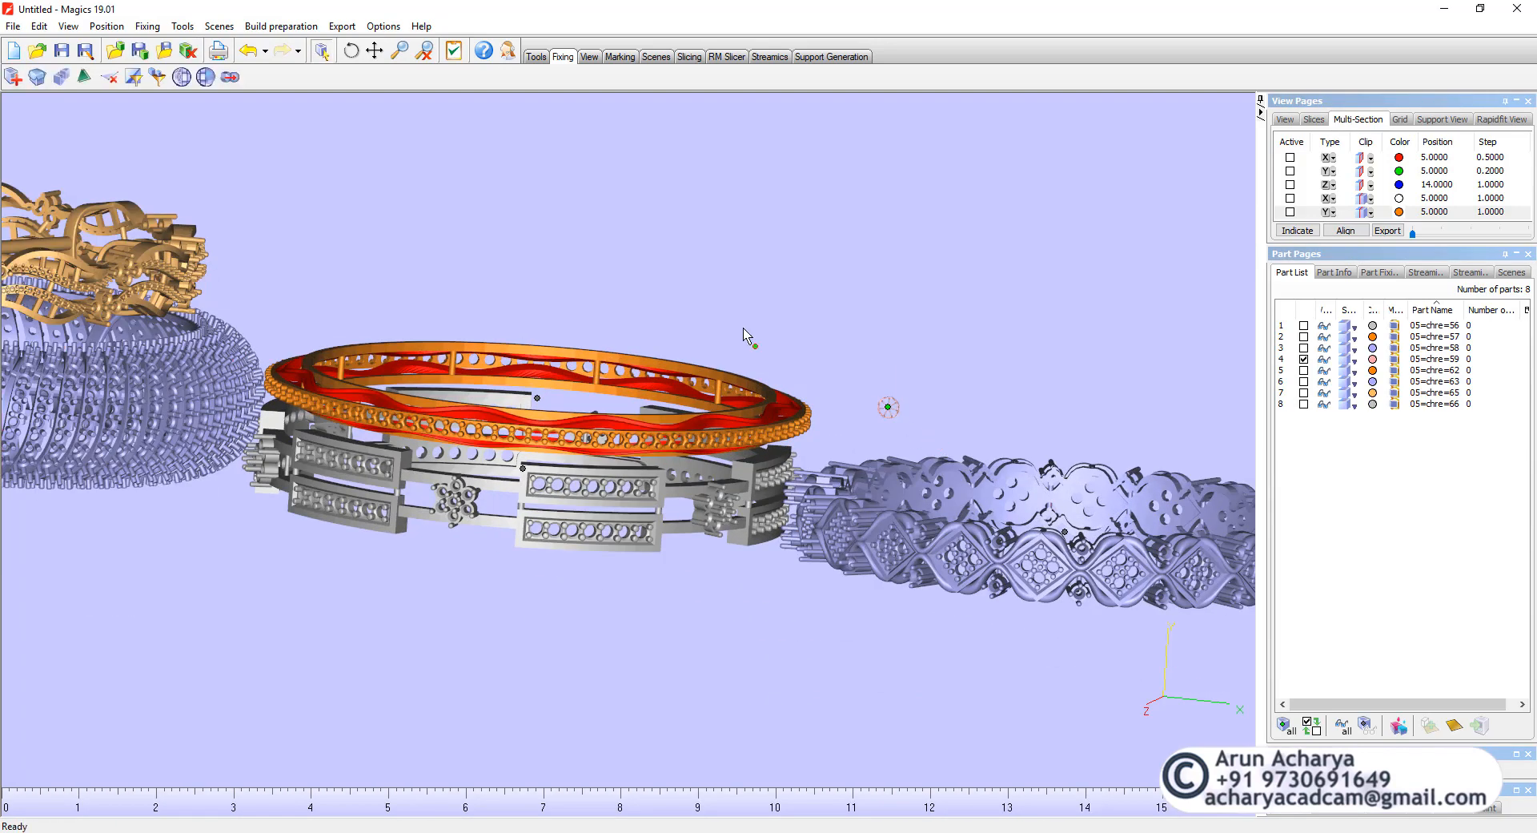
click(189, 50)
click(802, 453)
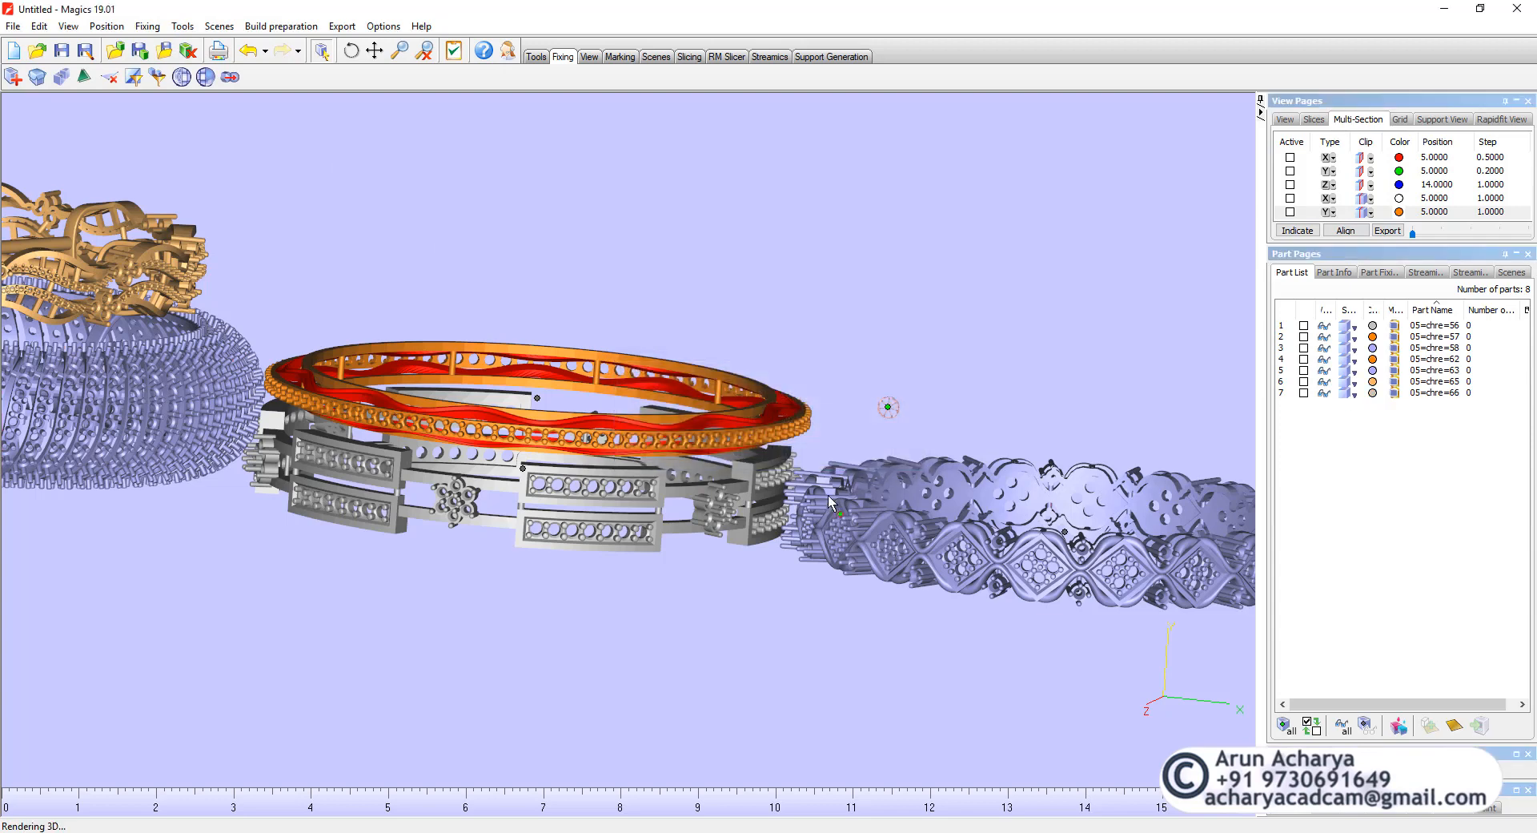
drag(280, 330, 140, 240)
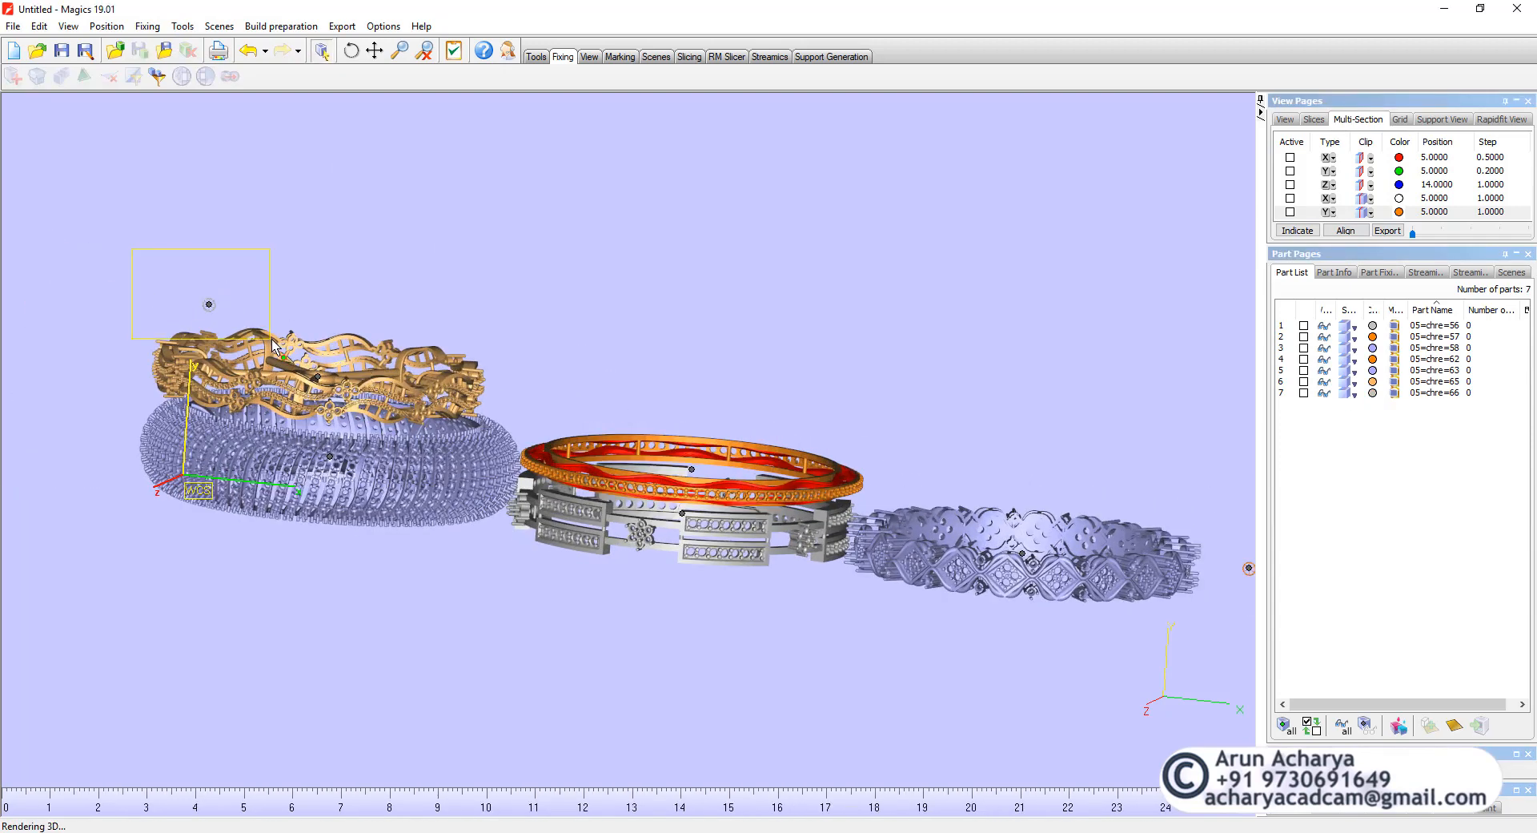
click(188, 51)
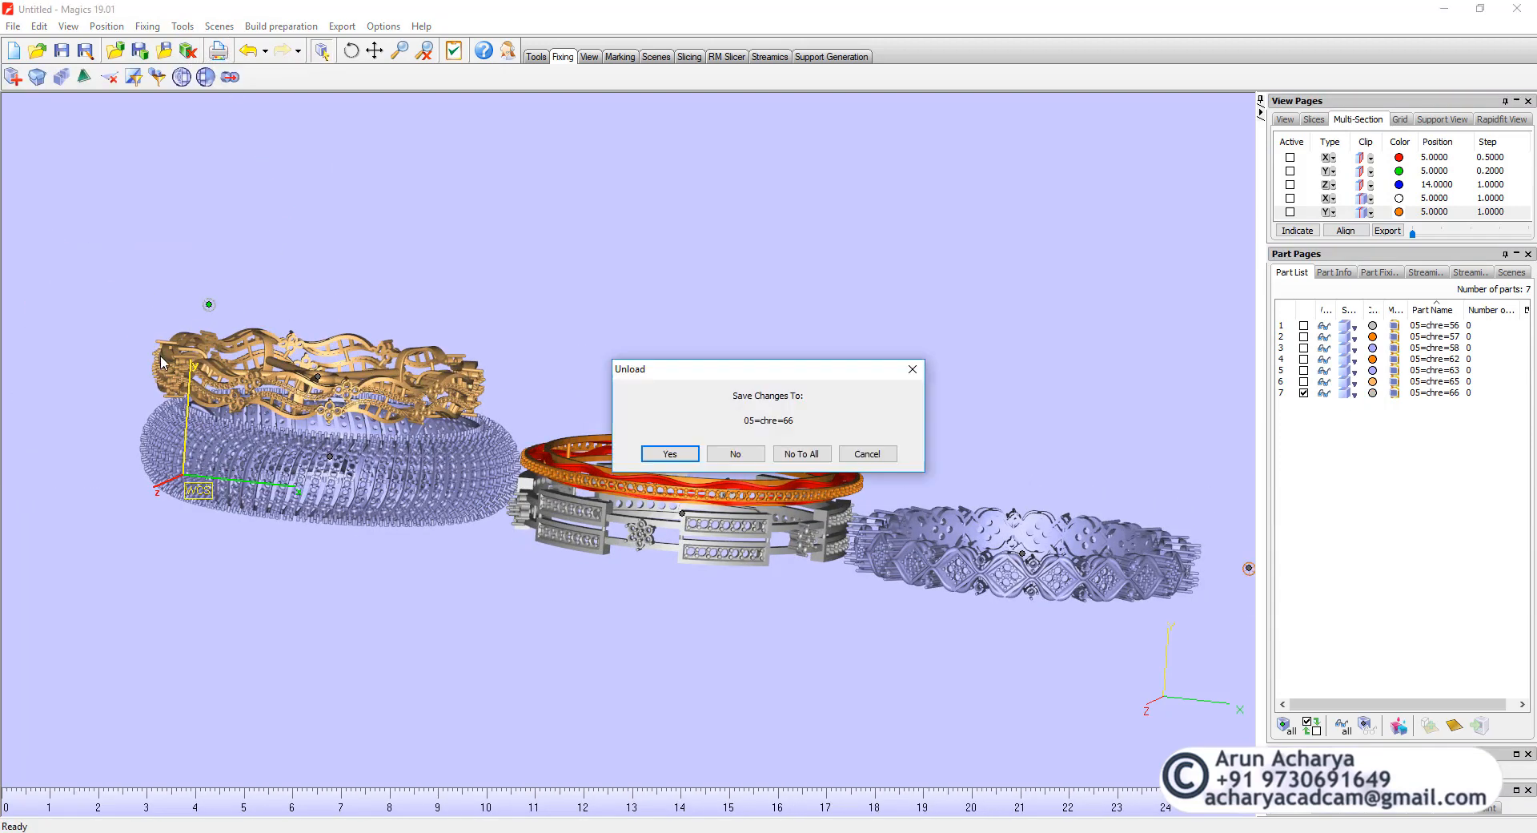
click(804, 453)
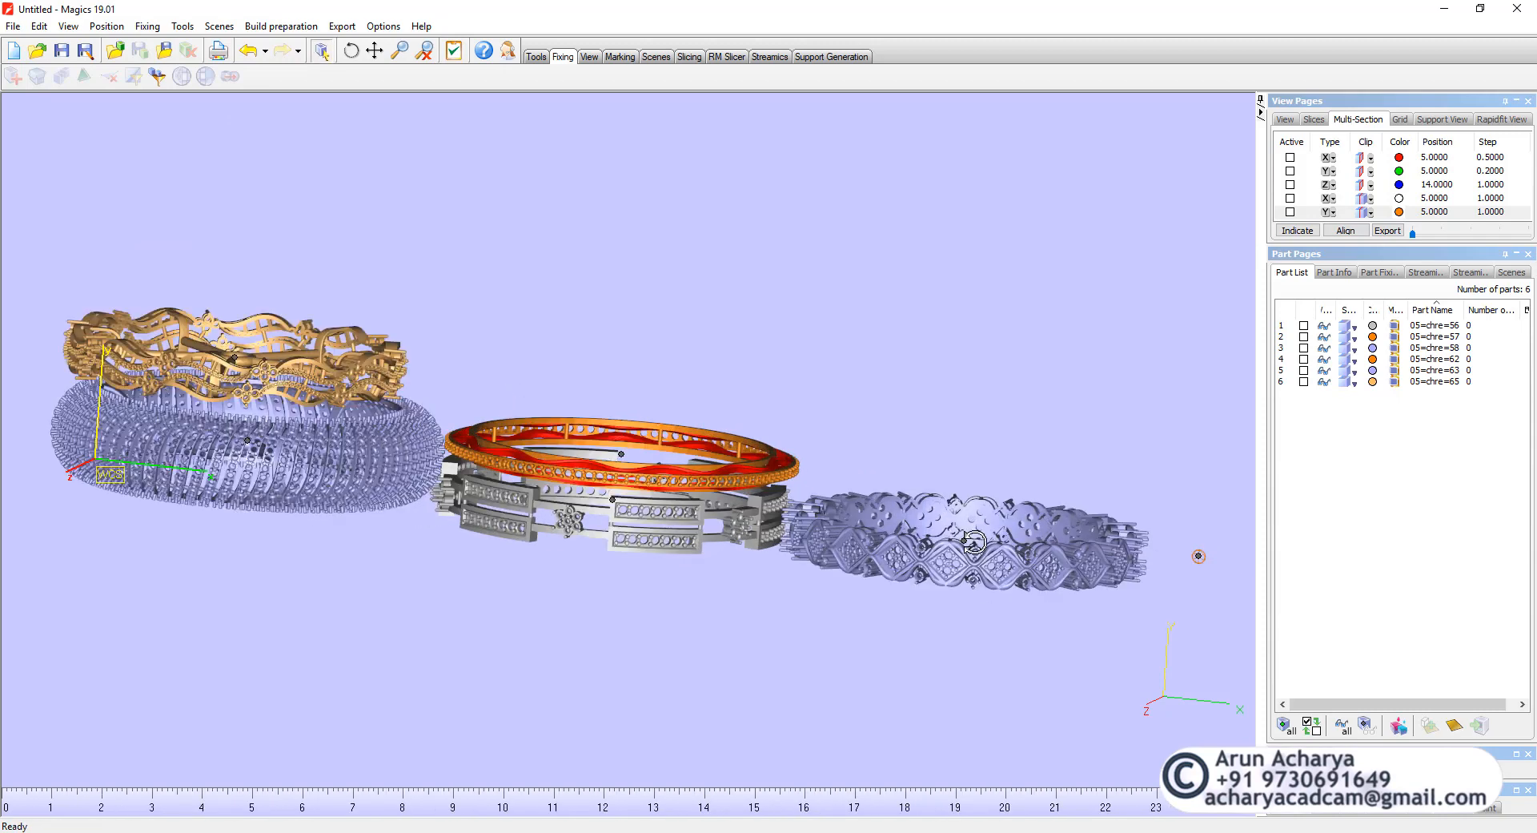
drag(1167, 474, 1223, 551)
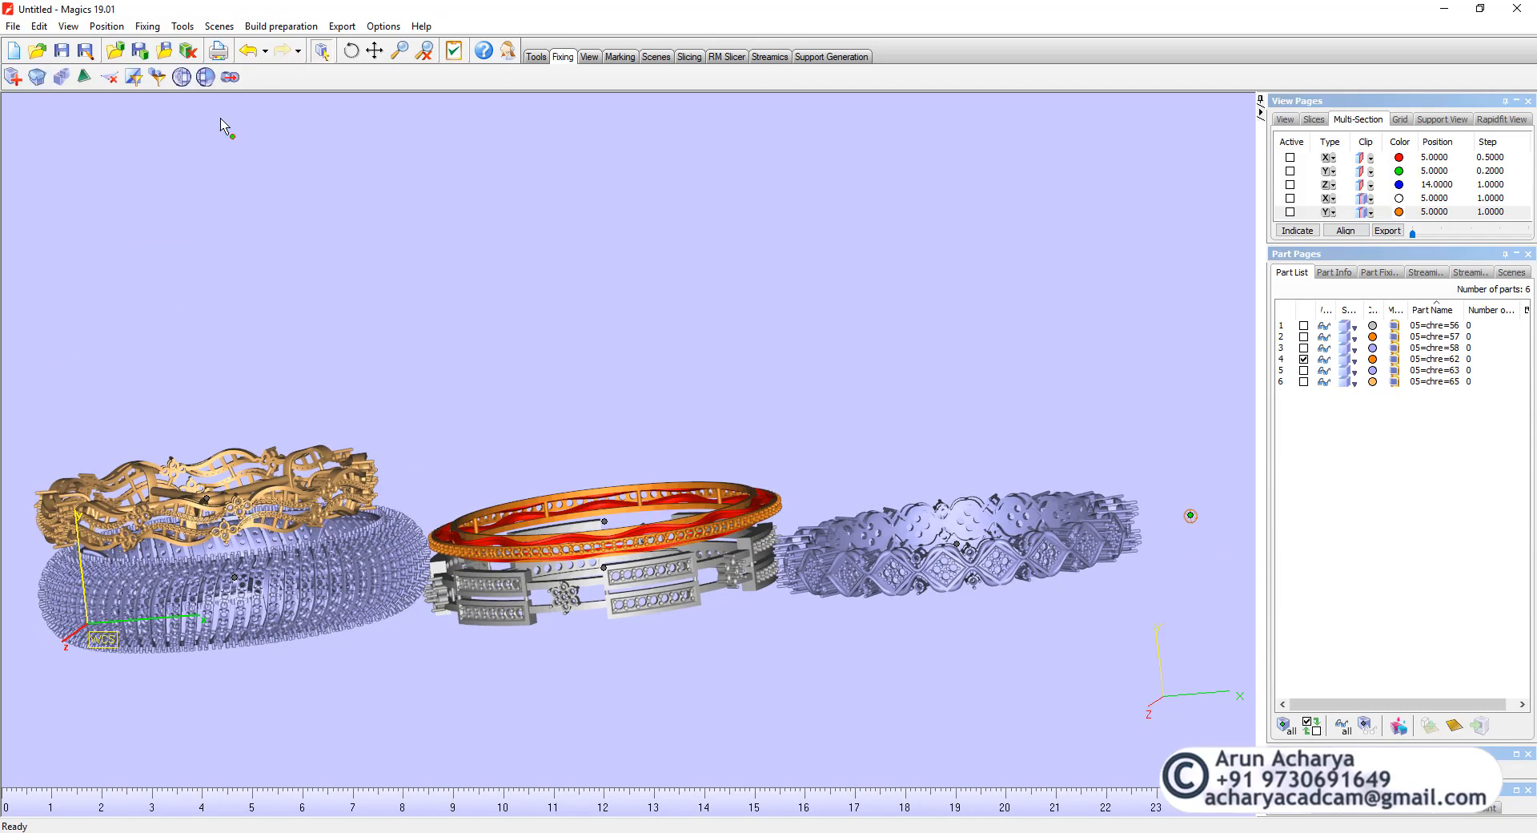
click(189, 52)
click(797, 453)
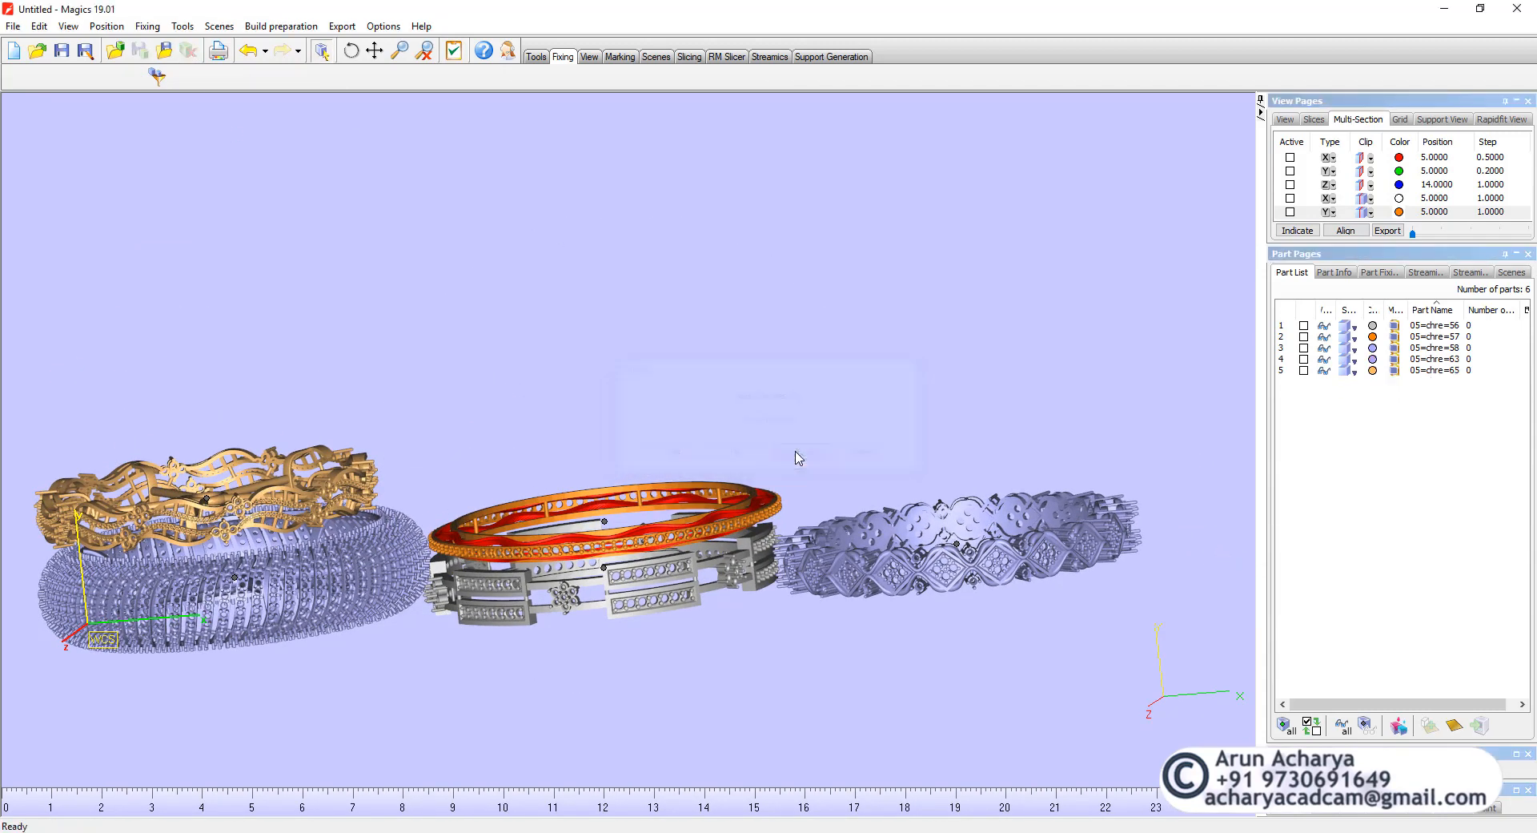
scroll(726, 520, up, 6)
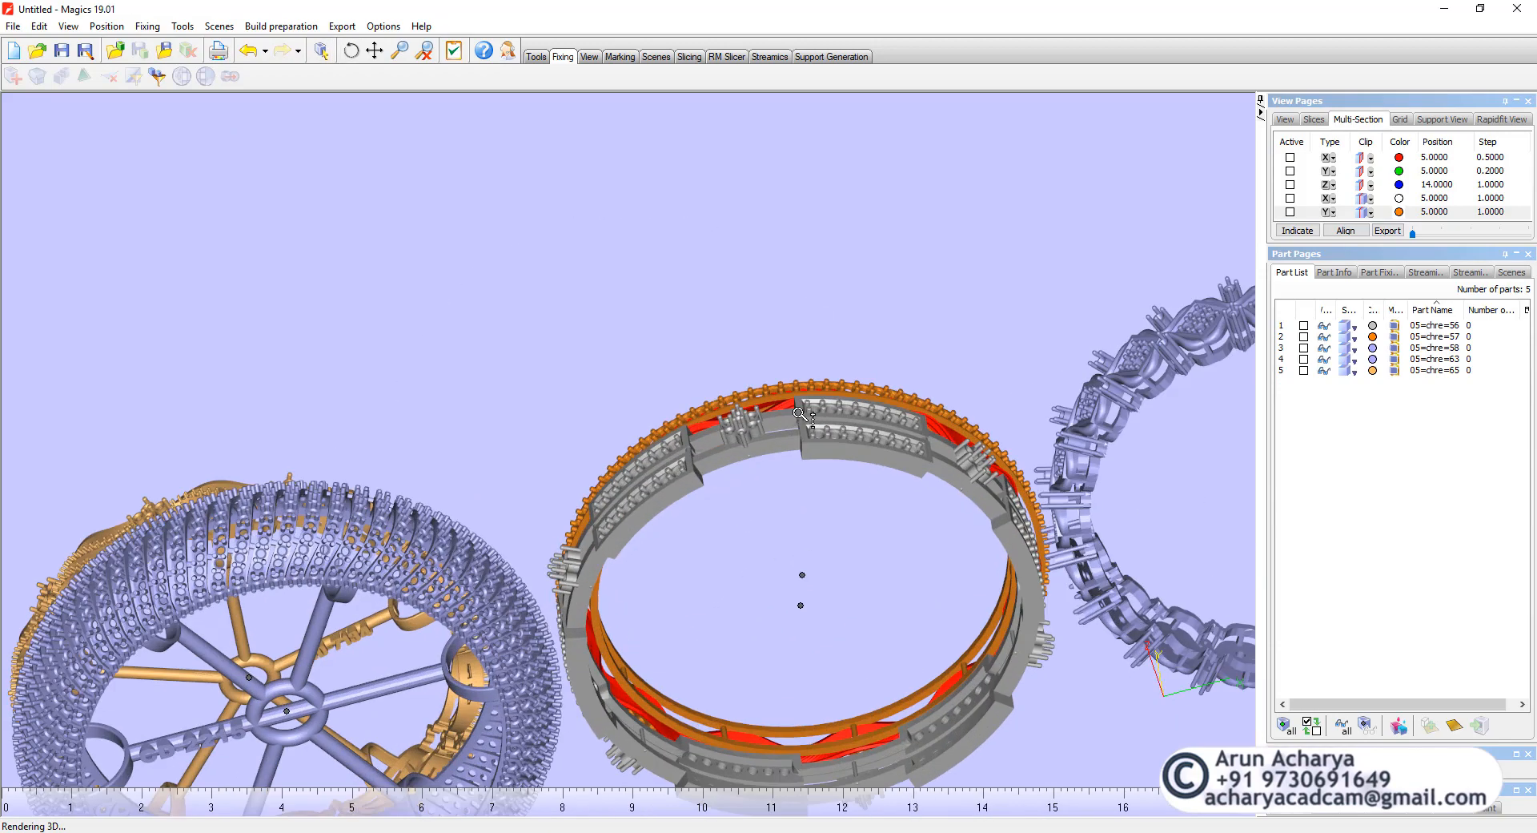
- Select the overlapping grey and orange bangles 05=chre=56 and 05=chre=57 in the middle of the row
scroll(722, 606, down, 4)
right_drag(720, 512, 757, 429)
scroll(807, 575, up, 4)
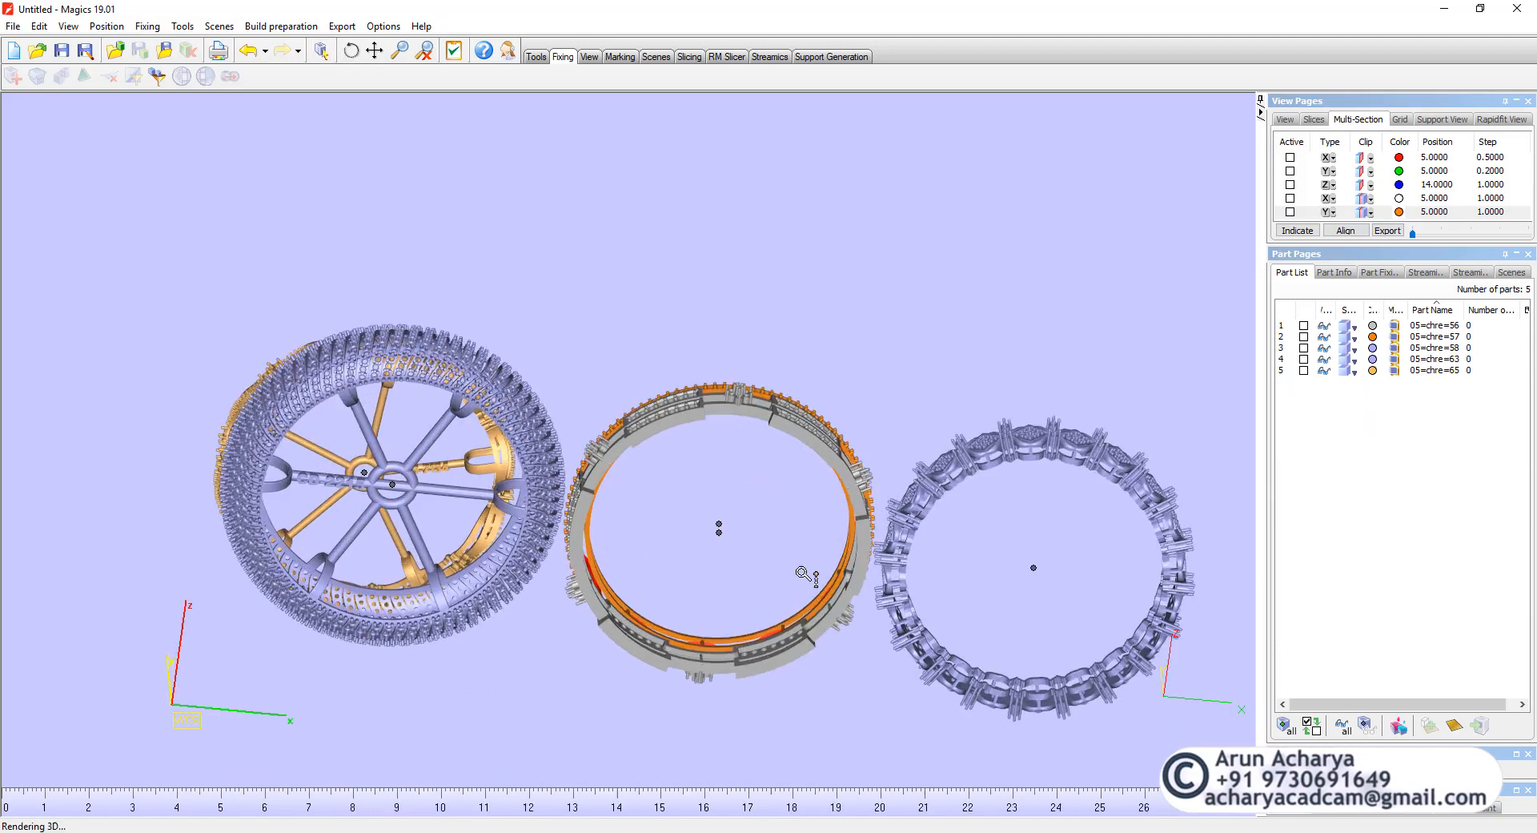
drag(683, 490, 769, 555)
scroll(641, 488, down, 2)
right_drag(613, 469, 621, 595)
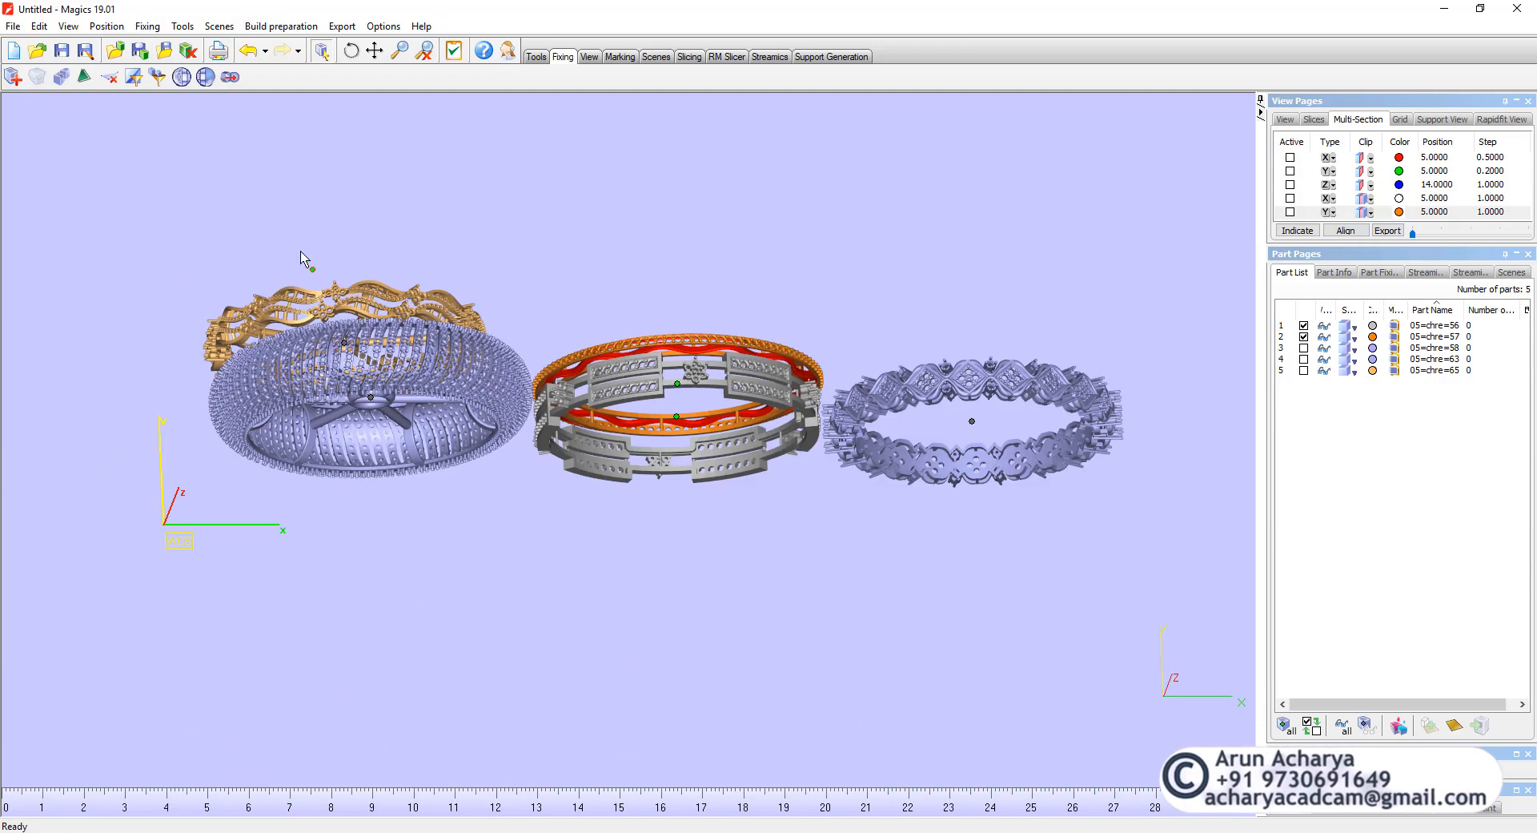
- Examine the overlapping wheel-shaped and gold bangles up close and compare them with the other full-size bangles
scroll(313, 266, up, 3)
scroll(387, 342, up, 1)
scroll(767, 510, down, 4)
scroll(584, 410, up, 4)
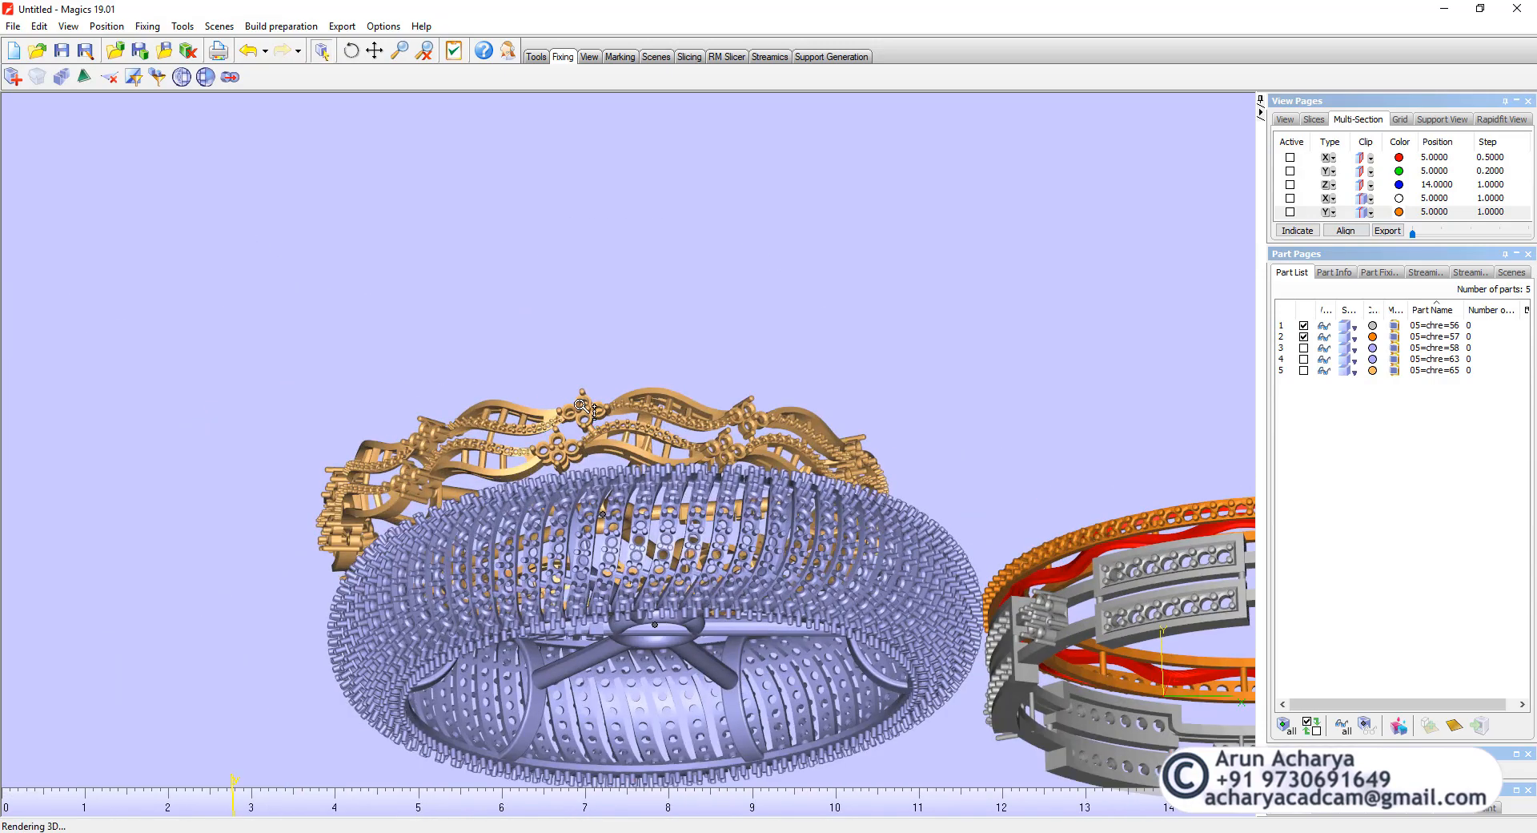
scroll(584, 409, up, 2)
scroll(462, 380, down, 3)
scroll(462, 381, up, 1)
scroll(541, 414, down, 3)
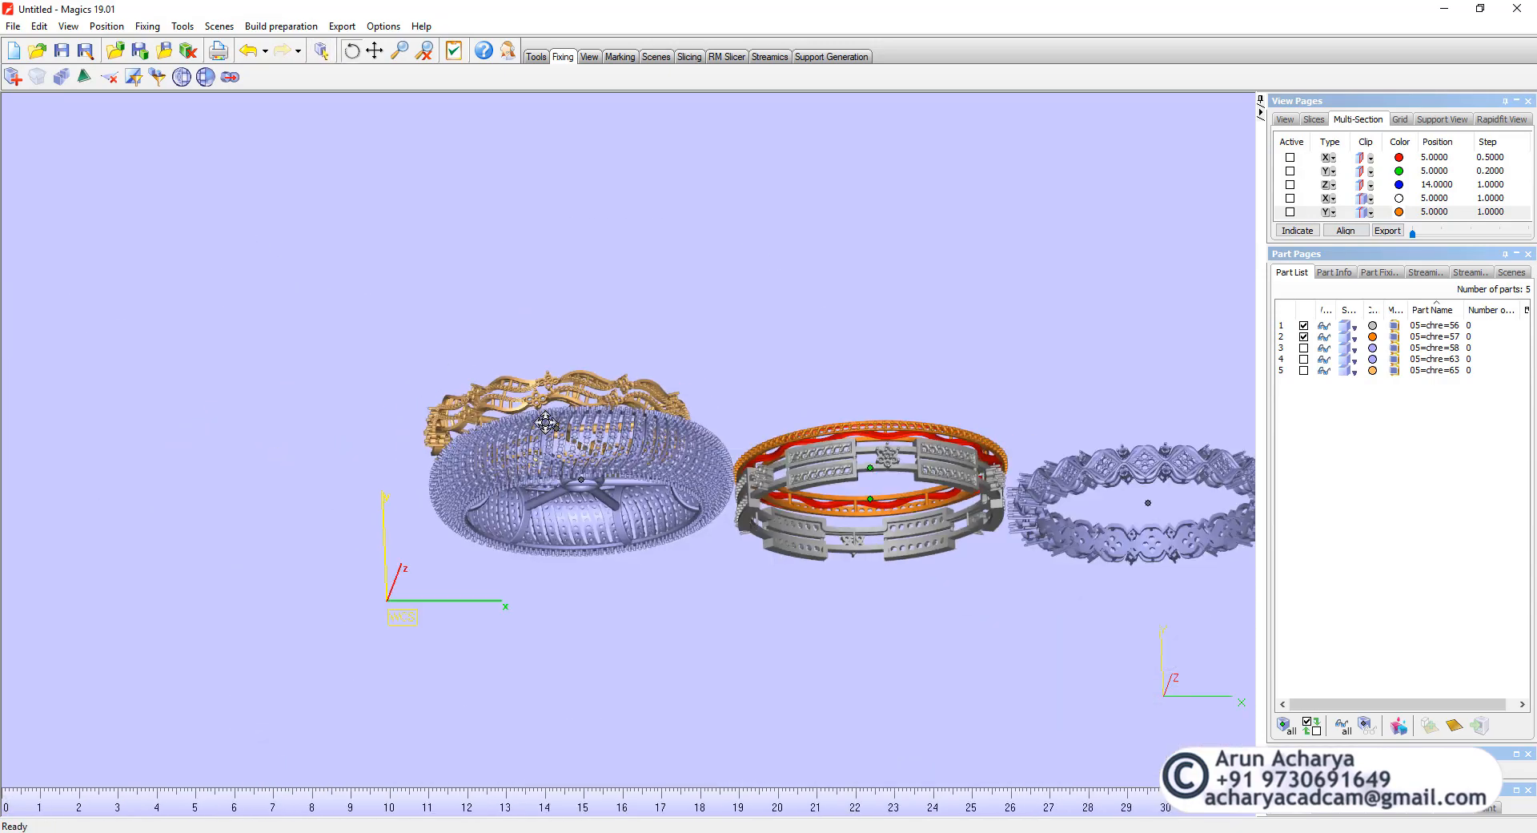
right_drag(540, 416, 565, 348)
scroll(594, 437, down, 1)
scroll(597, 438, up, 1)
scroll(596, 438, down, 1)
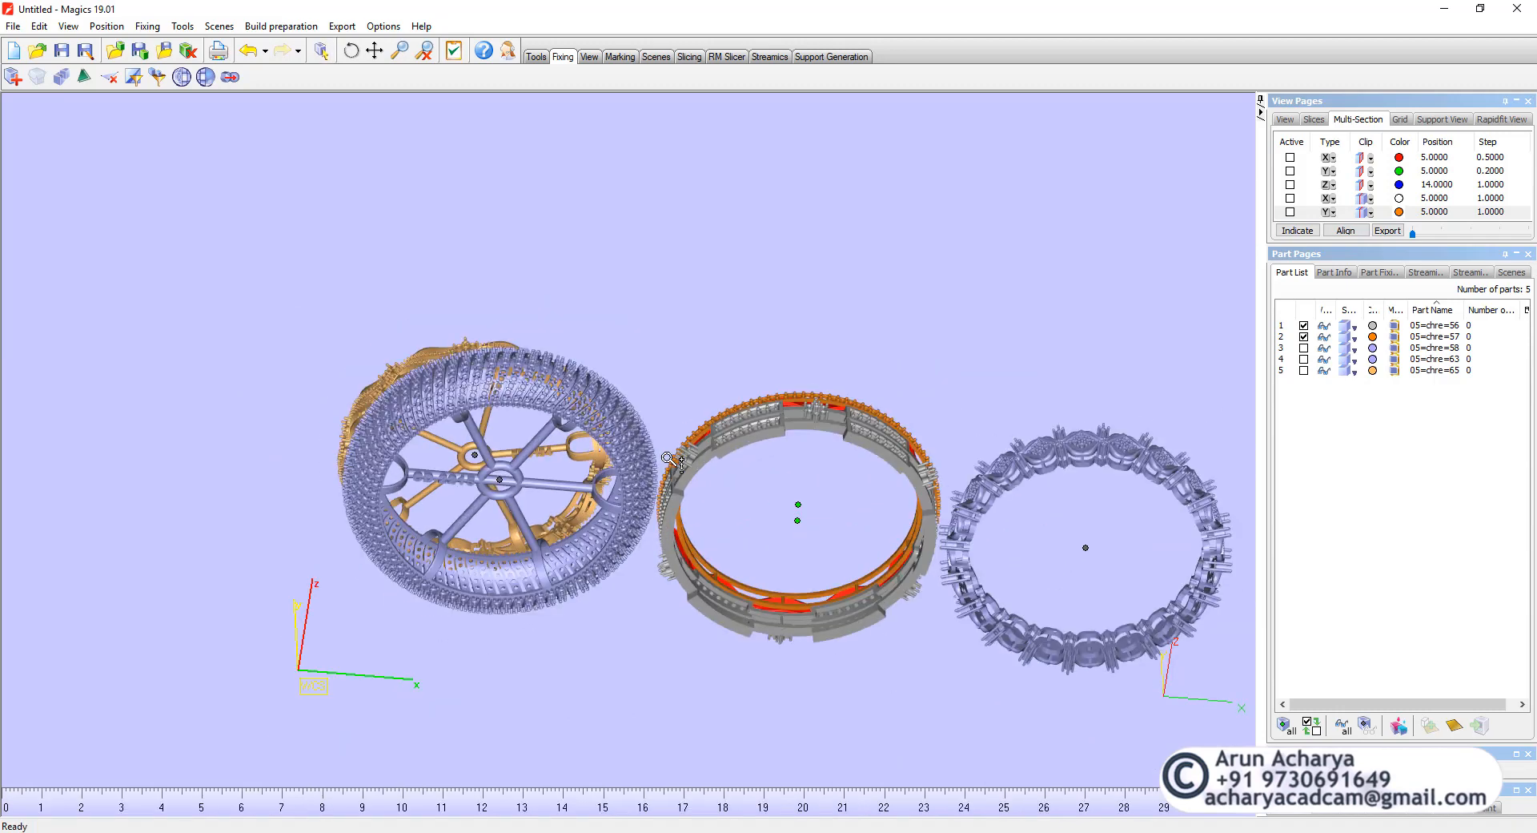
- Change the colour of bangle 05=chre=57 from the basic colours to blue
right_drag(494, 517, 428, 444)
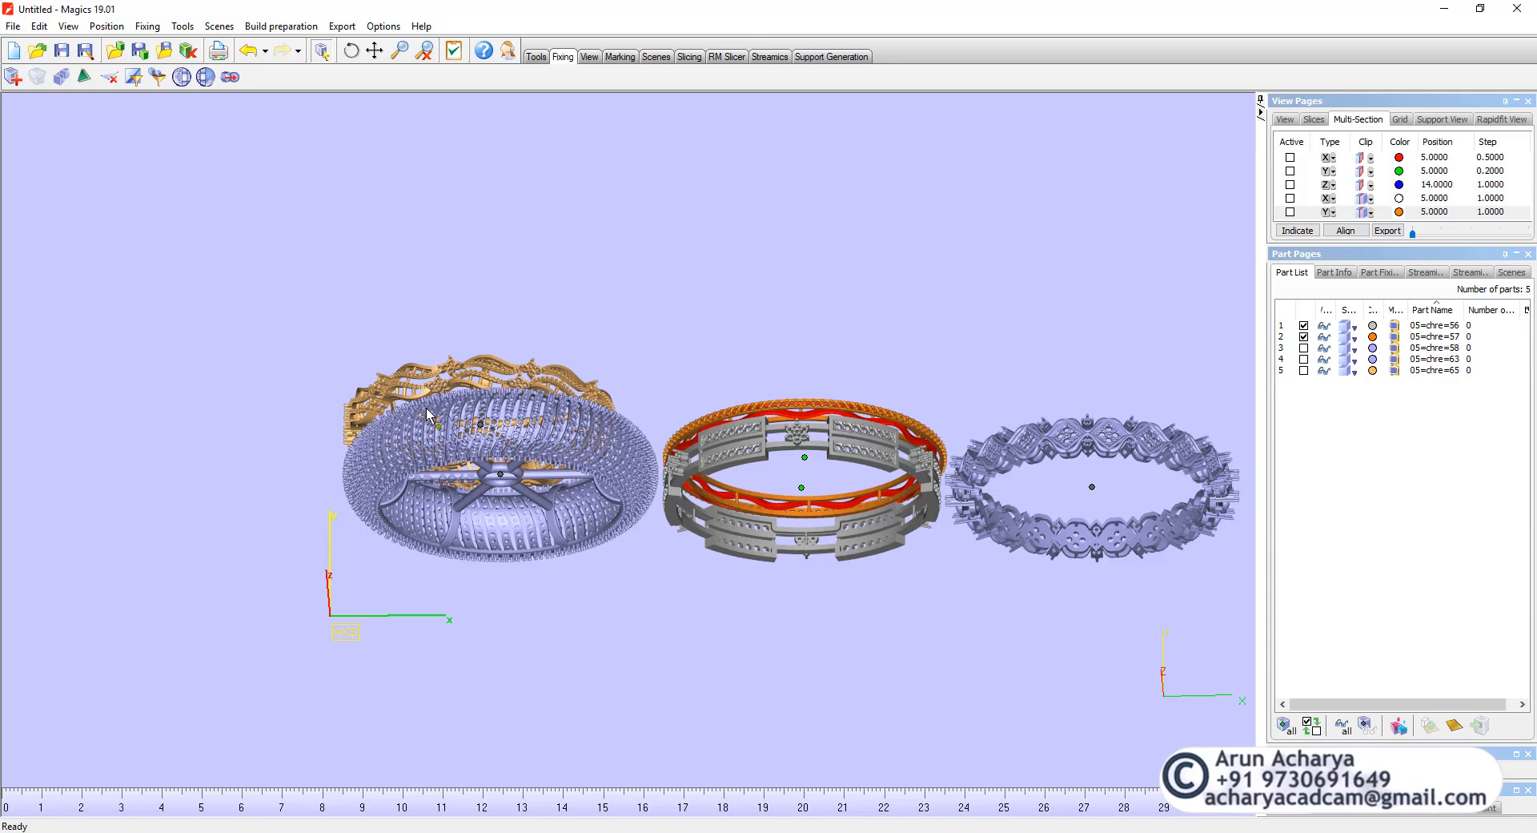
click(1373, 340)
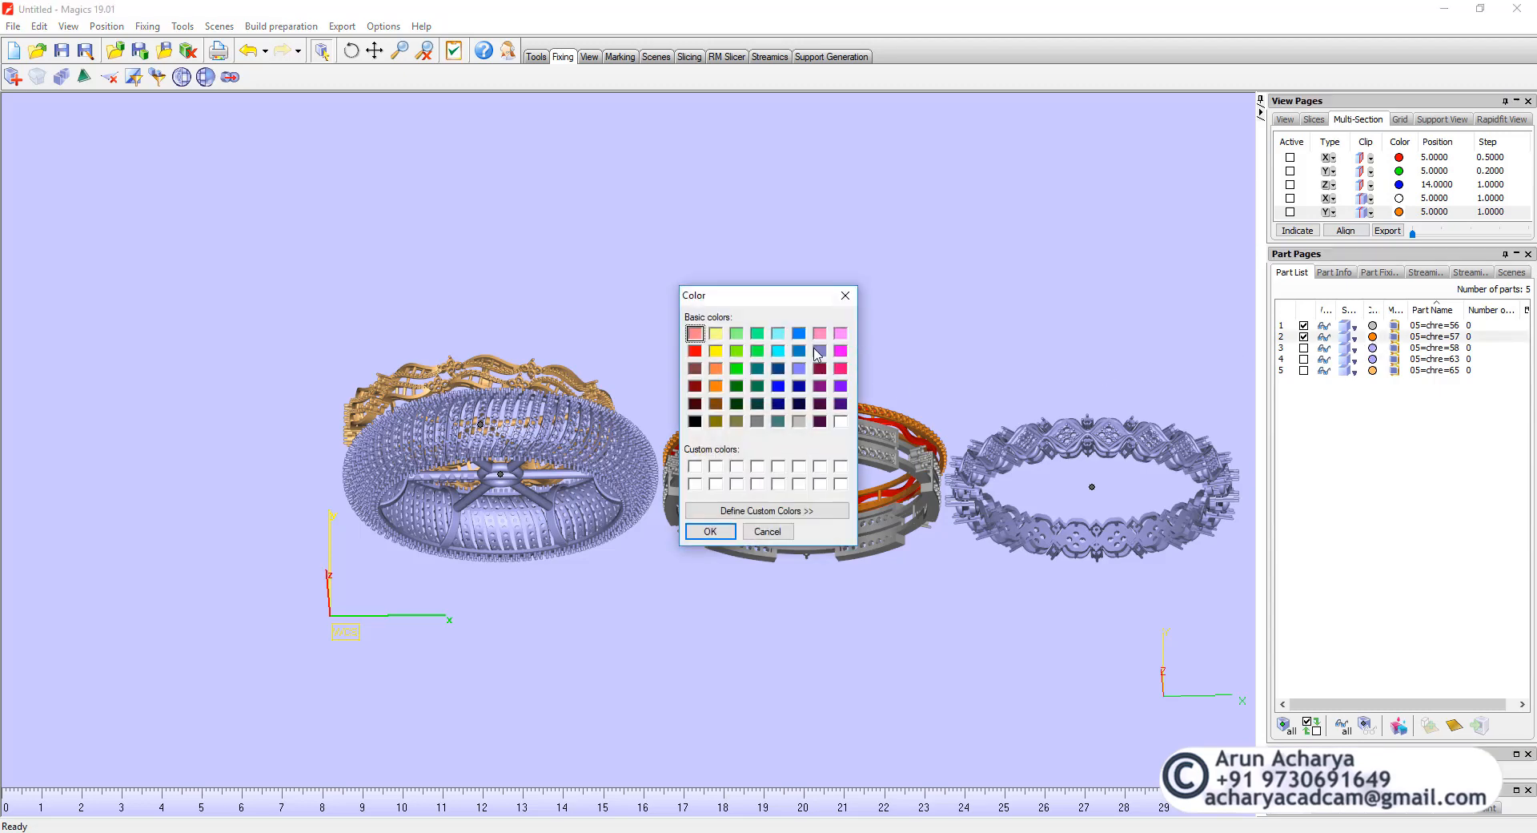
click(710, 530)
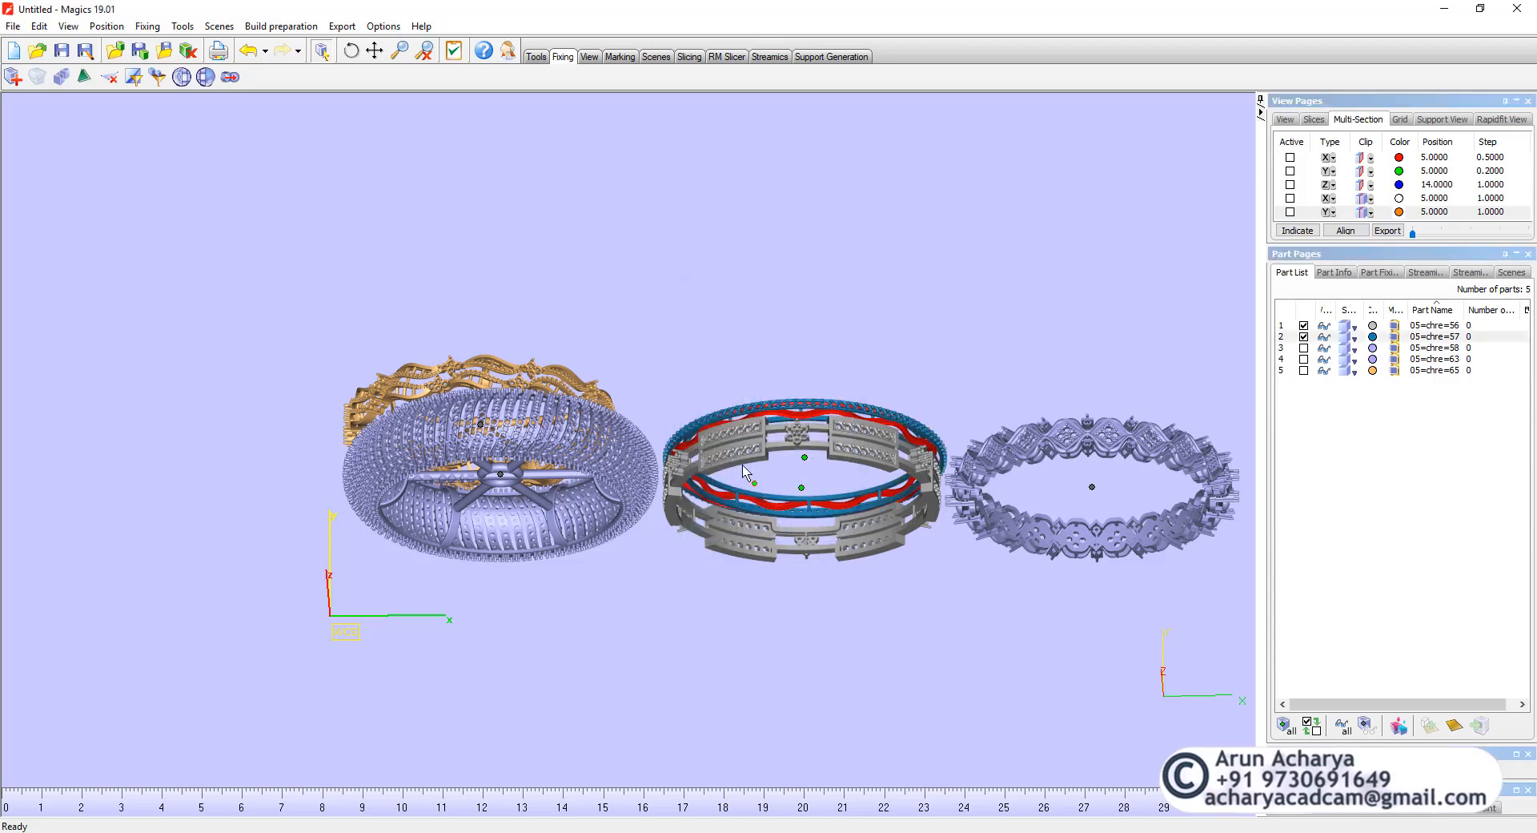
- Examine the red surfaces on the blue bangle 05=chre=57 and its position beside the grey bangle
scroll(890, 441, up, 5)
scroll(890, 442, down, 6)
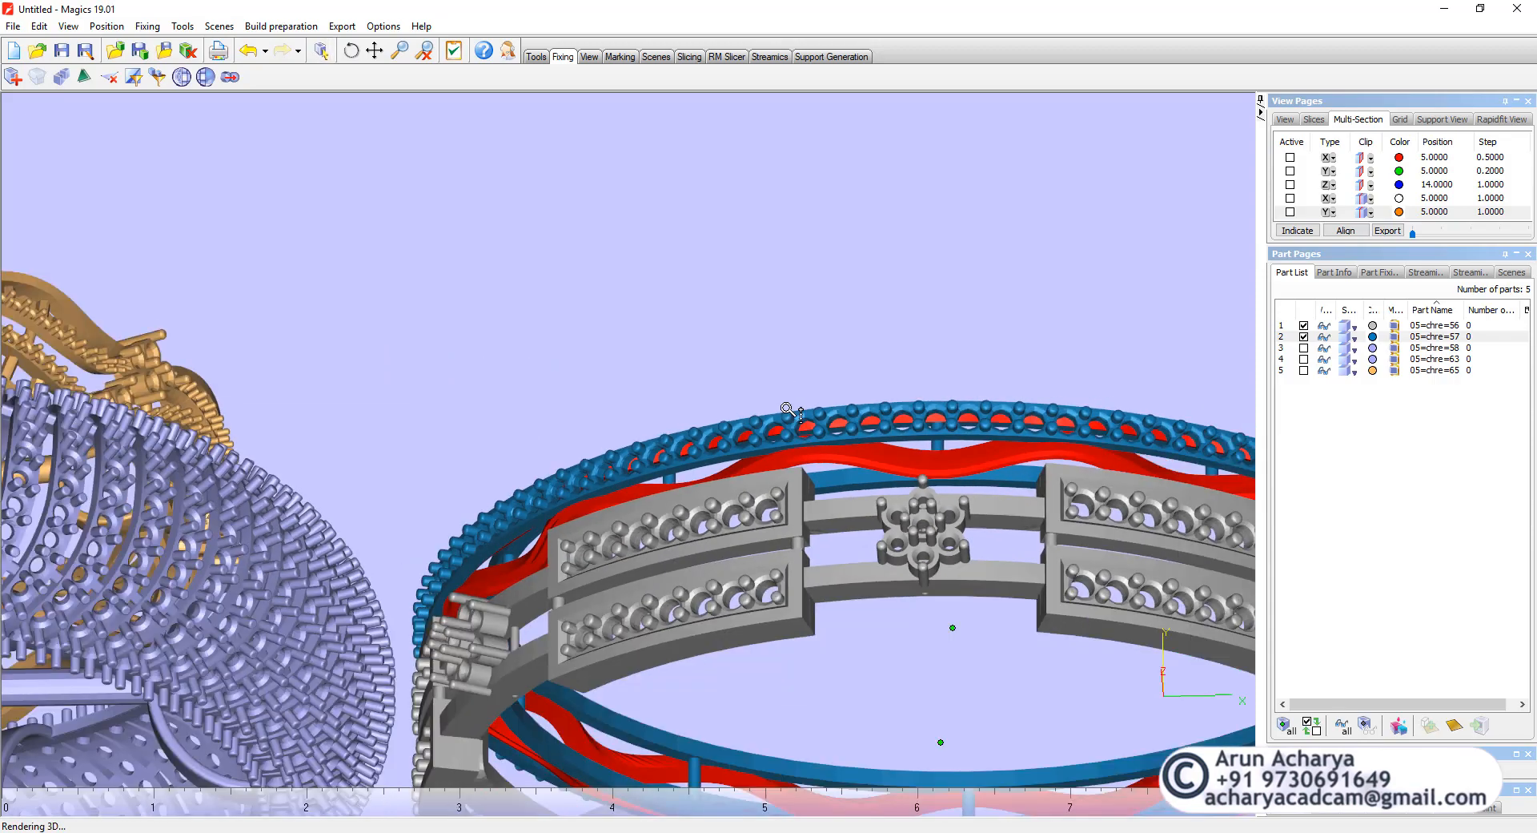
right_drag(661, 415, 674, 470)
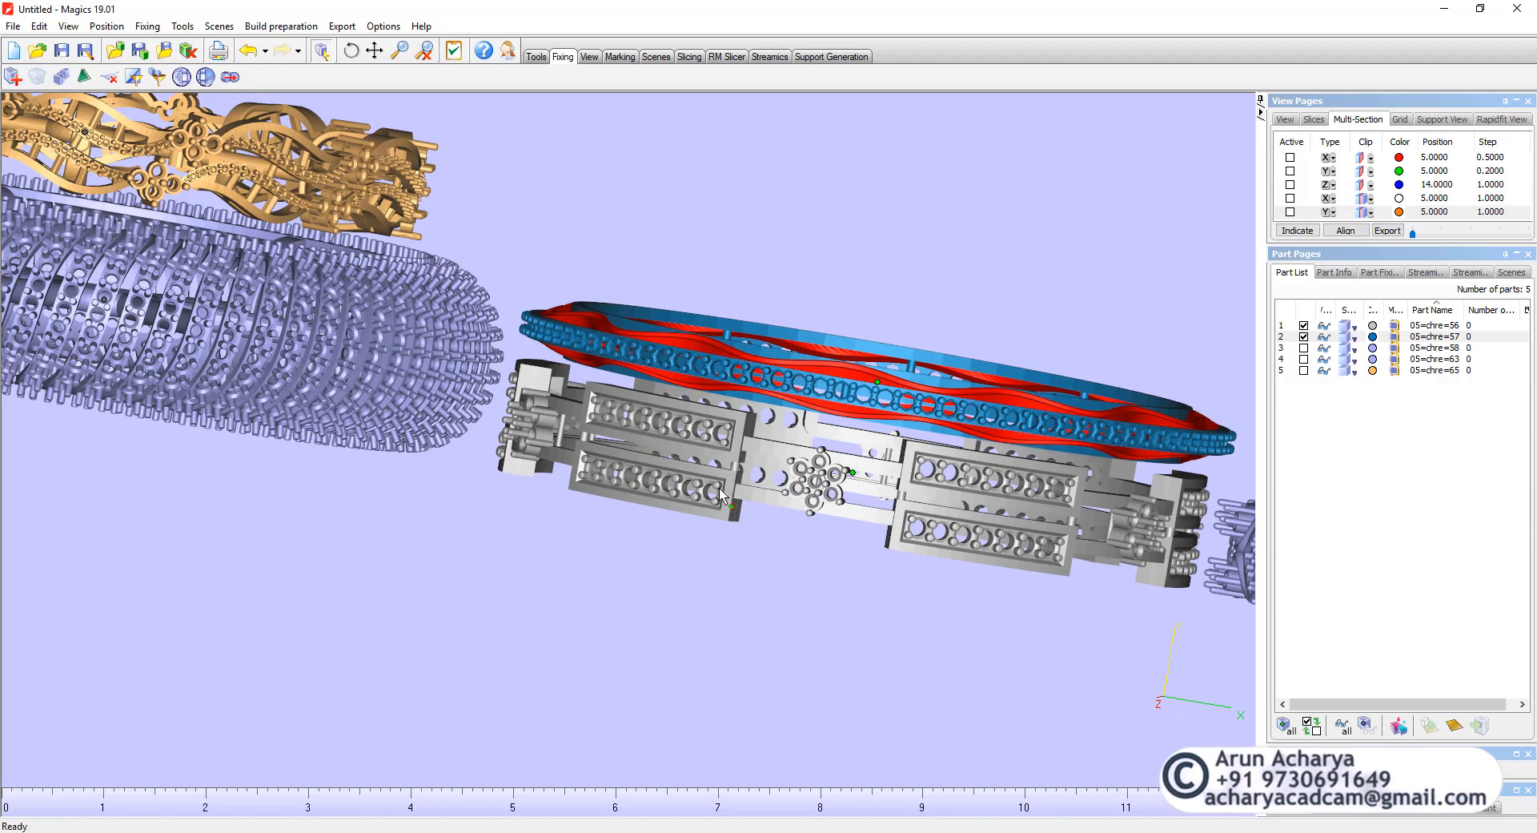
scroll(680, 469, down, 2)
scroll(832, 366, up, 5)
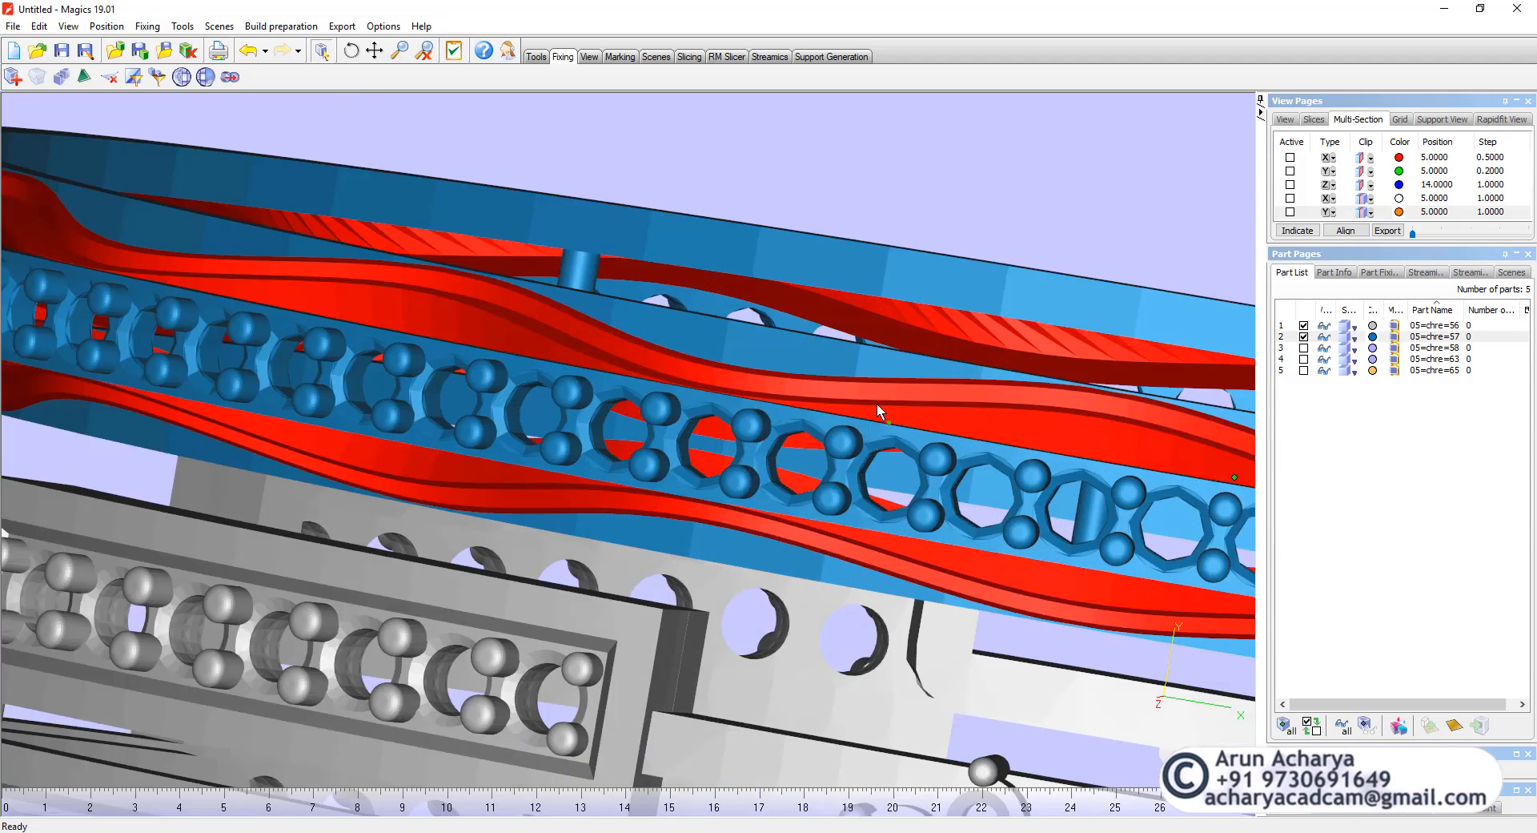
scroll(871, 402, down, 1)
scroll(459, 464, down, 3)
right_drag(560, 461, 612, 272)
scroll(621, 453, down, 2)
- Select all remaining bangle parts and unload them without saving any changes
right_click(1341, 433)
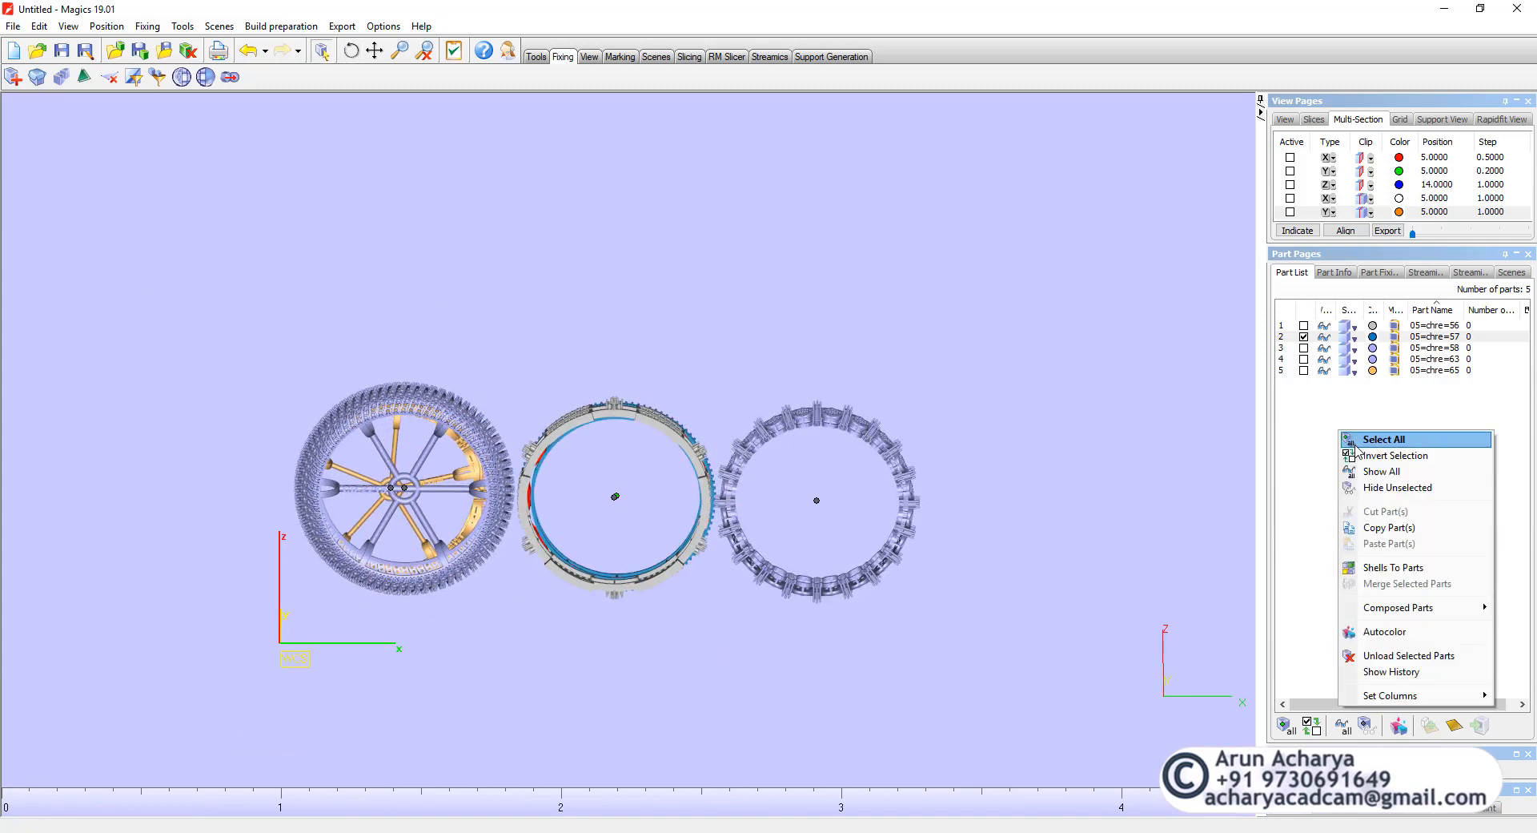
right_click(1315, 416)
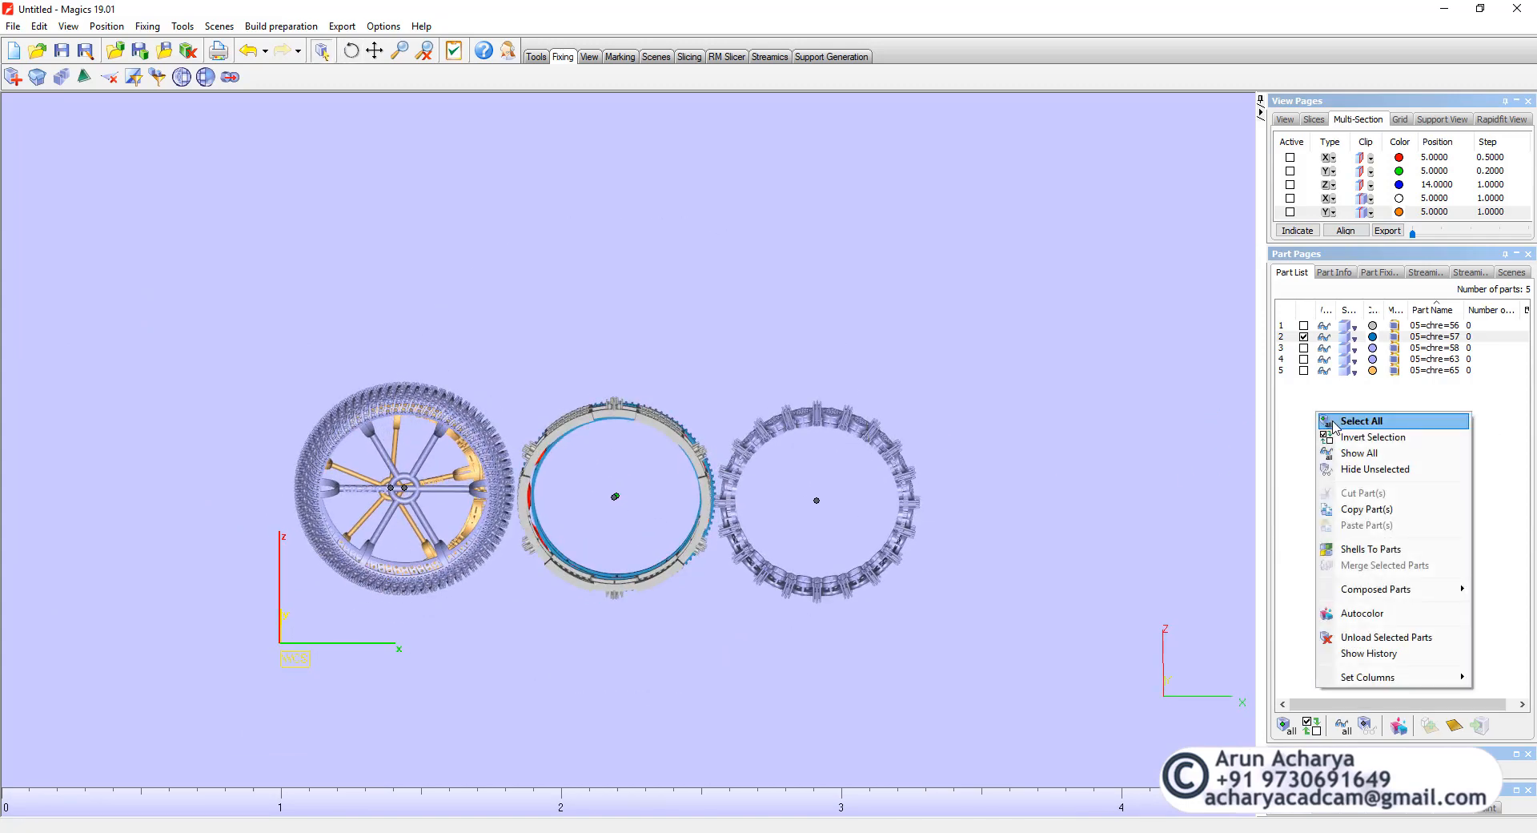
click(1332, 423)
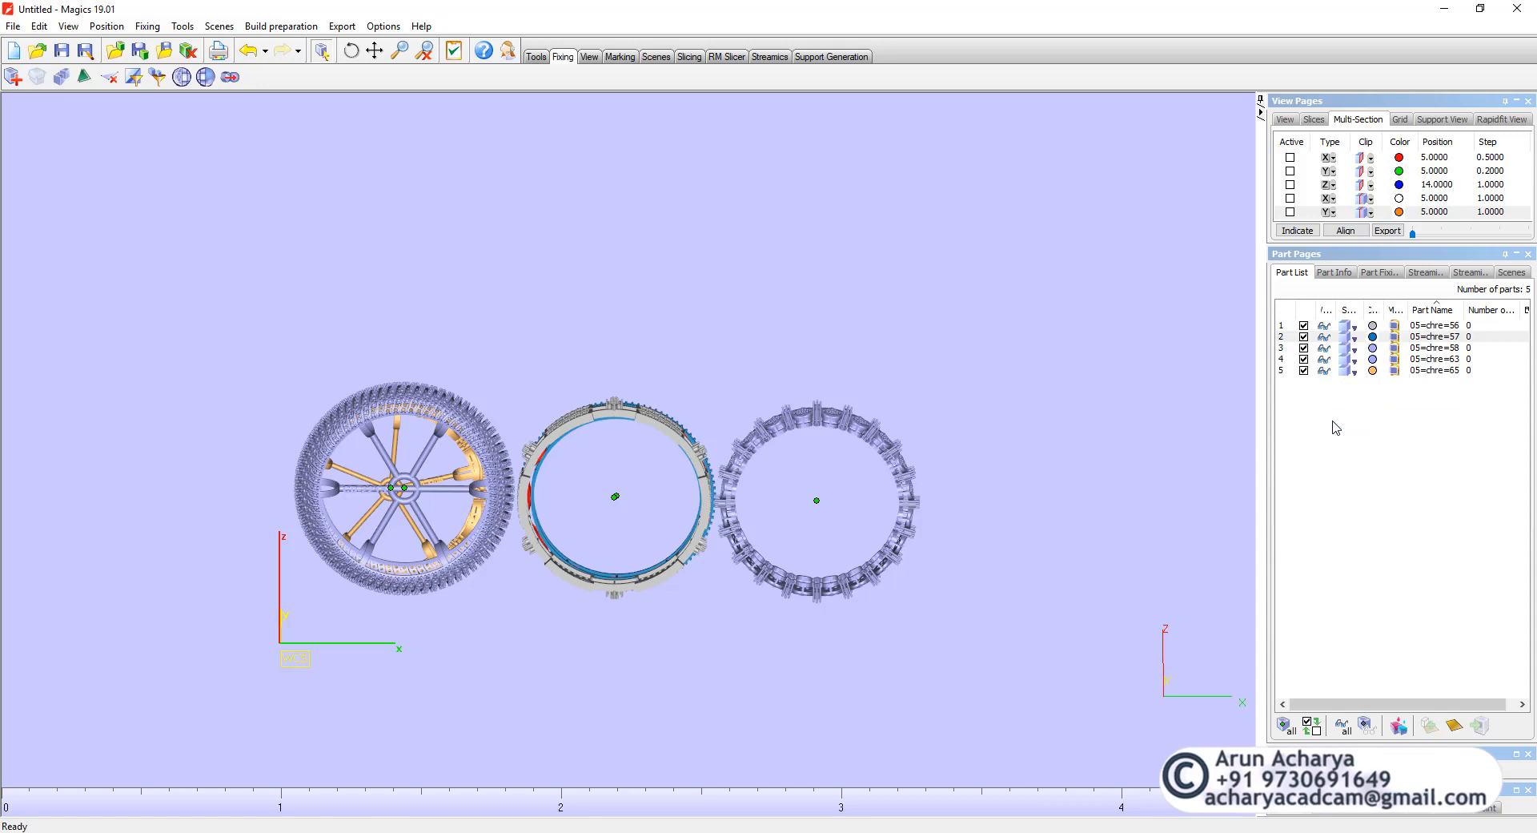
click(189, 53)
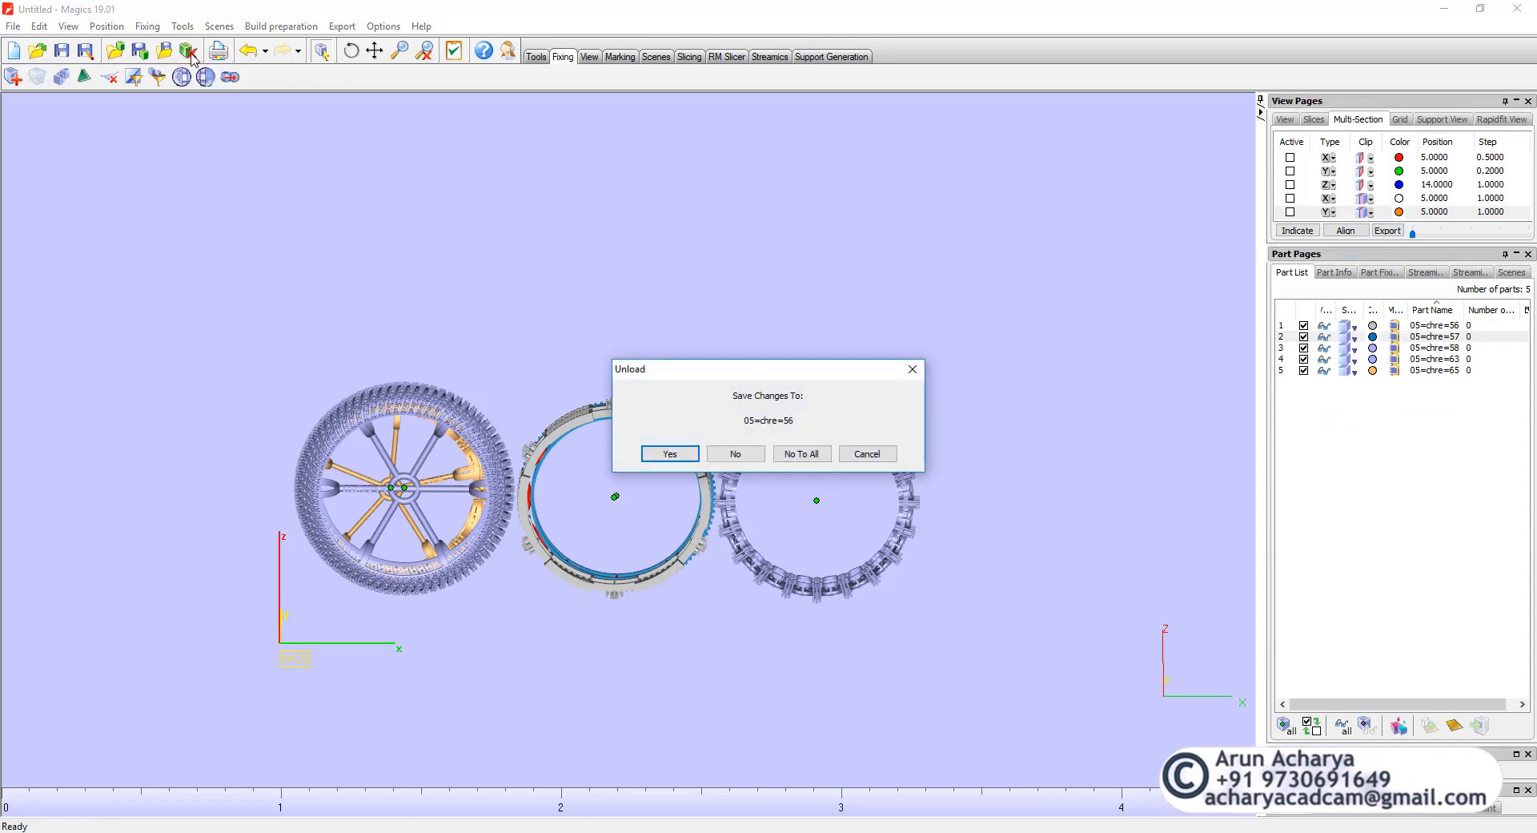
click(802, 454)
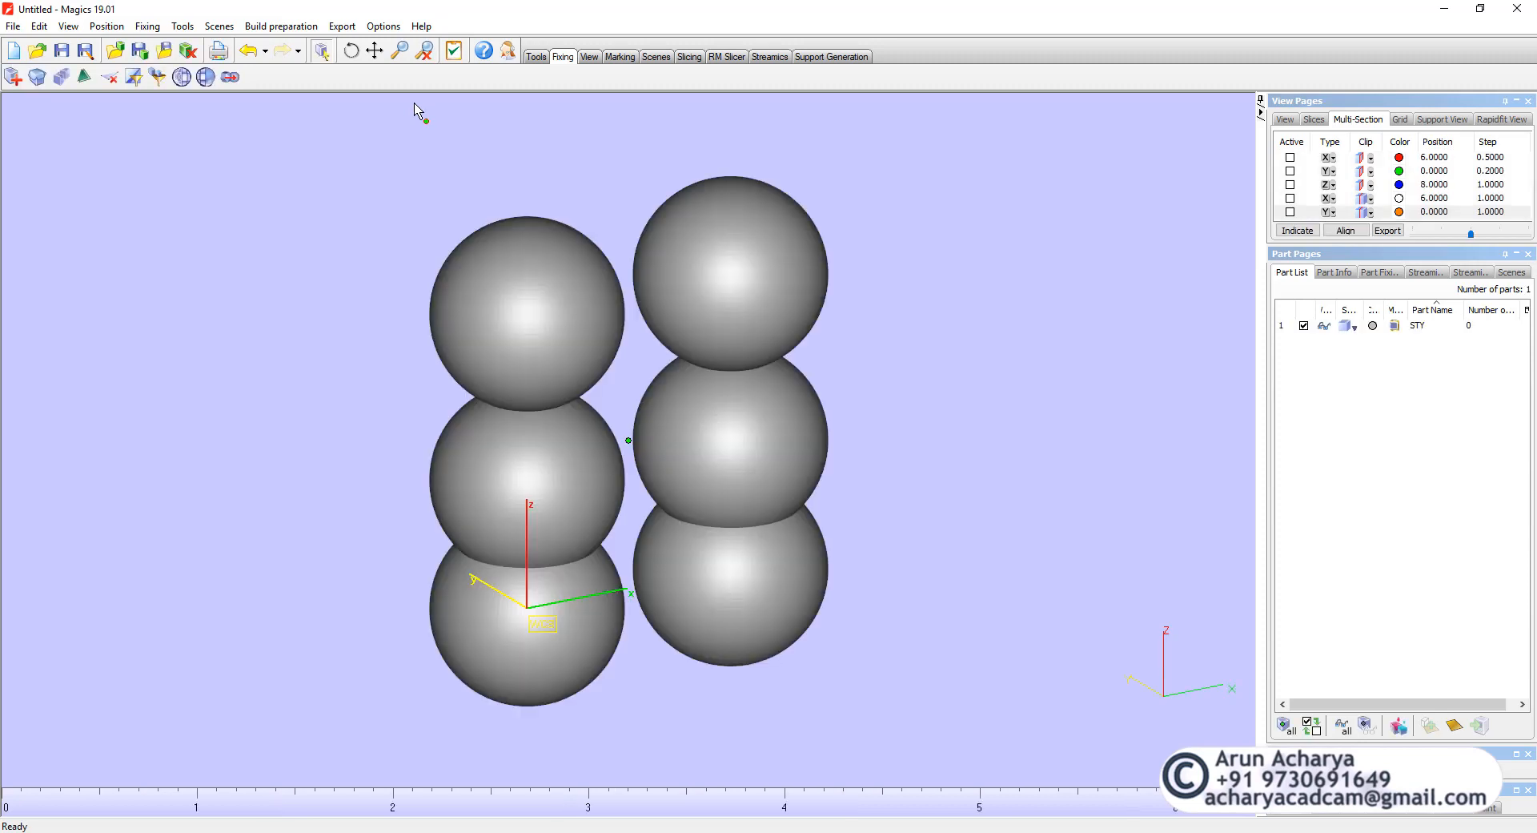
- Examine the two columns of overlapping spheres in part STY from several angles
right_drag(650, 389, 601, 380)
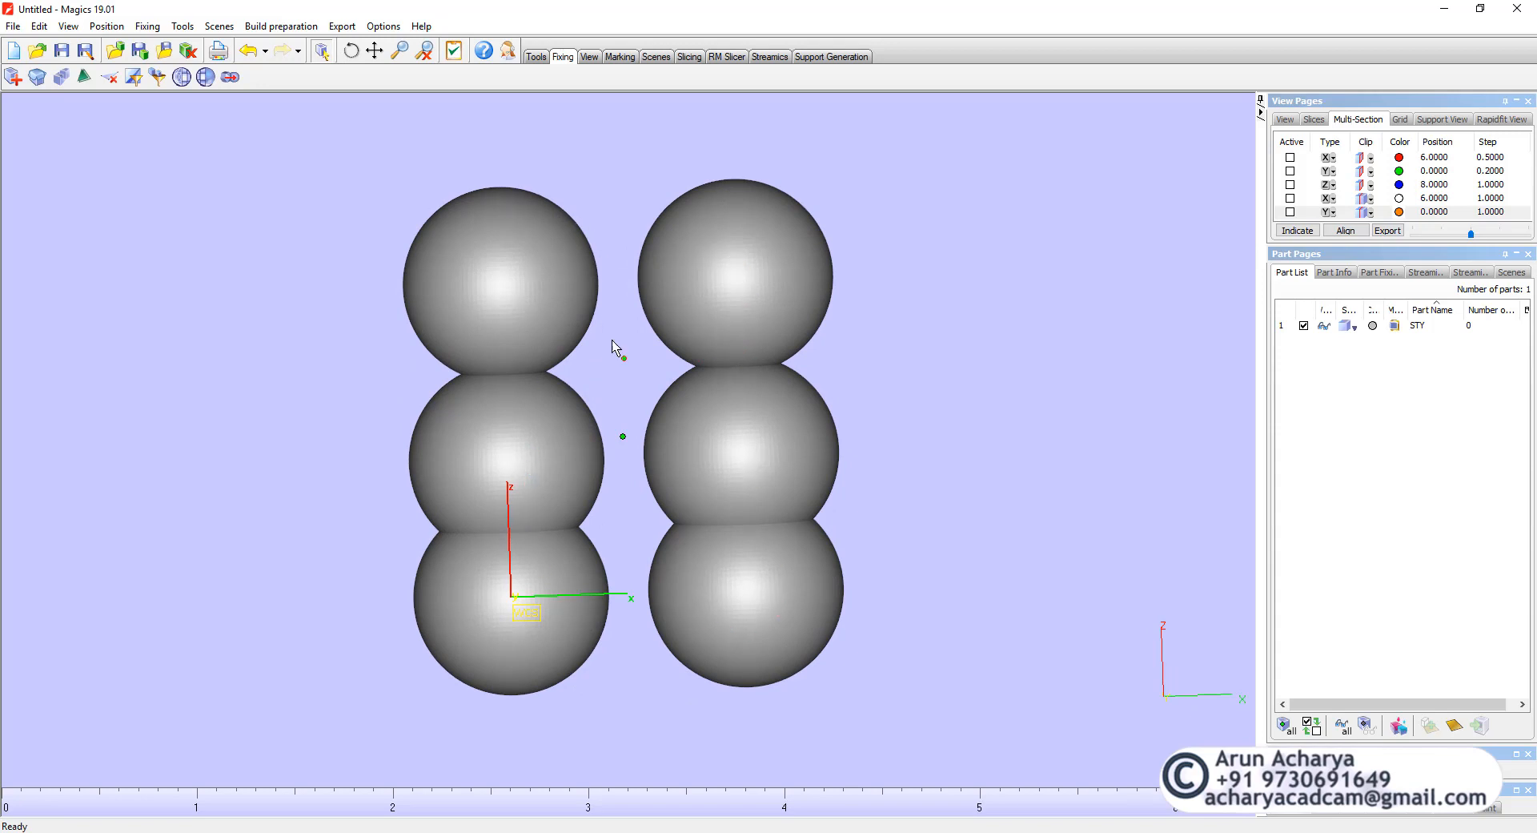
right_drag(617, 344, 582, 320)
scroll(600, 343, down, 2)
scroll(581, 319, up, 3)
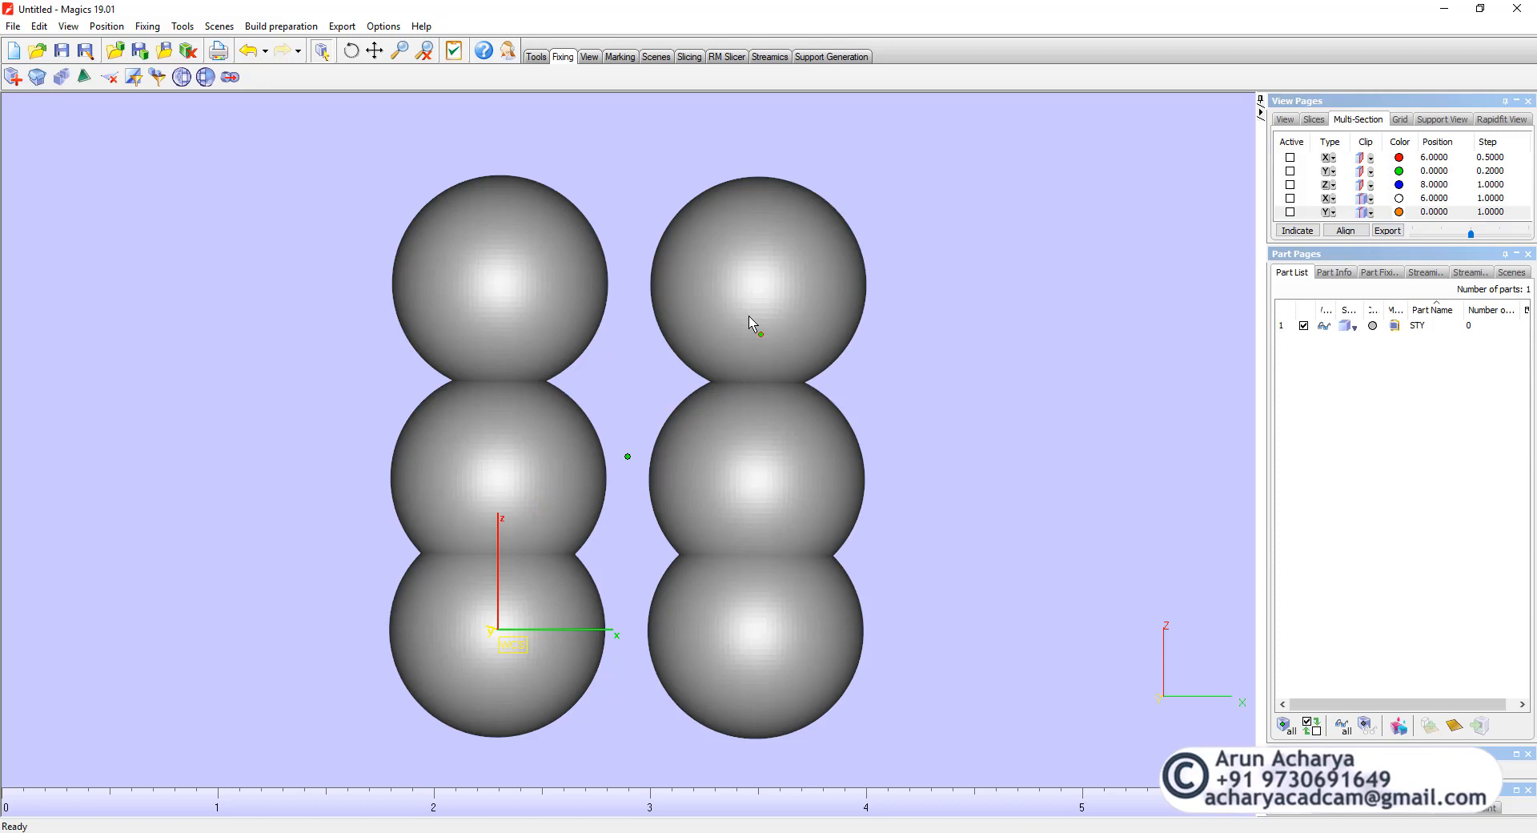
mouse_move(748, 317)
right_down()
mouse_move(744, 398)
mouse_move(735, 325)
right_up()
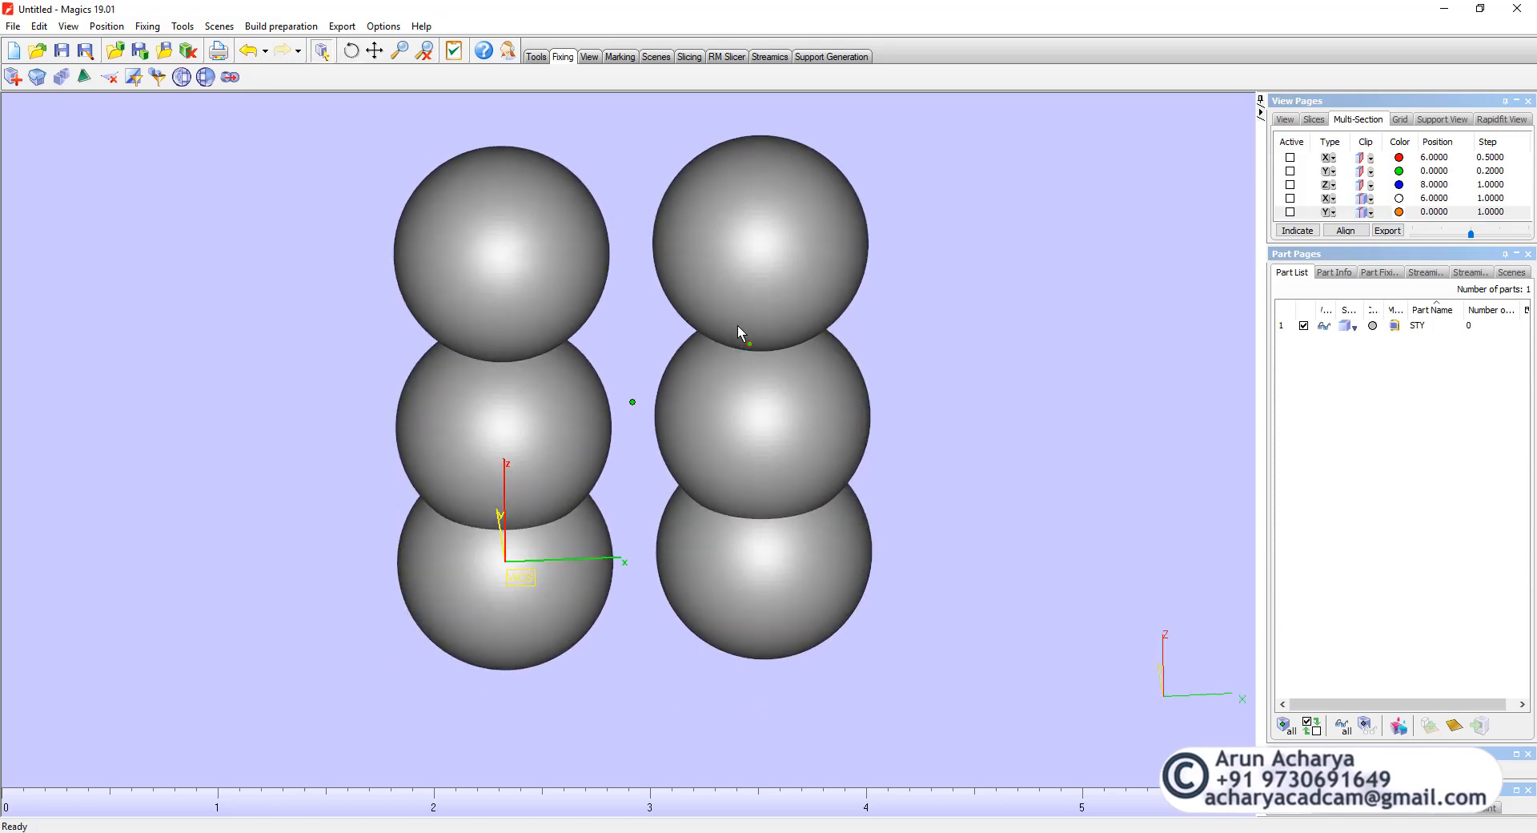
scroll(549, 535, down, 2)
scroll(644, 324, up, 4)
scroll(552, 413, down, 3)
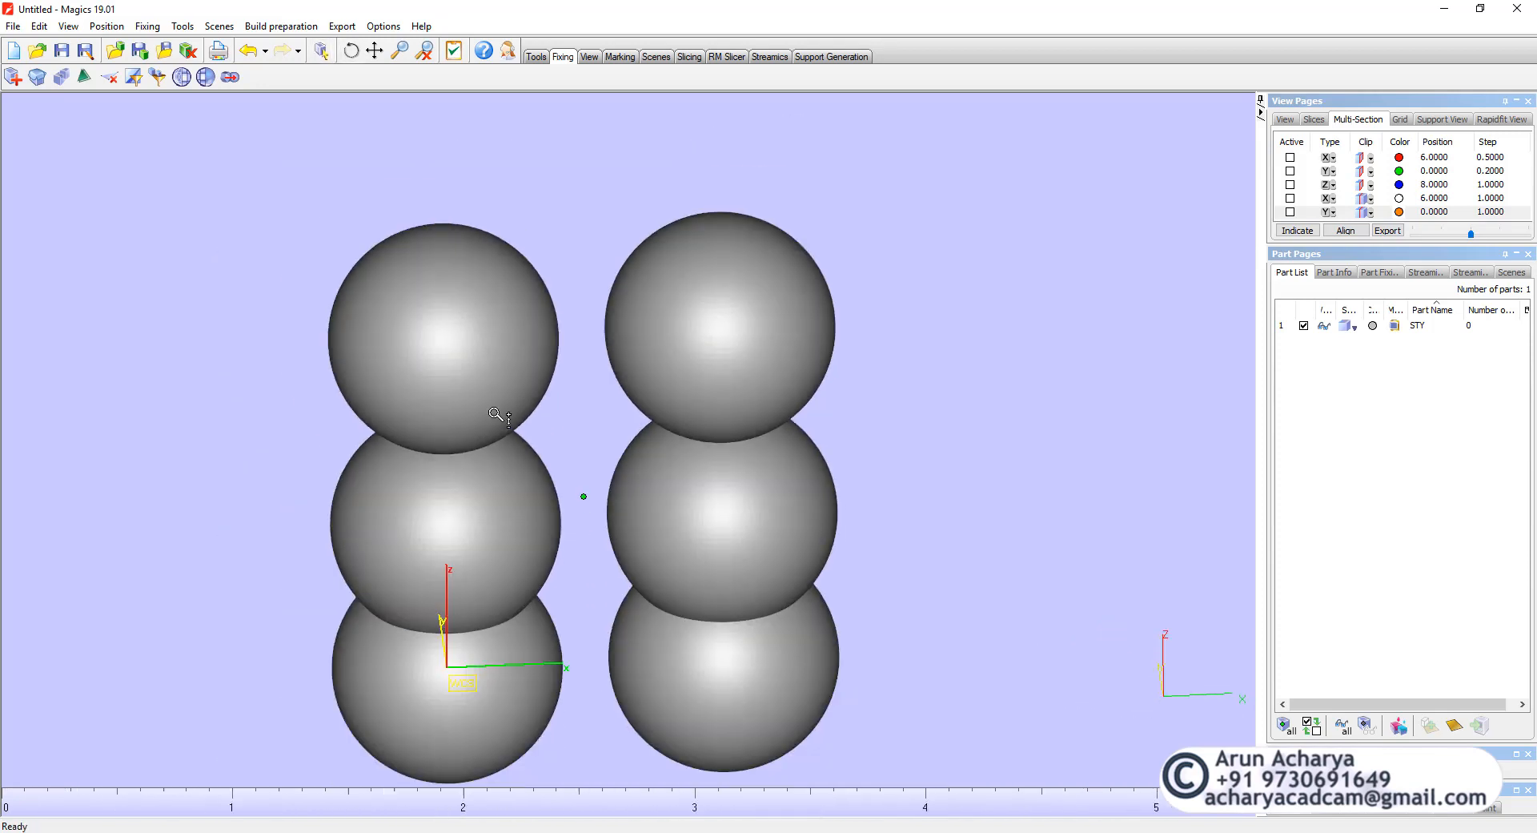
right_drag(495, 414, 566, 329)
scroll(566, 329, down, 2)
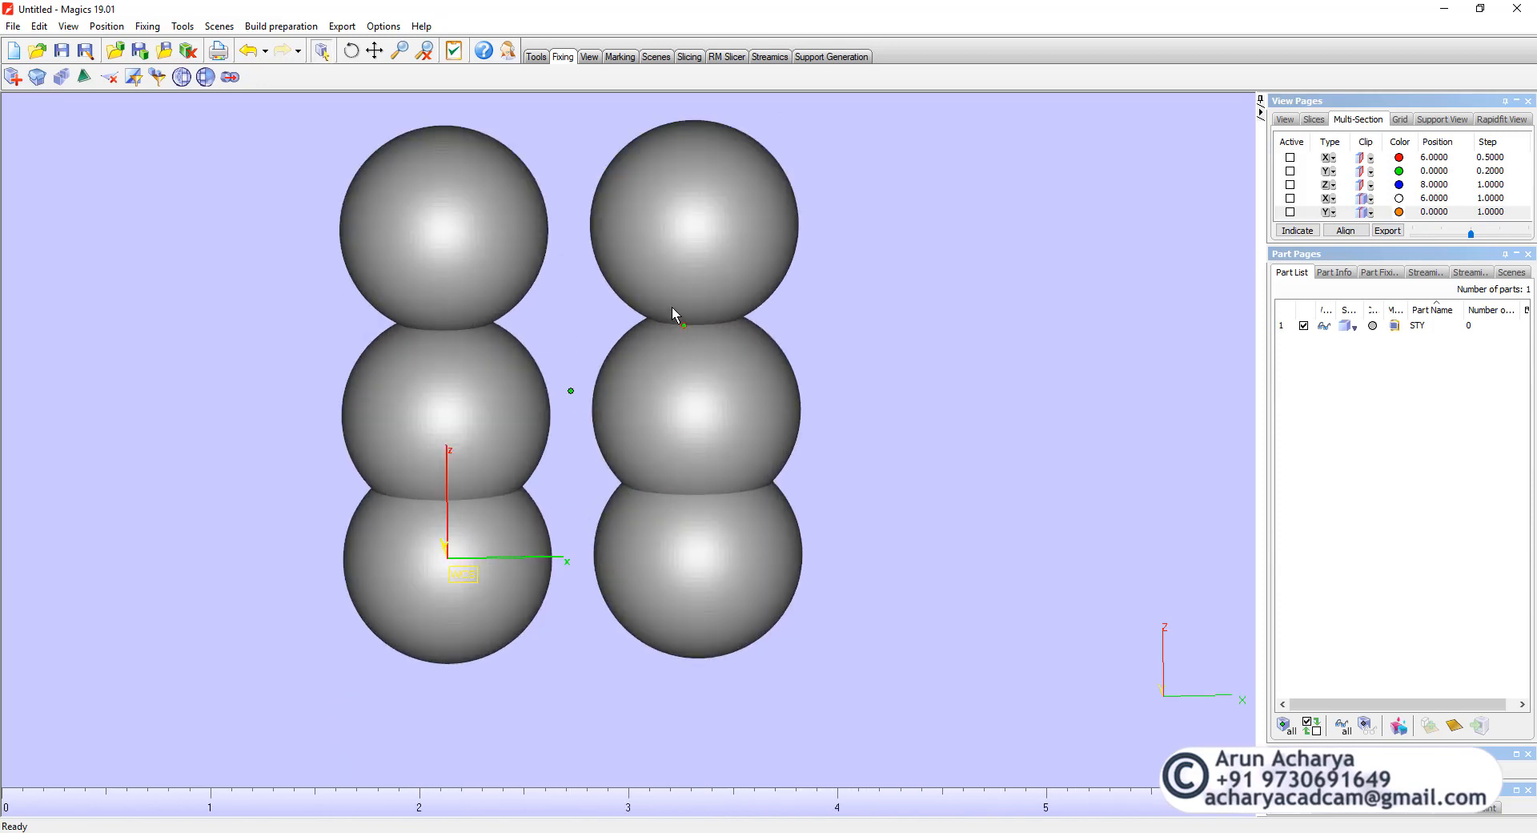
- Split part STY into separate parts, one for each of its shells
click(1418, 325)
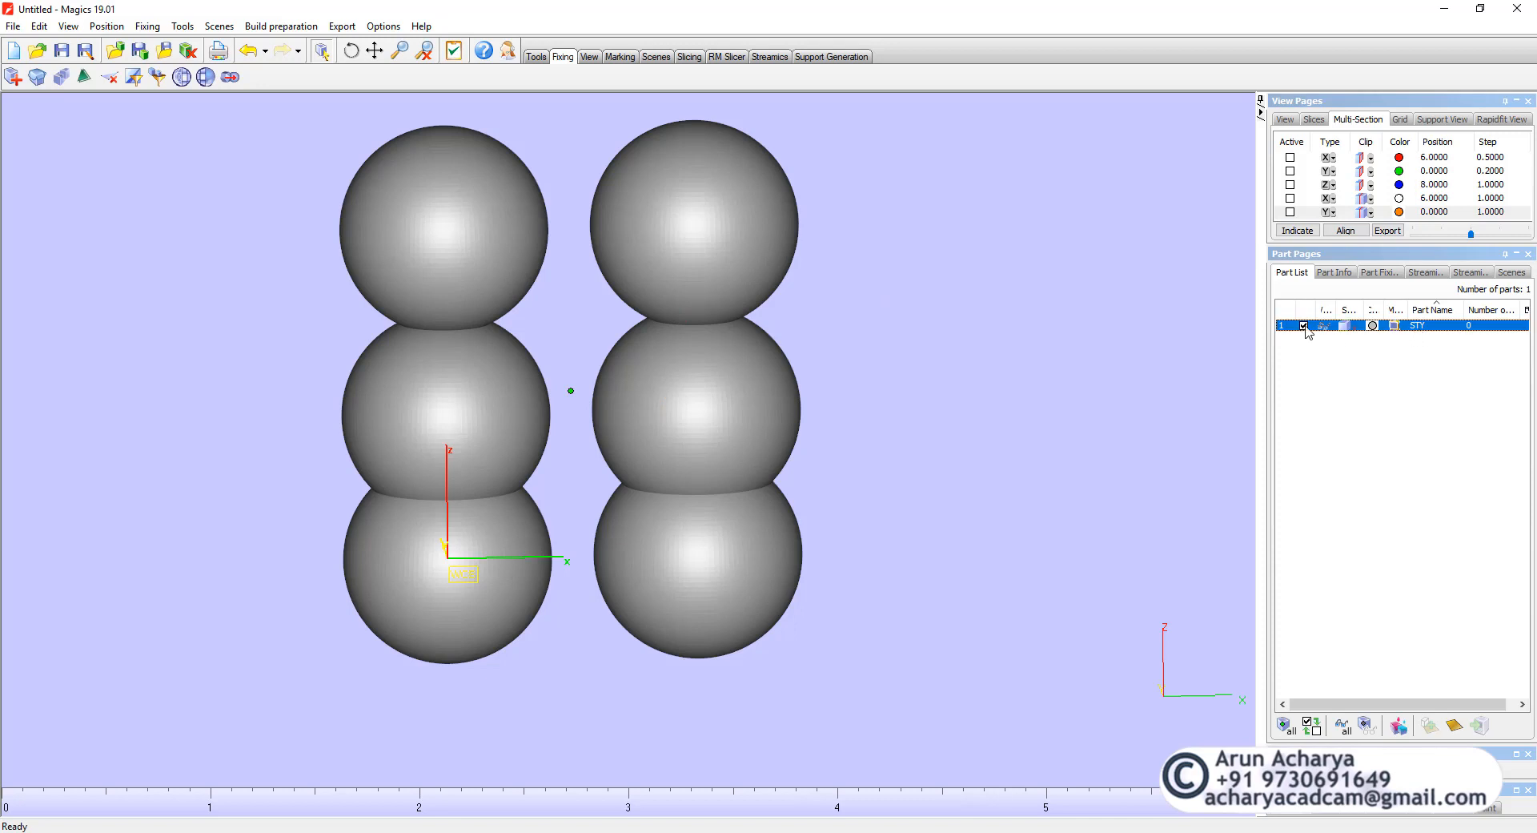
click(677, 415)
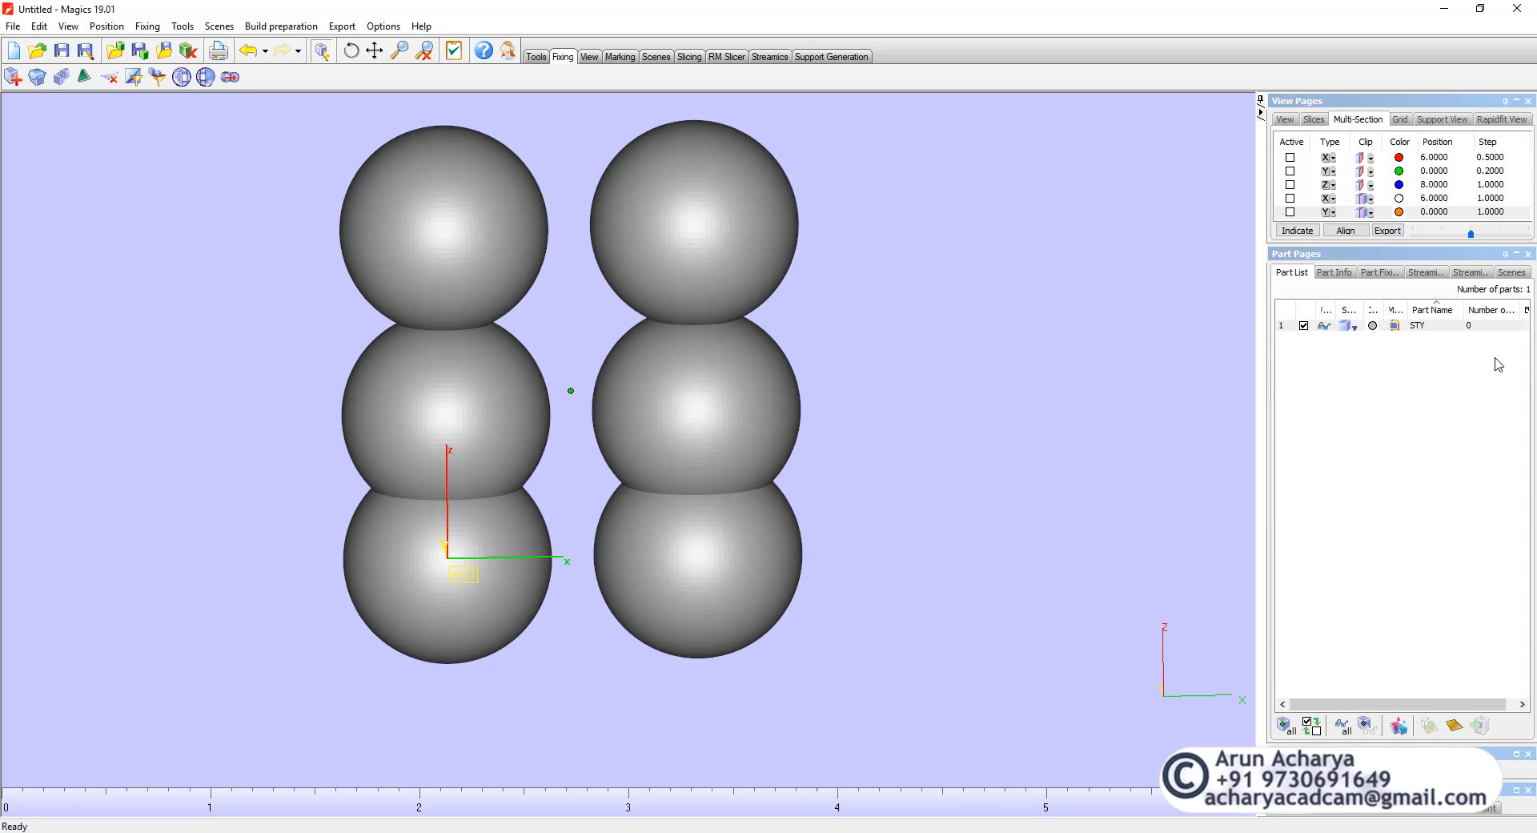
right_click(1407, 327)
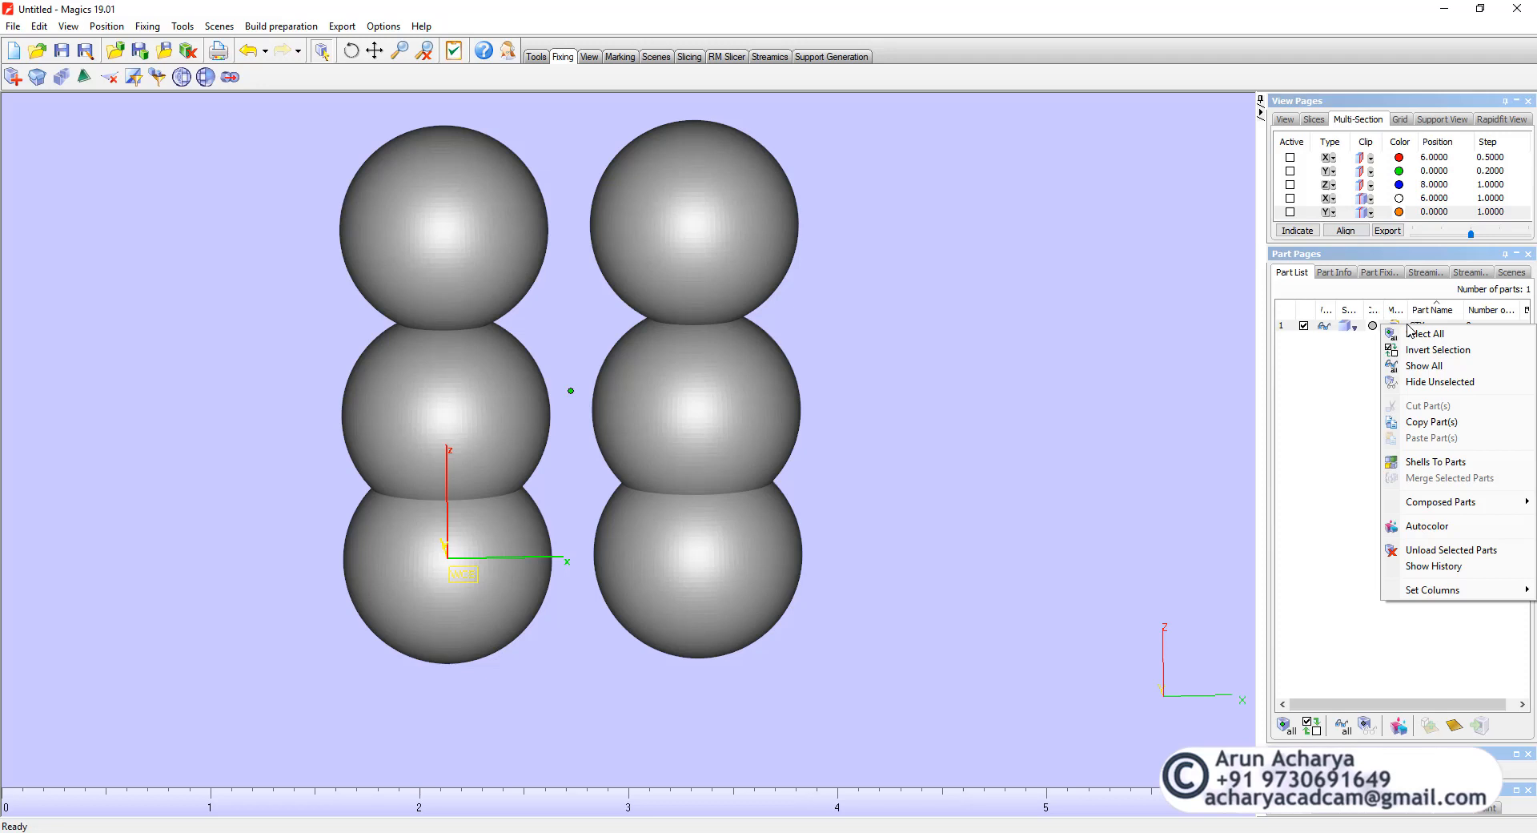
click(1446, 464)
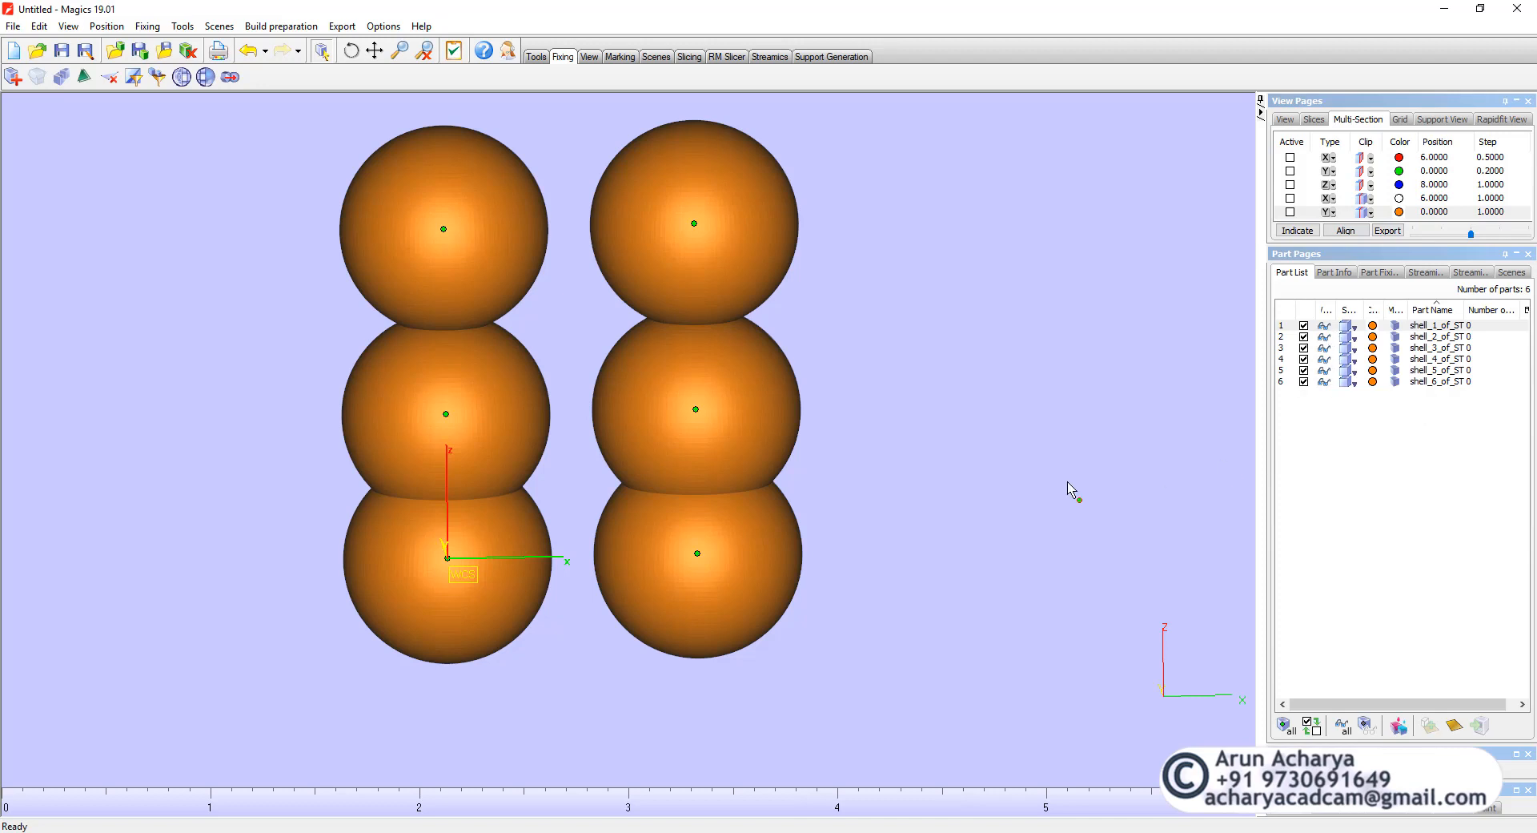
click(942, 481)
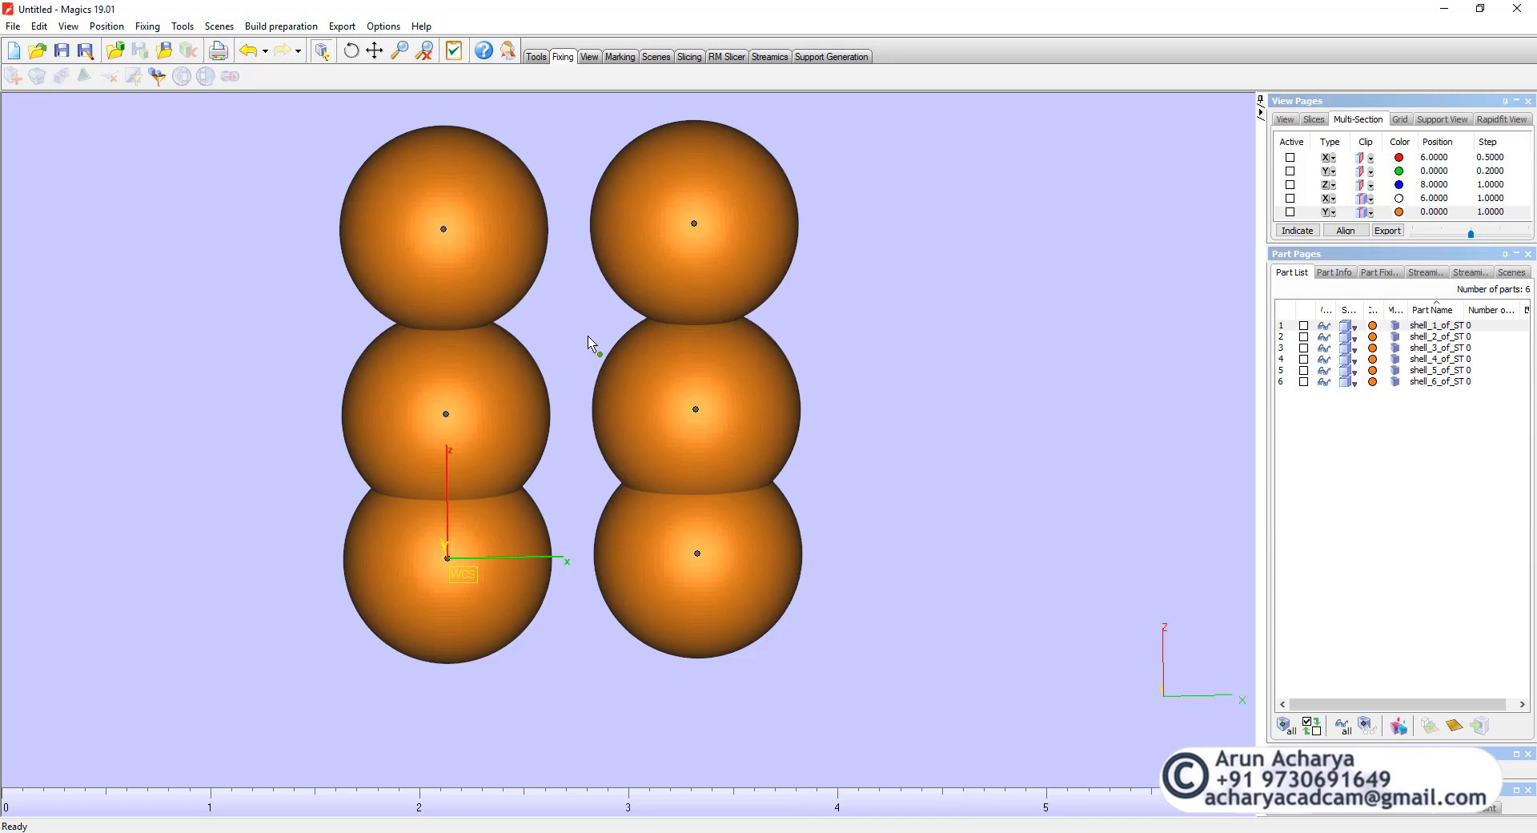
drag(583, 352, 820, 448)
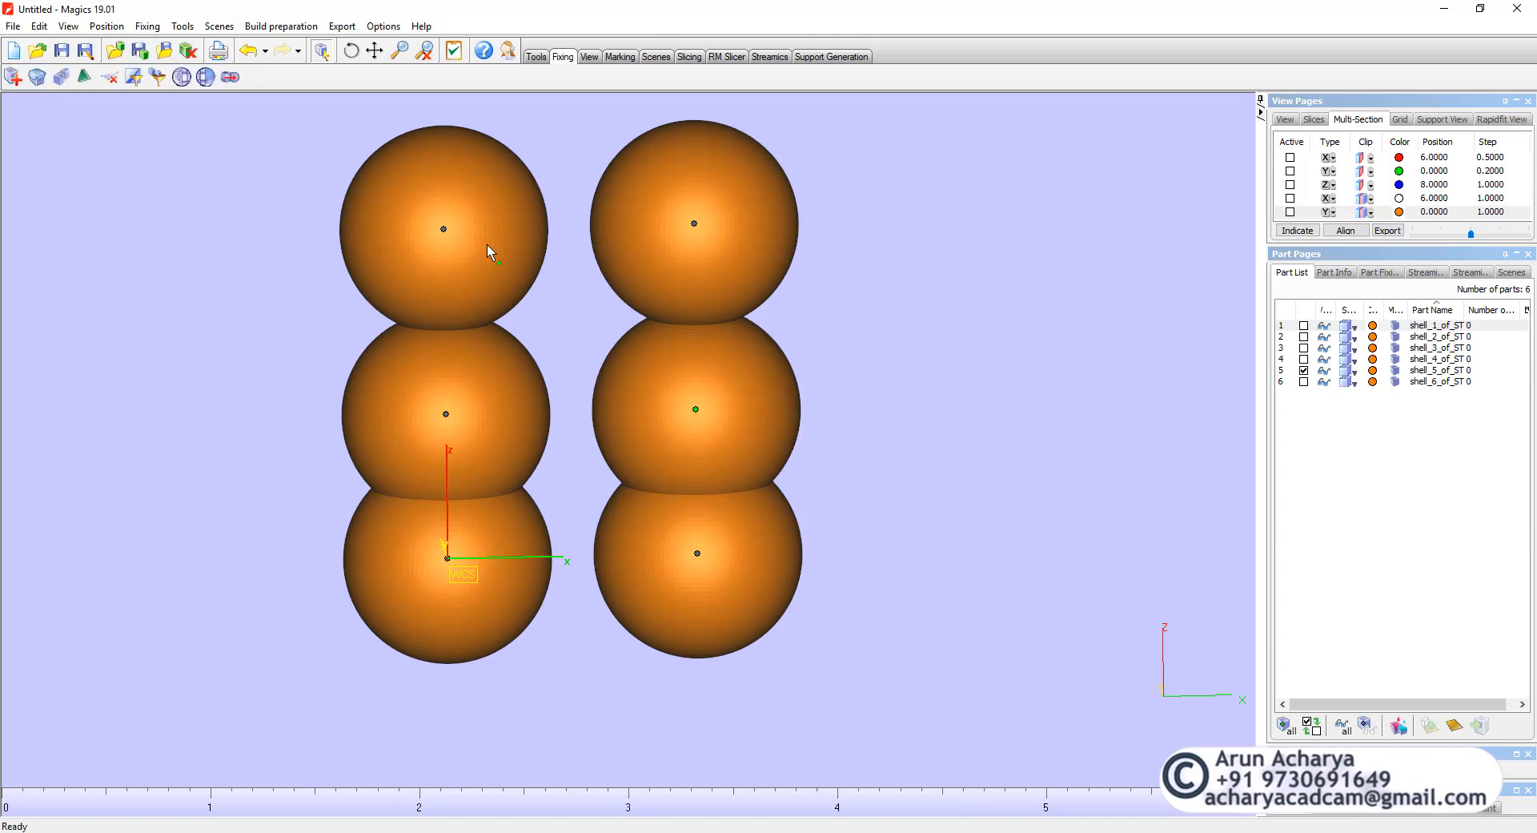
click(189, 55)
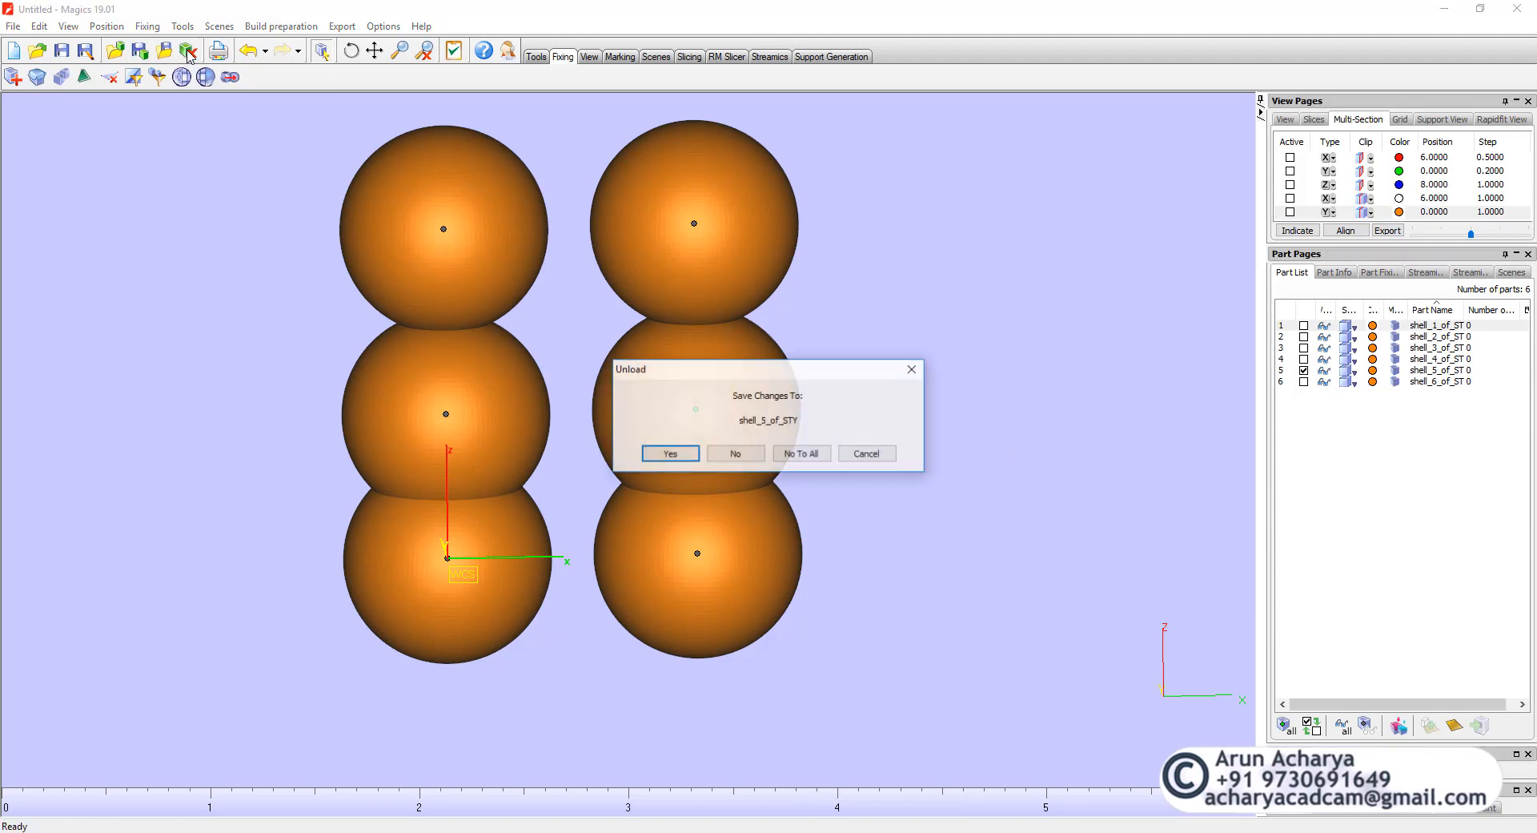
drag(781, 378, 954, 257)
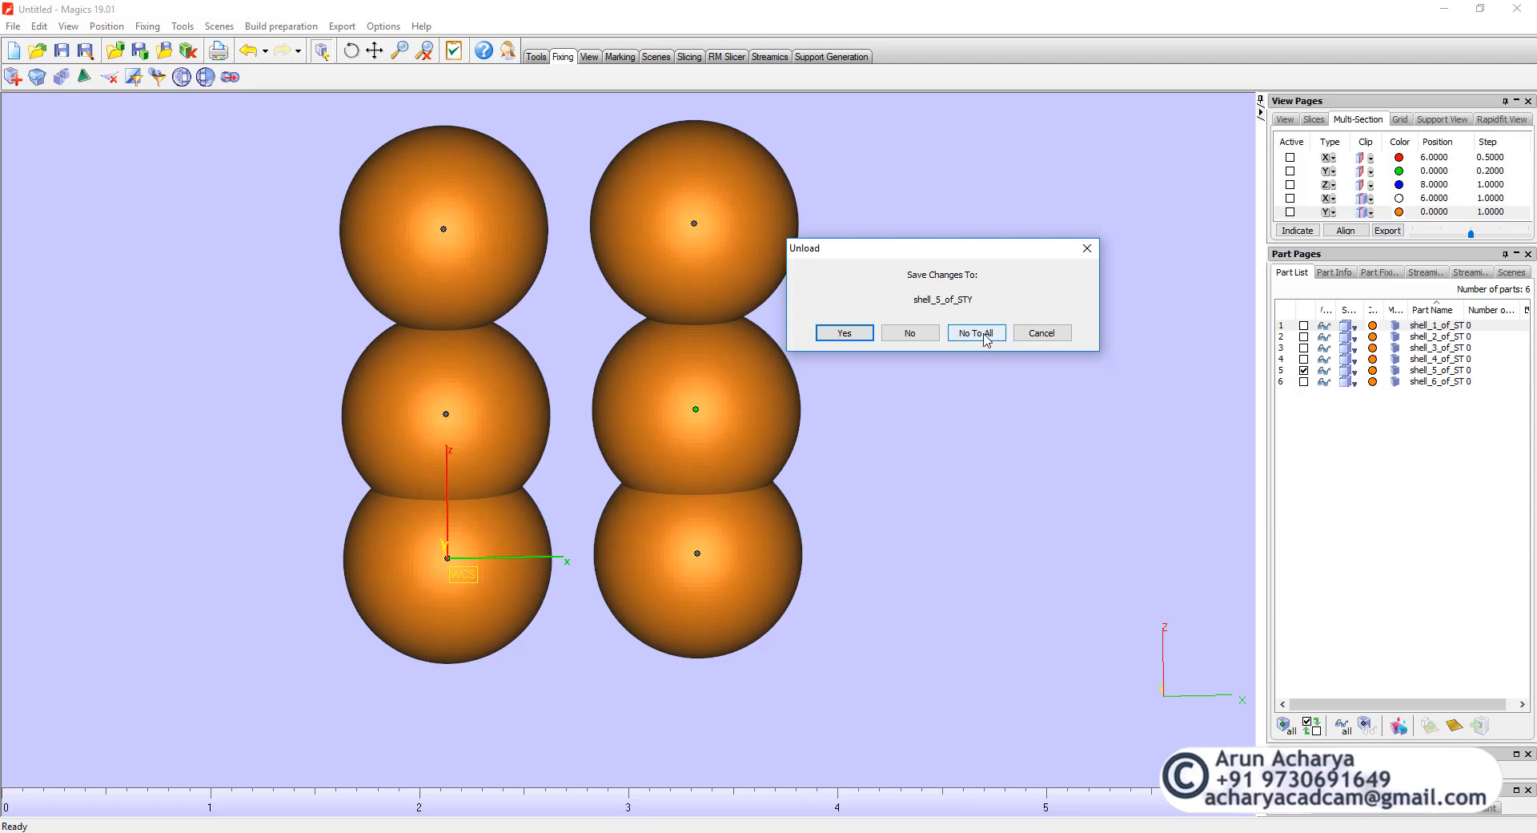
click(1035, 339)
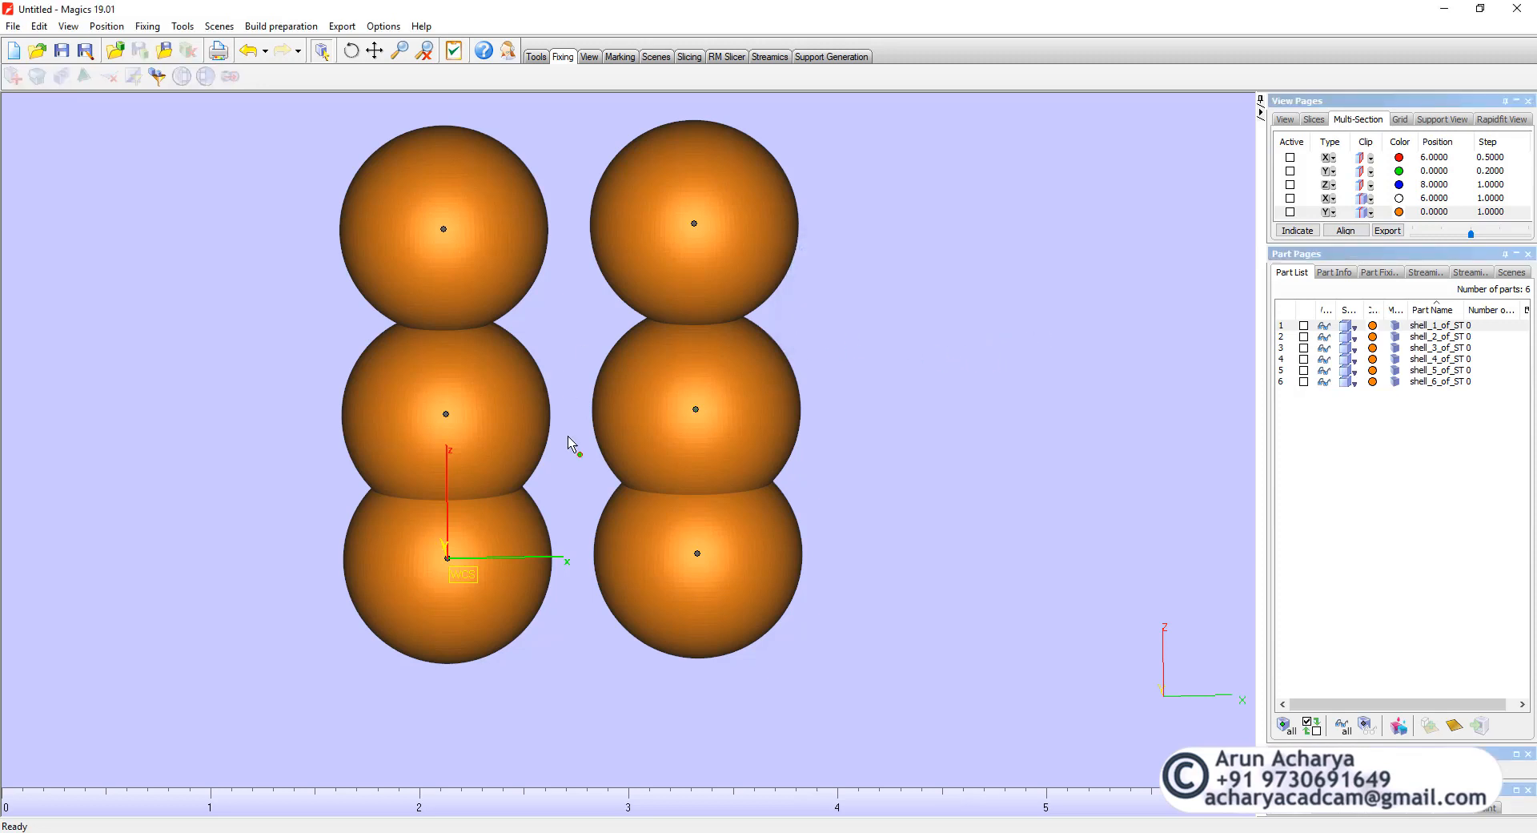
- Select the spheres one column at a time, finishing with only shells 2, 5 and 6 of STY selected
scroll(590, 478, down, 1)
drag(380, 207, 521, 674)
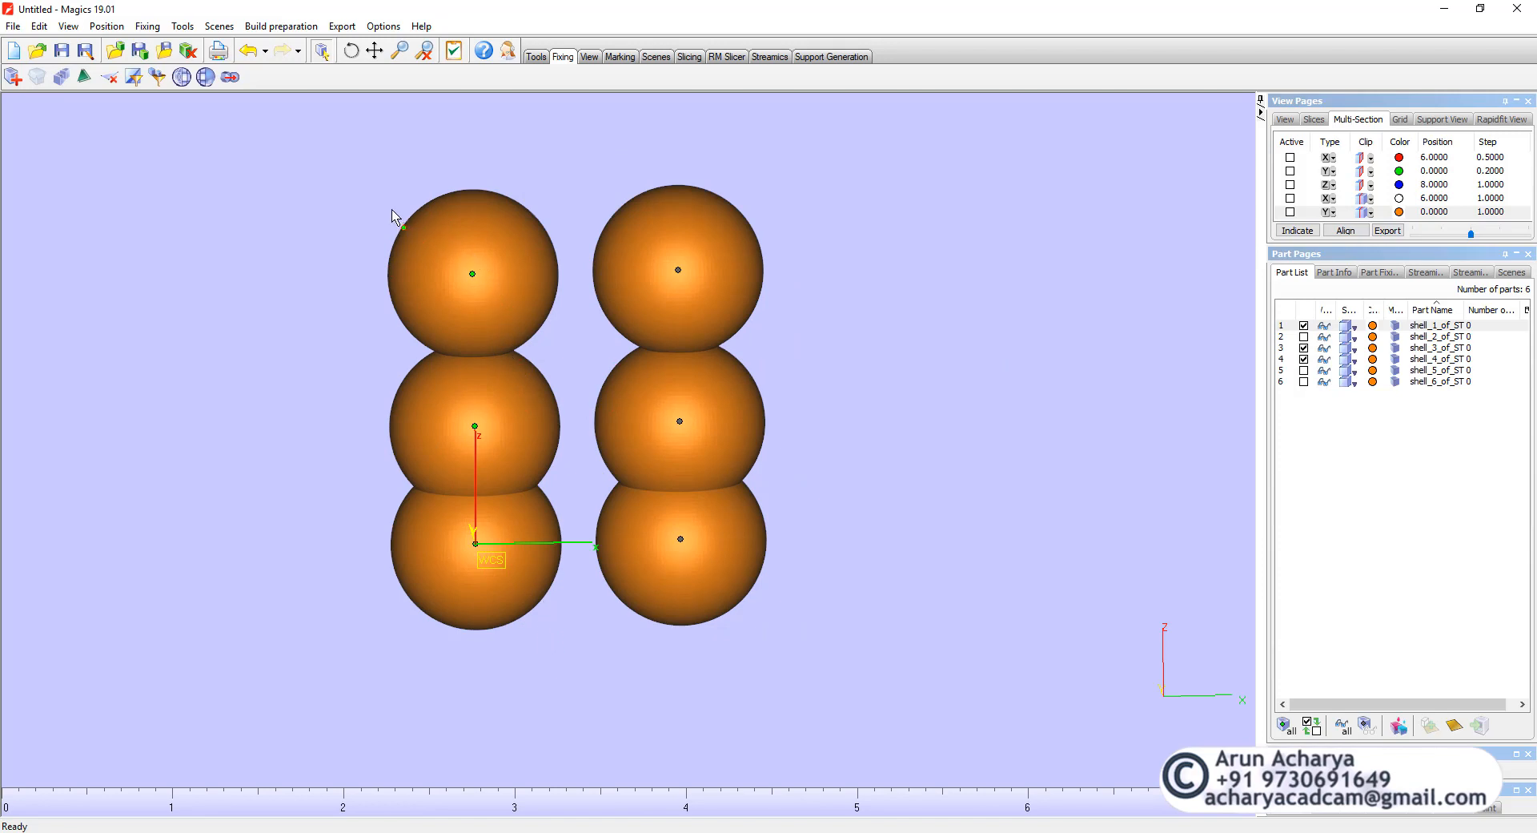
drag(392, 214, 530, 626)
click(810, 386)
drag(683, 237, 776, 618)
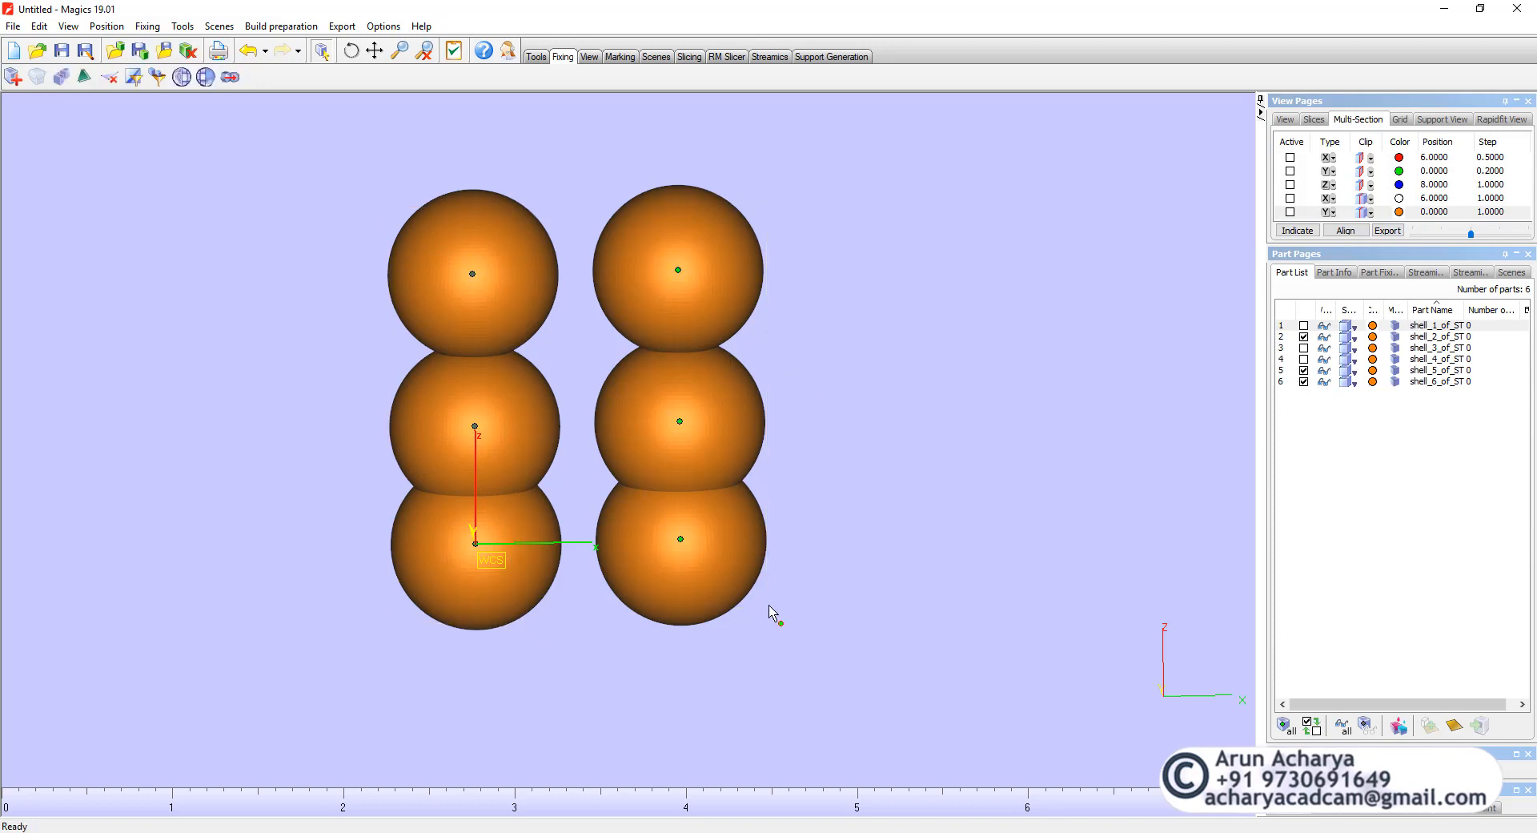
- Invert the selection to shells 1, 3 and 4 and hide the unselected column of spheres
right_click(1356, 440)
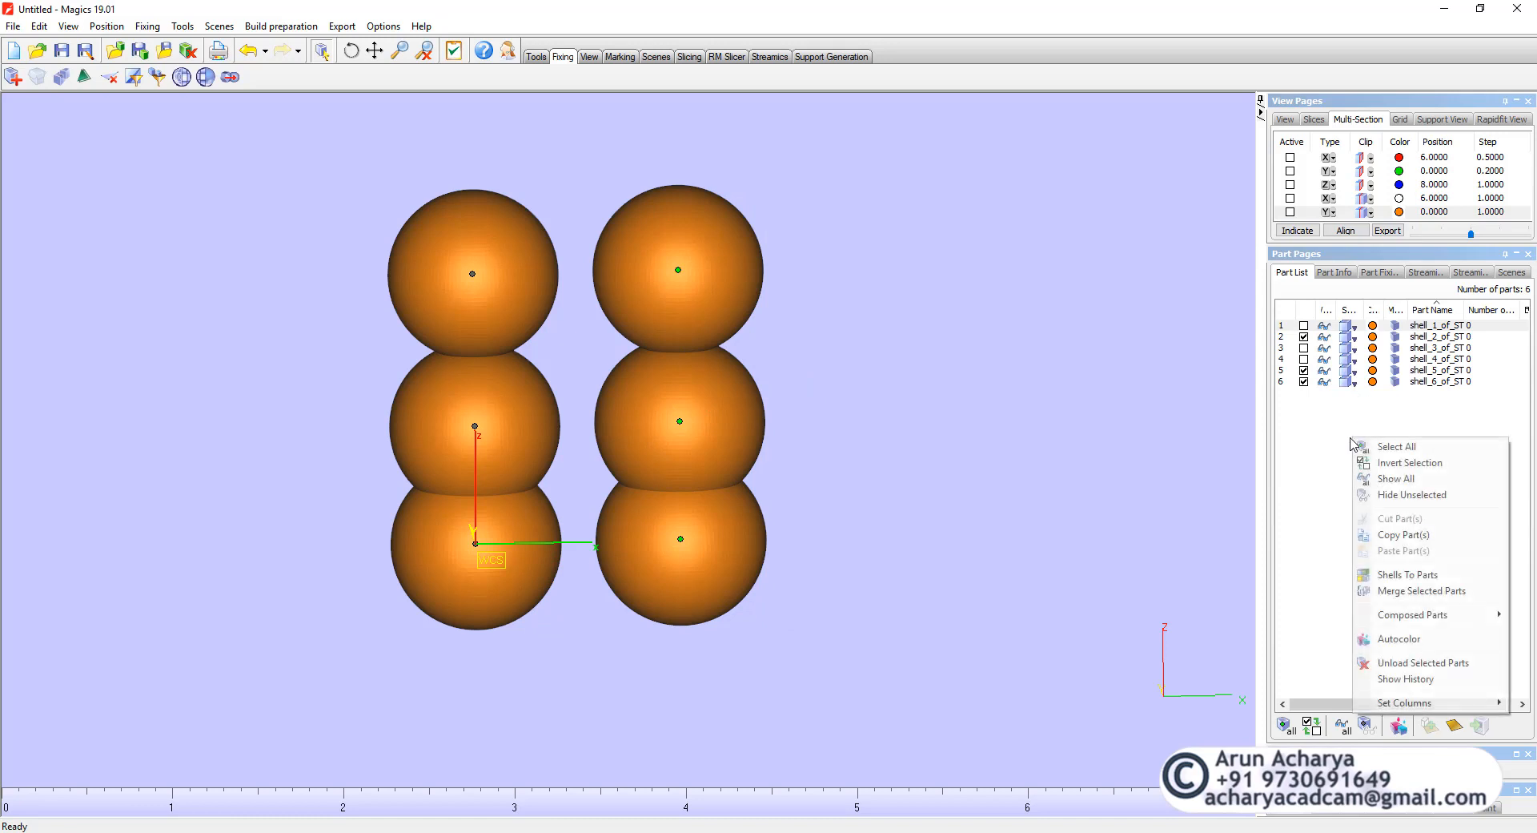
click(1385, 463)
right_click(1378, 454)
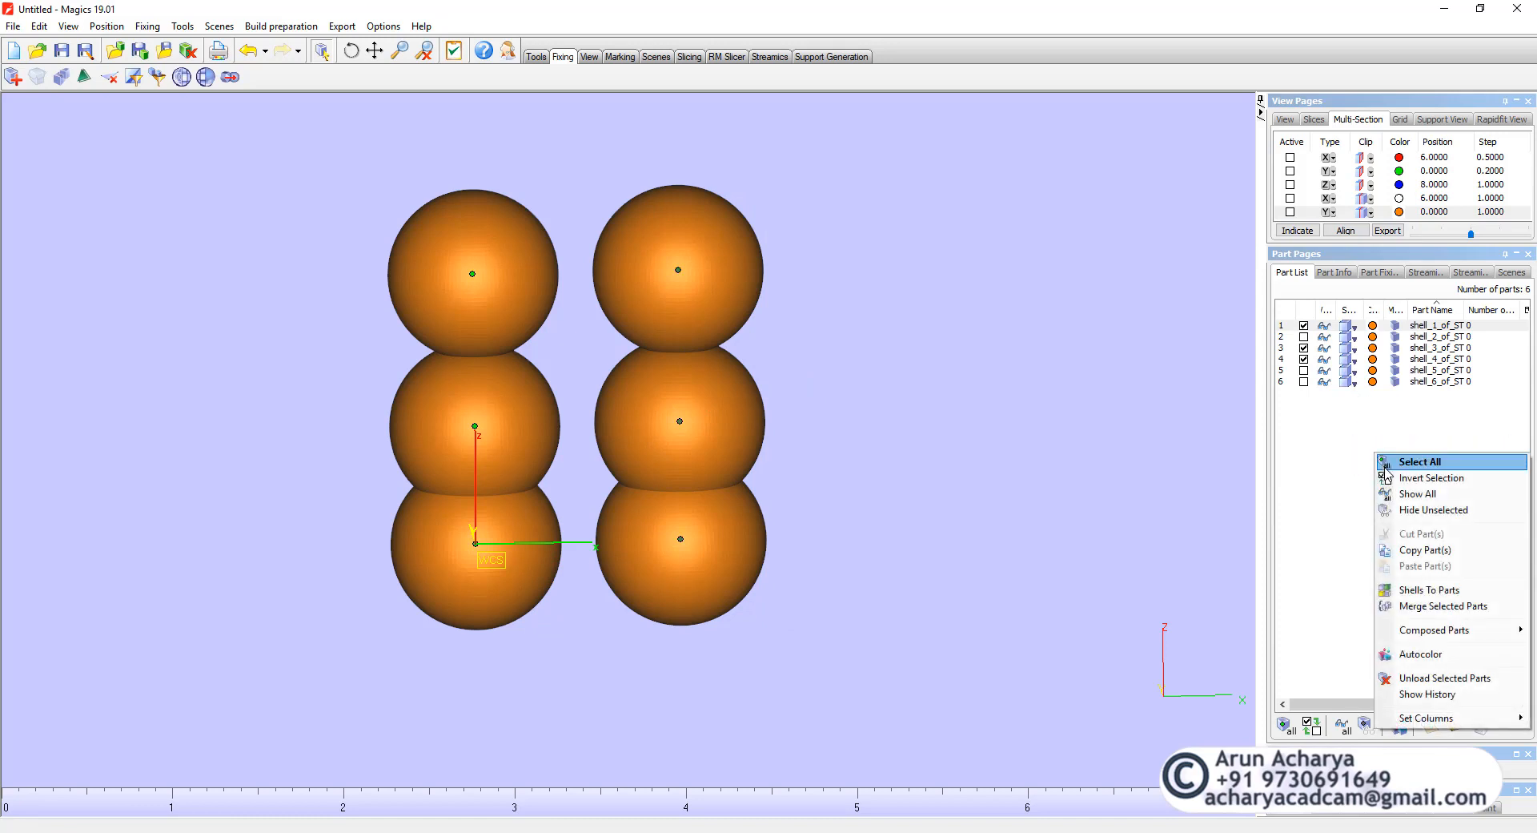
click(1419, 511)
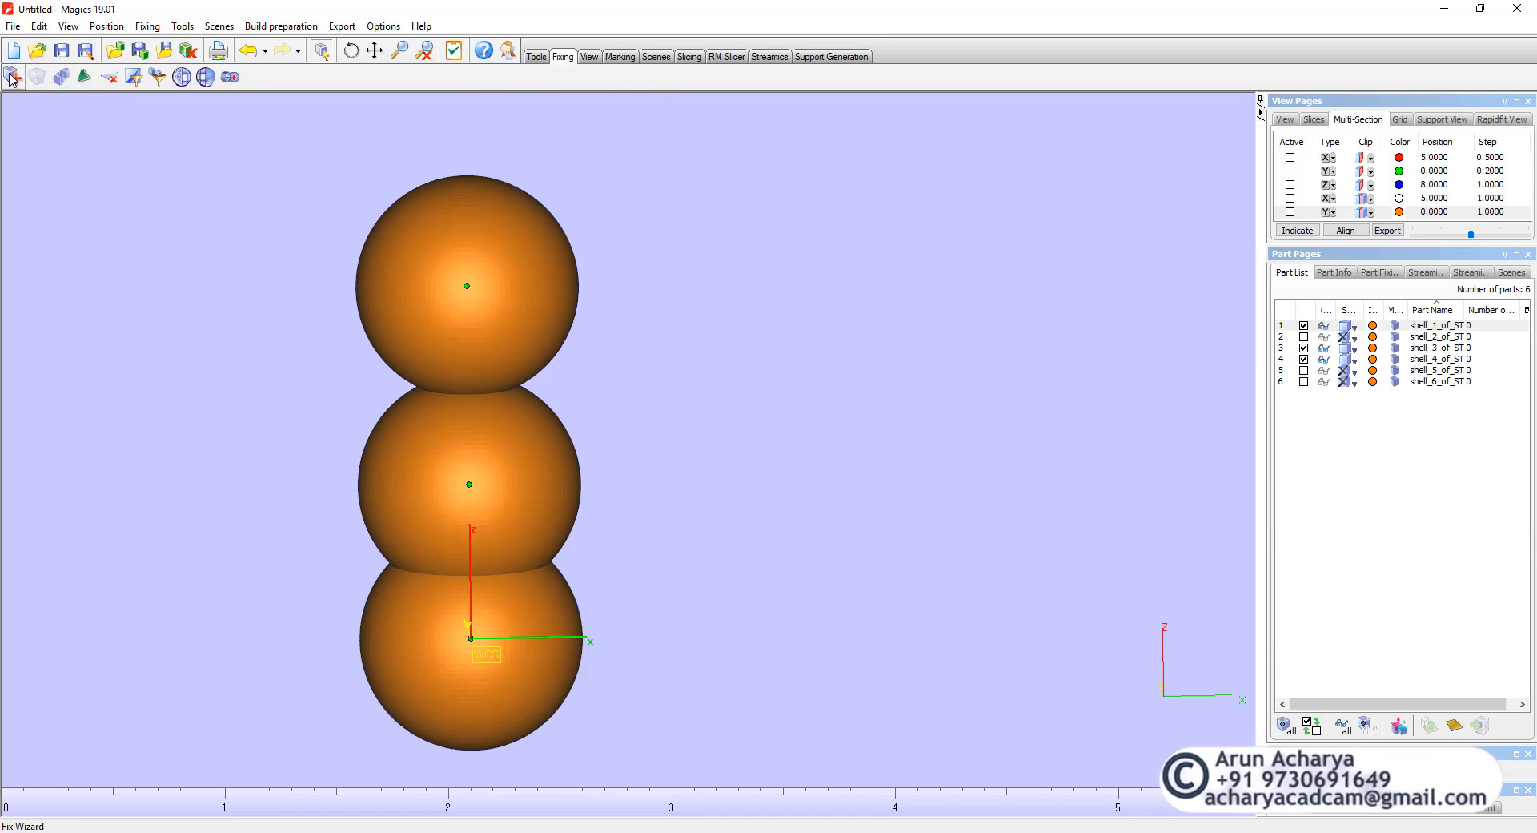
- Unite shells 1, 3 and 4 of STY with a Boolean operation, without saving the original parts
click(537, 59)
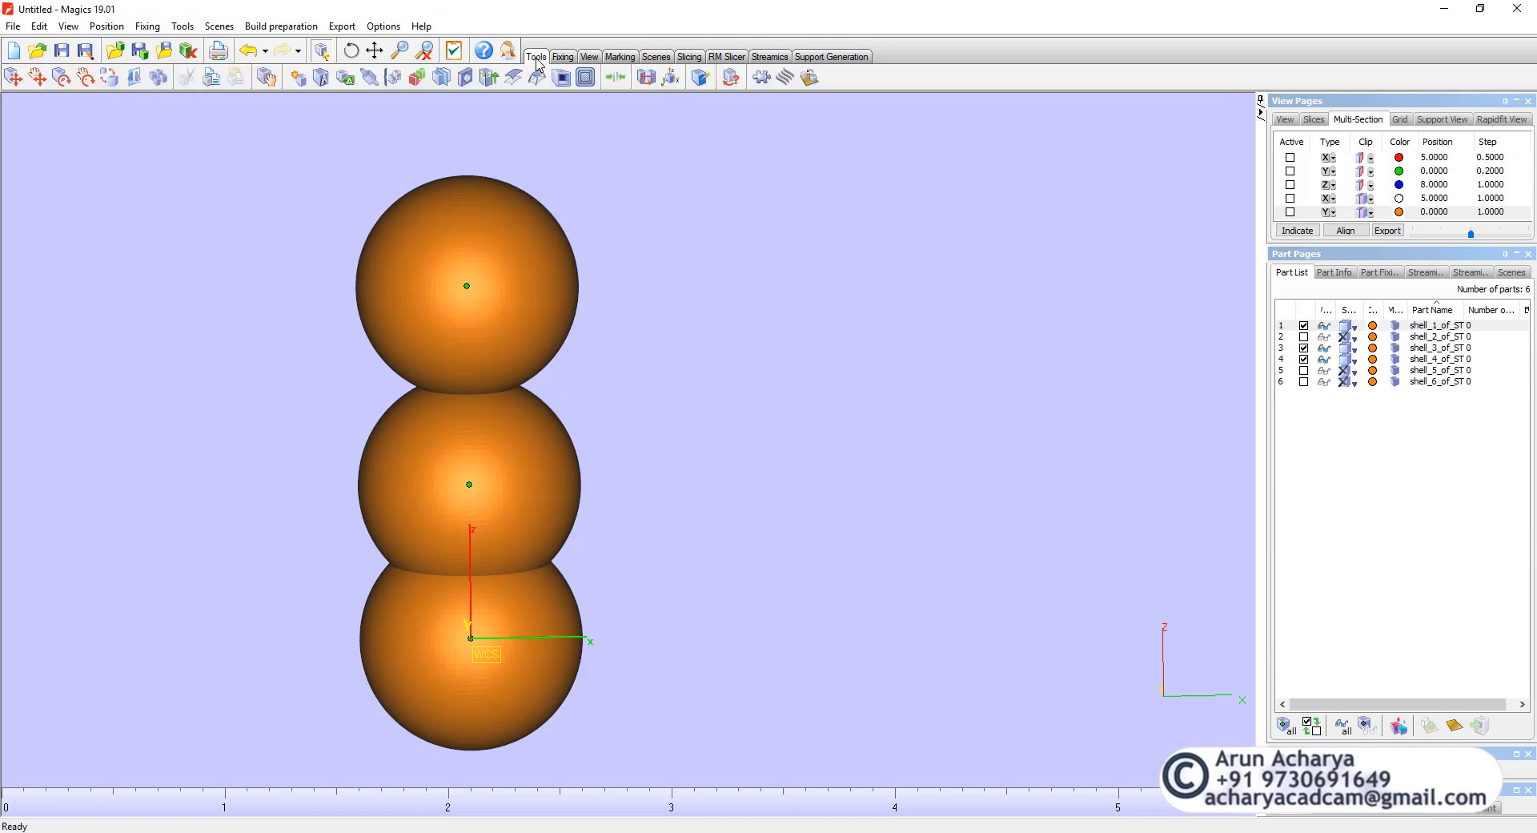
click(417, 77)
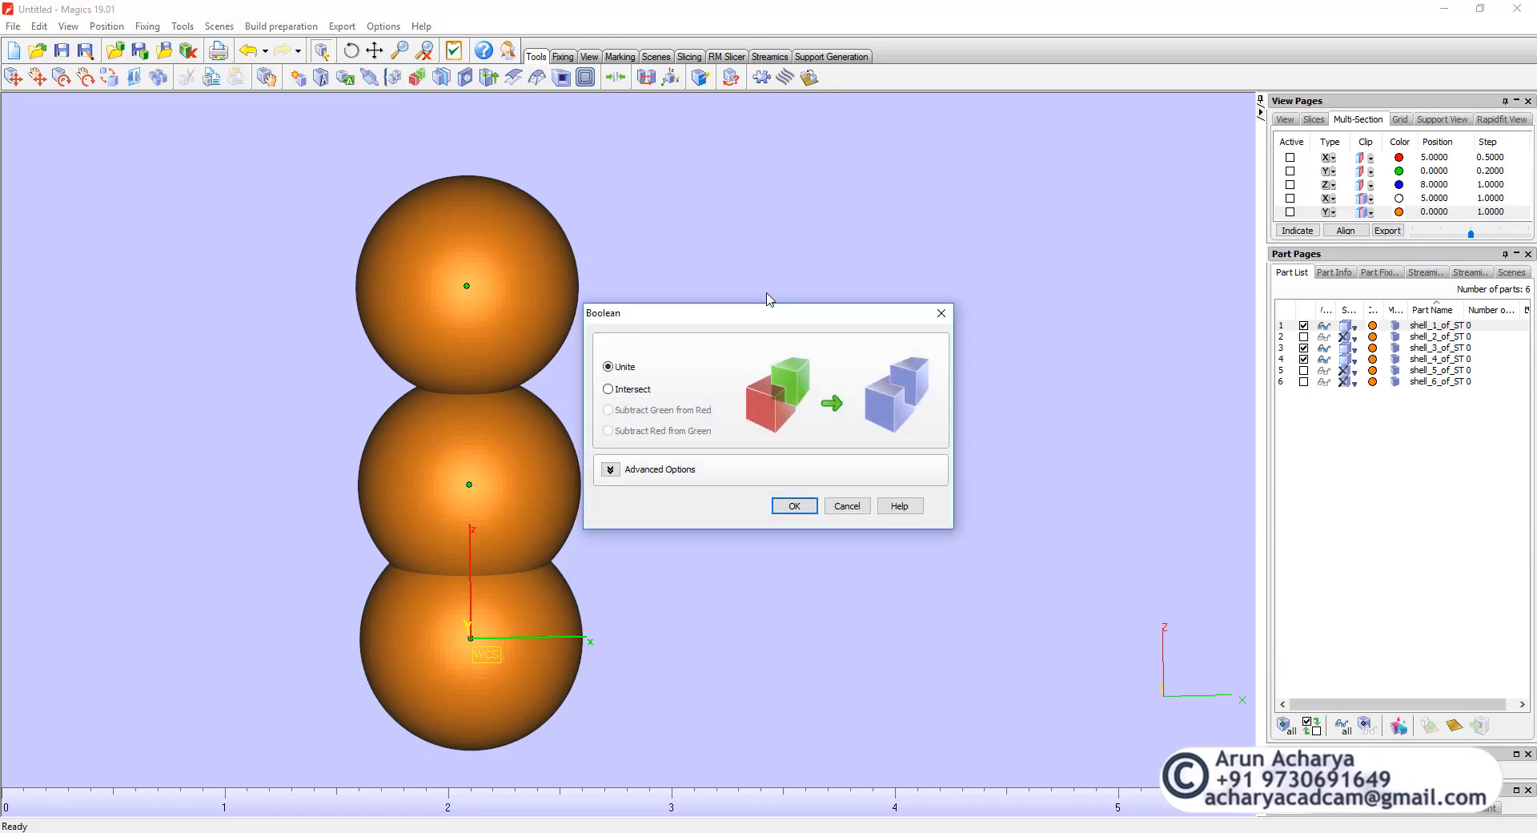
drag(767, 317, 852, 250)
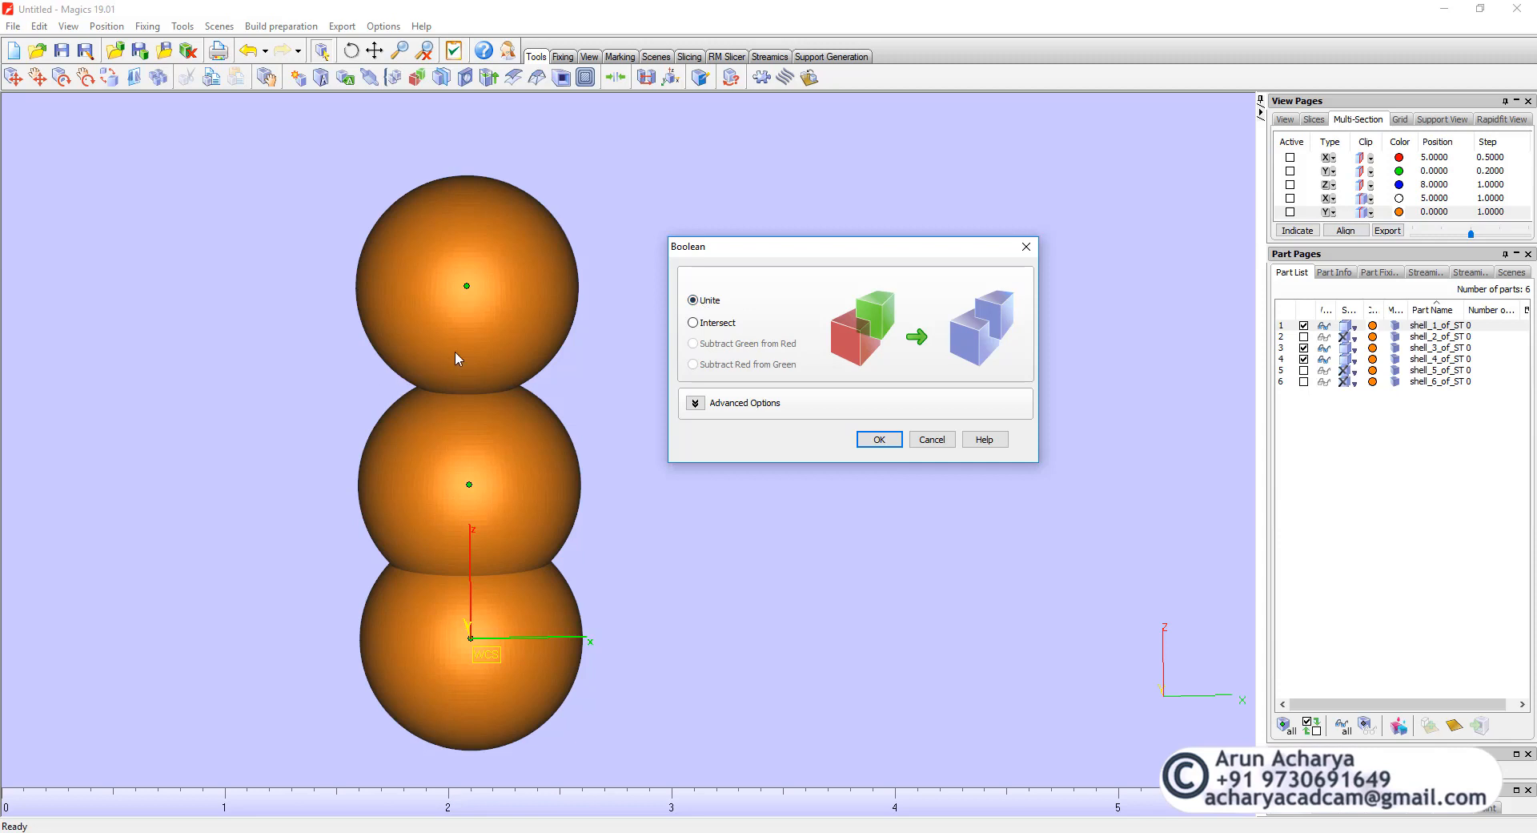
click(880, 440)
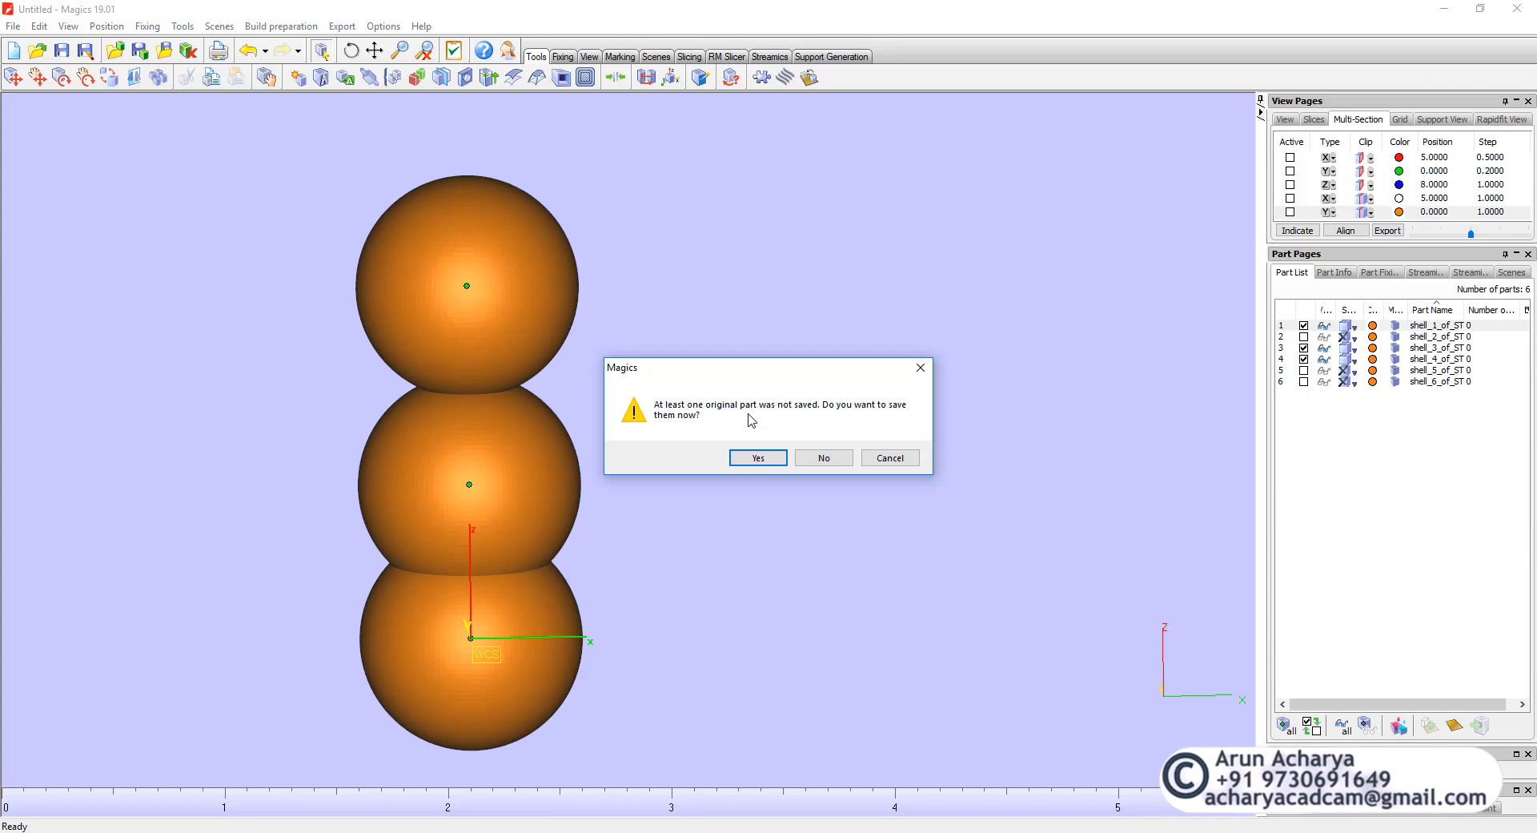
click(801, 455)
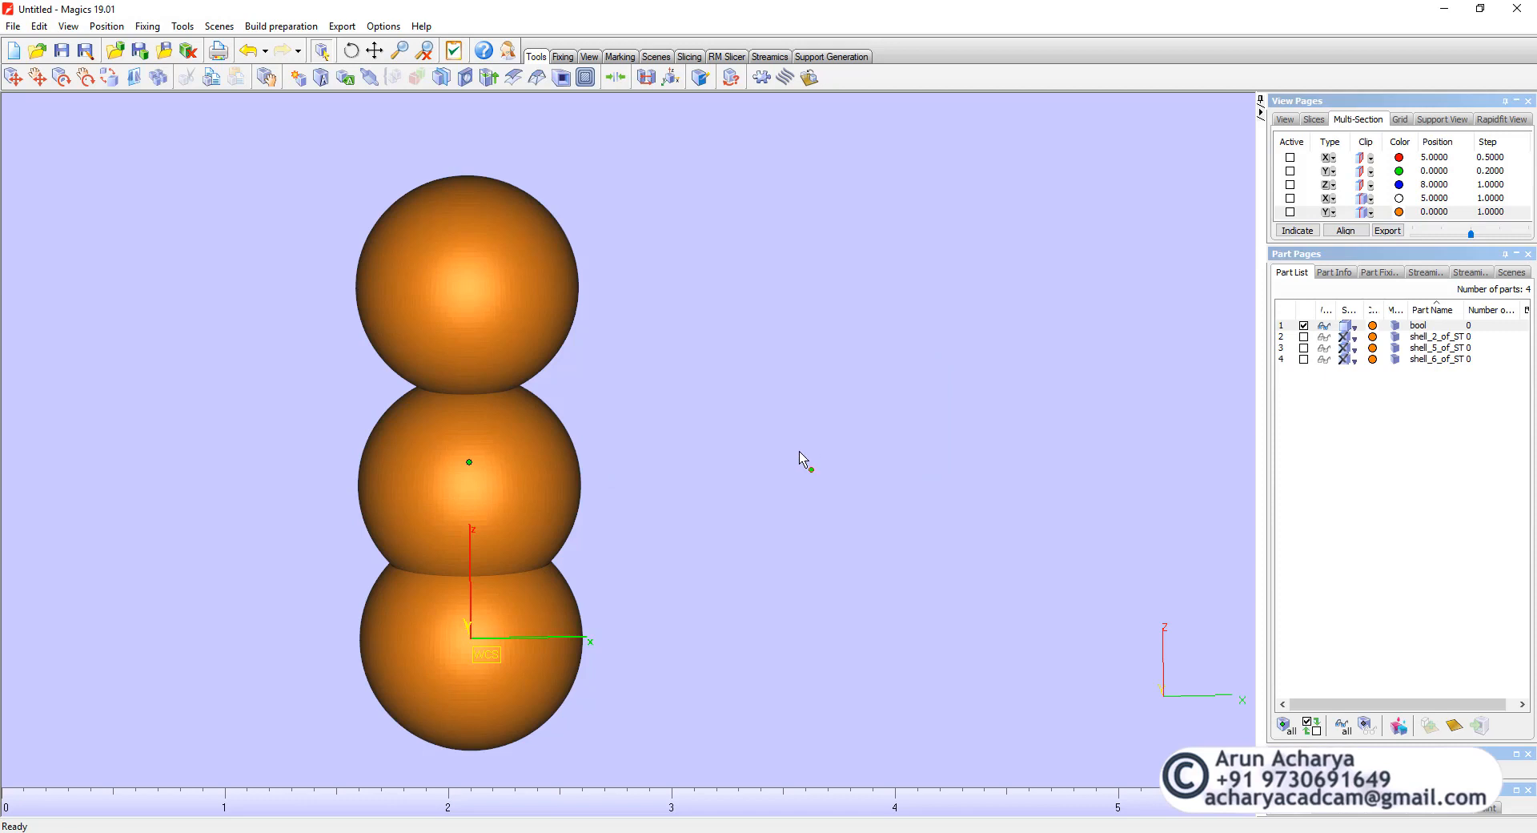
- Examine the joints between the spheres of the united column up close
right_drag(584, 515, 464, 419)
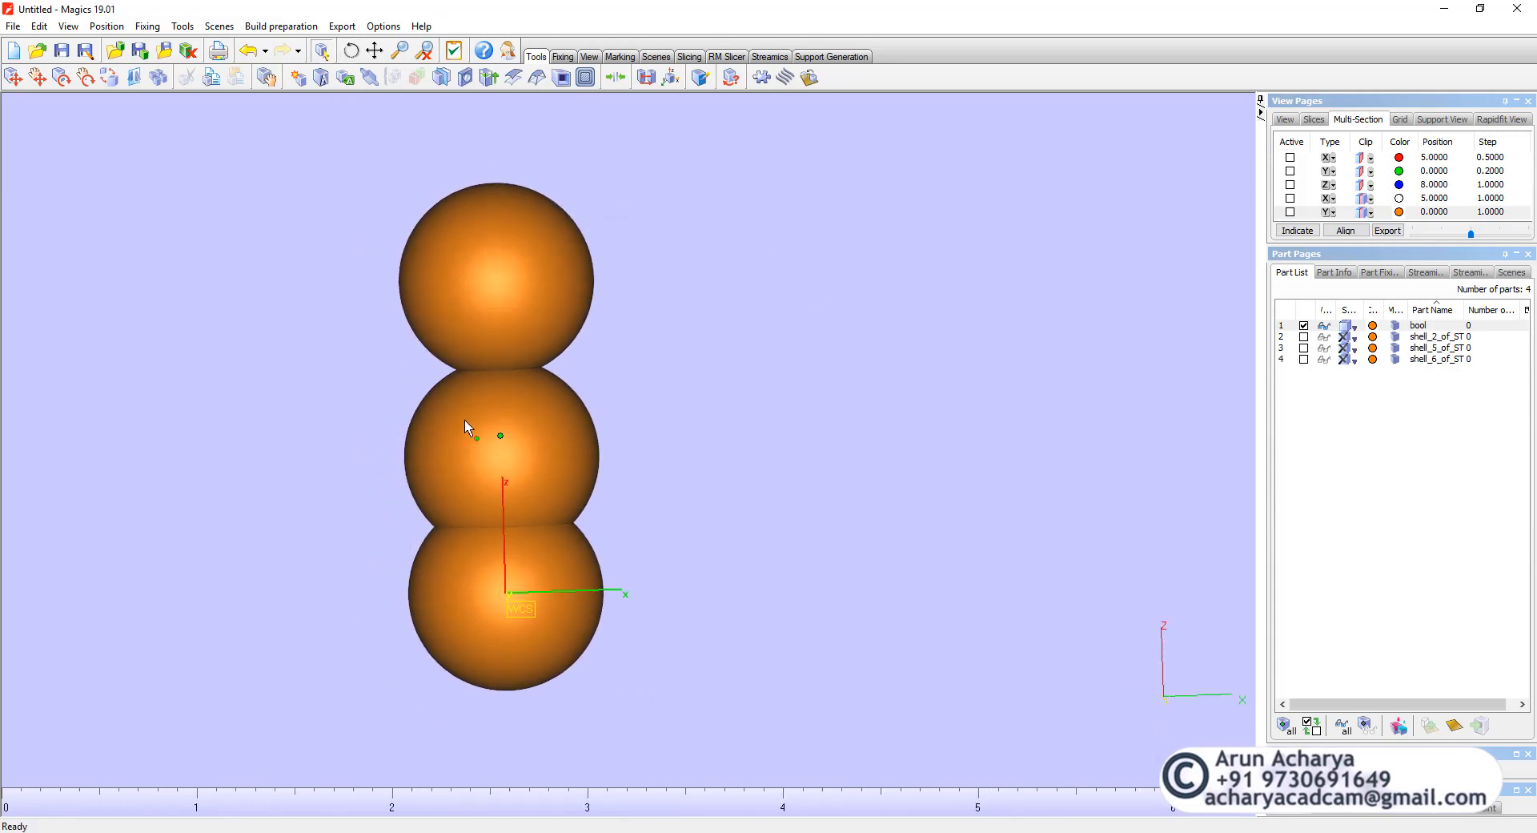
scroll(496, 432, up, 2)
scroll(617, 462, down, 2)
mouse_move(620, 472)
right_down()
mouse_move(635, 512)
mouse_move(620, 470)
right_up()
scroll(588, 470, up, 2)
scroll(551, 472, down, 3)
scroll(540, 474, up, 3)
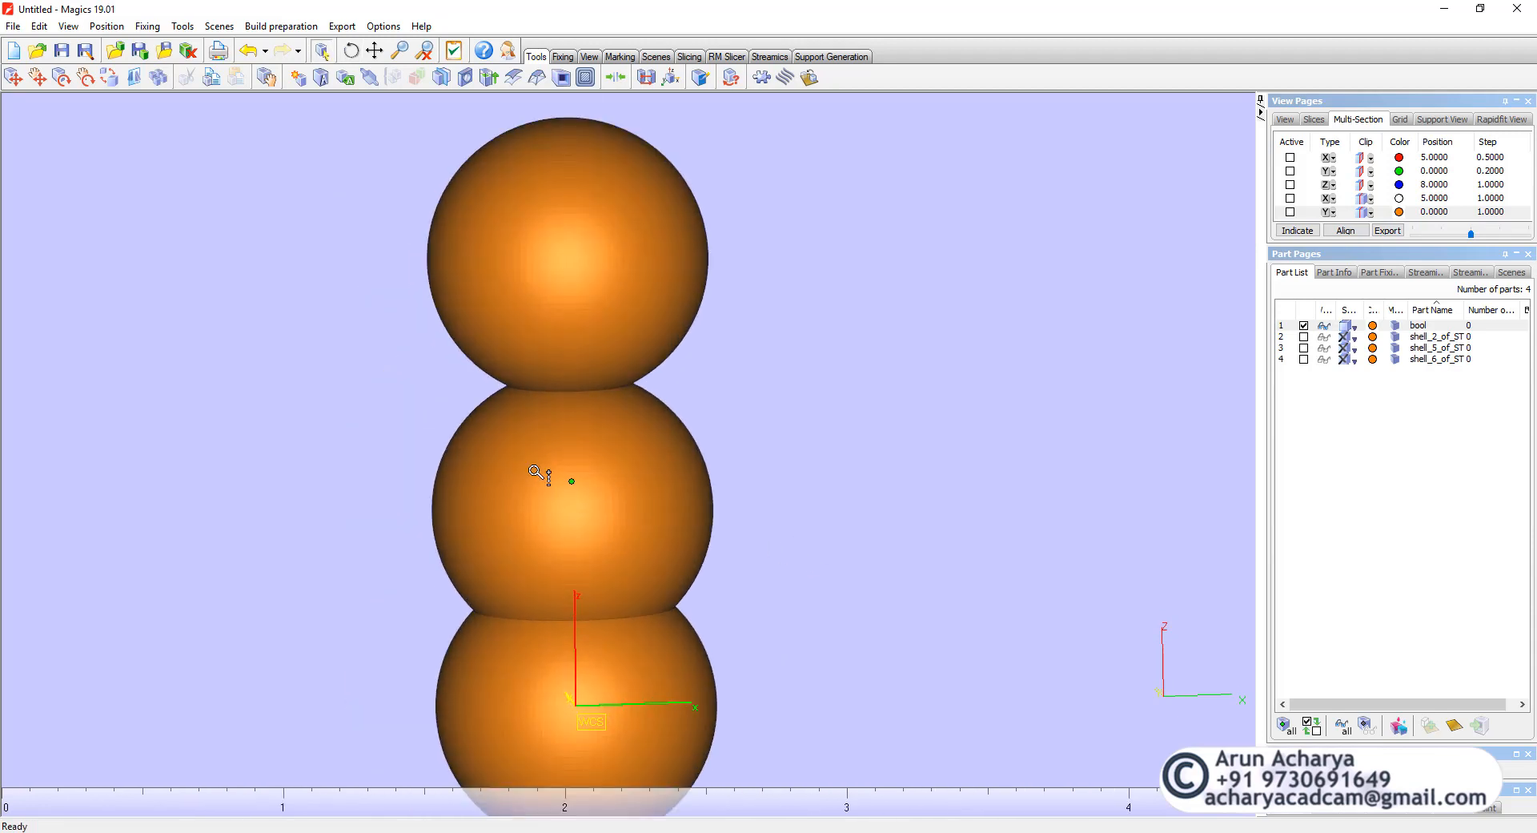
- Select only shells 2, 5 and 6, hide the united column, and merge the three shells into one part
click(1303, 336)
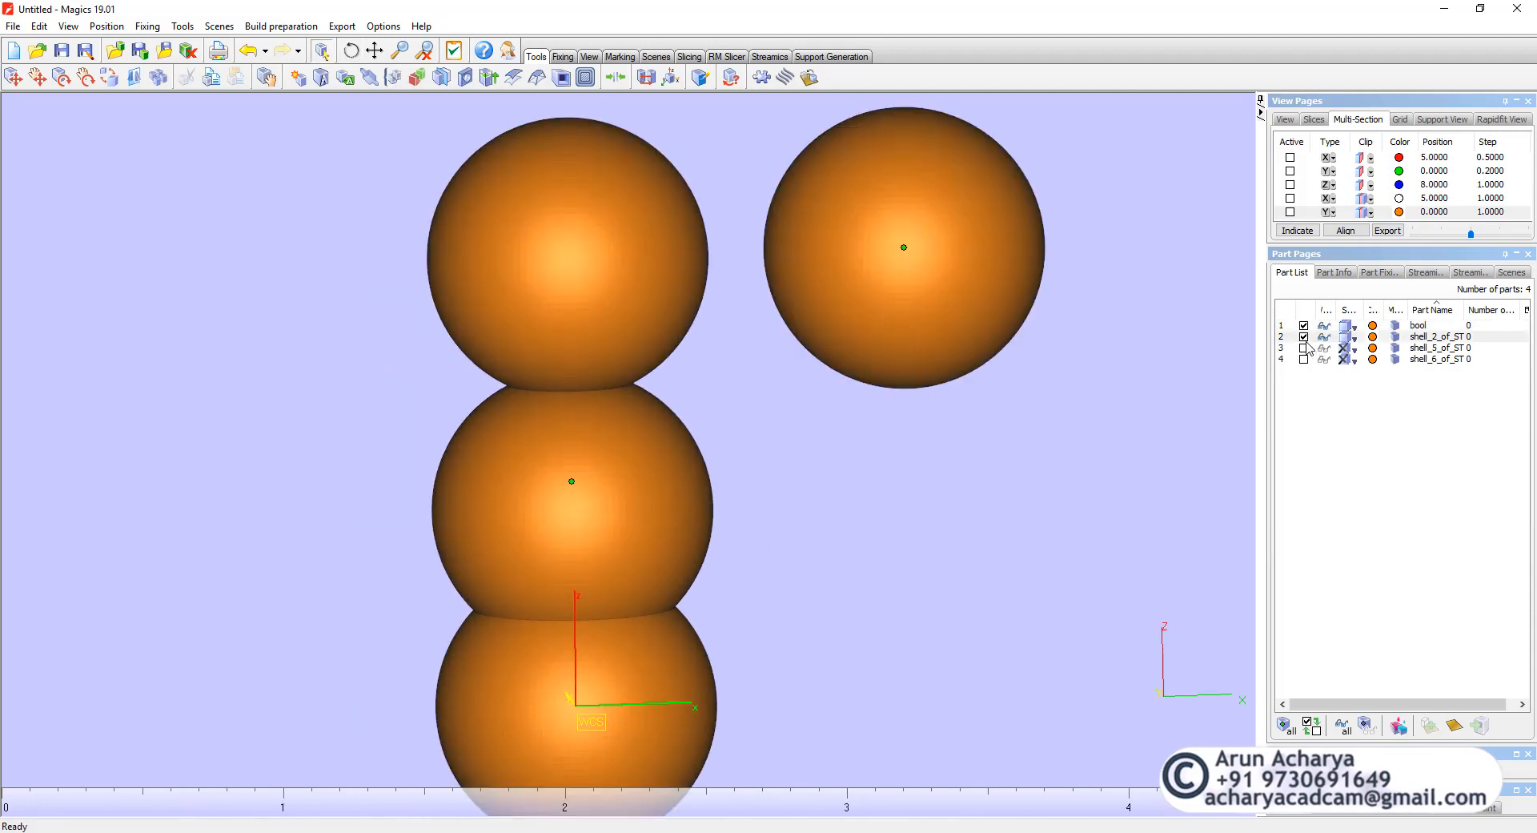
click(1303, 348)
click(1303, 358)
click(1303, 325)
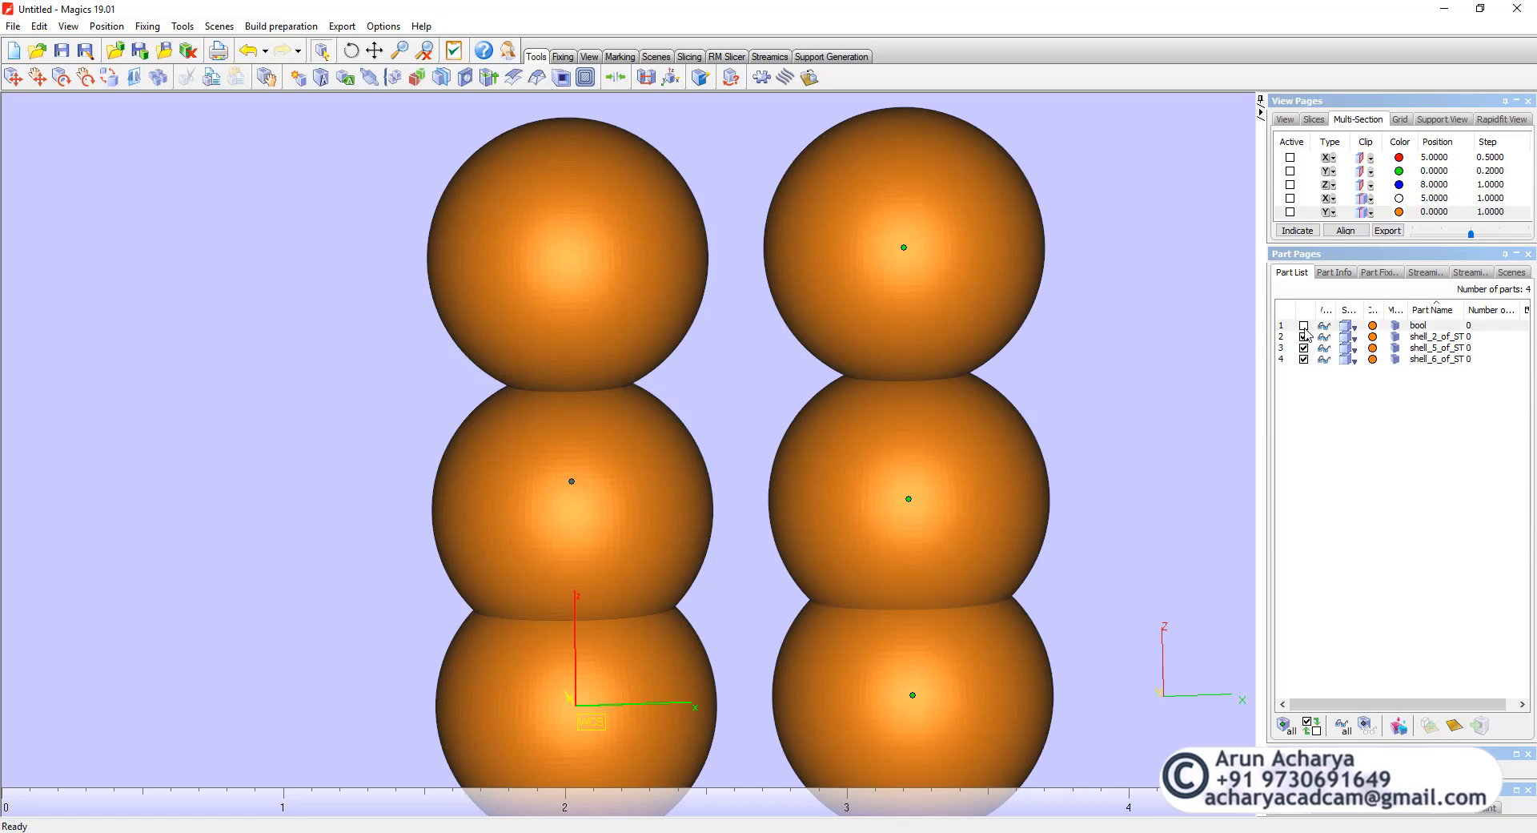
right_click(1409, 359)
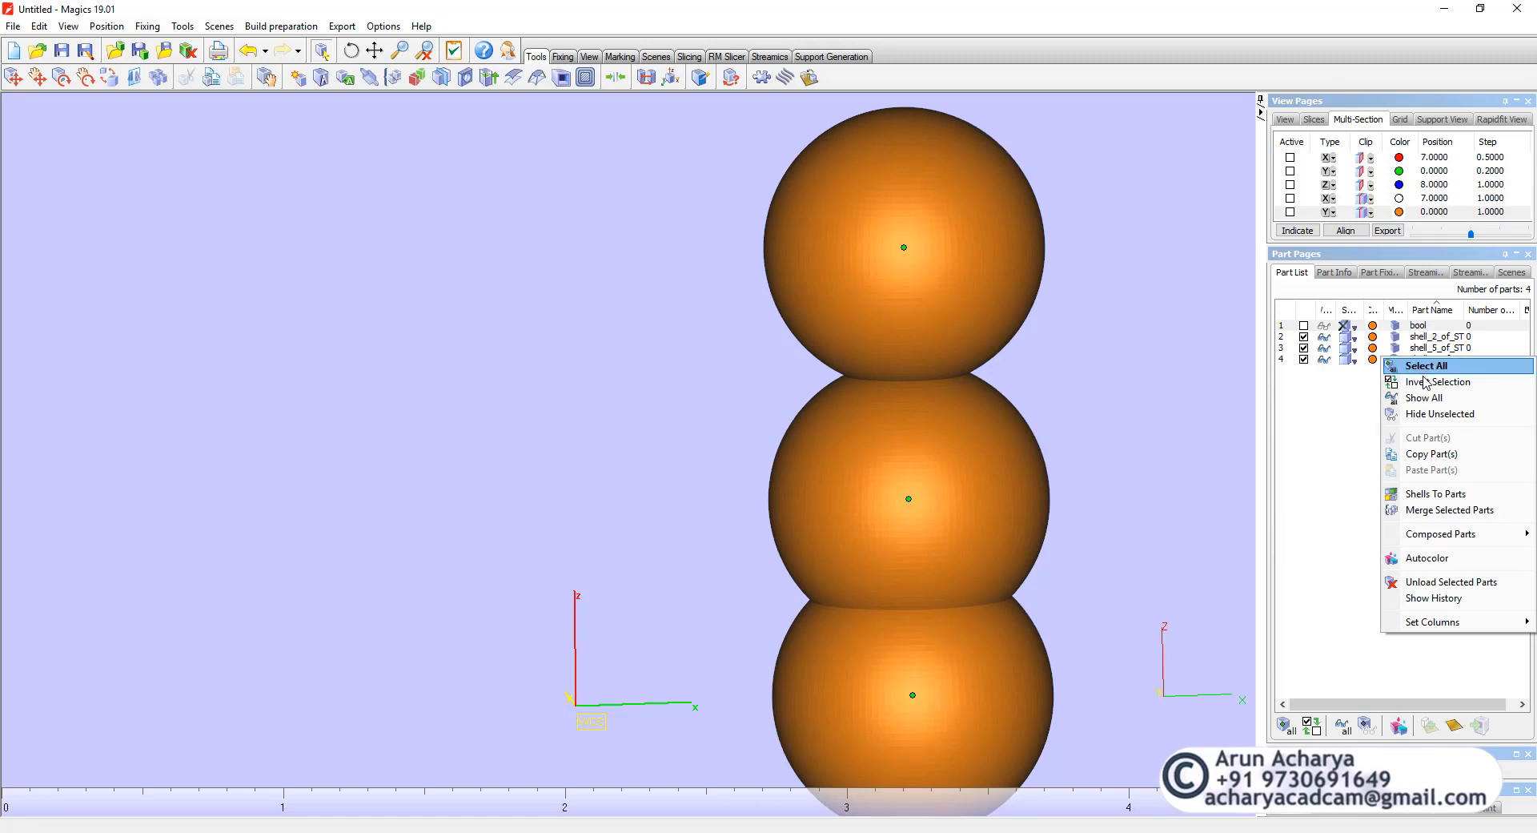
click(1463, 511)
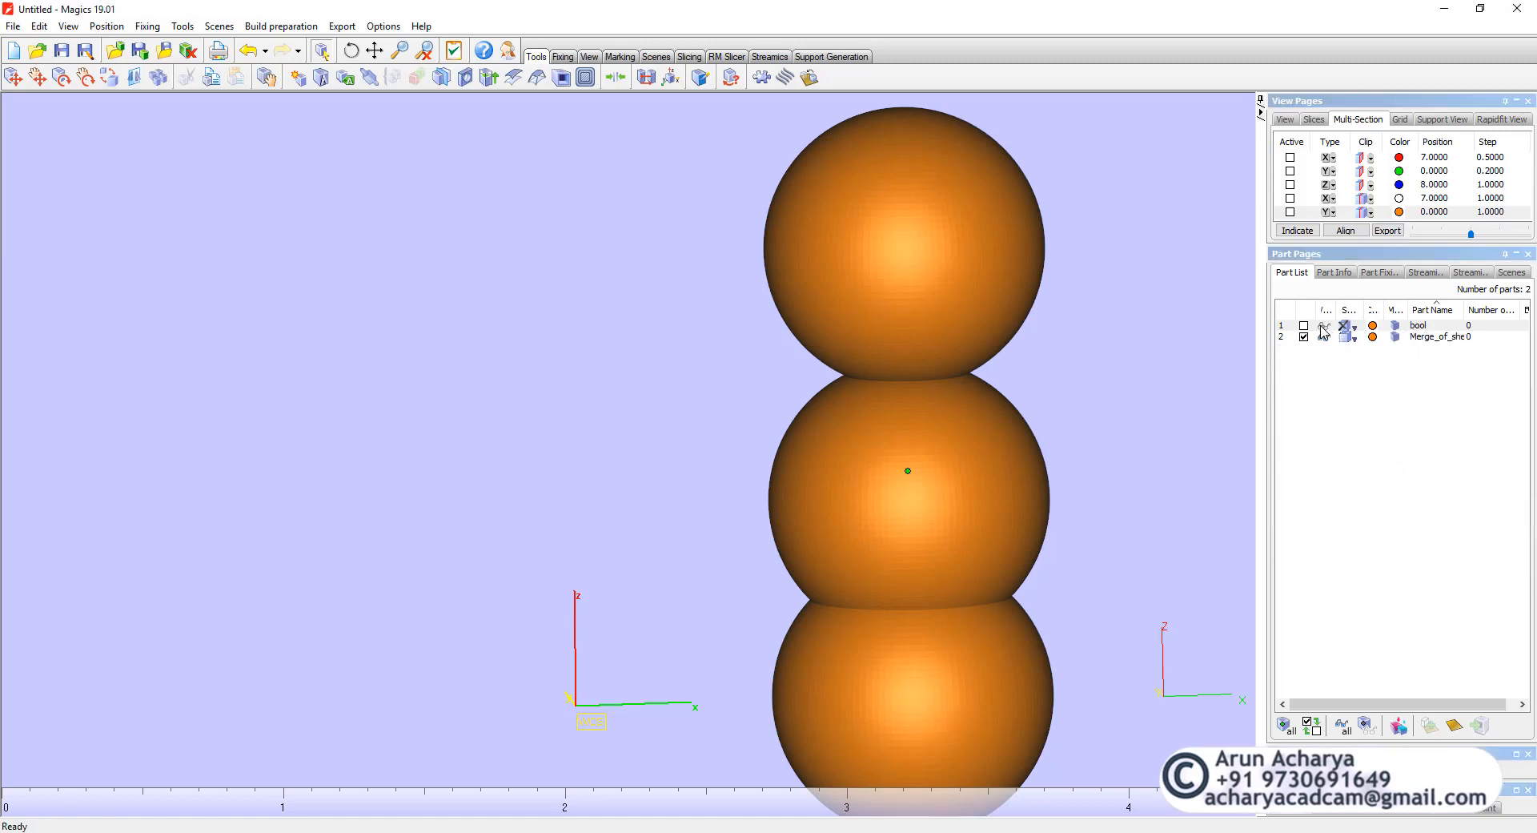
- Show the united column again and activate the Y section with the side away from the origin hidden
click(1324, 326)
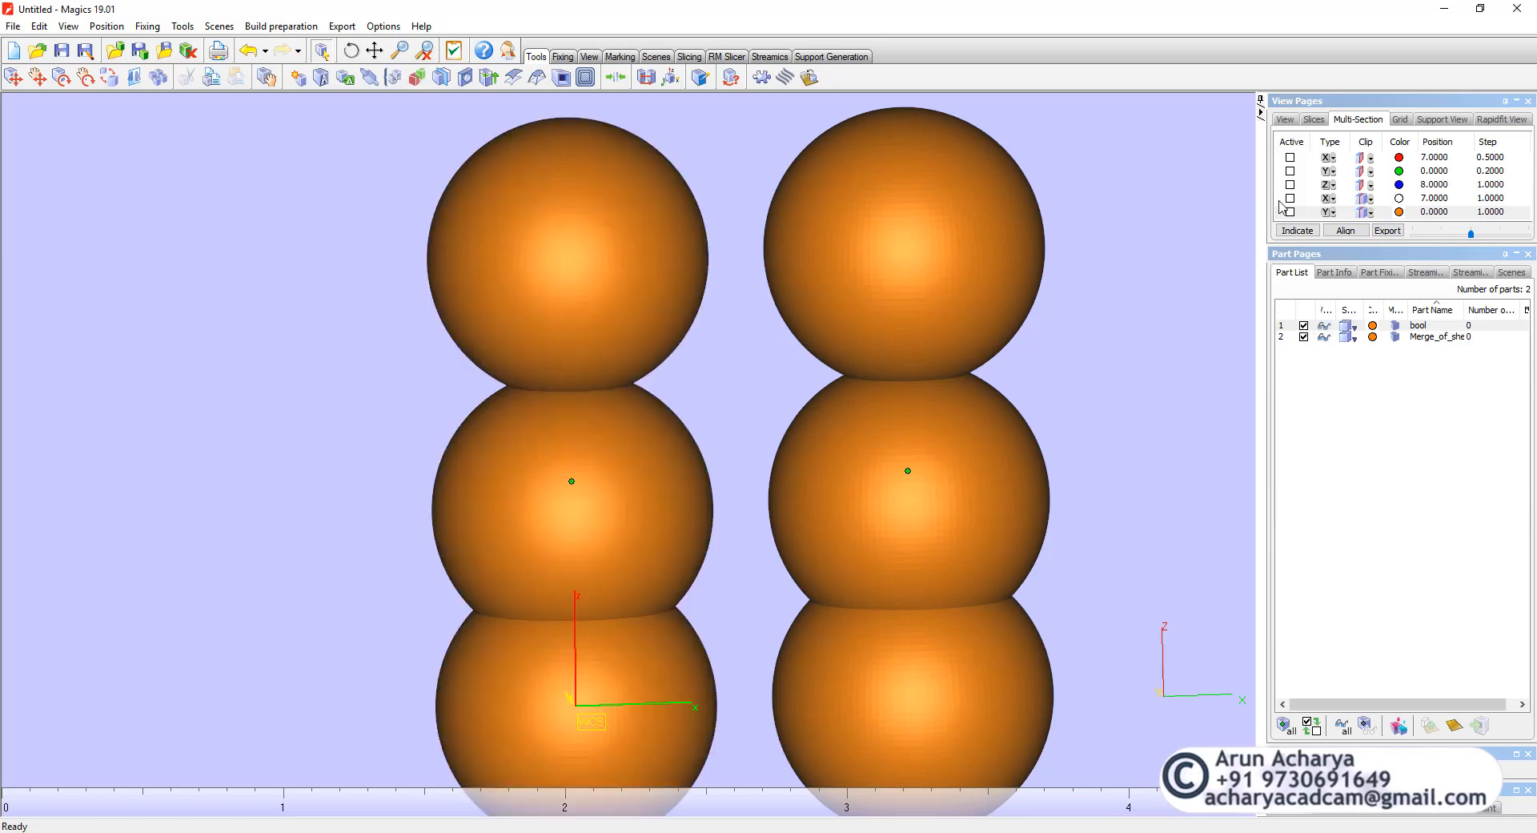
click(1333, 172)
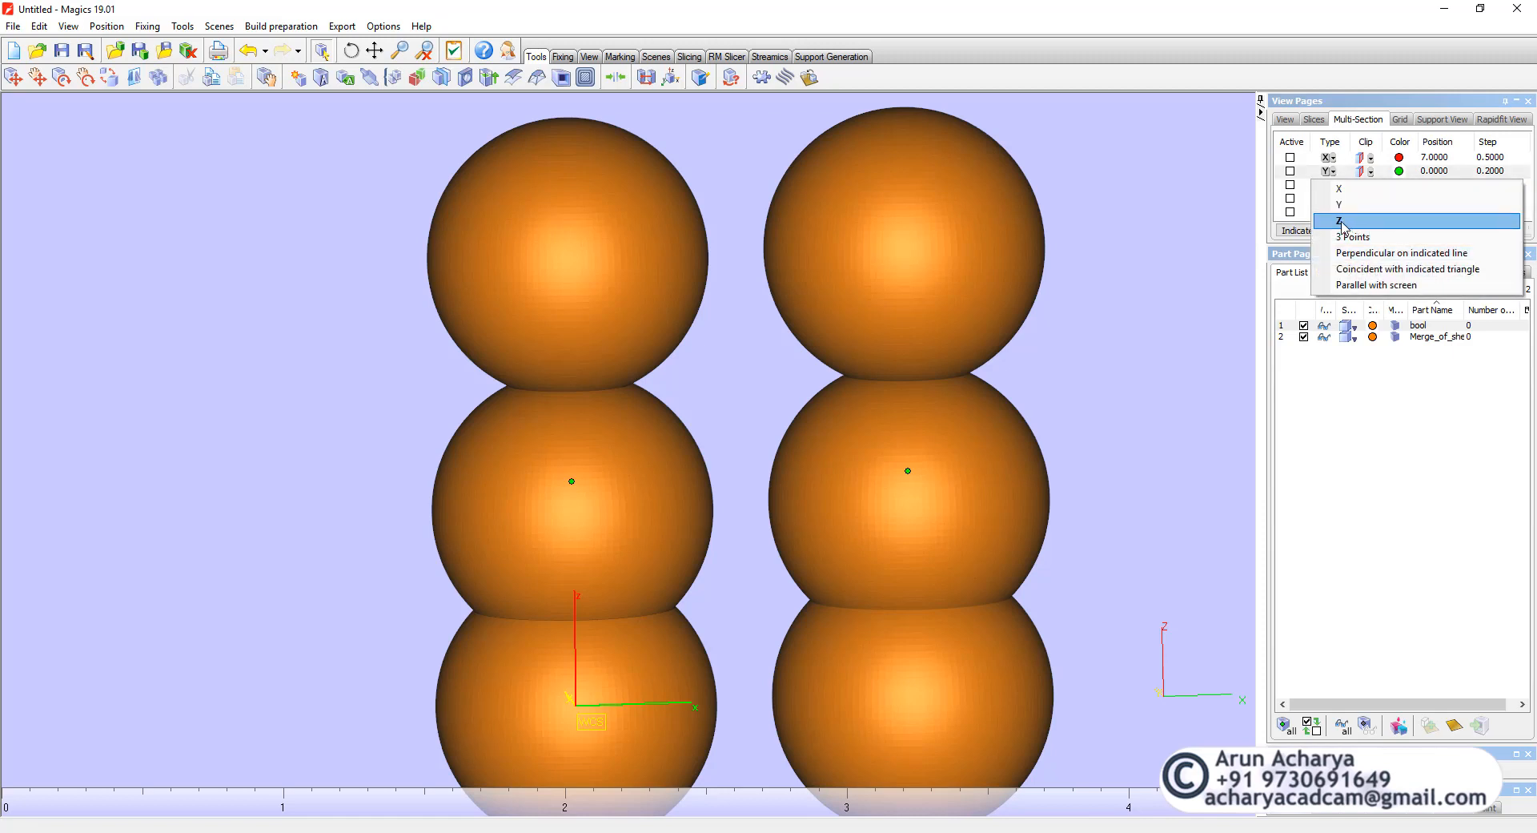
click(1372, 172)
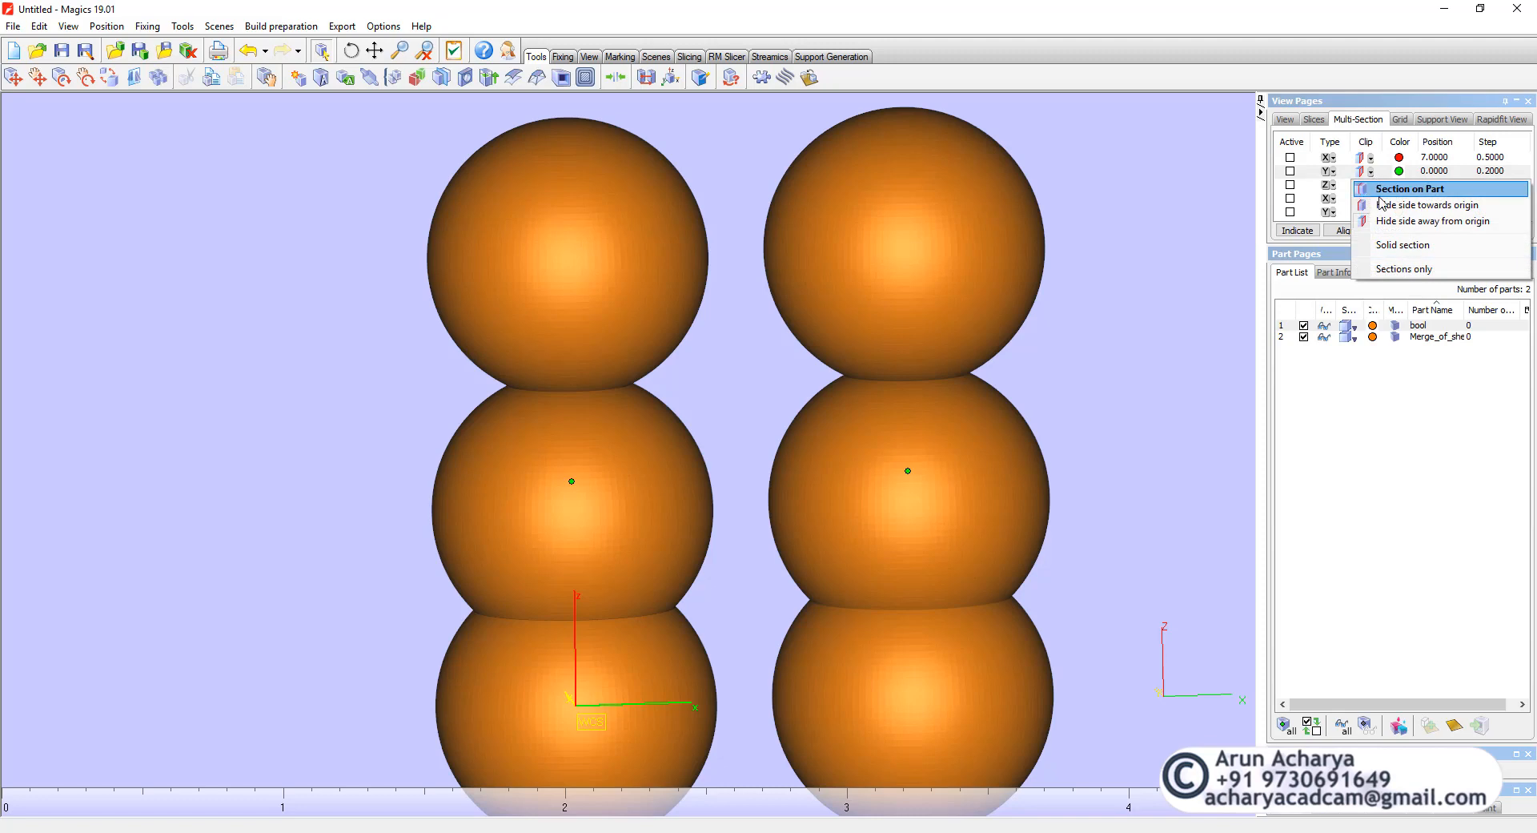
click(1384, 223)
click(1290, 172)
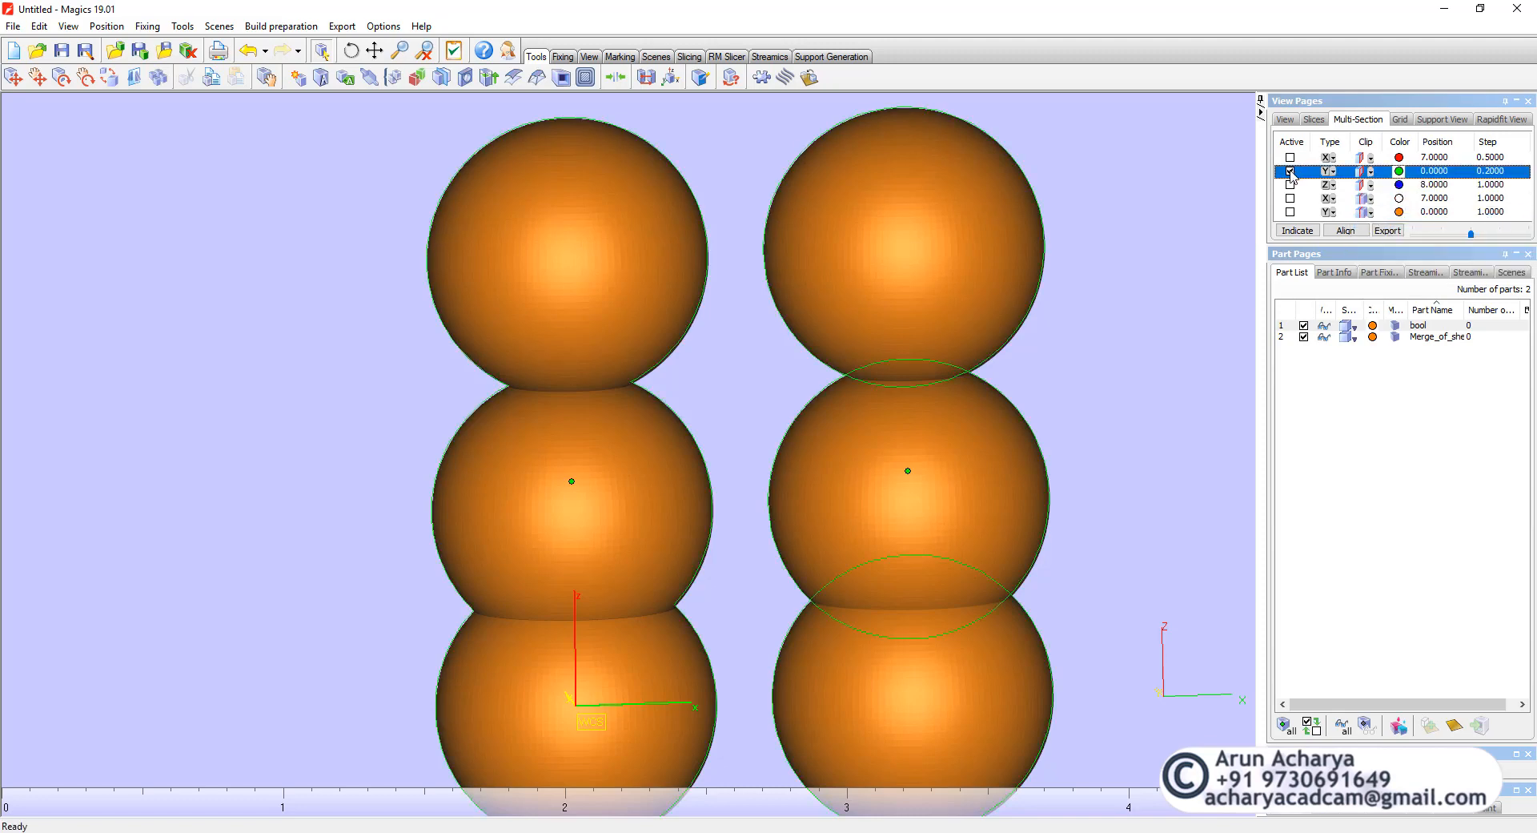
- Examine the sectioned interiors of the merged and united columns from several angles
scroll(853, 341, down, 2)
right_drag(854, 341, 629, 484)
middle_drag(629, 484, 835, 465)
right_drag(838, 463, 693, 325)
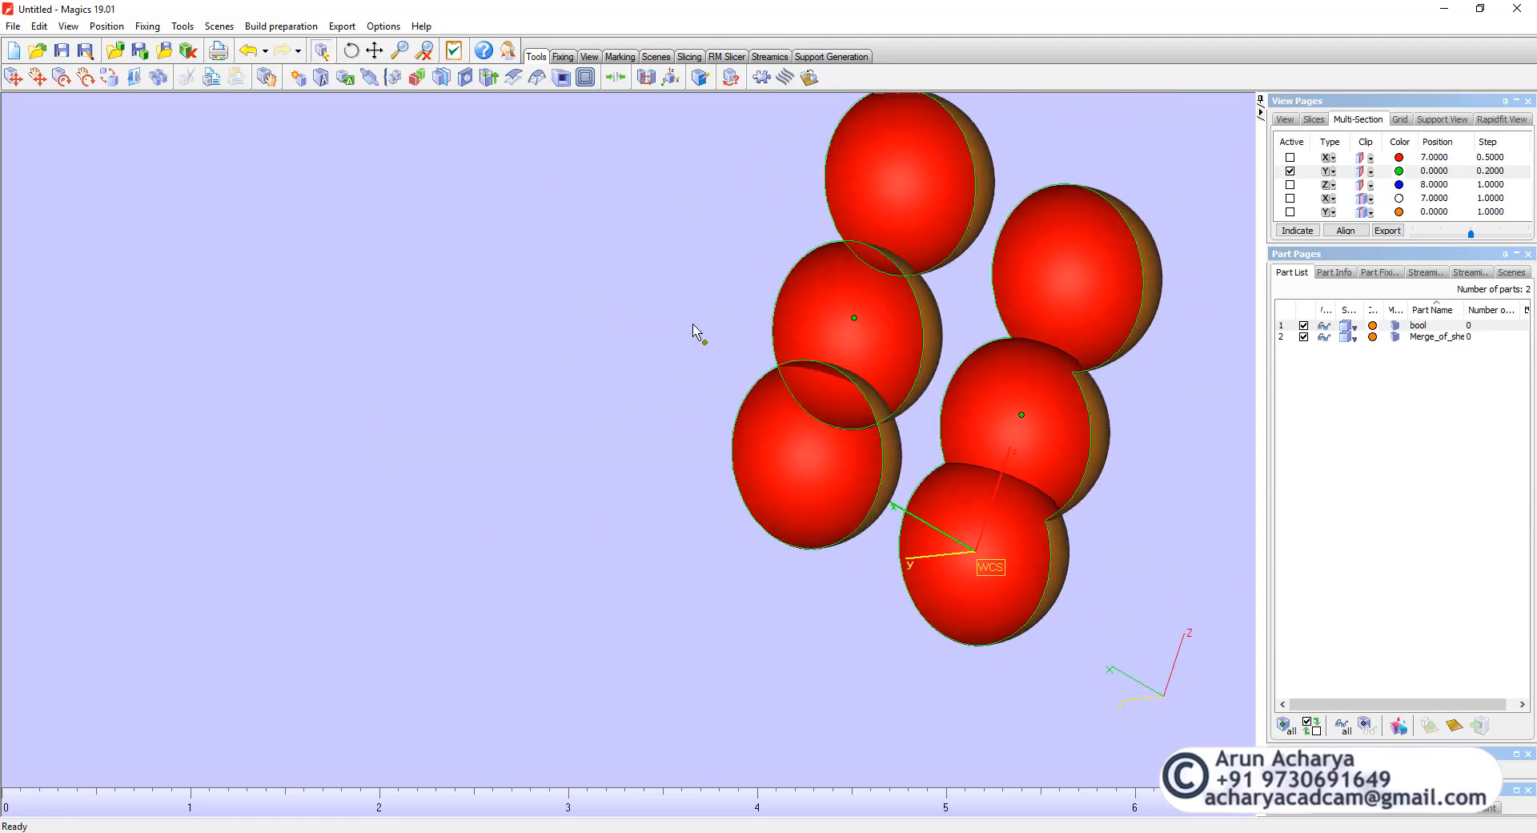
middle_drag(721, 337, 472, 388)
right_drag(695, 385, 724, 490)
scroll(685, 451, up, 3)
mouse_move(632, 456)
right_down()
mouse_move(635, 360)
mouse_move(584, 343)
mouse_move(597, 495)
mouse_move(590, 446)
mouse_move(635, 419)
mouse_move(556, 456)
mouse_move(615, 527)
mouse_move(603, 470)
mouse_move(617, 429)
mouse_move(616, 466)
right_up()
scroll(570, 322, up, 3)
scroll(573, 319, down, 5)
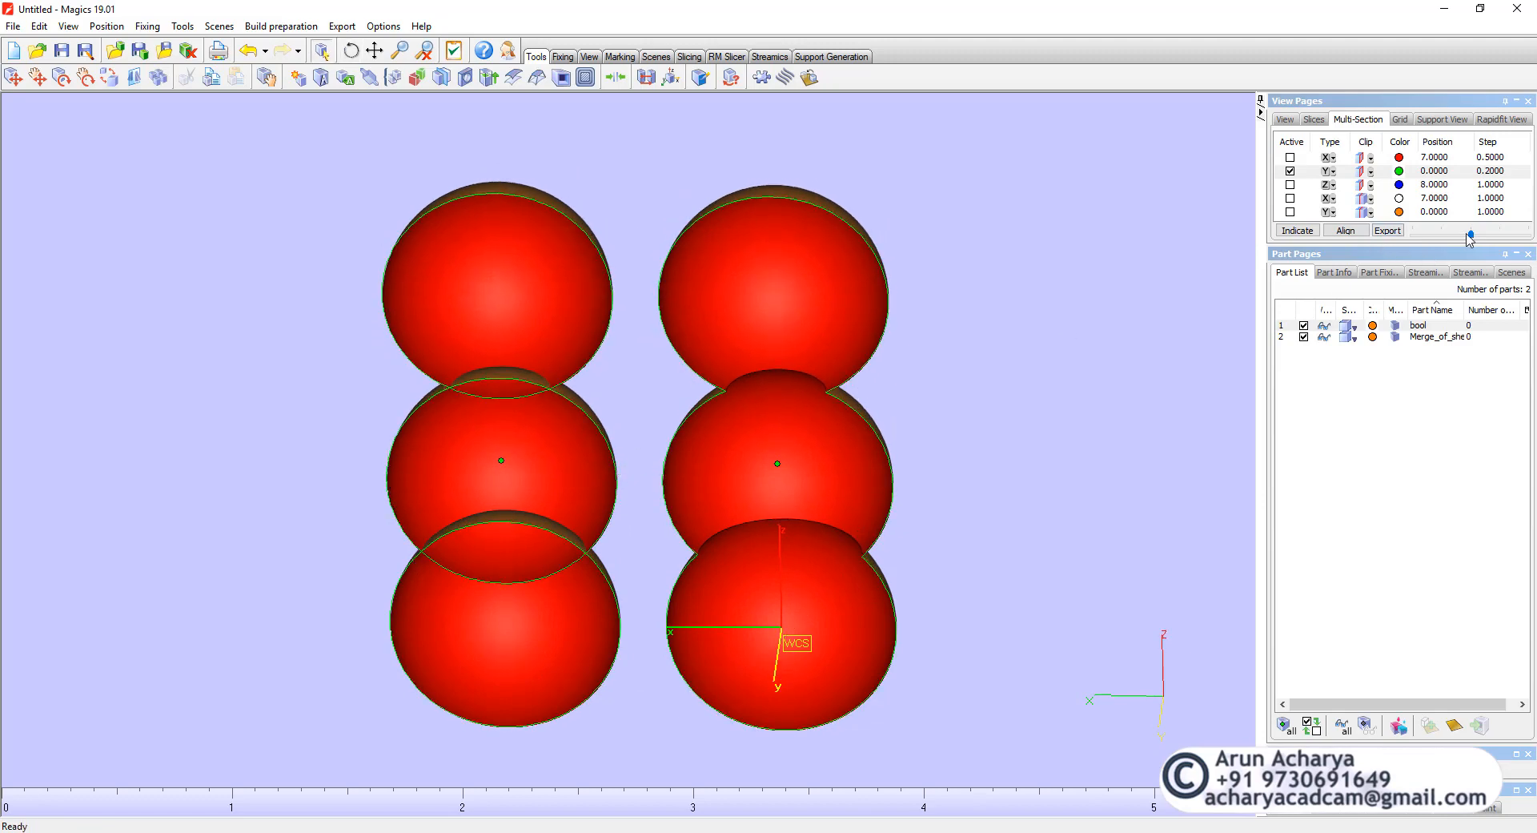
- Compare the cuts through both columns with the Y section at position 0.9, and switch the section off
mouse_move(1471, 234)
mouse_down()
mouse_move(1437, 236)
mouse_move(1481, 236)
mouse_up()
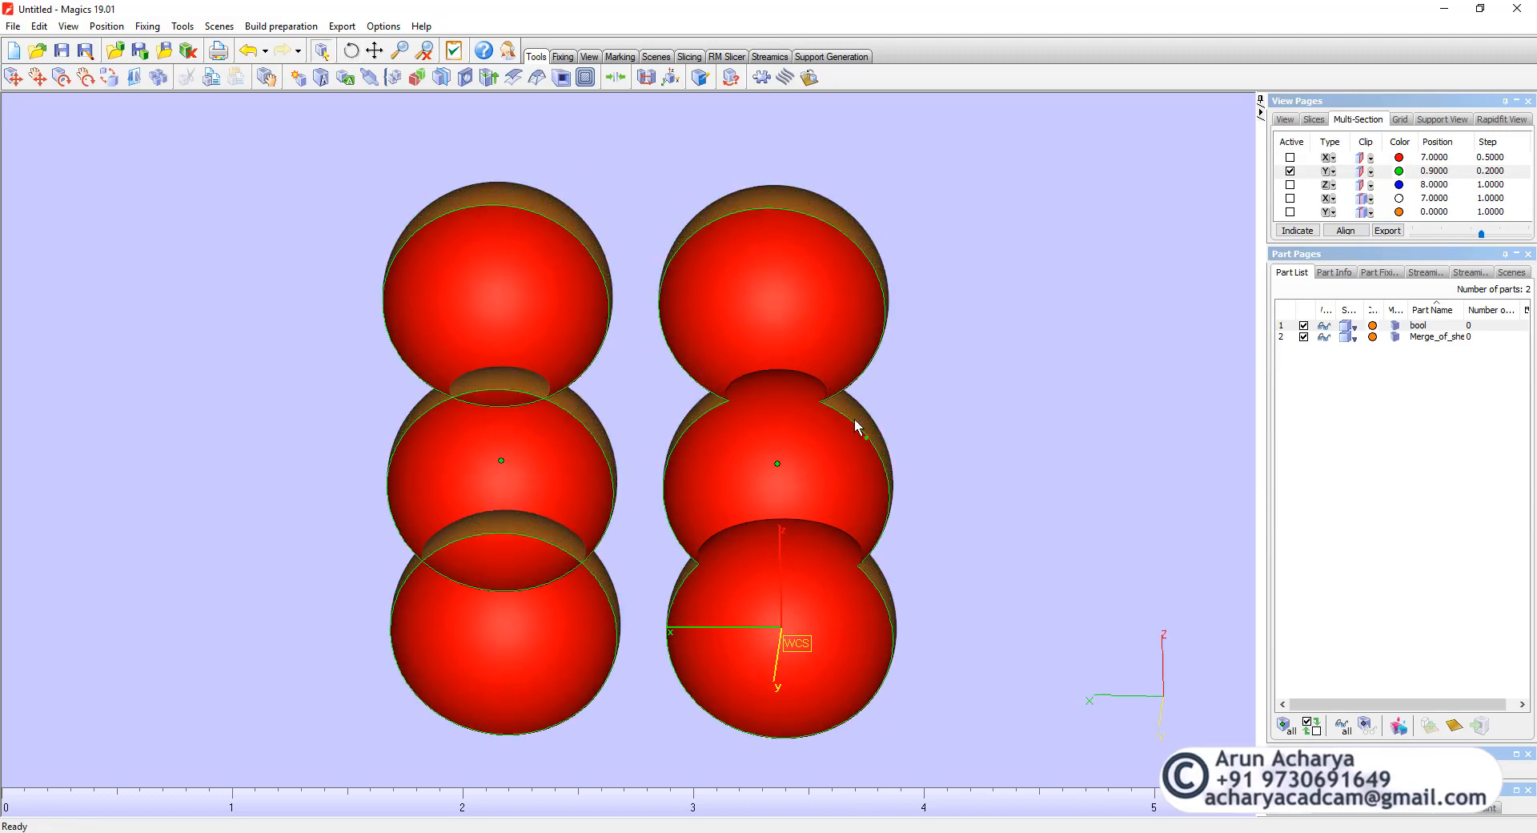
right_drag(539, 398, 542, 483)
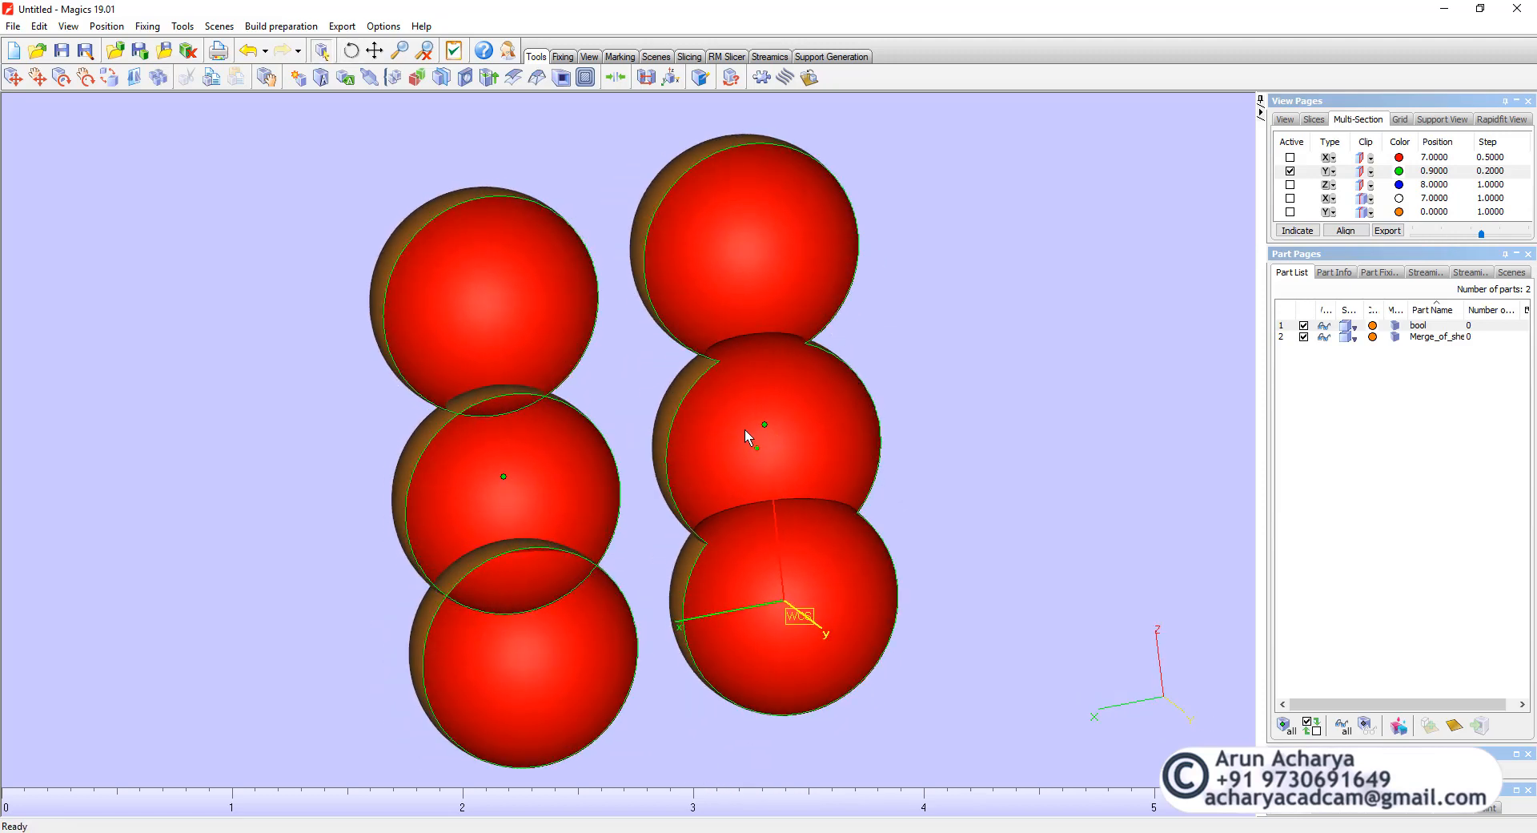
right_drag(744, 429, 584, 256)
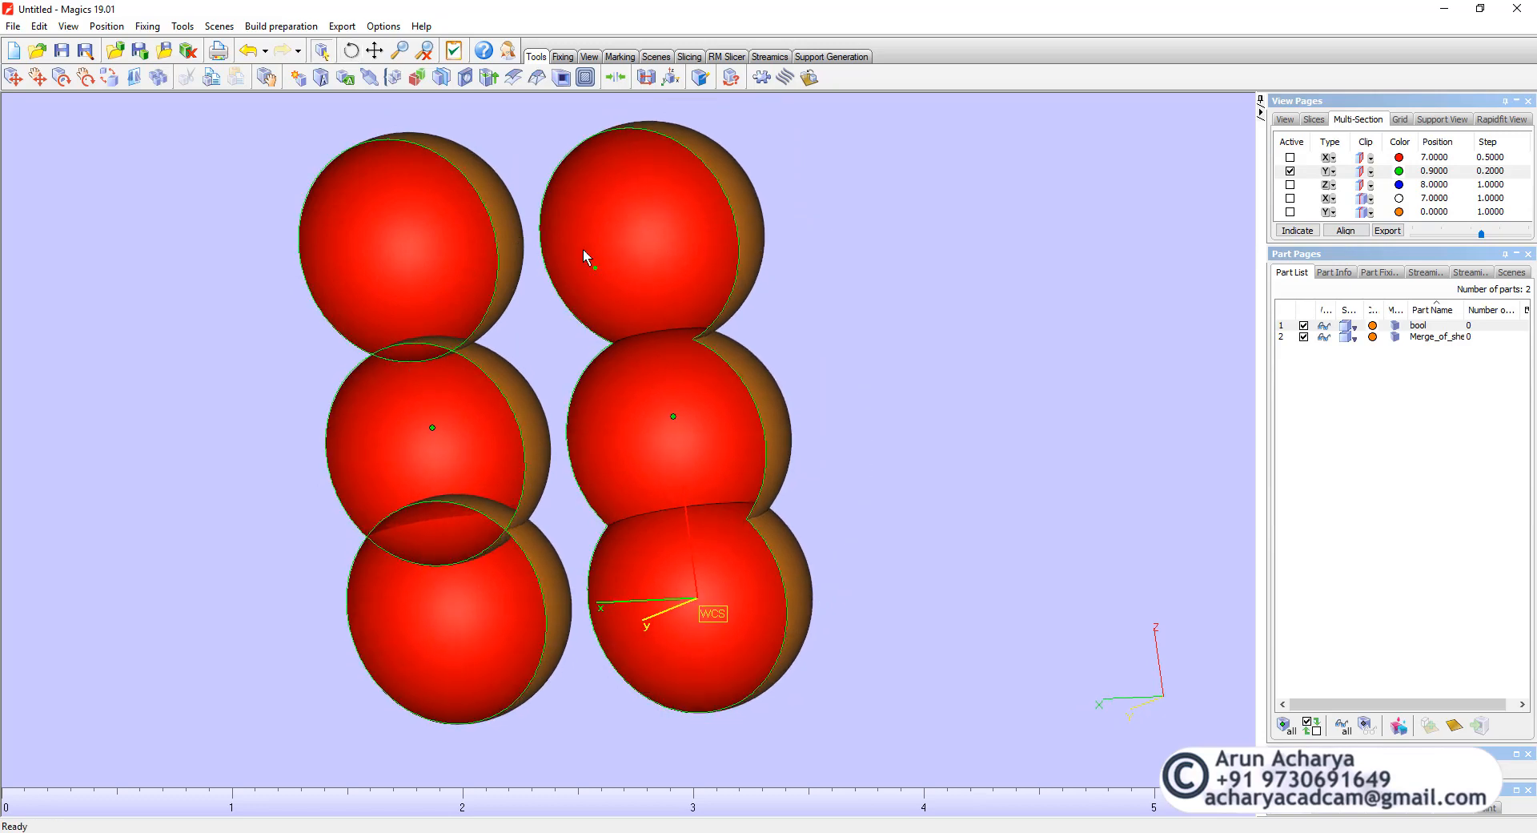
right_drag(665, 421, 889, 477)
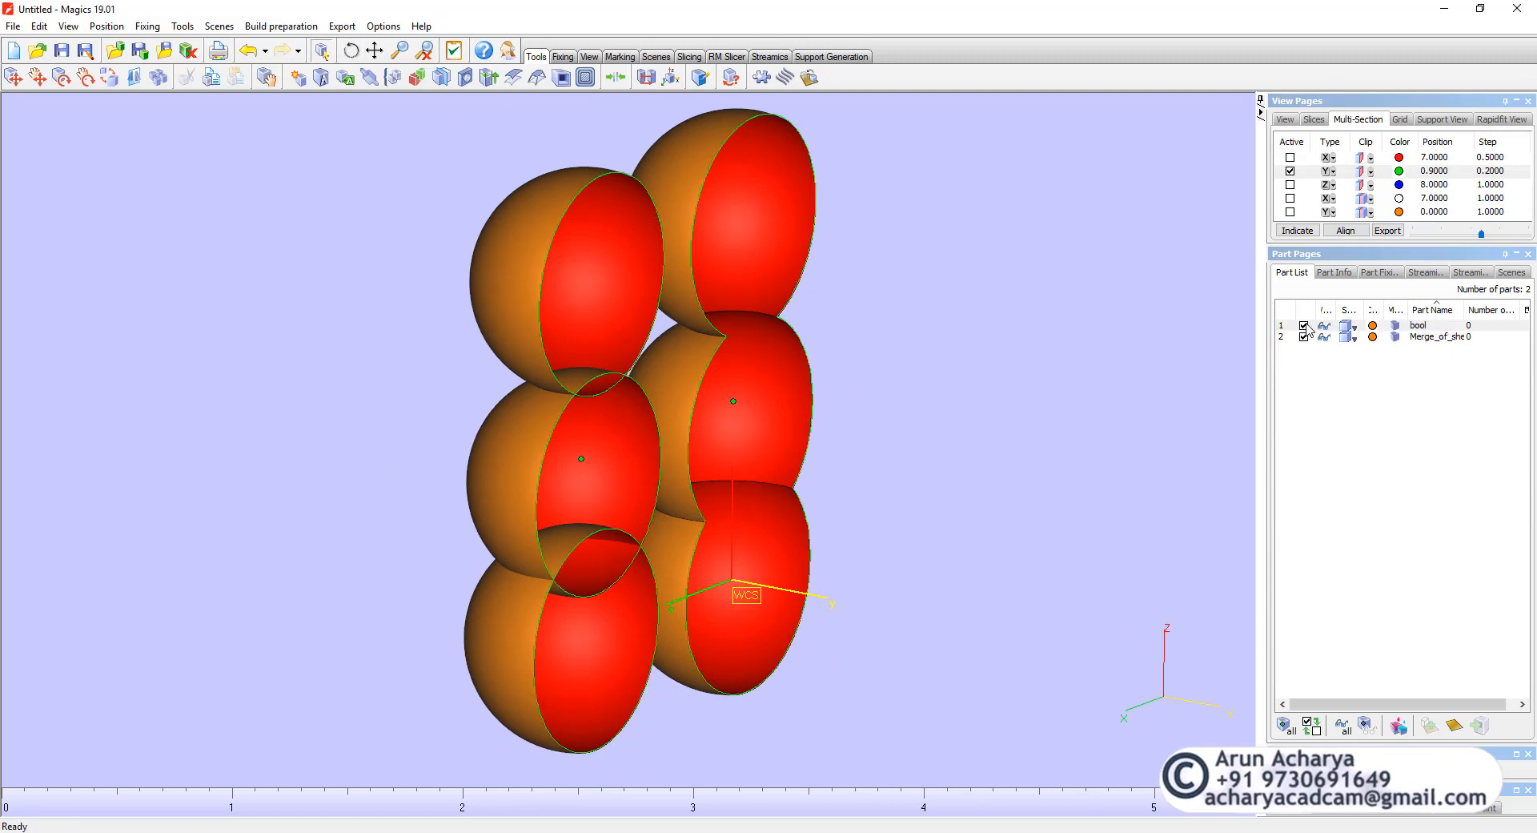
click(1290, 171)
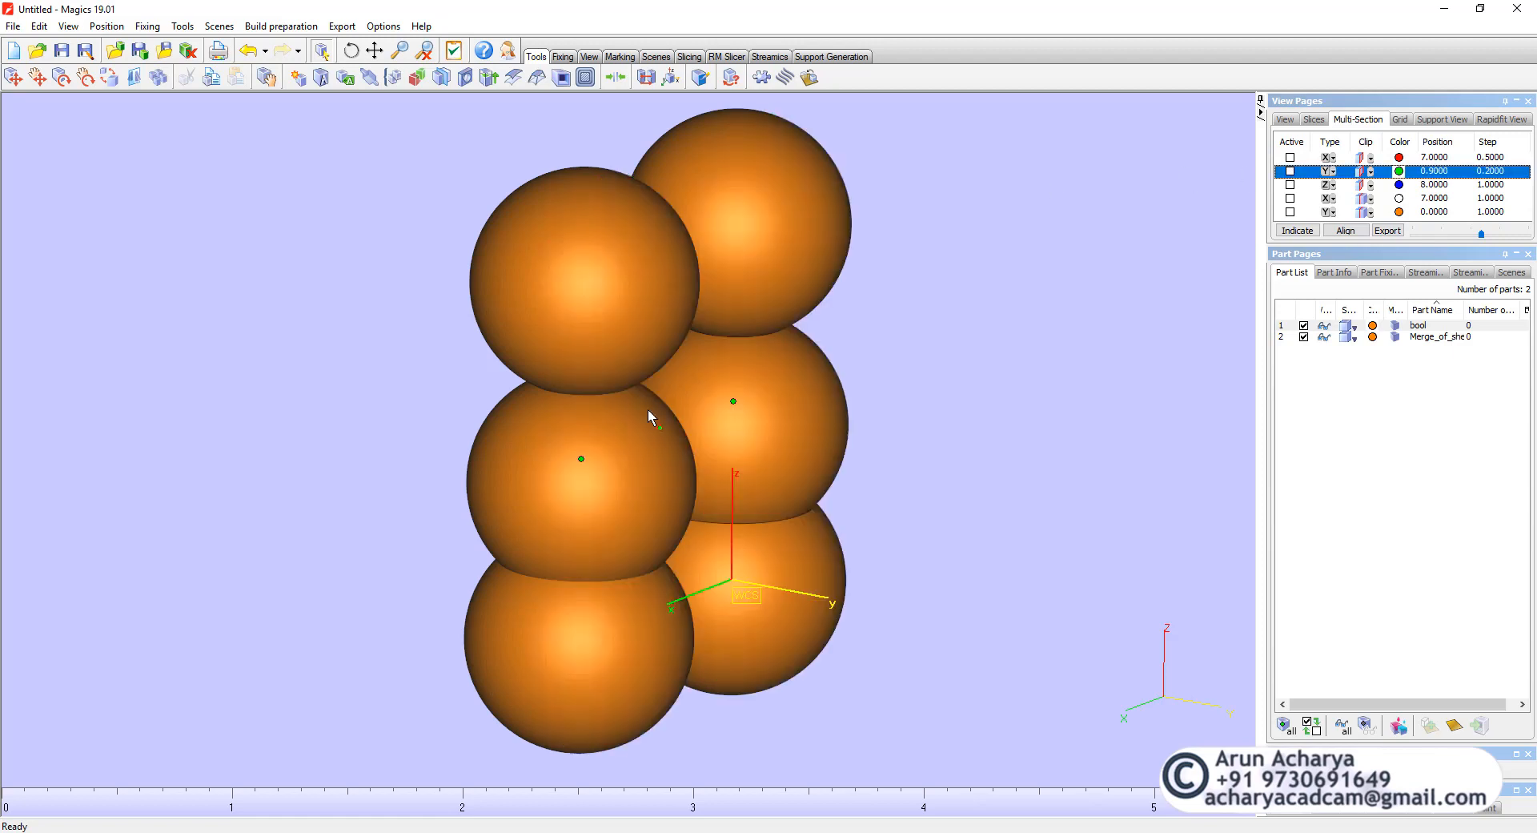
- Hide the united column and split the merged column of spheres into separate parts, one per shell
click(737, 393)
right_drag(977, 426, 935, 412)
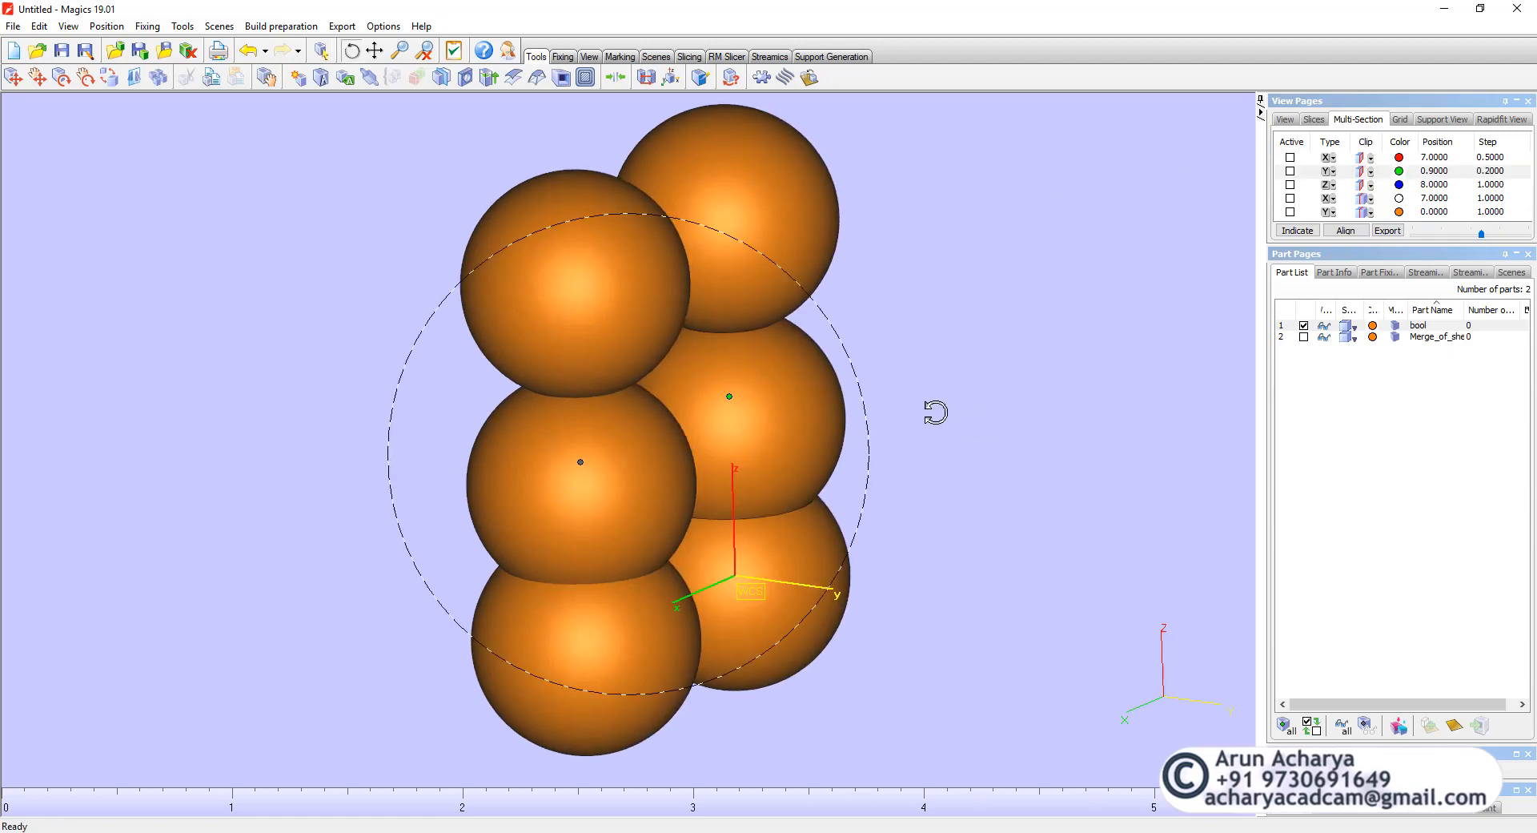
click(1327, 326)
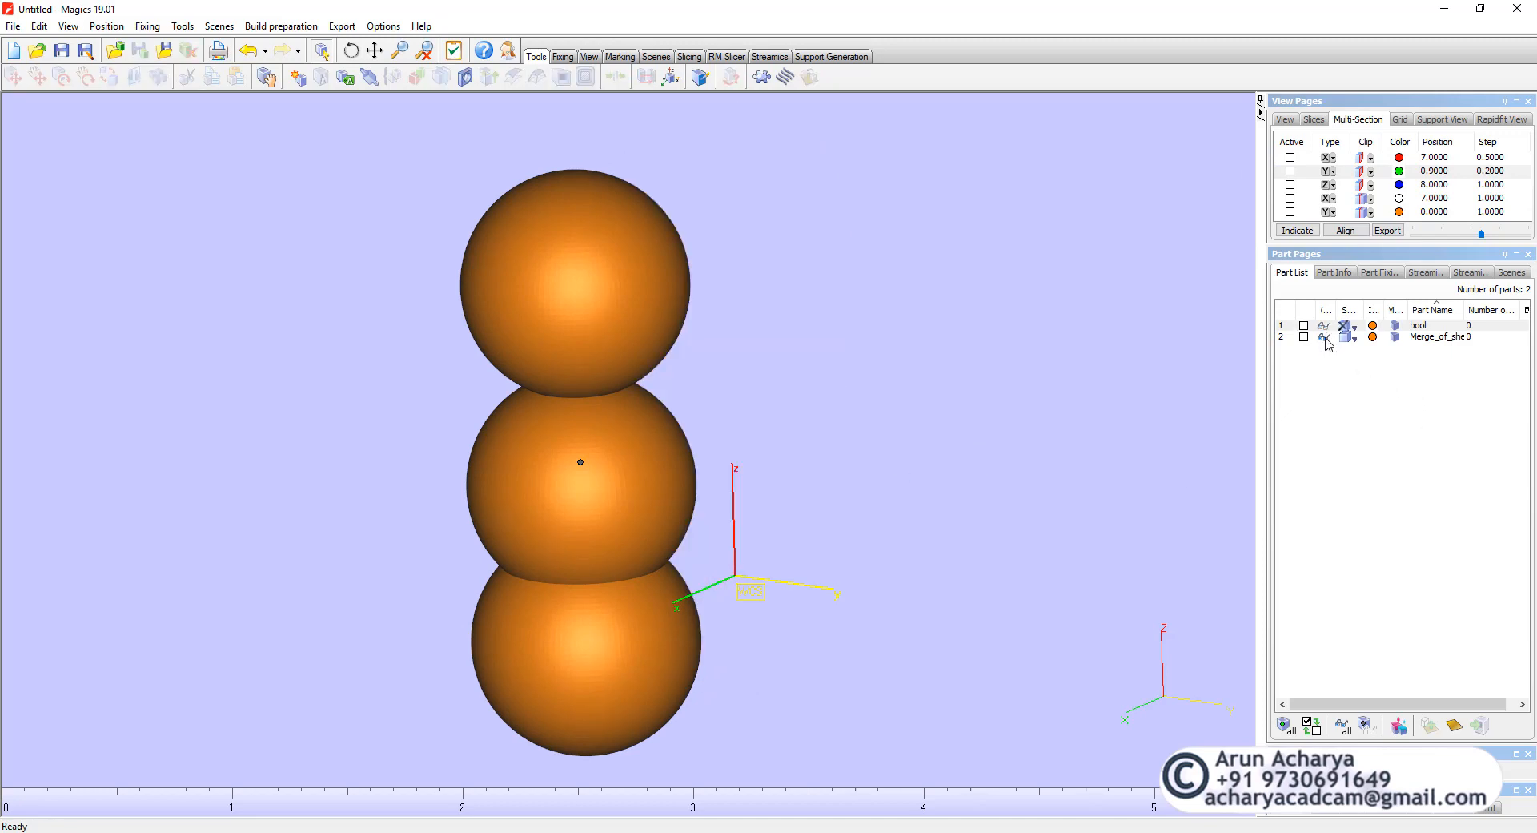
click(1325, 337)
click(1320, 337)
click(1304, 337)
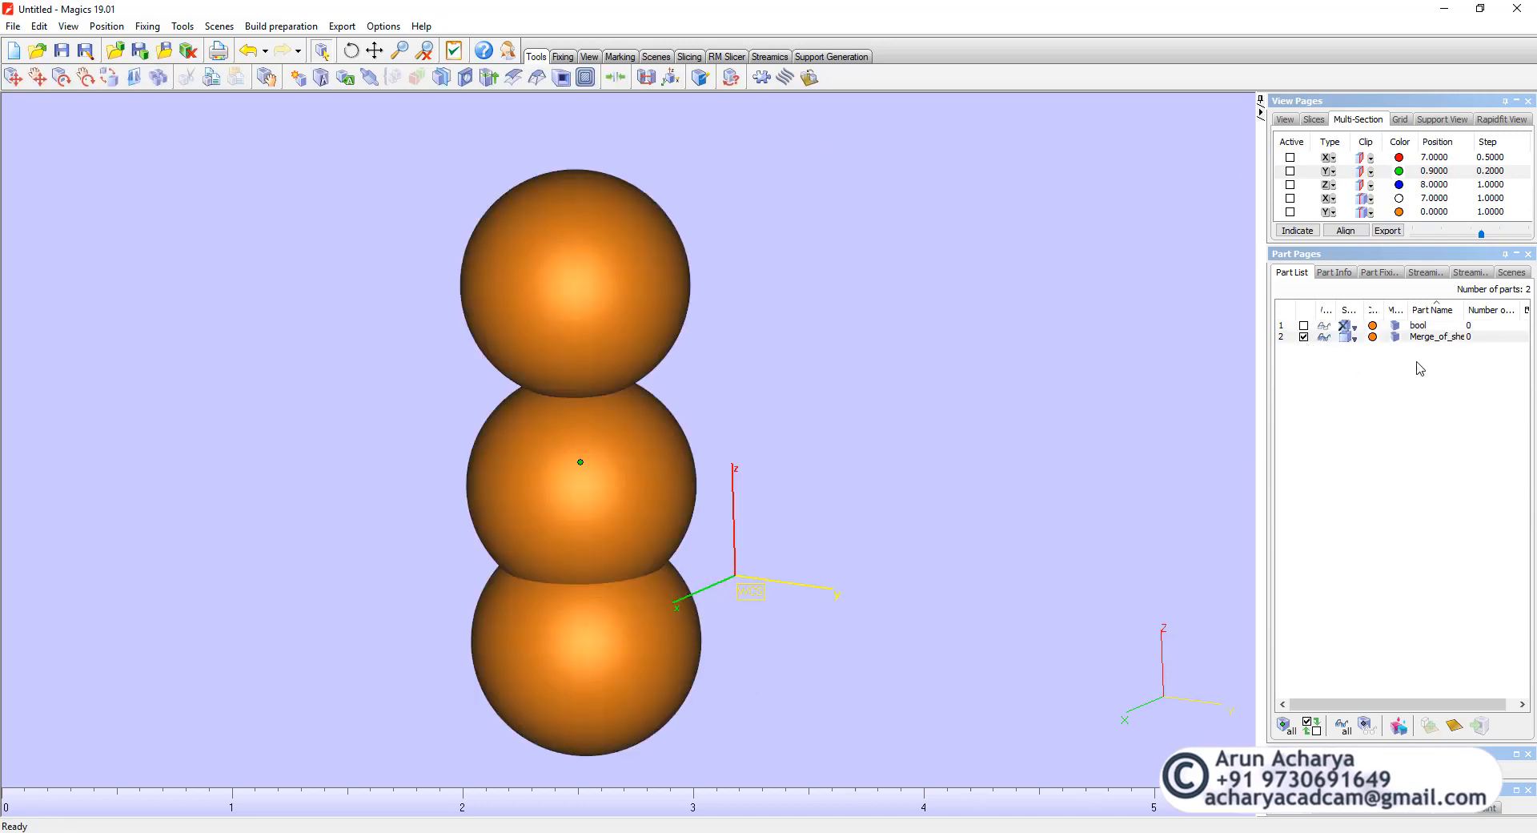
right_click(1433, 337)
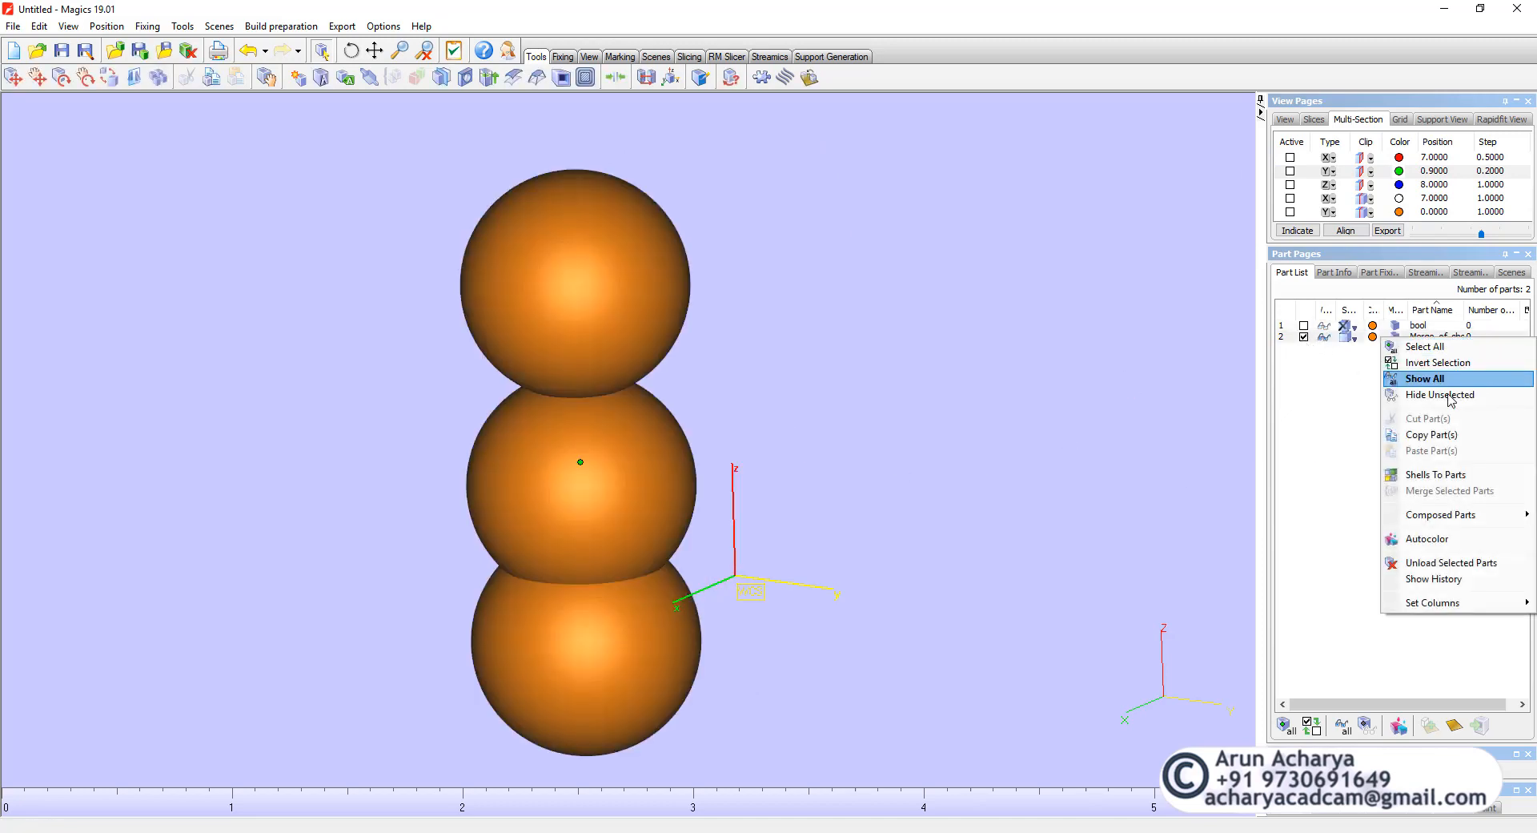
click(1446, 476)
- Select only the upper two spheres of the split column and open the Boolean settings to examine their red and green colouring
right_drag(773, 448, 592, 459)
drag(273, 207, 617, 344)
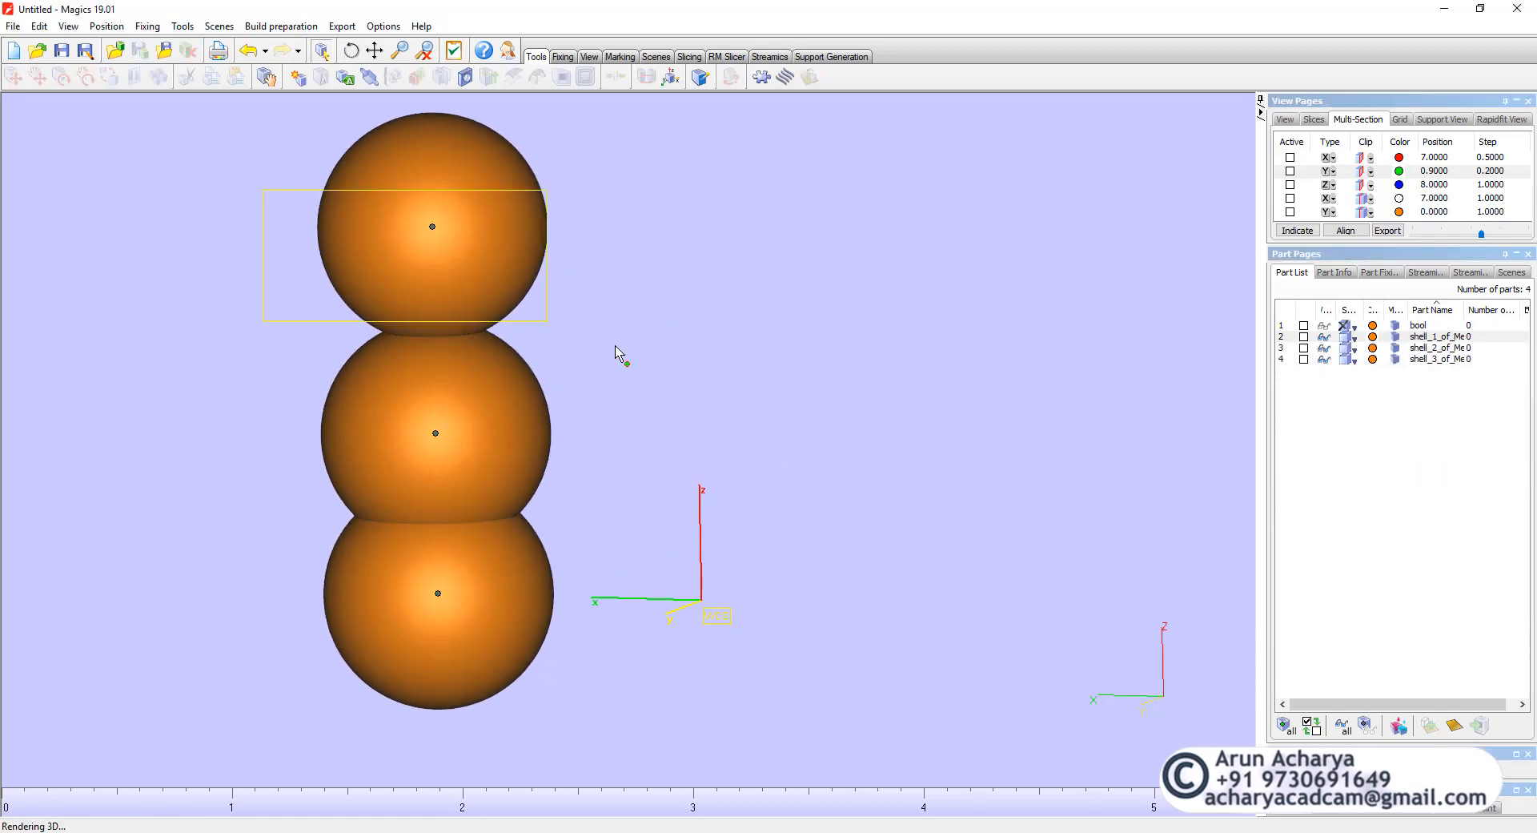
scroll(654, 398, down, 2)
scroll(654, 398, up, 3)
scroll(765, 436, down, 2)
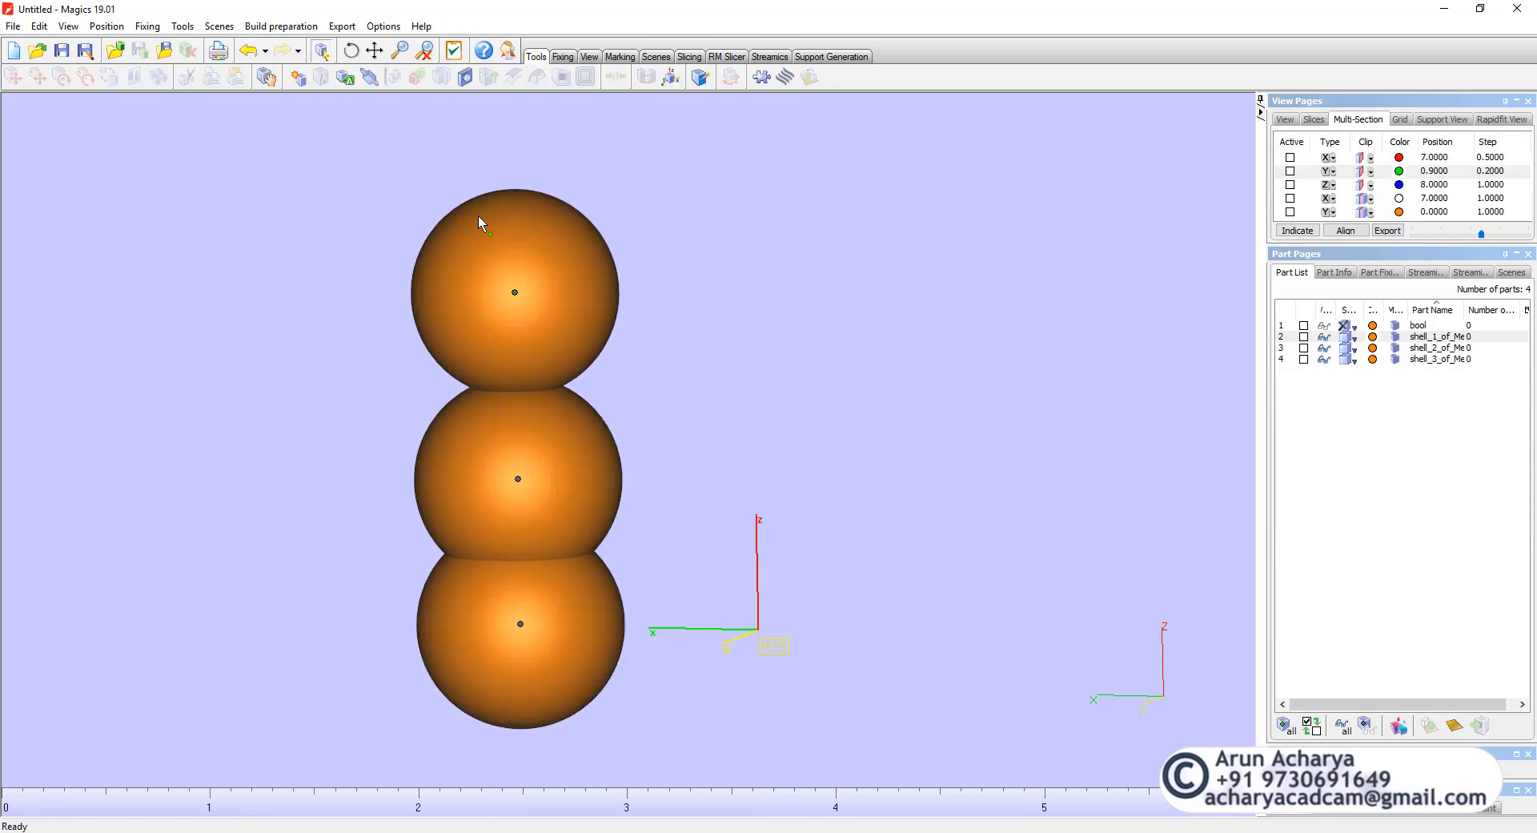
drag(478, 214, 574, 497)
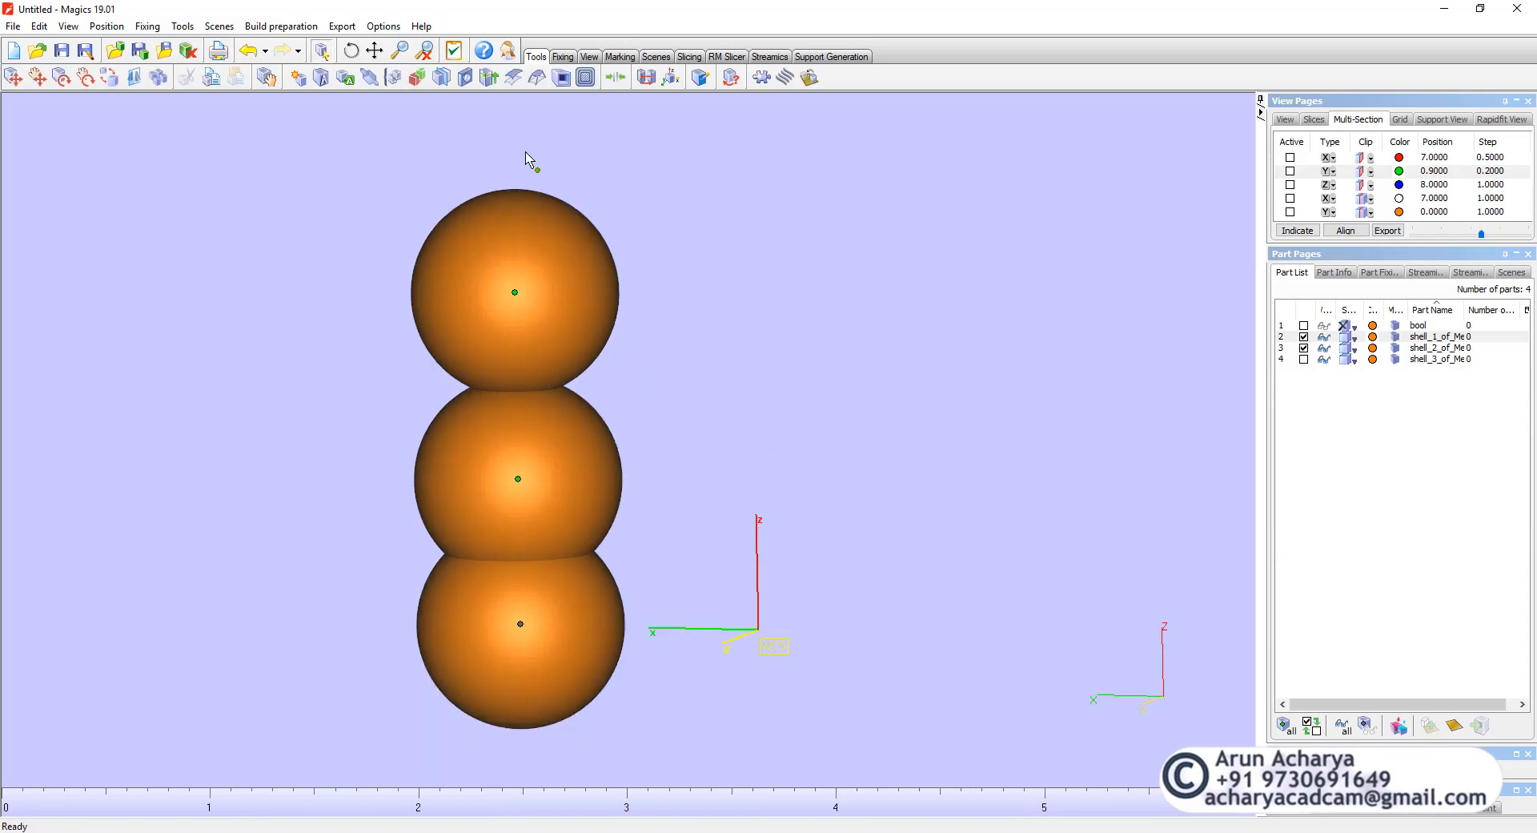
click(416, 77)
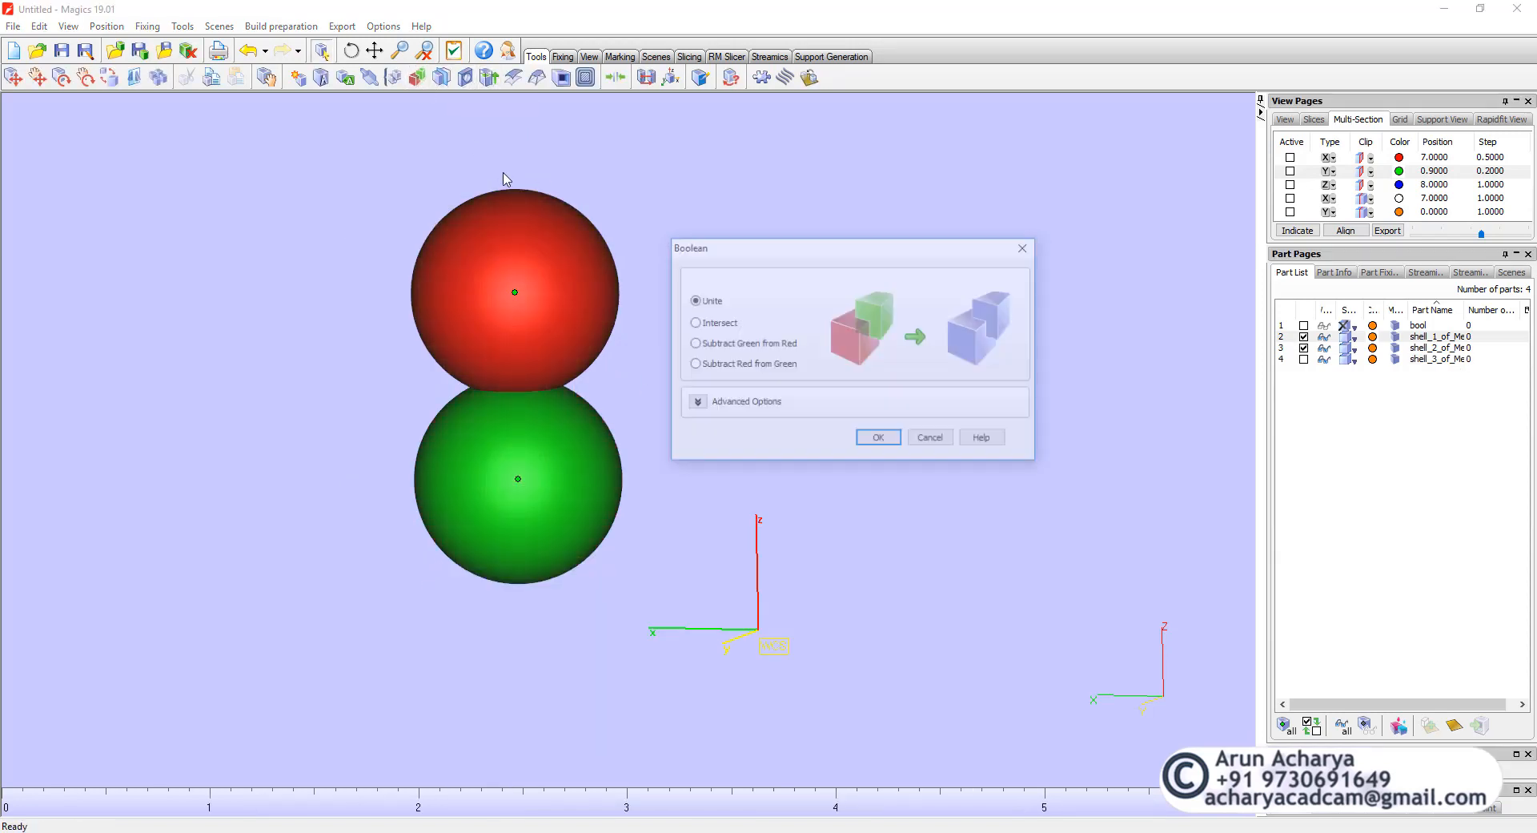
drag(758, 250, 784, 230)
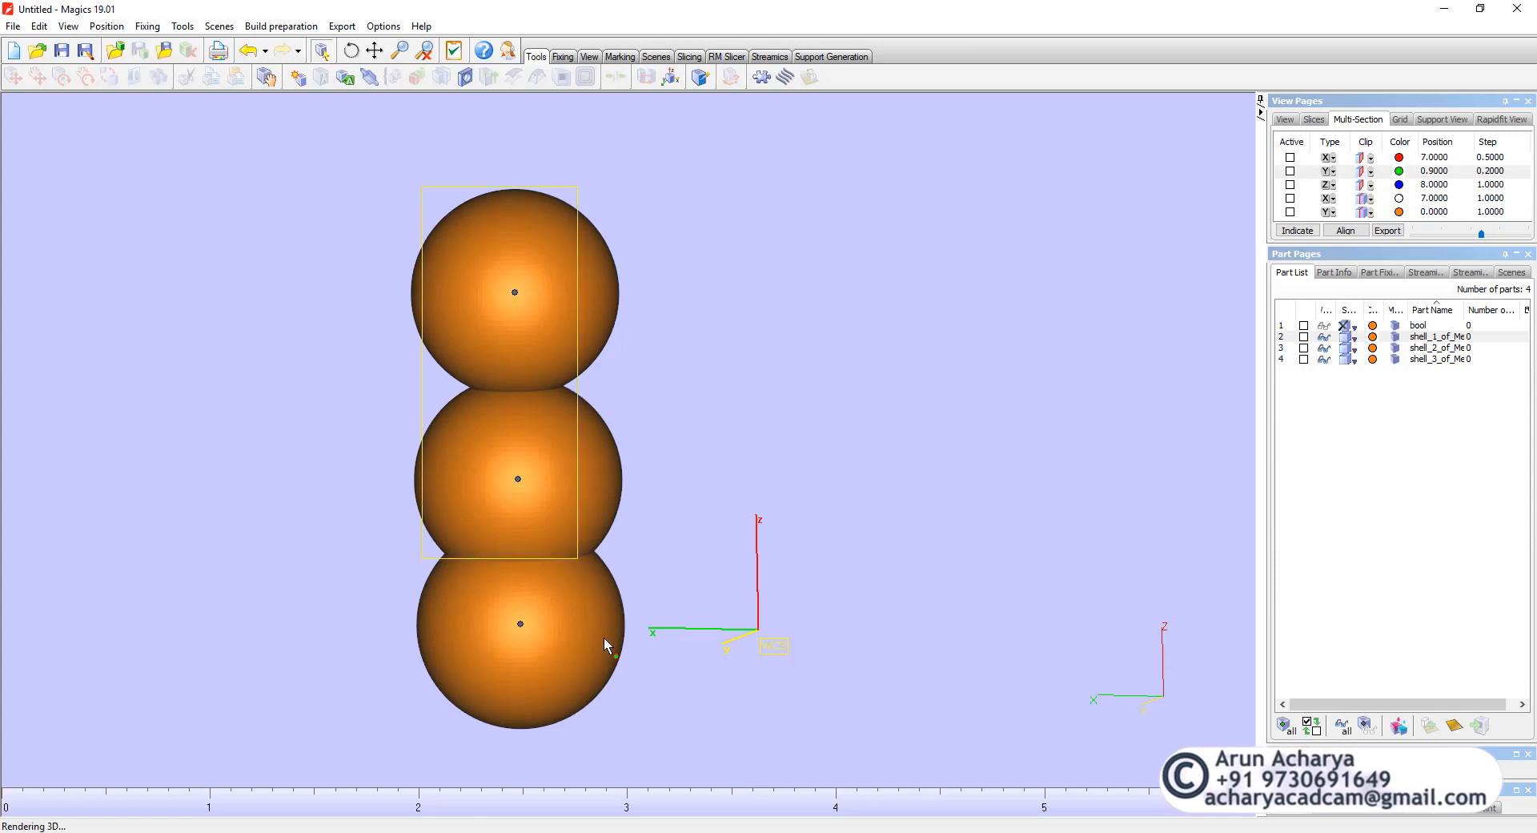
- Check the Boolean options offered with all three spheres of the column selected, and cancel the operation
click(559, 604)
click(417, 77)
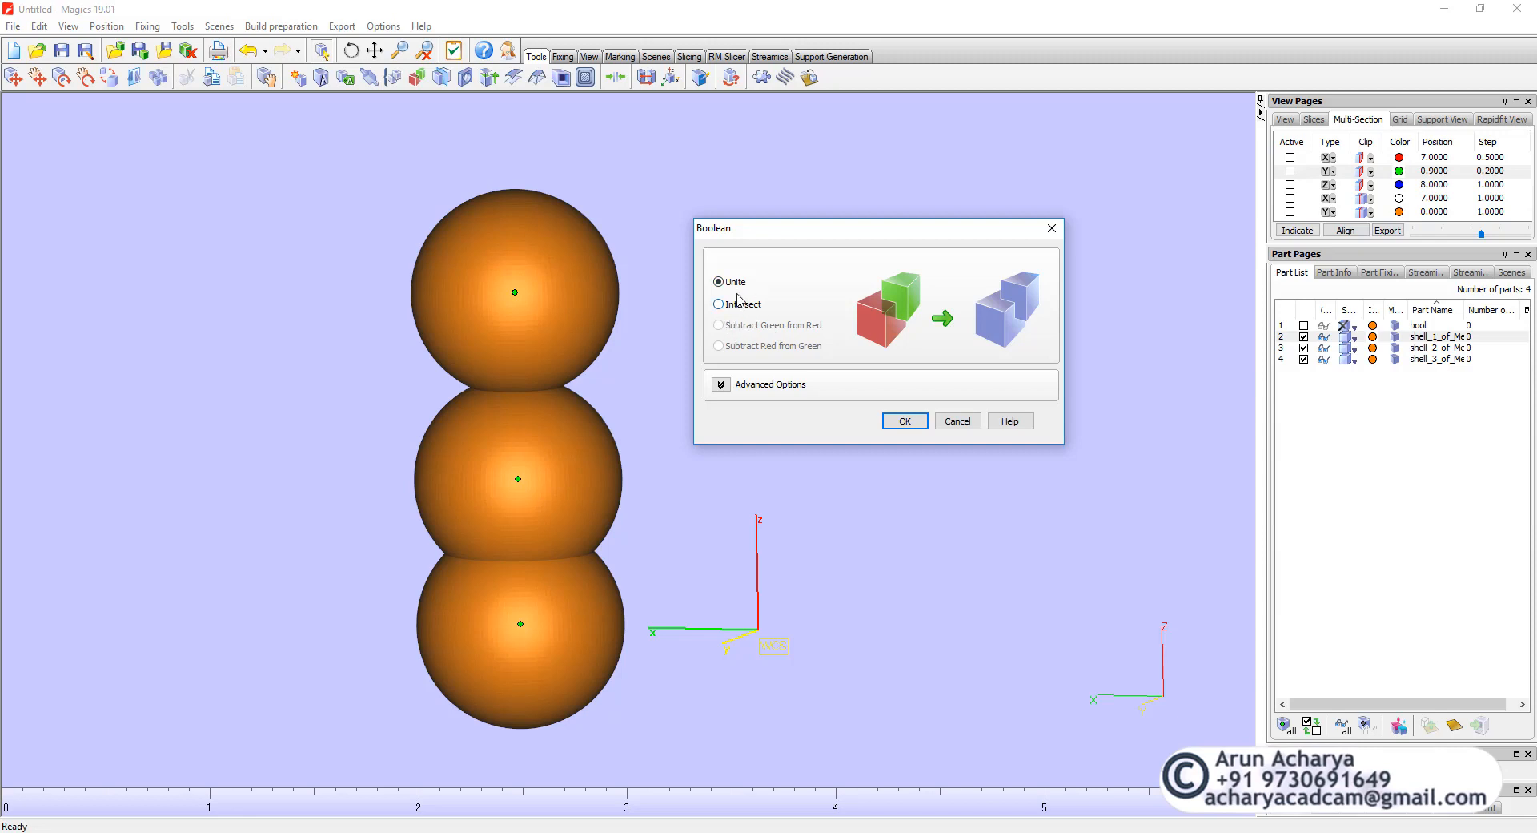
click(955, 421)
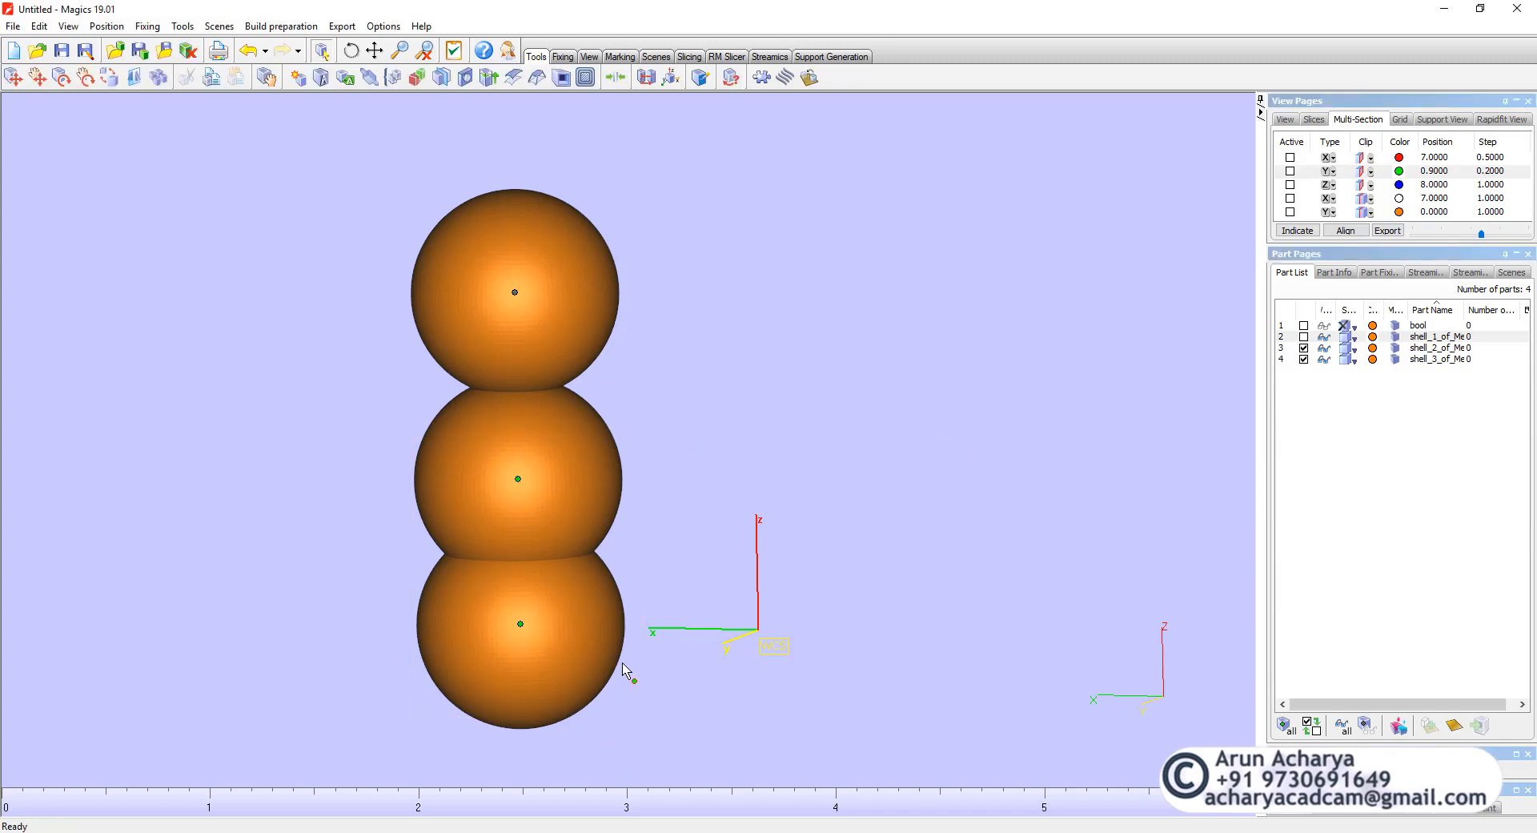
- Subtract the green bottom sphere from the red middle sphere with Boolean, without saving the original parts
click(417, 77)
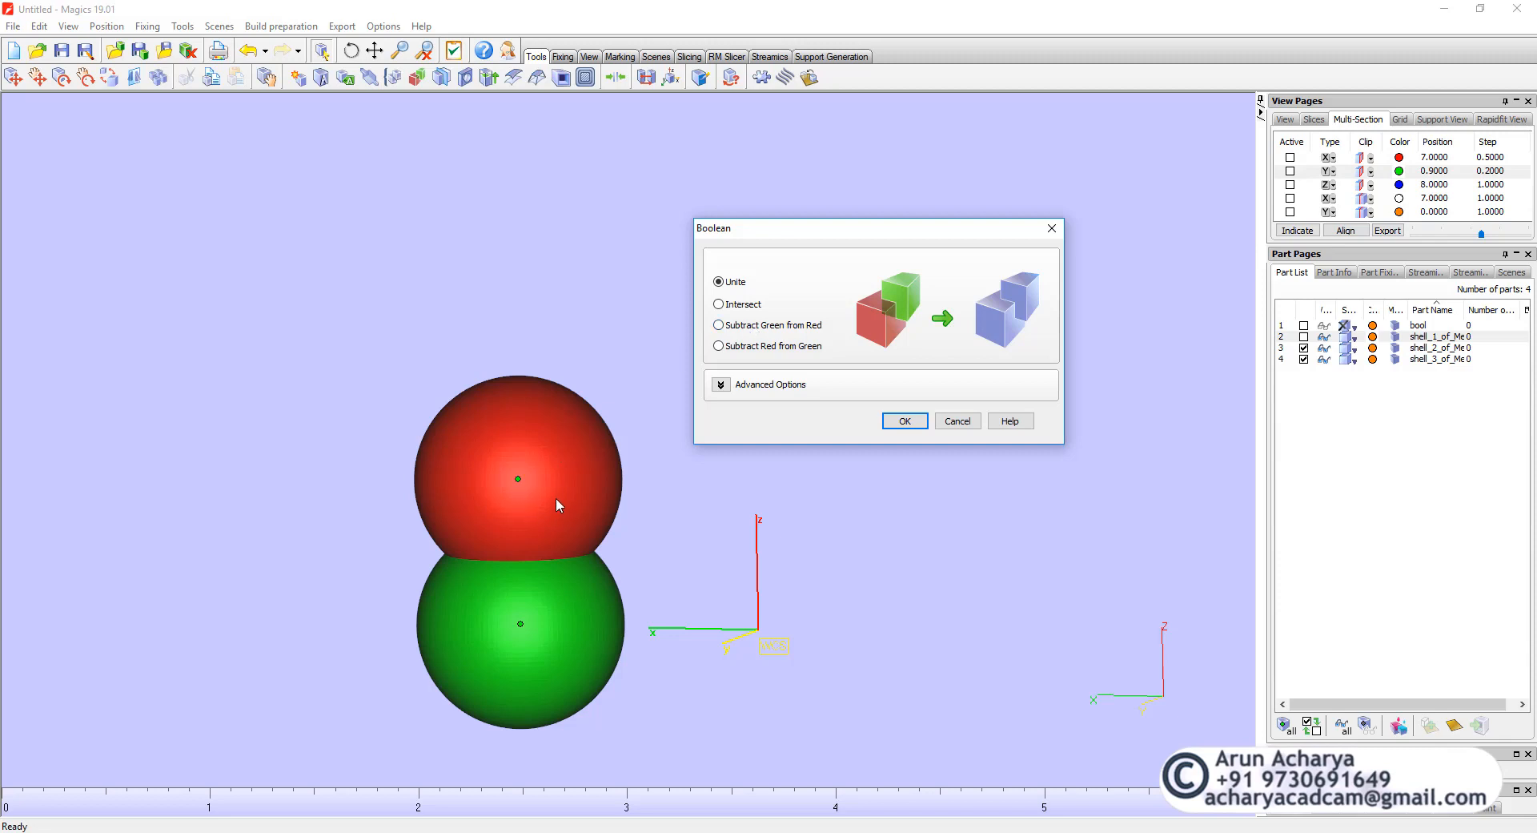
drag(825, 234, 803, 244)
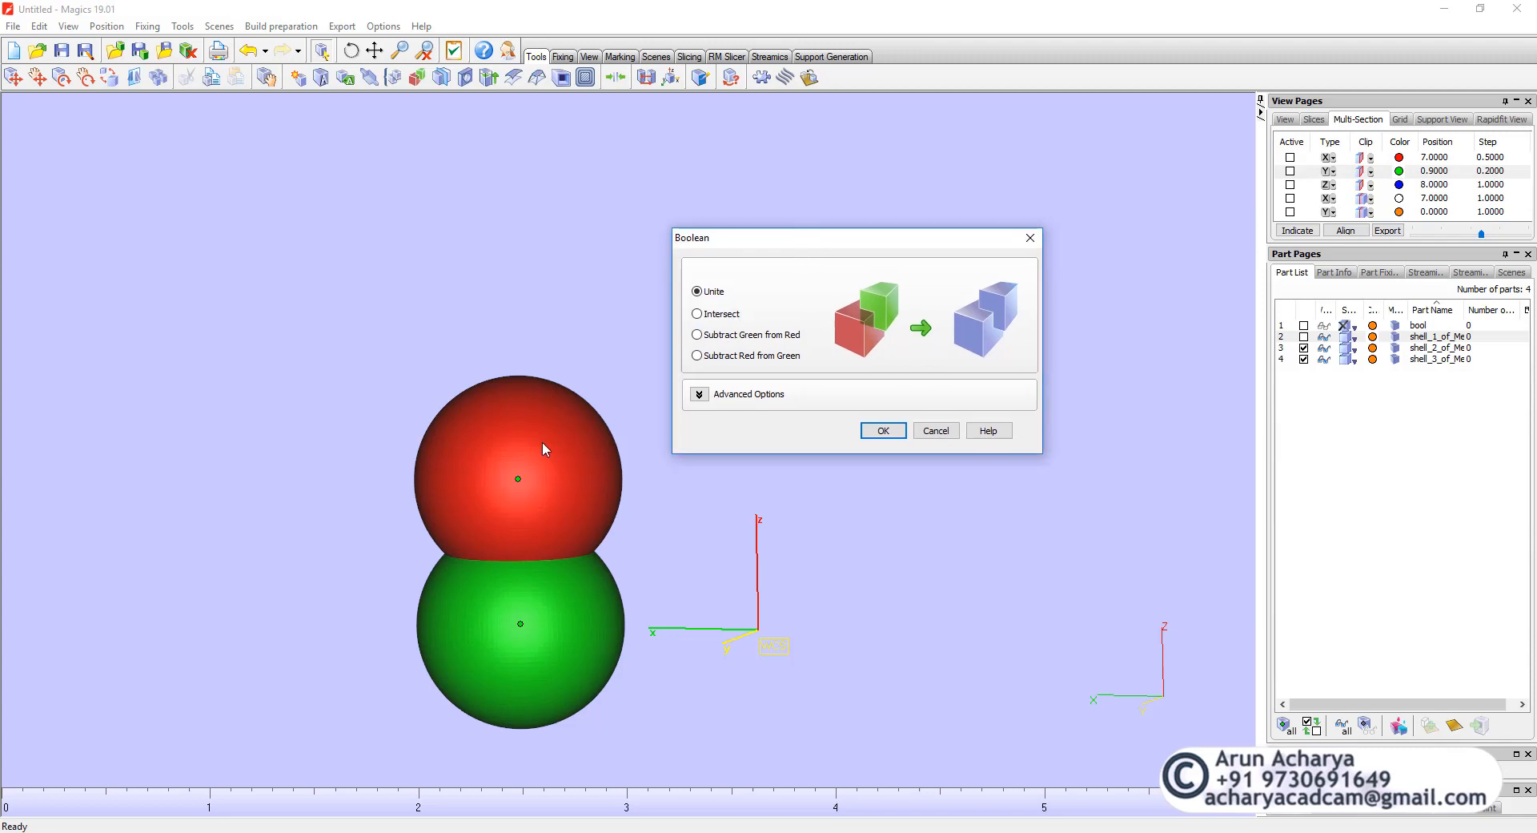
click(700, 335)
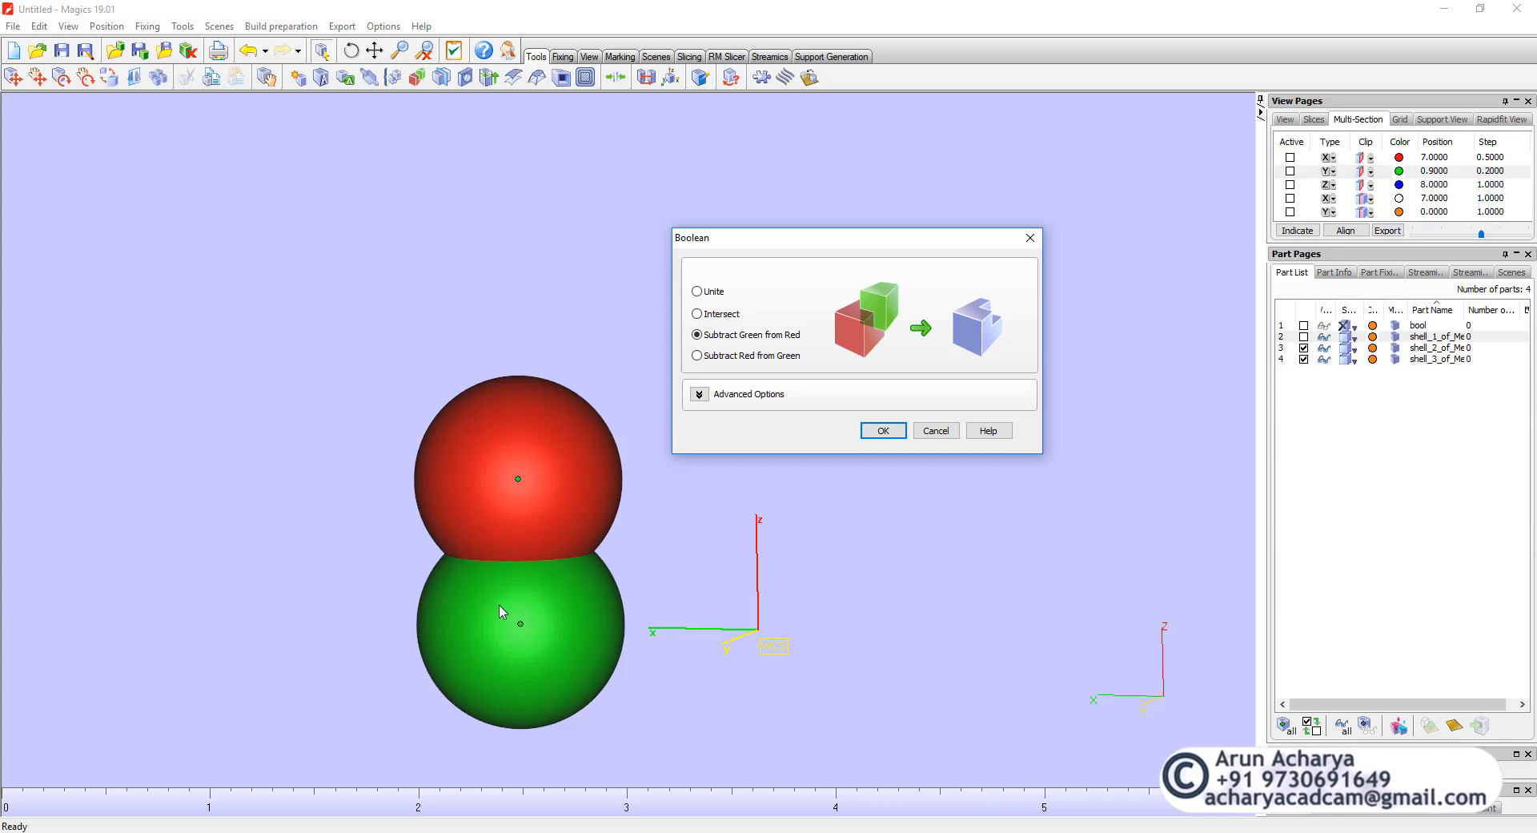
click(698, 356)
click(698, 336)
click(698, 357)
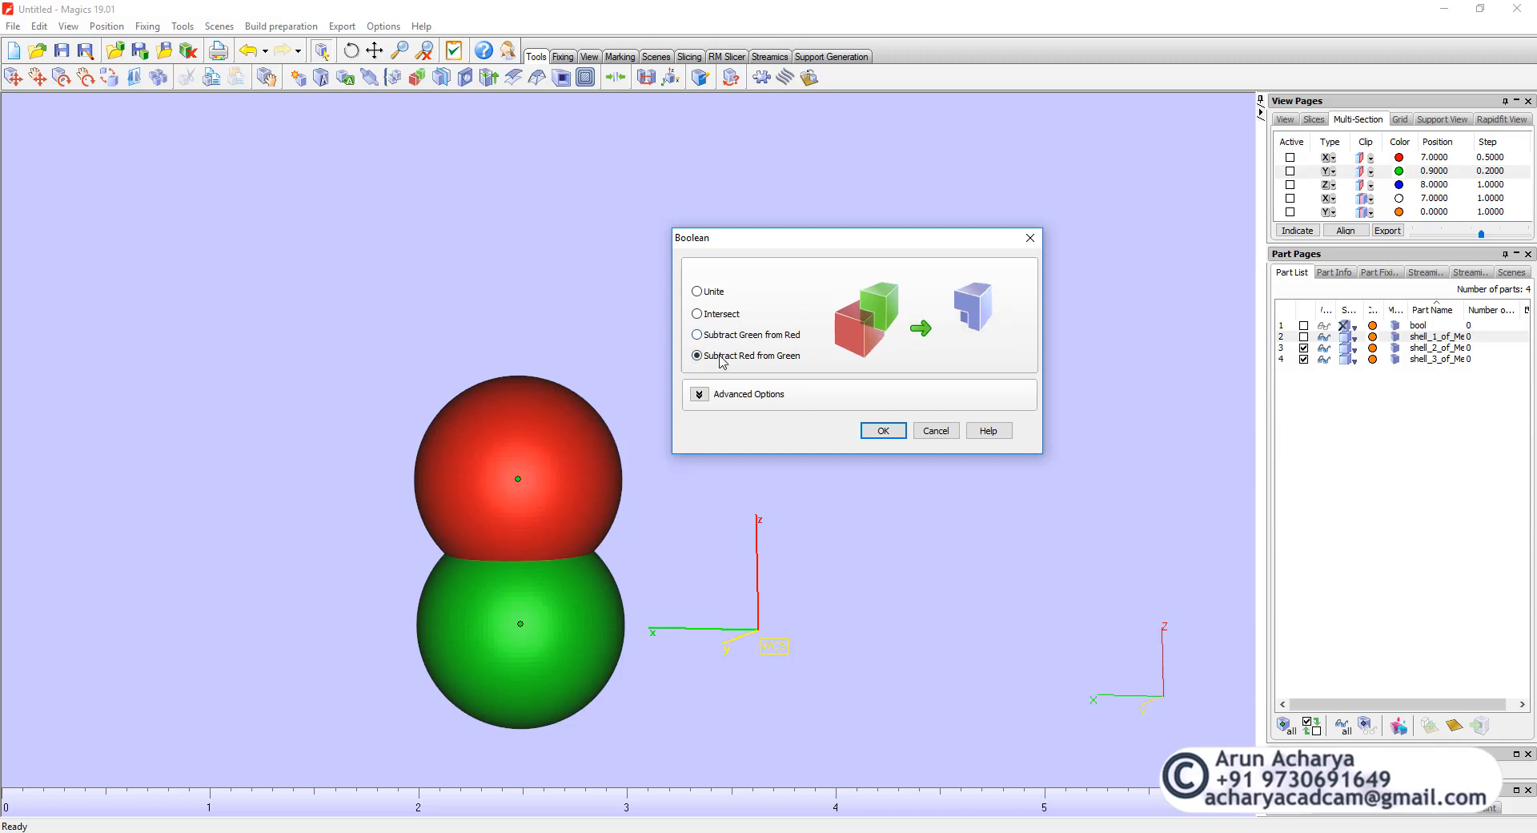
click(756, 337)
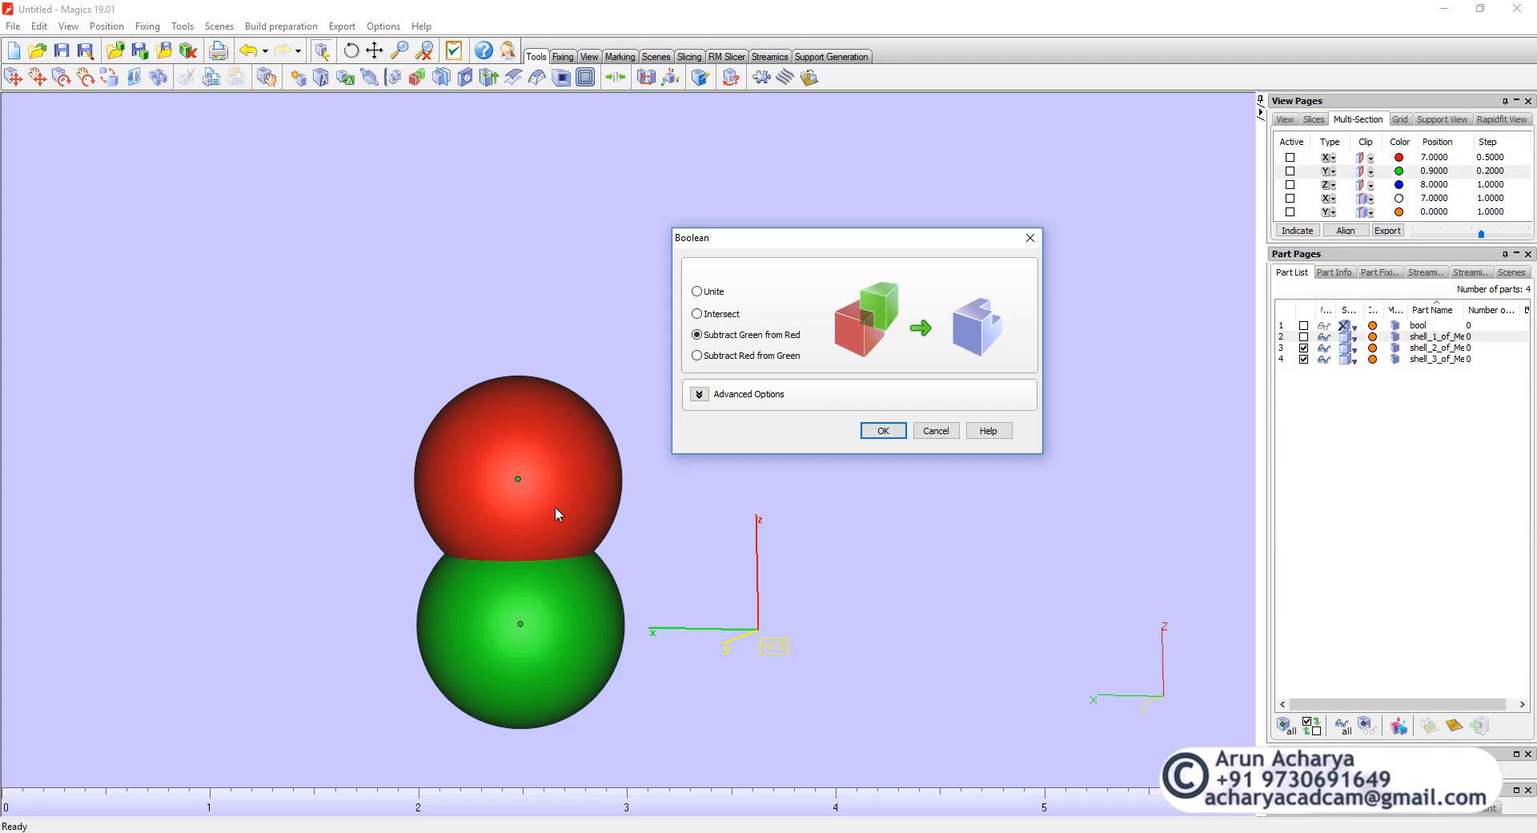
click(895, 434)
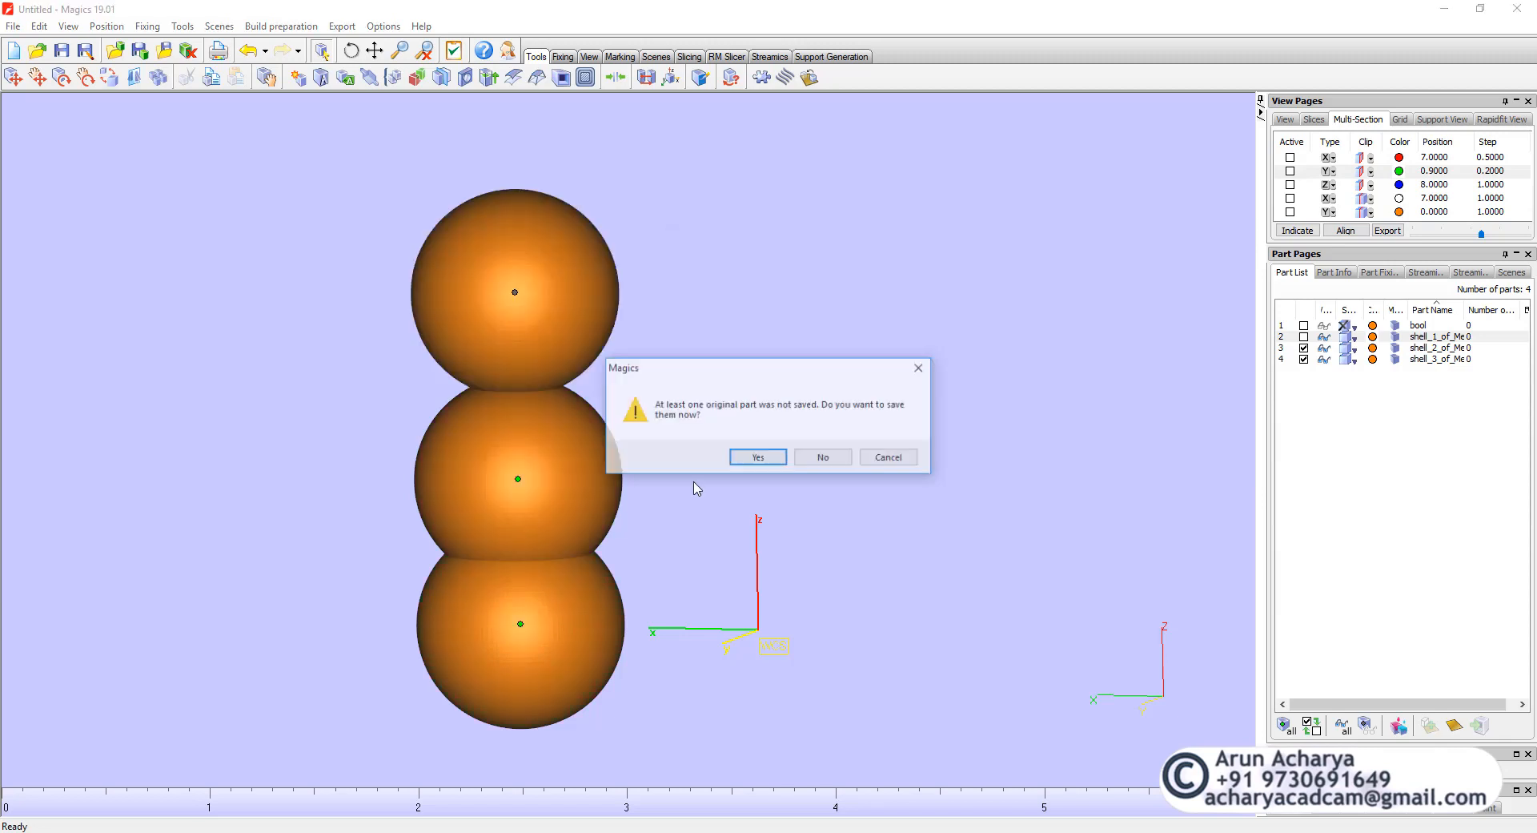
click(836, 458)
right_drag(753, 560, 581, 596)
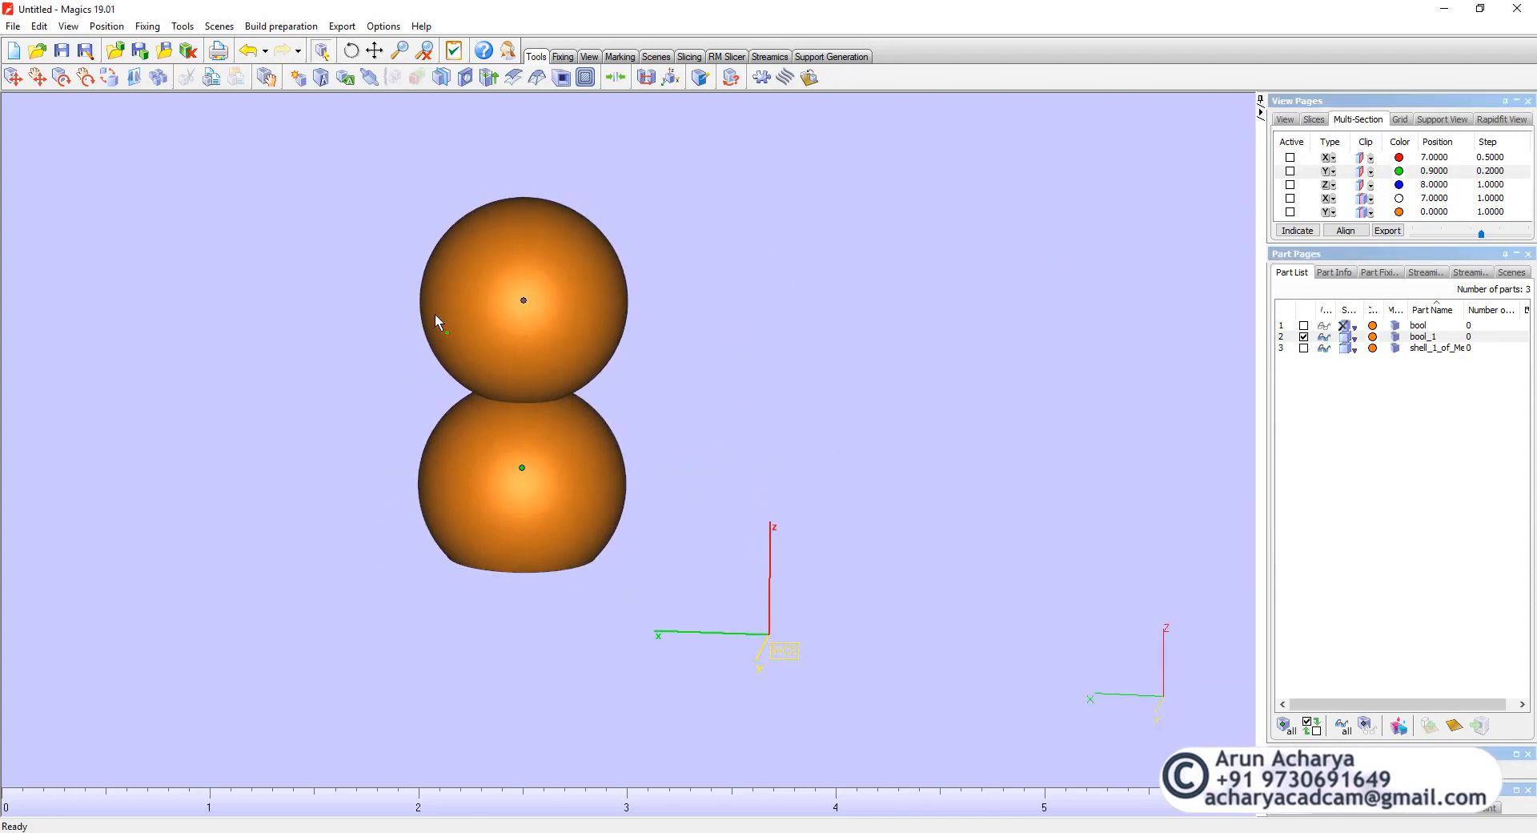
- Select the top sphere and the cut middle sphere and unite them with Boolean, without saving the originals
drag(423, 273, 585, 359)
right_drag(606, 410, 668, 414)
drag(420, 255, 609, 566)
right_drag(609, 566, 614, 483)
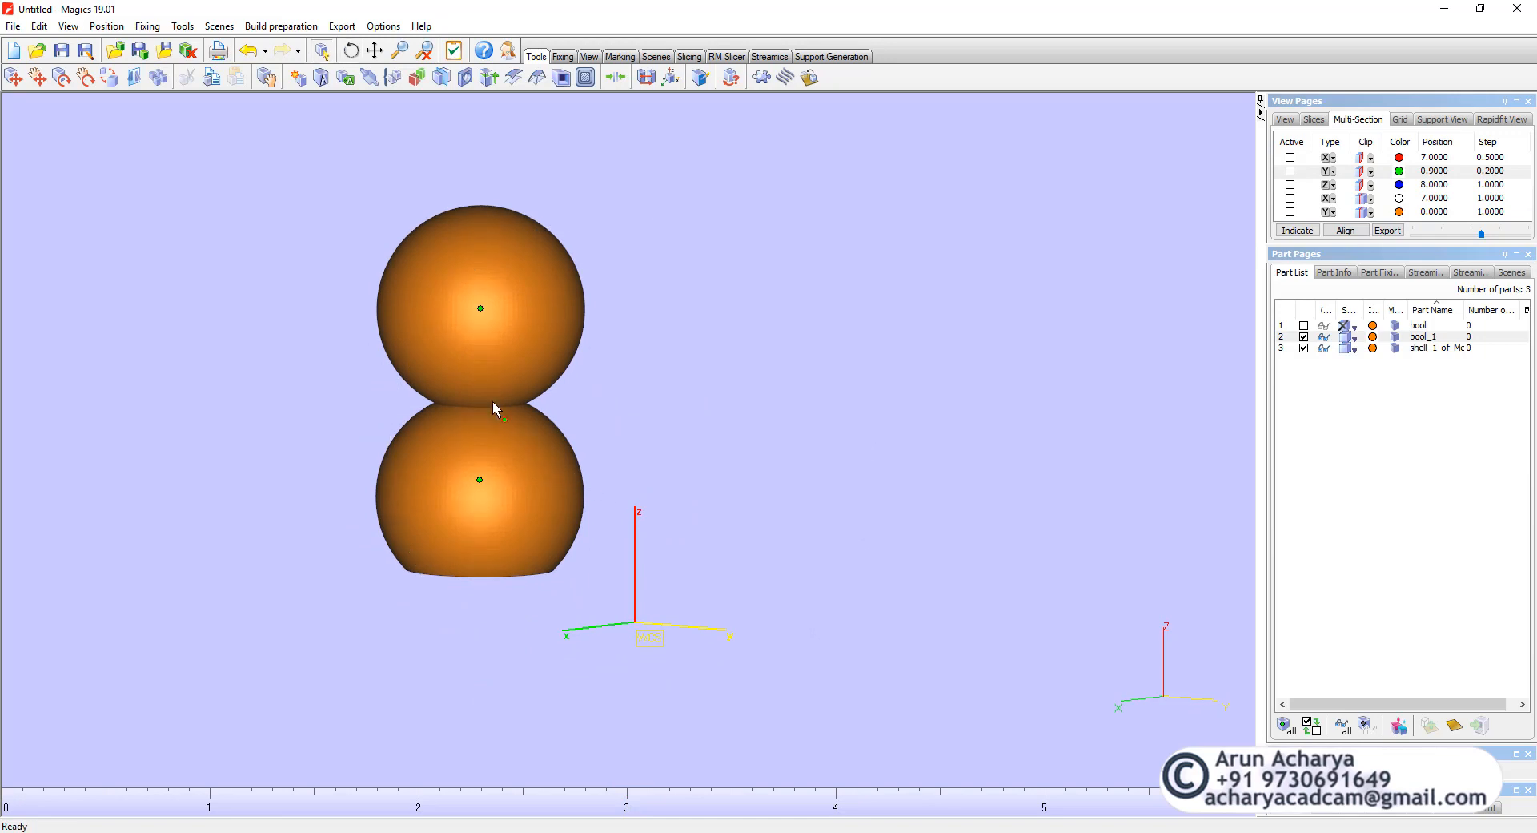
scroll(457, 302, up, 2)
scroll(661, 519, down, 1)
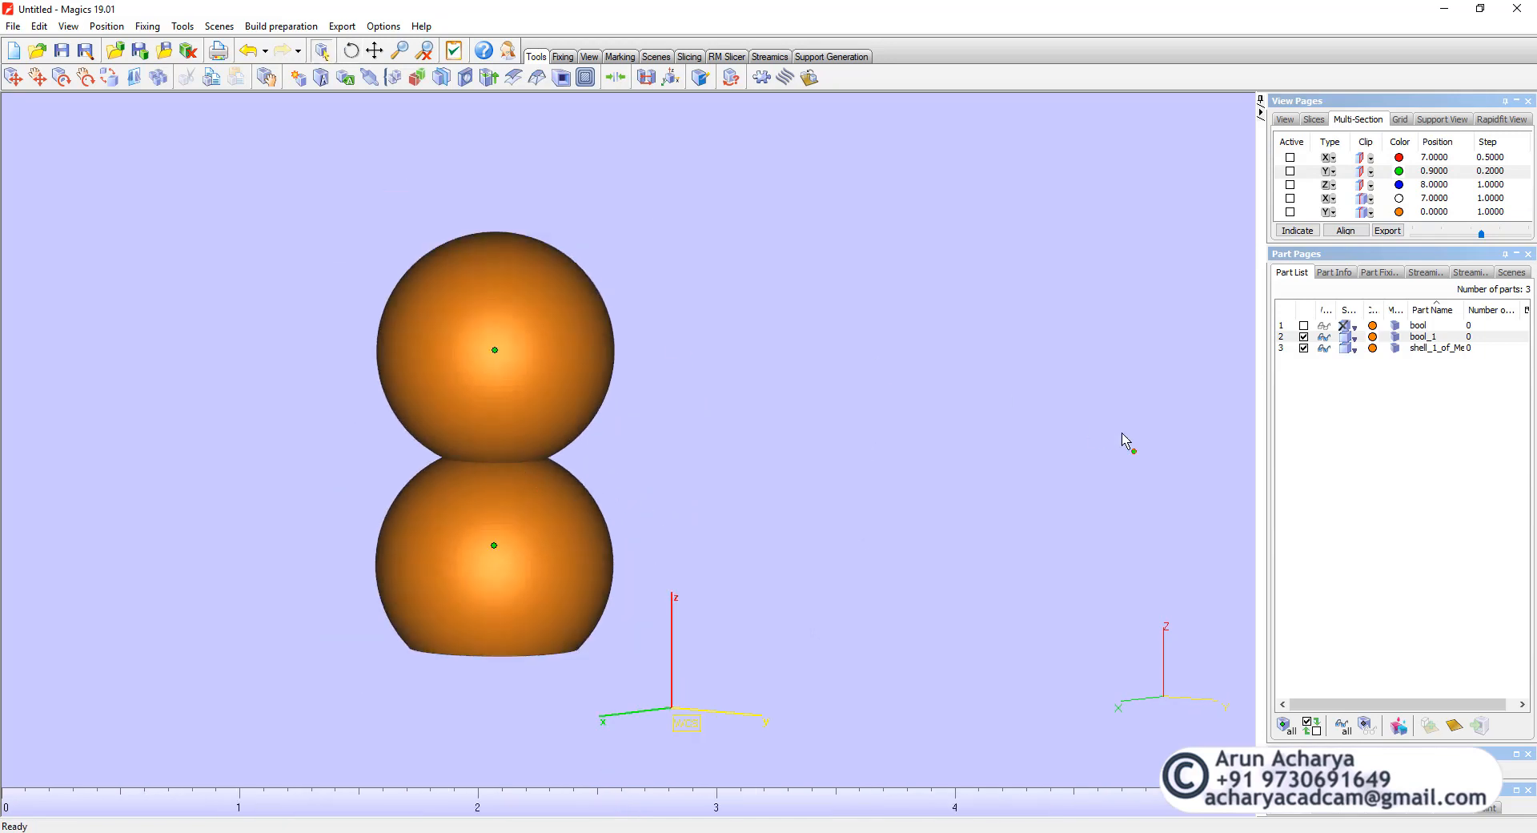
click(417, 78)
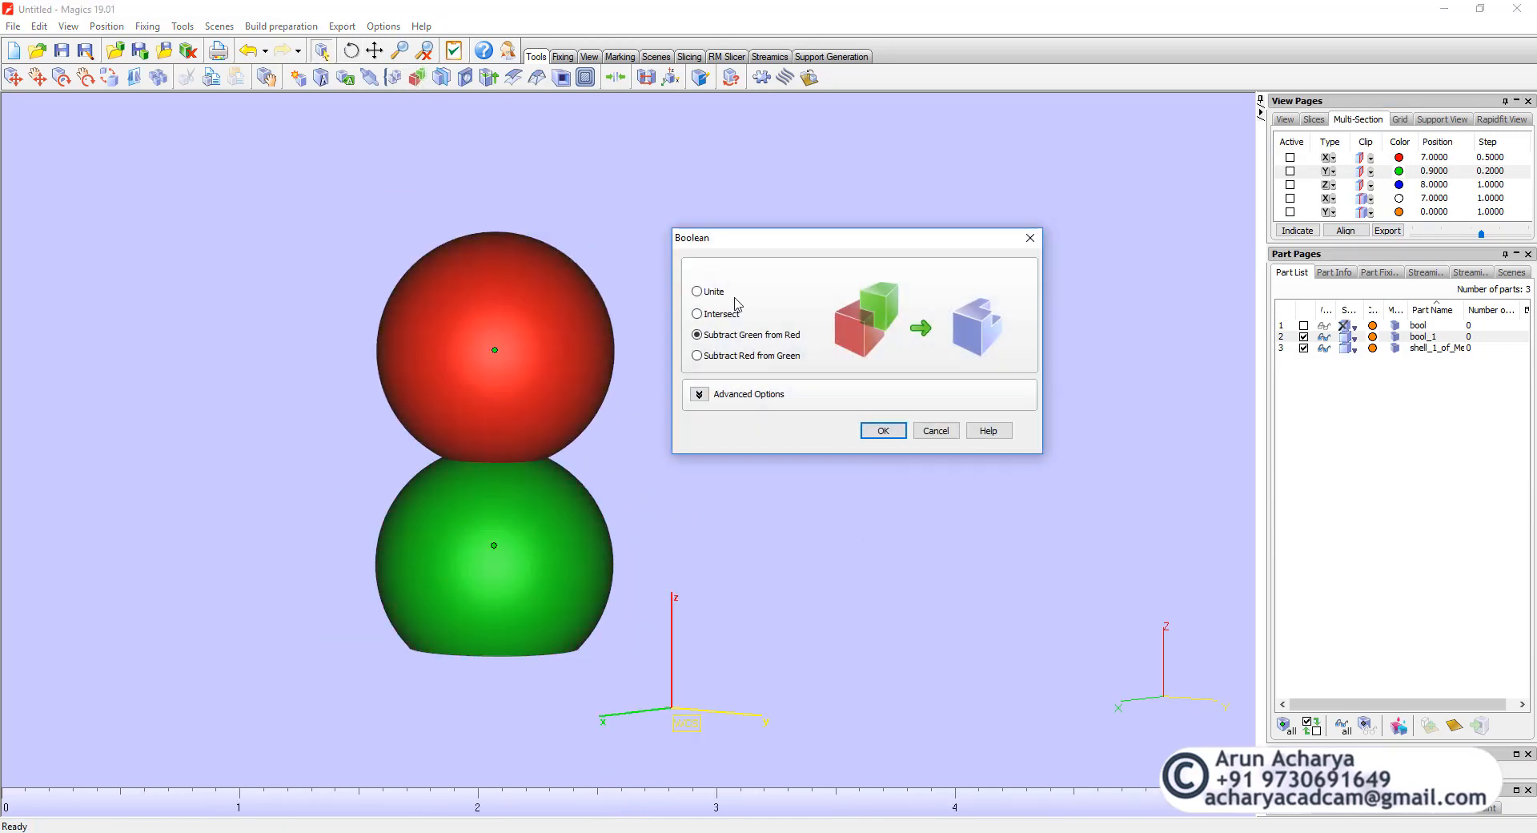
click(883, 430)
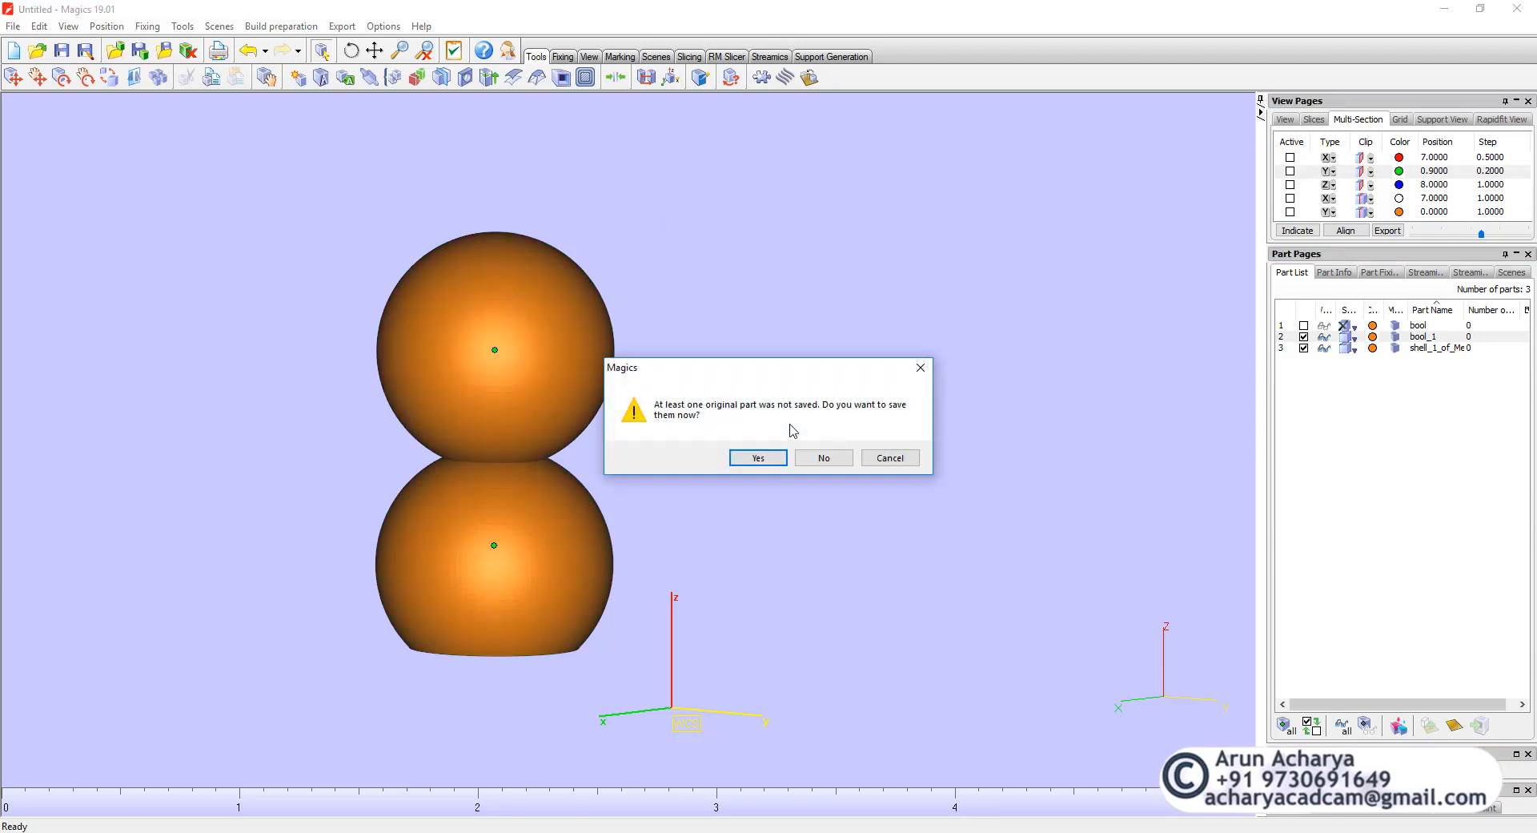
click(824, 458)
right_drag(635, 466, 863, 503)
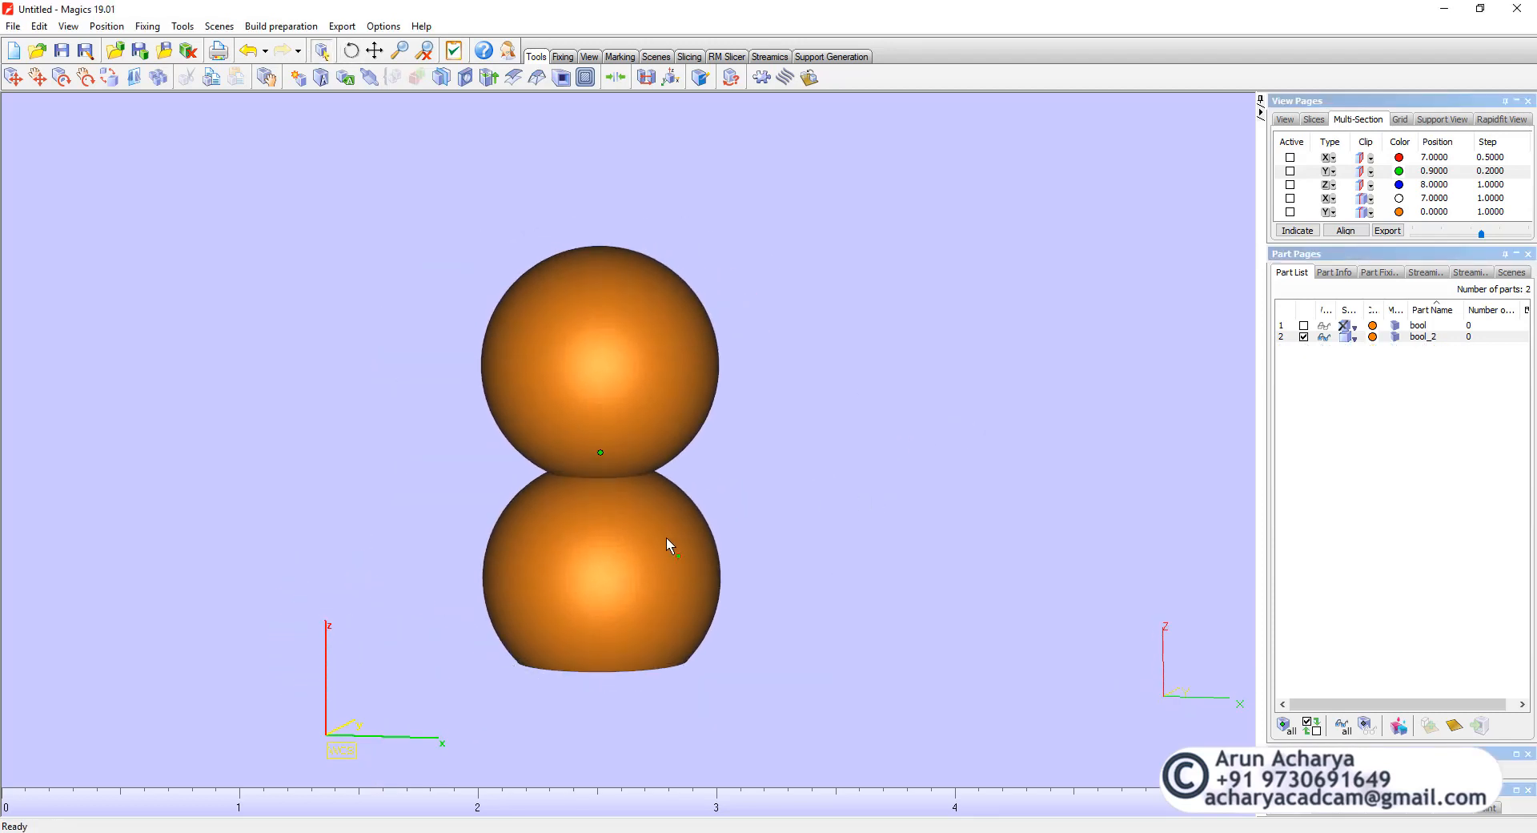
- Hollow the united part inward with a wall thickness of 0.8 mm and a detail size of 0.1 mm
scroll(612, 476, down, 3)
scroll(613, 475, up, 5)
scroll(621, 462, down, 1)
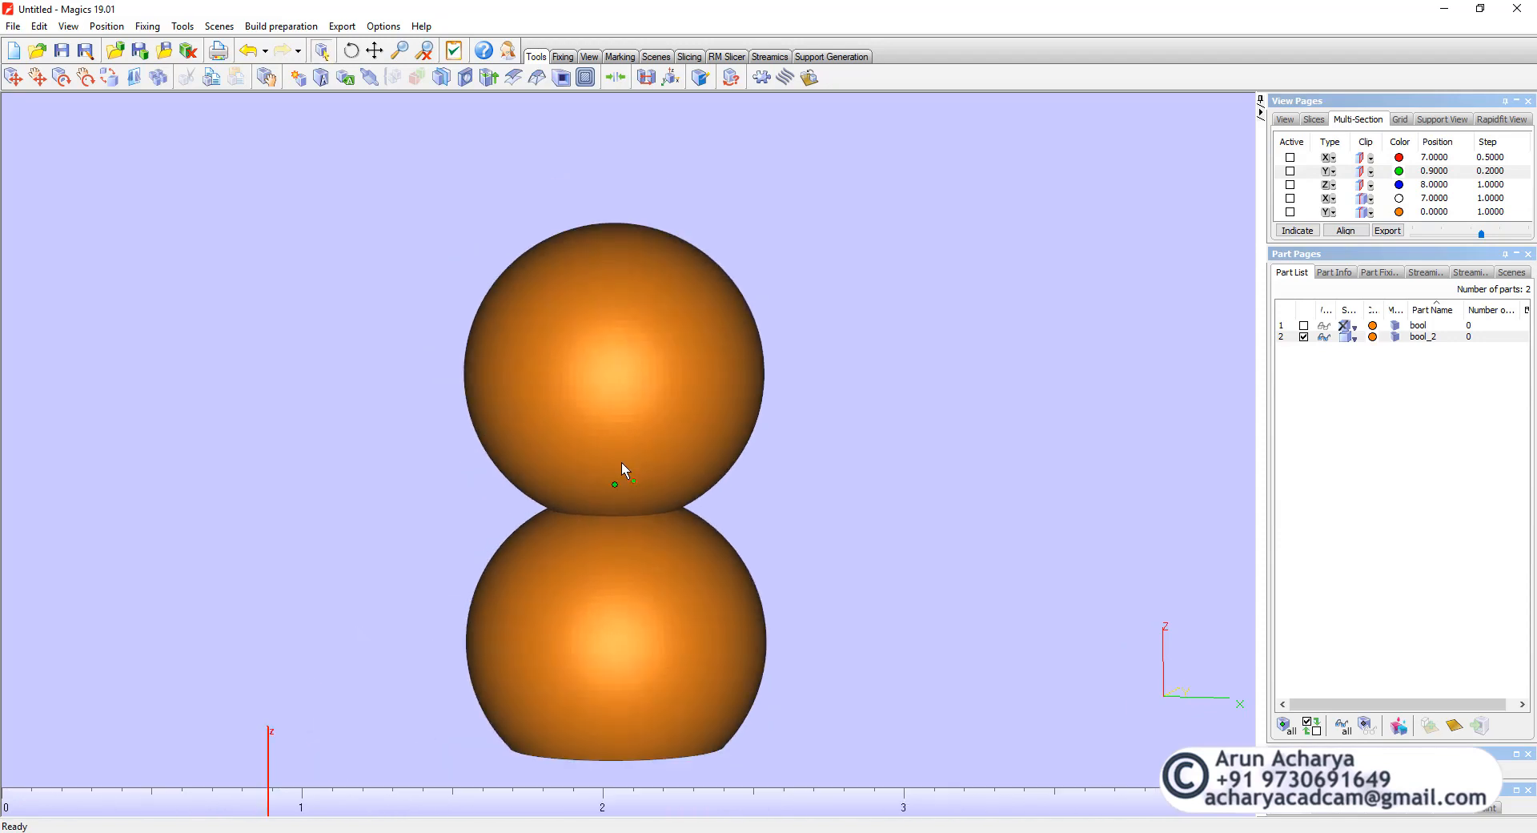
click(560, 77)
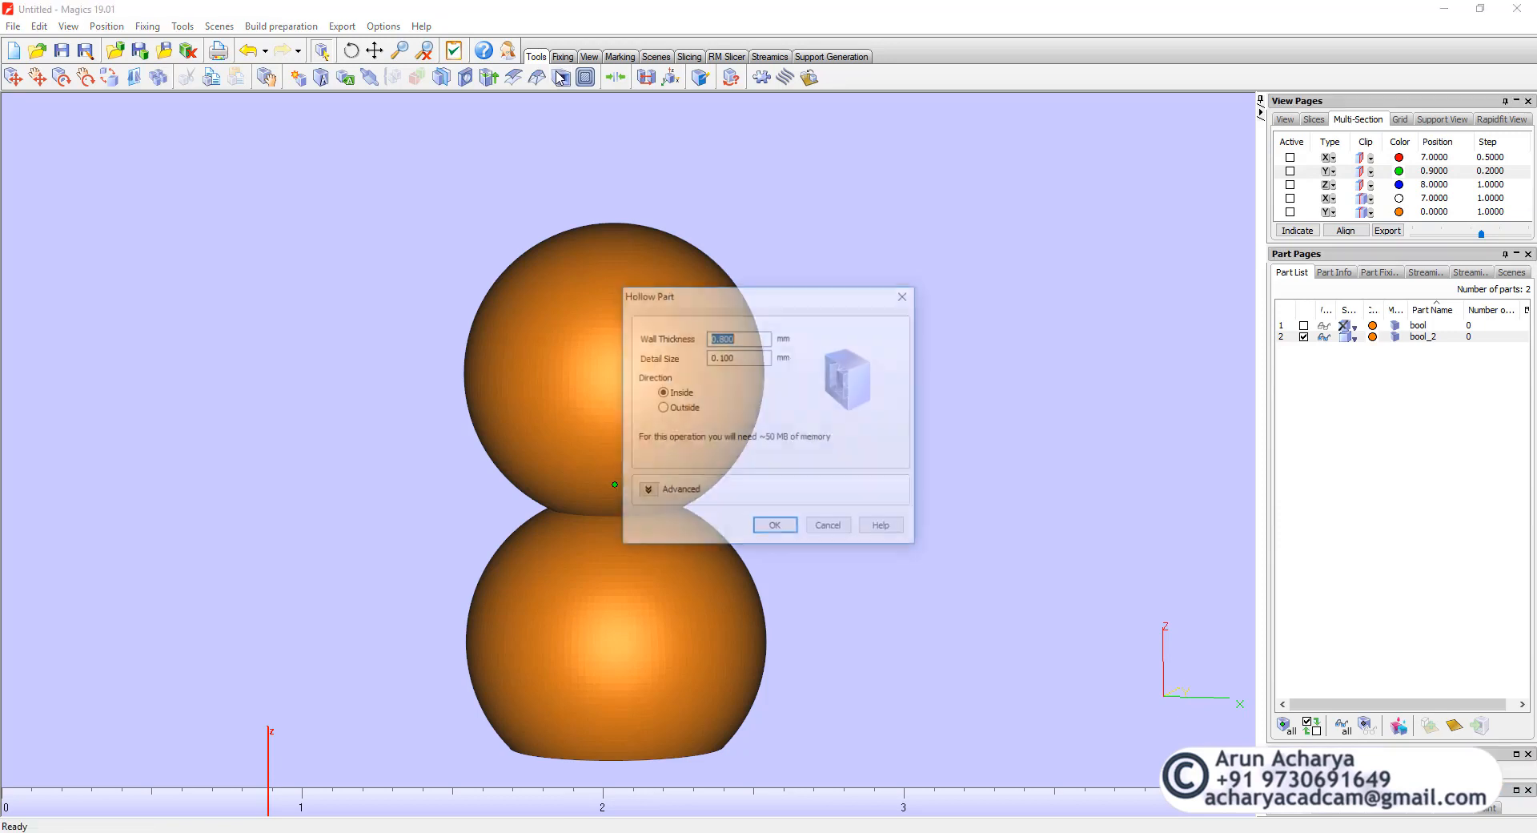
drag(809, 296, 1029, 247)
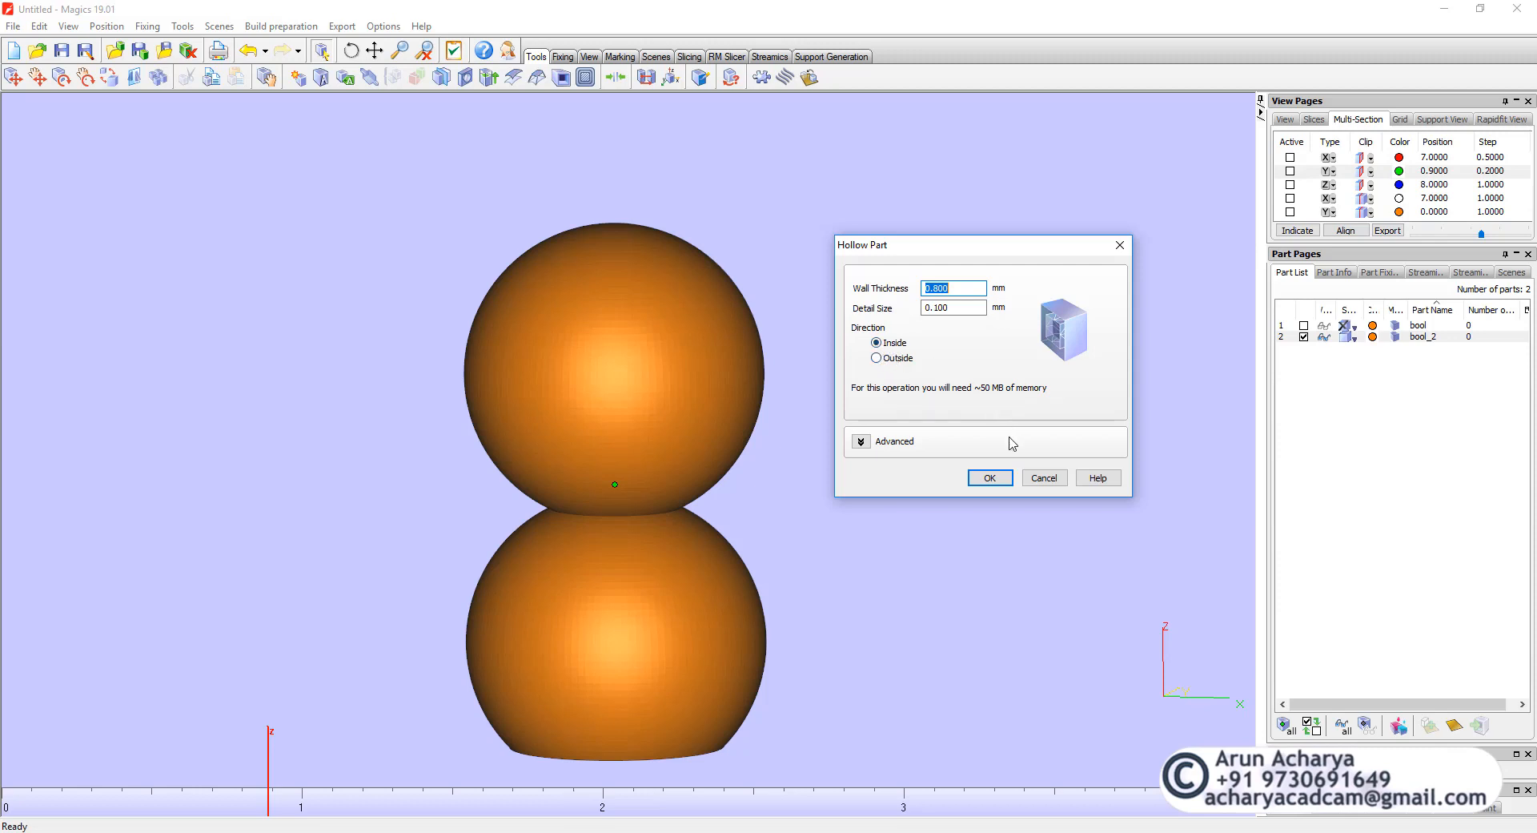
click(990, 478)
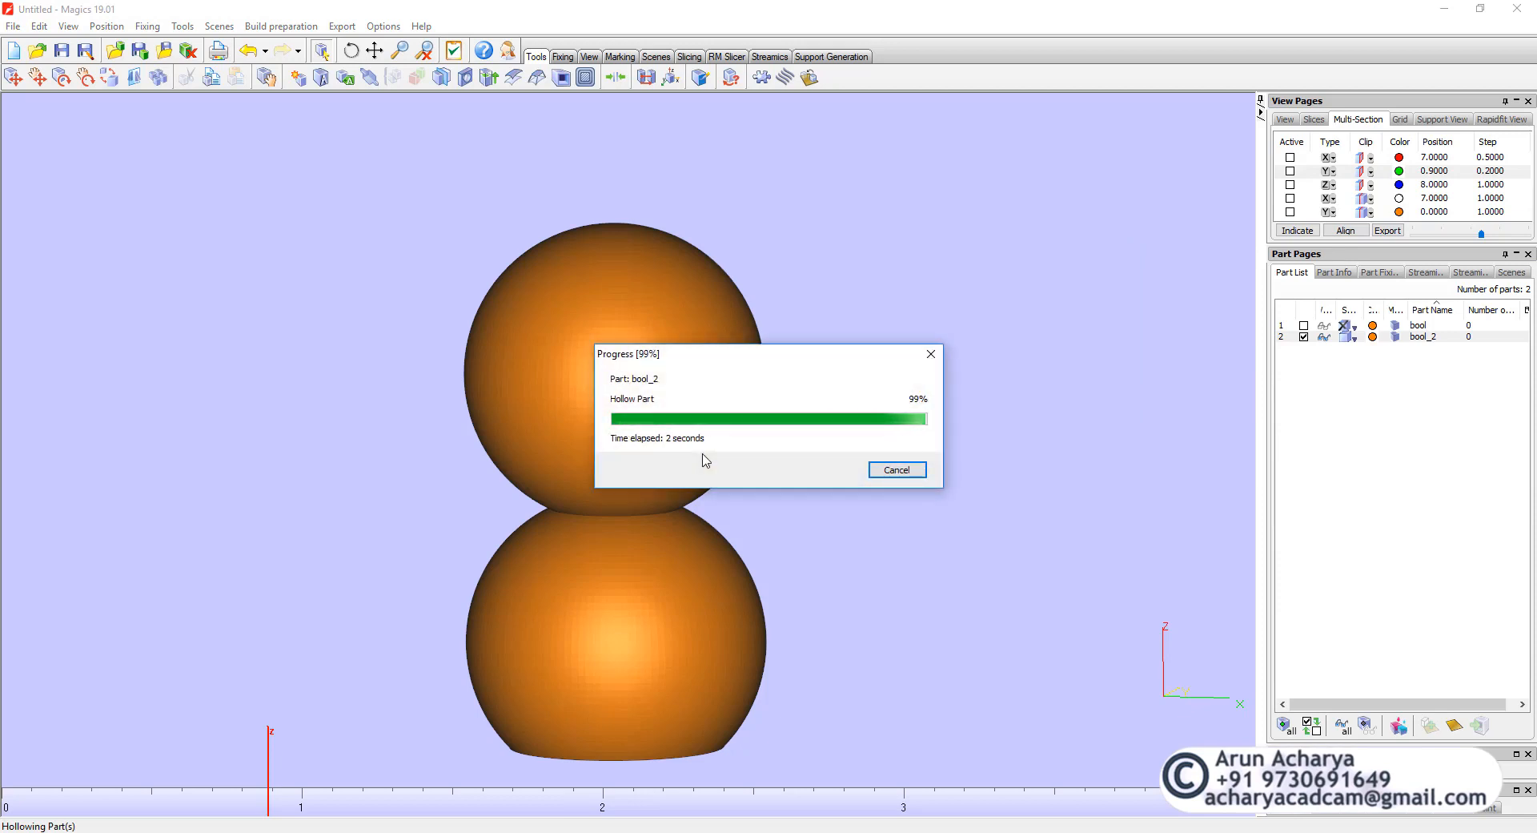
right_drag(687, 438, 754, 501)
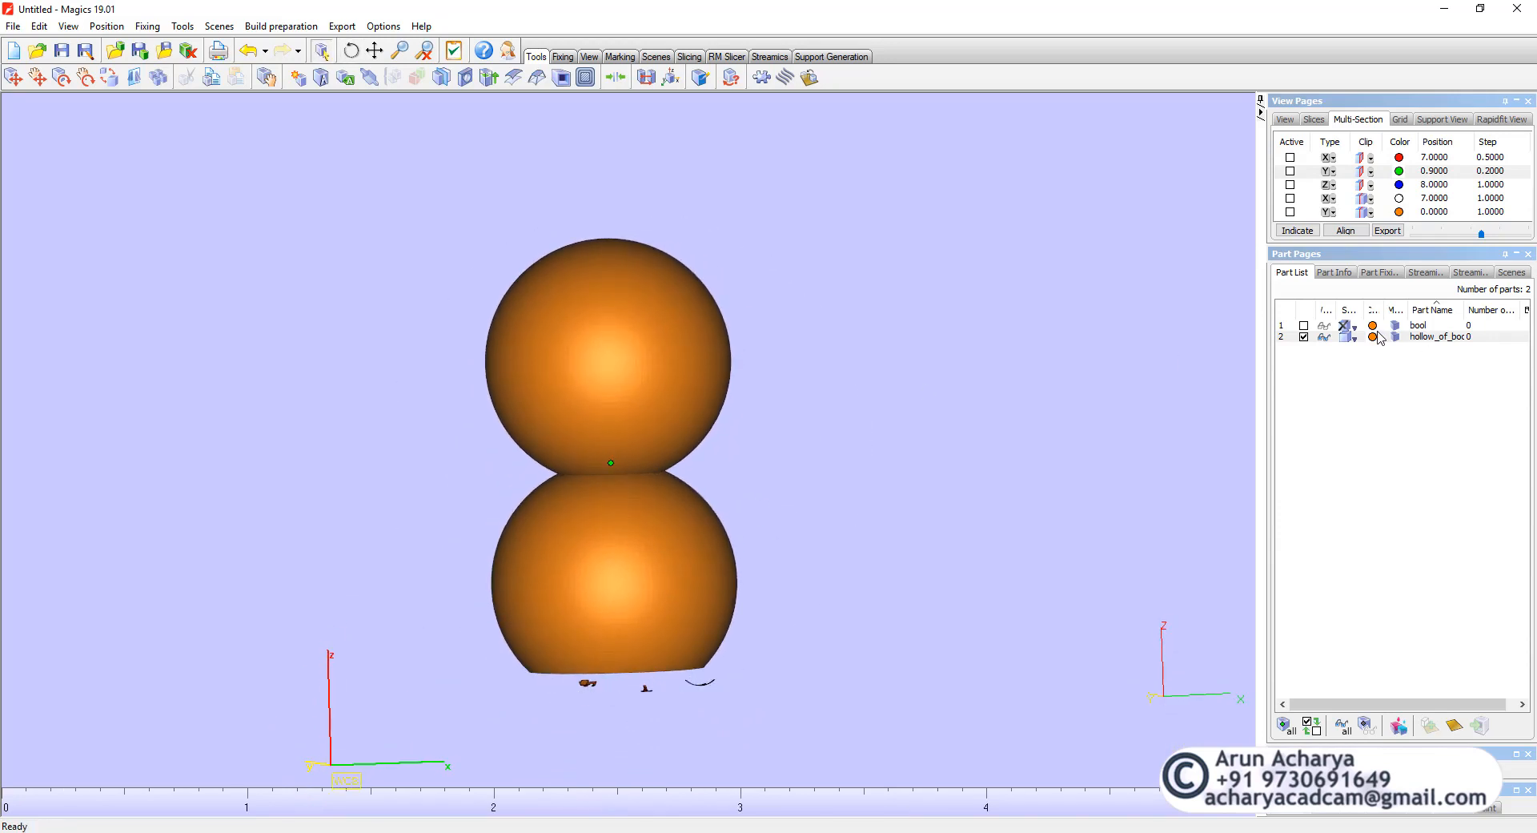
- Section the hollowed part along Y at position 0.3 and examine its inner walls and the neck between the spheres
click(1289, 172)
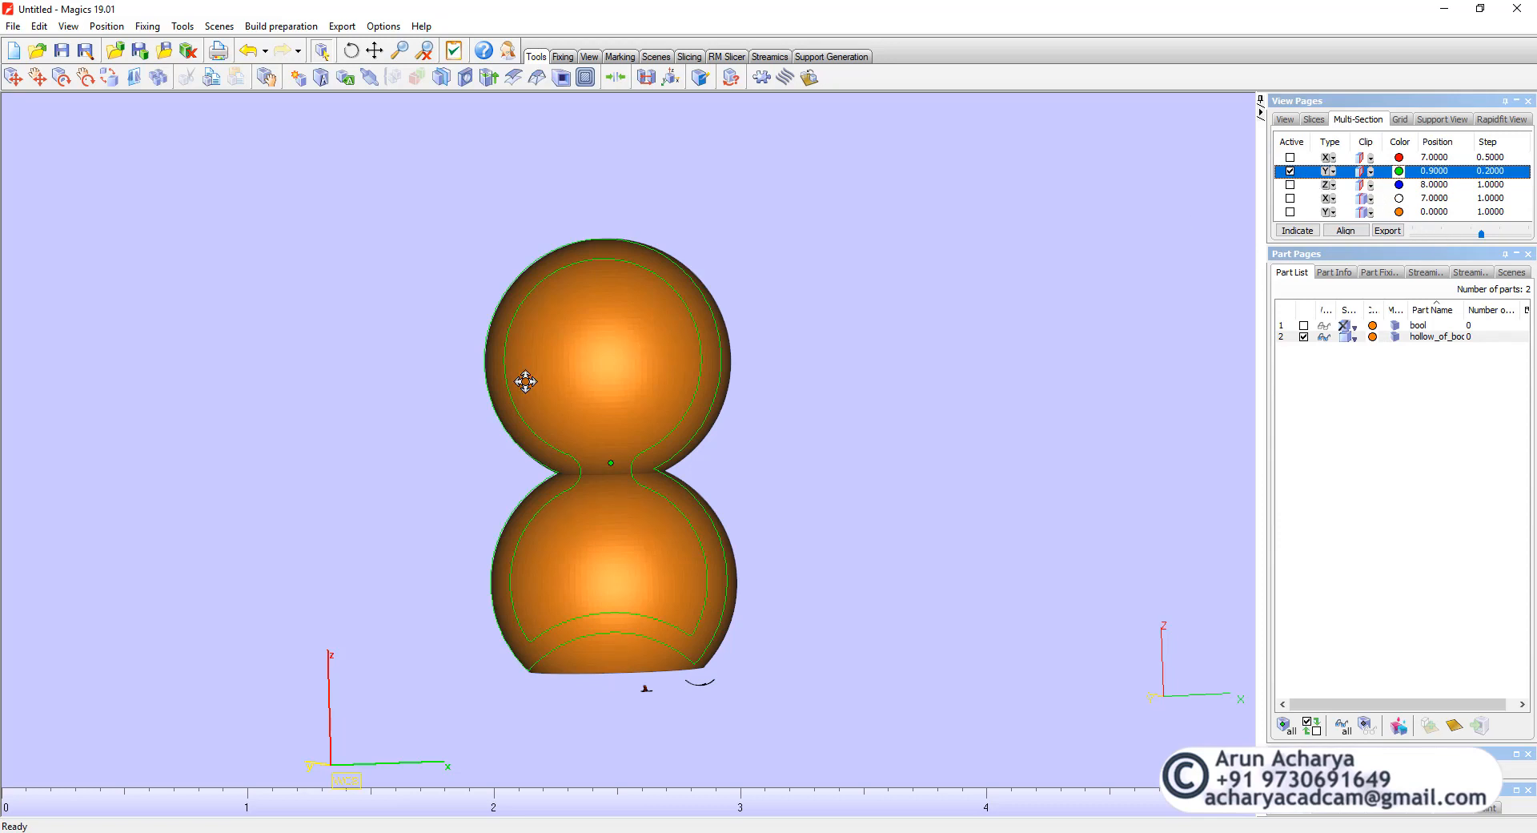
right_drag(525, 382, 720, 627)
scroll(758, 503, up, 3)
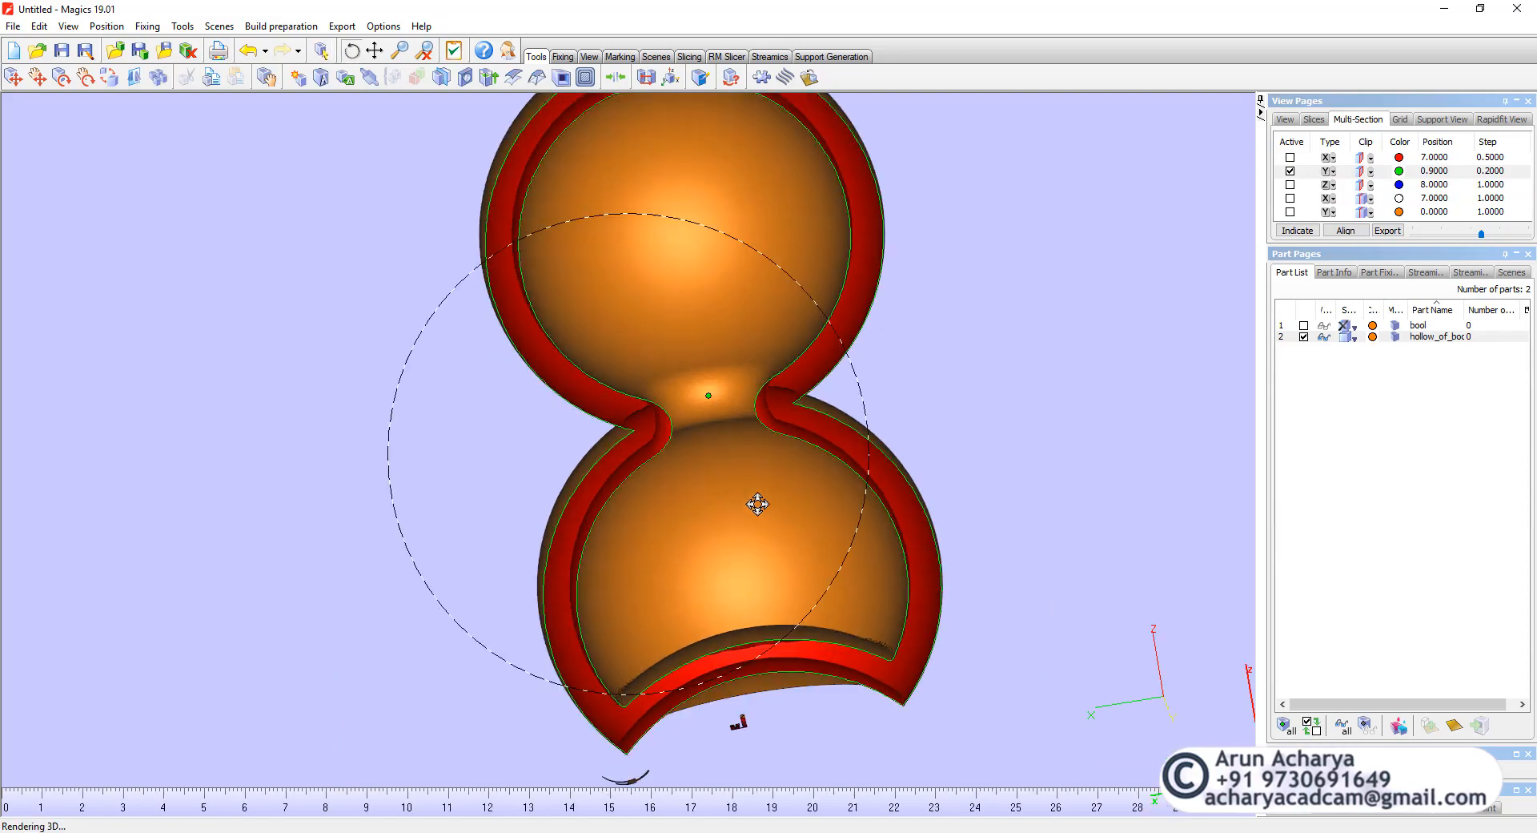
right_drag(757, 504, 978, 429)
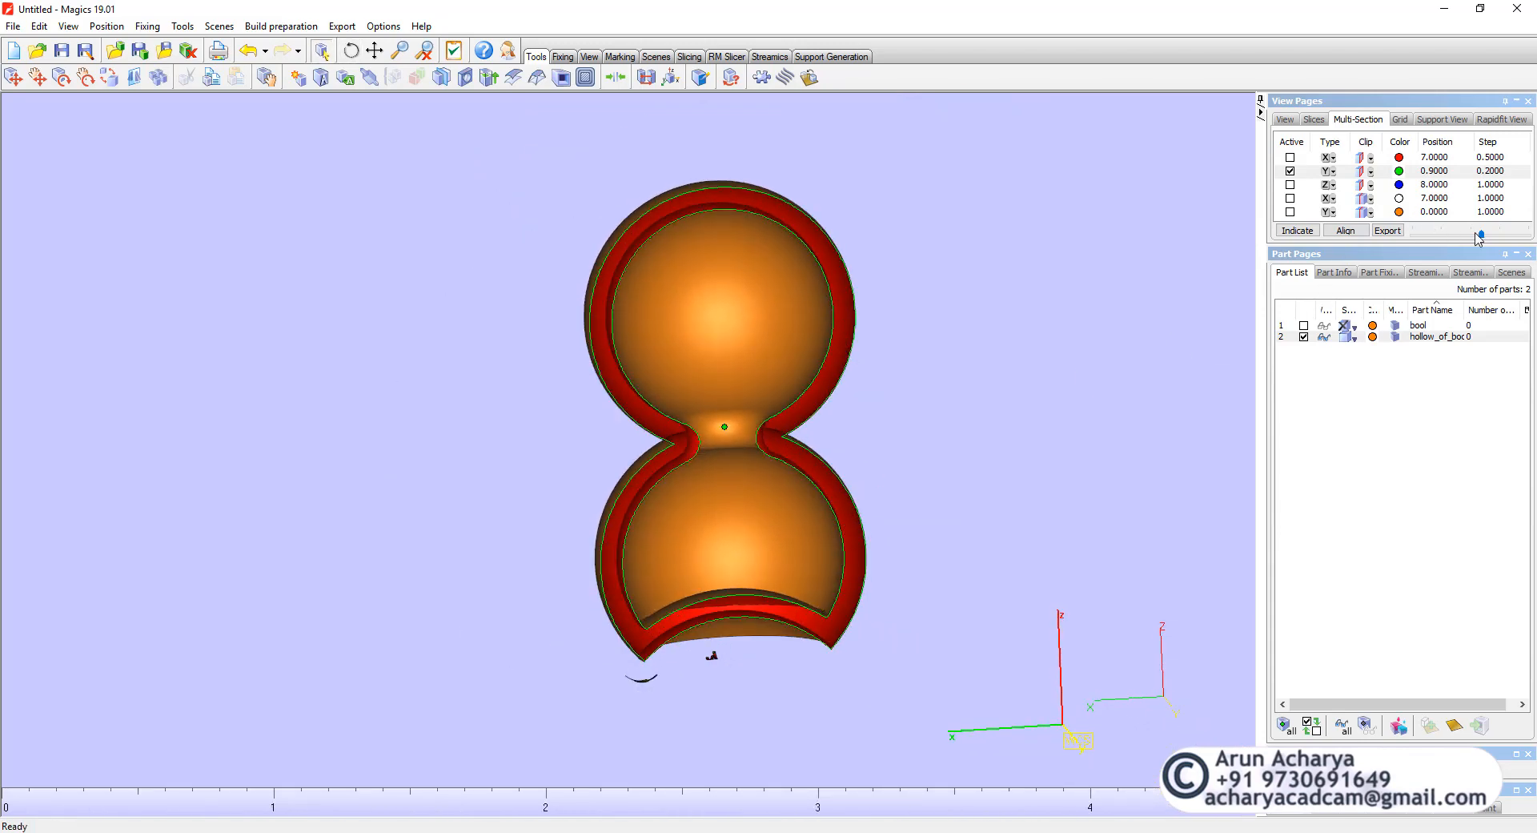
mouse_move(1478, 237)
mouse_down()
mouse_move(1438, 237)
mouse_move(1502, 245)
mouse_move(1478, 259)
mouse_up()
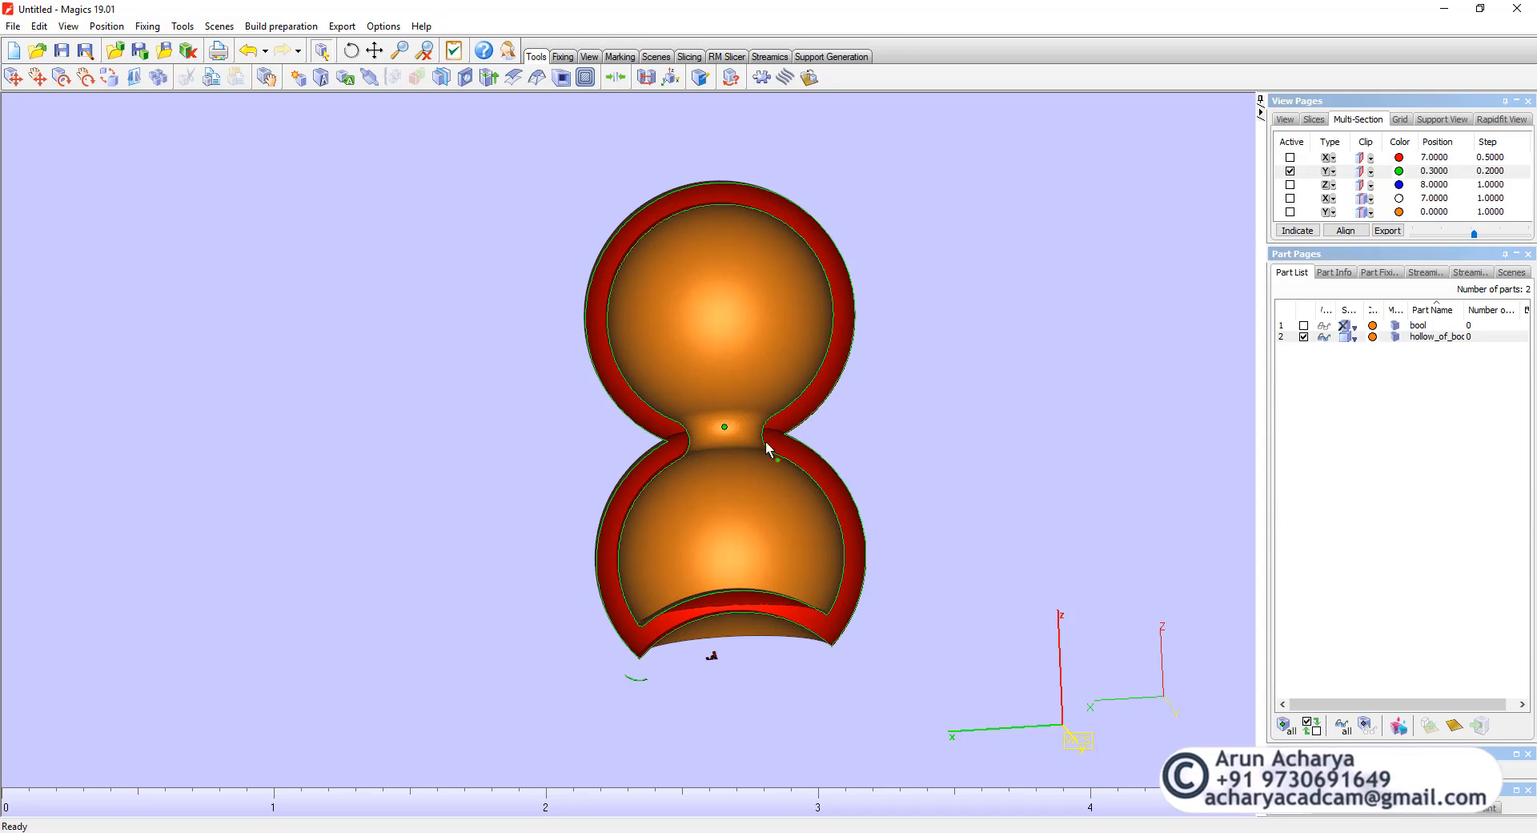
right_drag(767, 449, 742, 511)
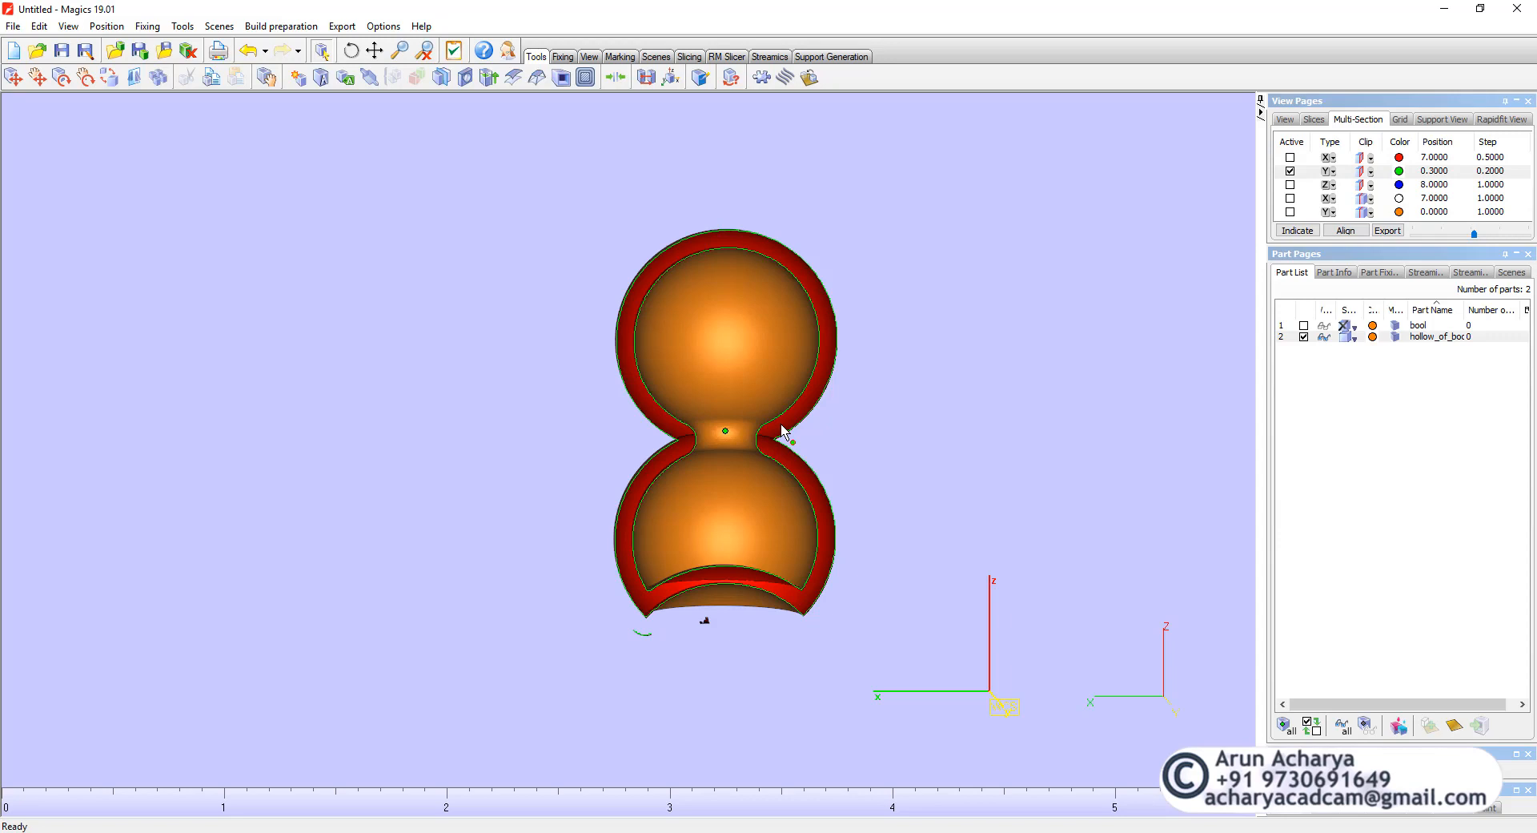
scroll(728, 447, up, 4)
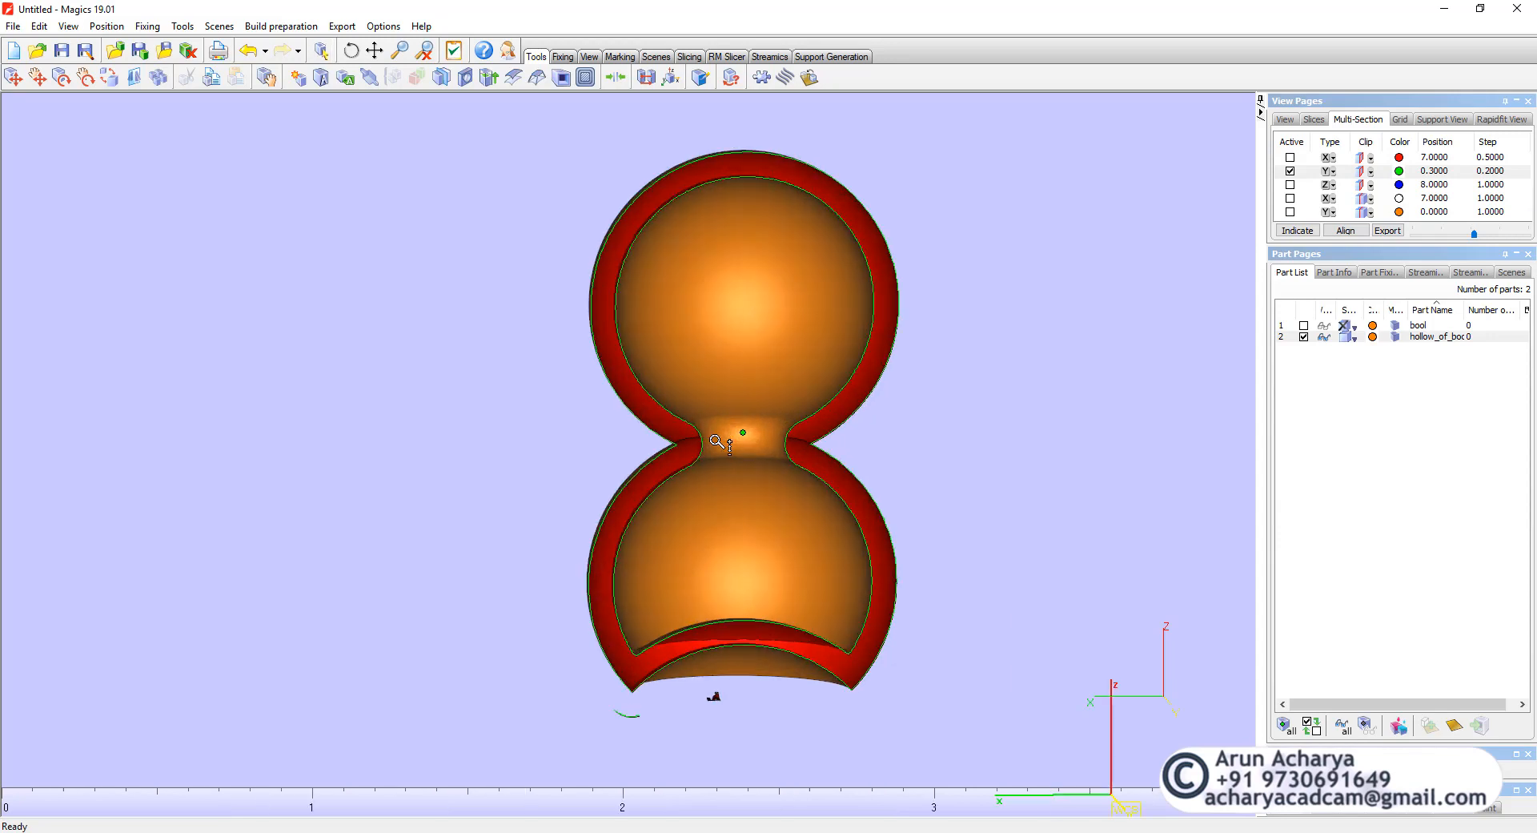
scroll(730, 446, down, 5)
right_drag(770, 463, 695, 499)
scroll(673, 531, up, 2)
- Delete all small stray shells of the hollowed part with the Fix Wizard, keeping only the two largest shells
click(563, 56)
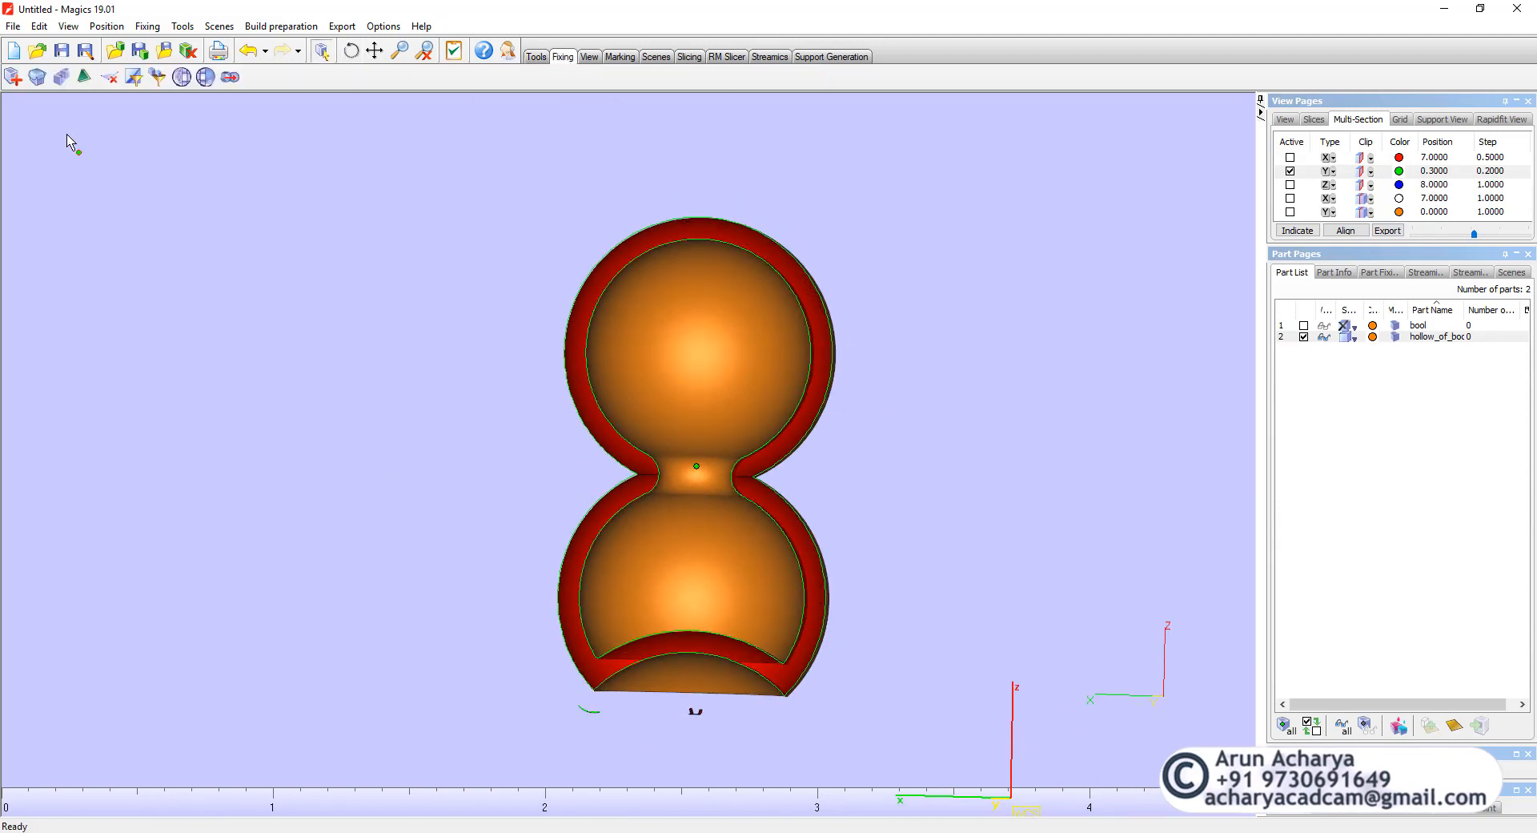
click(12, 77)
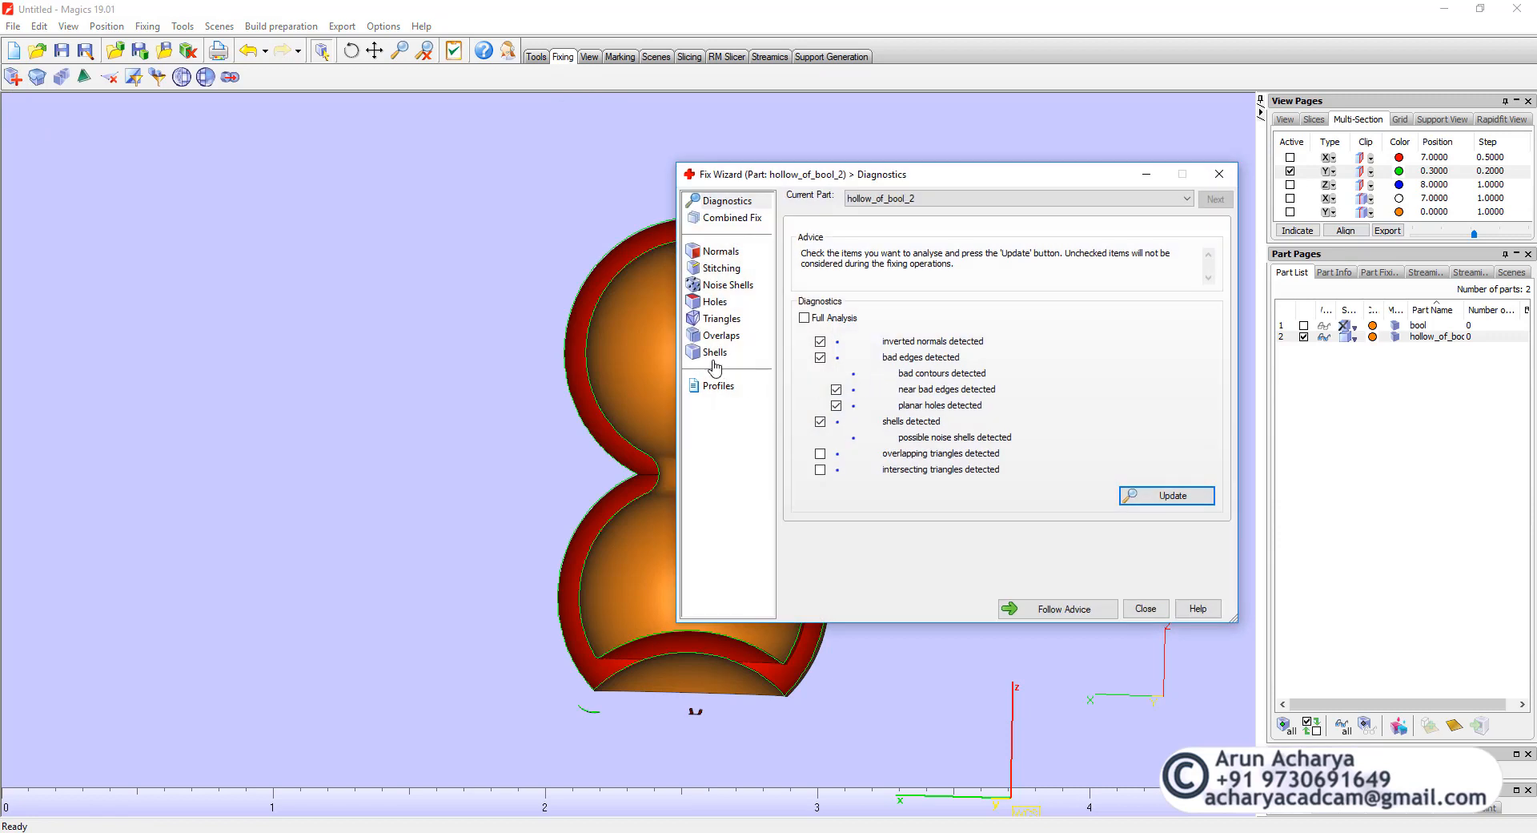
click(715, 352)
click(1030, 445)
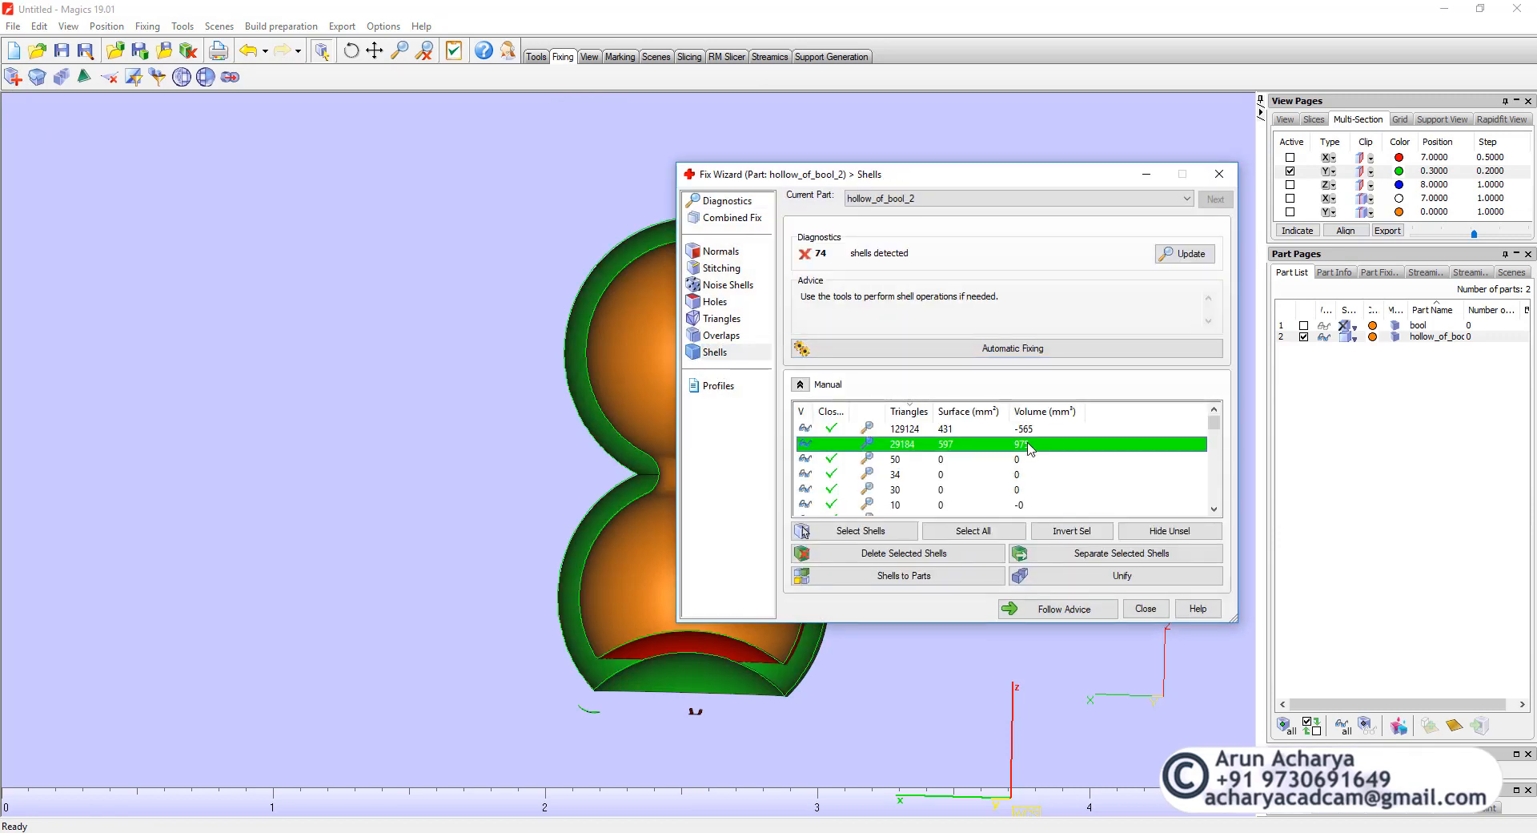
key(Up)
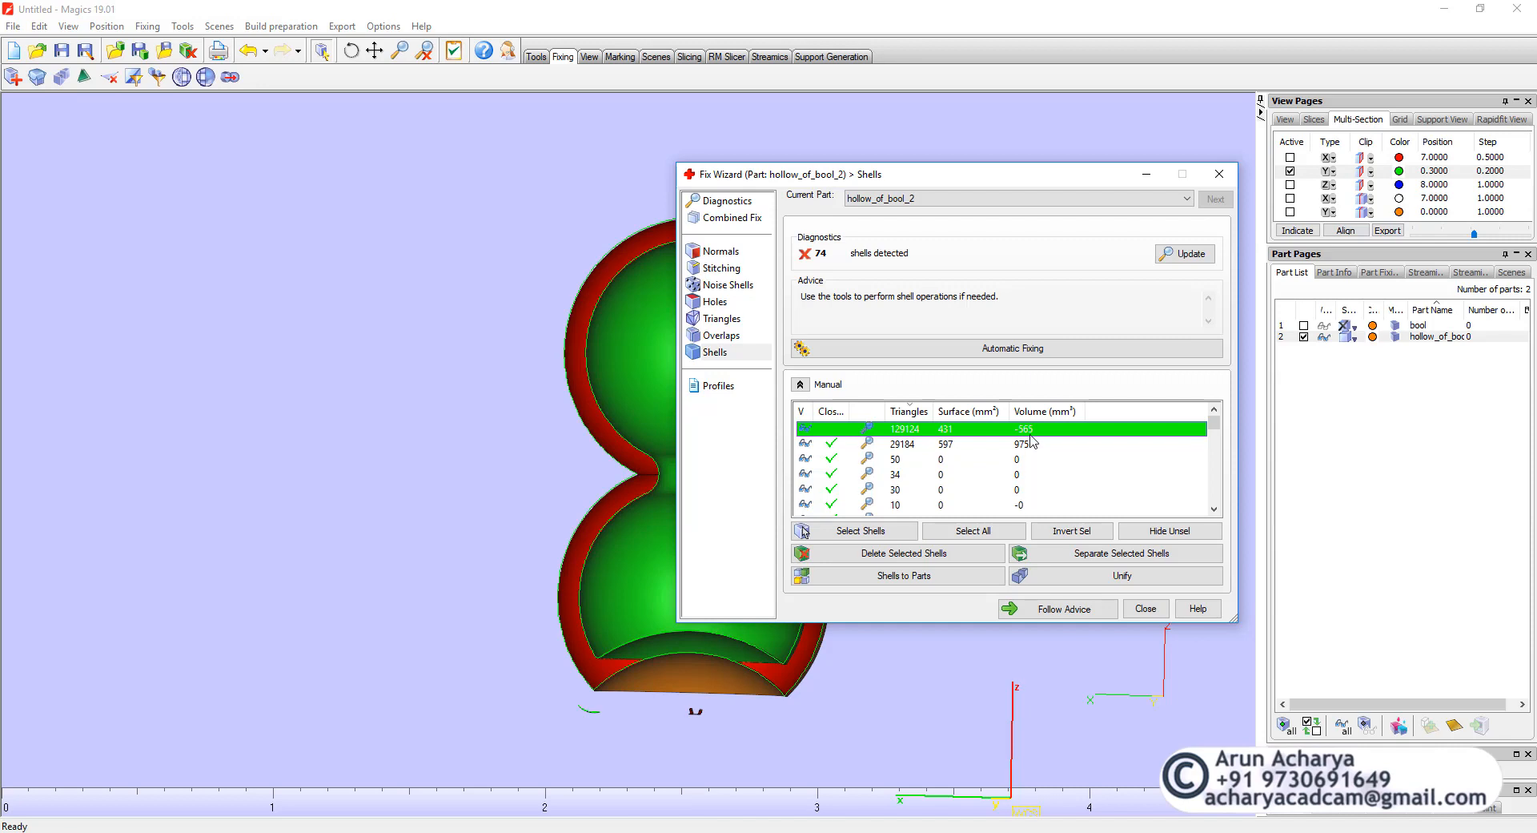
ctrl+click(1033, 445)
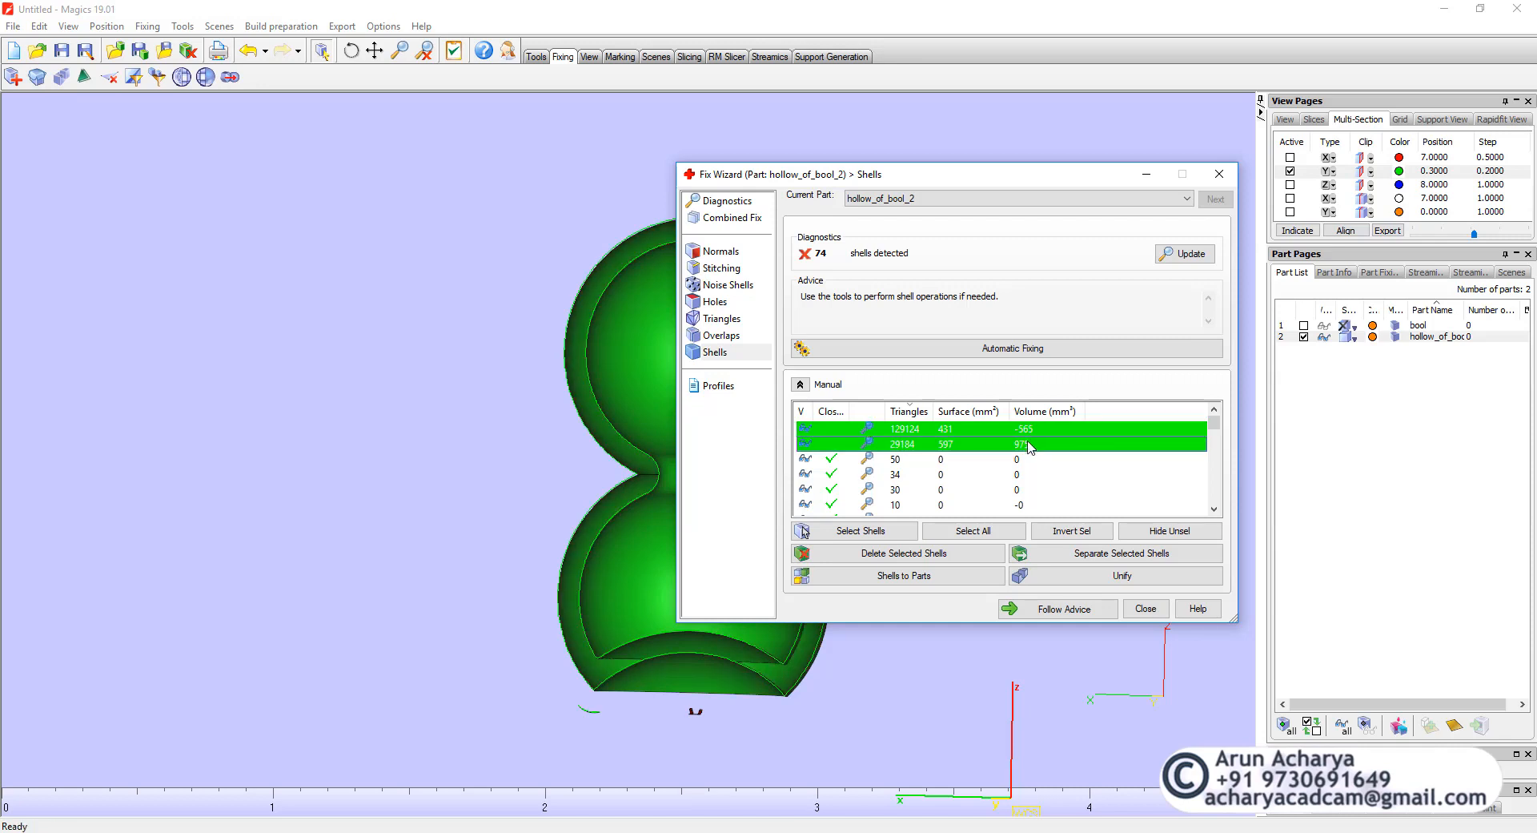
click(1073, 532)
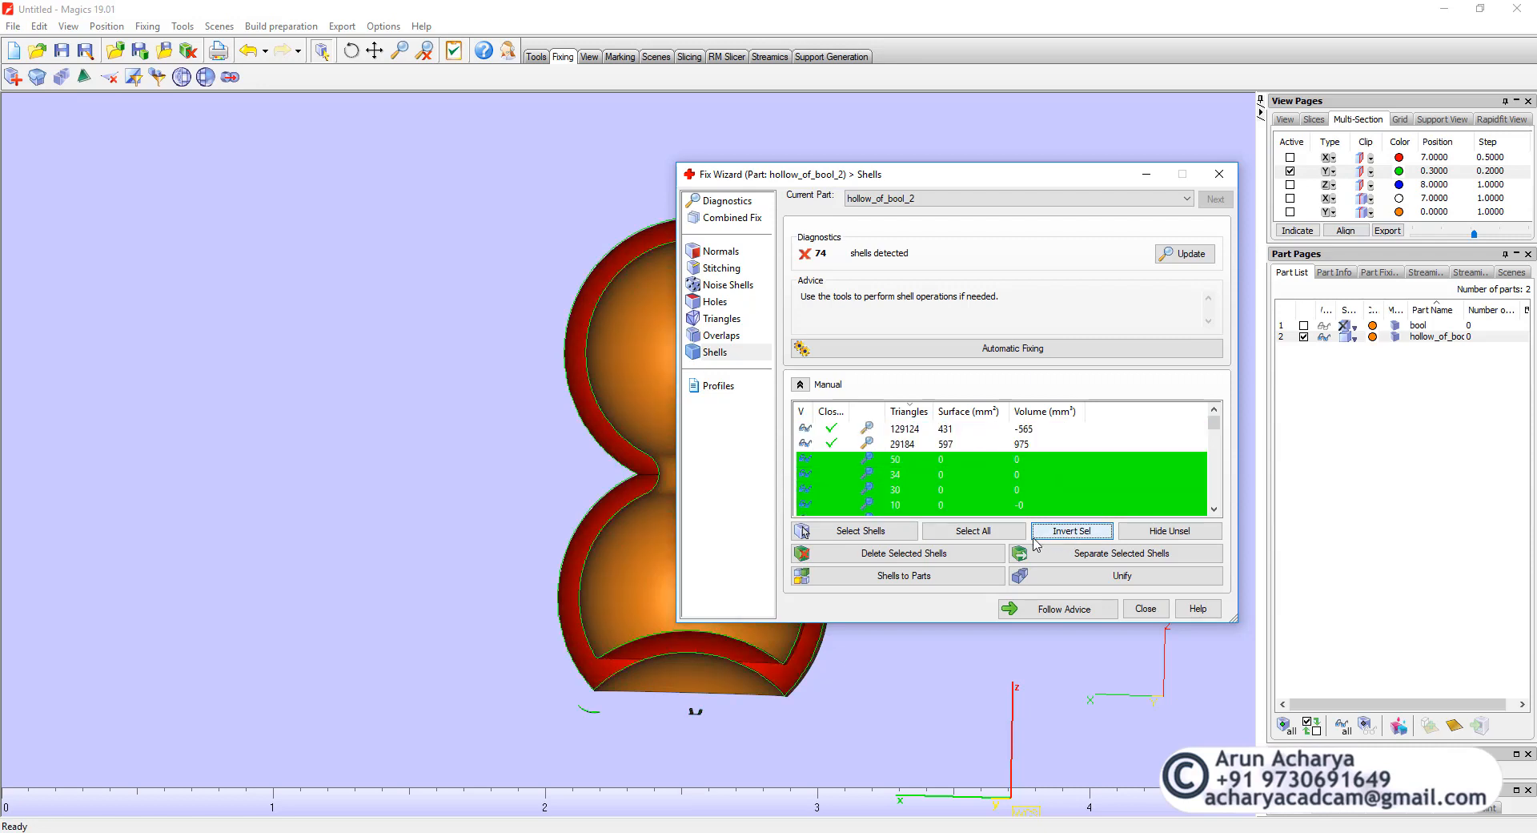
click(923, 562)
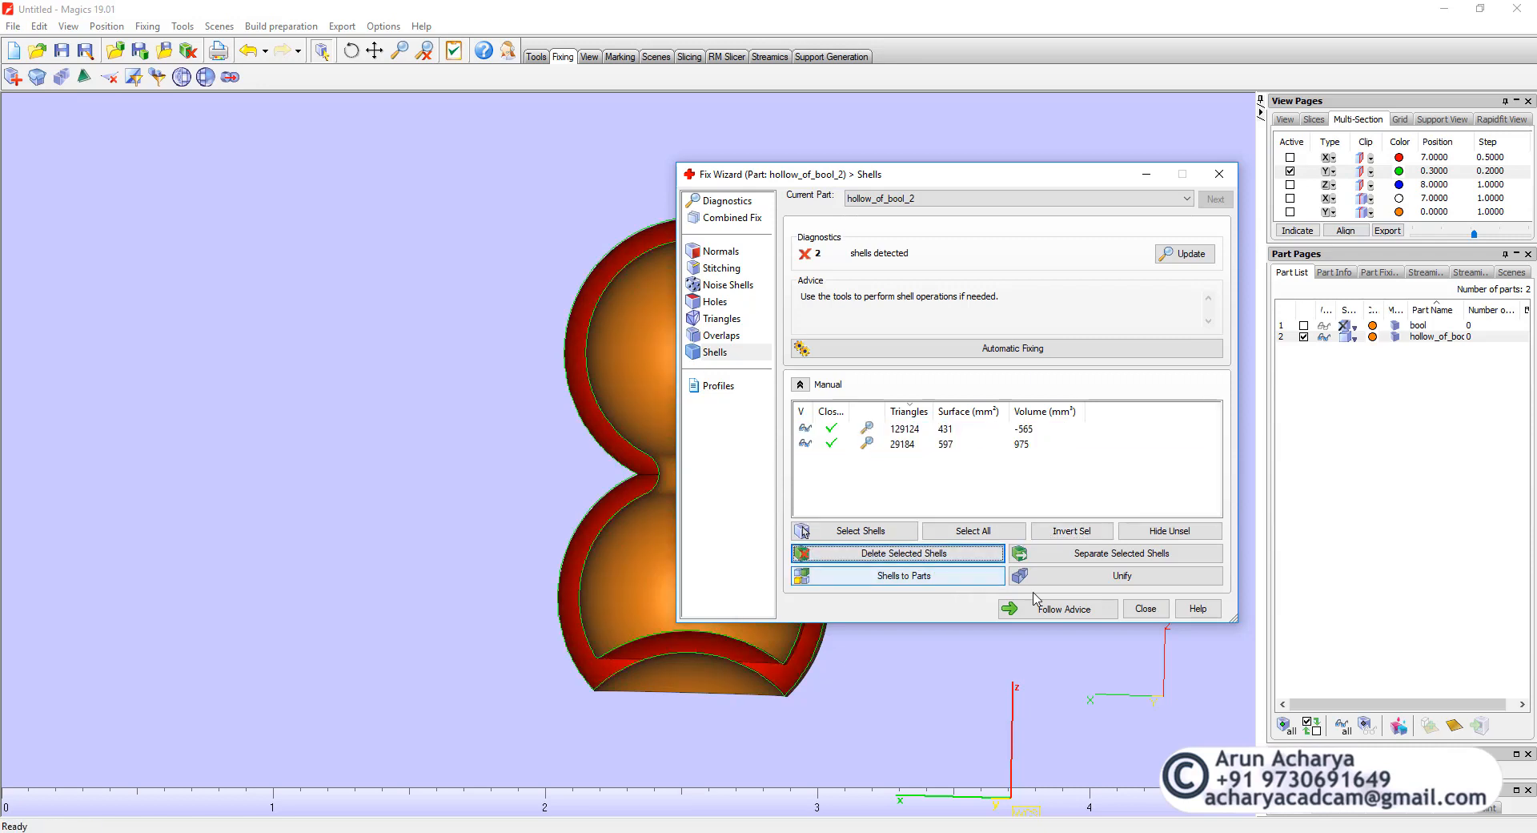
- Rerun the Fix Wizard diagnostics on the hollowed part, close the wizard and review the cleaned section
click(1083, 615)
click(1169, 495)
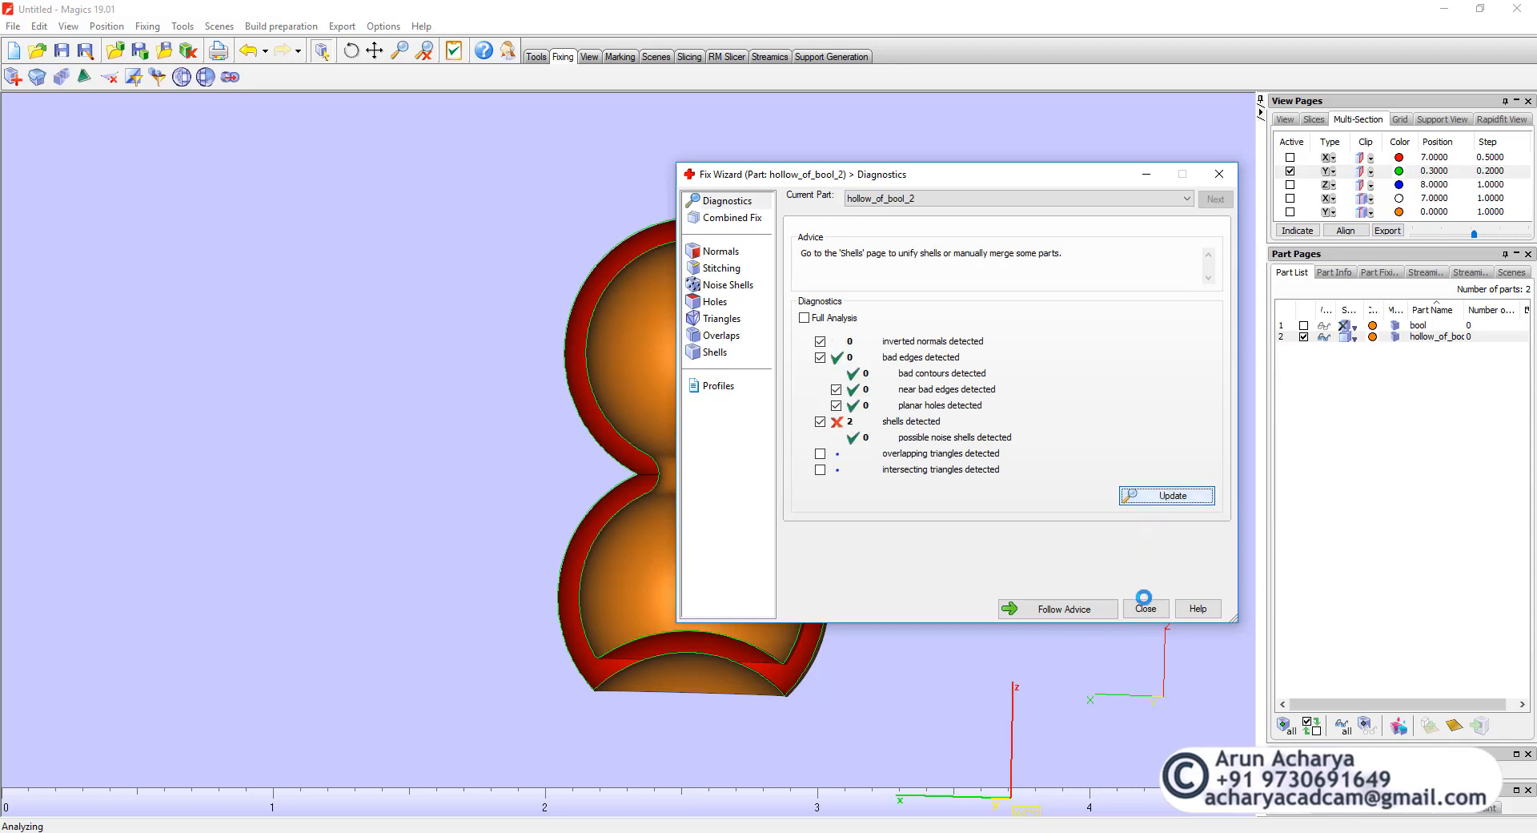
click(1146, 608)
right_drag(770, 554, 800, 521)
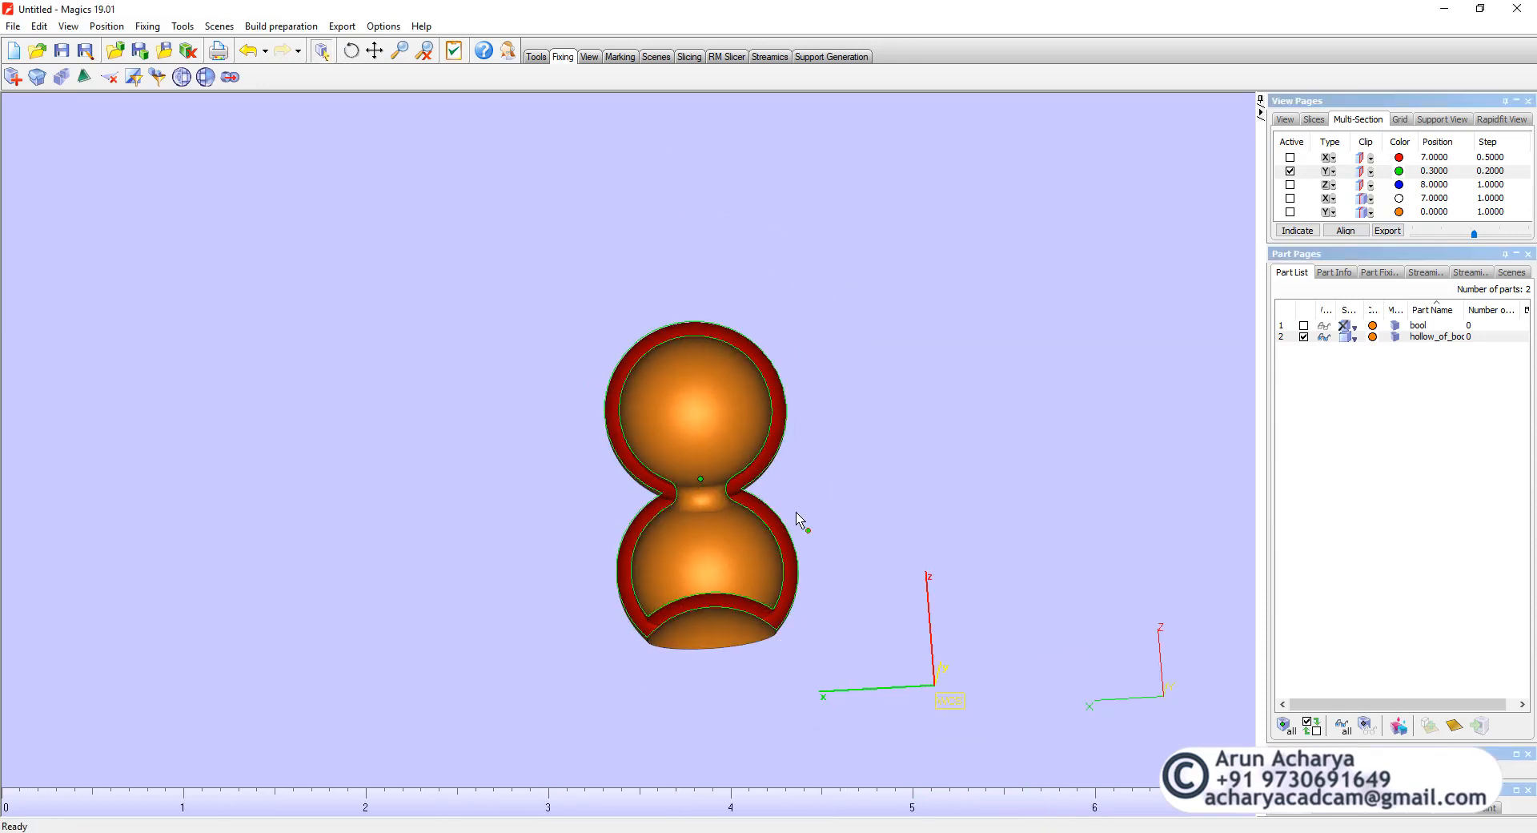
- Rename the hollowed part as HOLLOW-PART-1
double_click(1439, 342)
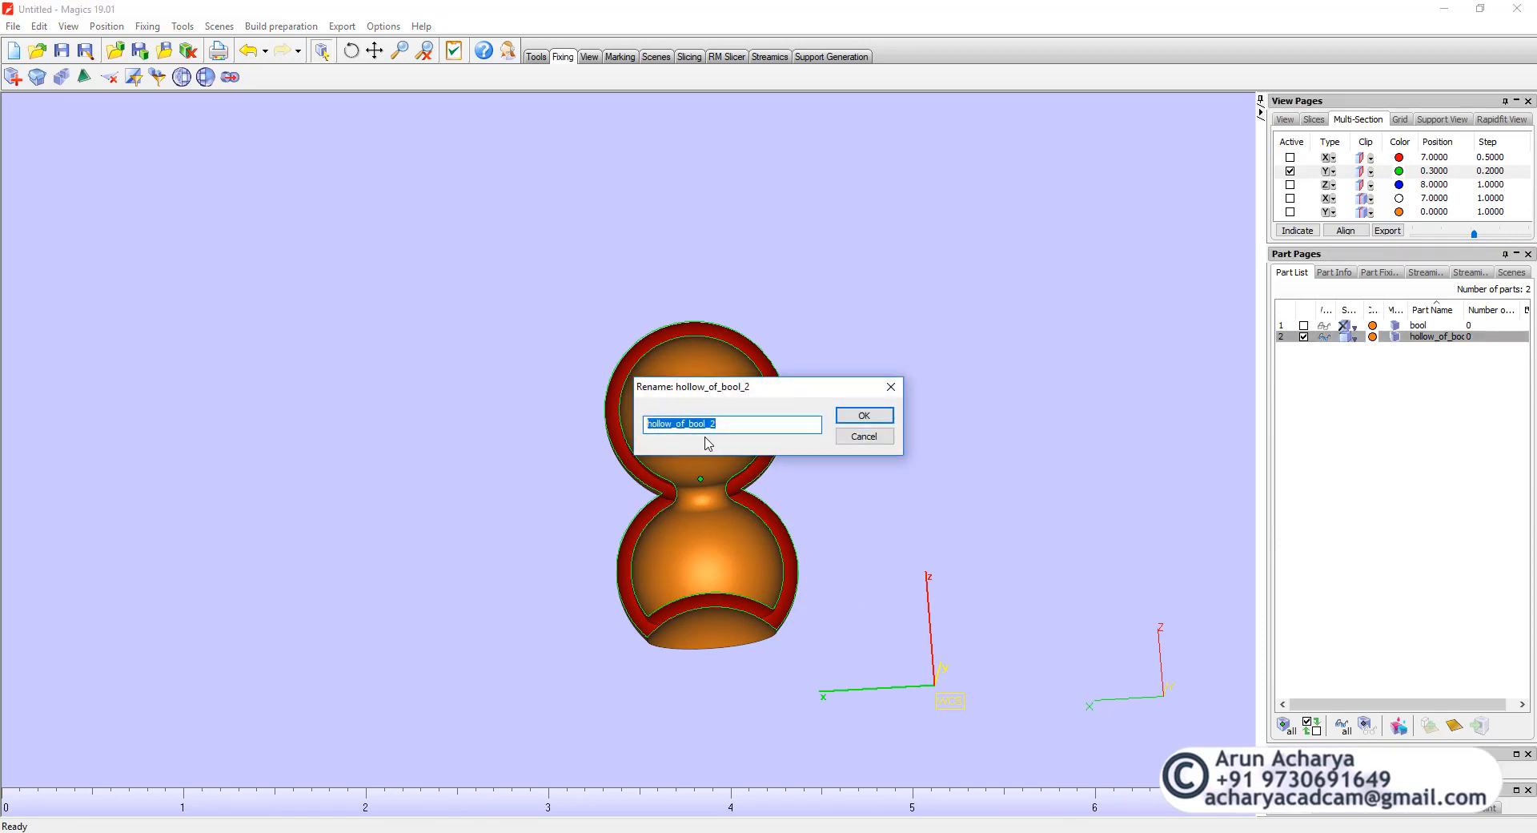
drag(813, 439, 823, 489)
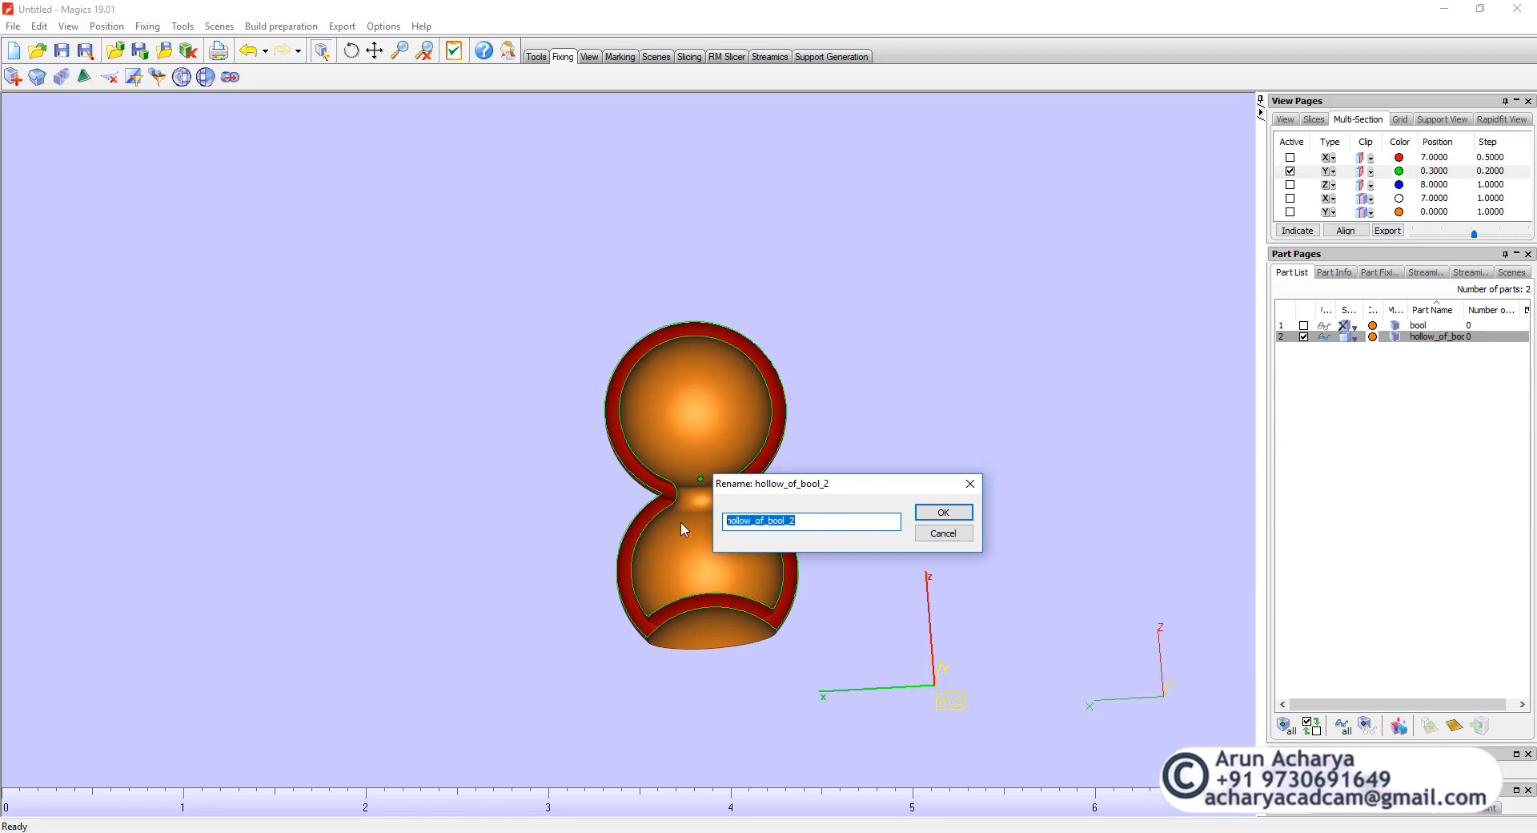
text(HOLLOW-PART-1)
click(933, 513)
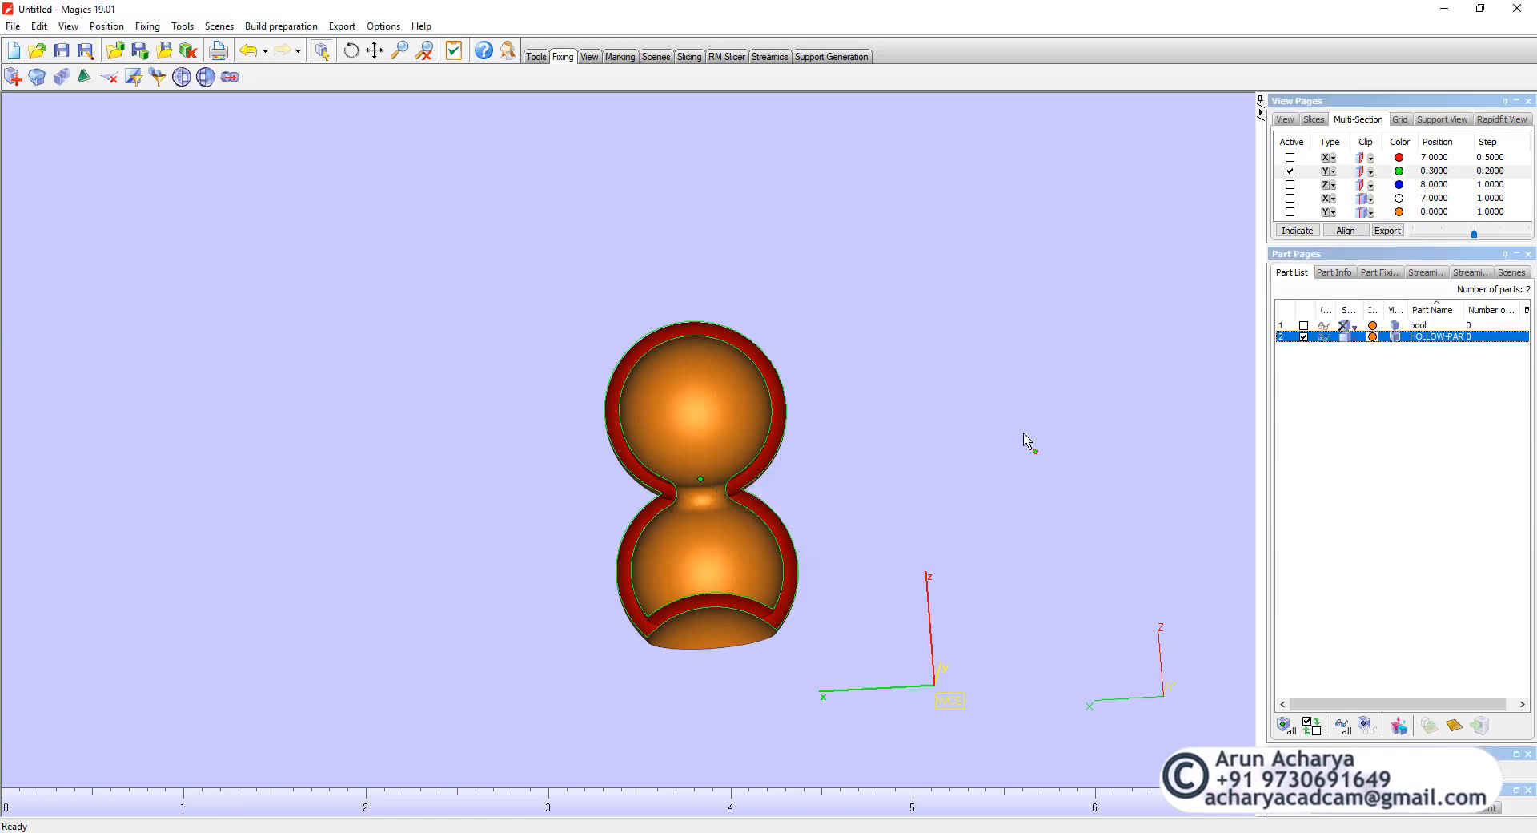
- Save the hollowed part to the Desktop as HOLLOW-PART-1.stl
click(142, 55)
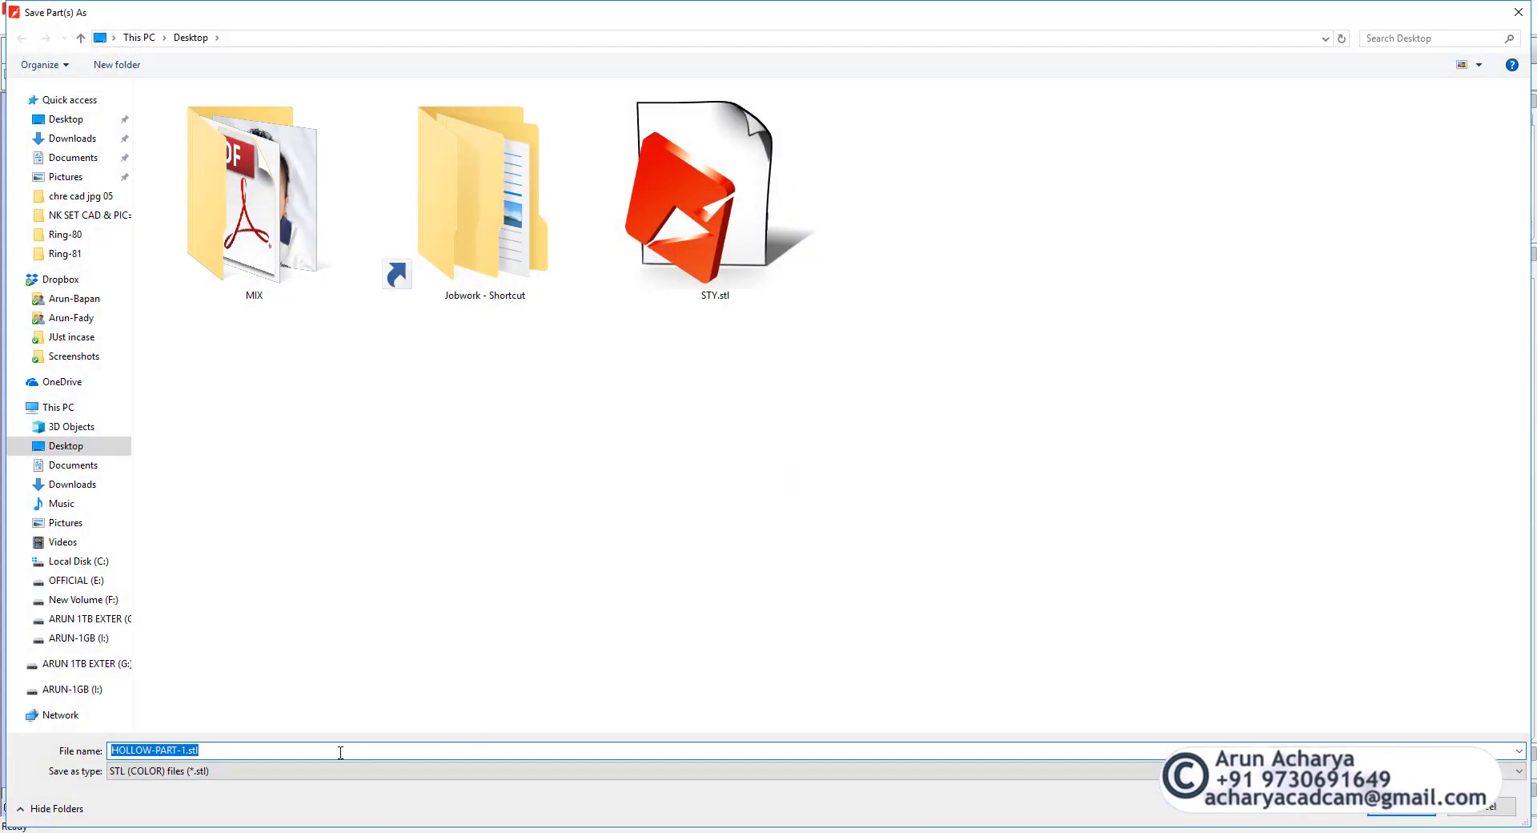
key(Return)
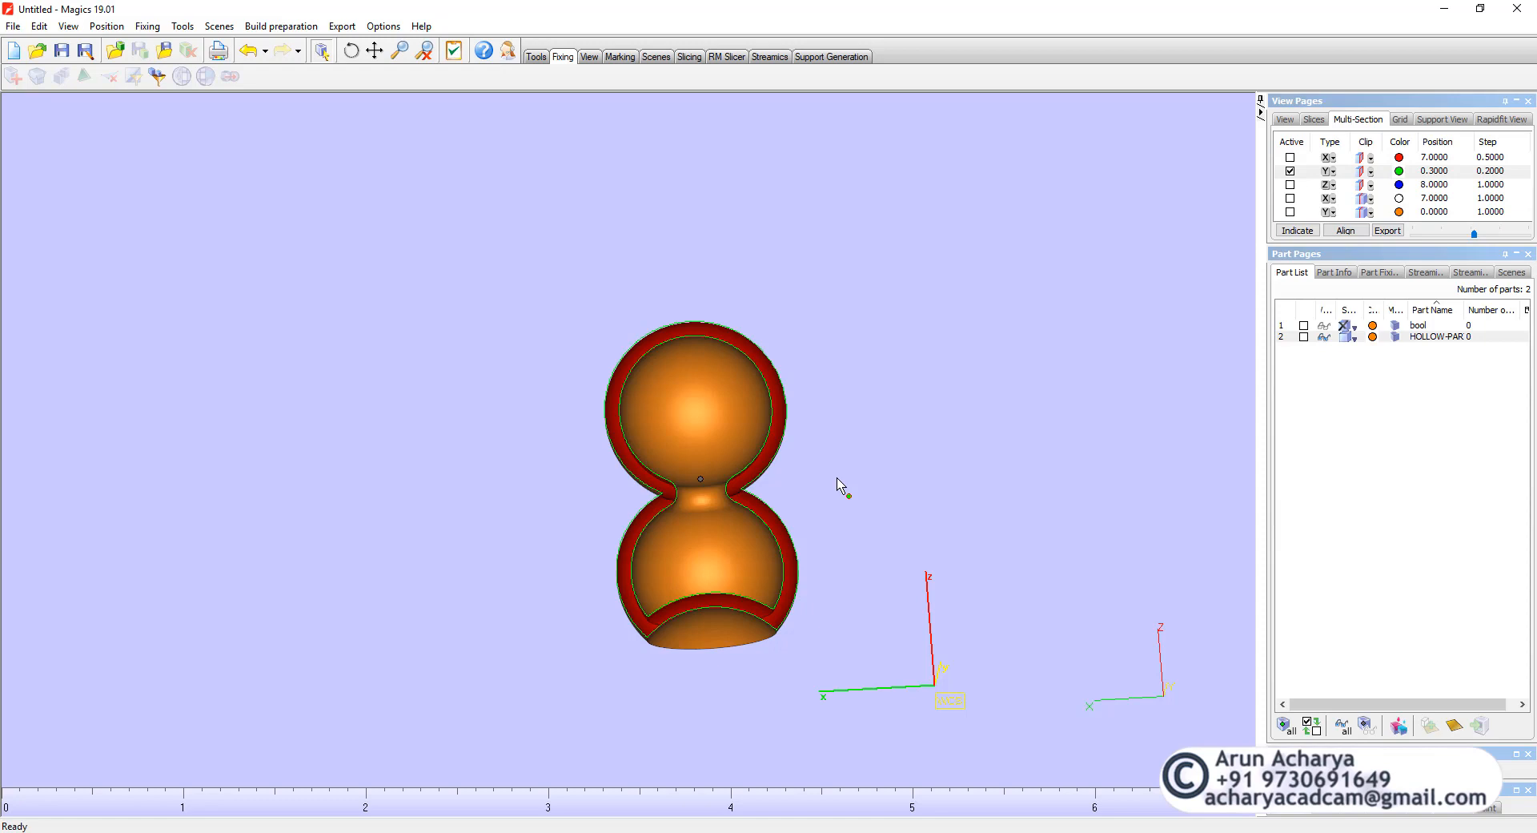
- Reselect HOLLOW-PART-1 and turn off its Y section so the full outer surface is displayed
right_drag(785, 509, 912, 511)
scroll(709, 483, up, 3)
scroll(611, 500, up, 2)
scroll(611, 500, down, 3)
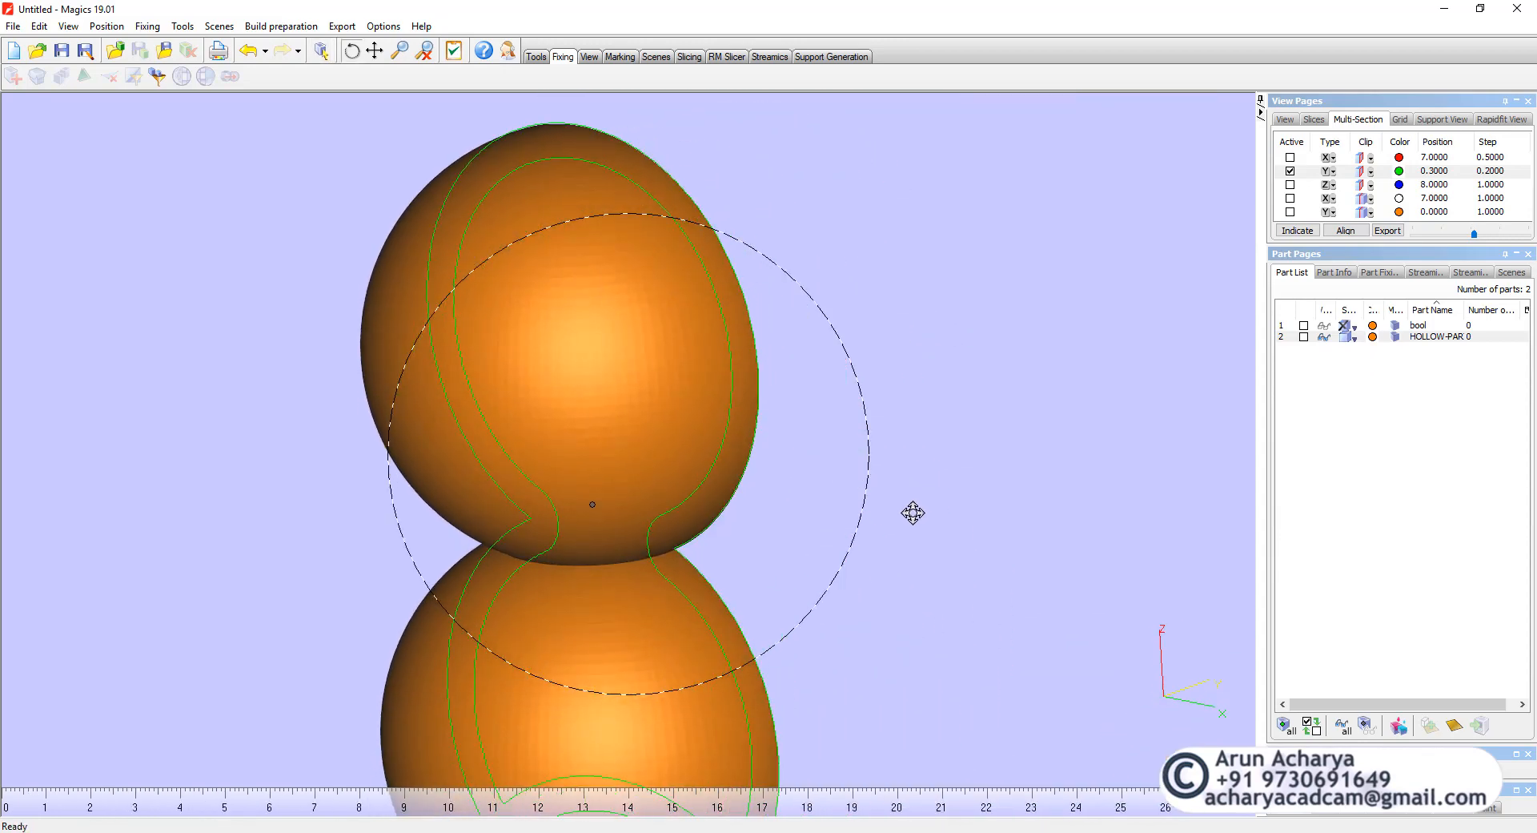
scroll(737, 521, down, 2)
right_drag(737, 521, 781, 521)
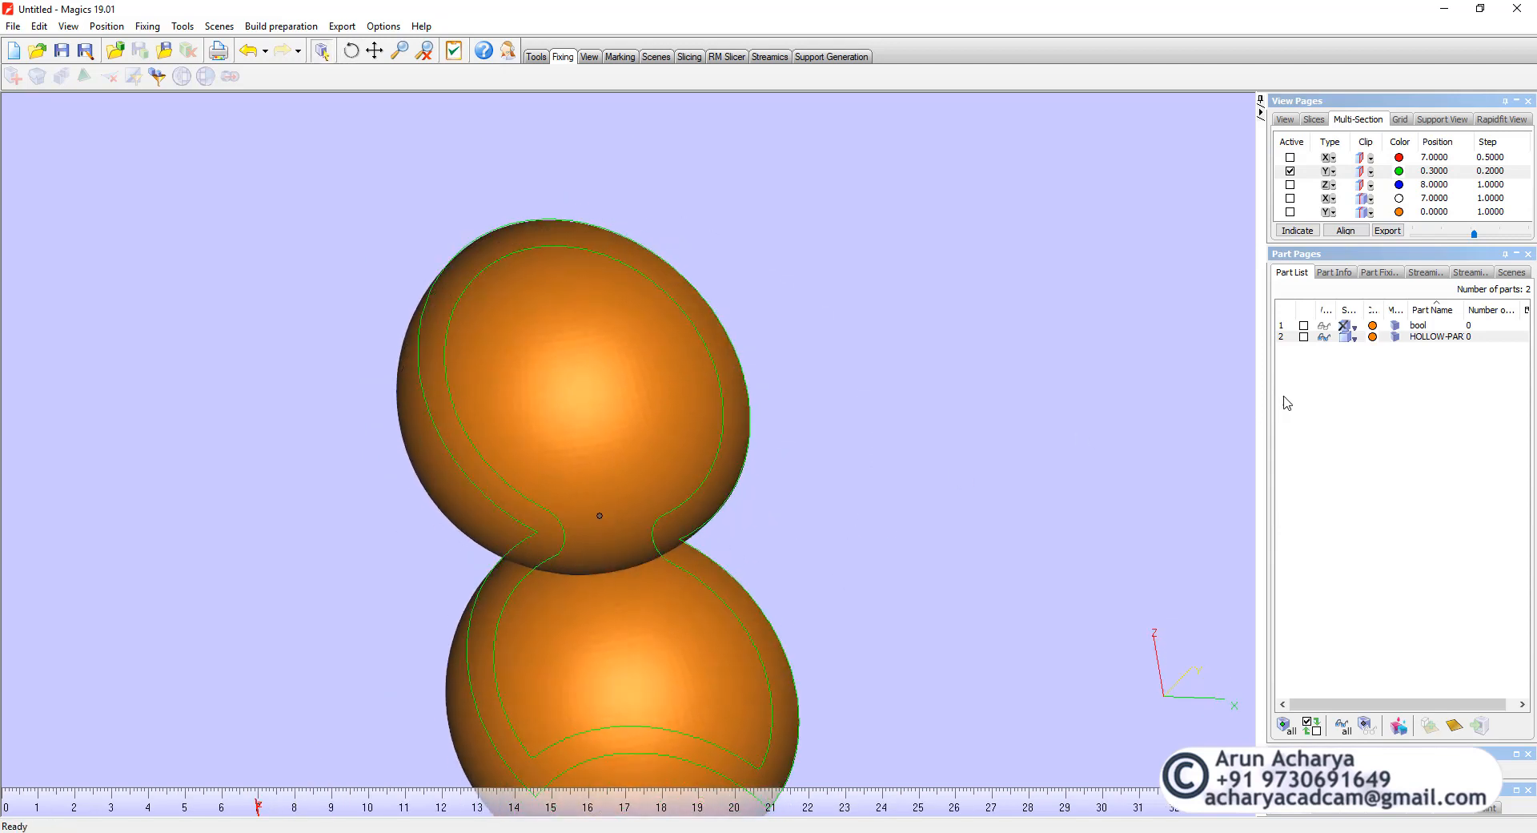
click(1304, 337)
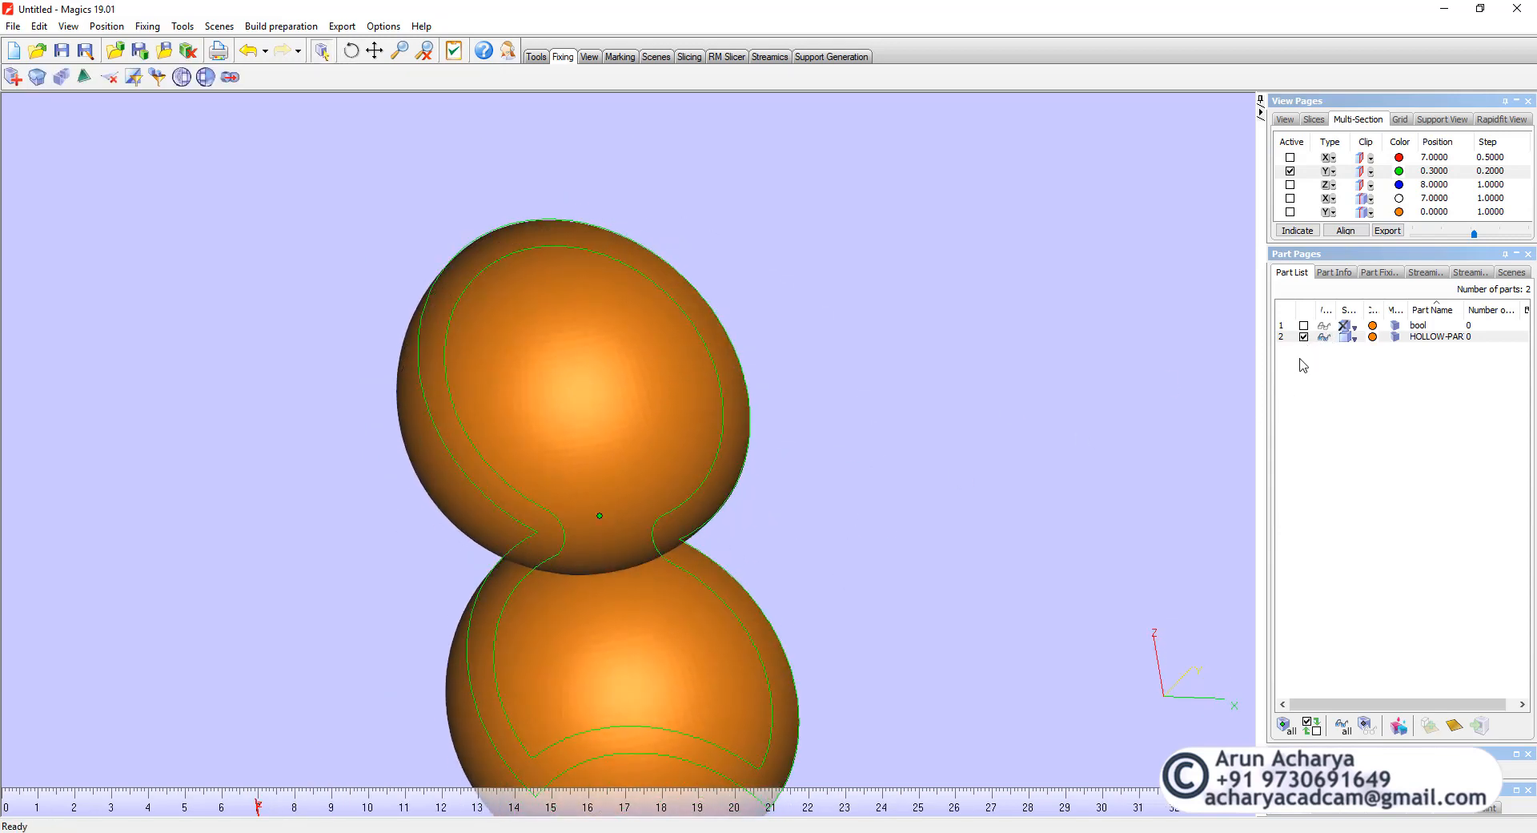
click(1289, 172)
mouse_move(624, 483)
right_down()
mouse_move(593, 590)
mouse_move(638, 483)
right_up()
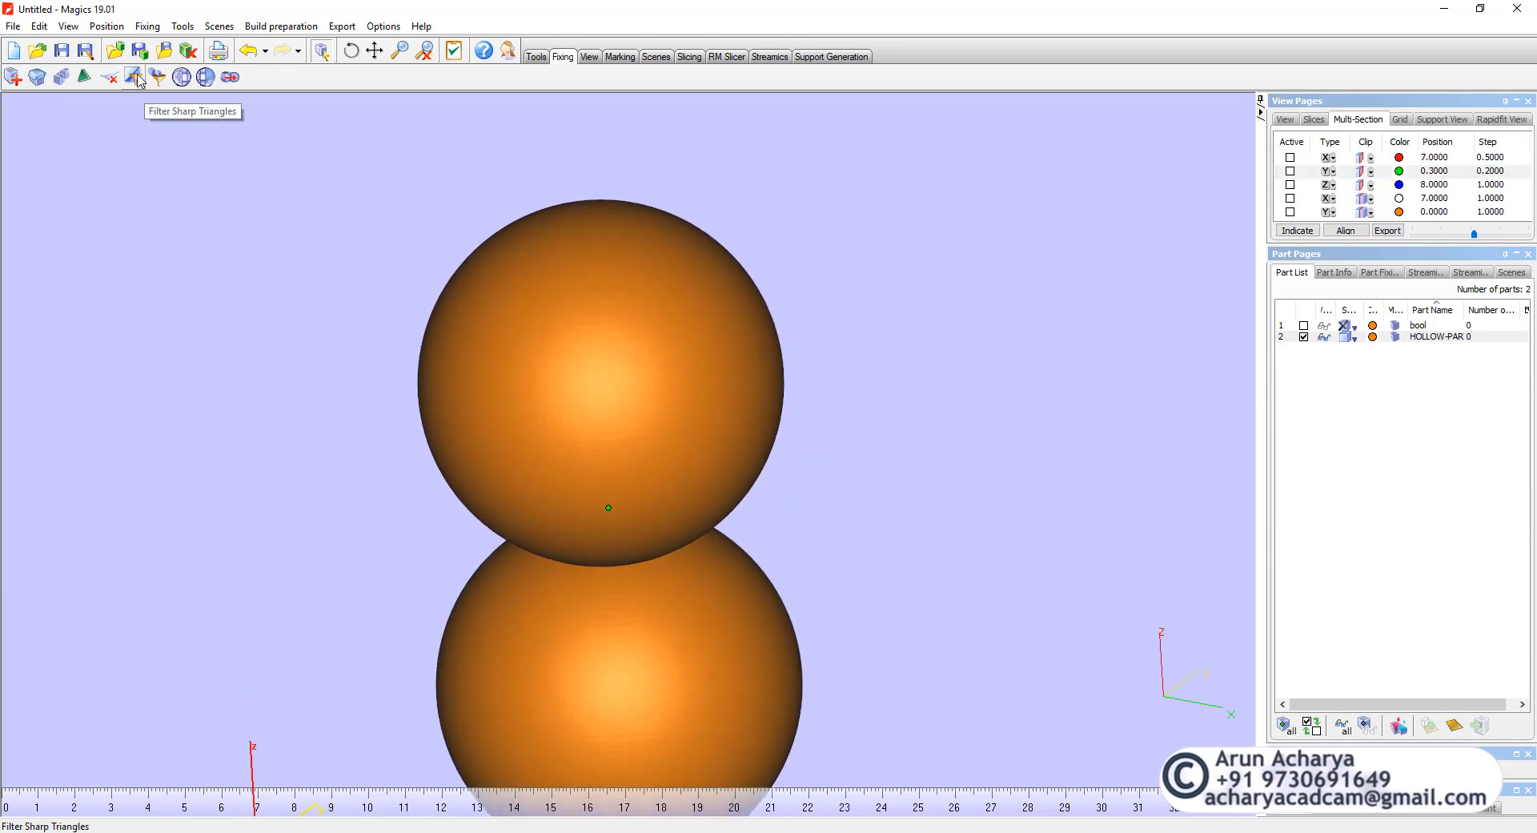
- Filter the sharp triangles of HOLLOW-PART-1 using the Collapse action with a 5° angle
click(137, 80)
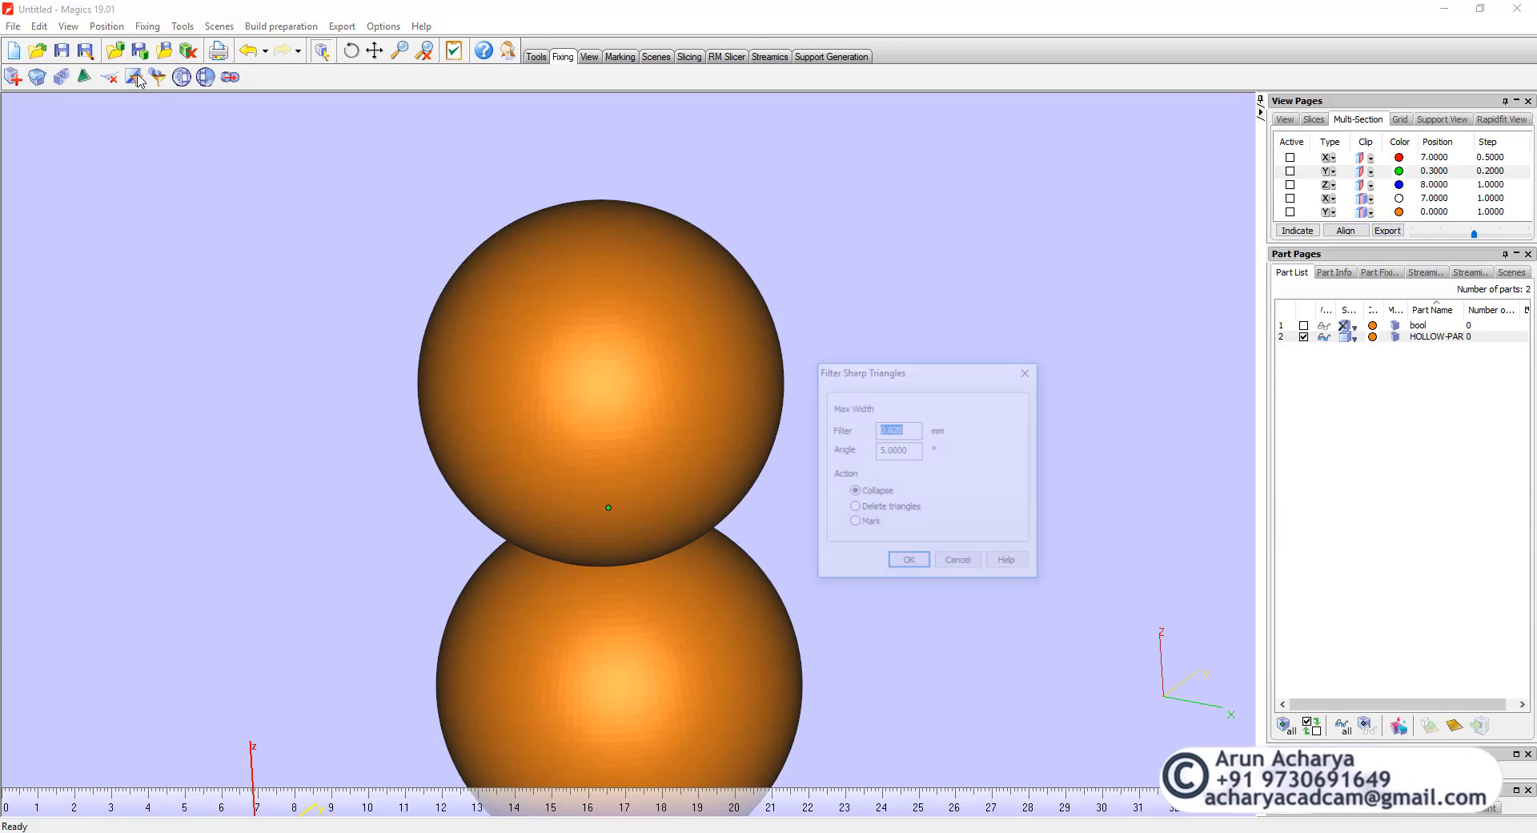
mouse_move(876, 369)
mouse_down()
mouse_move(993, 335)
mouse_move(838, 347)
mouse_move(877, 353)
mouse_up()
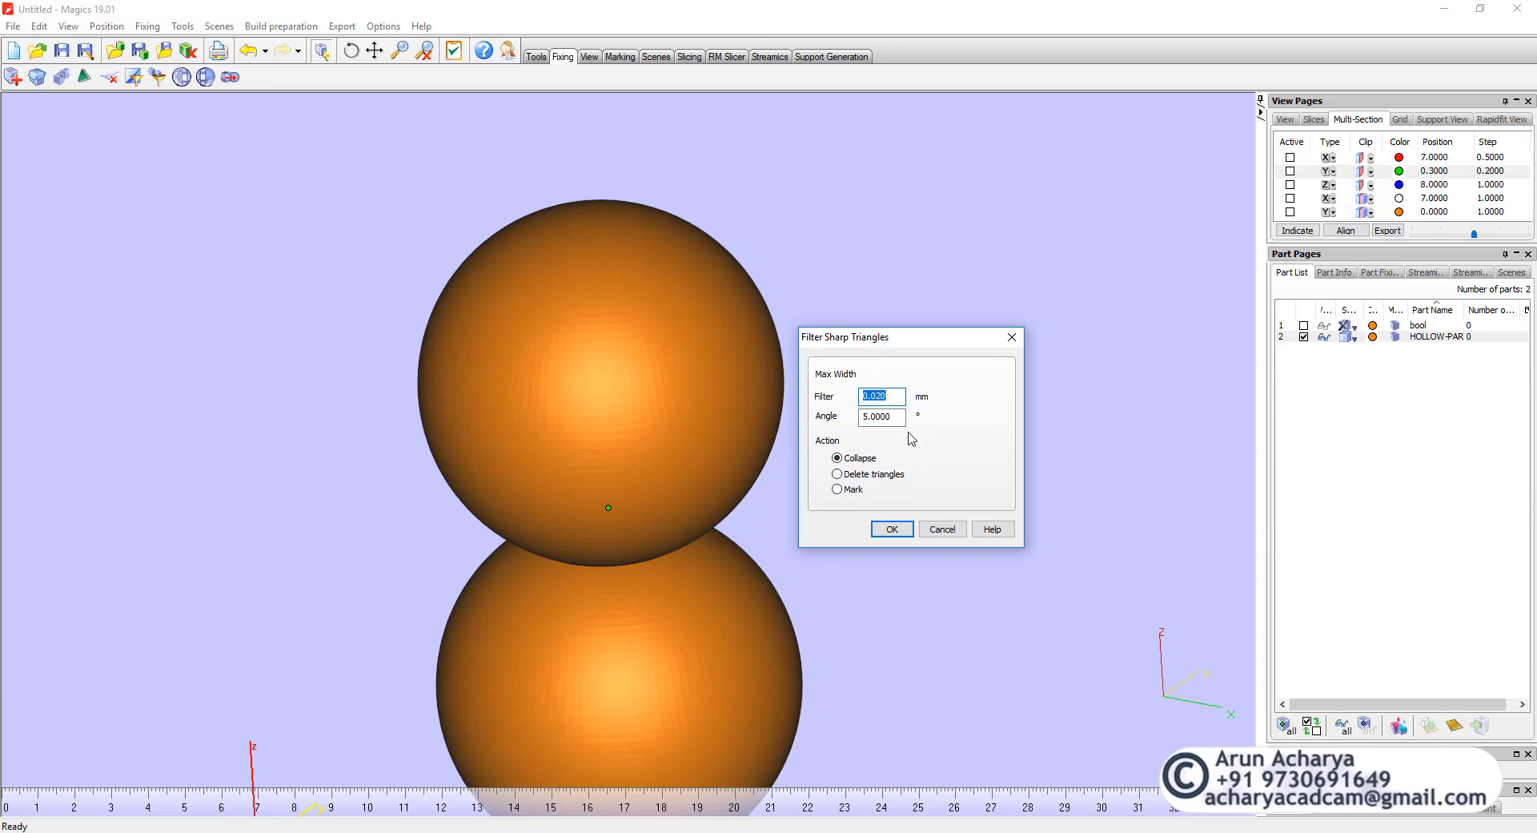
click(906, 533)
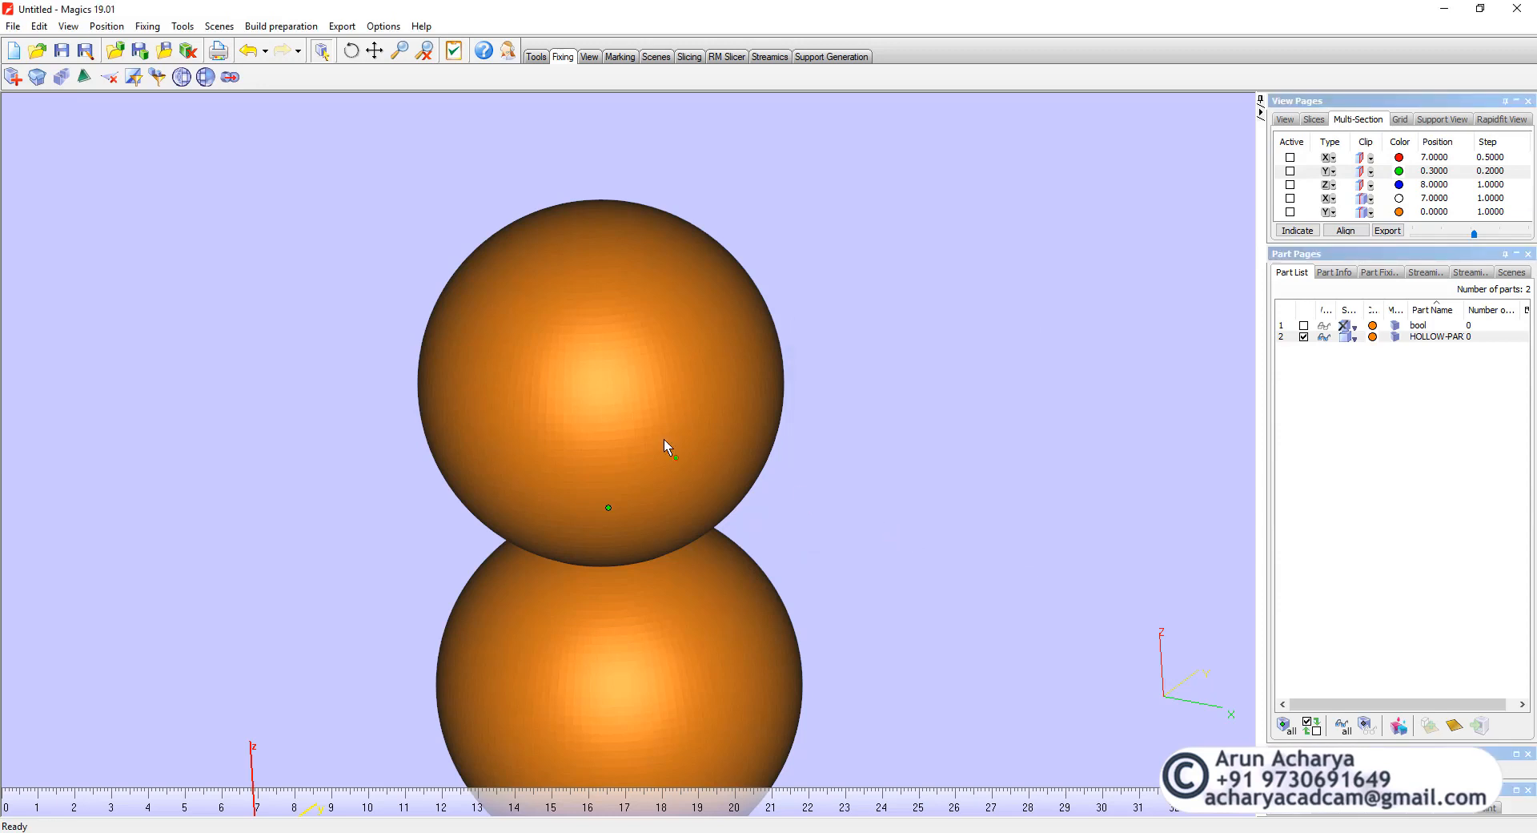
- Examine the surface smoothness of the upper sphere and the neck after the sharp-triangle filter
scroll(662, 437, up, 3)
scroll(967, 443, down, 3)
right_drag(497, 535, 594, 514)
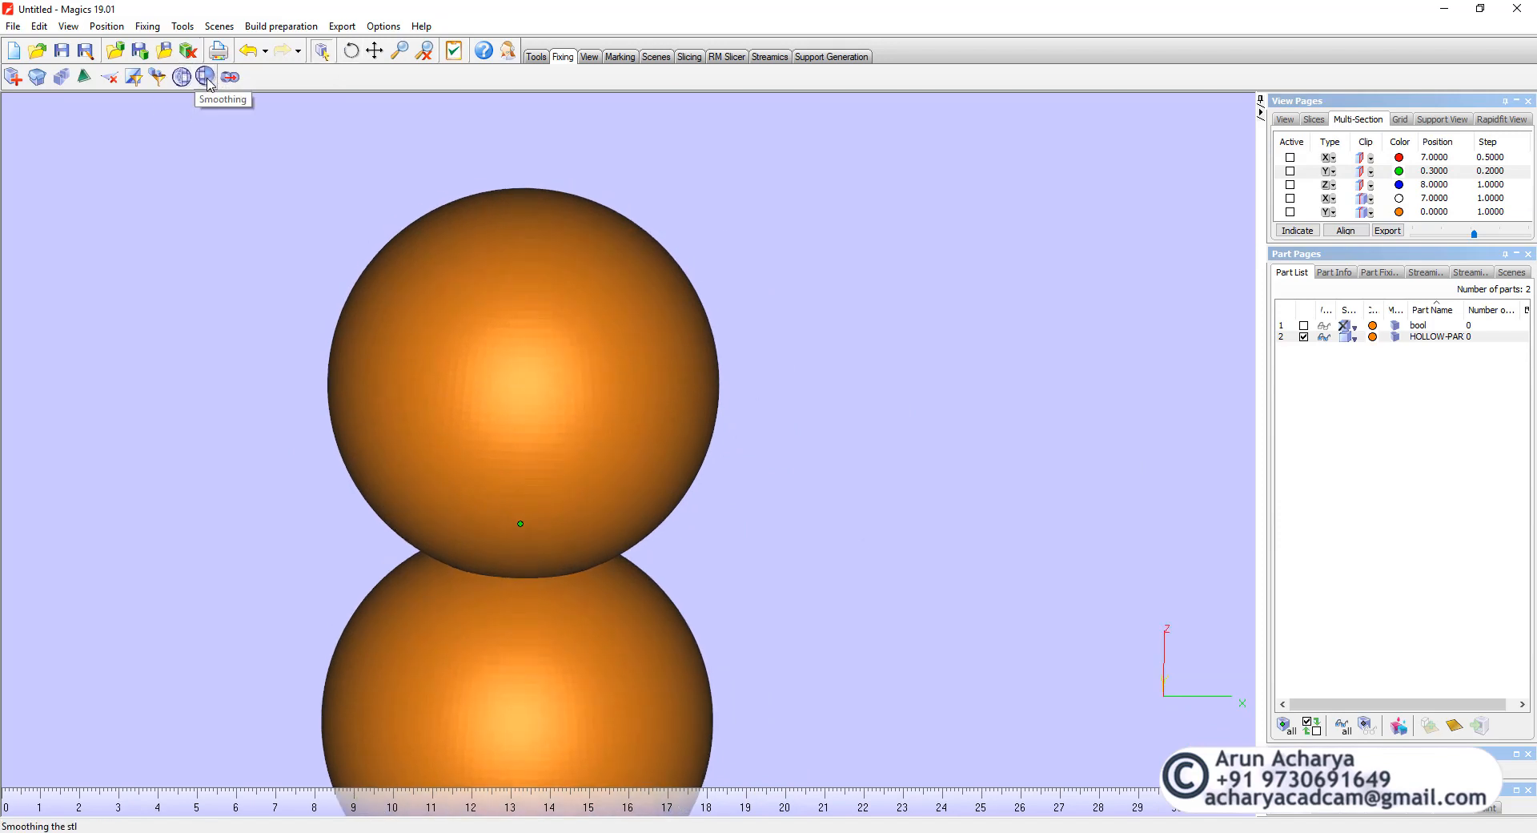
scroll(588, 386, down, 2)
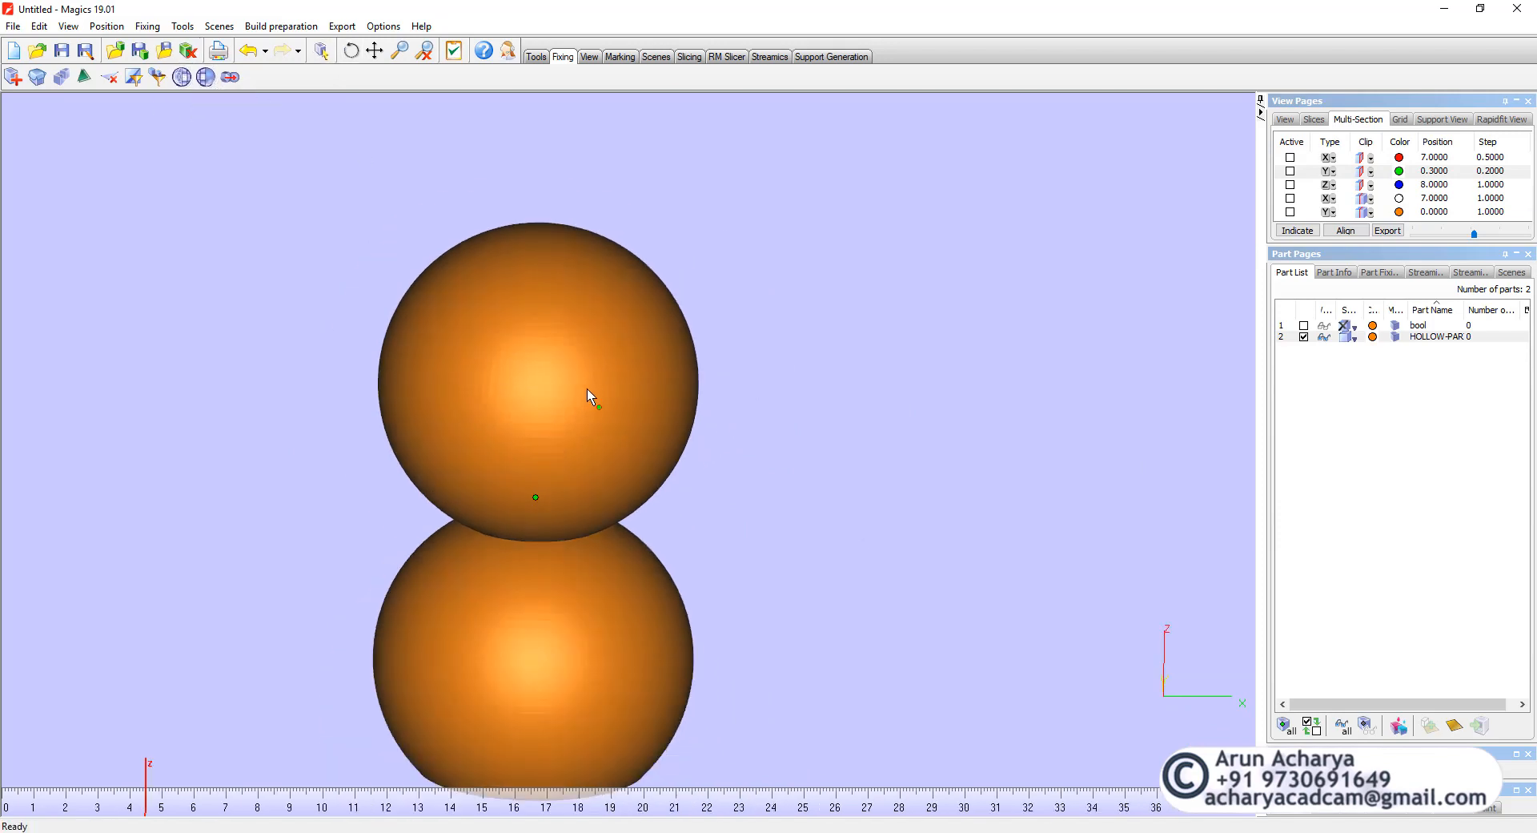
right_drag(587, 394, 558, 456)
scroll(561, 457, up, 2)
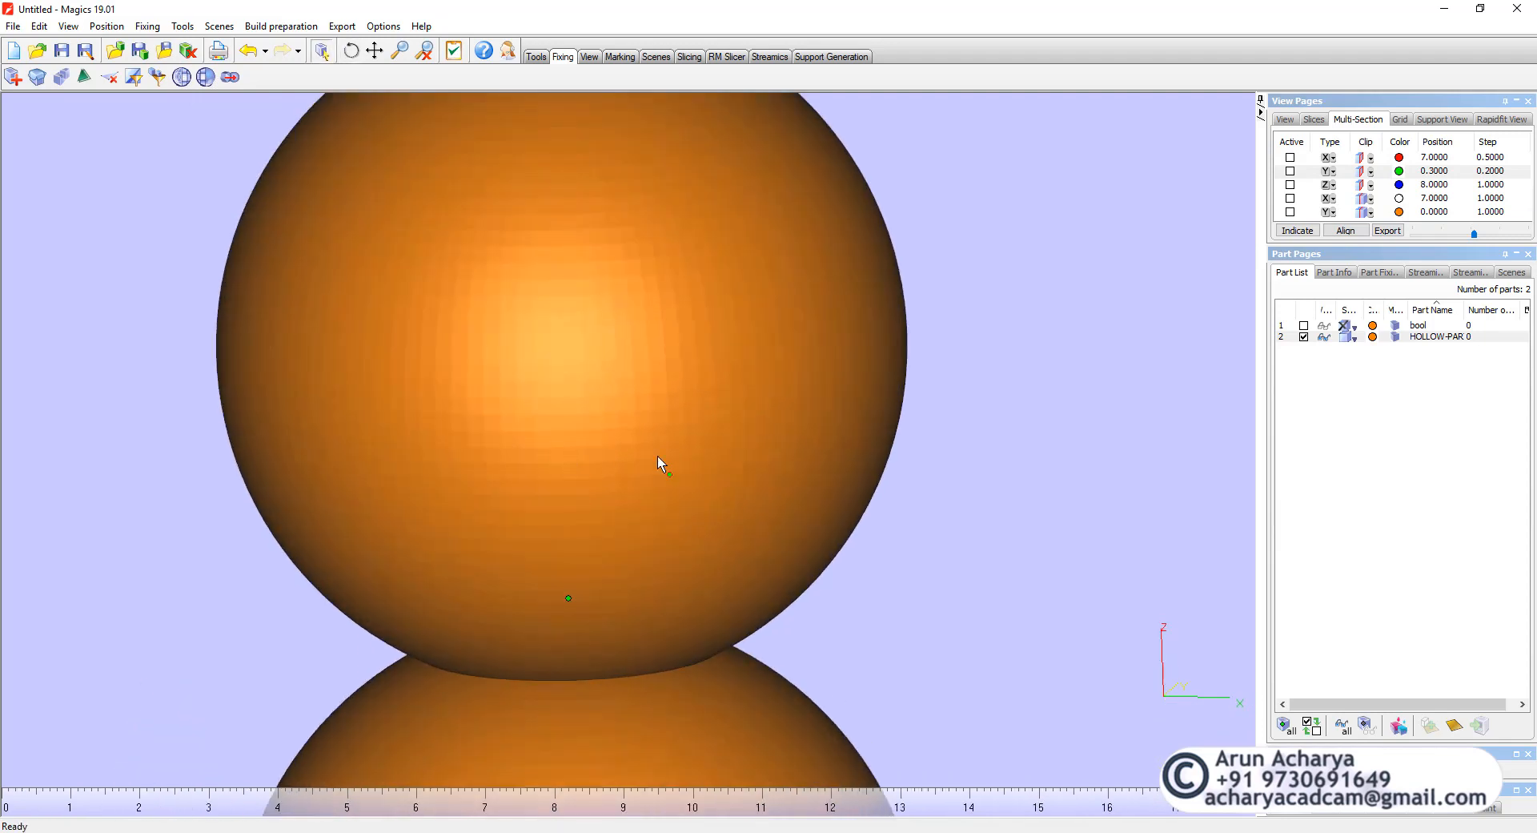
right_drag(658, 462, 702, 571)
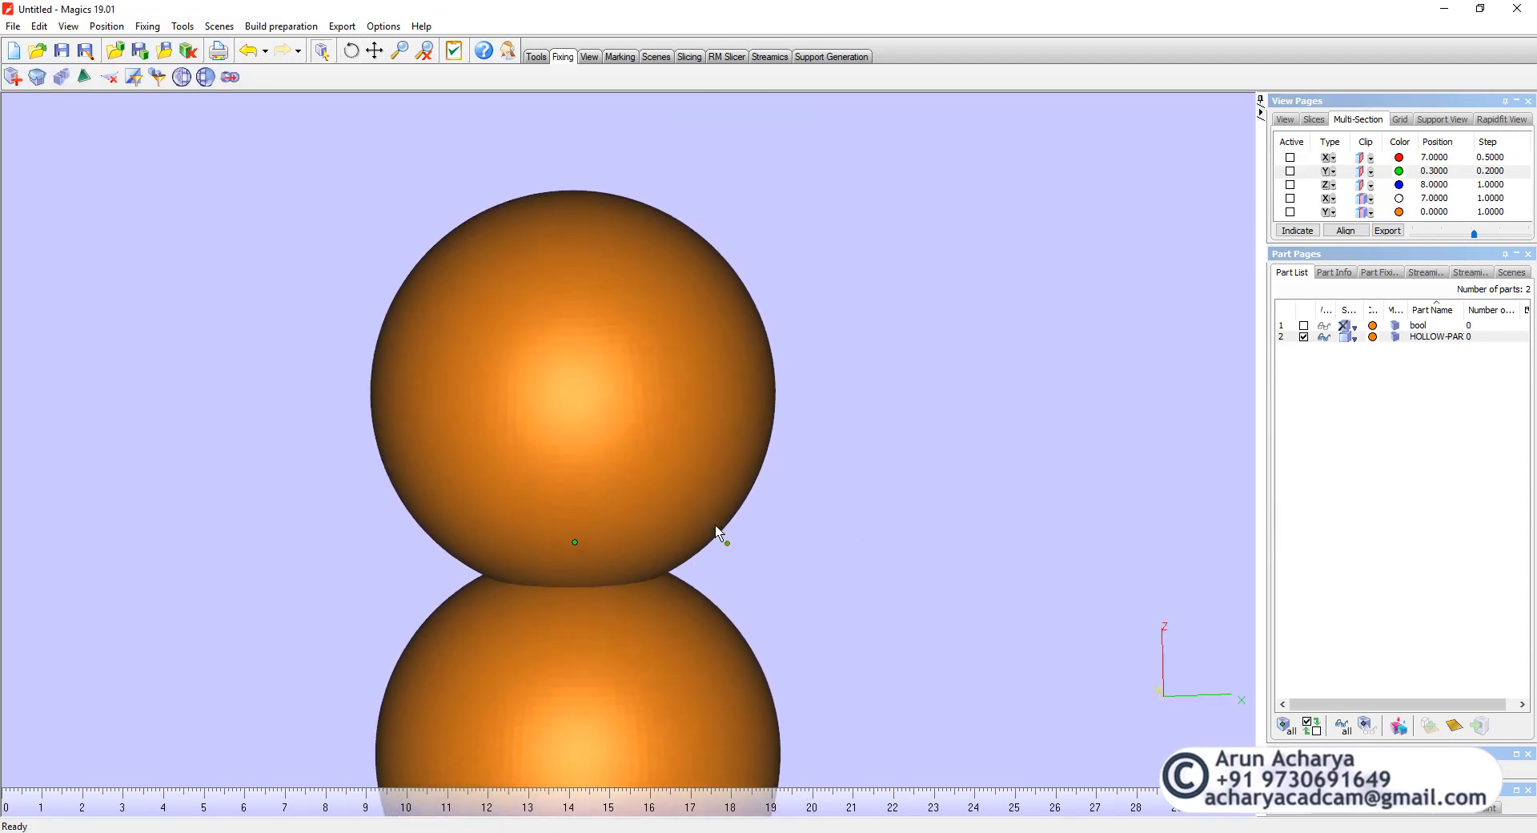
click(182, 199)
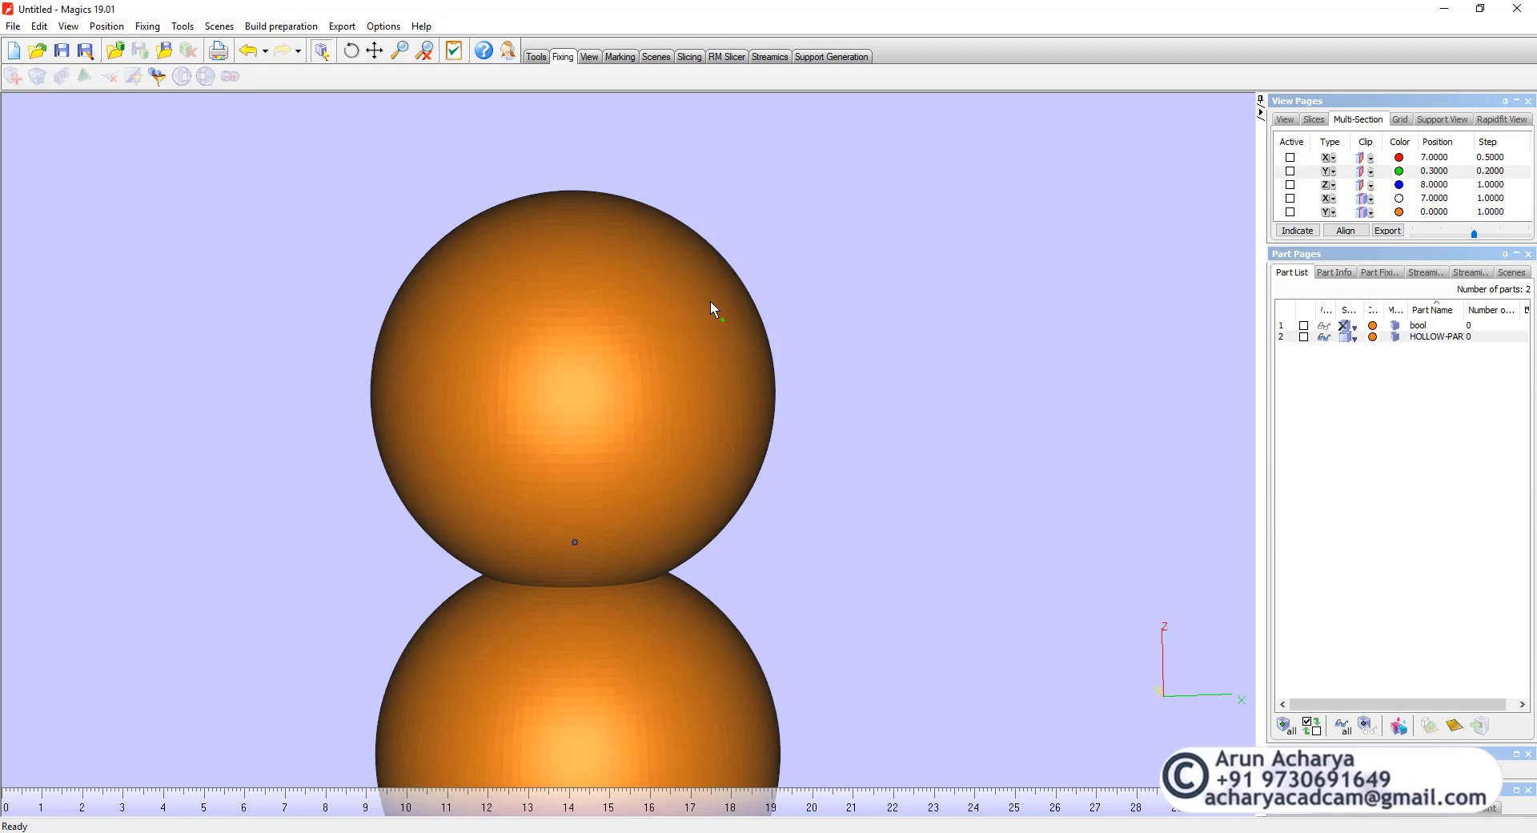
- Run a global Triangle Reduction on HOLLOW-PART-1 with smallest detail 0.1 mm, max angle 5°, 2 iterations and textures kept intact
click(1303, 337)
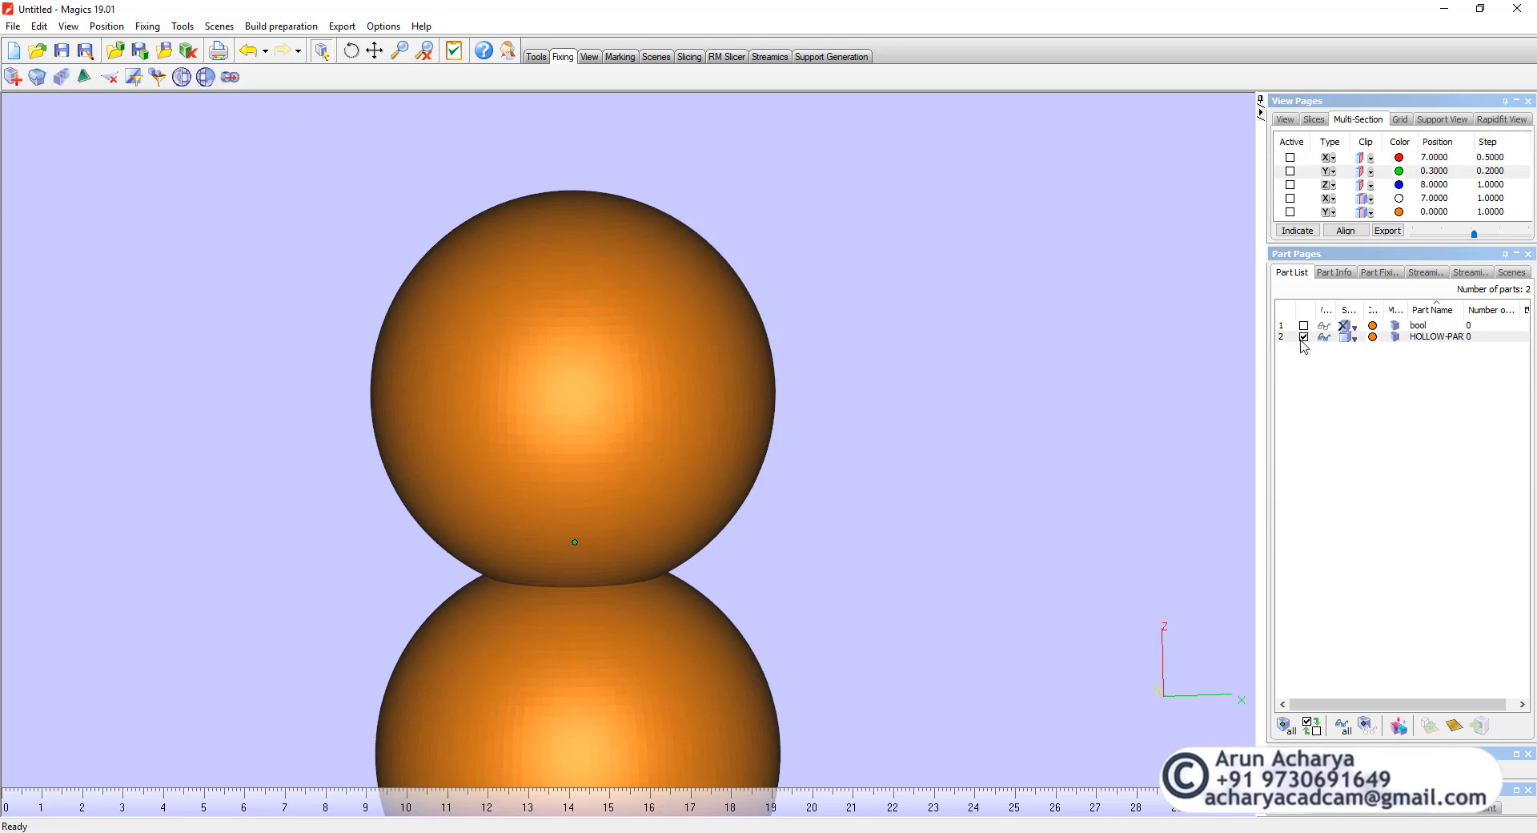
click(181, 77)
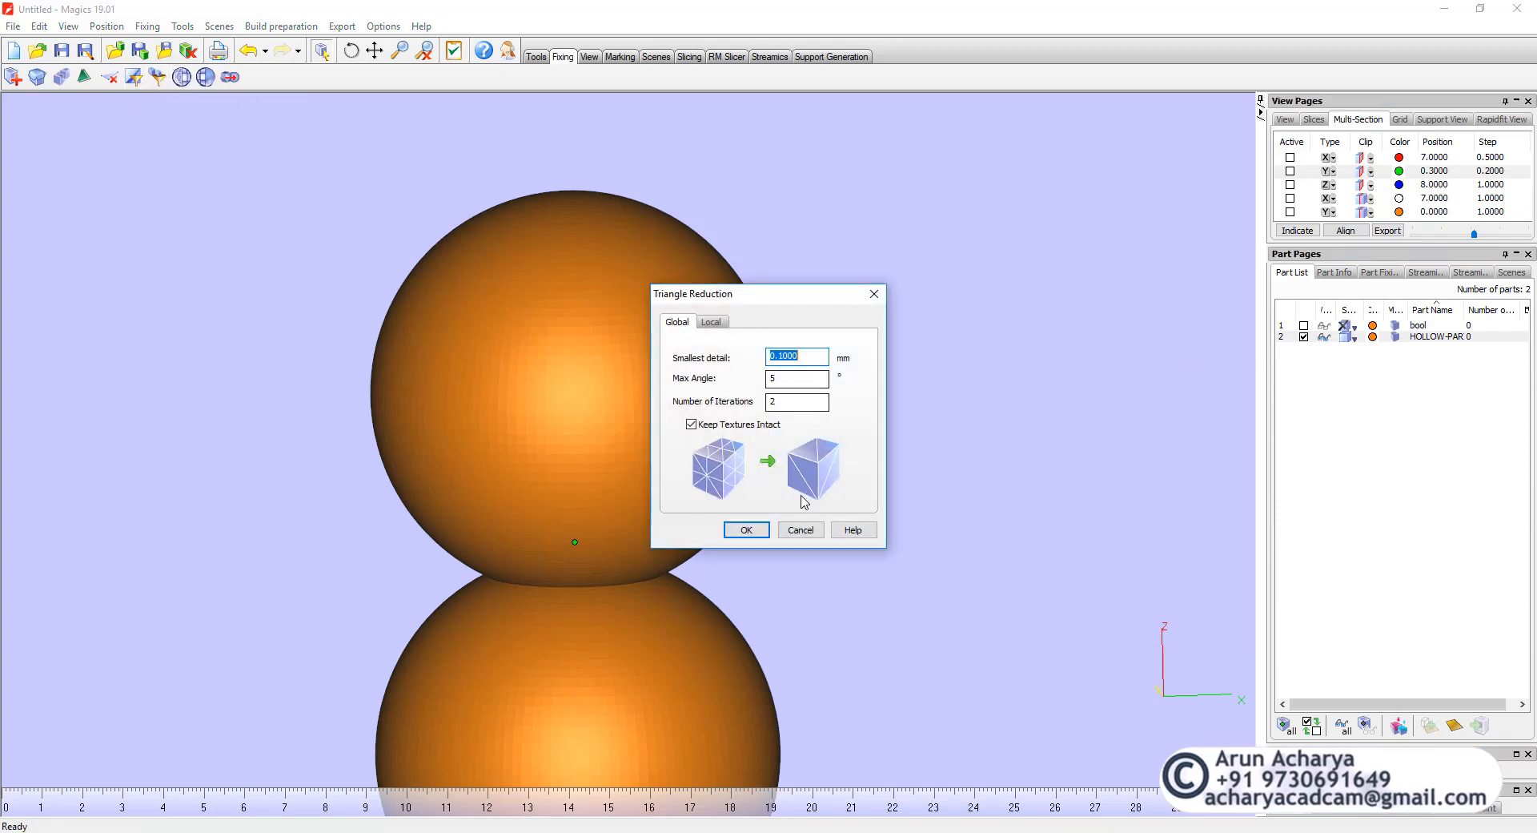
click(744, 529)
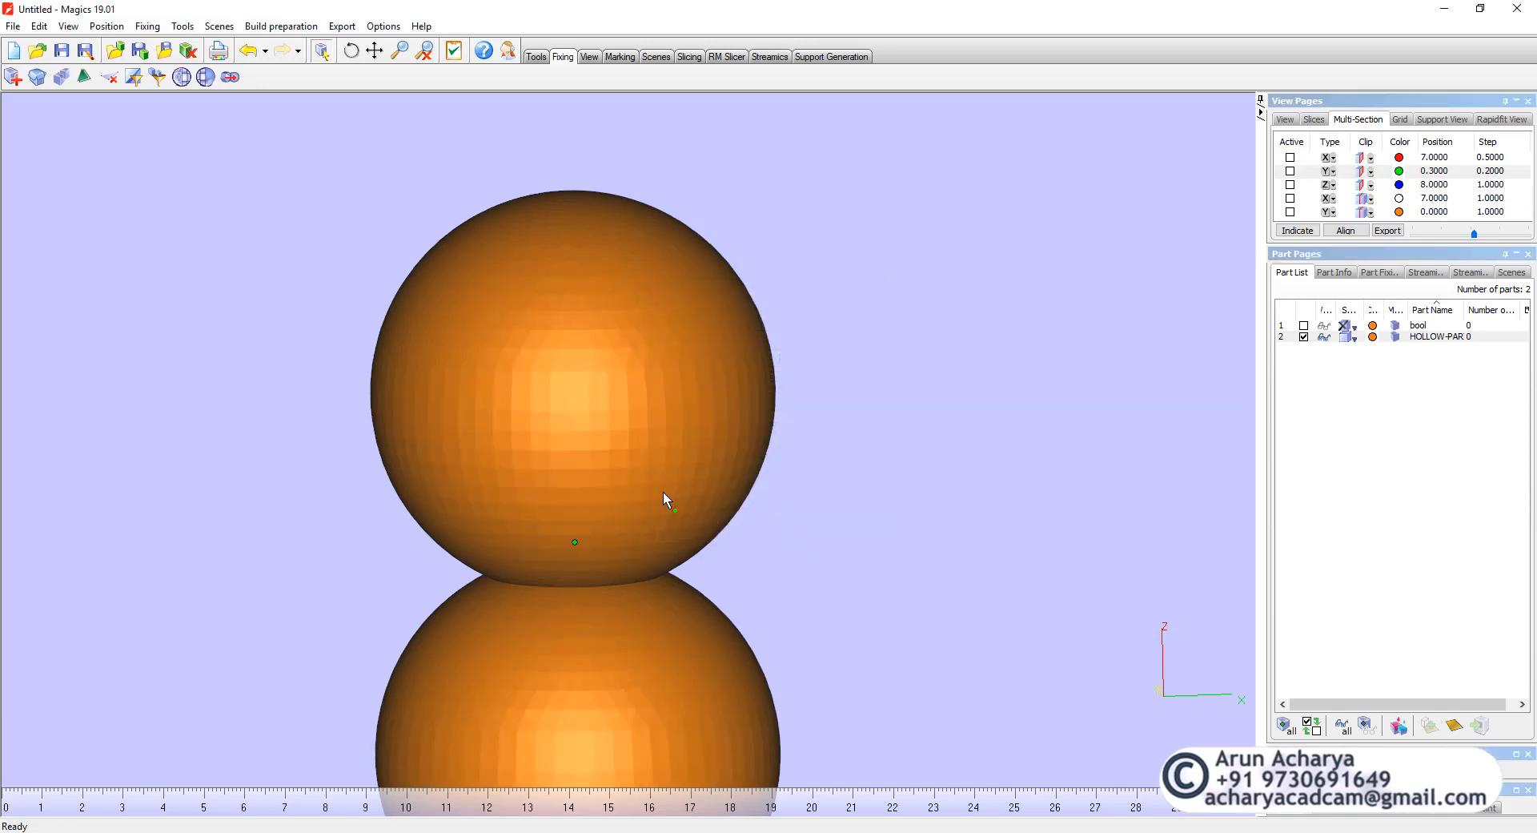
click(206, 76)
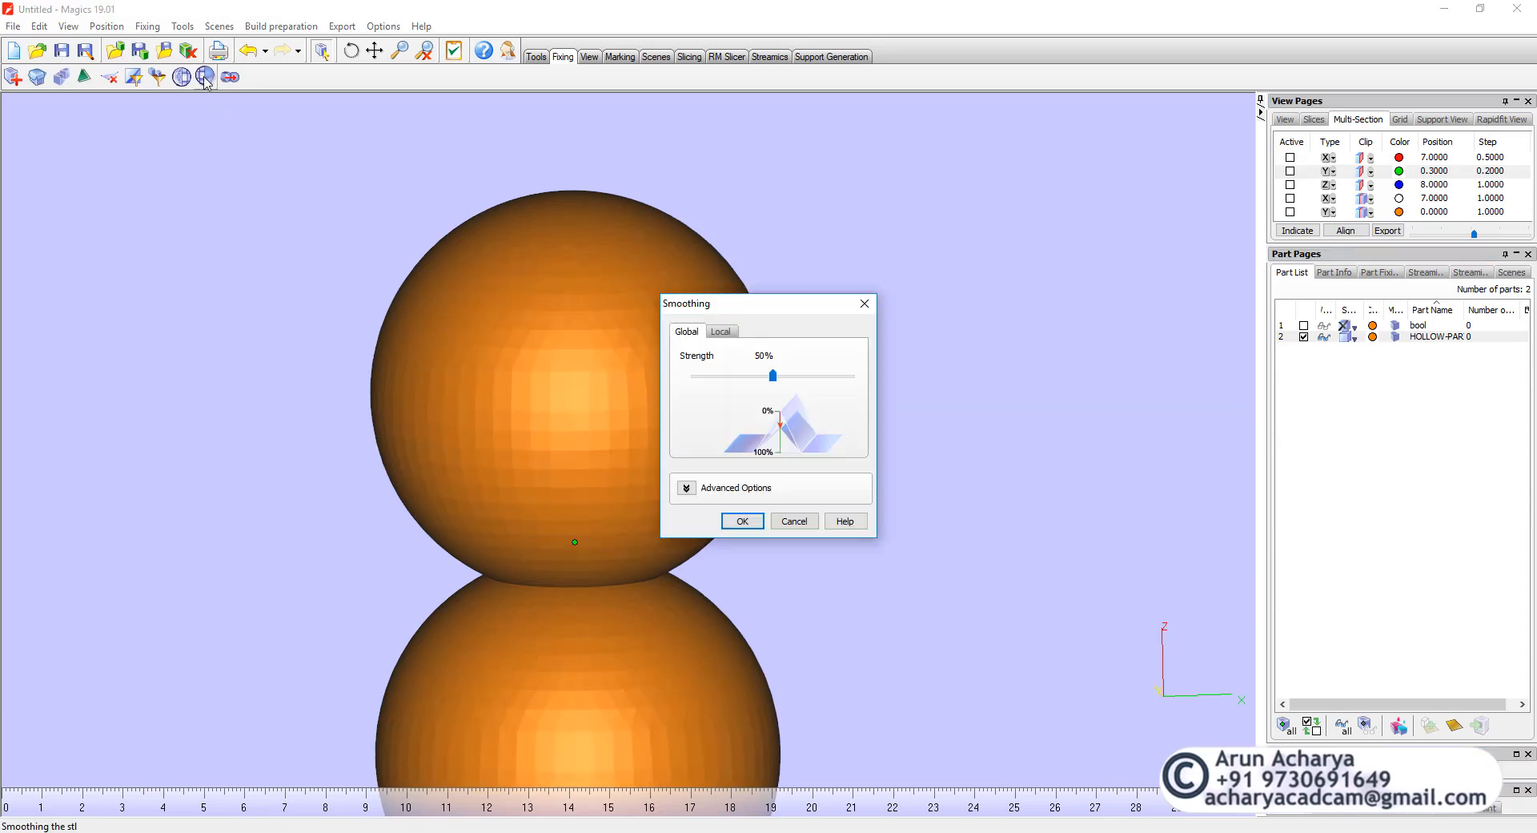
click(793, 520)
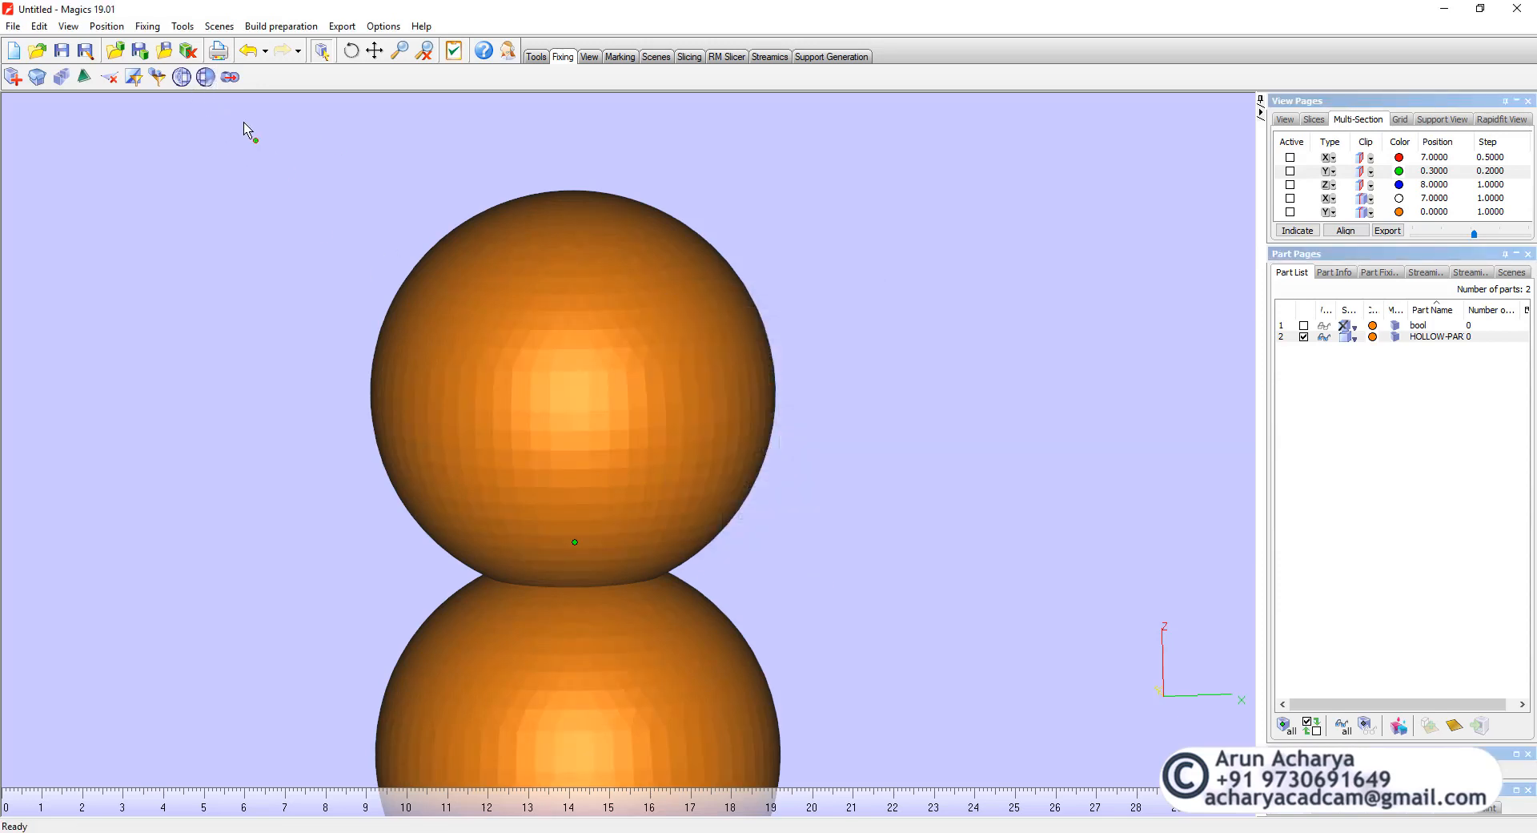
click(135, 78)
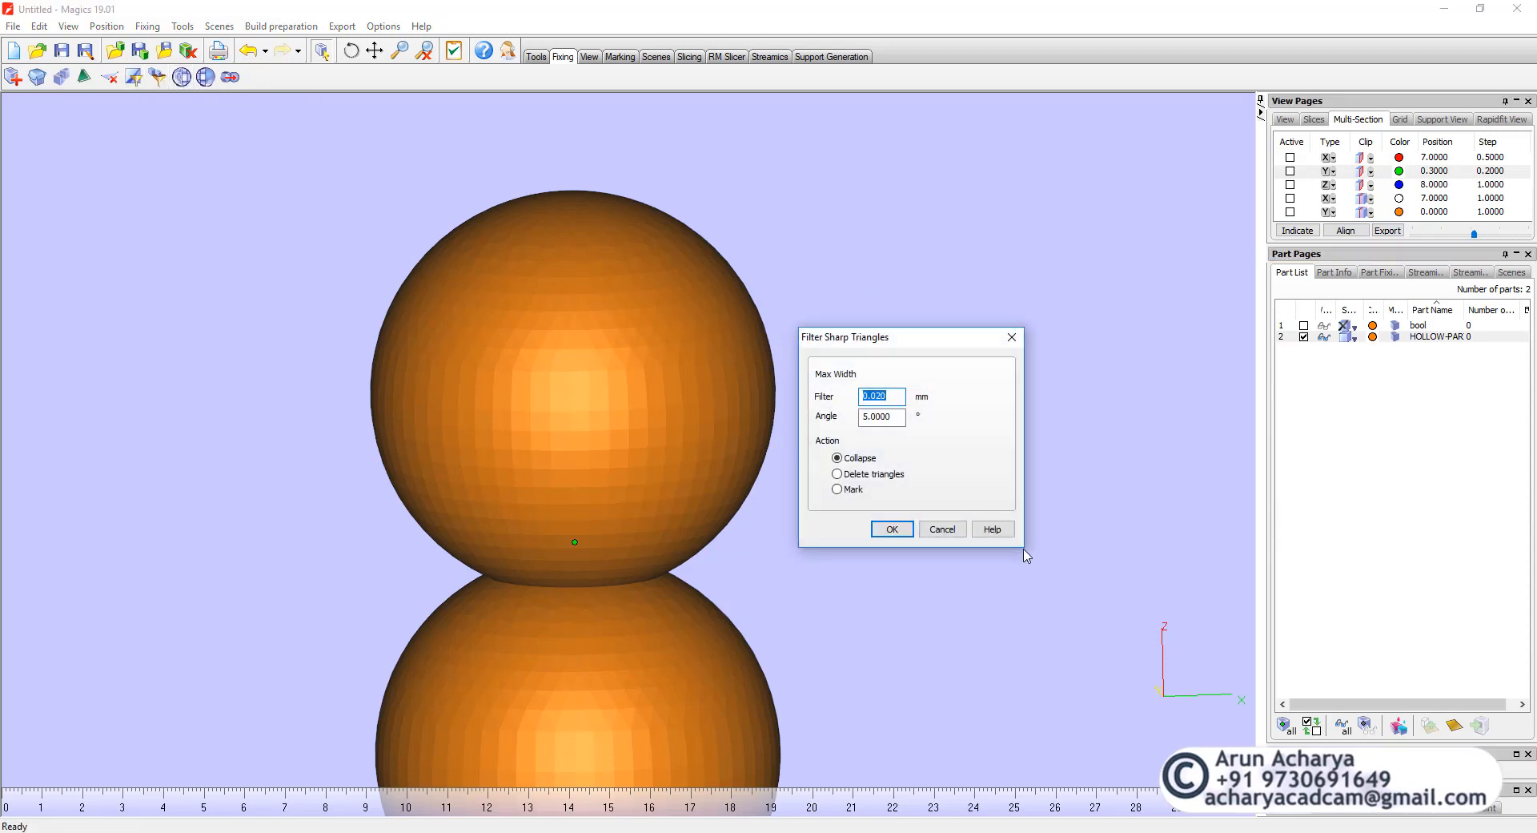
click(948, 534)
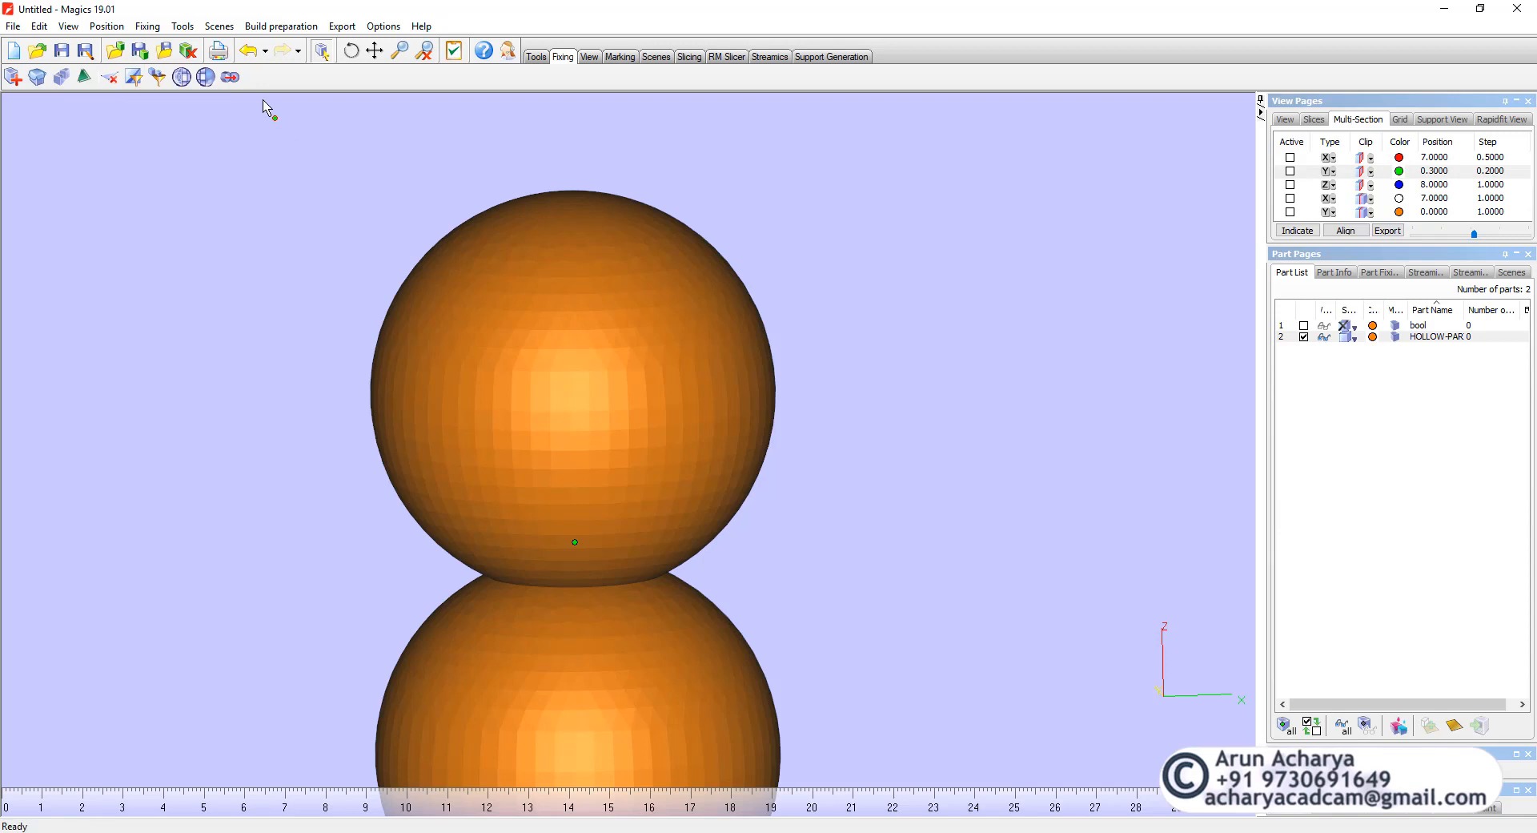
- Reduce the triangles of HOLLOW-PART-1 two more times with smallest detail 0.1 mm, max angle 5° and 2 iterations
click(182, 77)
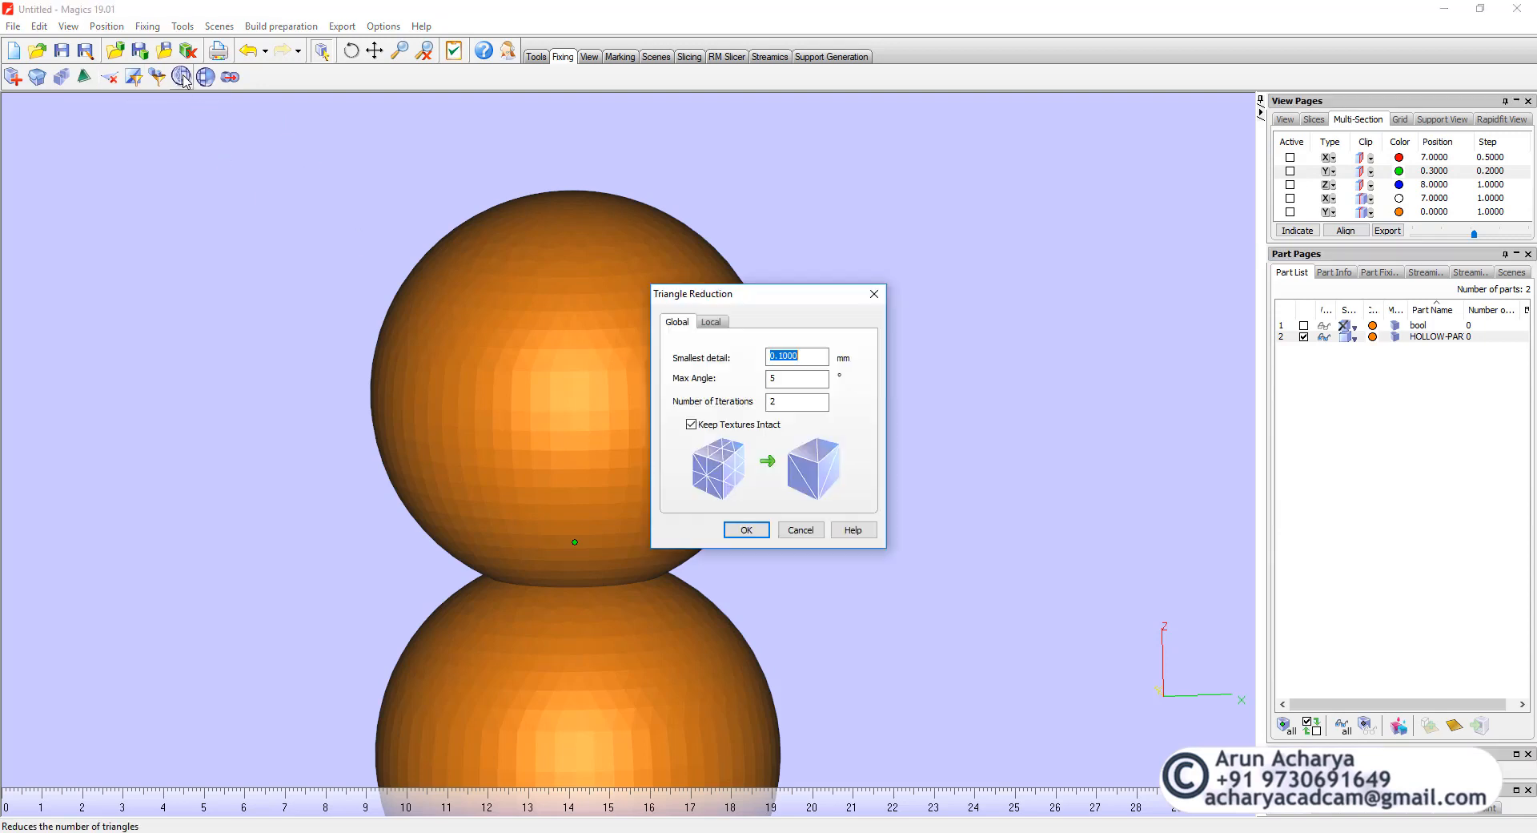
drag(784, 293, 850, 253)
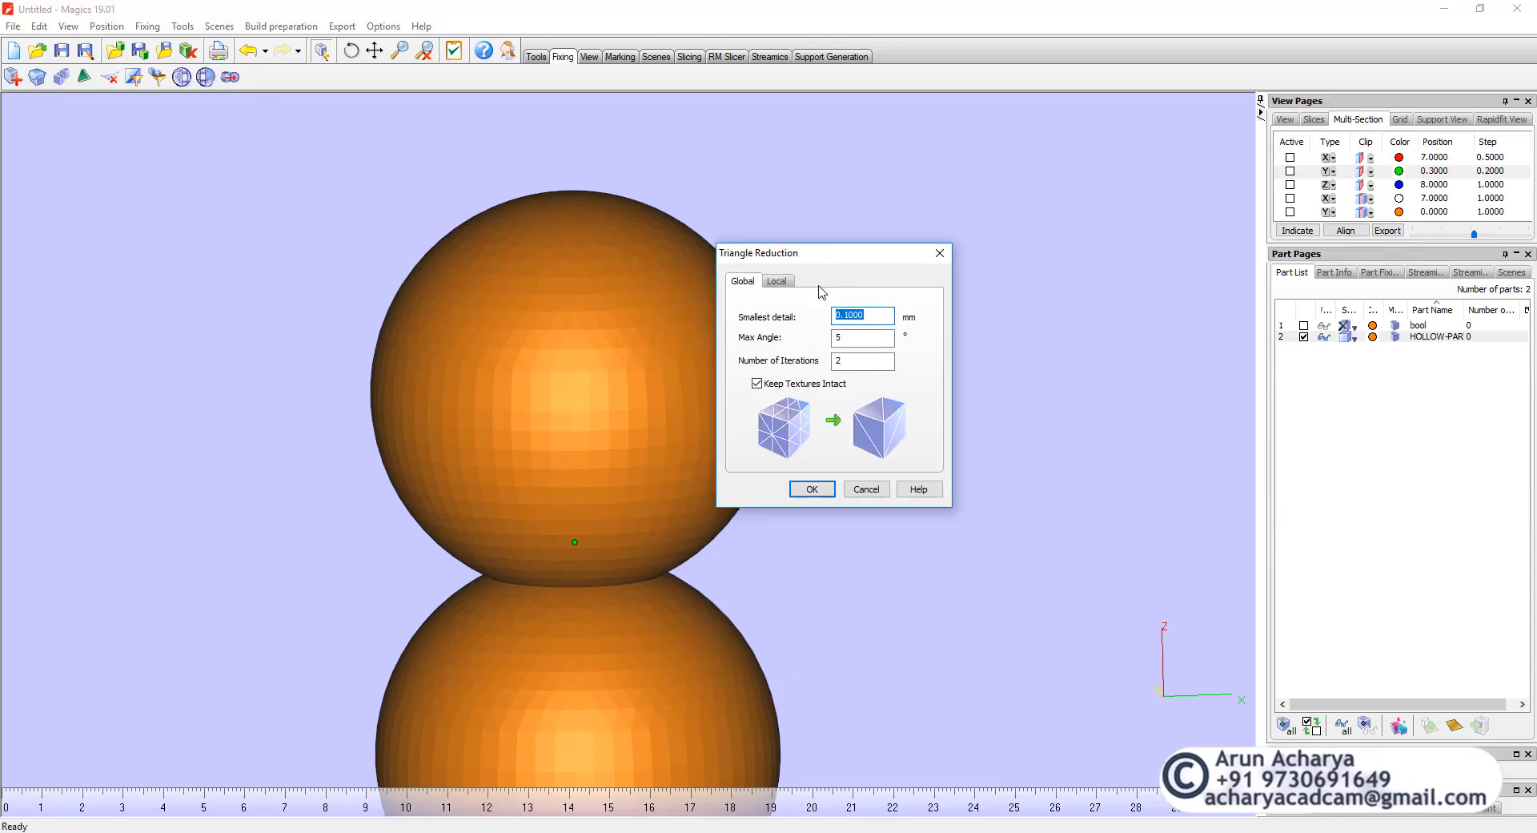
click(812, 488)
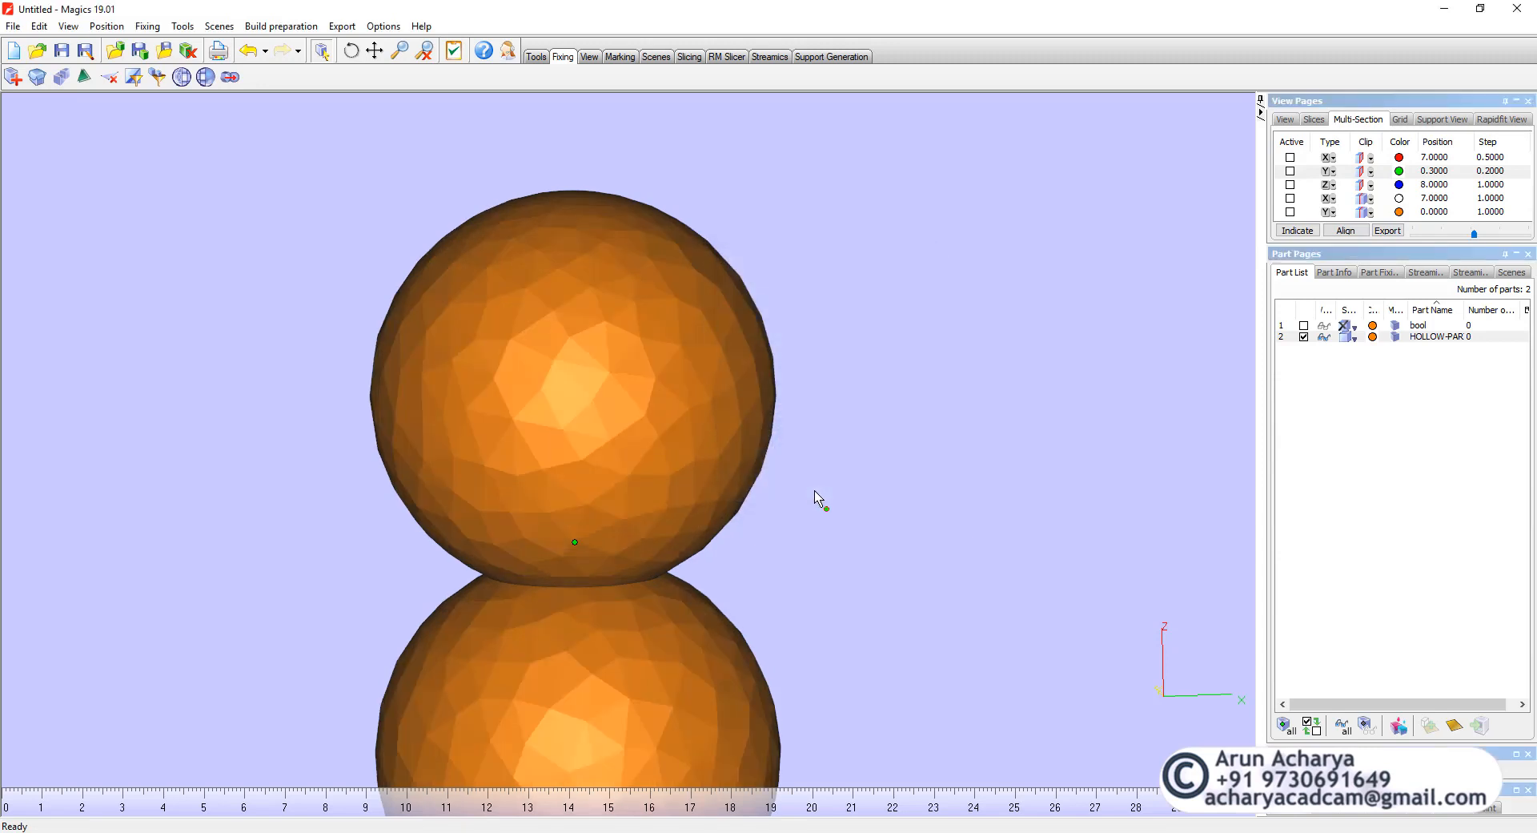
right_drag(816, 500, 737, 480)
scroll(745, 412, down, 3)
click(182, 76)
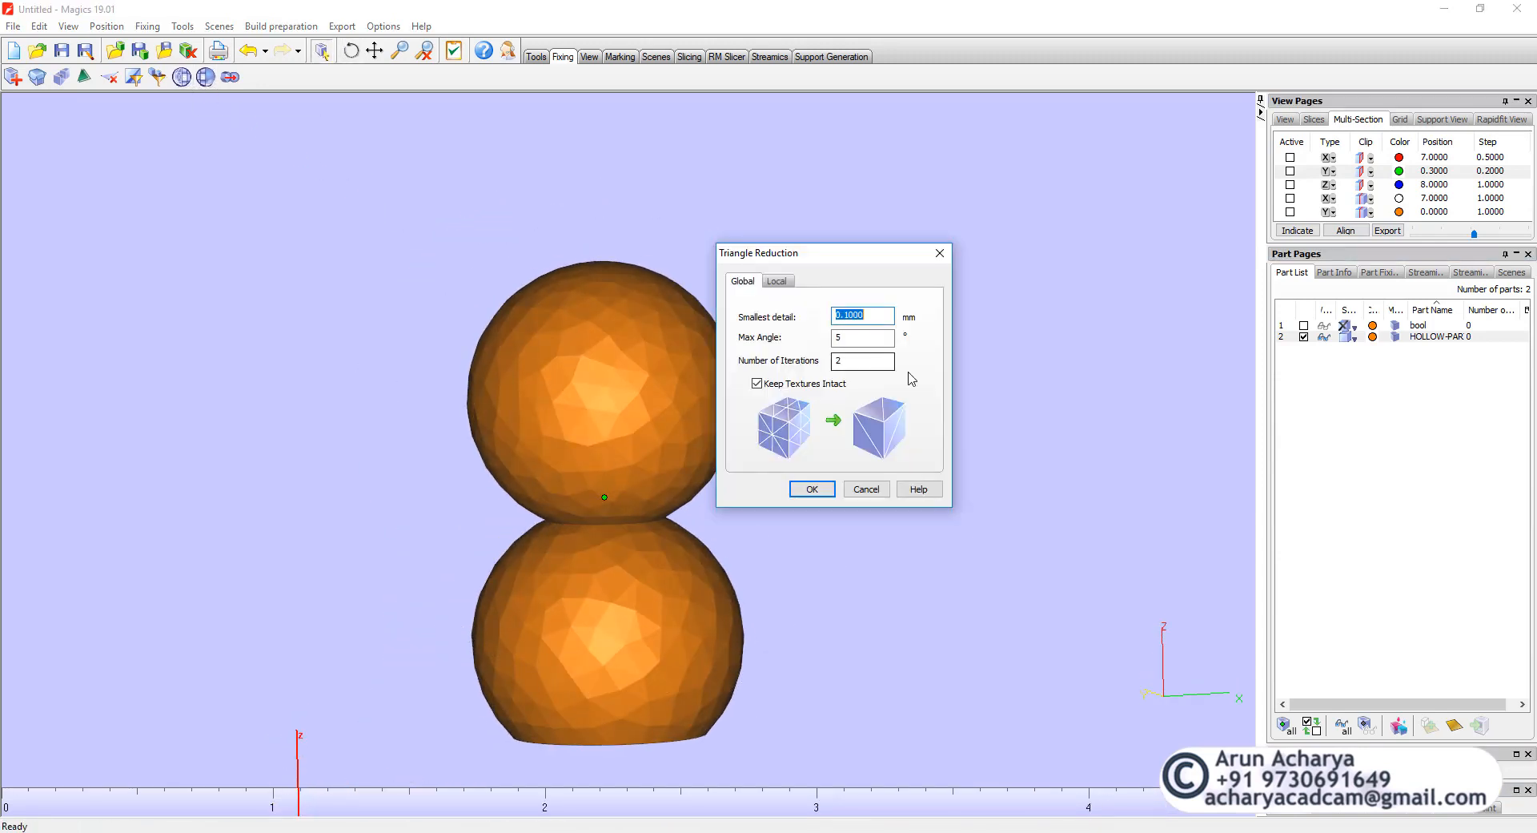
click(806, 490)
right_drag(801, 489, 816, 449)
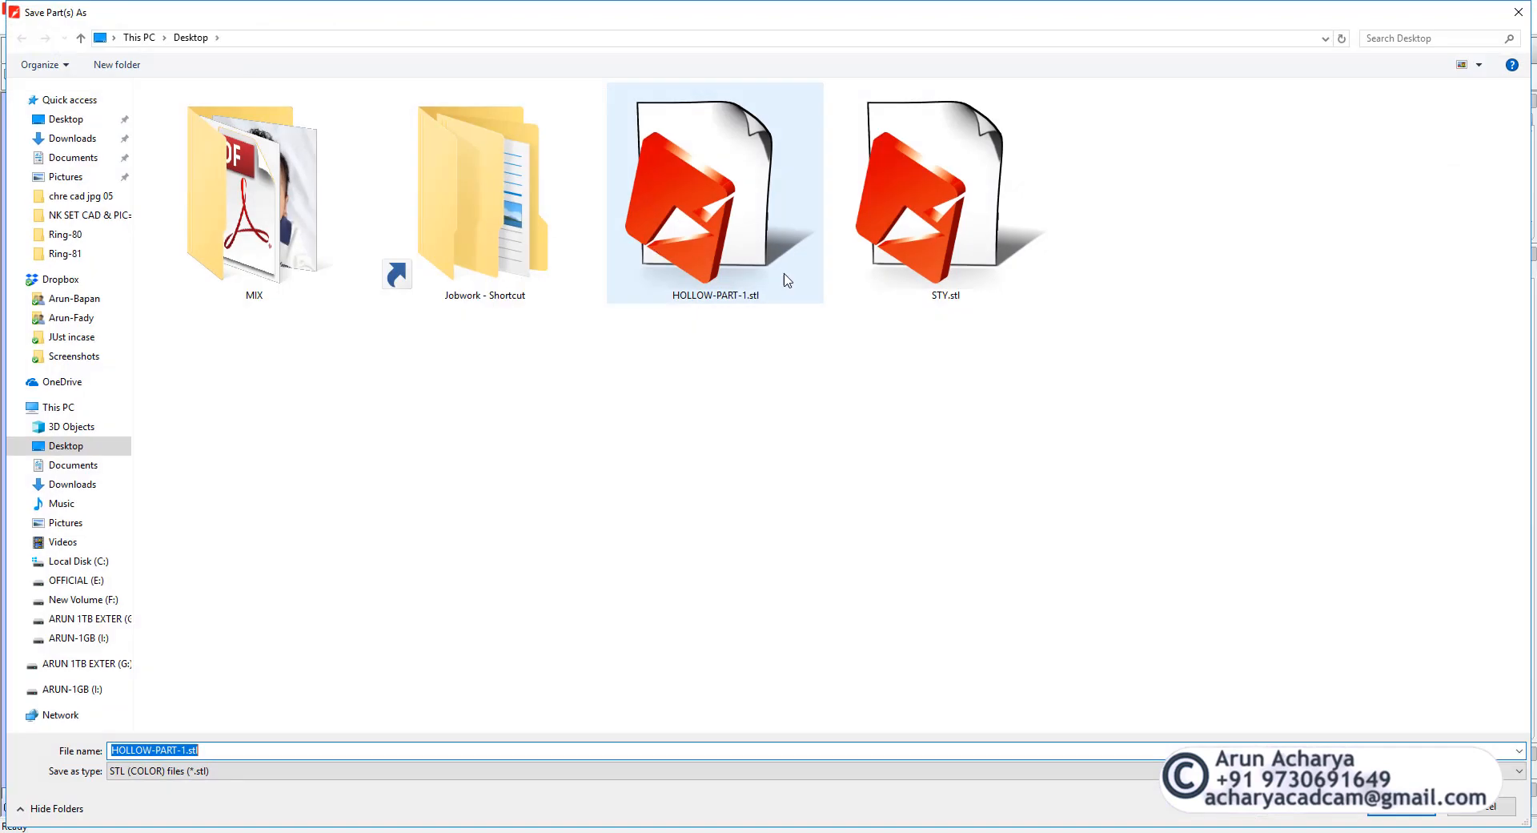
- Check the file size of the previously saved HOLLOW-PART-1.stl in its file properties
click(736, 244)
right_click(732, 240)
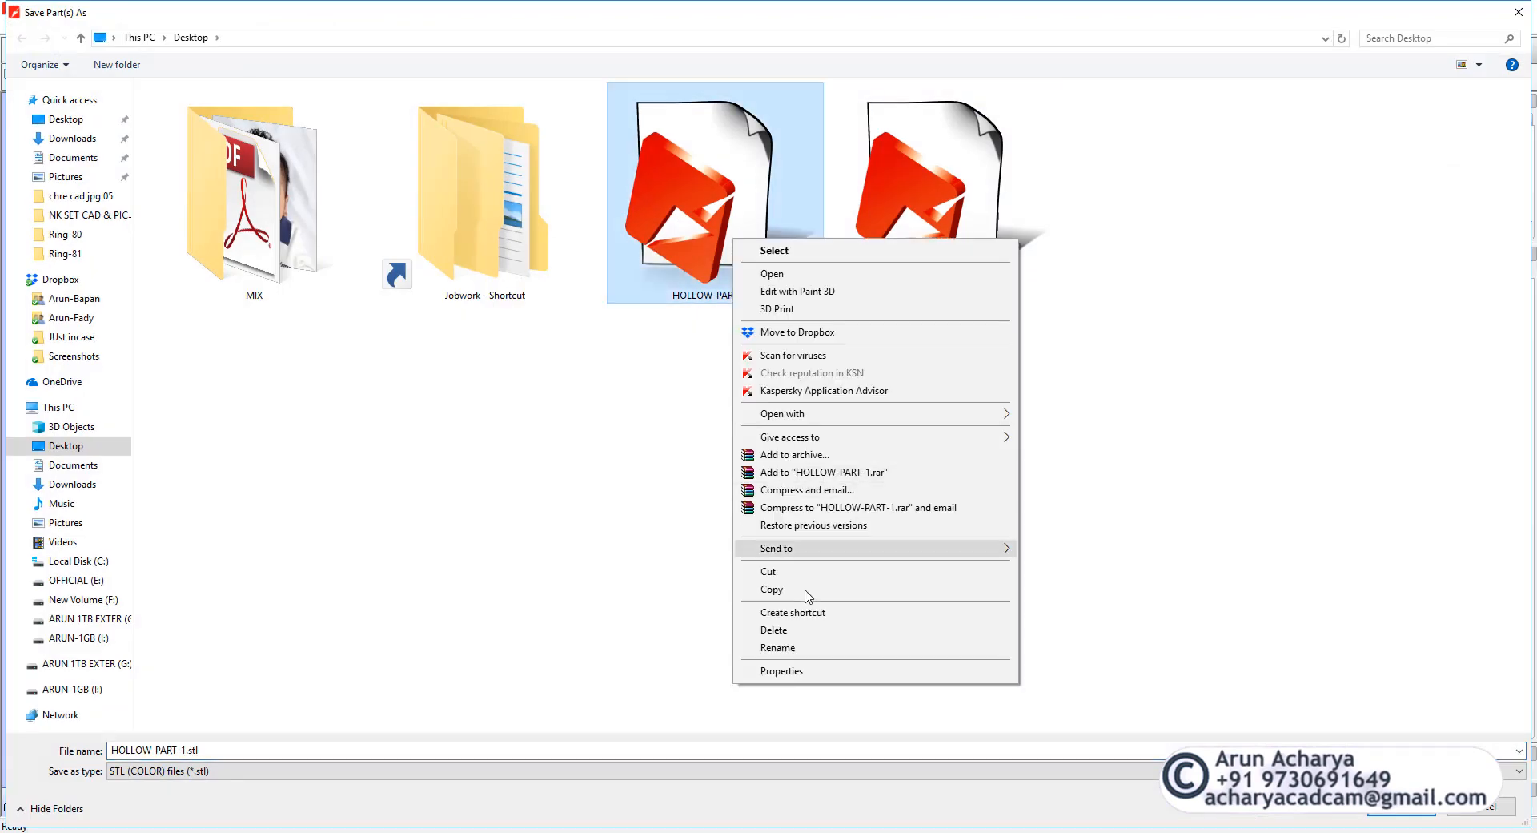
click(814, 675)
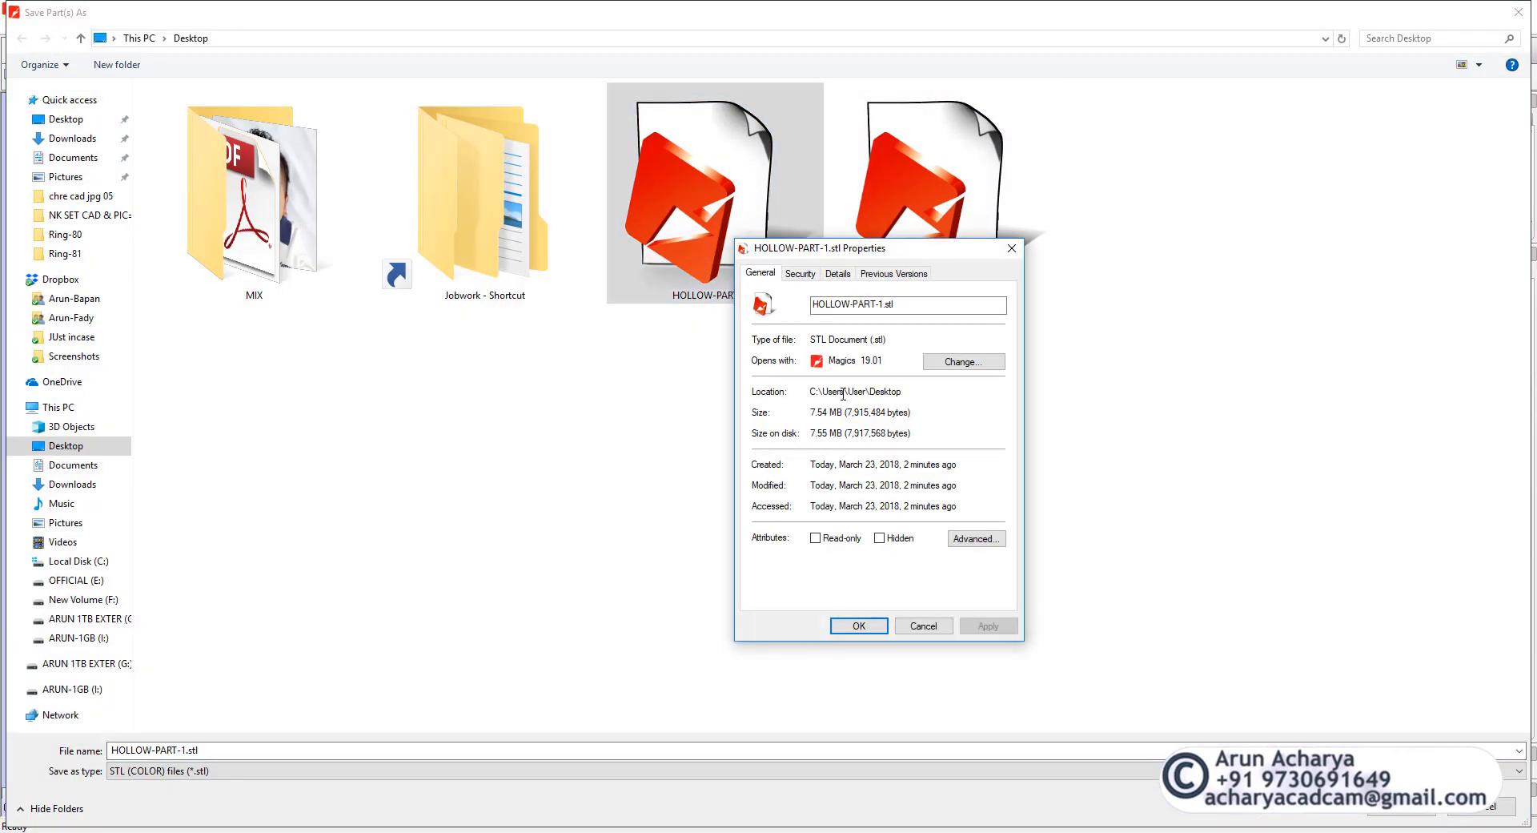
click(926, 628)
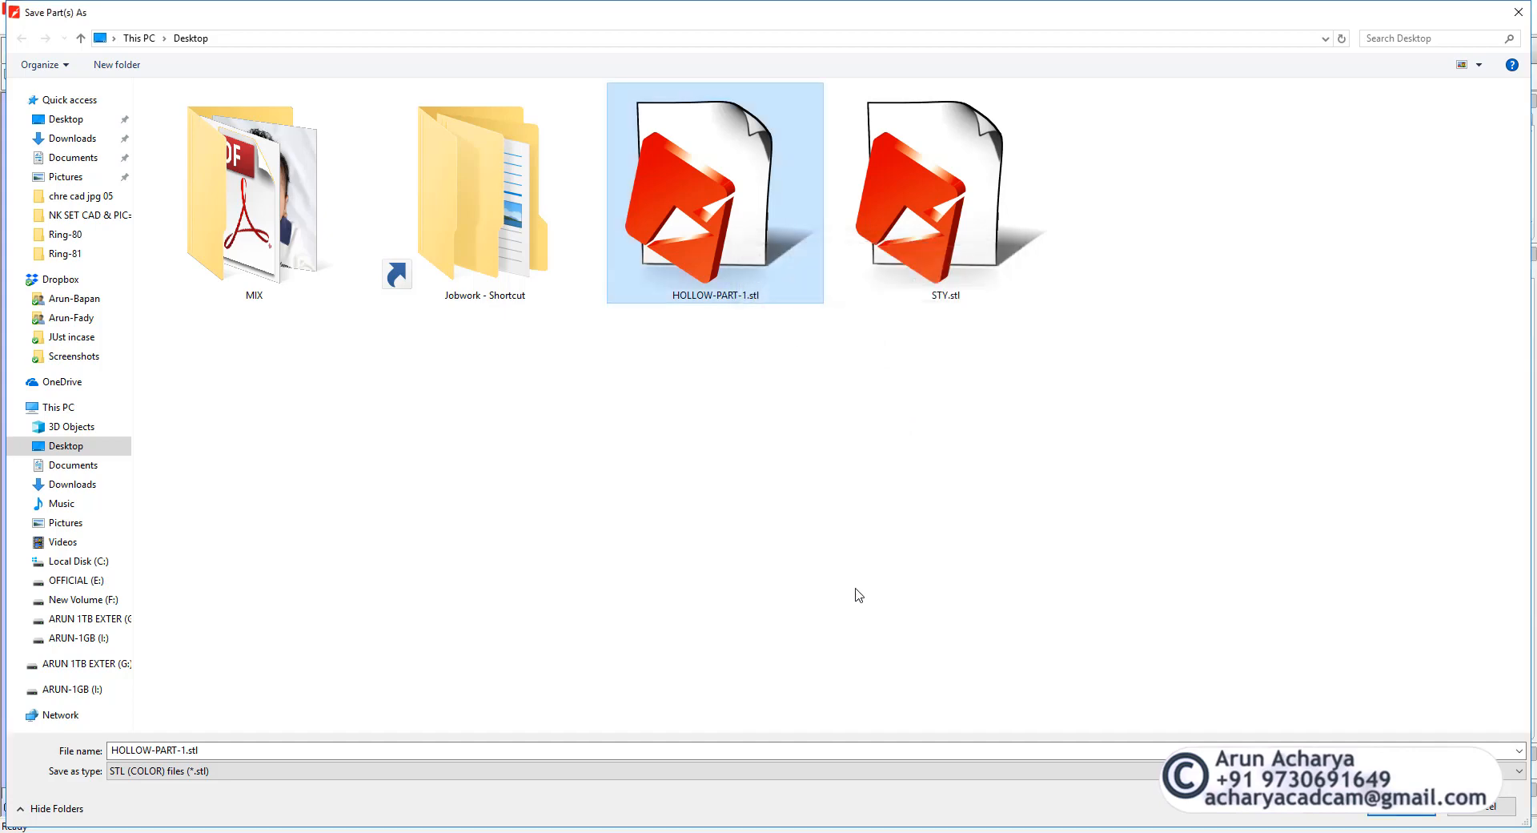
- Save the reduced part over the existing HOLLOW-PART-1.stl on the Desktop
click(1400, 808)
click(686, 465)
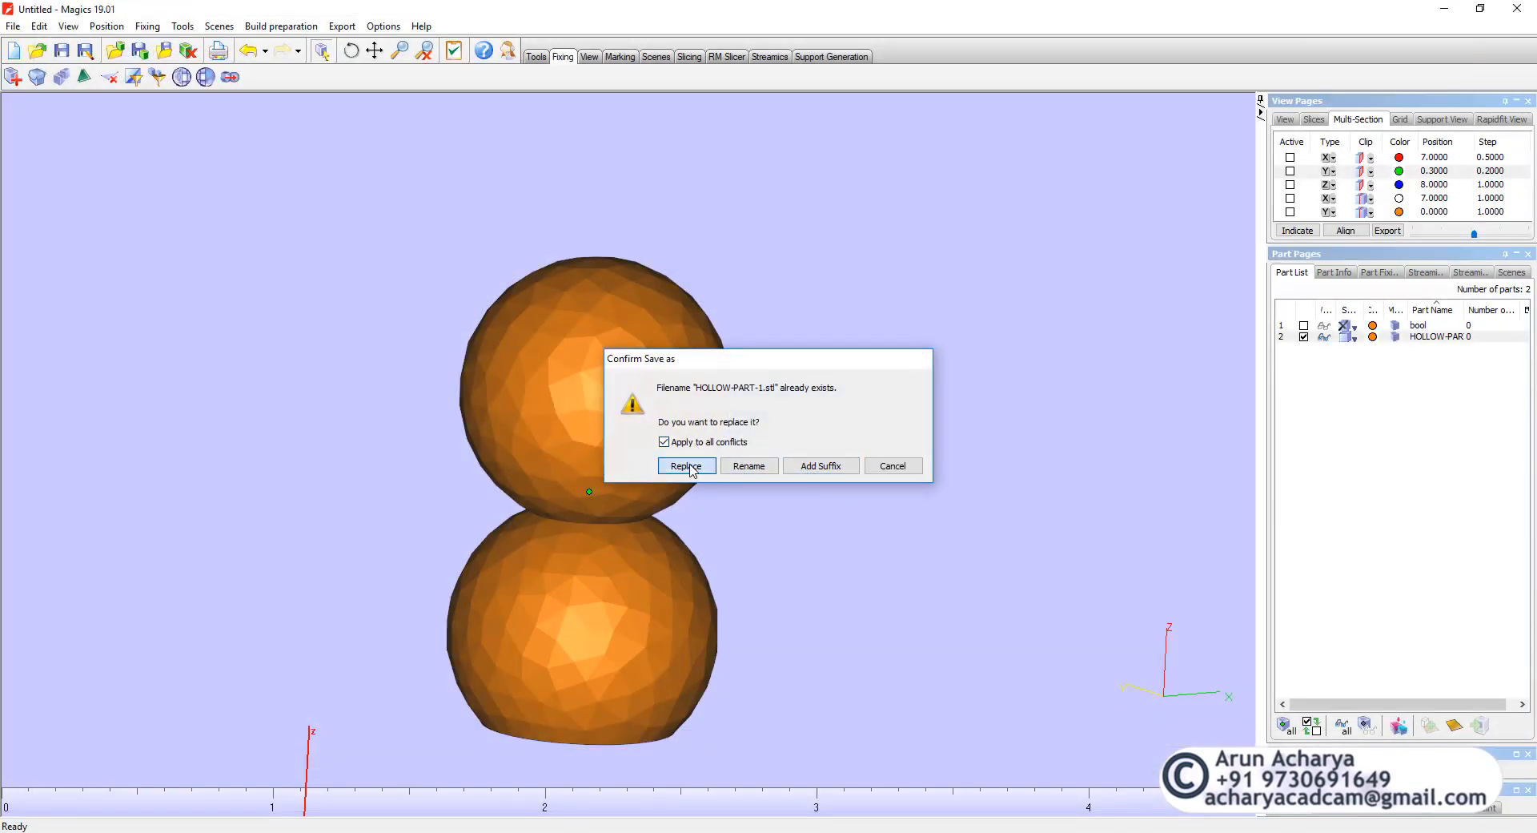
- Check the file size of the overwritten HOLLOW-PART-1.stl in its properties and leave the save dialog without saving
click(139, 50)
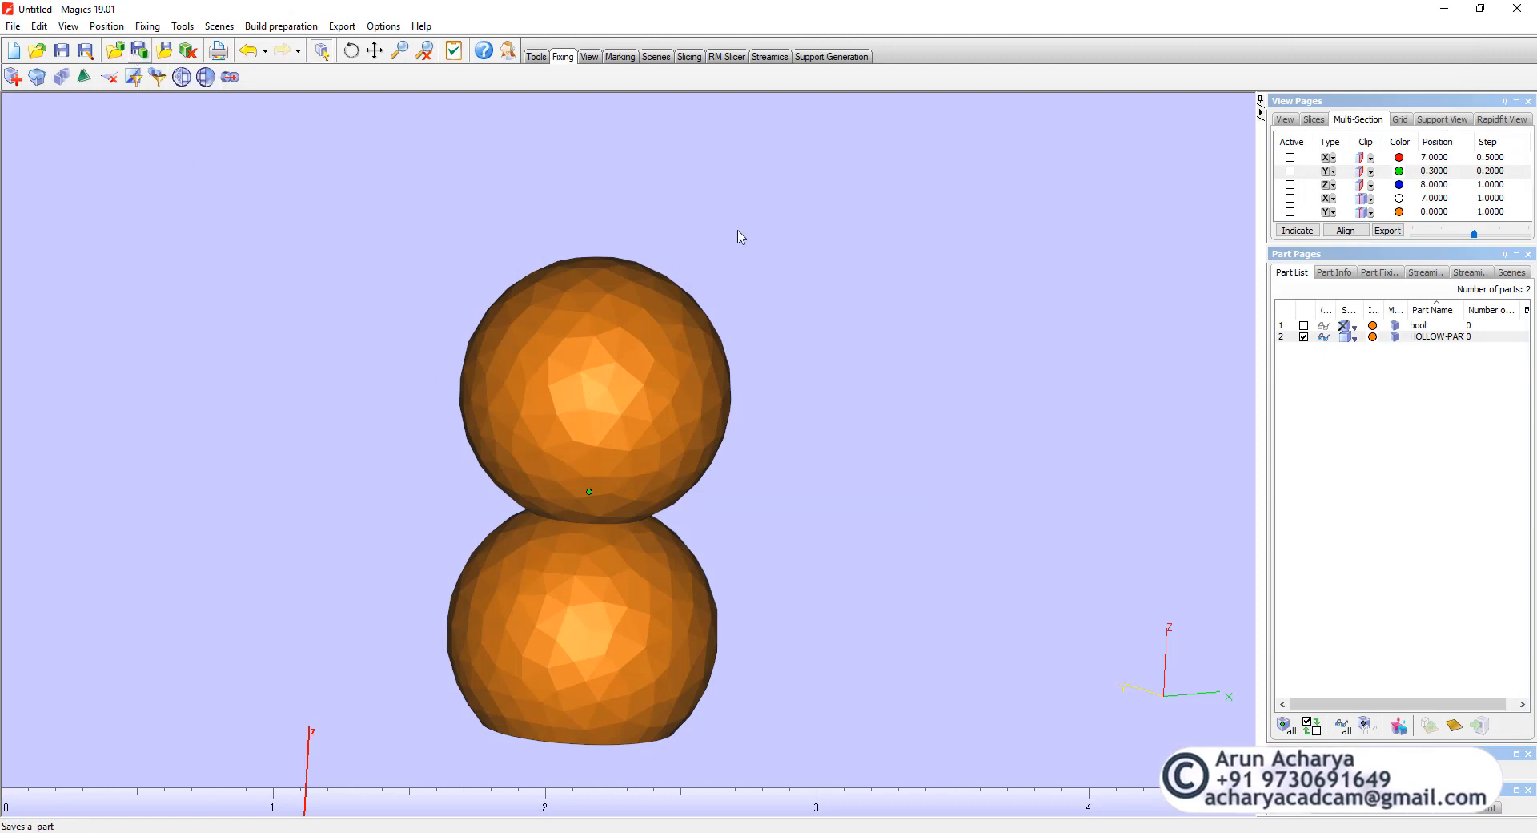
right_click(709, 252)
click(757, 659)
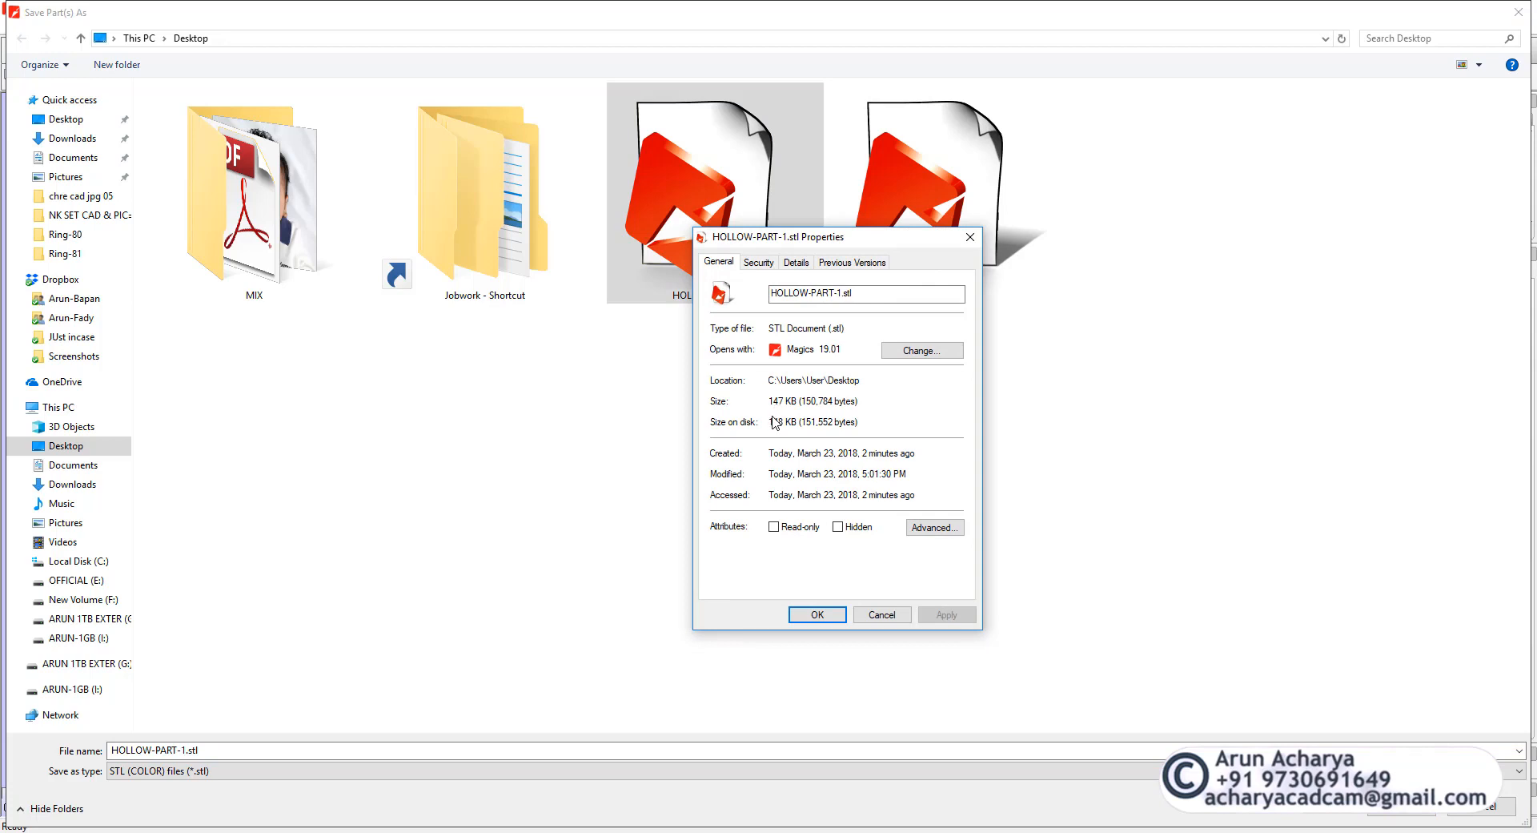
click(873, 617)
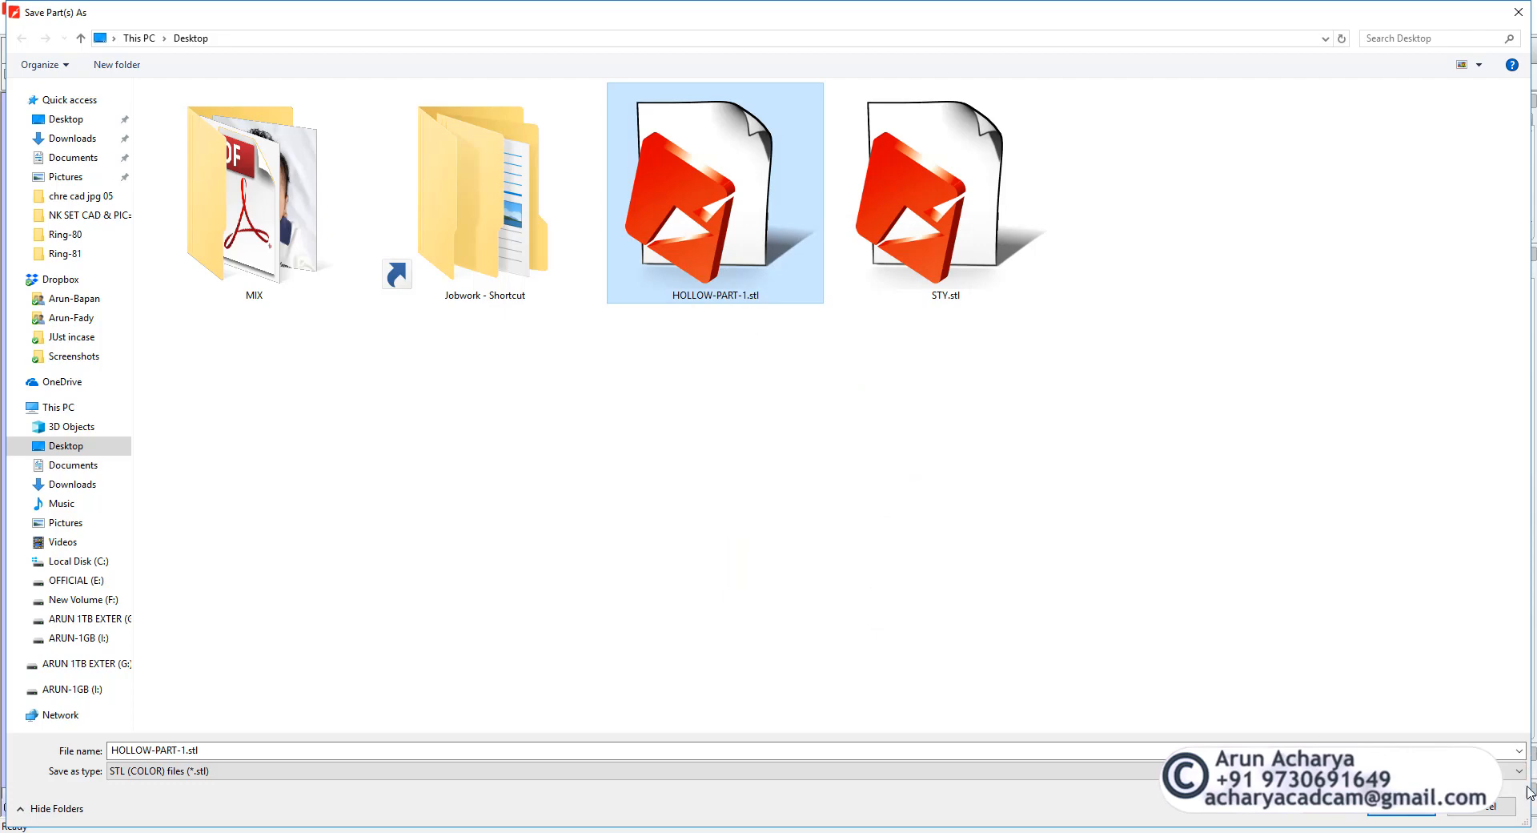
click(1493, 806)
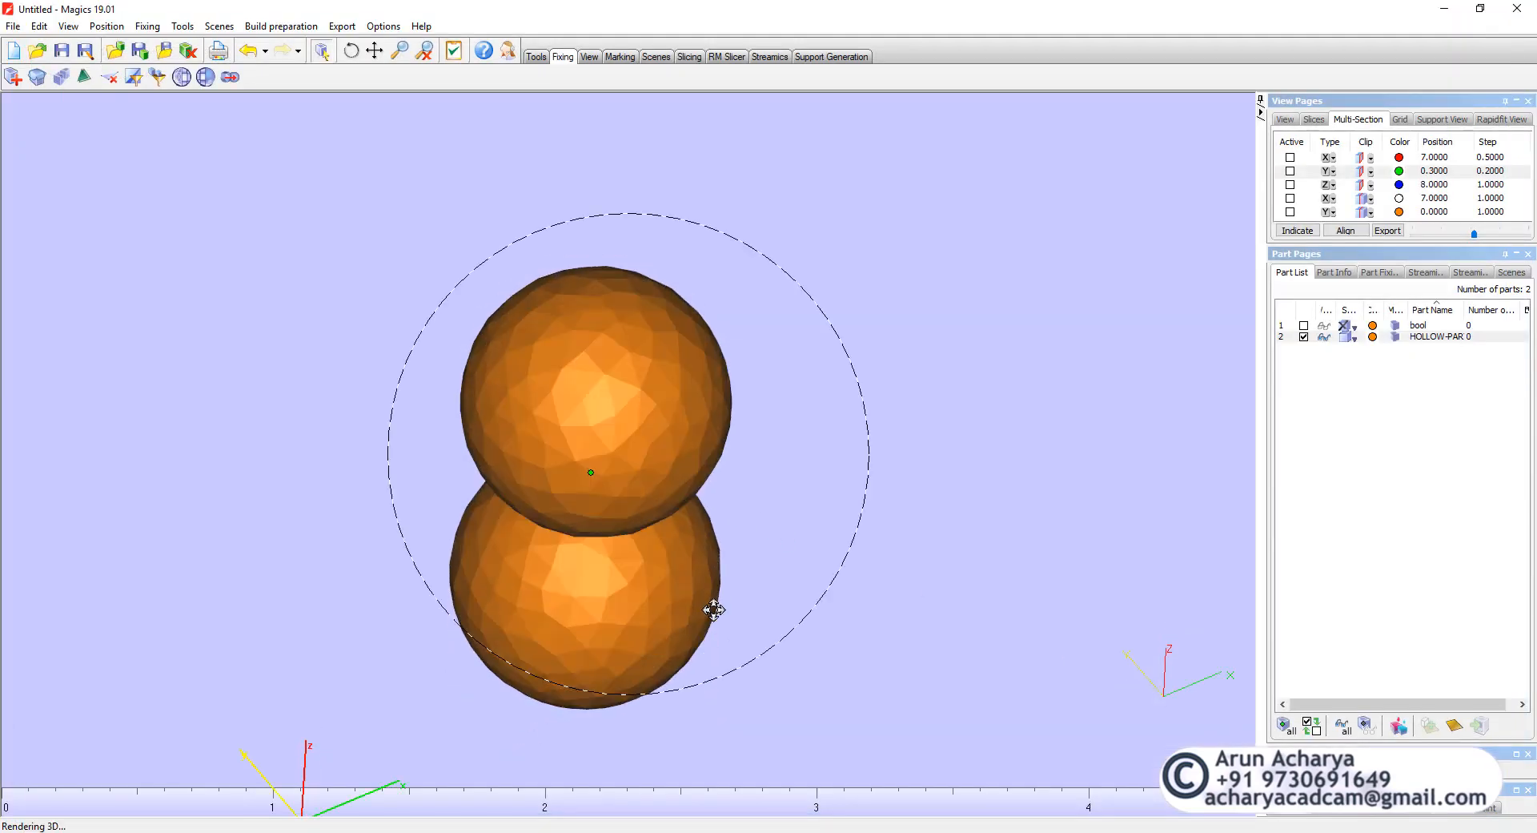
- Examine the faceted surface of the reduced part from a distance and up close
scroll(713, 610, down, 5)
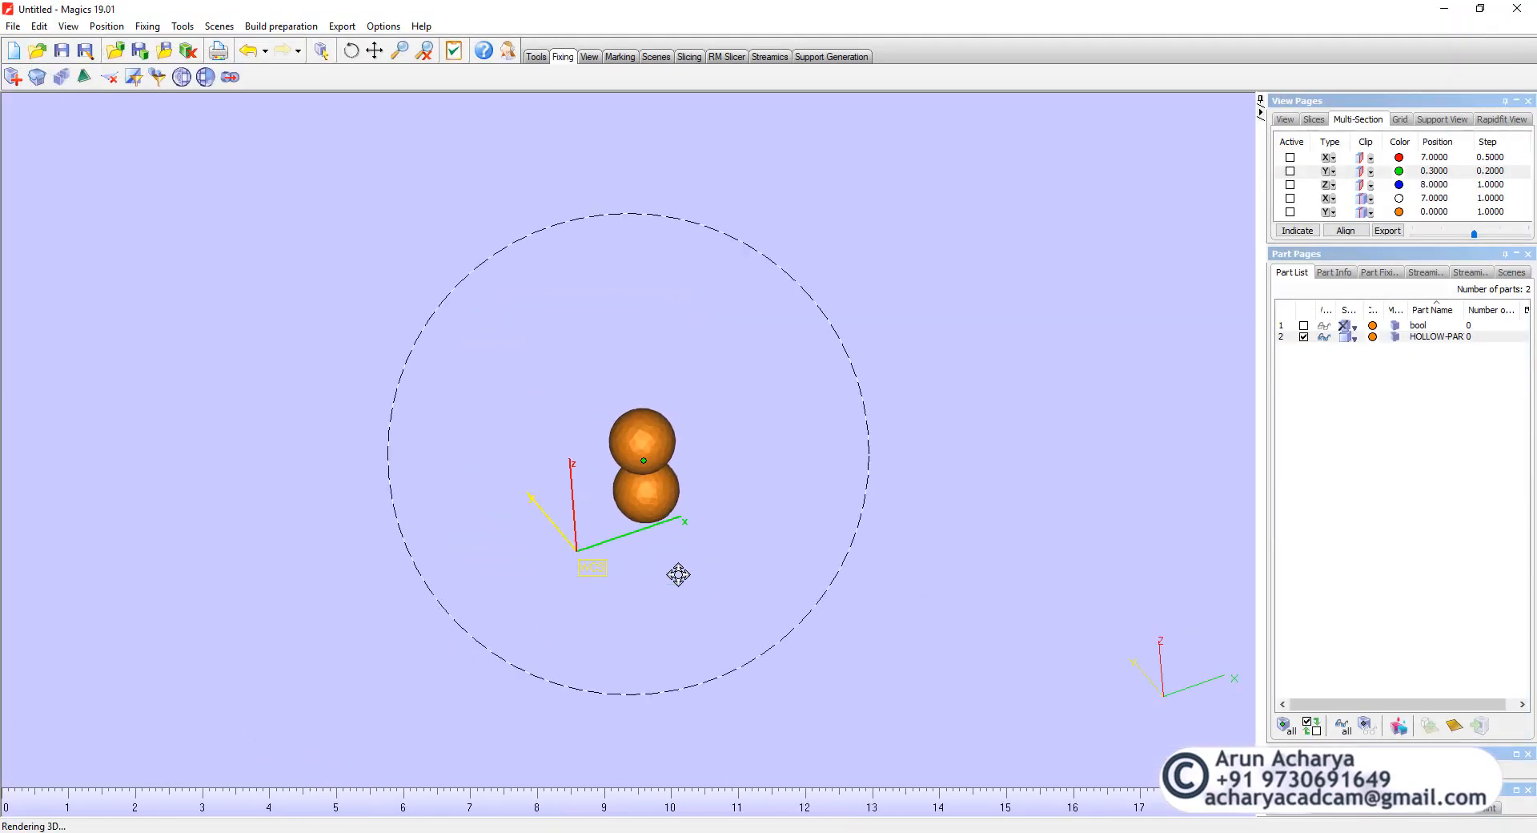
right_drag(678, 574, 701, 528)
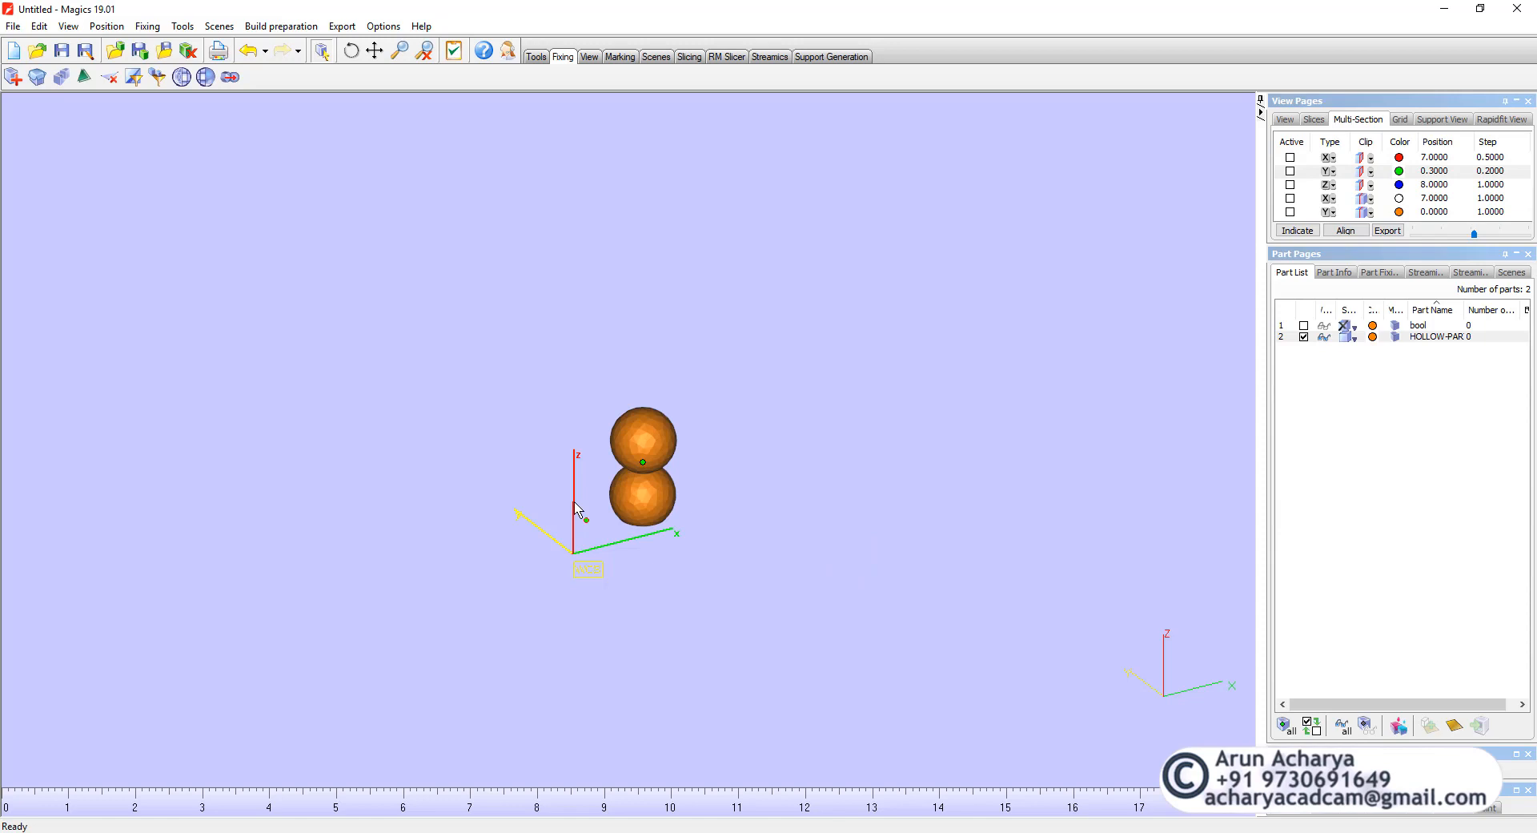
scroll(649, 455, up, 5)
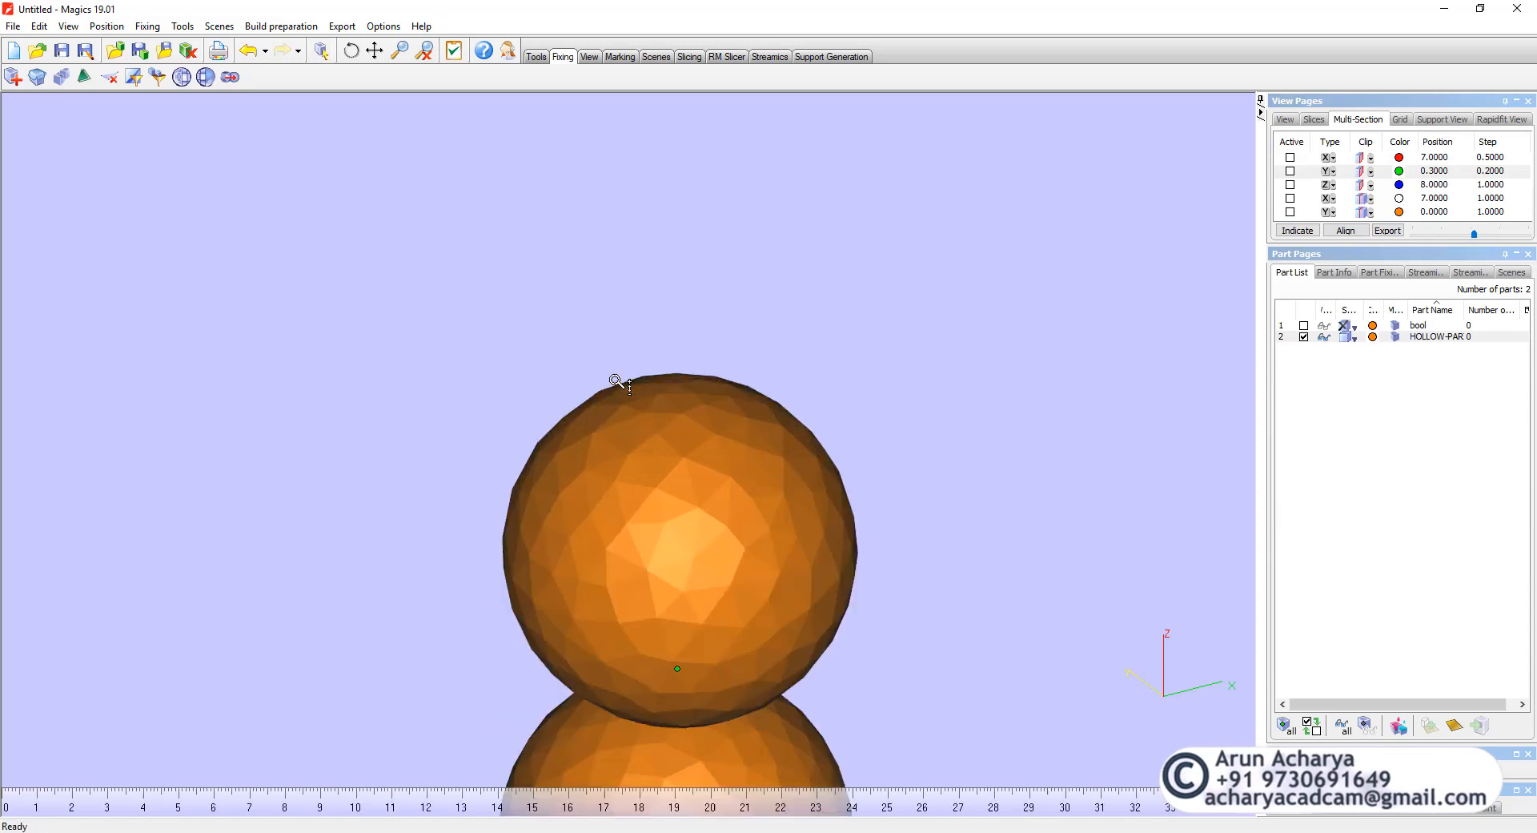
right_drag(679, 482, 633, 541)
scroll(694, 591, up, 3)
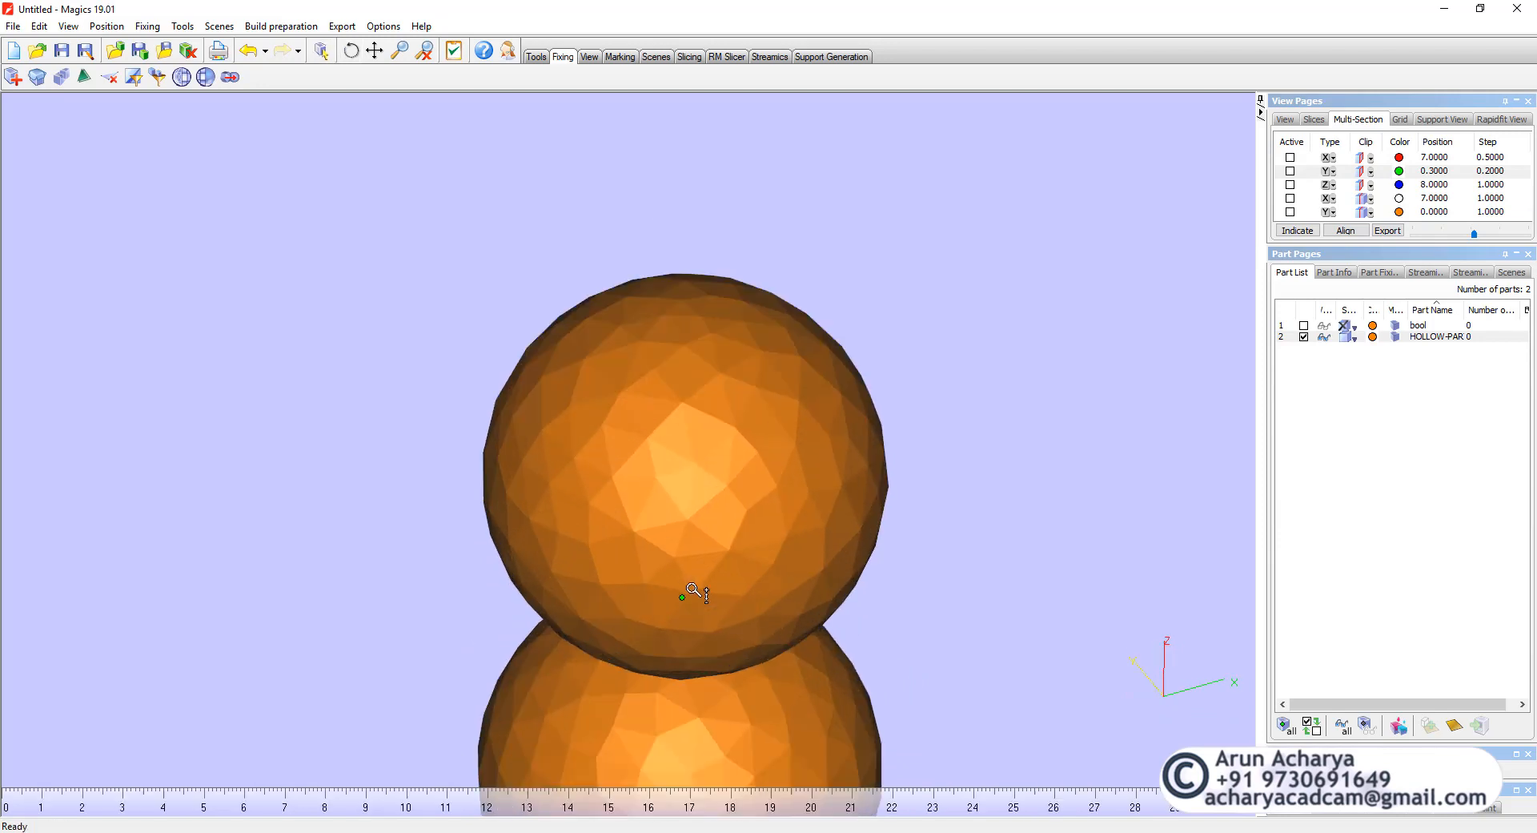
scroll(532, 472, down, 4)
scroll(538, 505, down, 1)
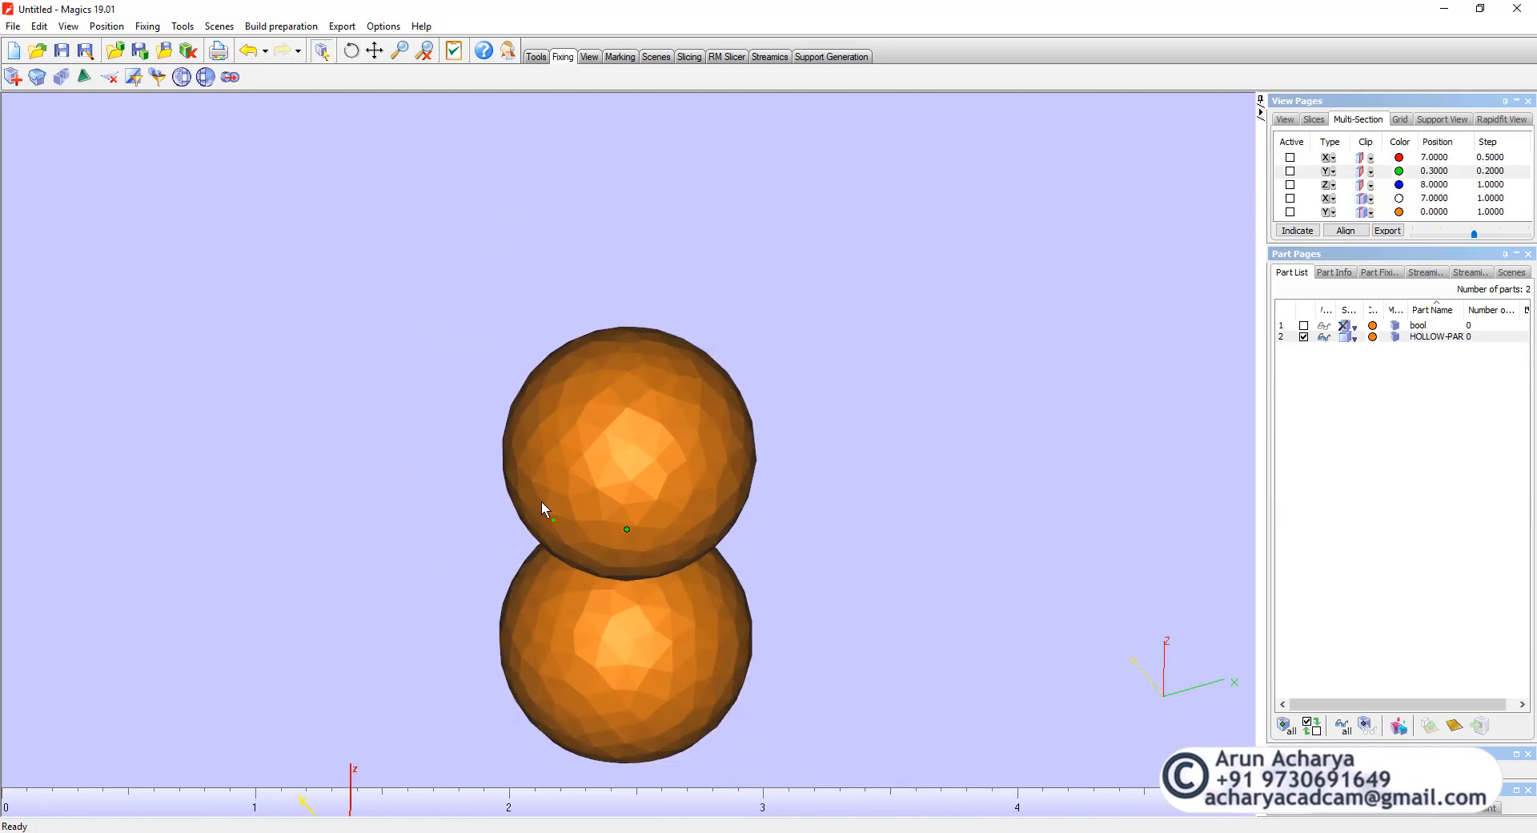